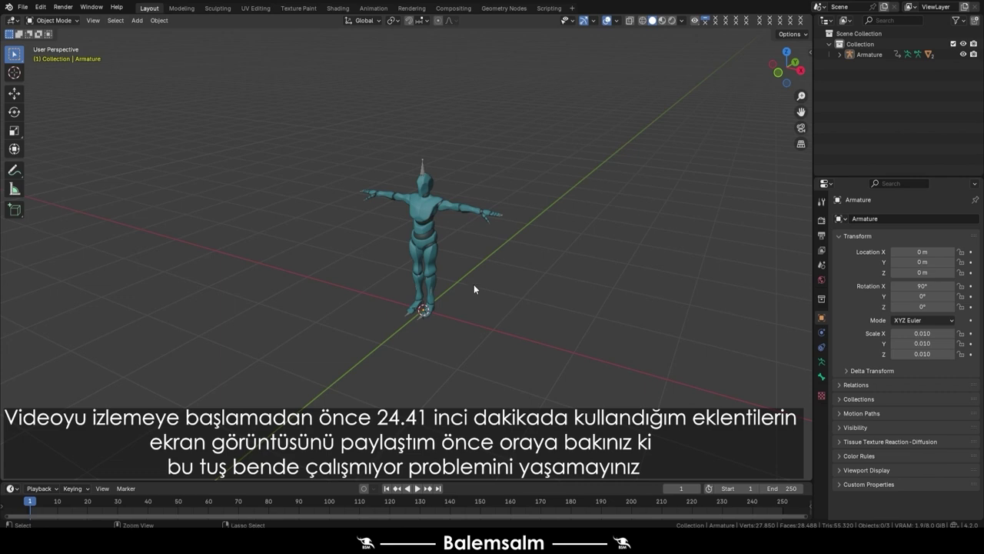
# Box-select the armature figure and move it into a new collection named 'humanref'
pyautogui.hotkey('alt', 's')
pyautogui.click(438, 236)
pyautogui.moveTo(294, 398); pyautogui.dragTo(297, 396)
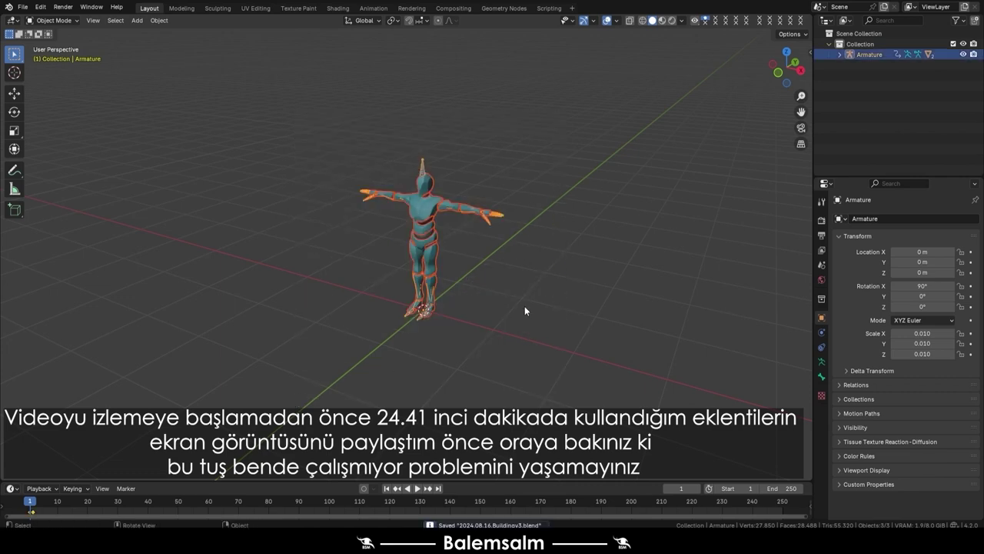
pyautogui.press('m')
pyautogui.click(623, 504)
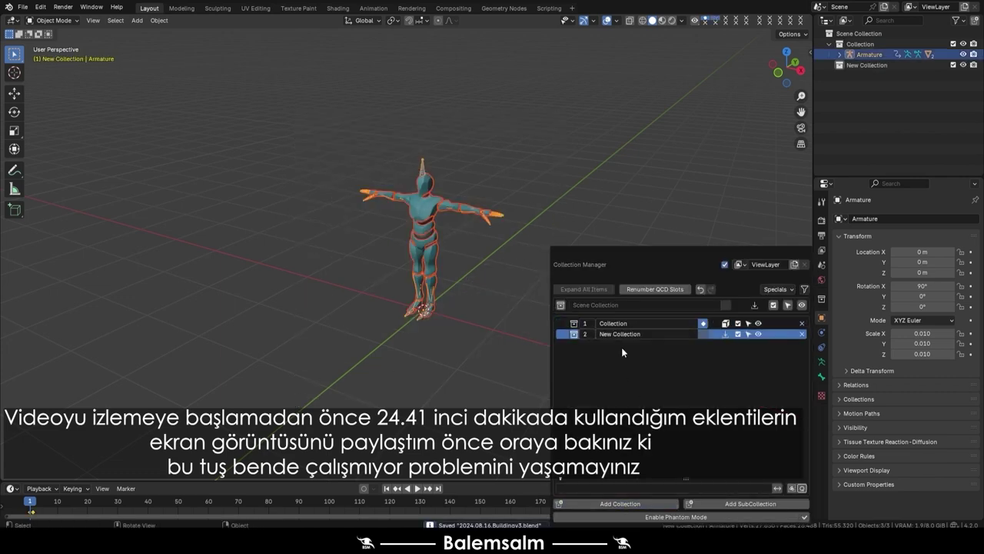
pyautogui.doubleClick(623, 332)
pyautogui.write('humanre')
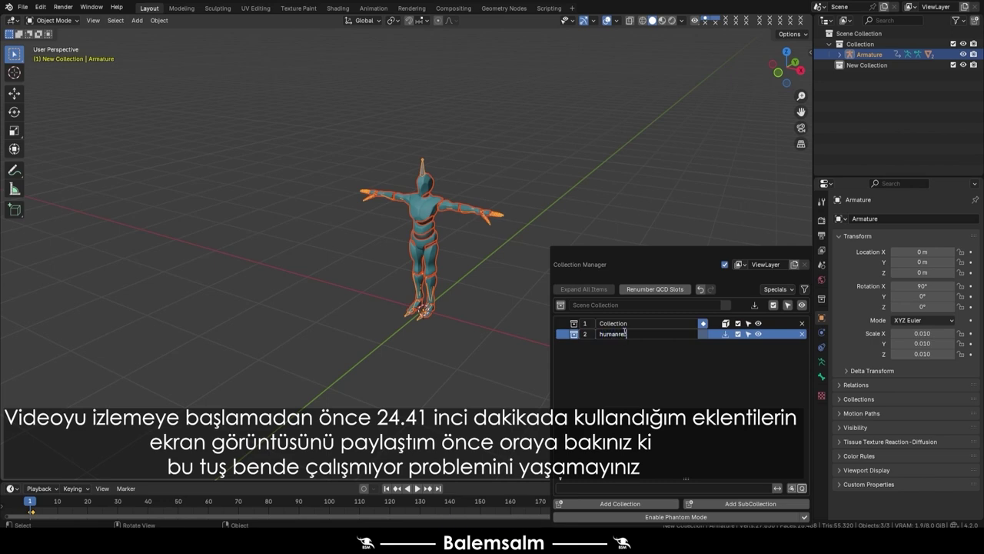
pyautogui.write('f')
pyautogui.press('Return')
pyautogui.click(725, 335)
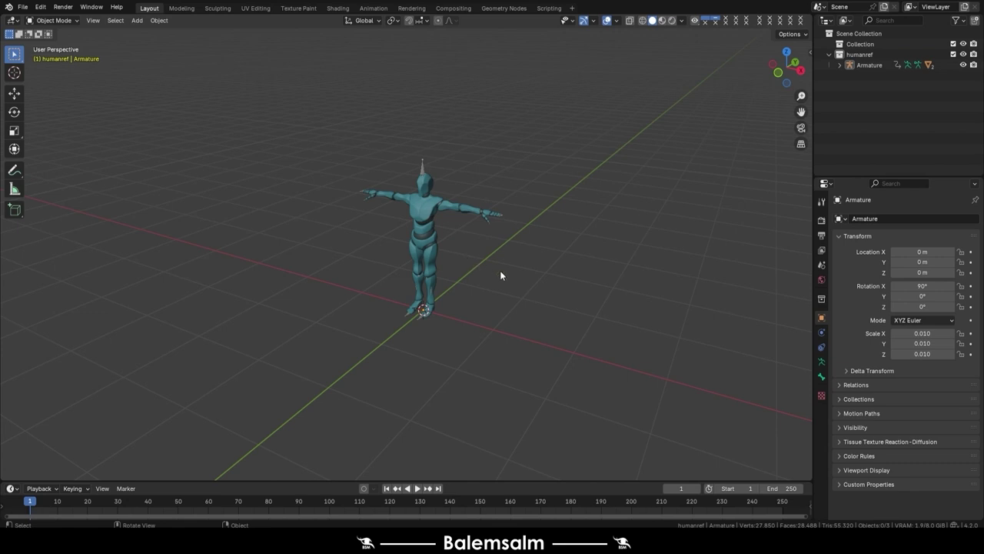
pyautogui.moveTo(460, 255)
pyautogui.mouseDown(button='middle')
pyautogui.moveTo(360, 241)
pyautogui.moveTo(492, 260)
pyautogui.moveTo(403, 192)
pyautogui.mouseUp(button='middle')
# Add a test cube and lift it 1 m along Z
pyautogui.hotkey('shift', 'a')
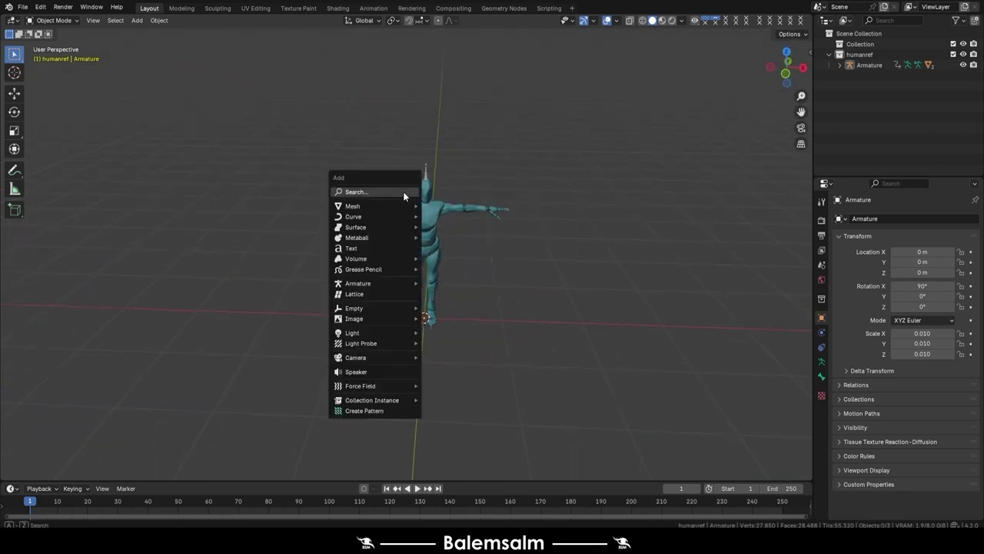
pyautogui.click(455, 215)
pyautogui.press('g')
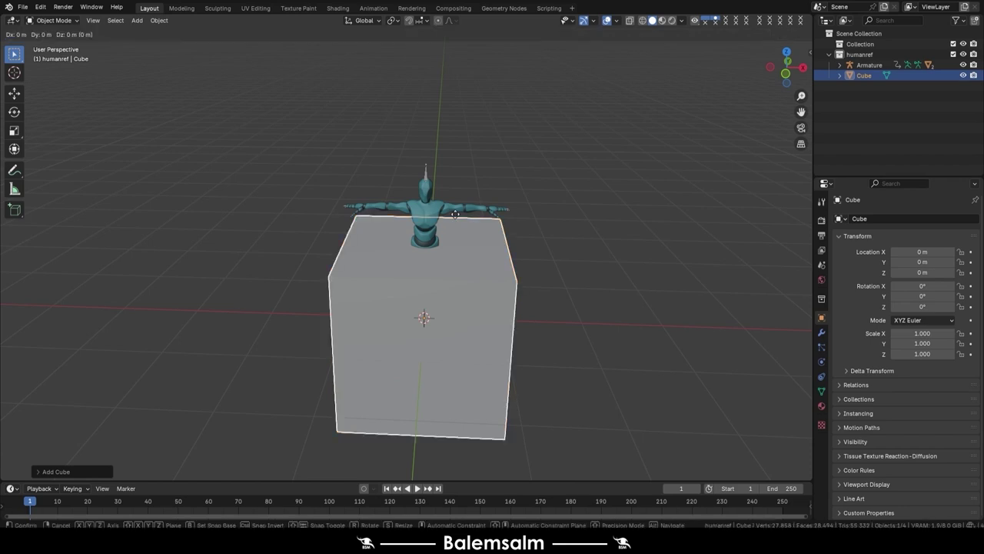
pyautogui.press('z')
pyautogui.press('1')
pyautogui.press('Return')
# Turn on Cavity viewport shading with cavity type Both
pyautogui.click(682, 20)
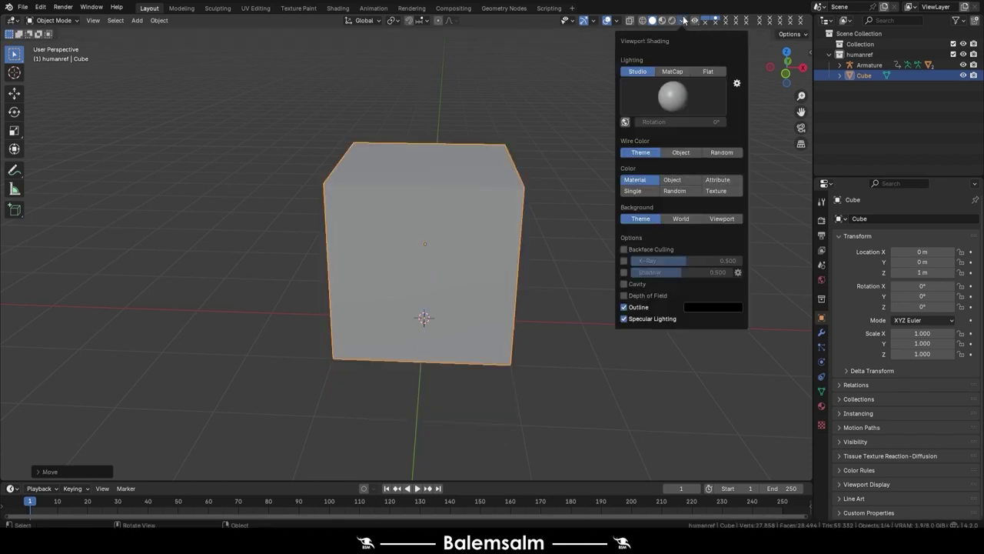
pyautogui.click(635, 284)
pyautogui.click(730, 283)
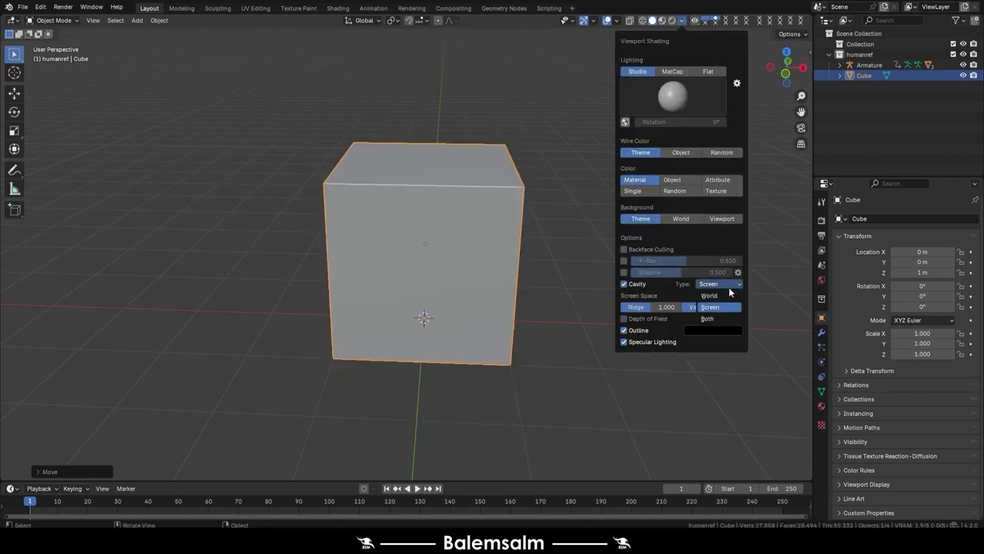
pyautogui.click(720, 318)
# Switch to the top orthographic view and delete the test cube
pyautogui.press('`')
pyautogui.click(459, 221)
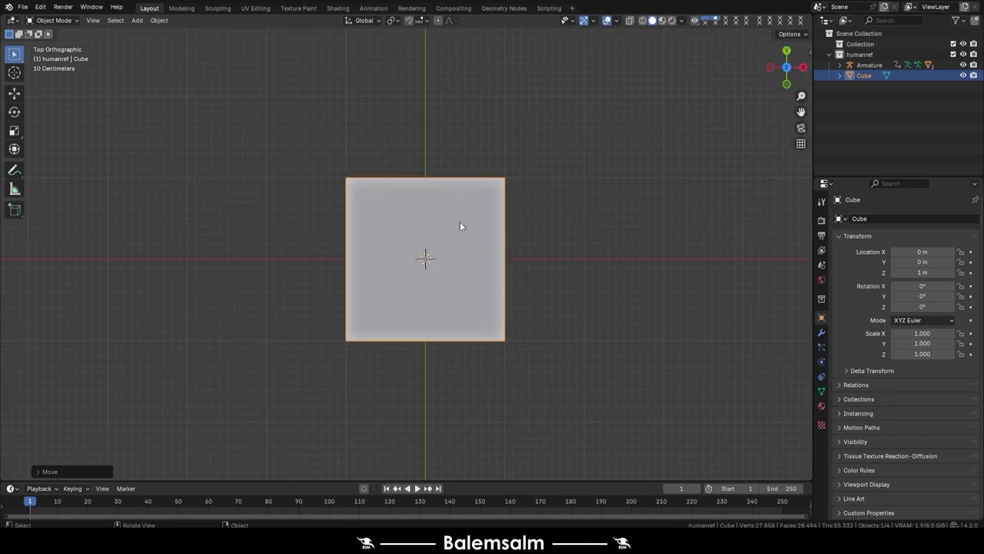
pyautogui.press('Tab')
pyautogui.press('Tab')
pyautogui.press('x')
pyautogui.click(463, 234)
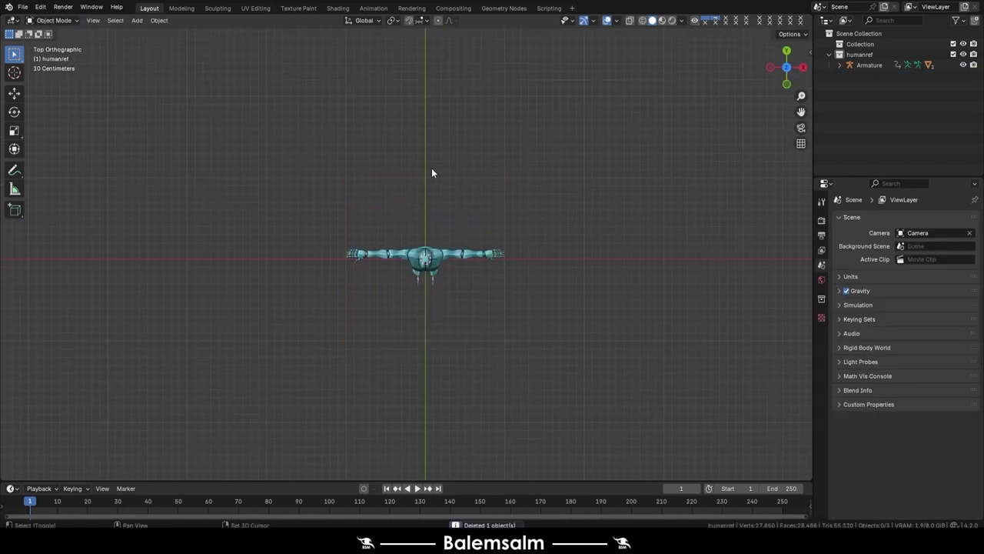
# Add a plane at the origin and bring up its Viewport Display 'Display As' choices
pyautogui.hotkey('shift', 'a')
pyautogui.click(473, 169)
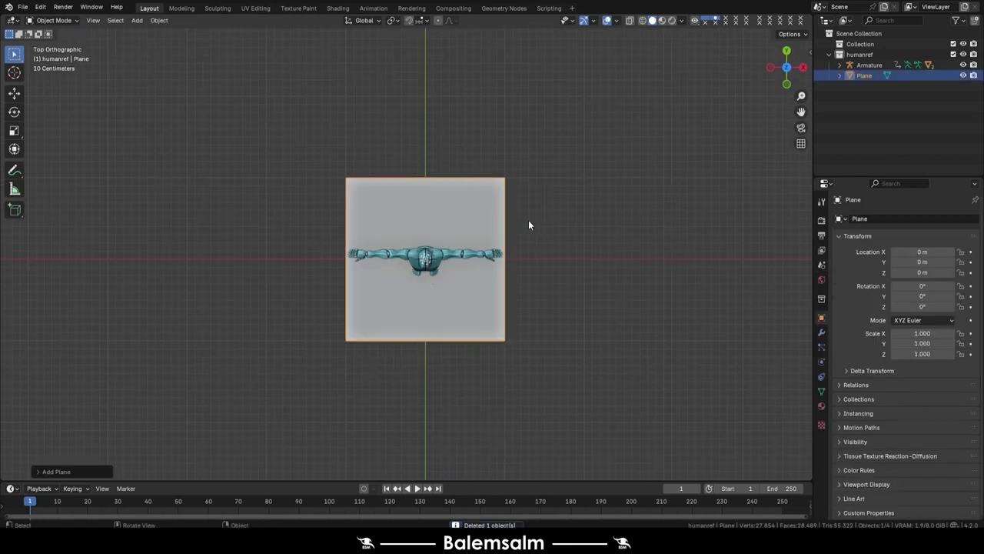
pyautogui.click(871, 483)
pyautogui.scroll(-4, 890, 485)
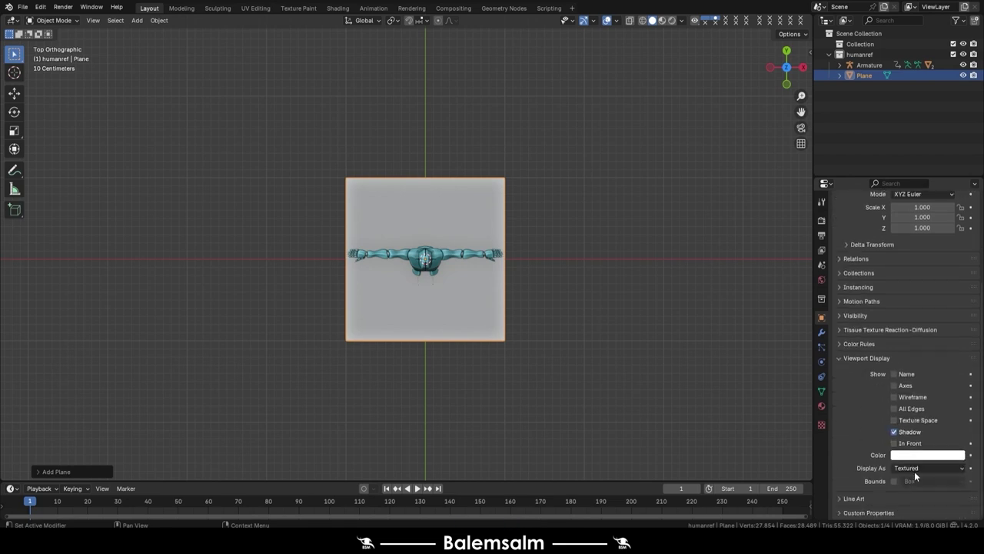
pyautogui.click(914, 469)
# Display the plane as Wire and narrow it to 0.1 m wide by moving its left edge
pyautogui.click(914, 492)
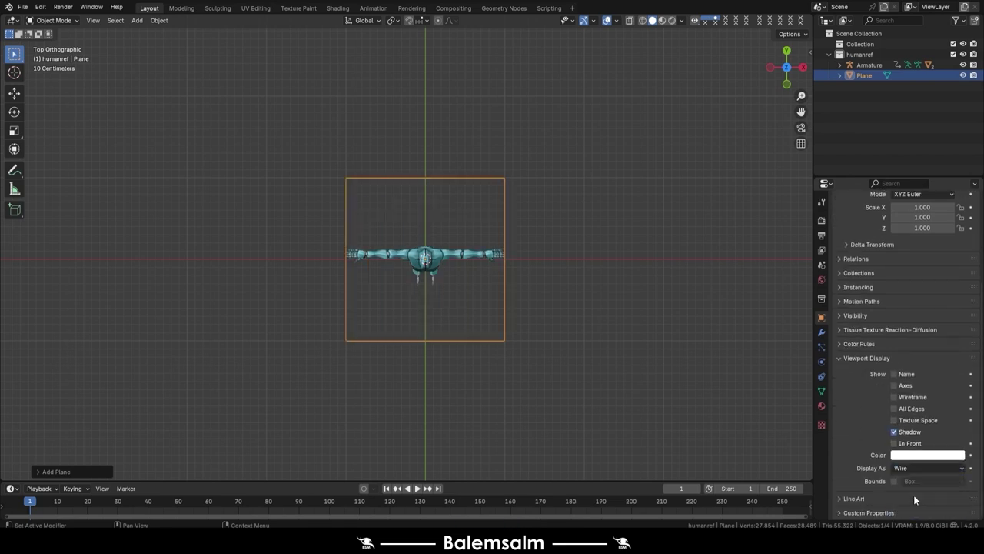
pyautogui.press('Tab')
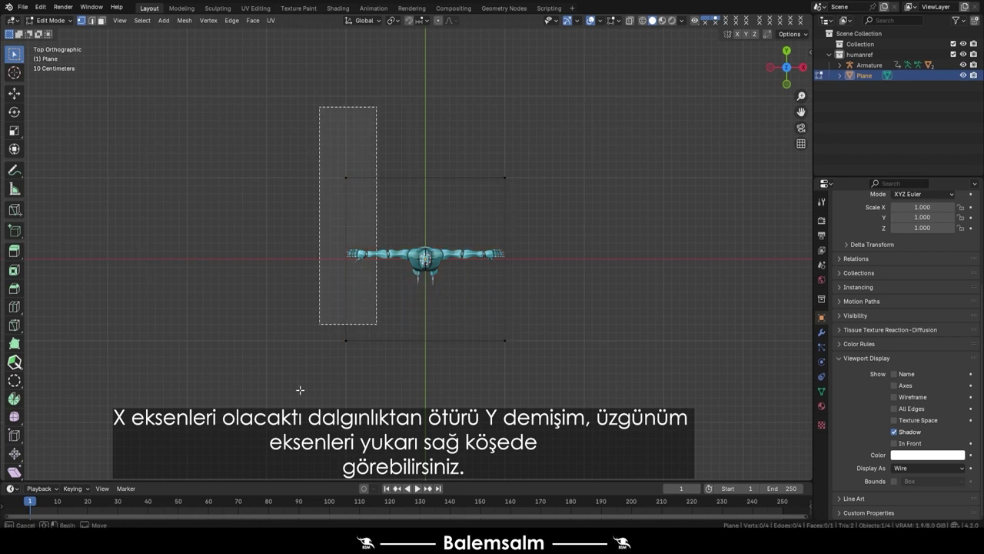
pyautogui.moveTo(316, 100); pyautogui.dragTo(348, 352)
pyautogui.press('g')
pyautogui.press('g')
pyautogui.click(545, 368)
pyautogui.write('g')
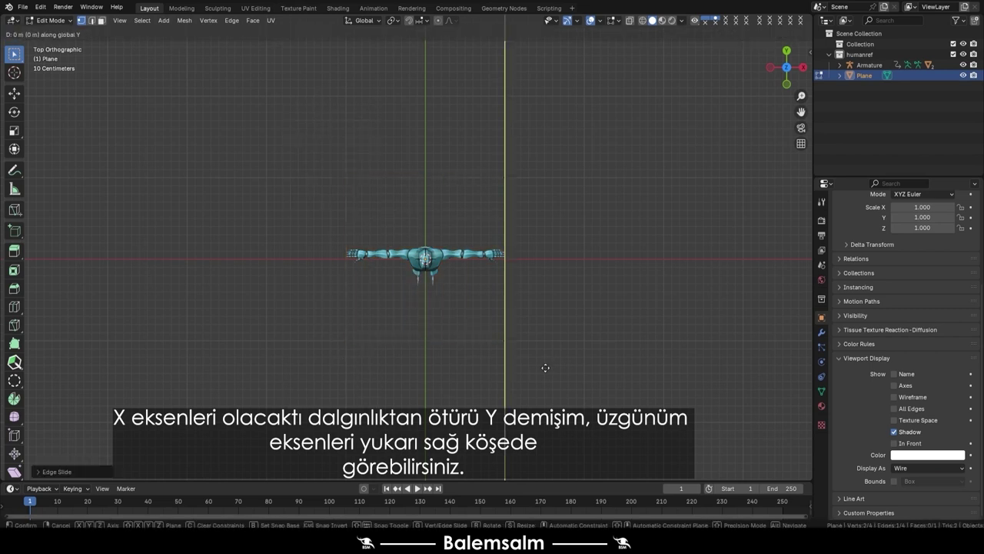
pyautogui.write('x0.1-')
pyautogui.press('Return')
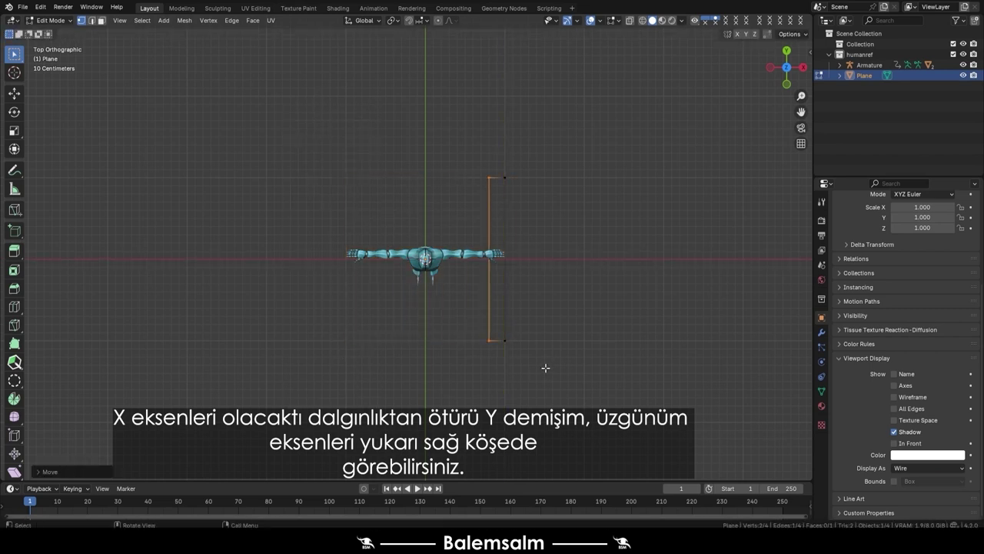
pyautogui.scroll(-3, 523, 264)
# Move the plane along X to sit right of the figure
pyautogui.press('Tab')
pyautogui.moveTo(533, 193); pyautogui.dragTo(482, 323)
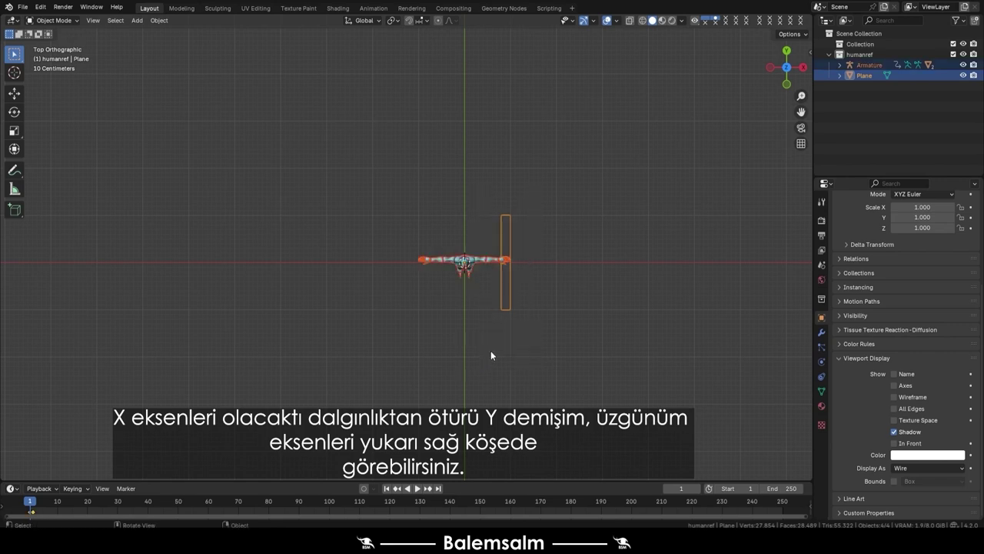
pyautogui.click(504, 306)
pyautogui.press('g')
pyautogui.press('x')
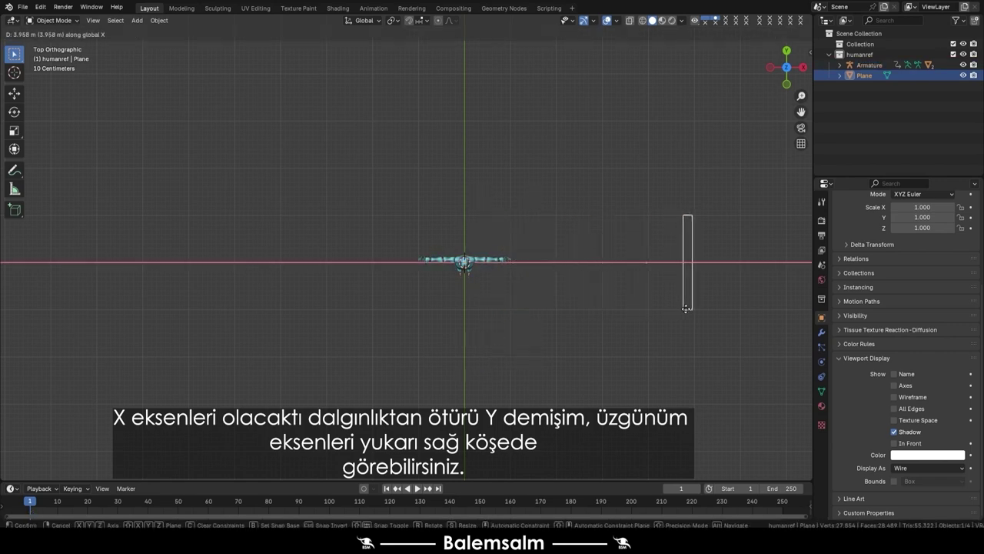
pyautogui.write('4')
pyautogui.click(686, 308)
pyautogui.keyDown('shift'); pyautogui.moveTo(638, 259); pyautogui.dragTo(570, 293, button='middle'); pyautogui.keyUp('shift')
# Stretch the strip along Y: top end upward and bottom end 2 m down
pyautogui.press('Tab')
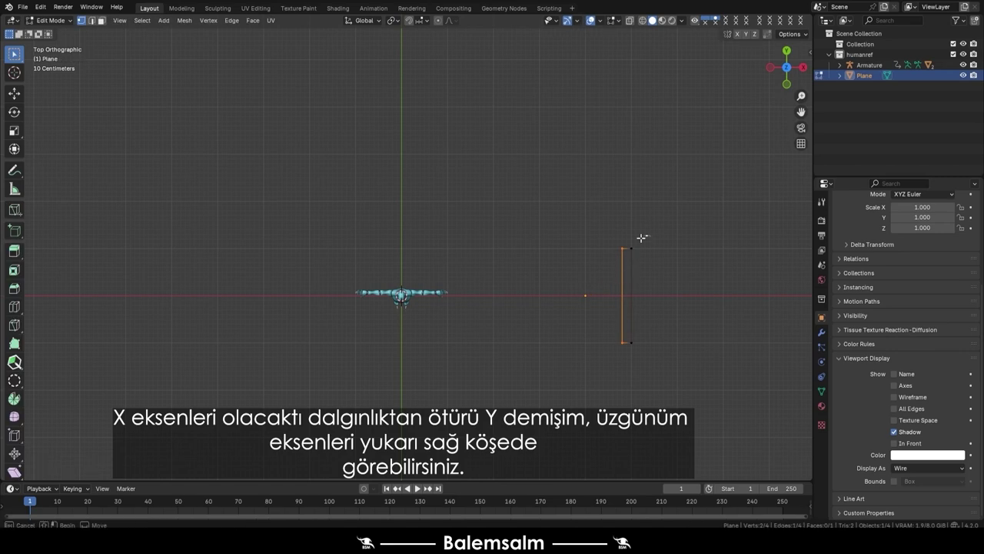
pyautogui.moveTo(641, 238); pyautogui.dragTo(598, 283)
pyautogui.press('g')
pyautogui.press('y')
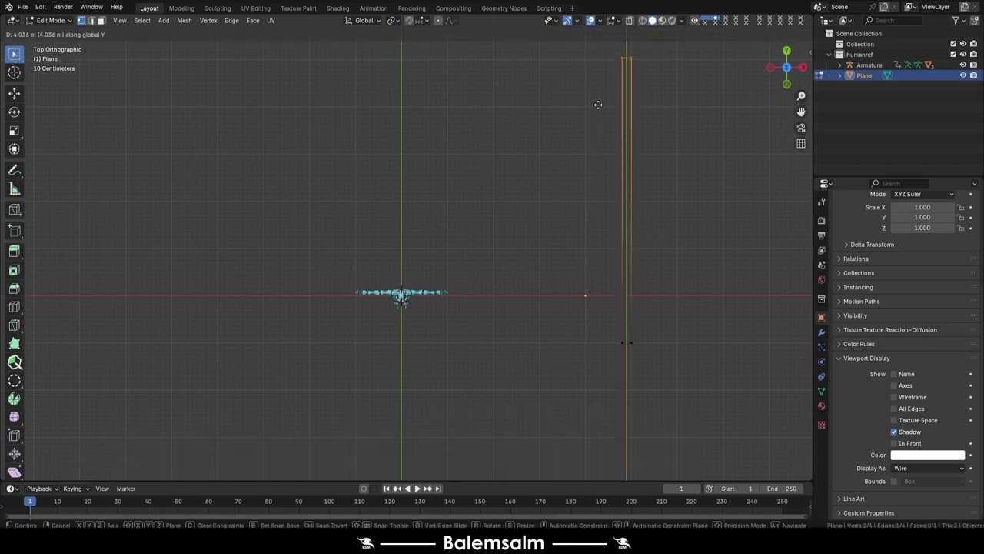
pyautogui.click(598, 104)
pyautogui.moveTo(707, 247); pyautogui.dragTo(601, 396)
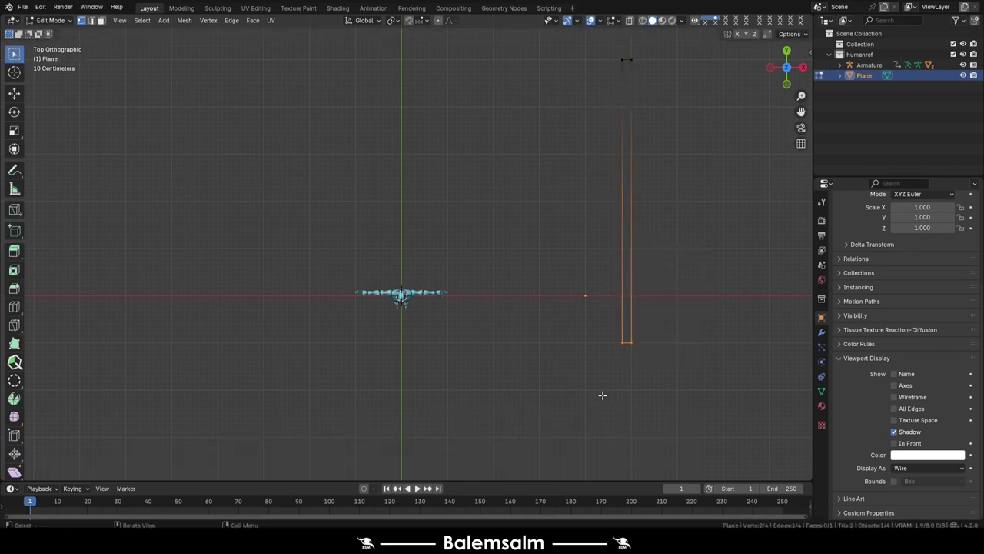
pyautogui.press('g')
pyautogui.press('y')
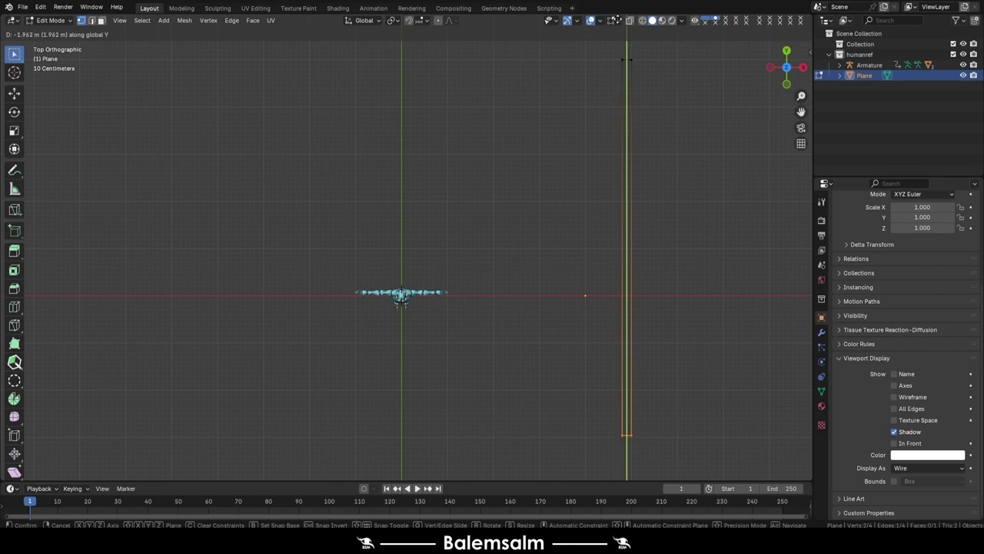
pyautogui.write('2')
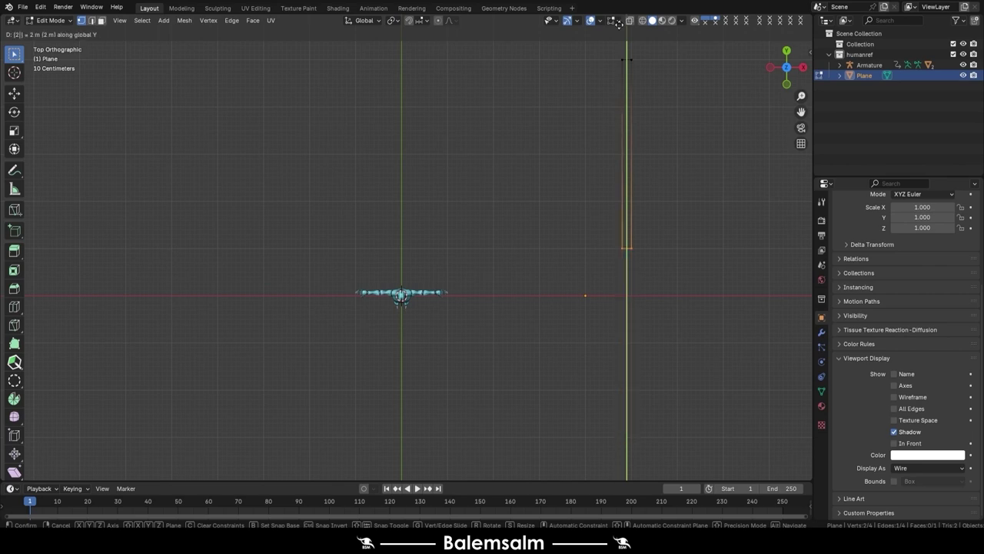
pyautogui.write('-')
pyautogui.press('Return')
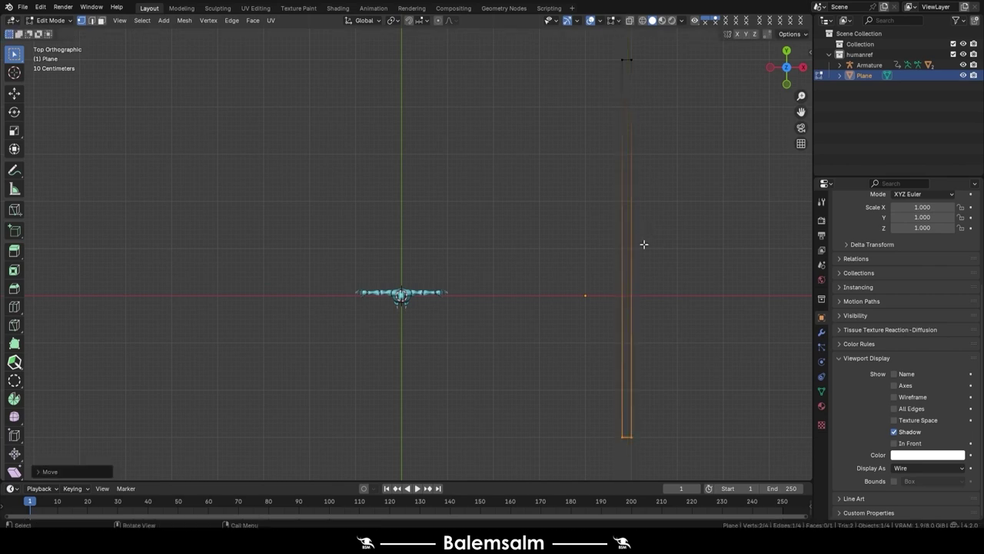
# Add a loop cut across the strip and shift it along Y
pyautogui.hotkey('ctrl', 'r')
pyautogui.click(632, 267)
pyautogui.click(630, 262)
pyautogui.press('g')
pyautogui.press('y')
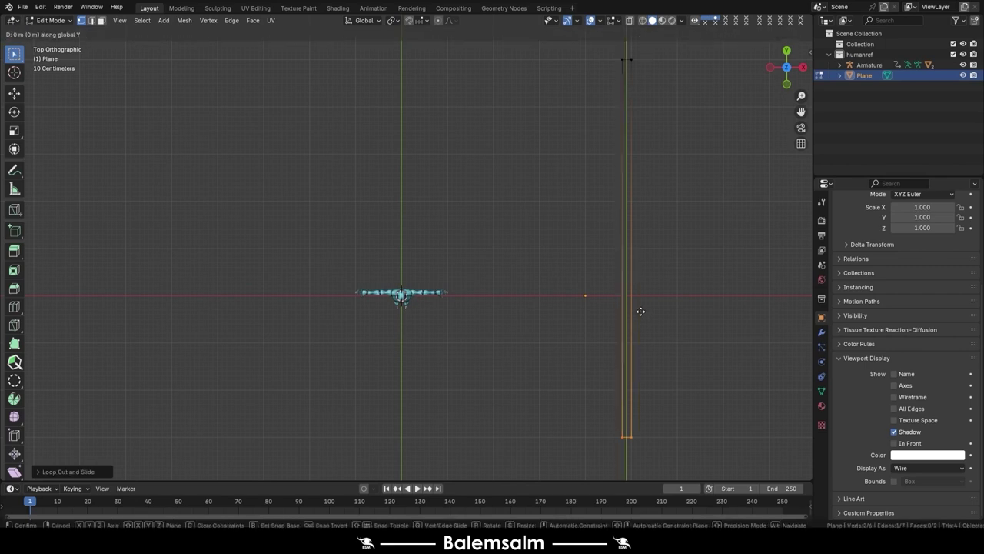
pyautogui.click(641, 311)
# Reposition the cut 20 cm along Y and select the vertices of the strip's edge
pyautogui.press('g')
pyautogui.press('g')
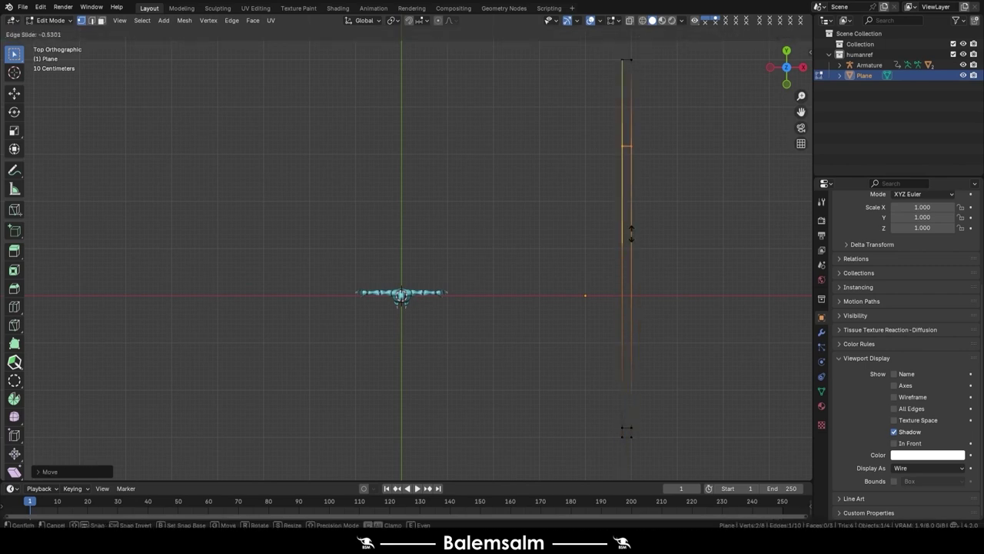
pyautogui.press('Escape')
pyautogui.hotkey('ctrl', 'z')
pyautogui.press('g')
pyautogui.press('y')
pyautogui.write('.2')
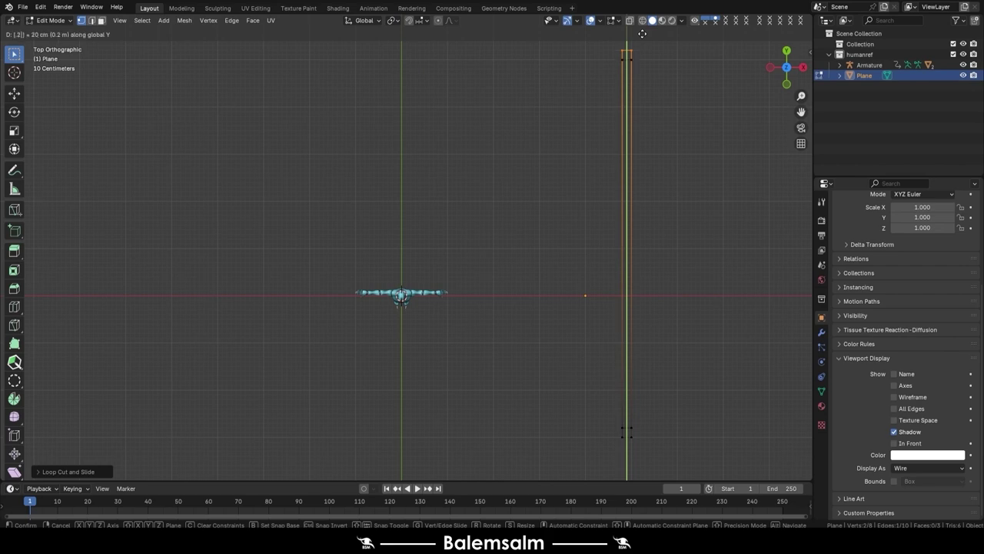
pyautogui.click(642, 34)
pyautogui.moveTo(626, 54); pyautogui.dragTo(555, 470)
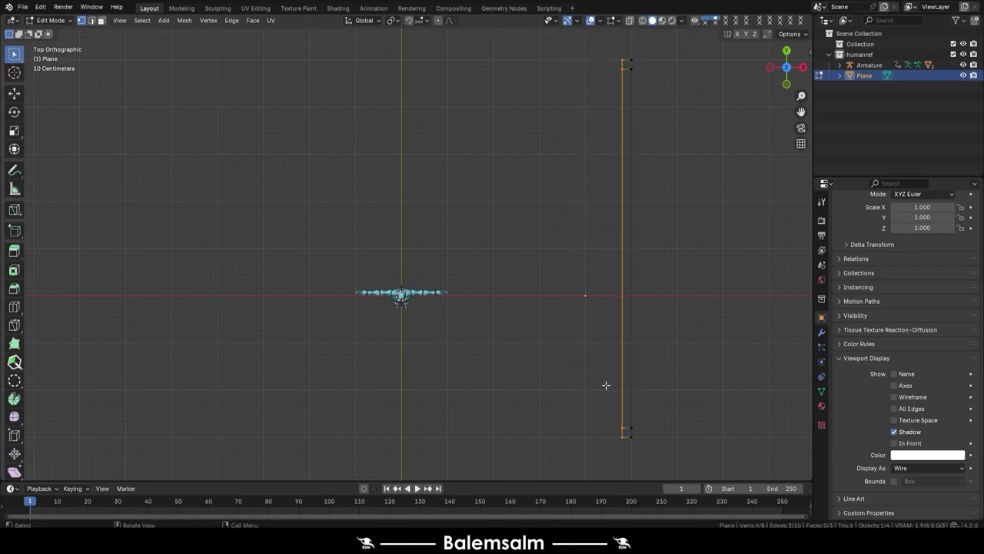
pyautogui.scroll(-4, 606, 384)
# Extrude the selected edges 14 m left along X, then a further 0.2 m
pyautogui.press('2')
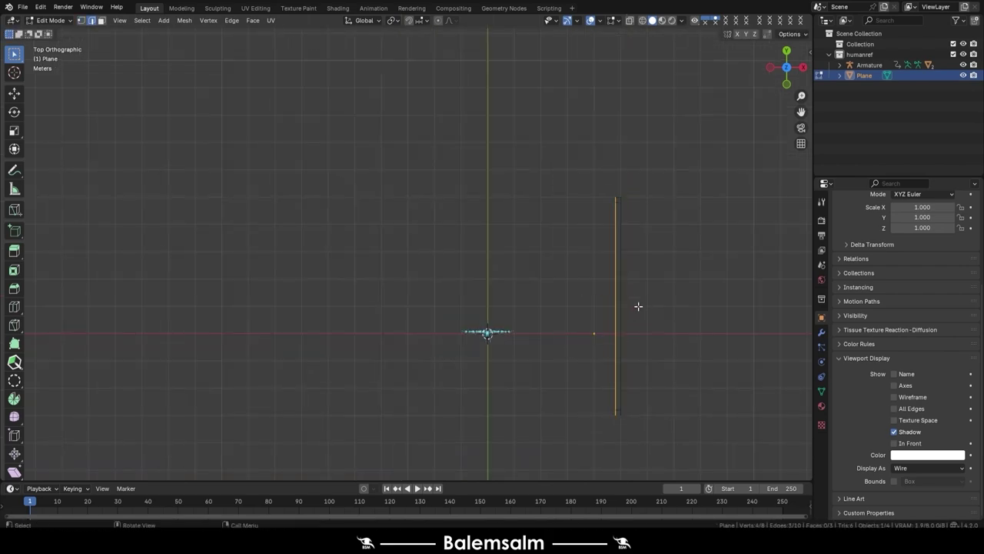
pyautogui.press('e')
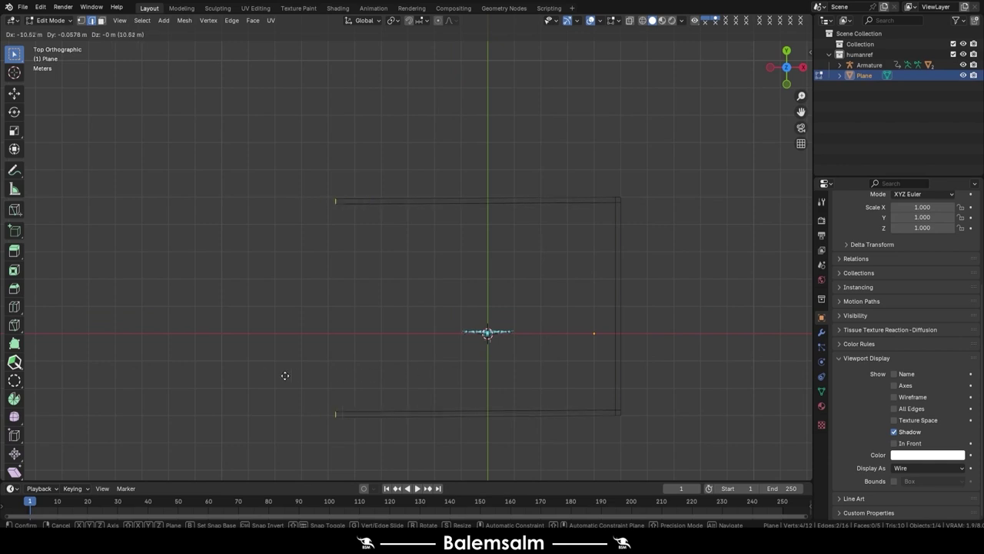
pyautogui.write('x')
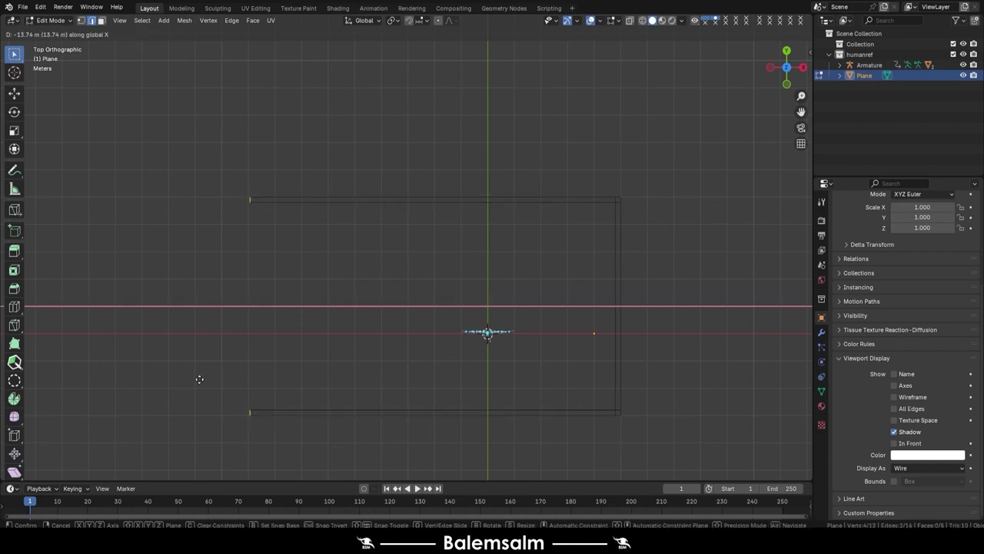
pyautogui.write('14')
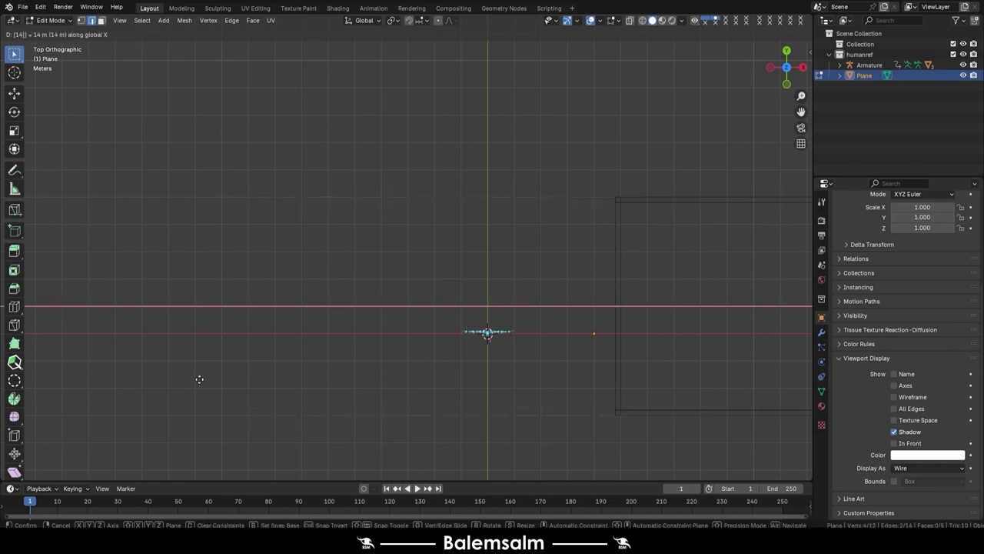
pyautogui.write('-')
pyautogui.press('Return')
pyautogui.write('e')
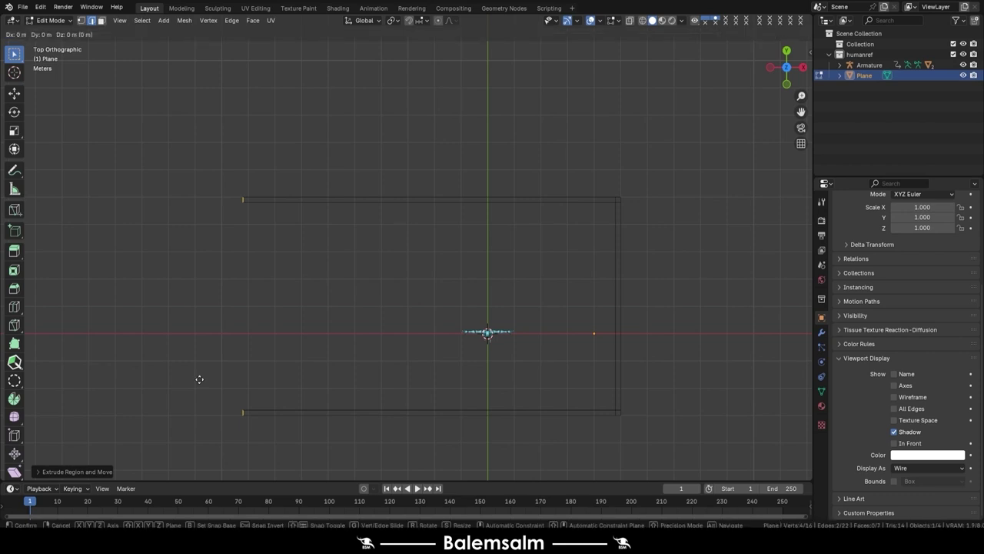
pyautogui.write('x-.2')
pyautogui.press('Return')
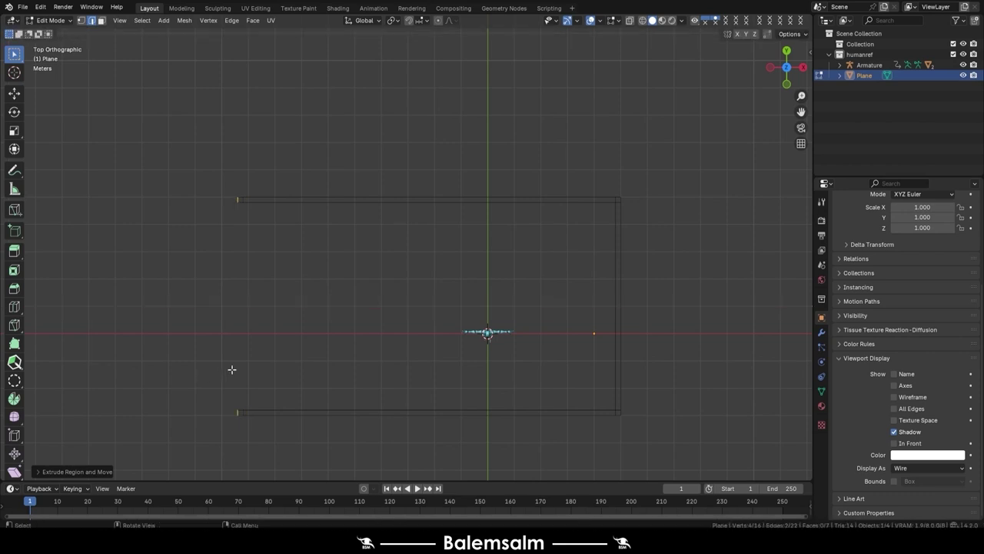
# Bridge the two leftmost edges into a new left wall face
pyautogui.click(245, 403)
pyautogui.keyDown('shift'); pyautogui.click(240, 205); pyautogui.keyUp('shift')
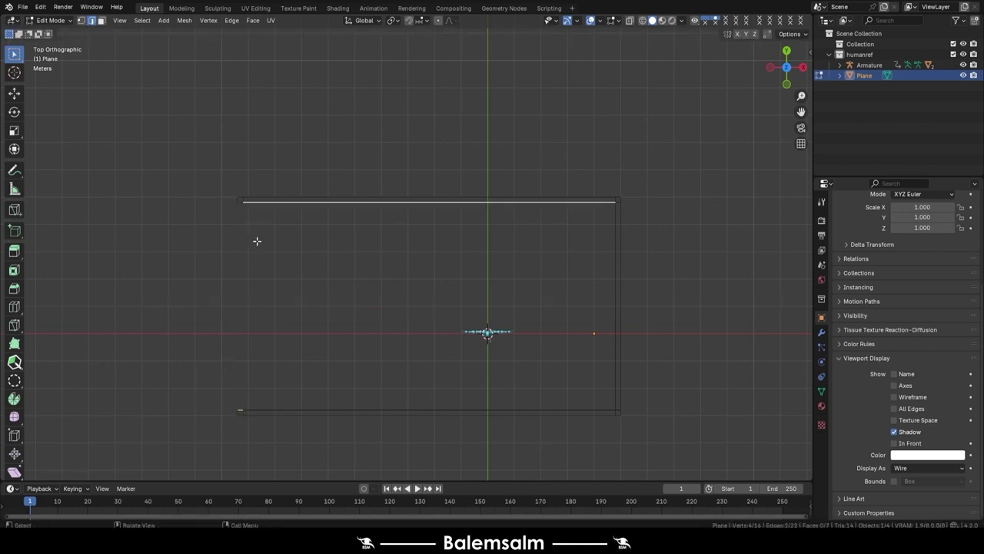
pyautogui.hotkey('ctrl', 'e')
pyautogui.click(300, 260)
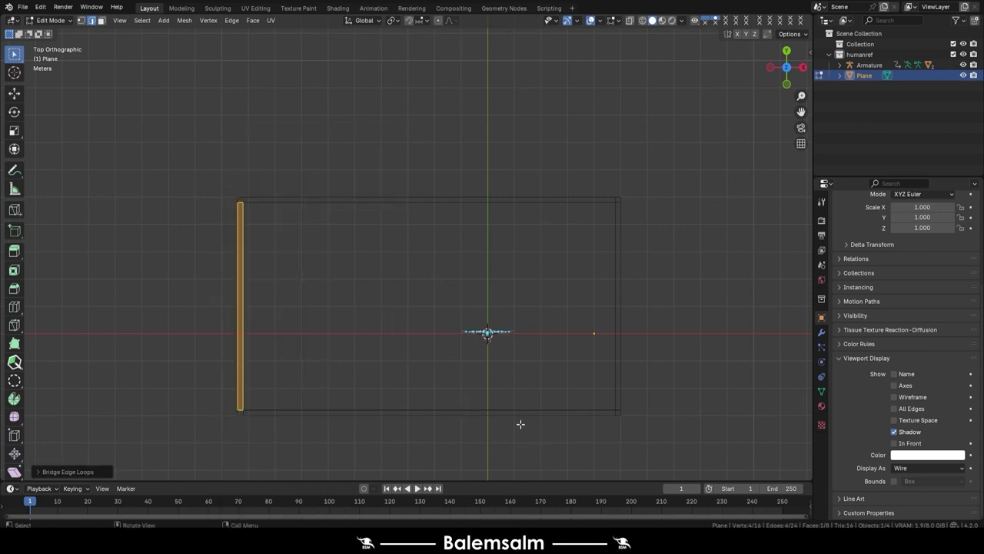
# Add a loop cut on the bottom wall at 0.45 and move it along X just right of centre
pyautogui.hotkey('ctrl', 'r')
pyautogui.click(538, 413)
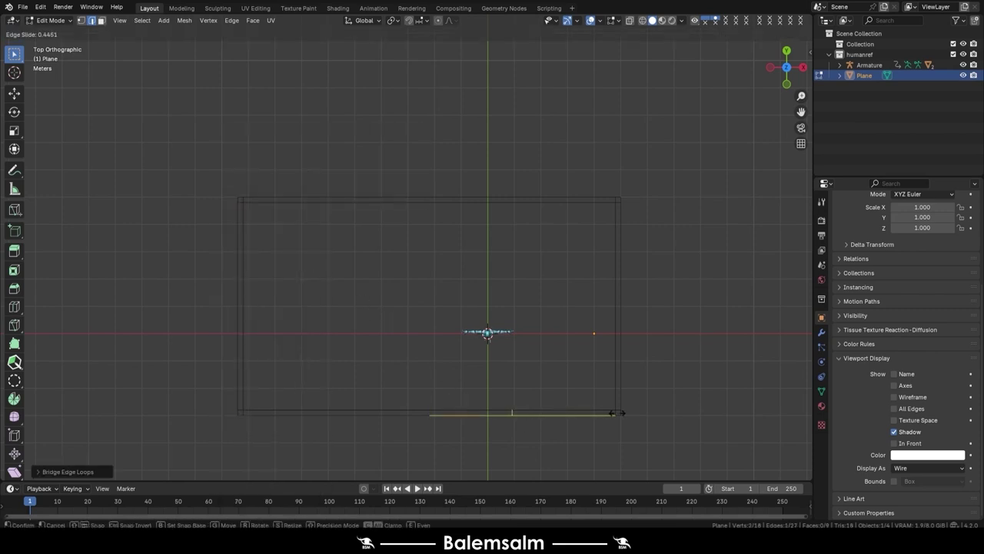
pyautogui.write('.4')
pyautogui.write('5')
pyautogui.press('Return')
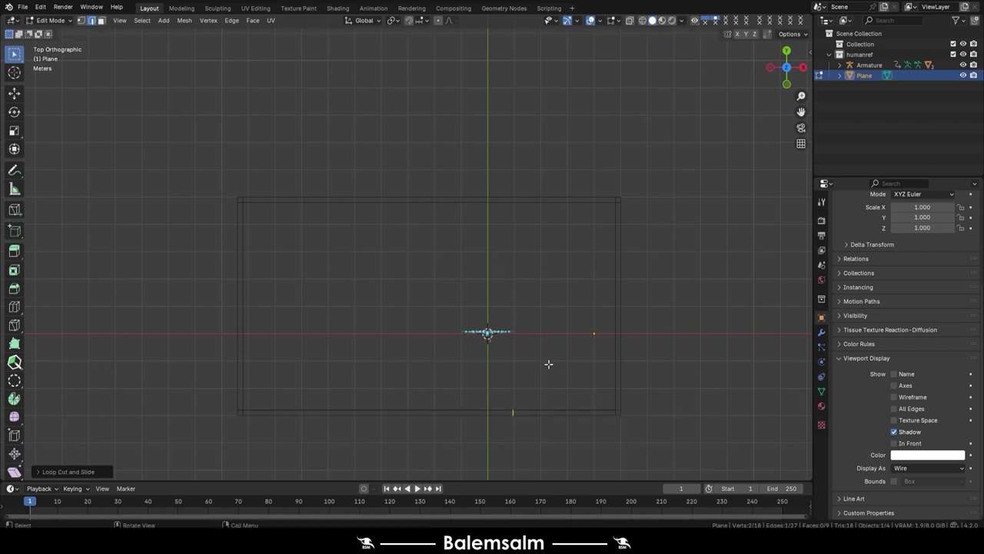
pyautogui.press('g')
pyautogui.press('g')
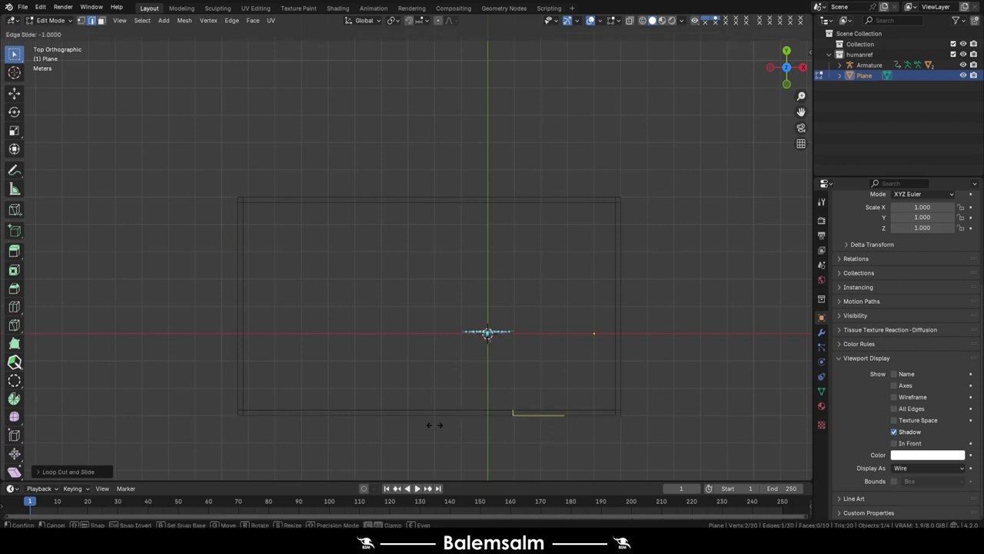
pyautogui.write('gyx.')
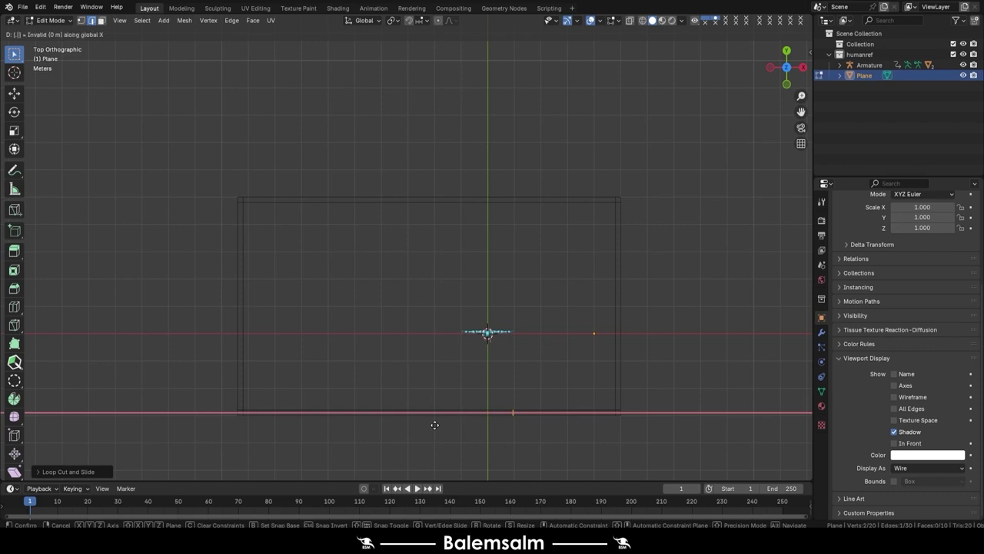
pyautogui.press('Return')
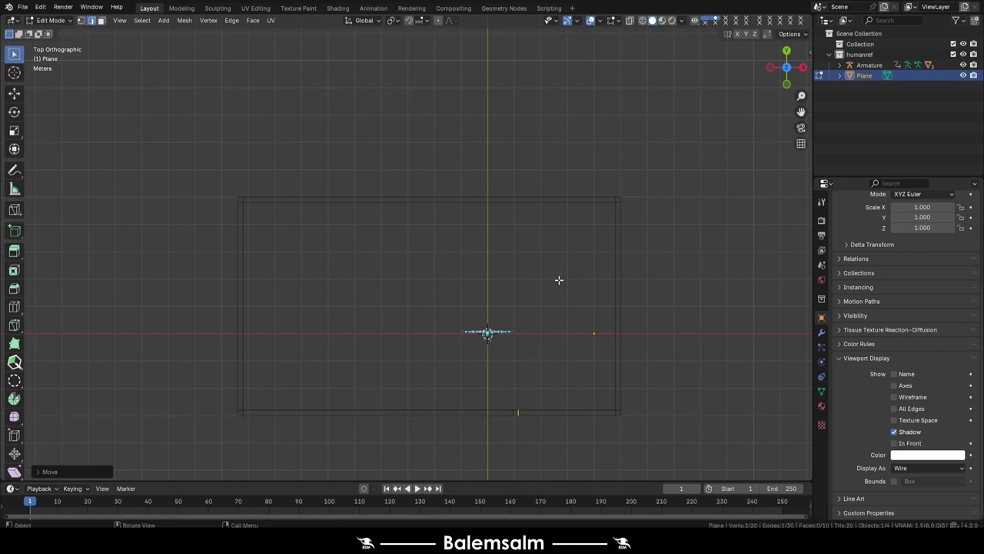
pyautogui.scroll(1, 524, 295)
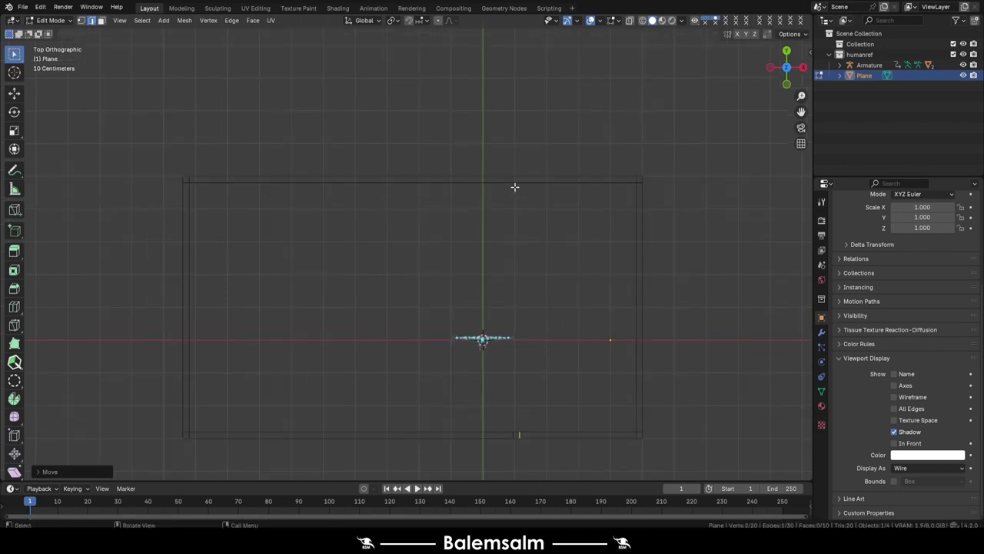
pyautogui.press('g')
pyautogui.press('g')
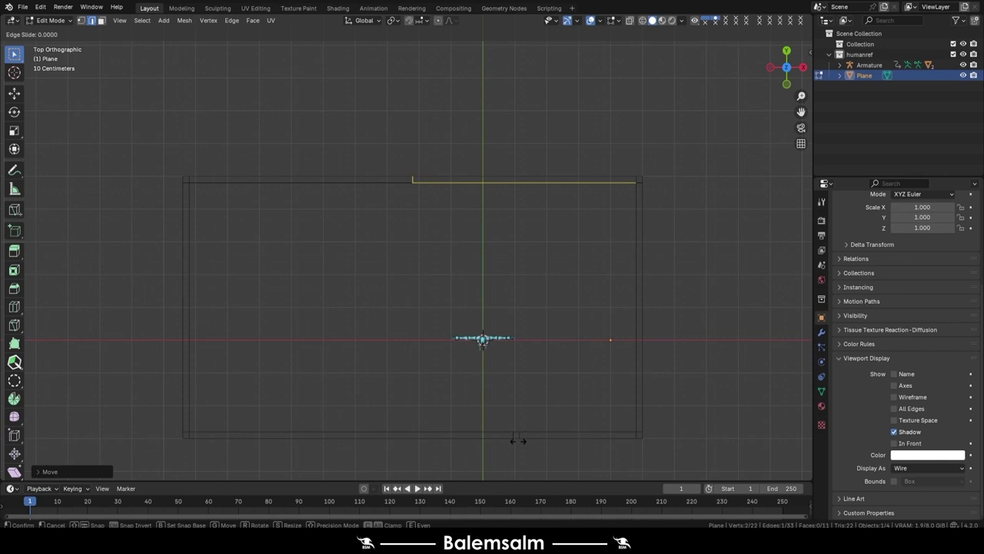
pyautogui.press('Escape')
pyautogui.click(394, 21)
# Set the snapping target to Vertex
pyautogui.click(421, 20)
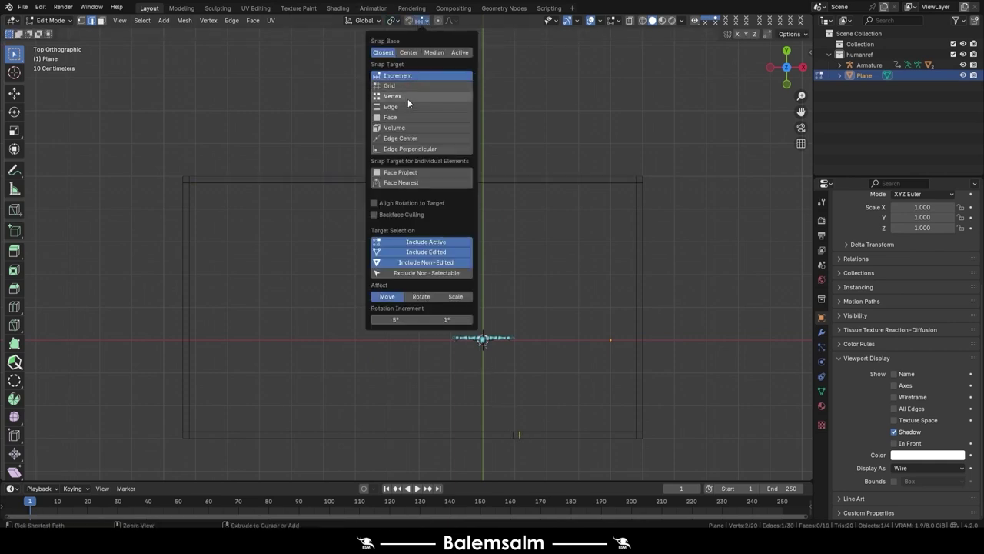
pyautogui.click(412, 96)
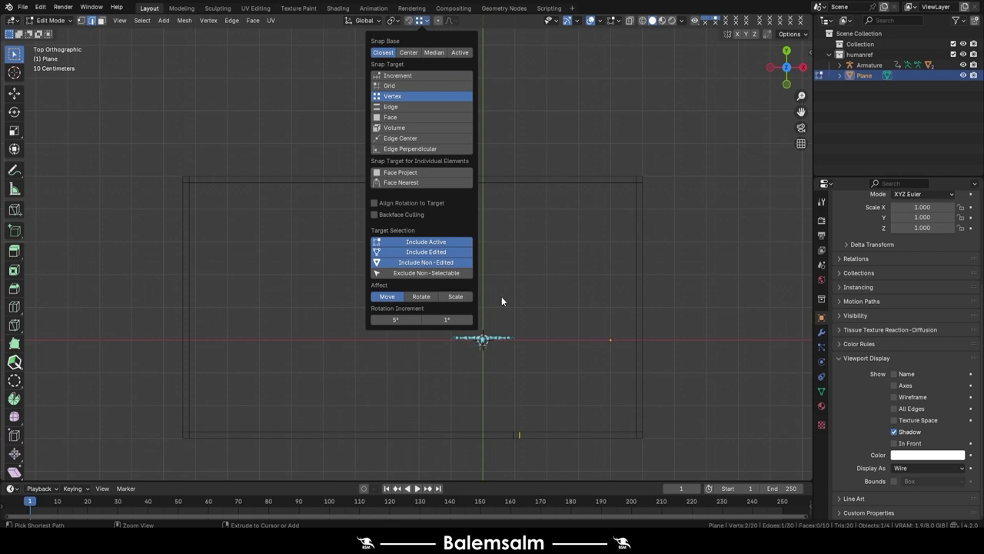
pyautogui.click(422, 20)
# Loop-cut the top wall and slide the cut into line with the bottom wall's cut
pyautogui.hotkey('ctrl', 'shift', 'r')
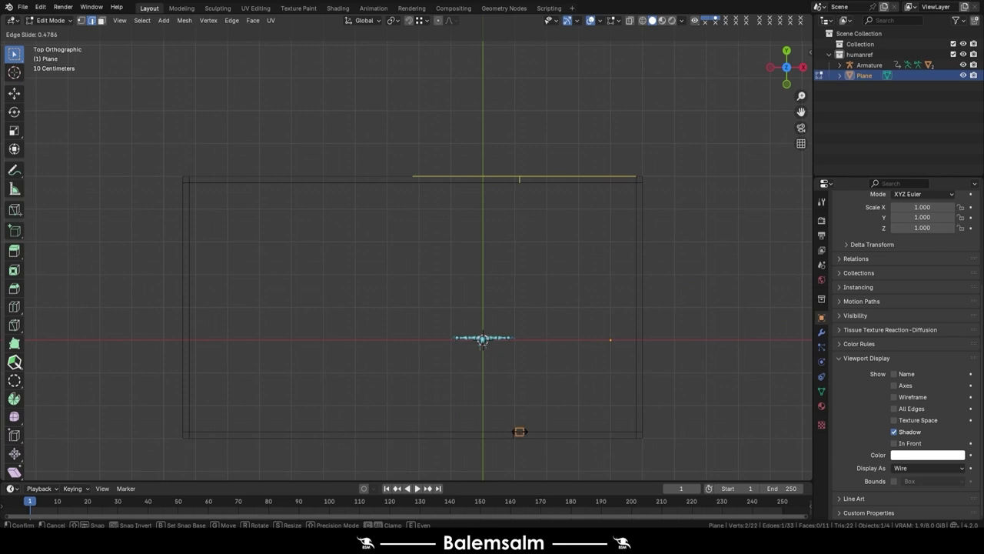
pyautogui.click(518, 430)
pyautogui.hotkey('ctrl', 'r')
pyautogui.click(474, 193)
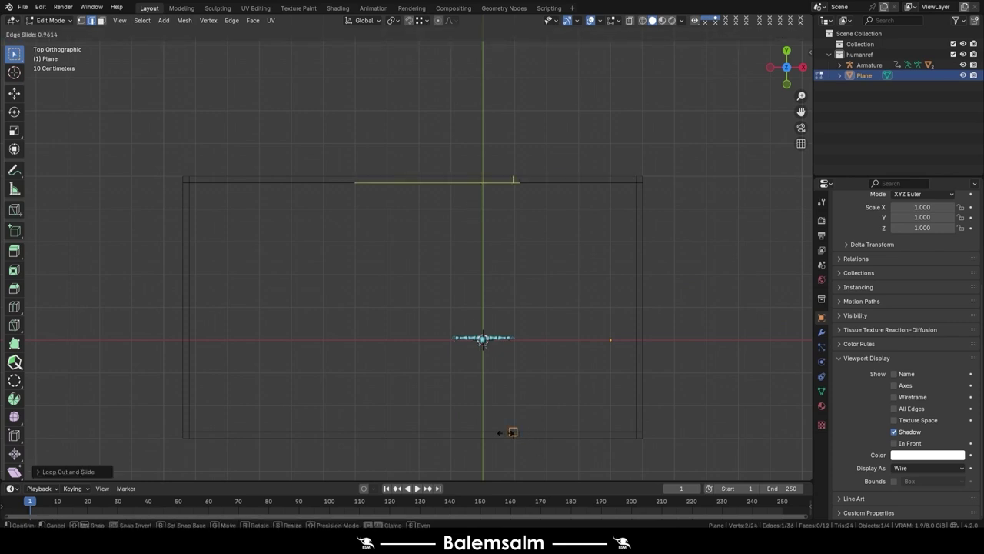
pyautogui.click(511, 430)
pyautogui.moveTo(525, 330); pyautogui.dragTo(471, 264, button='middle')
# Return to Object Mode and save the file as 2024.08.16.Buildingv3.blend
pyautogui.press('Tab')
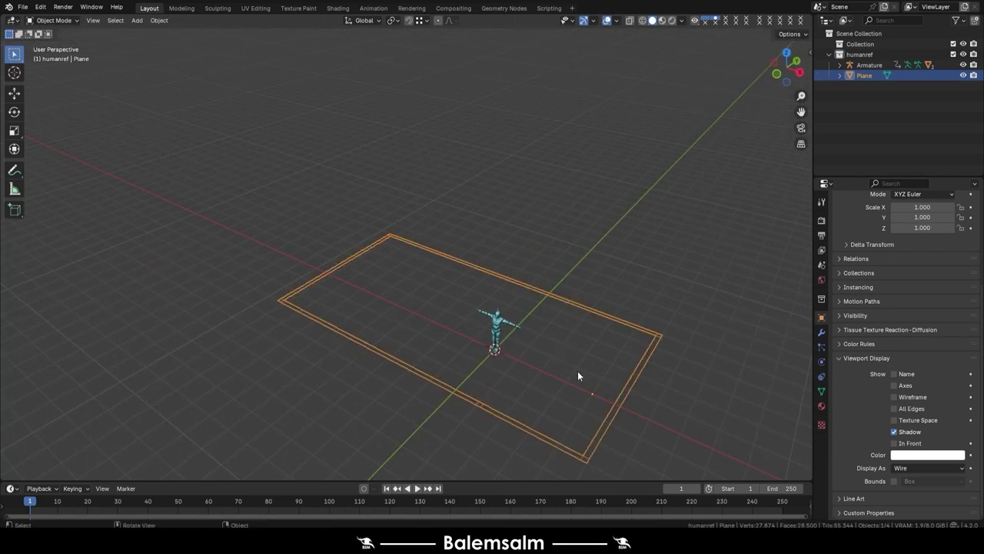
pyautogui.moveTo(577, 370); pyautogui.dragTo(486, 317, button='middle')
pyautogui.hotkey('ctrl', 's')
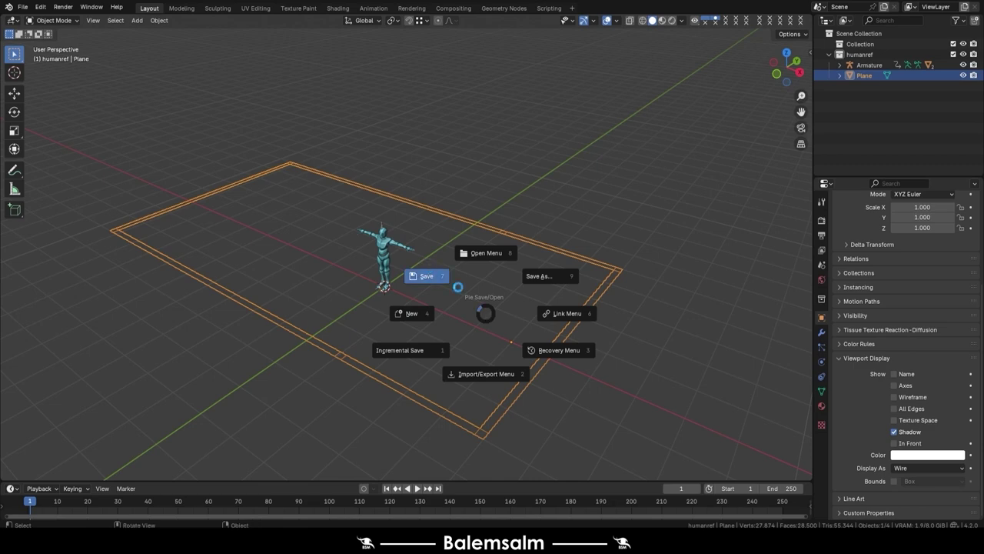
pyautogui.click(458, 287)
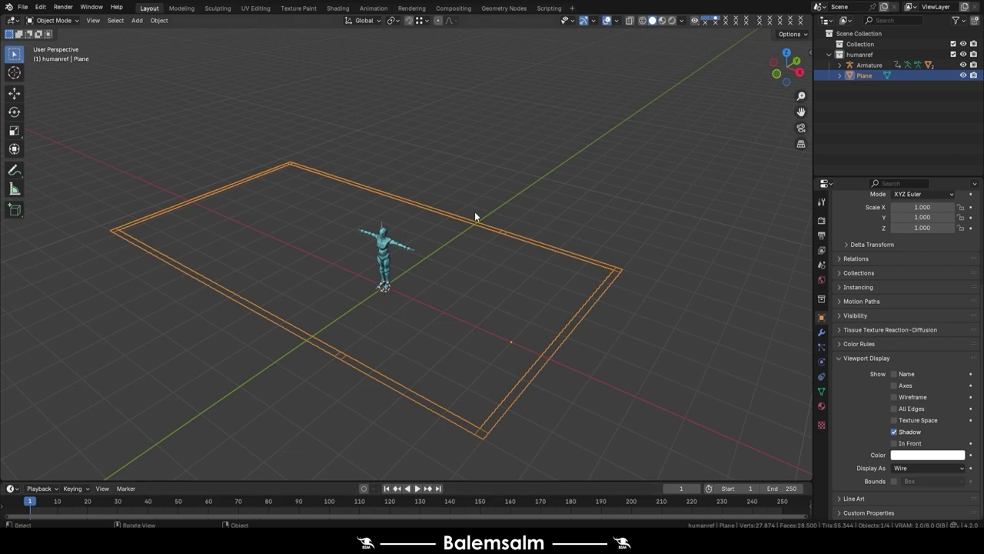
# Reselect the wall plane, enter Edit Mode and switch to the top-down view
pyautogui.moveTo(474, 212)
pyautogui.mouseDown(button='middle')
pyautogui.moveTo(436, 262)
pyautogui.moveTo(449, 346)
pyautogui.mouseUp(button='middle')
pyautogui.moveTo(421, 392); pyautogui.dragTo(466, 312, button='middle')
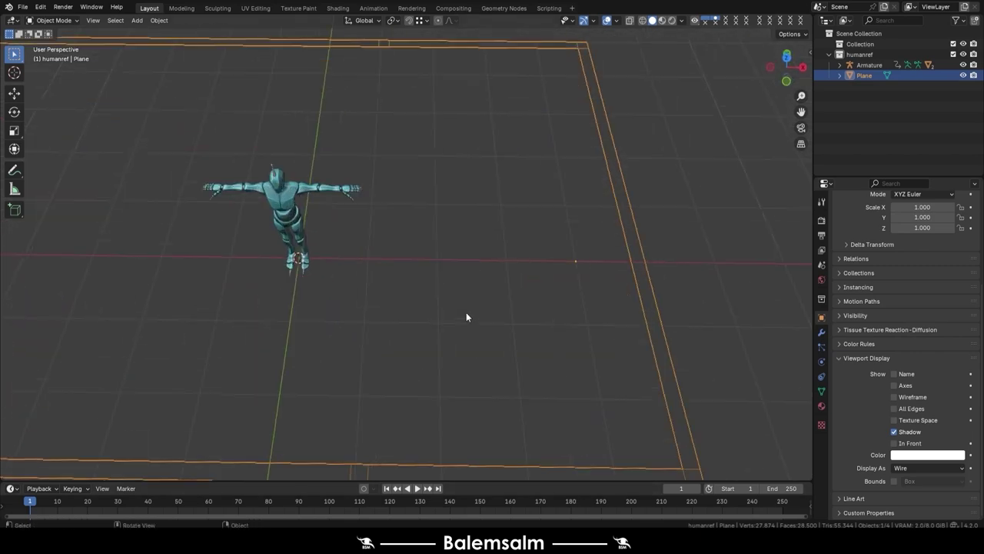
pyautogui.press('`')
pyautogui.click(467, 272)
pyautogui.press('Tab')
pyautogui.press('Tab')
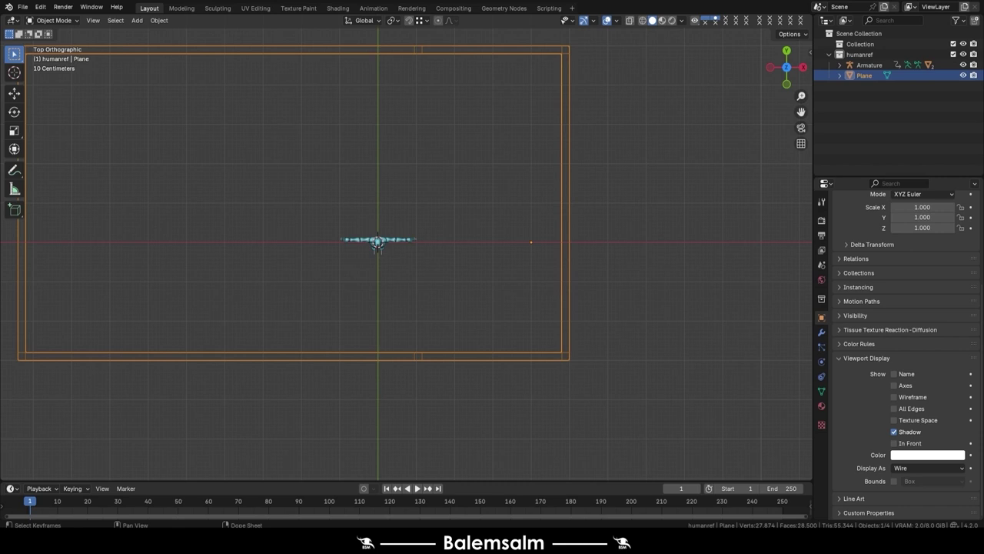
pyautogui.click(584, 266)
pyautogui.moveTo(446, 267)
pyautogui.mouseDown(button='middle')
pyautogui.moveTo(361, 191)
pyautogui.moveTo(389, 222)
pyautogui.mouseUp(button='middle')
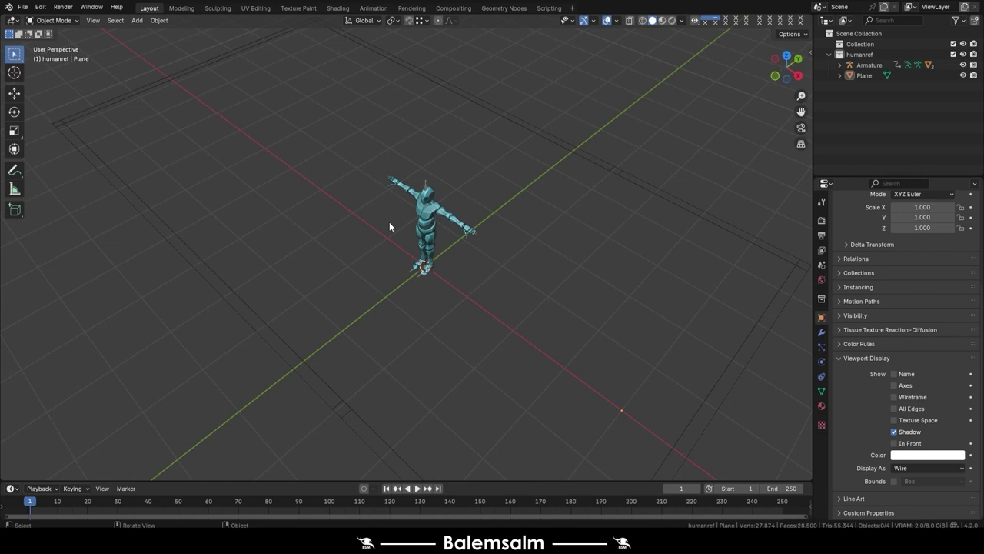
pyautogui.click(353, 413)
pyautogui.press('Tab')
pyautogui.press('`')
pyautogui.click(434, 287)
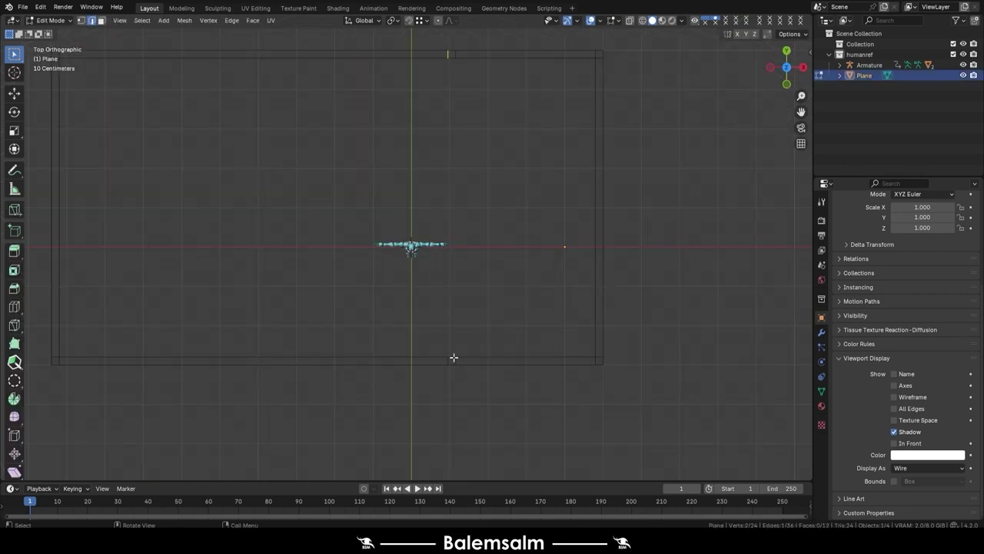
# Move the selected edge along Y and extrude it 0.2 m along Y to start the inner wall
pyautogui.press('g')
pyautogui.press('y')
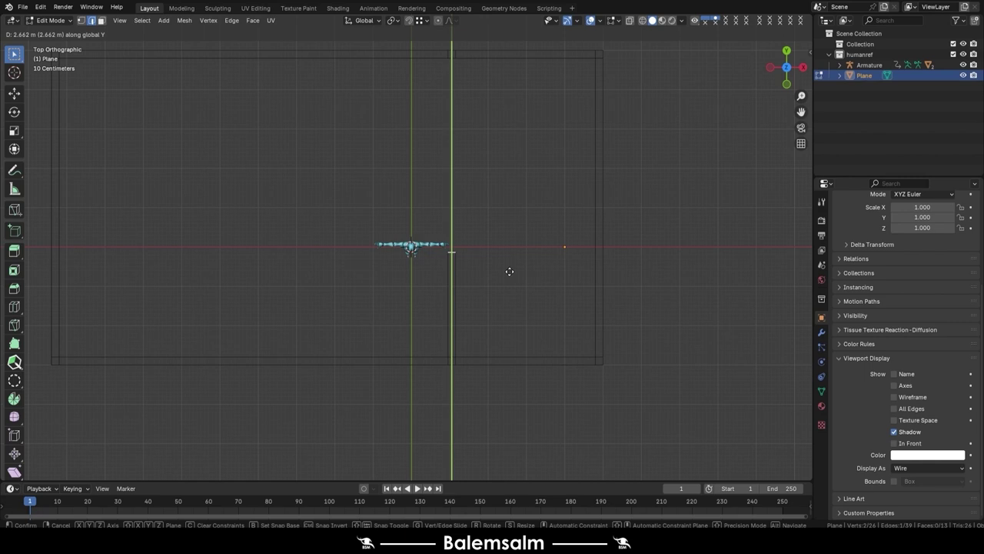
pyautogui.click(509, 271)
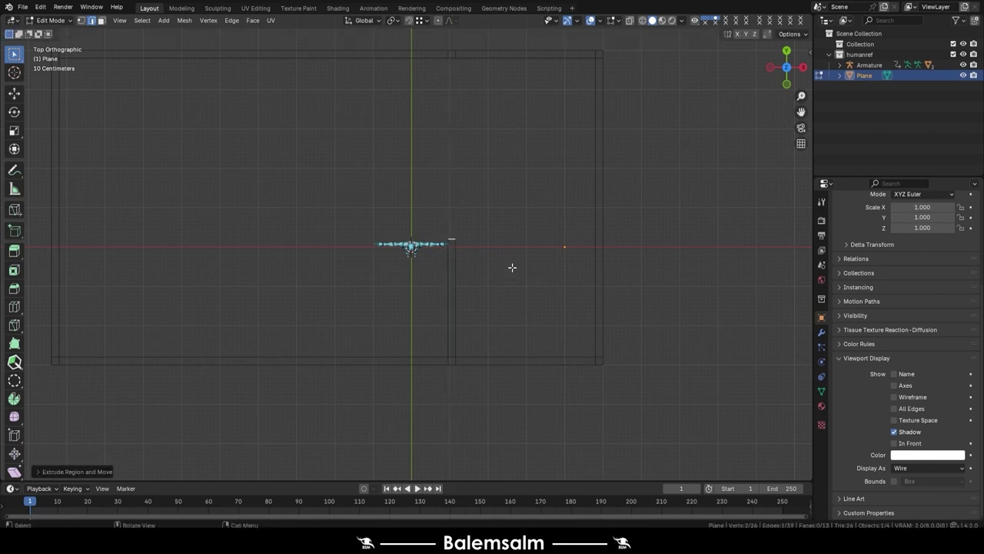
pyautogui.write('e.2')
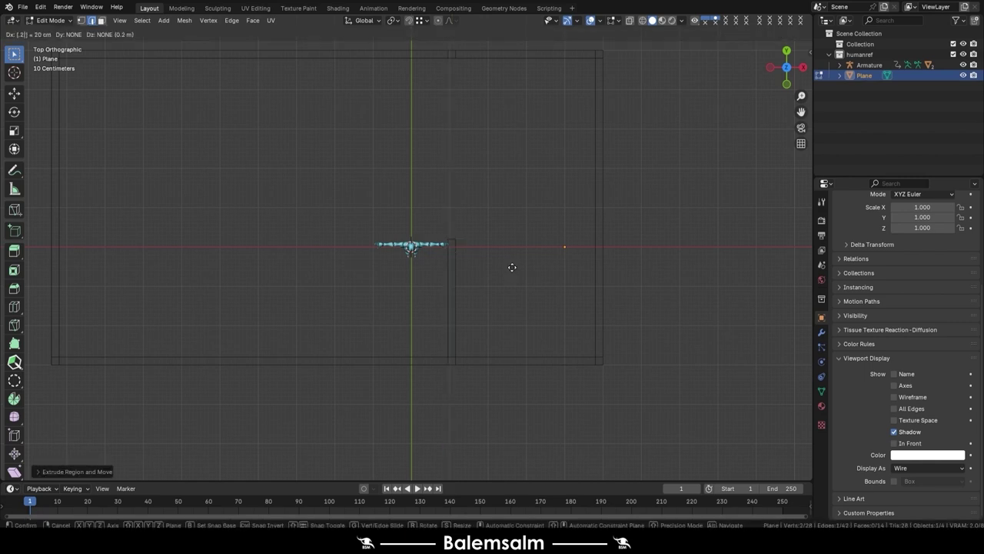
pyautogui.write('y')
pyautogui.press('Return')
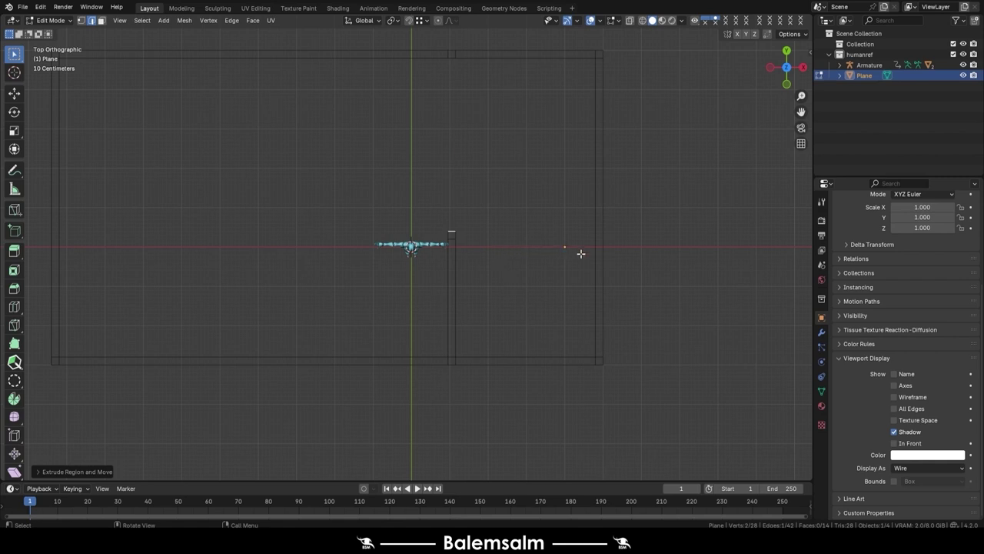
# Loop-cut the right wall at its centre and bridge the inner-wall edge to it
pyautogui.hotkey('ctrl', 'r')
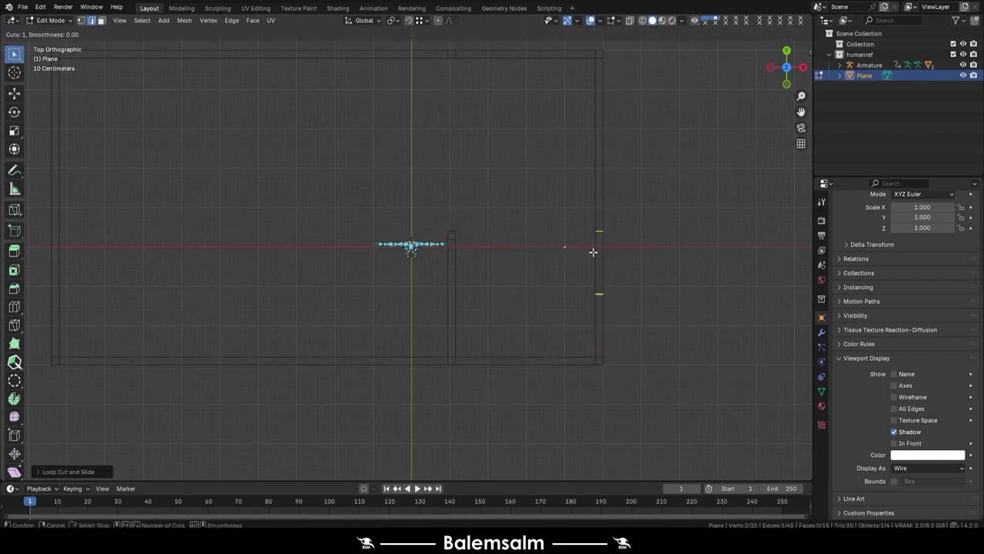
pyautogui.click(593, 251)
pyautogui.rightClick(461, 240)
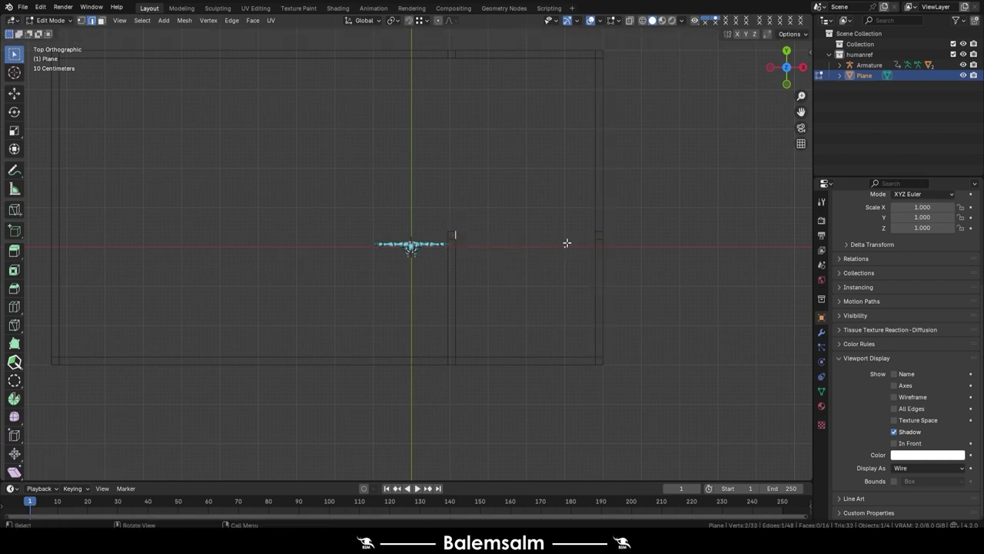
pyautogui.keyDown('shift'); pyautogui.click(583, 241); pyautogui.keyUp('shift')
pyautogui.click(596, 232)
pyautogui.keyDown('shift'); pyautogui.click(454, 233); pyautogui.keyUp('shift')
pyautogui.rightClick(477, 234)
pyautogui.click(477, 234)
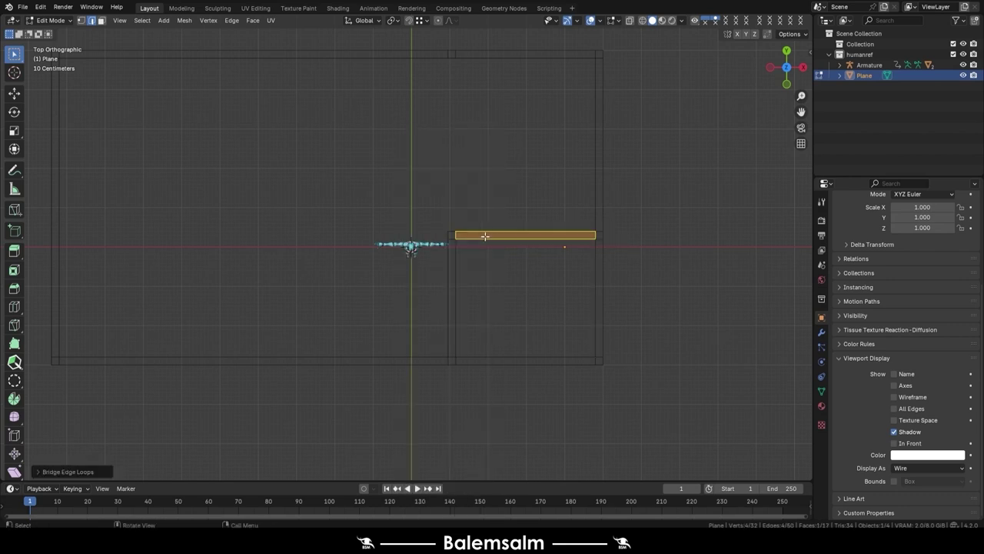
pyautogui.keyDown('shift'); pyautogui.moveTo(418, 173); pyautogui.dragTo(468, 191, button='middle'); pyautogui.keyUp('shift')
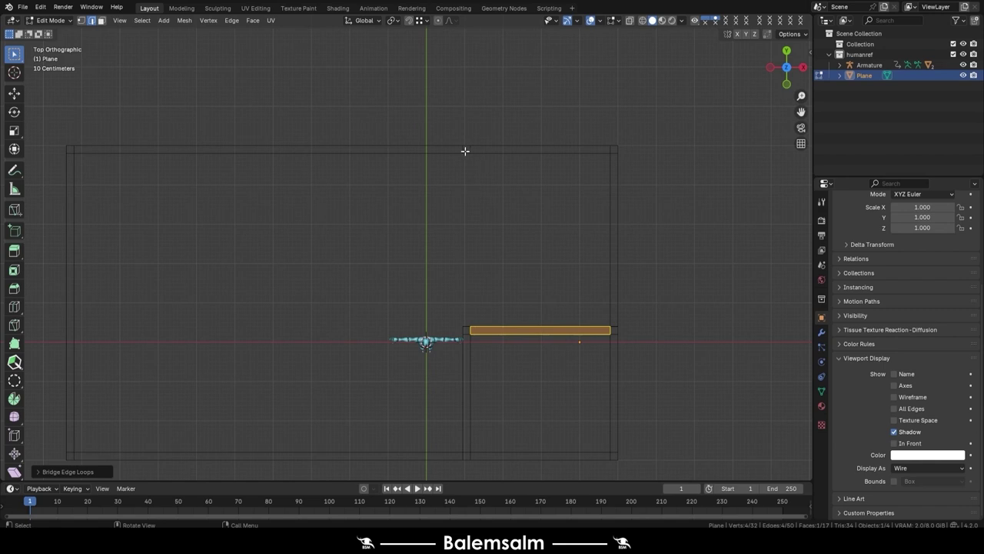
pyautogui.keyDown('shift'); pyautogui.moveTo(293, 254); pyautogui.dragTo(358, 212, button='middle'); pyautogui.keyUp('shift')
# Loop-cut the bottom wall left of centre and shift the new edge 0.2 along X
pyautogui.hotkey('ctrl', 'r')
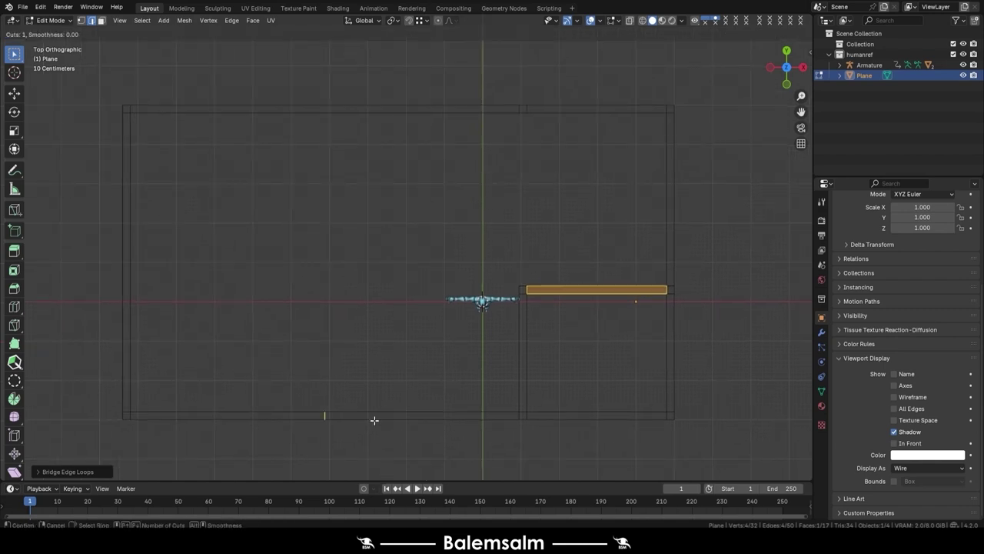
pyautogui.click(374, 418)
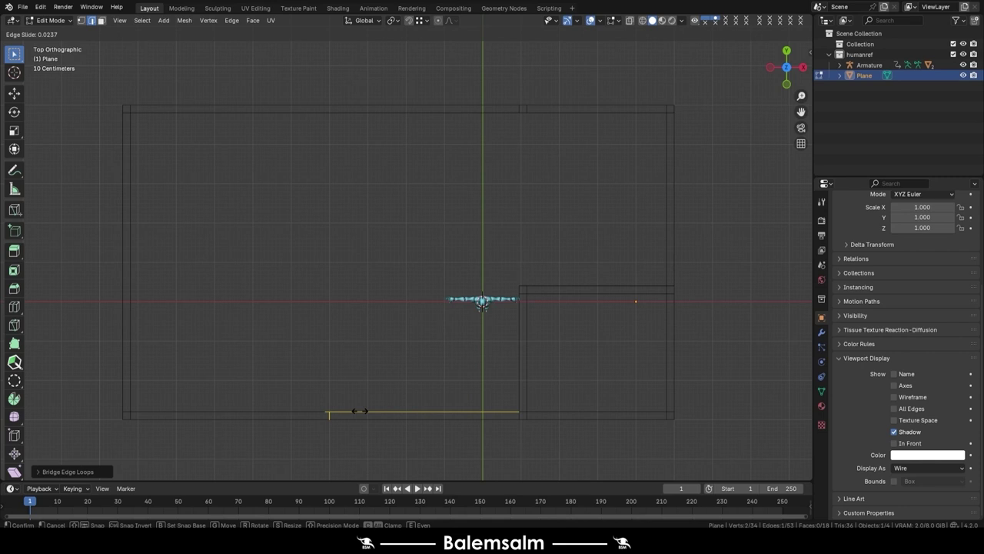
pyautogui.click(359, 410)
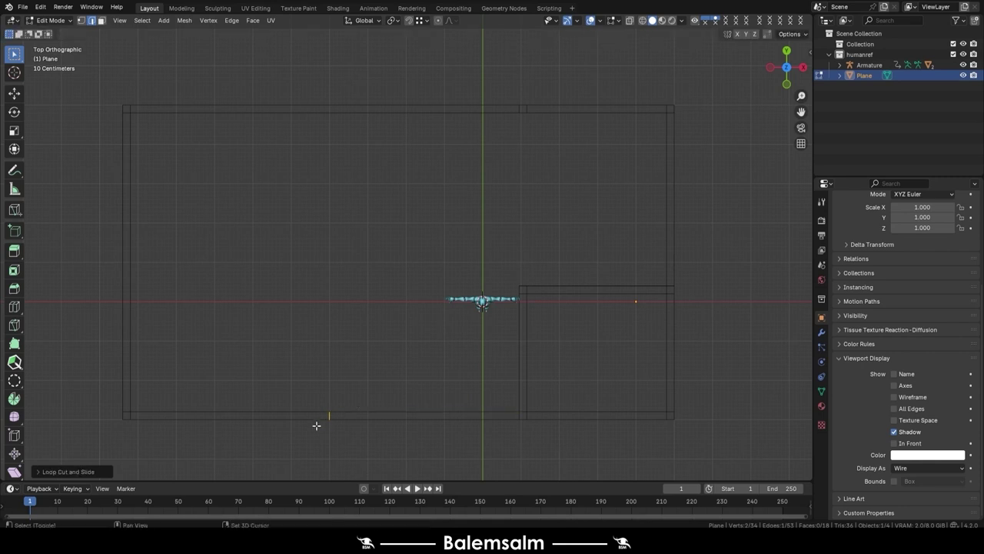
pyautogui.press('g')
pyautogui.press('y')
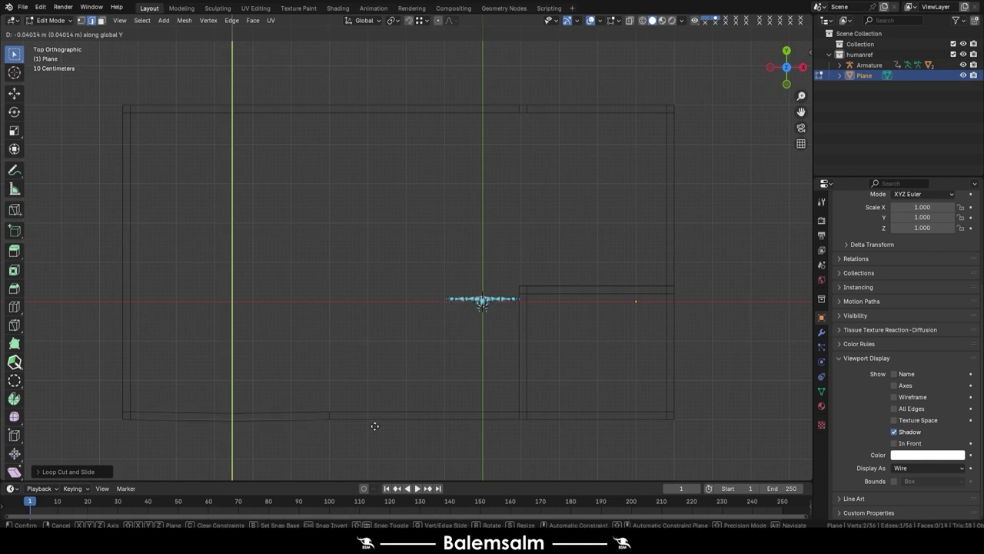
pyautogui.press('x')
pyautogui.press('g')
pyautogui.click(407, 426)
pyautogui.write('gx')
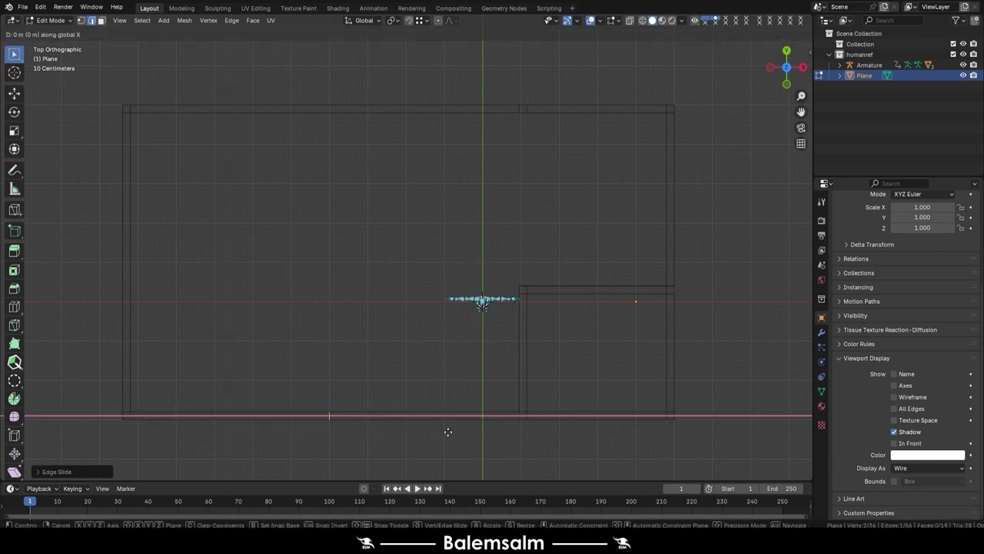
pyautogui.write('.2')
pyautogui.press('Return')
# Move the bottom-wall vertex along X to line up with the cut
pyautogui.moveTo(376, 388); pyautogui.dragTo(321, 423)
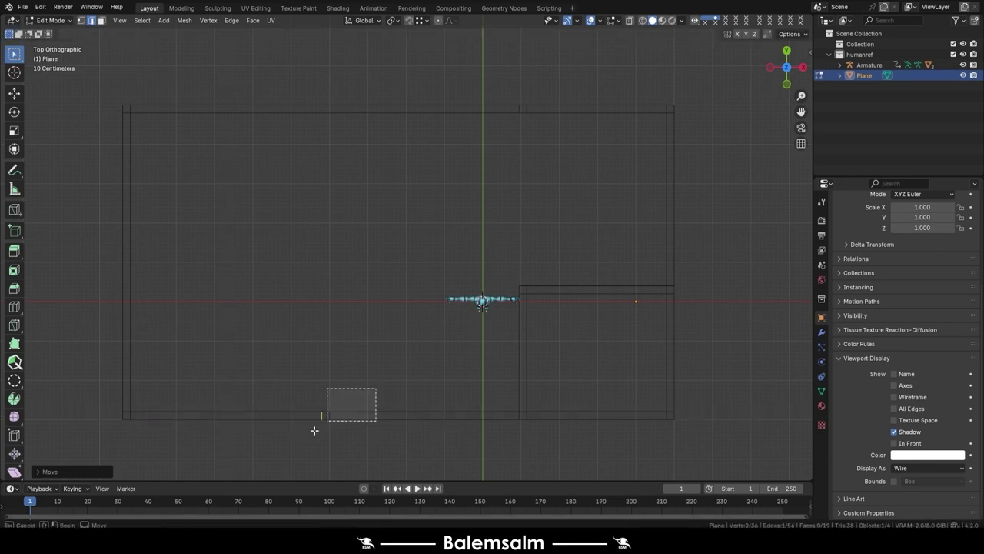
pyautogui.press('g')
pyautogui.press('x')
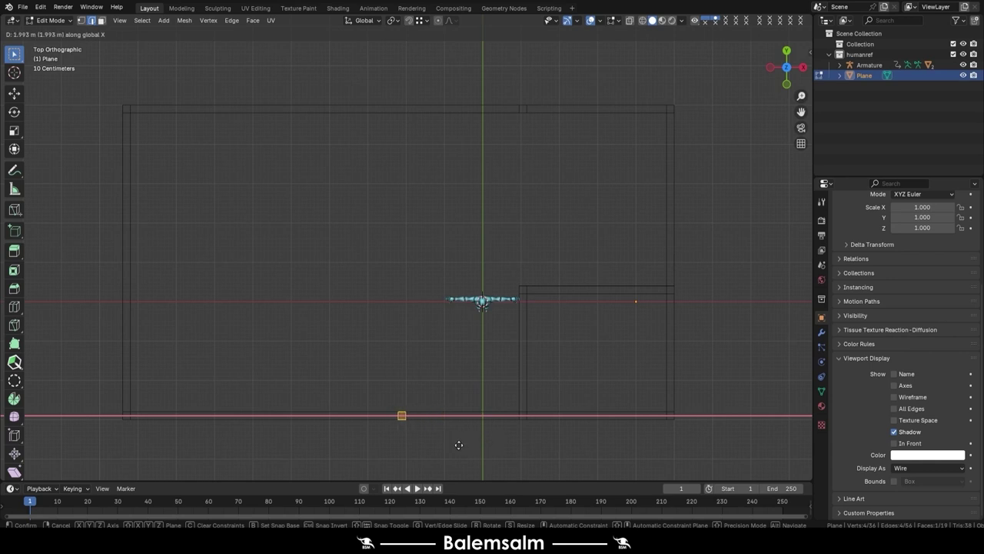
pyautogui.write('2')
pyautogui.click(458, 444)
# Extrude the cut edge up along Y into a wall level with the lower-right room's top
pyautogui.click(407, 409)
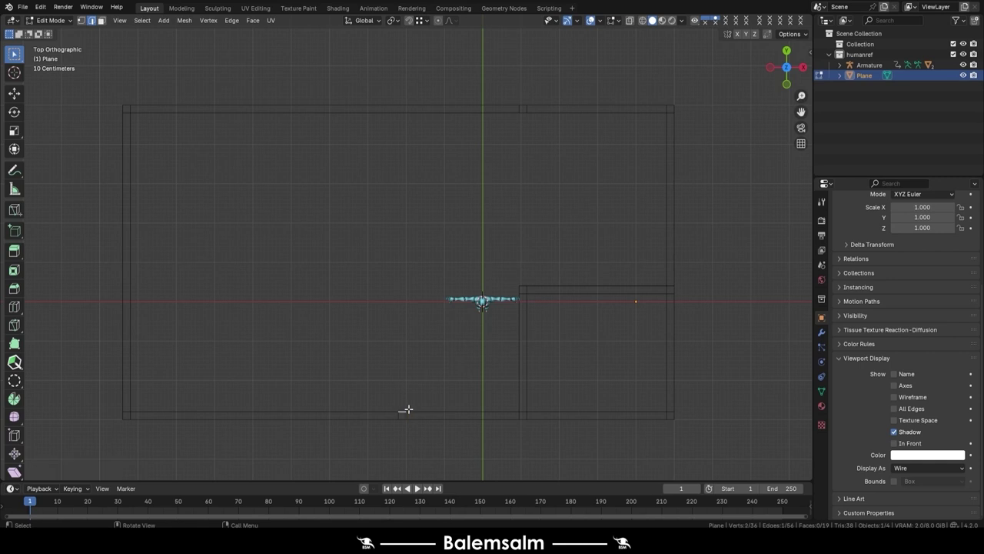
pyautogui.press('g')
pyautogui.press('y')
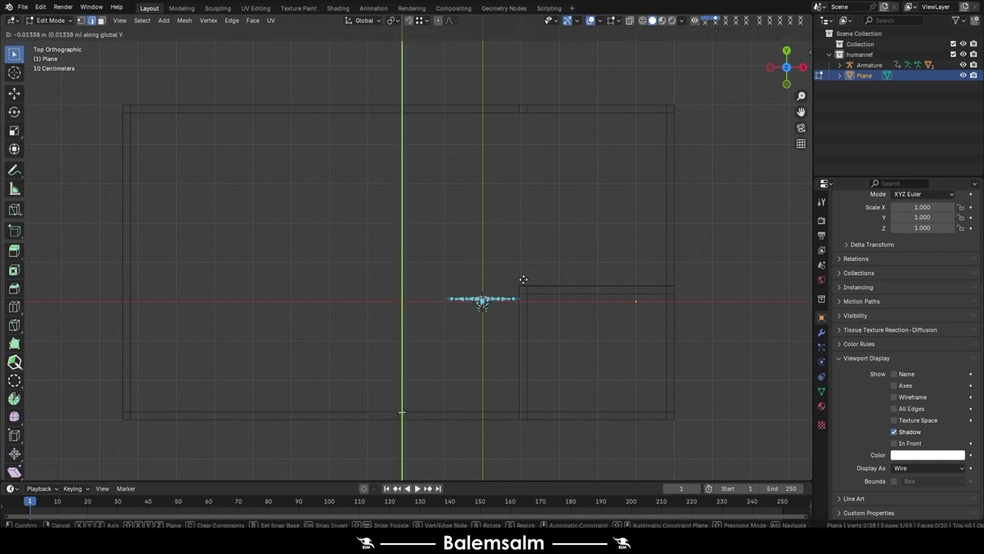
pyautogui.click(523, 279)
pyautogui.press('g')
pyautogui.press('g')
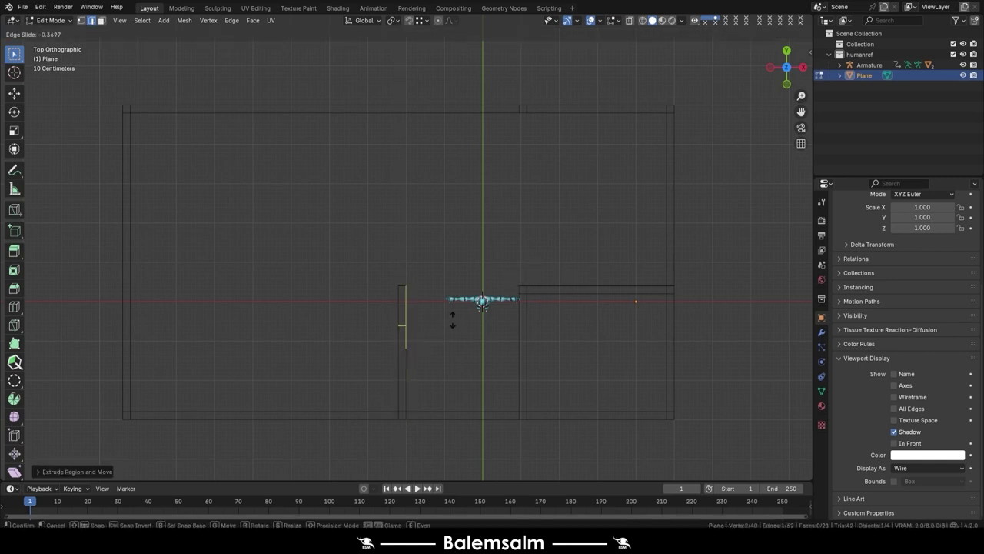
pyautogui.click(680, 295)
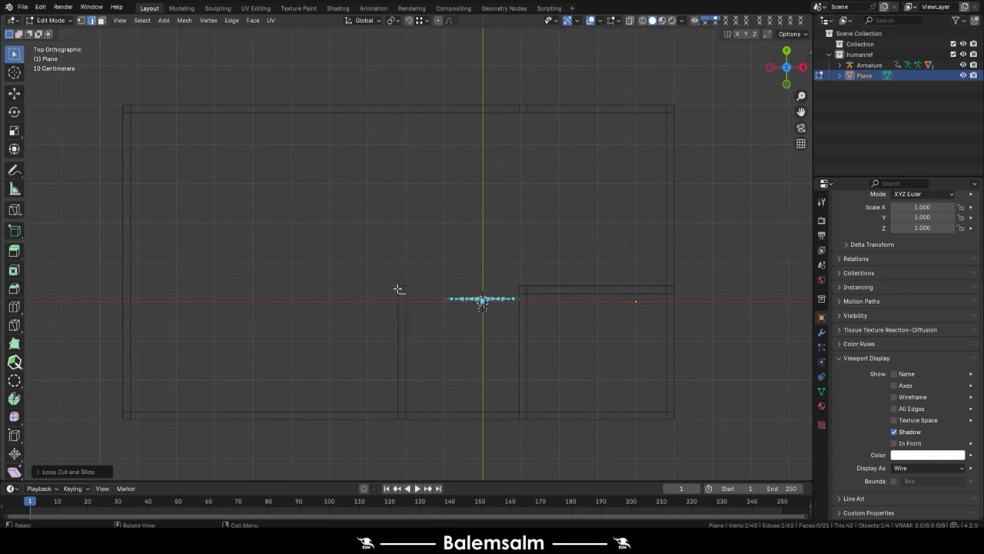
pyautogui.hotkey('ctrl', 'r')
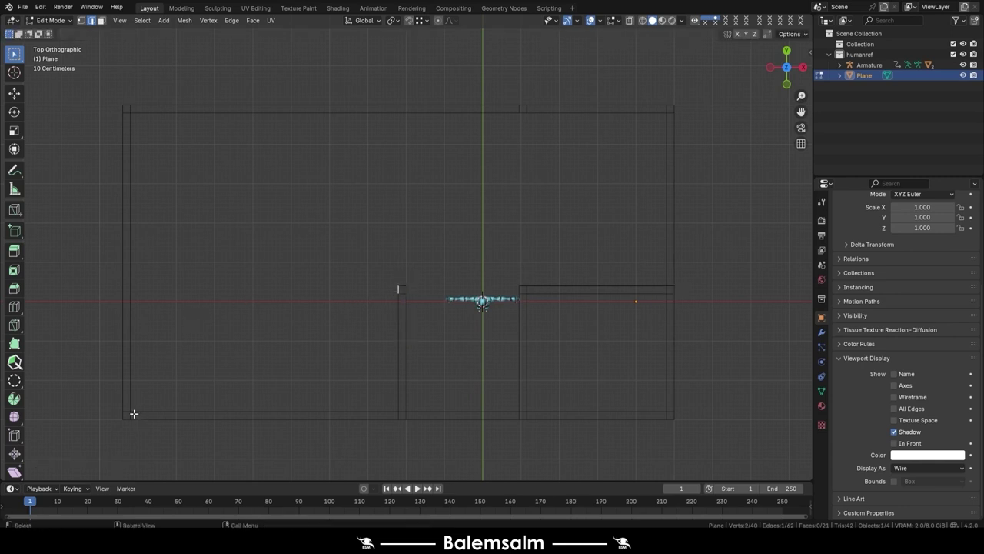
# Add two loop cuts across the left wall, nudging the first edge slightly
pyautogui.click(136, 346)
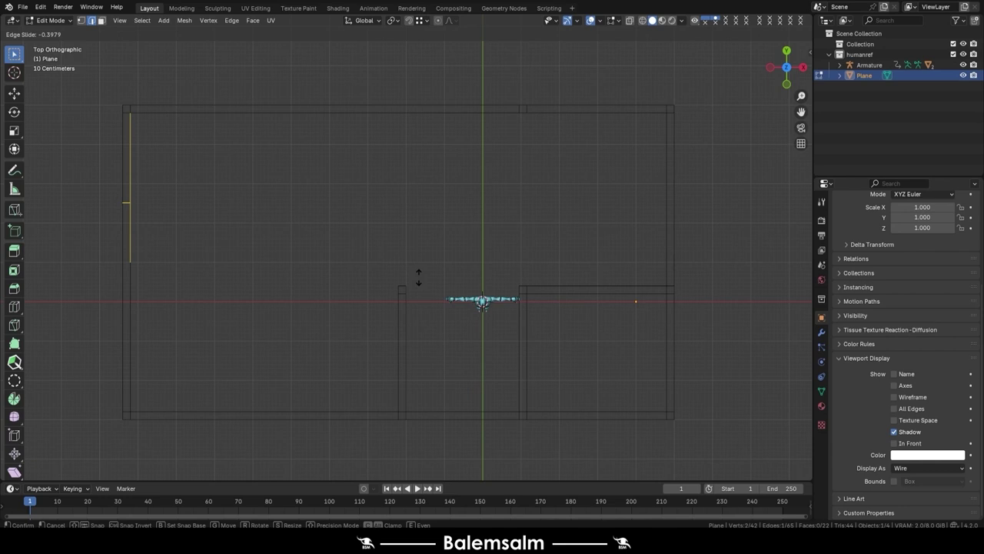
pyautogui.click(390, 338)
pyautogui.press('g')
pyautogui.press('g')
pyautogui.click(407, 285)
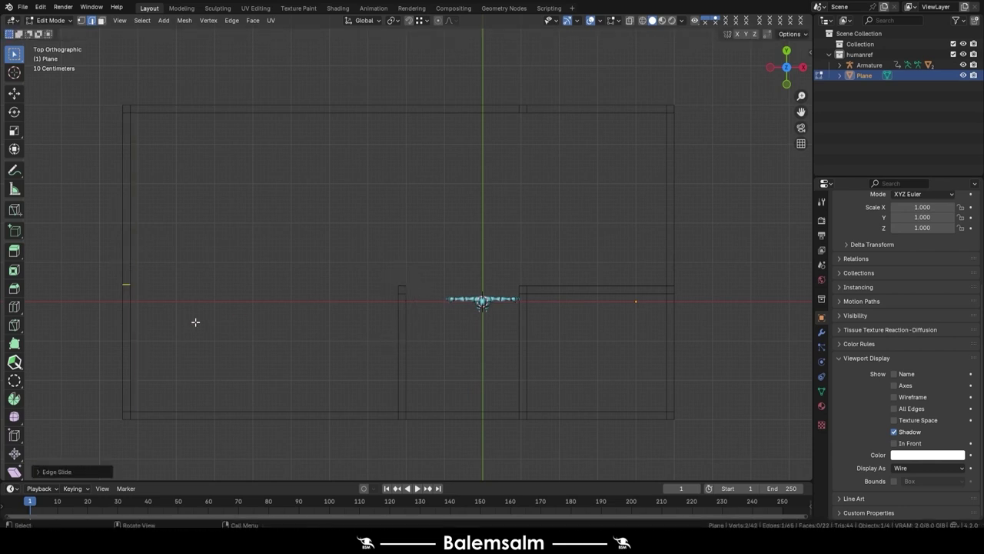
pyautogui.hotkey('ctrl', 'r')
pyautogui.click(125, 336)
pyautogui.click(399, 293)
# Bridge the two left-wall edges into a wall strip and move it higher along Y
pyautogui.click(201, 302)
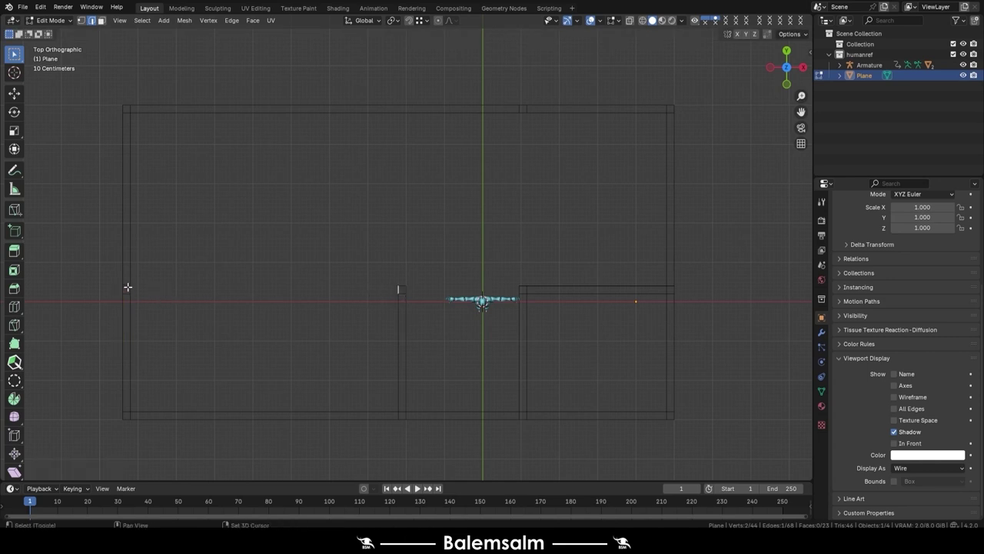
pyautogui.hotkey('ctrl', 'z')
pyautogui.rightClick(332, 311)
pyautogui.click(333, 311)
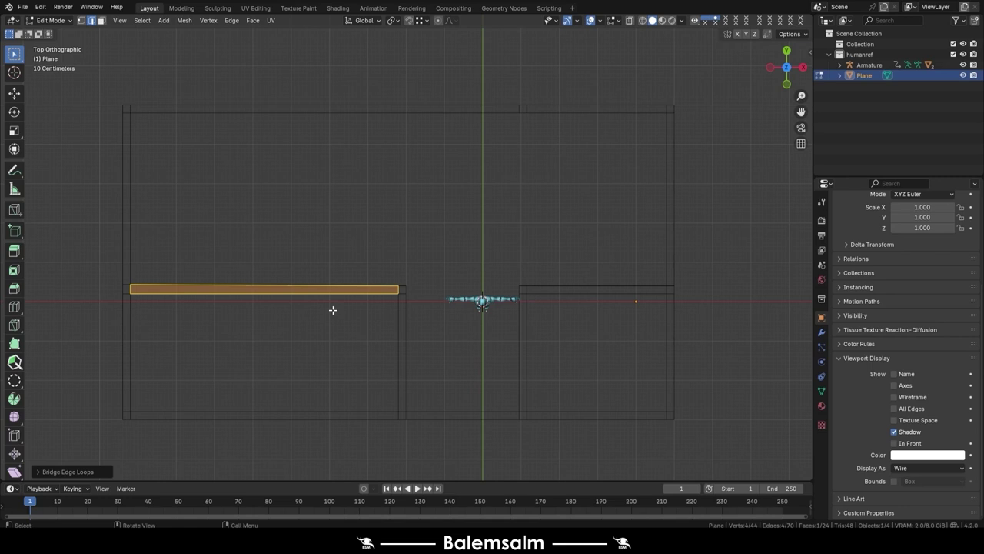
pyautogui.moveTo(427, 255); pyautogui.dragTo(115, 338)
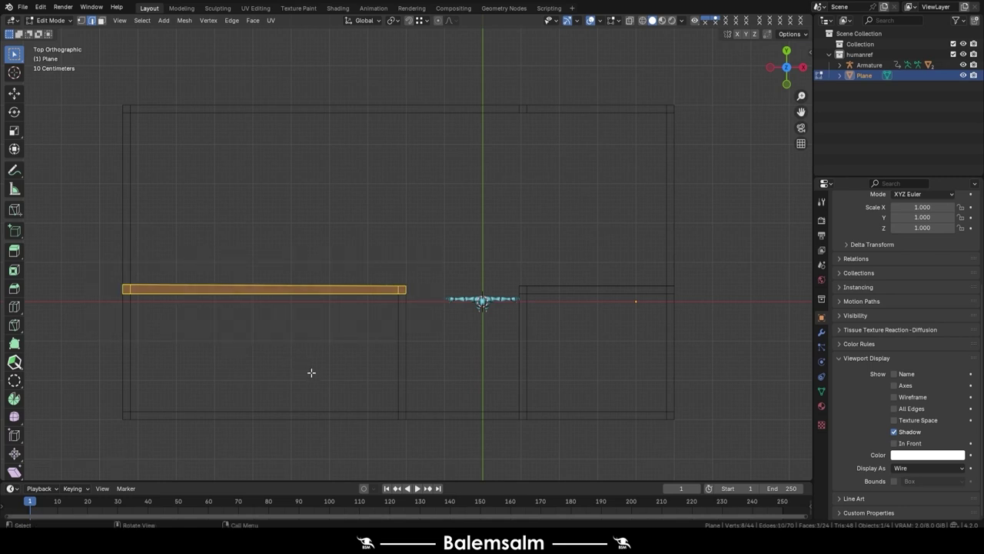
pyautogui.press('g')
pyautogui.press('y')
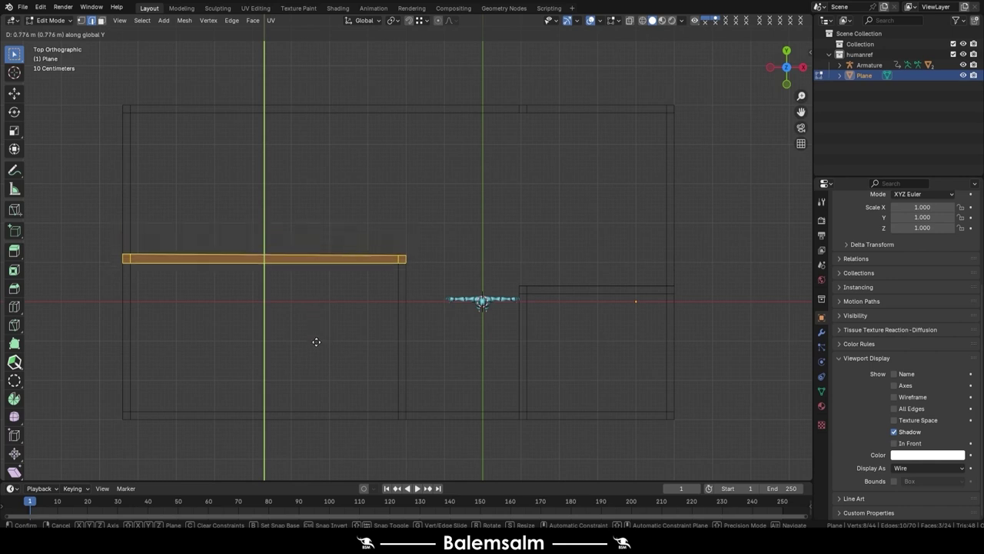
pyautogui.click(316, 342)
# Loop-cut the top wall and bridge new walls from it down to the strip and lower room
pyautogui.click(411, 242)
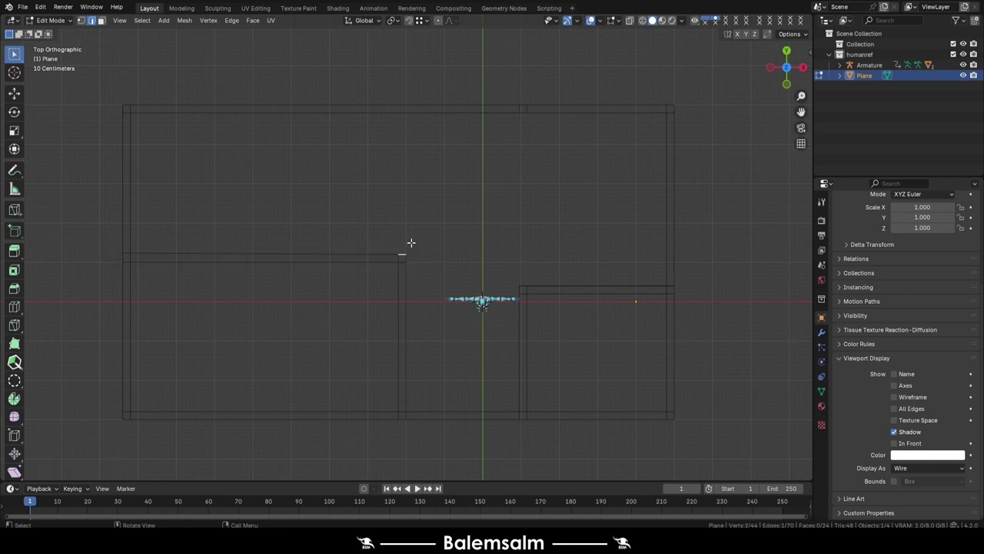
pyautogui.hotkey('ctrl', 'r')
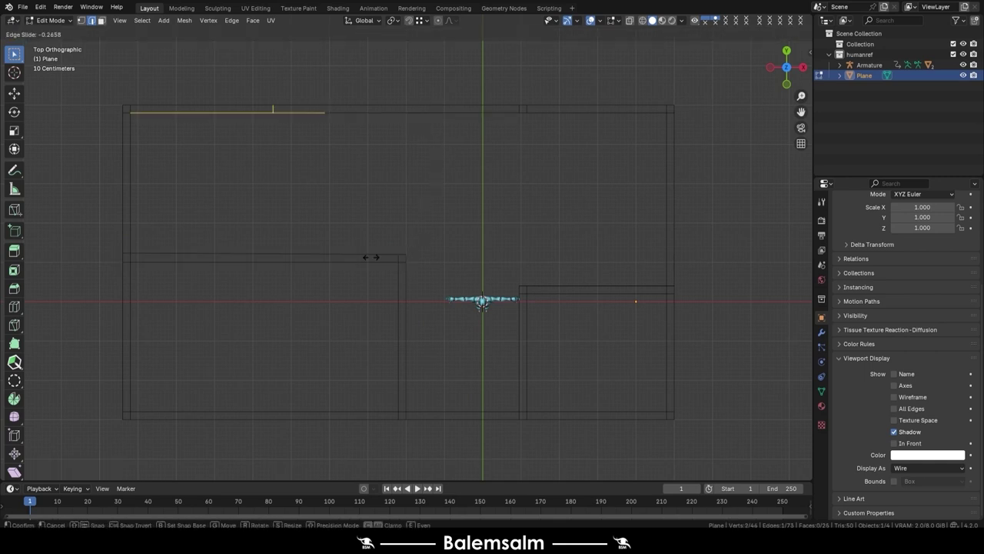
pyautogui.click(378, 254)
pyautogui.click(406, 251)
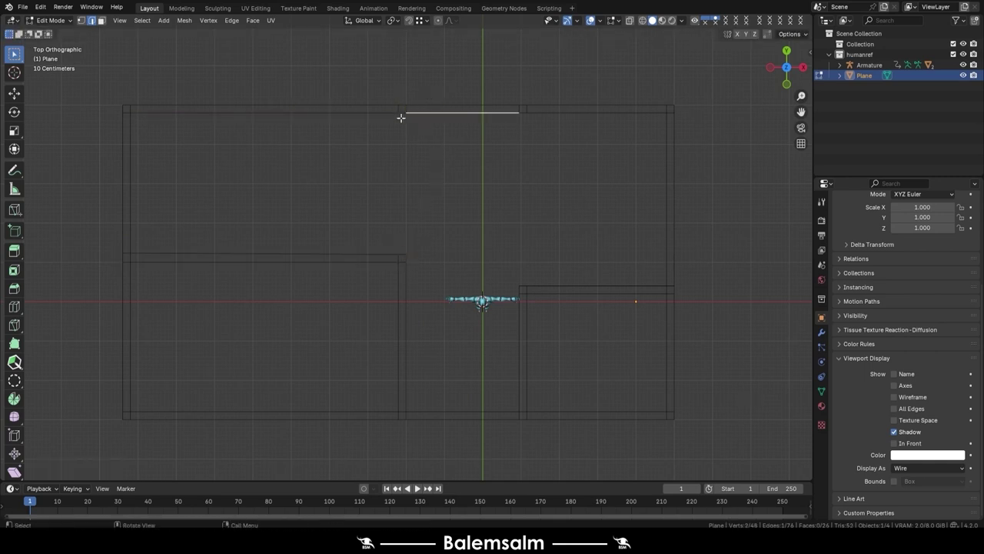
pyautogui.click(402, 252)
pyautogui.keyDown('ctrl'); pyautogui.click(402, 114); pyautogui.keyUp('ctrl')
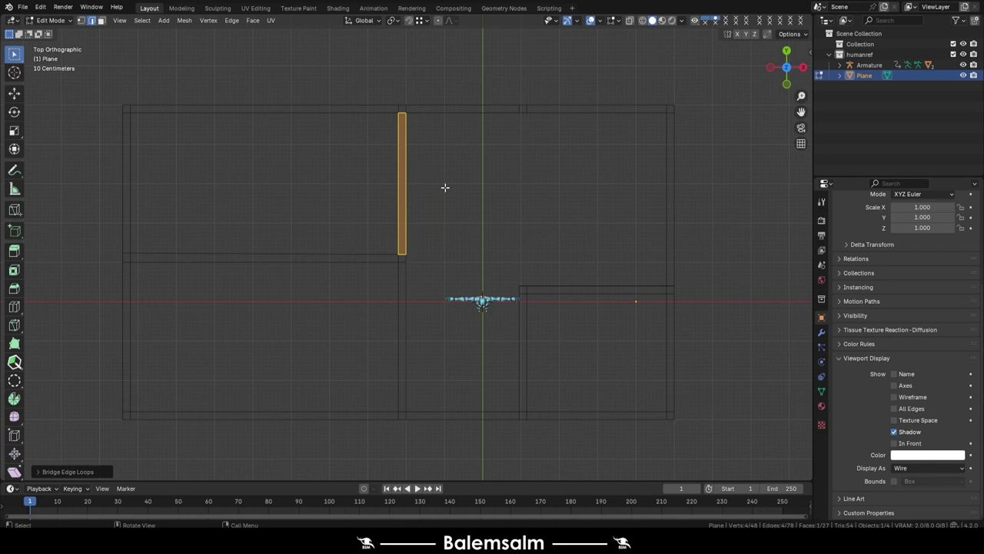
pyautogui.click(523, 115)
pyautogui.keyDown('ctrl'); pyautogui.click(525, 286); pyautogui.keyUp('ctrl')
# Add loop cuts across the new wall and the left strip
pyautogui.hotkey('ctrl', 'r')
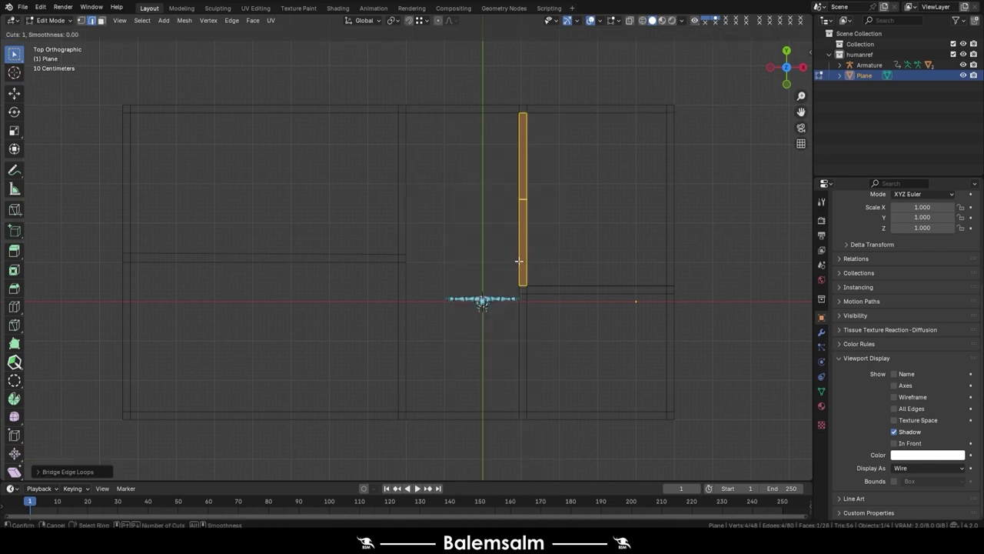
pyautogui.click(528, 260)
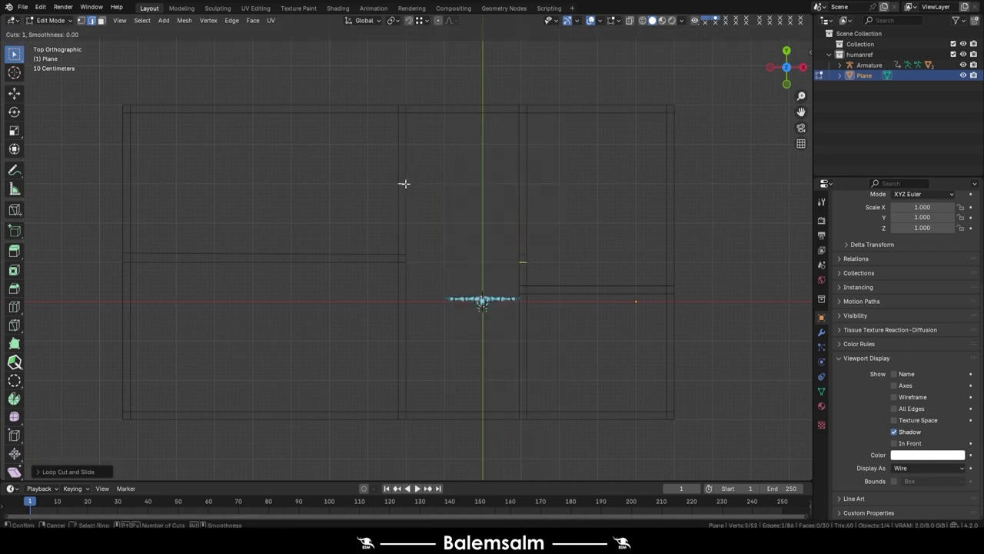
pyautogui.keyDown('ctrl'); pyautogui.click(408, 207); pyautogui.keyUp('ctrl')
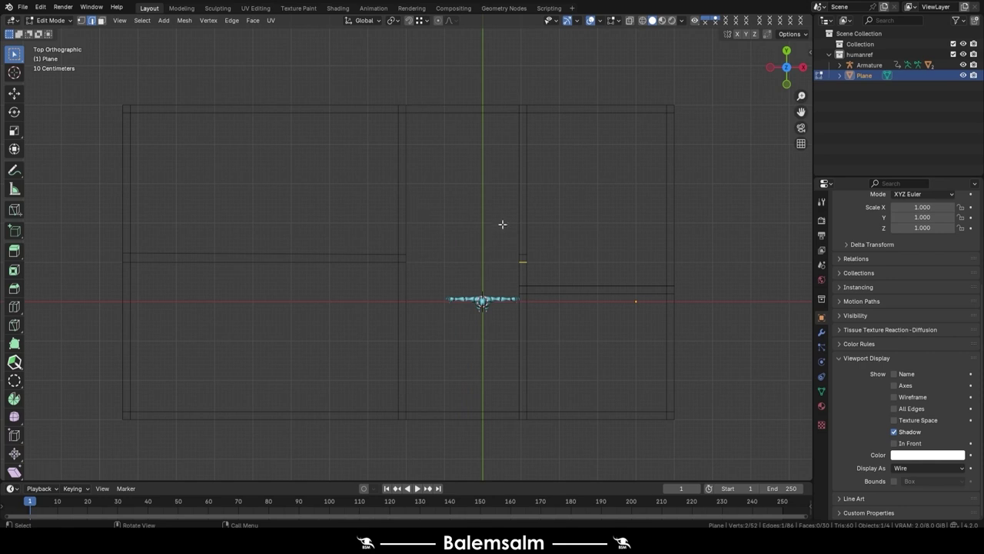
pyautogui.hotkey('ctrl', 'r')
pyautogui.click(251, 260)
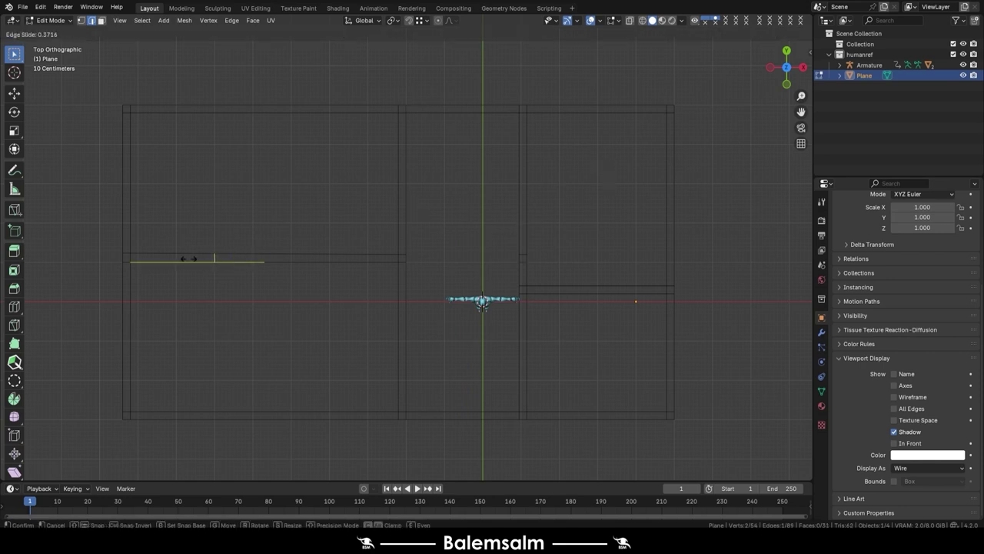
pyautogui.click(193, 259)
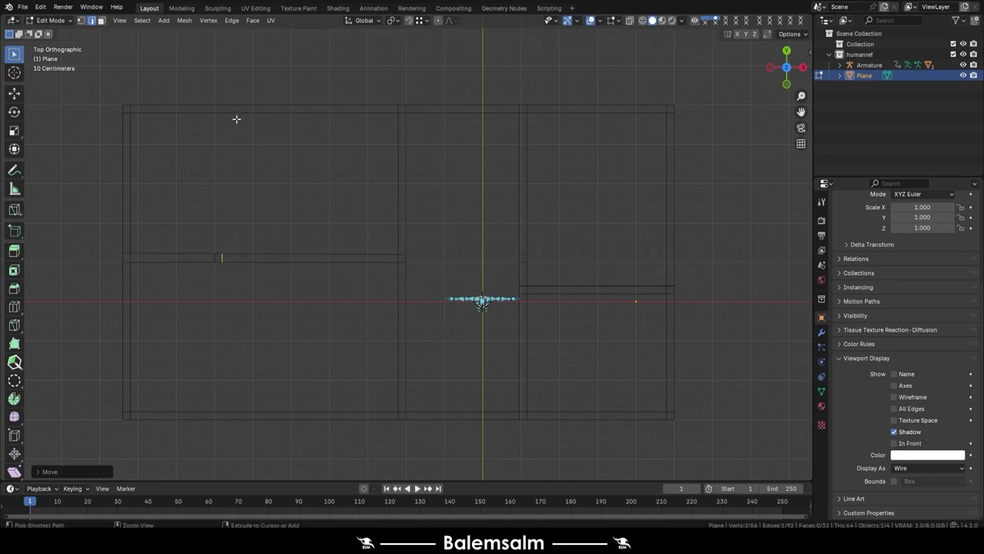
# Loop-cut the top strip, hide the vertical face strip, and cut and select the edge to bridge
pyautogui.hotkey('ctrl', 'r')
pyautogui.click(197, 110)
pyautogui.click(218, 245)
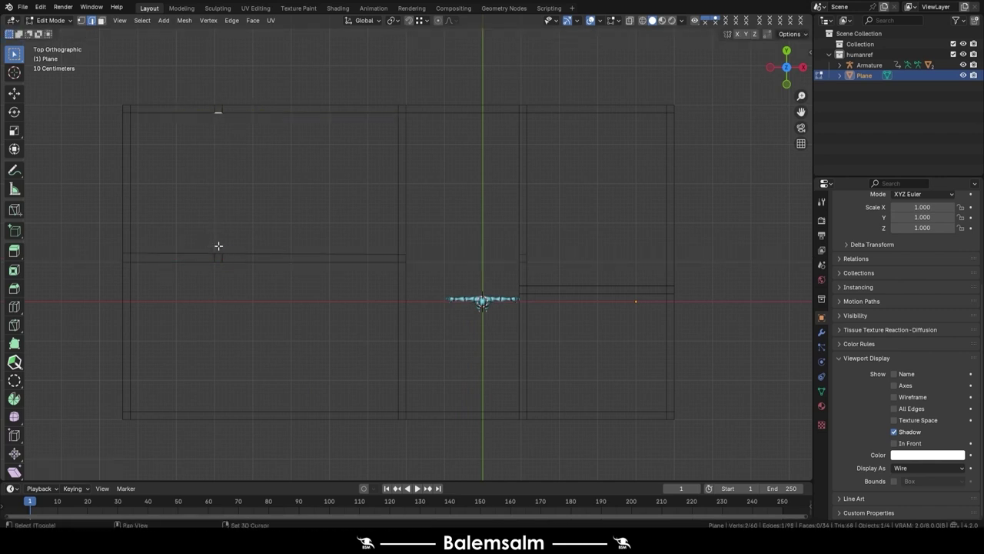
pyautogui.keyDown('alt'); pyautogui.click(219, 250); pyautogui.keyUp('alt')
pyautogui.press('h')
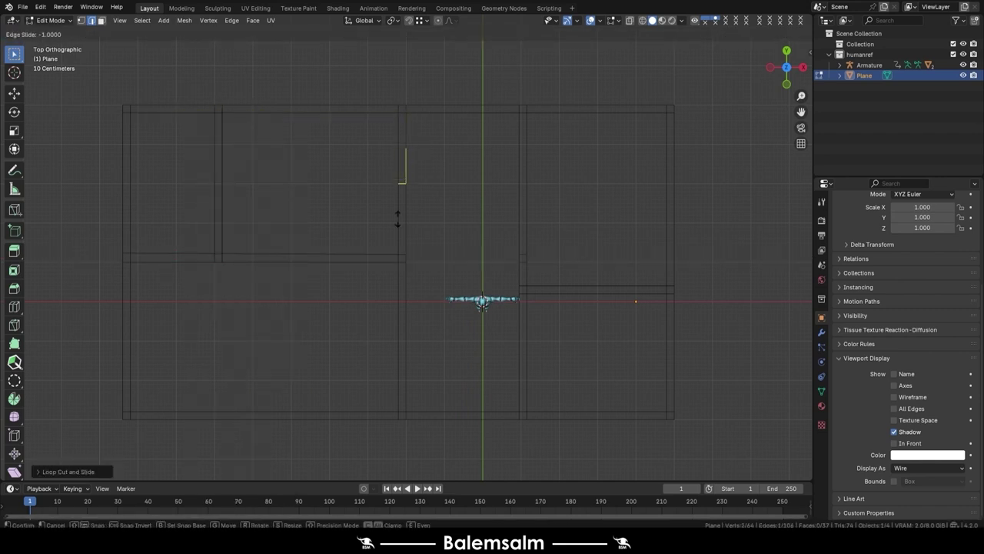
pyautogui.hotkey('ctrl', 'r')
pyautogui.click(469, 145)
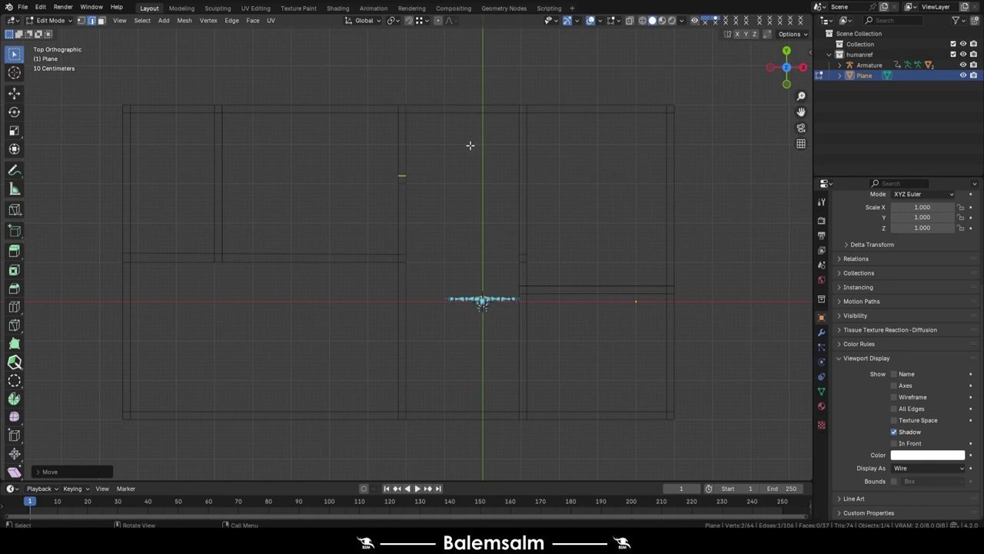
pyautogui.click(407, 181)
pyautogui.click(497, 182)
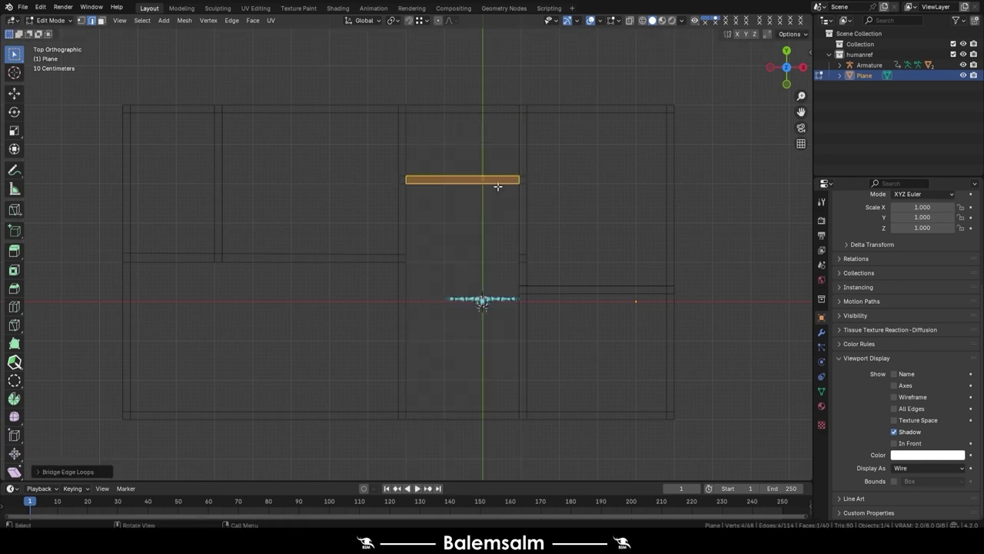
# Return to Object Mode and move the armature figure near the upper room
pyautogui.press('Tab')
pyautogui.press('g')
pyautogui.click(464, 206)
# Undo the armature's rotation and cancel its move so it stays at the origin
pyautogui.press('r')
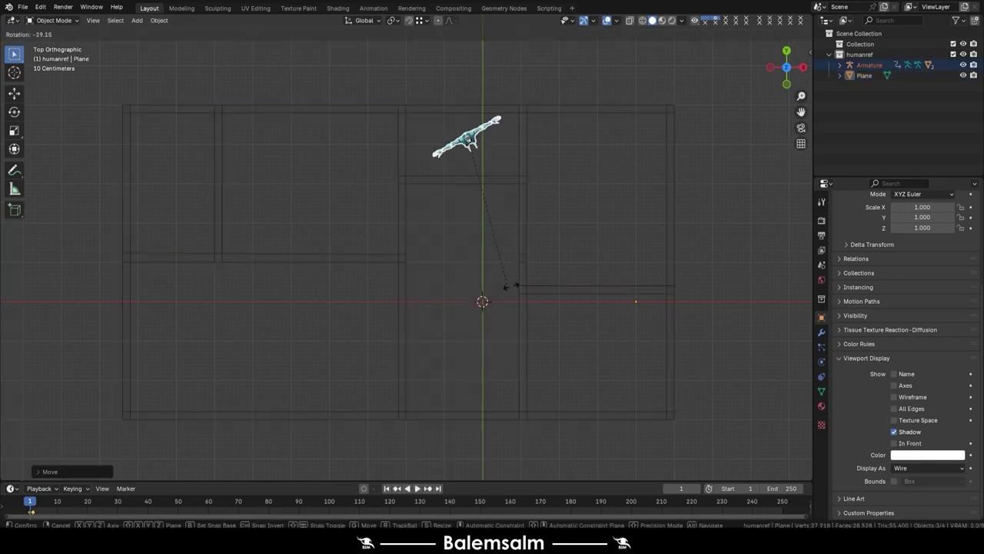
pyautogui.click(632, 181)
pyautogui.hotkey('ctrl', 'z')
pyautogui.press('g')
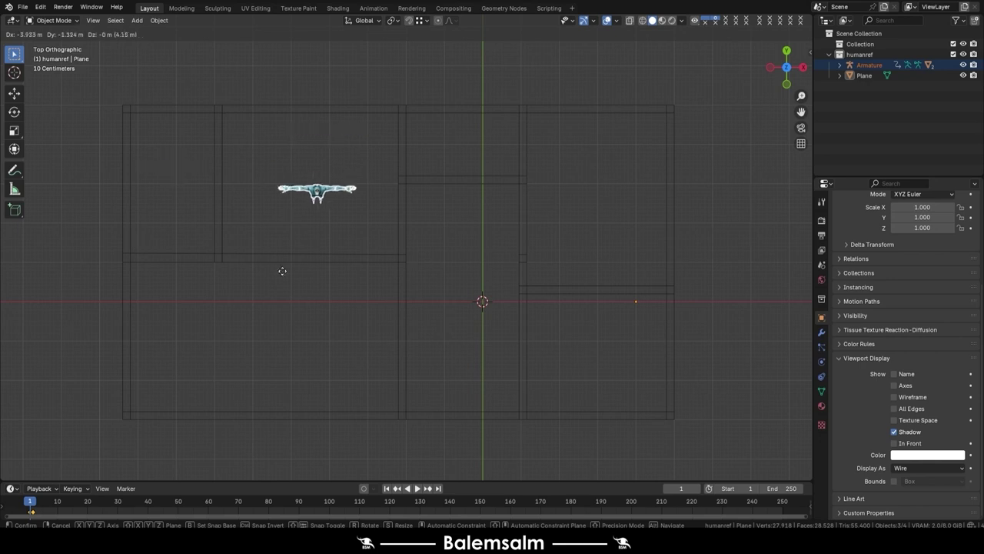
pyautogui.rightClick(479, 332)
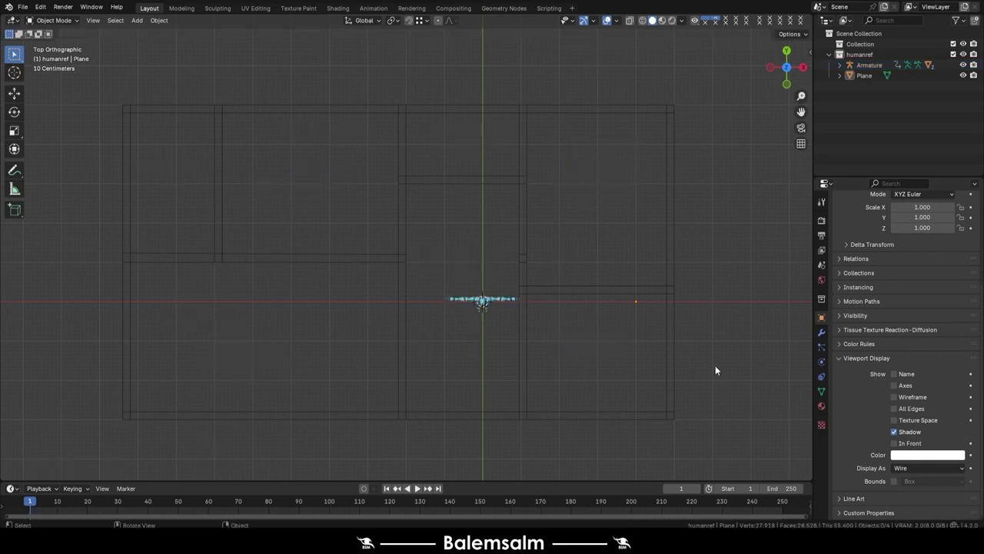
# Orbit into a perspective view of the plan and bring up the Add menu
pyautogui.moveTo(467, 362)
pyautogui.mouseDown(button='middle')
pyautogui.moveTo(473, 351)
pyautogui.moveTo(435, 296)
pyautogui.mouseUp(button='middle')
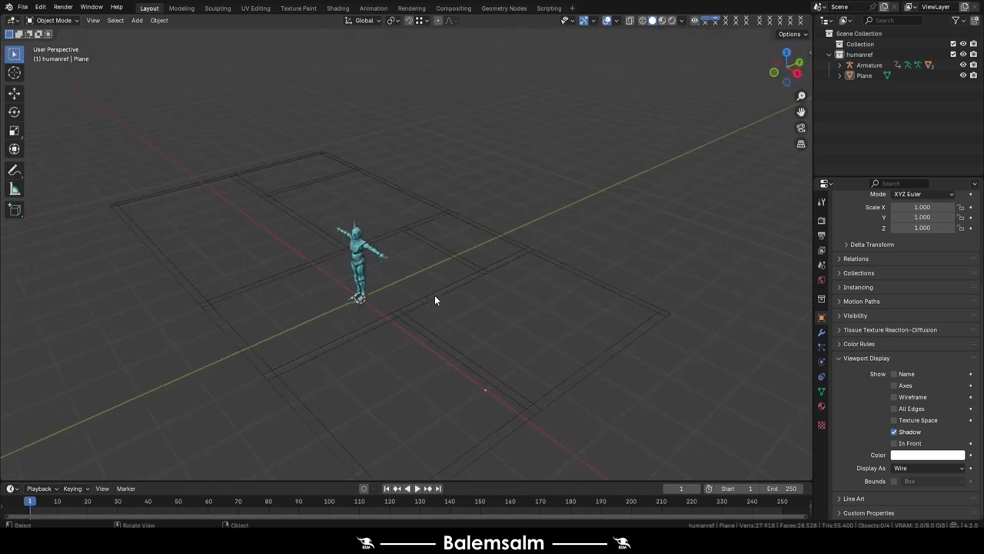
pyautogui.scroll(-2, 434, 299)
pyautogui.hotkey('shift', 'a')
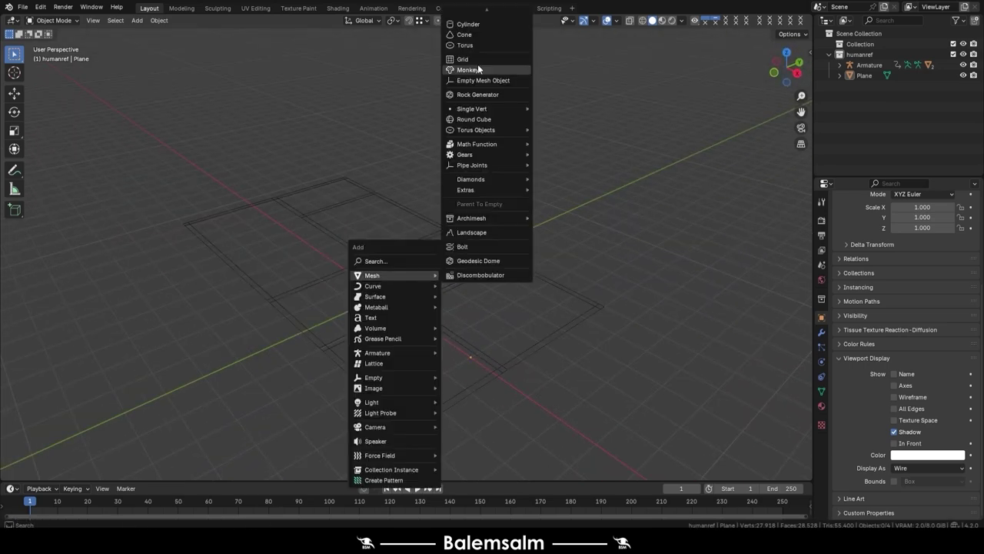
# Add a cube and position it along X away from the figure, then set its height along Z
pyautogui.scroll(3, 478, 68)
pyautogui.click(481, 25)
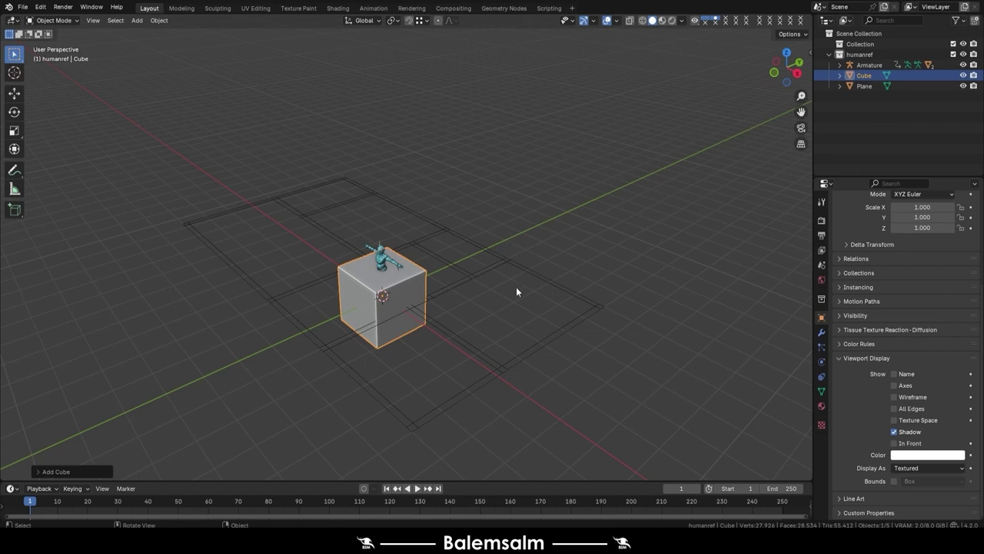
pyautogui.scroll(1, 530, 300)
pyautogui.press('g')
pyautogui.press('y')
pyautogui.press('x')
pyautogui.click(630, 311)
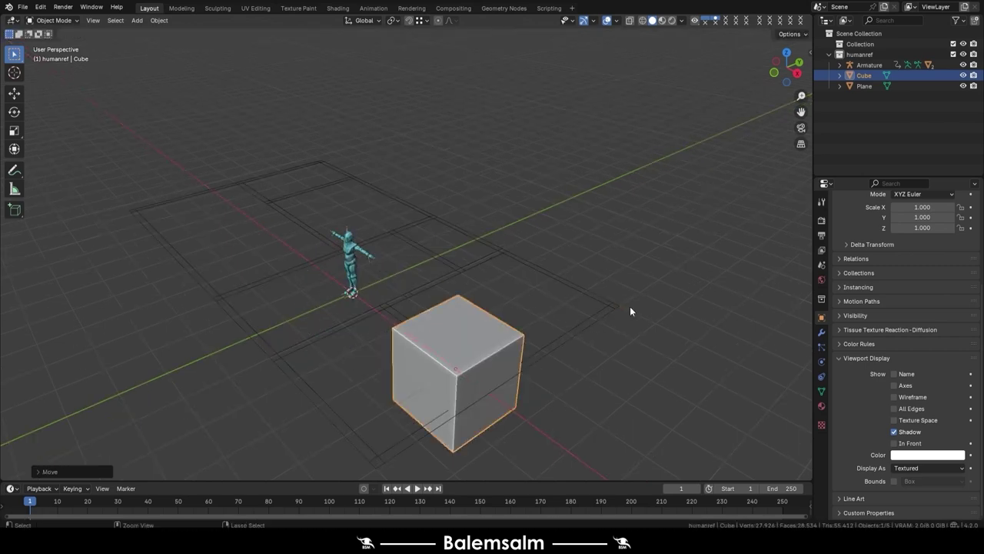
pyautogui.press('g')
pyautogui.press('z')
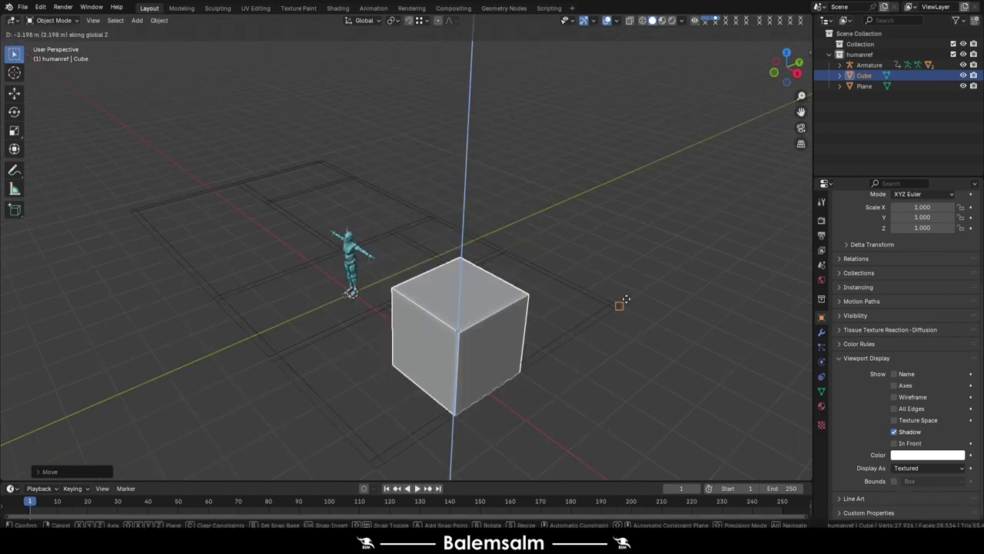
pyautogui.click(443, 346)
# In Edit Mode face select, move one cube face along X to flatten it into a thin slab
pyautogui.moveTo(443, 346); pyautogui.dragTo(476, 346, button='middle')
pyautogui.press('Tab')
pyautogui.press('3')
pyautogui.click(415, 377)
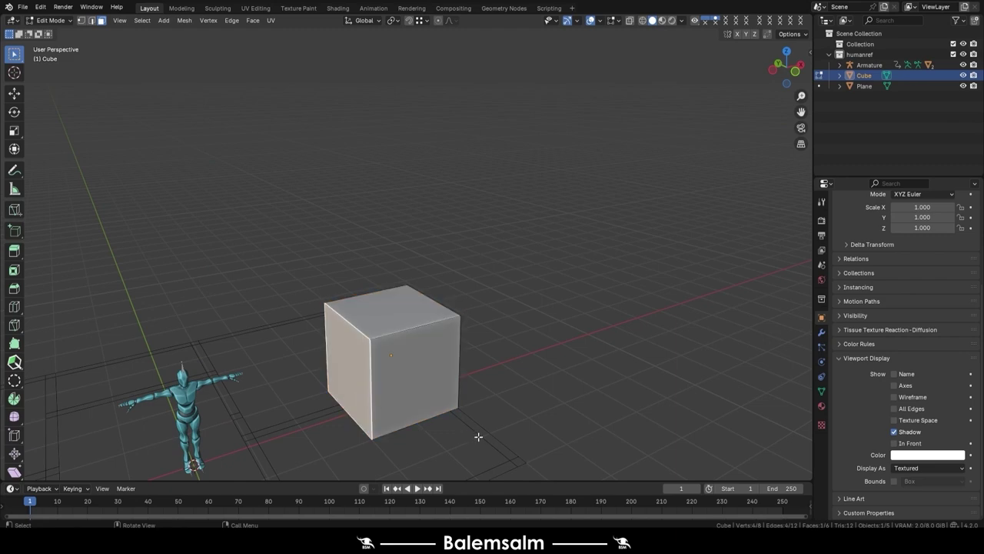
pyautogui.press('g')
pyautogui.press('y')
pyautogui.press('x')
pyautogui.click(491, 426)
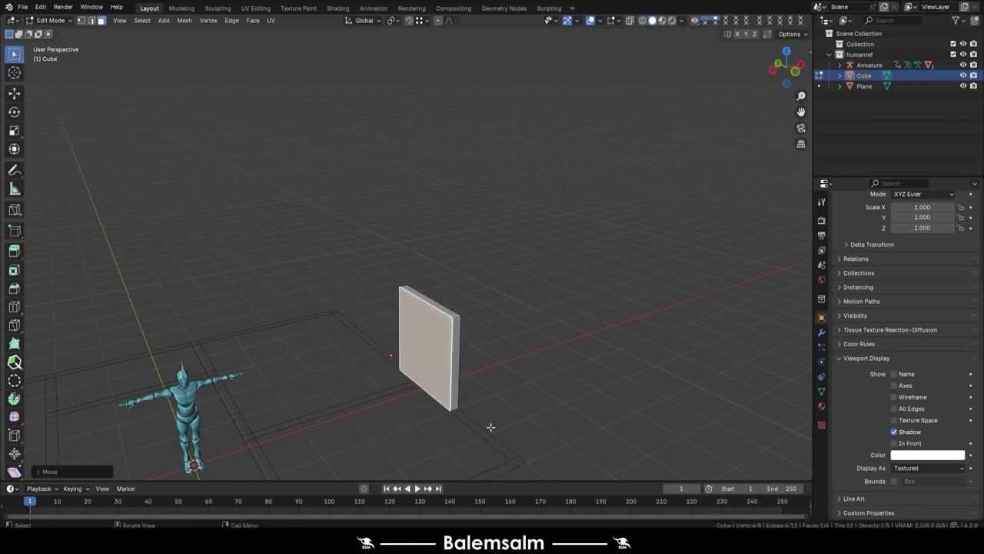
# Move the slab's faces along Y to widen and stretch it into a long wall
pyautogui.press('g')
pyautogui.press('x')
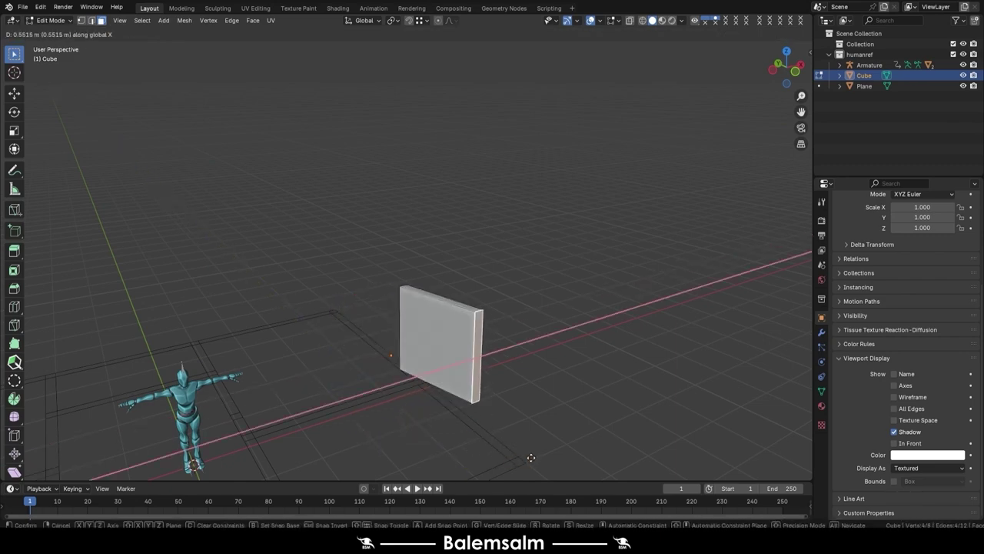
pyautogui.press('y')
pyautogui.click(529, 457)
pyautogui.moveTo(529, 457); pyautogui.dragTo(540, 331, button='middle')
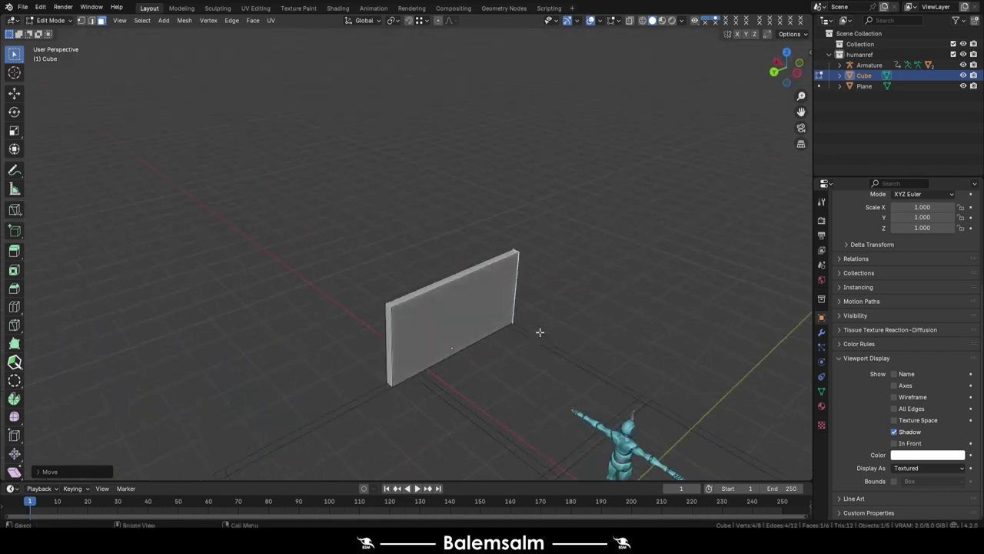
pyautogui.moveTo(334, 391)
pyautogui.mouseDown(button='middle')
pyautogui.moveTo(369, 287)
pyautogui.moveTo(537, 329)
pyautogui.mouseUp(button='middle')
pyautogui.press('g')
pyautogui.press('y')
pyautogui.click(374, 301)
# Add edge loops across the wall and extrude both end caps into side walls forming a U
pyautogui.hotkey('ctrl', 'r')
pyautogui.scroll(1, 385, 248)
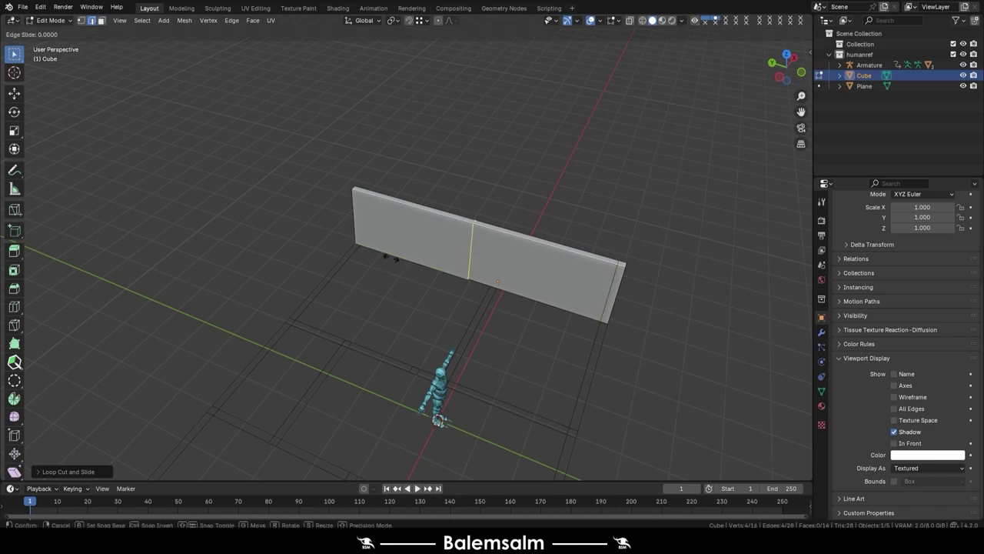
pyautogui.click(369, 246)
pyautogui.keyDown('alt'); pyautogui.click(357, 231); pyautogui.keyUp('alt')
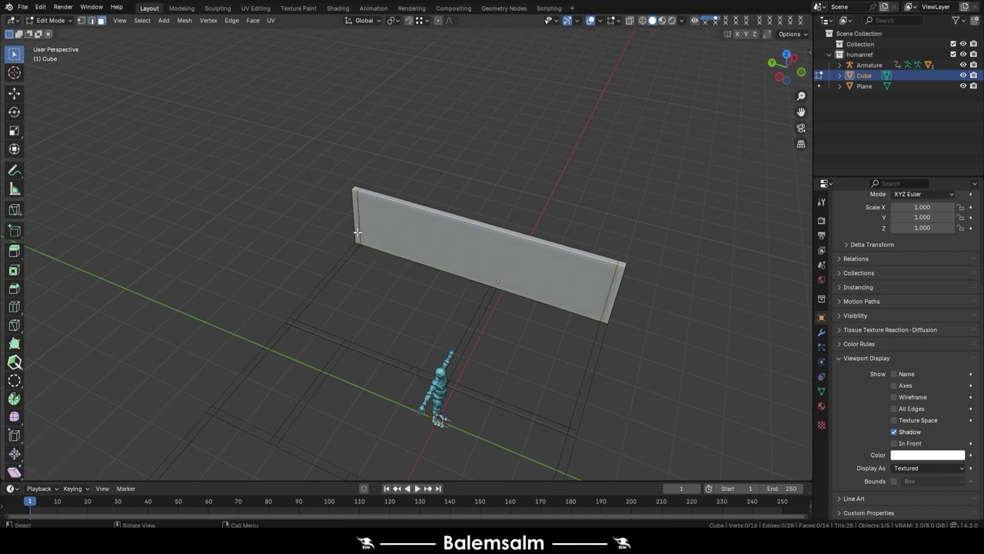
pyautogui.moveTo(357, 231)
pyautogui.mouseDown(button='middle')
pyautogui.moveTo(497, 327)
pyautogui.moveTo(497, 200)
pyautogui.moveTo(406, 274)
pyautogui.mouseUp(button='middle')
pyautogui.keyDown('alt'); pyautogui.keyDown('shift'); pyautogui.click(497, 195); pyautogui.keyUp('shift'); pyautogui.keyUp('alt')
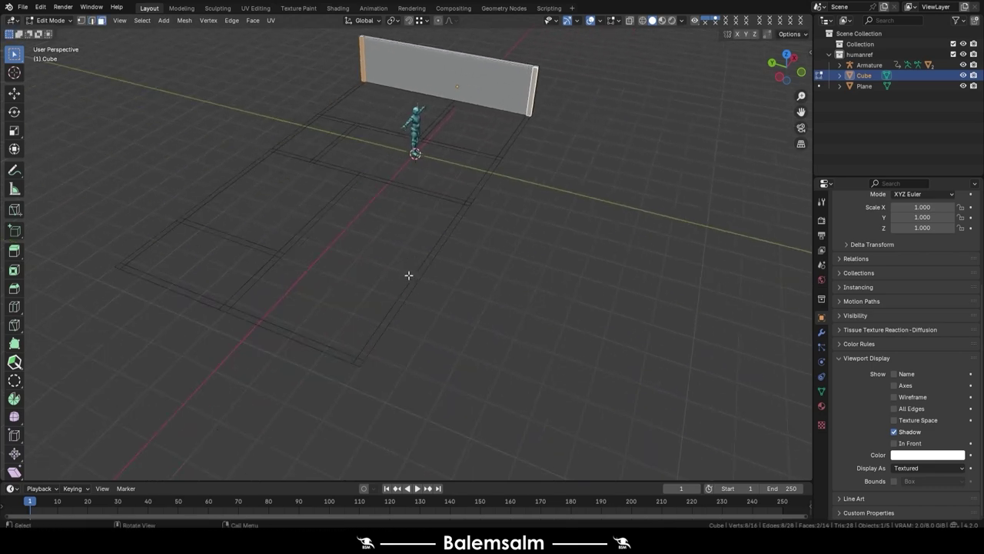
pyautogui.press('e')
pyautogui.click(361, 368)
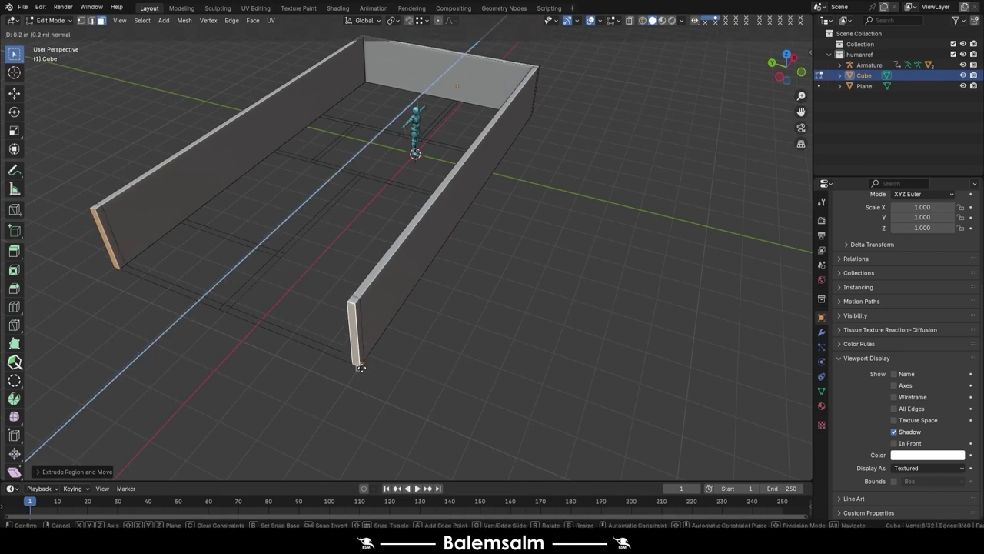
# Bridge the two side walls' end faces to close the rectangle with a fourth wall
pyautogui.click(119, 250)
pyautogui.moveTo(119, 250)
pyautogui.mouseDown(button='middle')
pyautogui.moveTo(388, 302)
pyautogui.moveTo(550, 170)
pyautogui.moveTo(514, 224)
pyautogui.moveTo(445, 221)
pyautogui.mouseUp(button='middle')
pyautogui.keyDown('shift'); pyautogui.click(572, 159); pyautogui.keyUp('shift')
pyautogui.rightClick(564, 171)
pyautogui.click(538, 267)
# Add a centred loop cut on the front wall and extrude the face beside it upward into a post
pyautogui.scroll(3, 444, 221)
pyautogui.hotkey('ctrl', 'r')
pyautogui.click(413, 256)
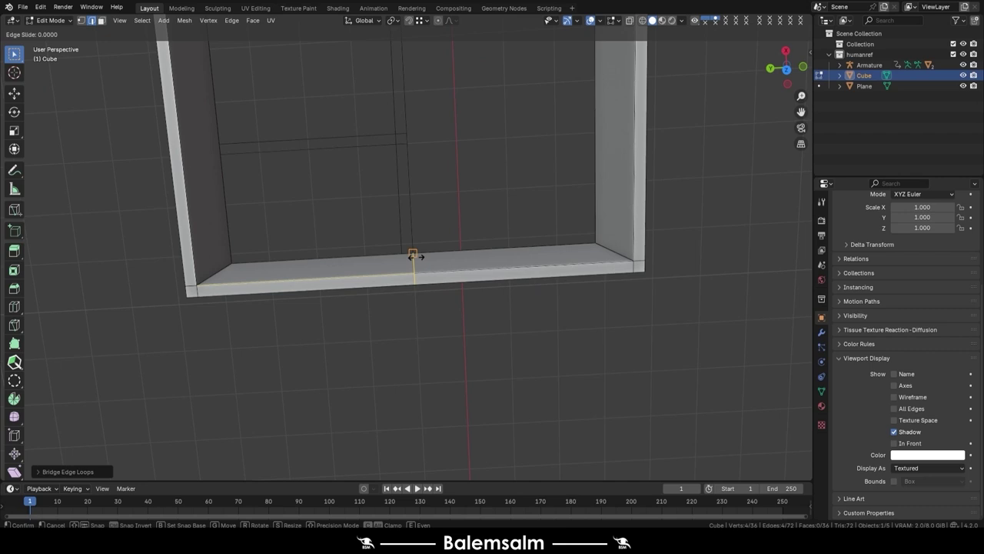
pyautogui.rightClick(413, 256)
pyautogui.moveTo(395, 264); pyautogui.dragTo(411, 373, button='middle')
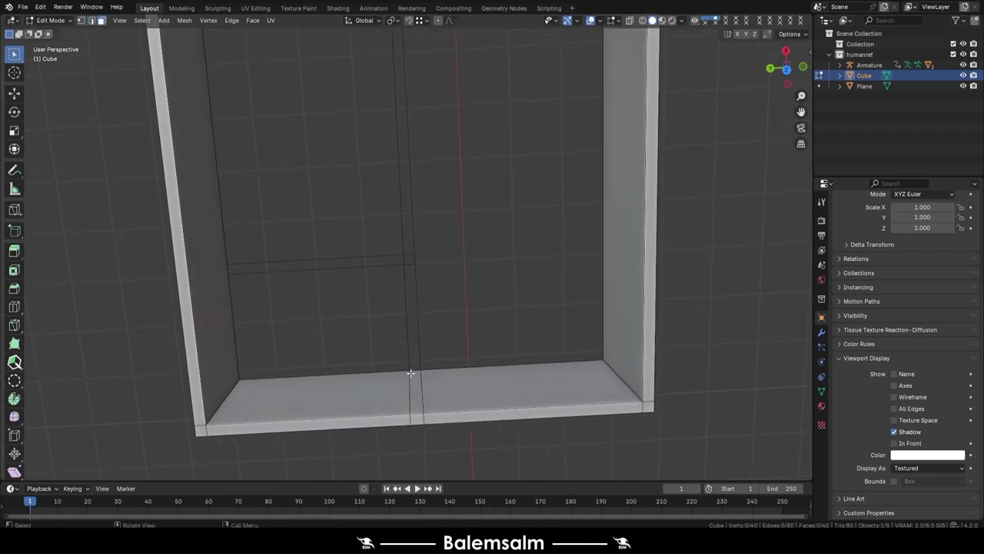
pyautogui.click(412, 377)
pyautogui.press('e')
pyautogui.click(415, 256)
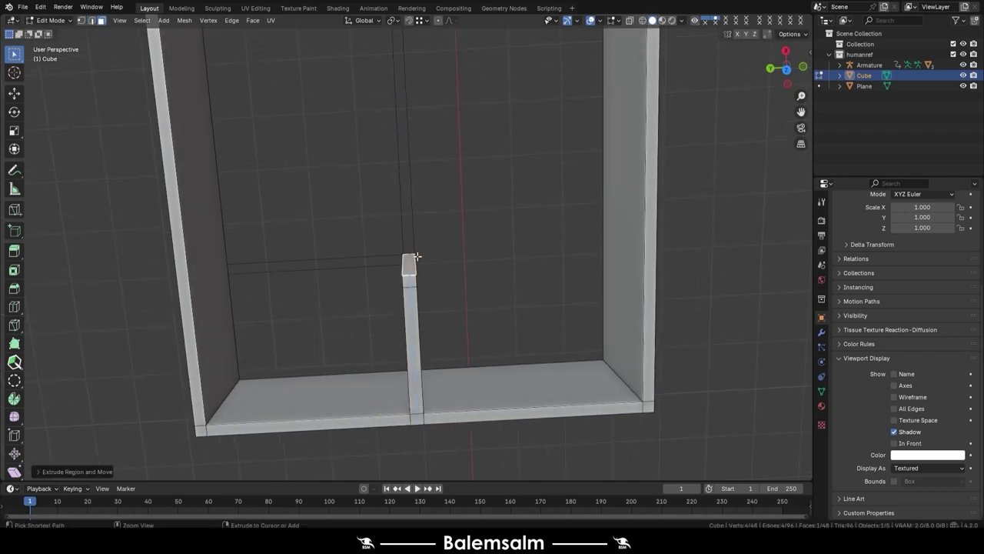
# Loop-cut the left wall and fill a wall face between the post edge and a left-wall edge
pyautogui.moveTo(415, 256); pyautogui.dragTo(314, 213, button='middle')
pyautogui.hotkey('ctrl', 'r')
pyautogui.click(211, 272)
pyautogui.rightClick(225, 260)
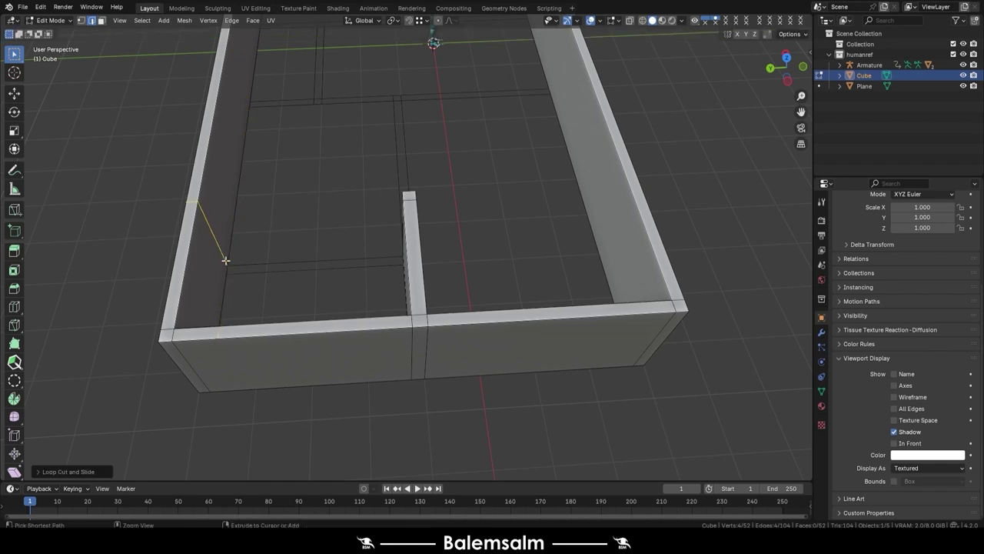
pyautogui.moveTo(450, 229)
pyautogui.mouseDown(button='middle')
pyautogui.moveTo(215, 301)
pyautogui.moveTo(202, 259)
pyautogui.mouseUp(button='middle')
pyautogui.click(436, 234)
pyautogui.keyDown('shift'); pyautogui.click(203, 259); pyautogui.keyUp('shift')
pyautogui.rightClick(312, 269)
pyautogui.click(312, 269)
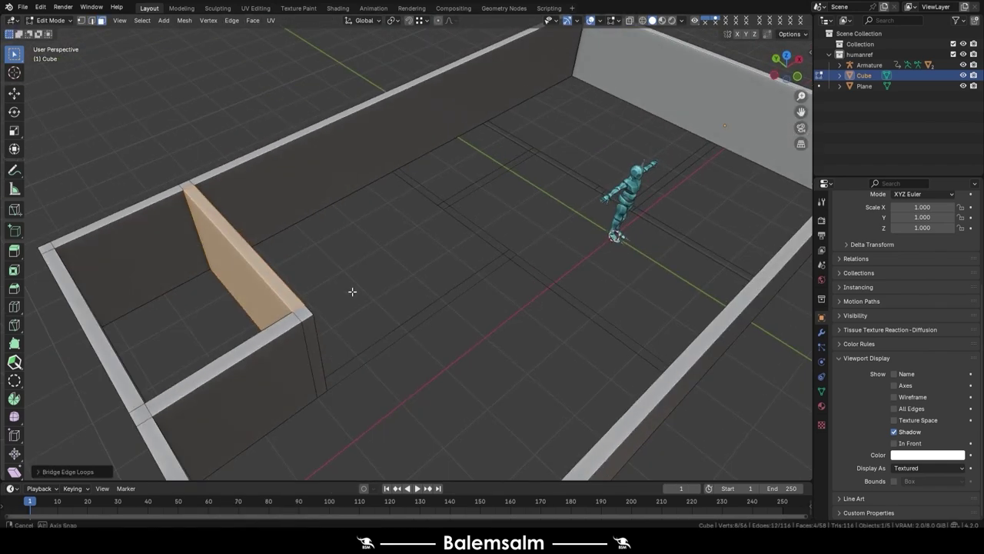
# Extrude the post's narrow face into a long interior wall
pyautogui.moveTo(352, 291); pyautogui.dragTo(248, 283, button='middle')
pyautogui.click(240, 278)
pyautogui.press('e')
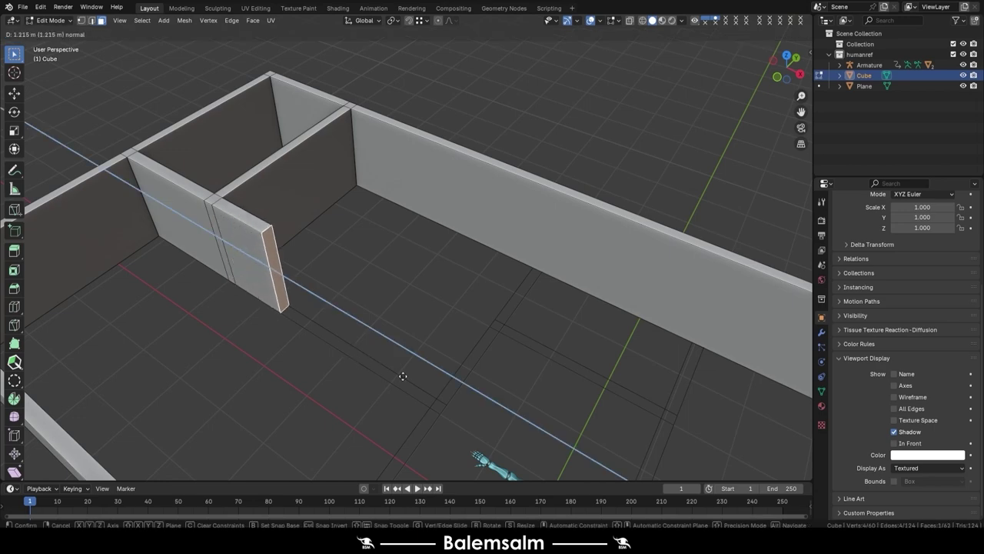
pyautogui.click(450, 401)
# Extrude a narrow wall end face out into another new wall
pyautogui.scroll(-3, 453, 403)
pyautogui.moveTo(453, 403)
pyautogui.mouseDown(button='middle')
pyautogui.moveTo(405, 367)
pyautogui.moveTo(460, 339)
pyautogui.mouseUp(button='middle')
pyautogui.click(388, 270)
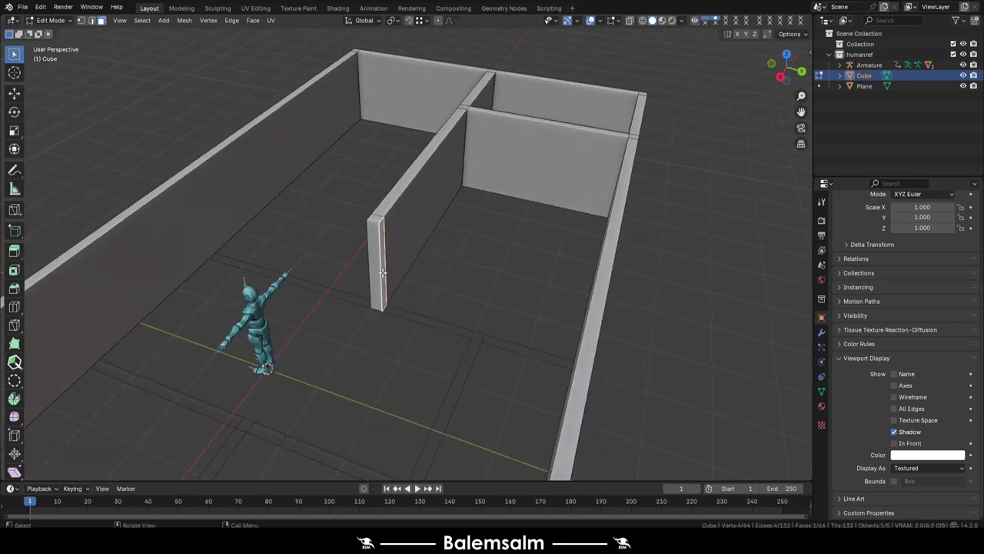
pyautogui.press('e')
pyautogui.click(481, 342)
# Add centred loop cuts on the long wall and the back wall
pyautogui.moveTo(482, 342)
pyautogui.mouseDown(button='middle')
pyautogui.moveTo(527, 356)
pyautogui.moveTo(566, 297)
pyautogui.mouseUp(button='middle')
pyautogui.hotkey('ctrl', 'r')
pyautogui.click(567, 296)
pyautogui.click(488, 325)
pyautogui.moveTo(487, 324)
pyautogui.mouseDown(button='middle')
pyautogui.moveTo(549, 305)
pyautogui.moveTo(430, 275)
pyautogui.mouseUp(button='middle')
pyautogui.hotkey('ctrl', 'r')
pyautogui.click(430, 275)
pyautogui.click(459, 318)
# In face select mode, bridge the short wall's end face to the long wall
pyautogui.press('3')
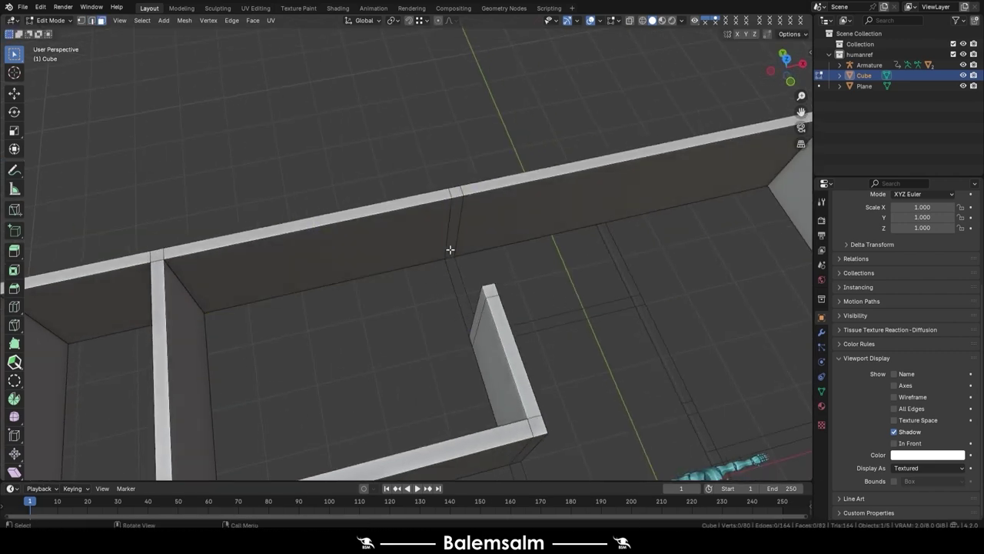
pyautogui.scroll(-5, 450, 248)
pyautogui.moveTo(345, 248)
pyautogui.mouseDown(button='middle')
pyautogui.moveTo(423, 272)
pyautogui.moveTo(356, 297)
pyautogui.moveTo(467, 323)
pyautogui.moveTo(265, 318)
pyautogui.moveTo(461, 430)
pyautogui.mouseUp(button='middle')
pyautogui.keyDown('shift'); pyautogui.click(465, 287); pyautogui.keyUp('shift')
pyautogui.hotkey('ctrl', 'e')
pyautogui.click(446, 303)
# Loop-cut the left wall and bridge a wall end face to it, forming a new wall
pyautogui.hotkey('ctrl', 'r')
pyautogui.click(258, 396)
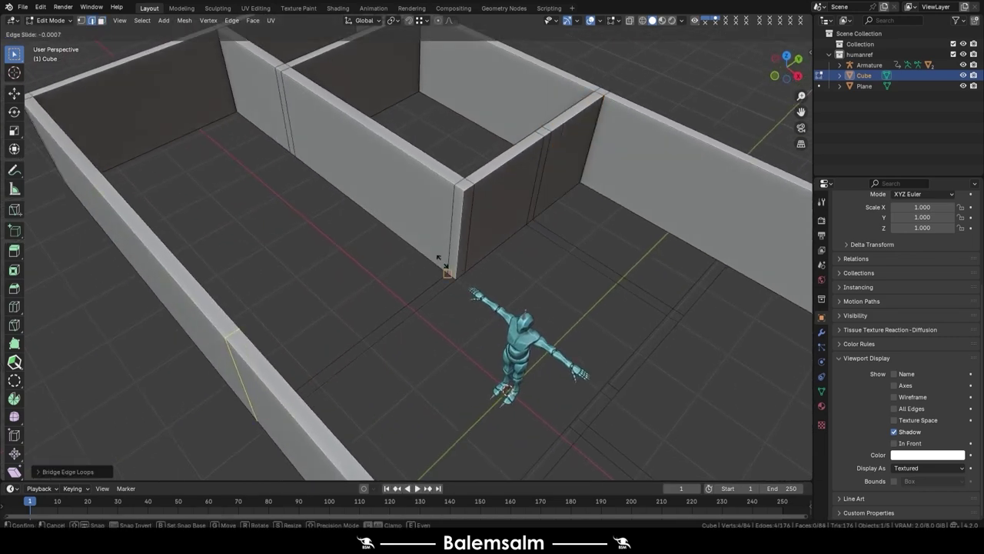
pyautogui.click(435, 293)
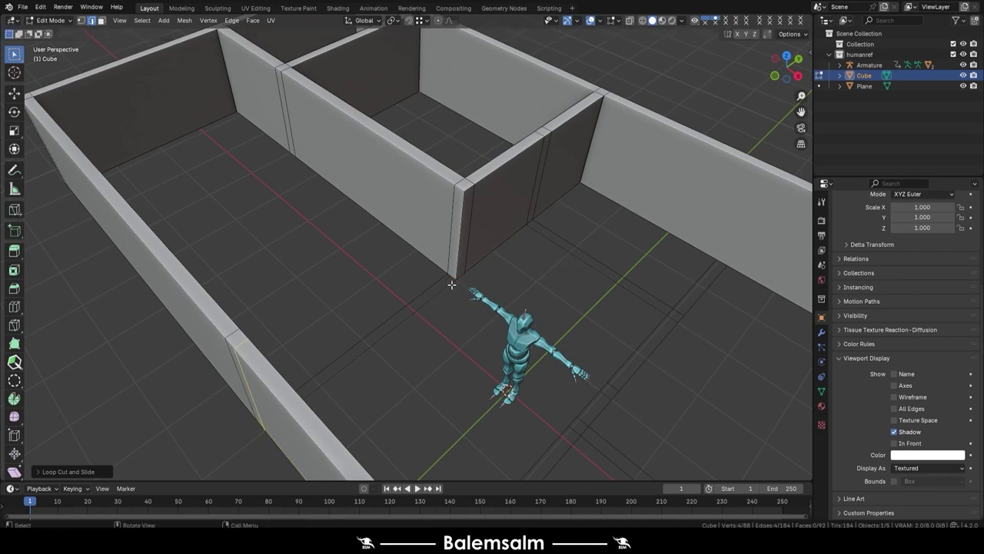
pyautogui.click(461, 252)
pyautogui.moveTo(461, 253)
pyautogui.mouseDown(button='middle')
pyautogui.moveTo(259, 292)
pyautogui.moveTo(462, 303)
pyautogui.moveTo(237, 258)
pyautogui.mouseUp(button='middle')
pyautogui.keyDown('shift'); pyautogui.click(237, 259); pyautogui.keyUp('shift')
pyautogui.hotkey('ctrl', 'e')
pyautogui.click(321, 279)
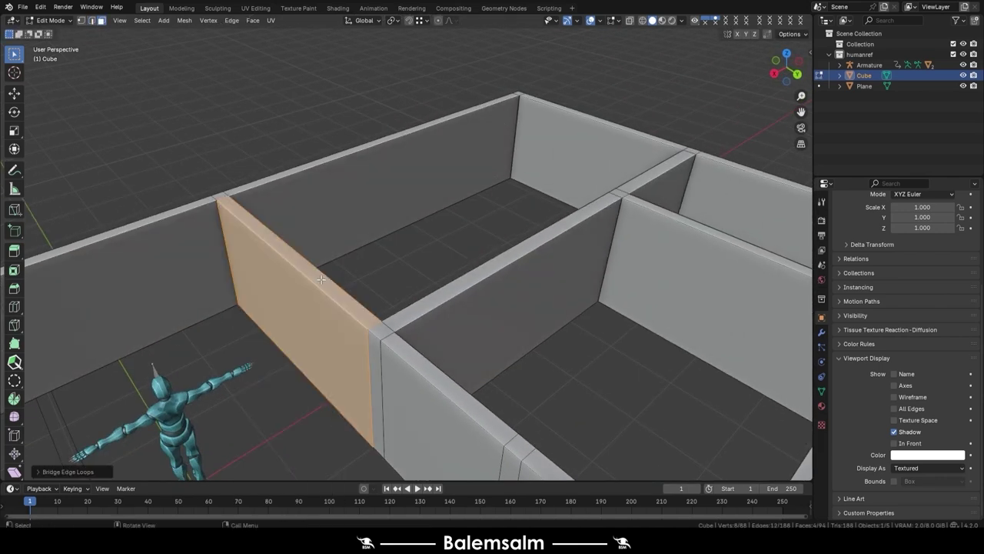
# Extrude a thin wall end face to extend that wall into the room
pyautogui.scroll(-3, 321, 279)
pyautogui.moveTo(321, 279)
pyautogui.mouseDown(button='middle')
pyautogui.moveTo(453, 334)
pyautogui.moveTo(404, 397)
pyautogui.mouseUp(button='middle')
pyautogui.scroll(3, 302, 278)
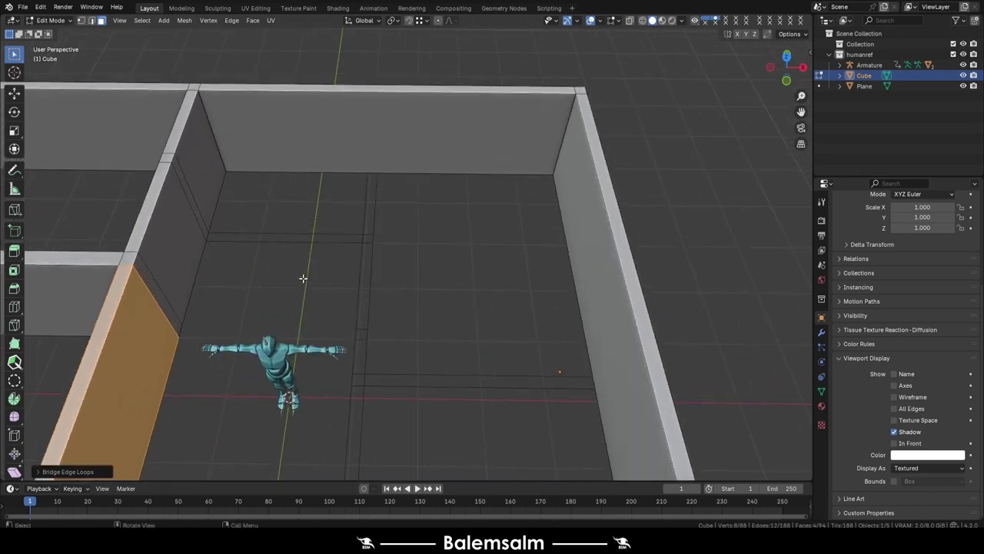
pyautogui.click(188, 192)
pyautogui.moveTo(344, 239)
pyautogui.mouseDown(button='middle')
pyautogui.moveTo(286, 255)
pyautogui.moveTo(380, 323)
pyautogui.mouseUp(button='middle')
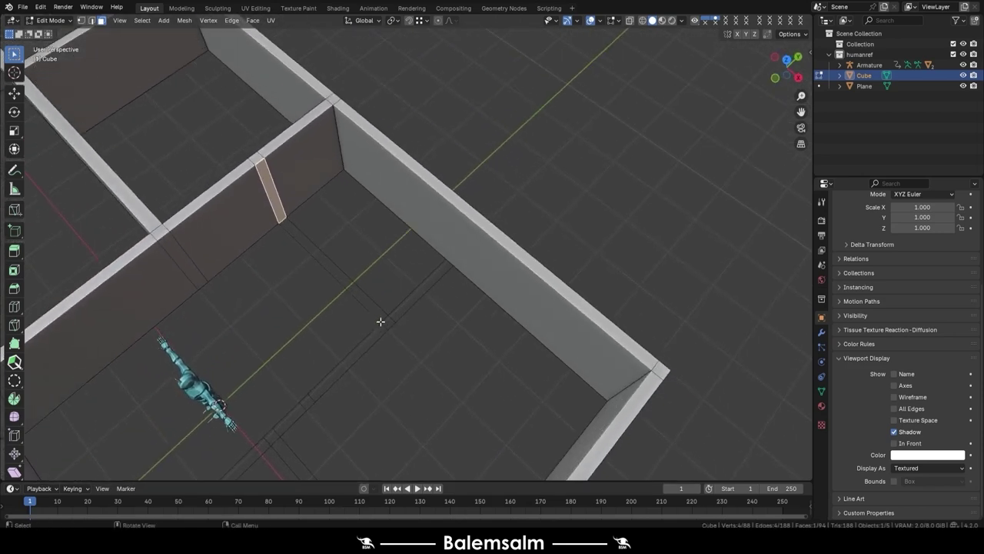
pyautogui.press('e')
pyautogui.click(390, 312)
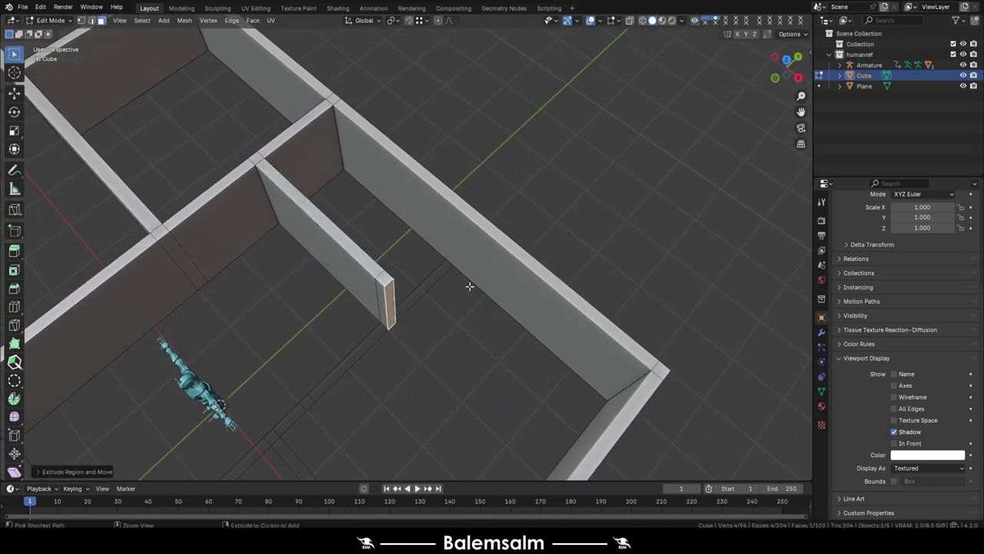
# Add a loop cut across the right wall
pyautogui.hotkey('ctrl', 'r')
pyautogui.click(462, 262)
pyautogui.click(431, 258)
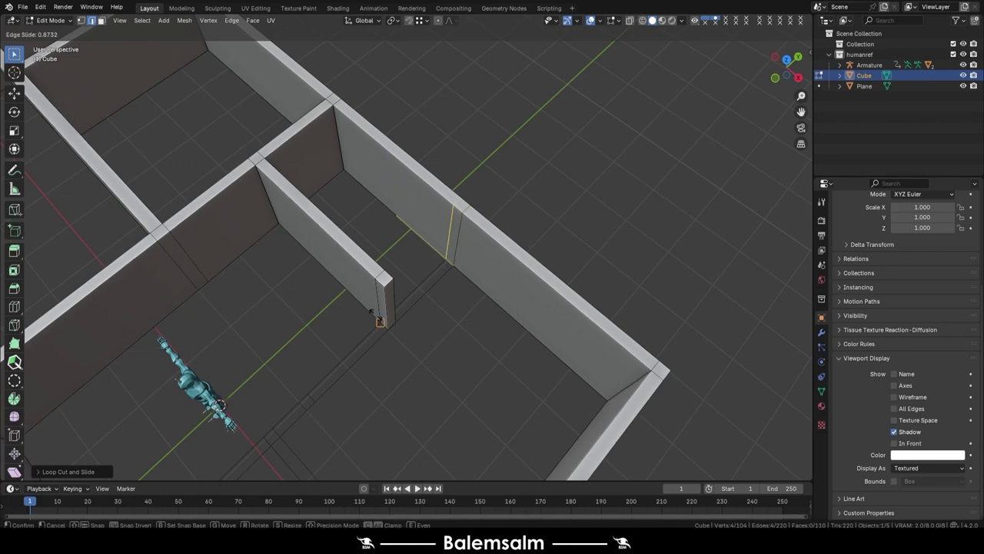
pyautogui.moveTo(449, 239); pyautogui.dragTo(242, 255, button='middle')
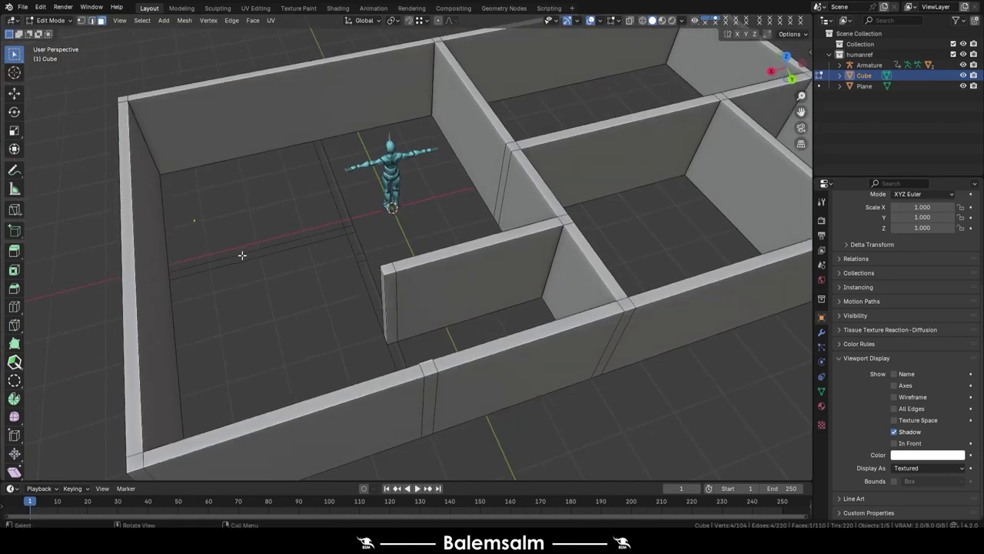
# Bridge the two edge loops at the wall end with a new face
pyautogui.keyDown('alt'); pyautogui.keyDown('shift'); pyautogui.click(391, 292); pyautogui.keyUp('shift'); pyautogui.keyUp('alt')
pyautogui.hotkey('ctrl', 'e')
pyautogui.click(392, 293)
pyautogui.moveTo(364, 289)
pyautogui.mouseDown(button='middle')
pyautogui.moveTo(309, 302)
pyautogui.moveTo(336, 301)
pyautogui.moveTo(241, 340)
pyautogui.moveTo(133, 260)
pyautogui.mouseUp(button='middle')
# Extrude the wall end face into a short segment and slide an edge loop along it
pyautogui.click(296, 310)
pyautogui.press('e')
pyautogui.click(319, 315)
pyautogui.press('g')
pyautogui.press('g')
pyautogui.click(139, 275)
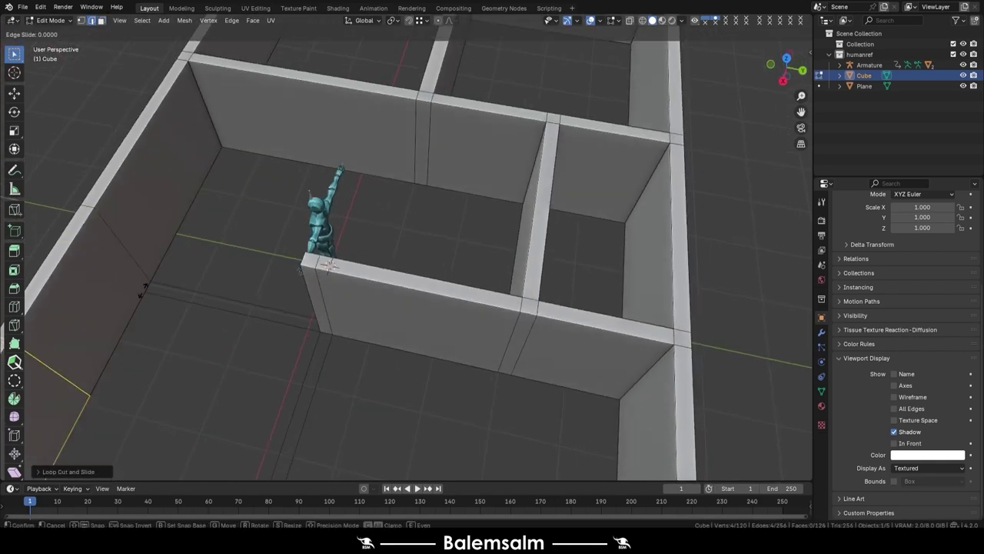
# Fill the wall gap next to the thin face strip with a bridging face
pyautogui.click(144, 277)
pyautogui.moveTo(146, 275); pyautogui.dragTo(295, 240, button='middle')
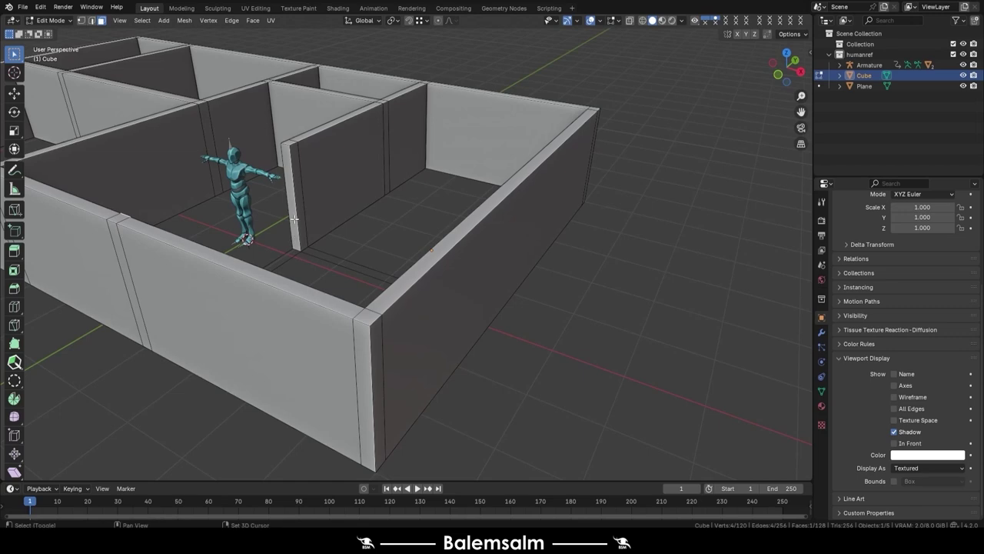
pyautogui.rightClick(294, 219)
pyautogui.click(309, 231)
# Add loop cuts on the front wall to mark the partition's position
pyautogui.moveTo(390, 250); pyautogui.dragTo(346, 323, button='middle')
pyautogui.press('g')
pyautogui.press('g')
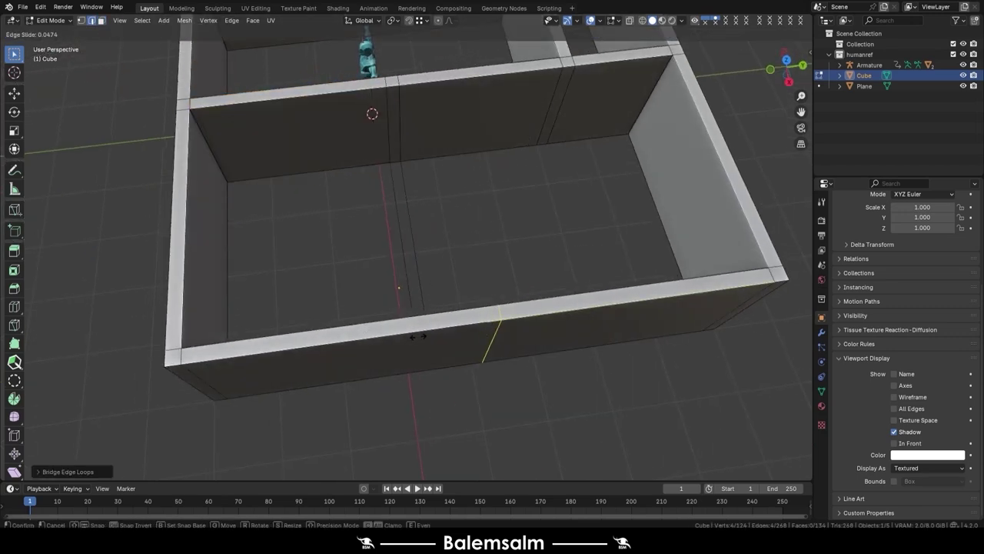
pyautogui.rightClick(417, 336)
pyautogui.hotkey('ctrl', 'r')
pyautogui.click(391, 362)
pyautogui.click(387, 157)
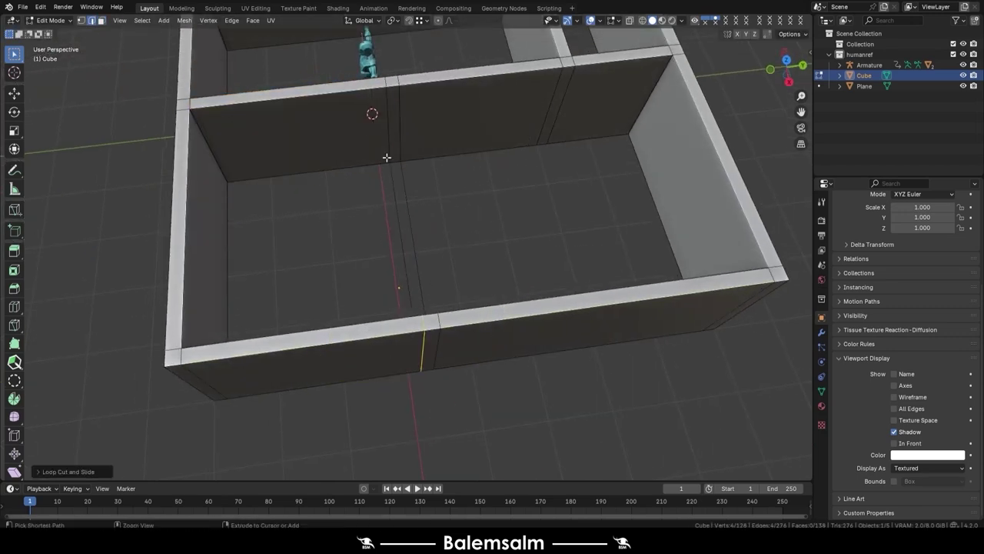
pyautogui.click(386, 156)
# Bridge the edge loops across the gap to build the partition splitting the right room
pyautogui.moveTo(387, 157); pyautogui.dragTo(490, 155, button='middle')
pyautogui.keyDown('alt'); pyautogui.keyDown('shift'); pyautogui.click(495, 125); pyautogui.keyUp('shift'); pyautogui.keyUp('alt')
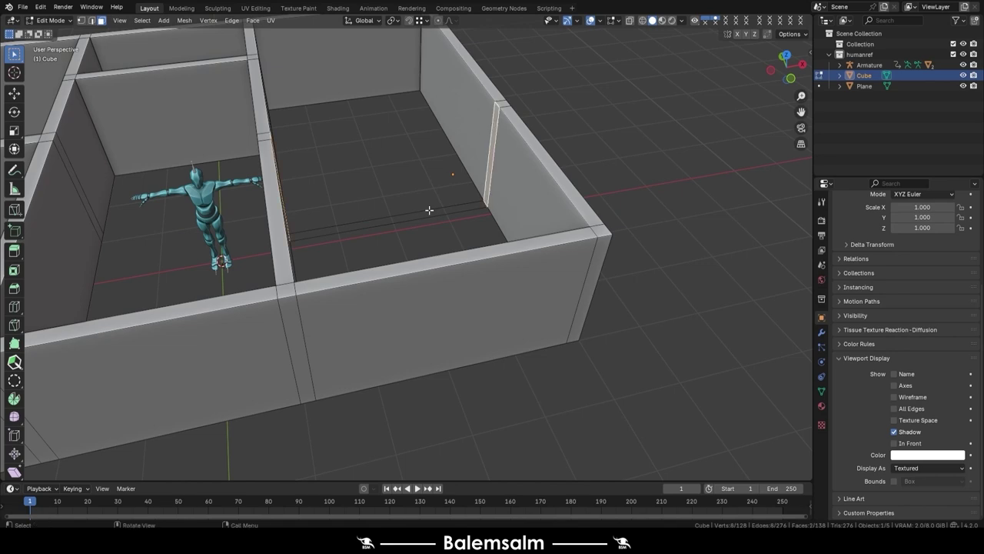
pyautogui.rightClick(428, 211)
pyautogui.click(428, 210)
pyautogui.moveTo(428, 211)
pyautogui.mouseDown(button='middle')
pyautogui.moveTo(367, 249)
pyautogui.moveTo(375, 275)
pyautogui.moveTo(433, 266)
pyautogui.moveTo(386, 257)
pyautogui.moveTo(394, 262)
pyautogui.mouseUp(button='middle')
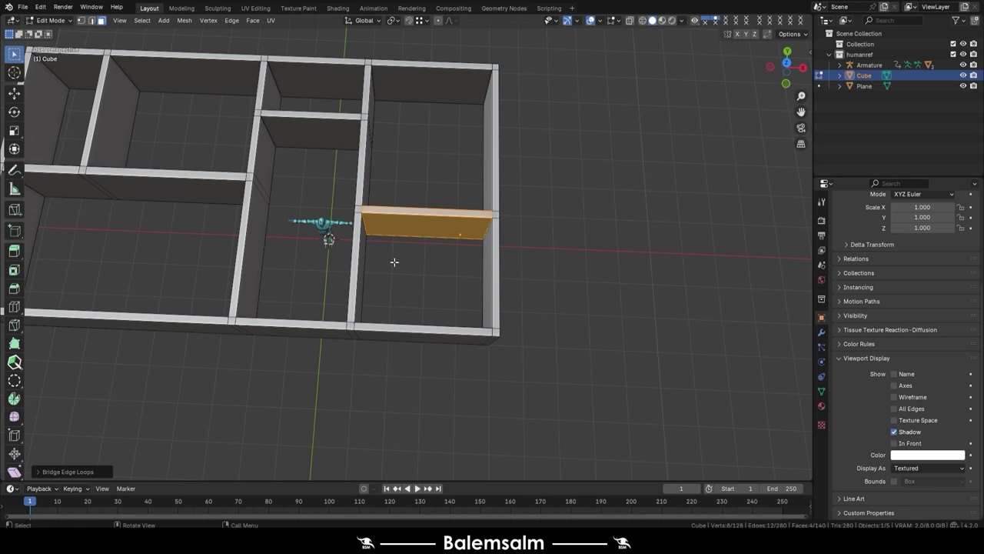
# Check the floor plan in Top Orthographic, then orbit back to a perspective view
pyautogui.moveTo(393, 261); pyautogui.dragTo(399, 314, button='middle')
pyautogui.press('`')
pyautogui.click(400, 253)
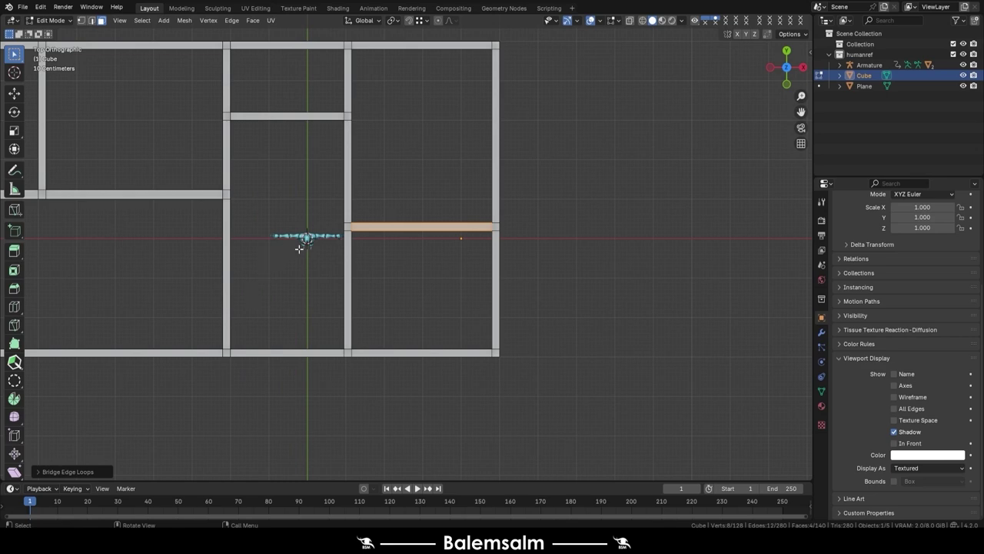
pyautogui.moveTo(289, 285)
pyautogui.mouseDown(button='middle')
pyautogui.moveTo(254, 236)
pyautogui.moveTo(195, 208)
pyautogui.moveTo(275, 186)
pyautogui.moveTo(229, 195)
pyautogui.moveTo(277, 161)
pyautogui.mouseUp(button='middle')
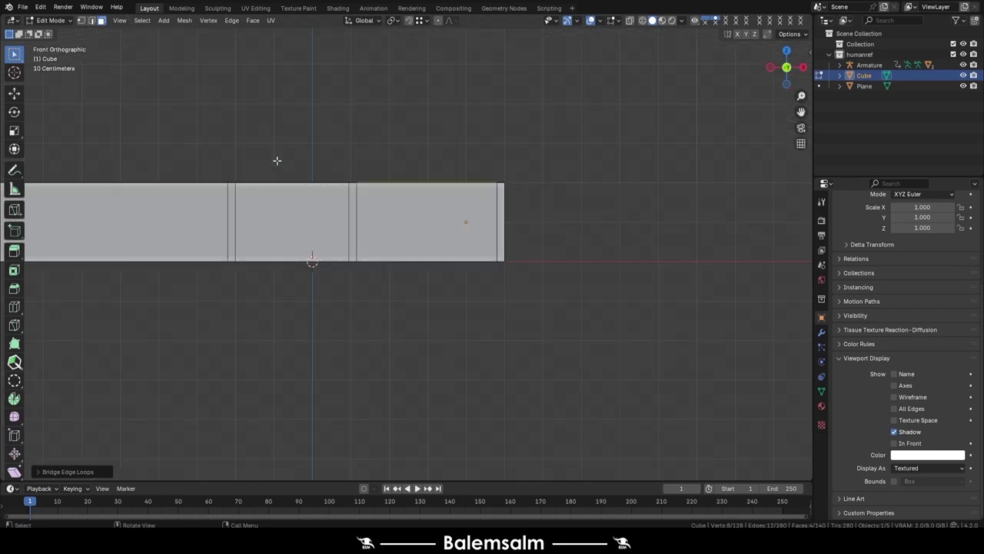
# In see-through view, box-select every wall's top edges and raise them along Z
pyautogui.hotkey('alt', 'z')
pyautogui.keyDown('shift'); pyautogui.moveTo(371, 176); pyautogui.dragTo(555, 242, button='middle'); pyautogui.keyUp('shift')
pyautogui.moveTo(686, 200); pyautogui.dragTo(40, 291)
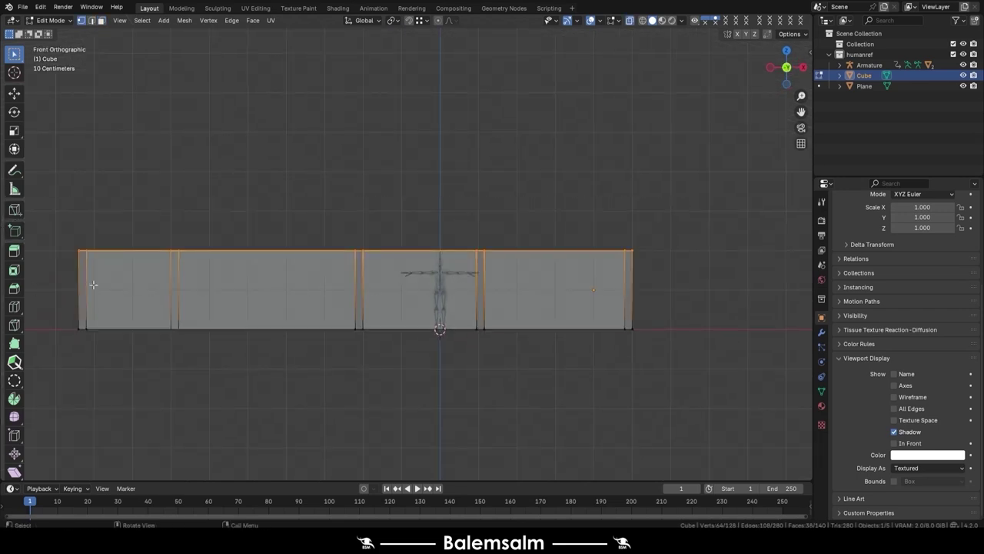
pyautogui.press('g')
pyautogui.press('z')
pyautogui.click(374, 289)
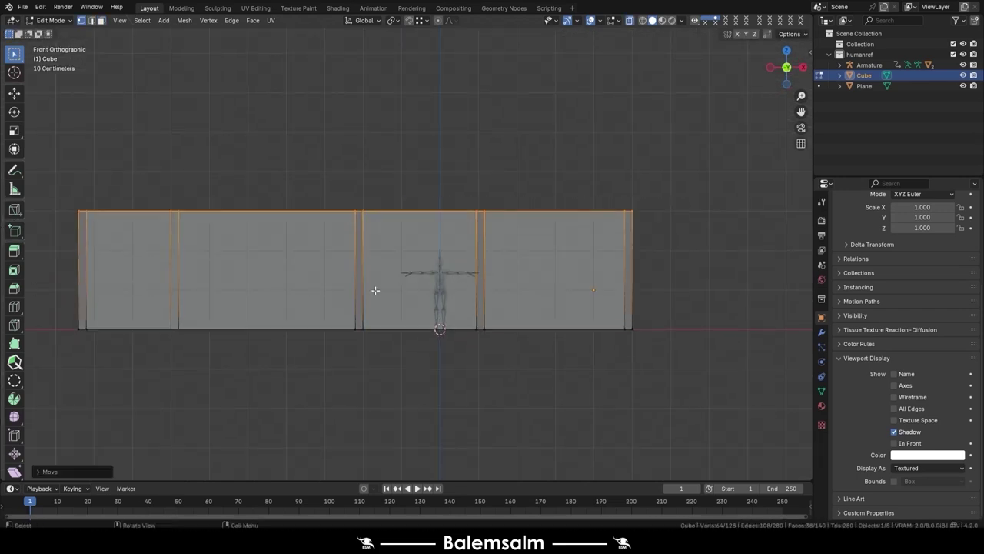
# Turn off X-ray, return to Object Mode and deselect the wall model
pyautogui.moveTo(470, 289)
pyautogui.mouseDown(button='middle')
pyautogui.moveTo(427, 306)
pyautogui.moveTo(439, 323)
pyautogui.mouseUp(button='middle')
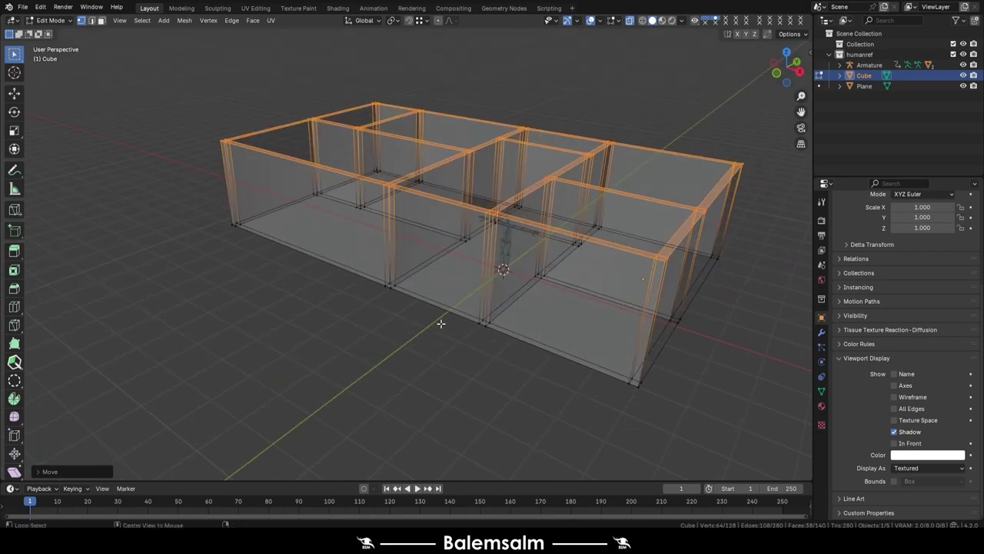
pyautogui.hotkey('alt', 'z')
pyautogui.press('Tab')
pyautogui.click(432, 346)
pyautogui.moveTo(522, 332)
pyautogui.mouseDown(button='middle')
pyautogui.moveTo(395, 352)
pyautogui.moveTo(384, 373)
pyautogui.moveTo(292, 366)
pyautogui.moveTo(366, 374)
pyautogui.mouseUp(button='middle')
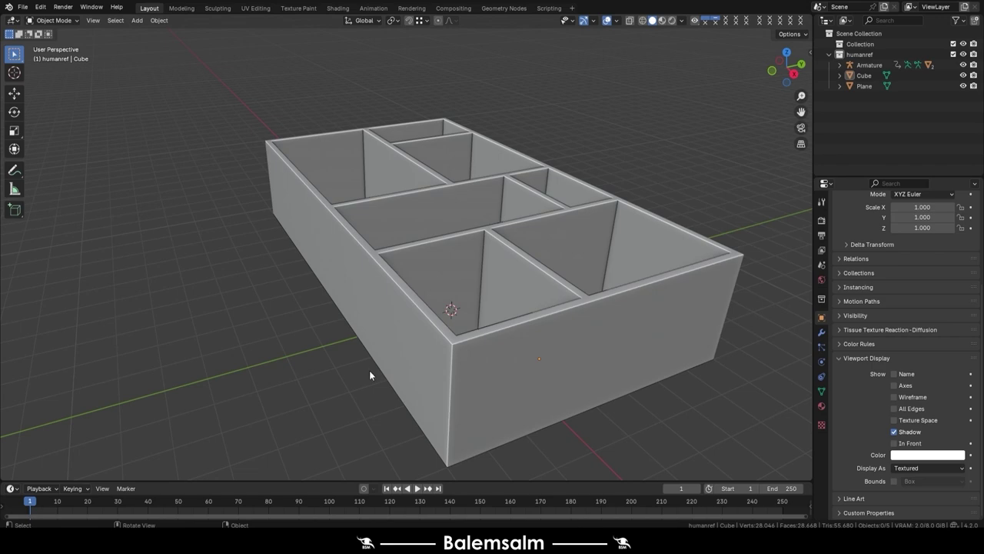
pyautogui.moveTo(402, 315); pyautogui.dragTo(384, 323, button='middle')
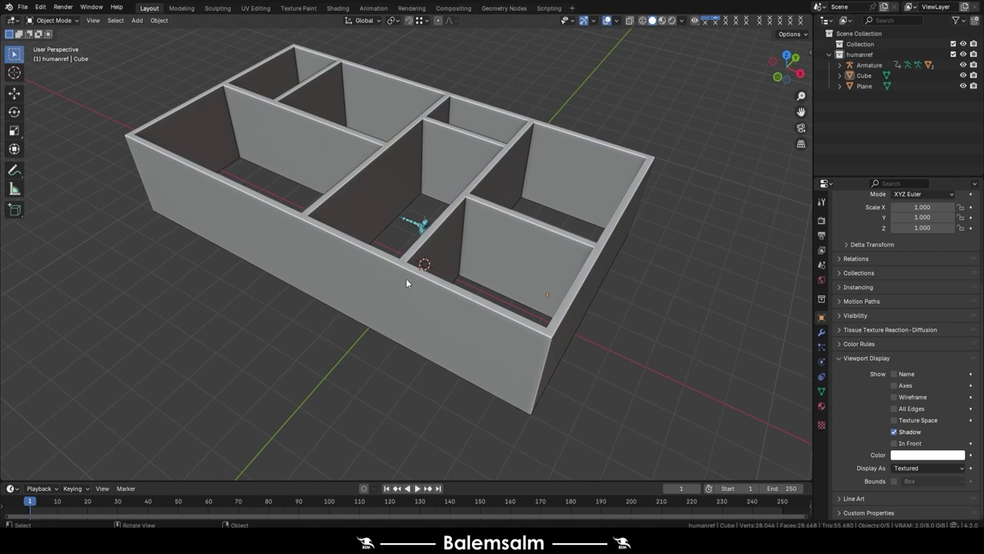
pyautogui.moveTo(406, 283)
pyautogui.mouseDown(button='middle')
pyautogui.moveTo(378, 300)
pyautogui.moveTo(482, 271)
pyautogui.moveTo(467, 286)
pyautogui.mouseUp(button='middle')
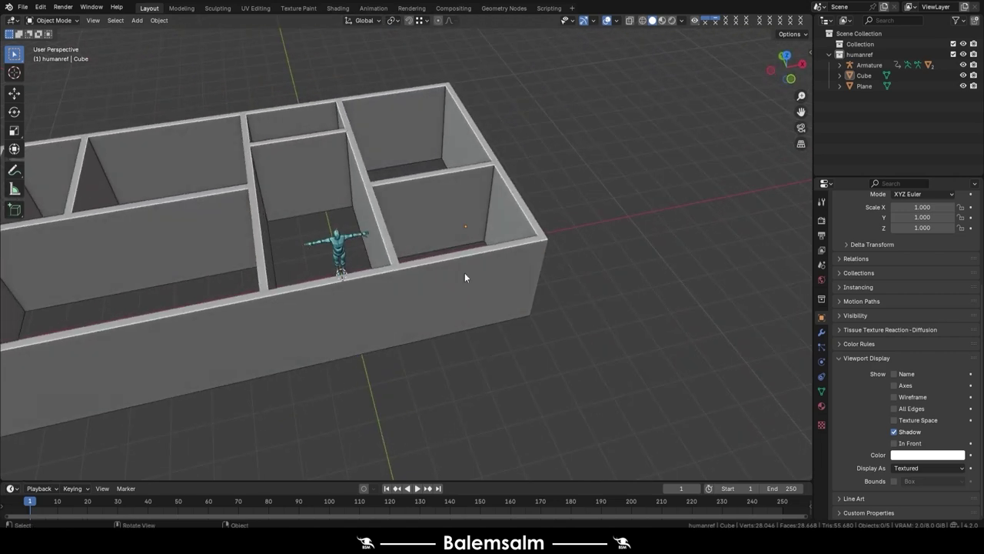
pyautogui.scroll(-2, 461, 272)
pyautogui.scroll(-4, 380, 282)
pyautogui.moveTo(380, 282)
pyautogui.mouseDown(button='middle')
pyautogui.moveTo(456, 259)
pyautogui.moveTo(463, 285)
pyautogui.moveTo(325, 279)
pyautogui.mouseUp(button='middle')
pyautogui.scroll(3, 389, 277)
pyautogui.scroll(3, 455, 282)
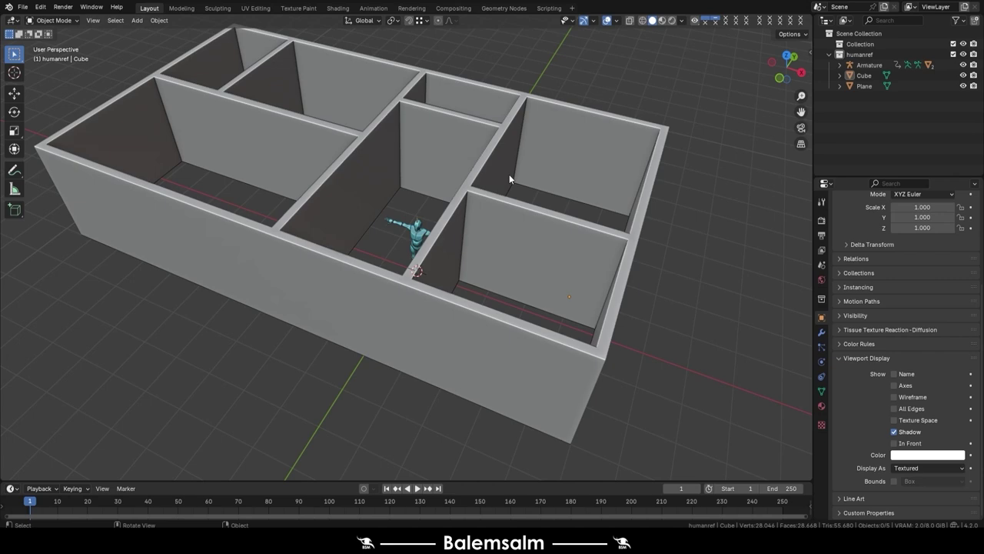
pyautogui.moveTo(494, 193)
pyautogui.mouseDown(button='middle')
pyautogui.moveTo(356, 201)
pyautogui.moveTo(384, 163)
pyautogui.moveTo(416, 173)
pyautogui.moveTo(398, 193)
pyautogui.moveTo(436, 192)
pyautogui.moveTo(417, 207)
pyautogui.moveTo(376, 178)
pyautogui.moveTo(397, 171)
pyautogui.mouseUp(button='middle')
pyautogui.press('`')
pyautogui.click(453, 174)
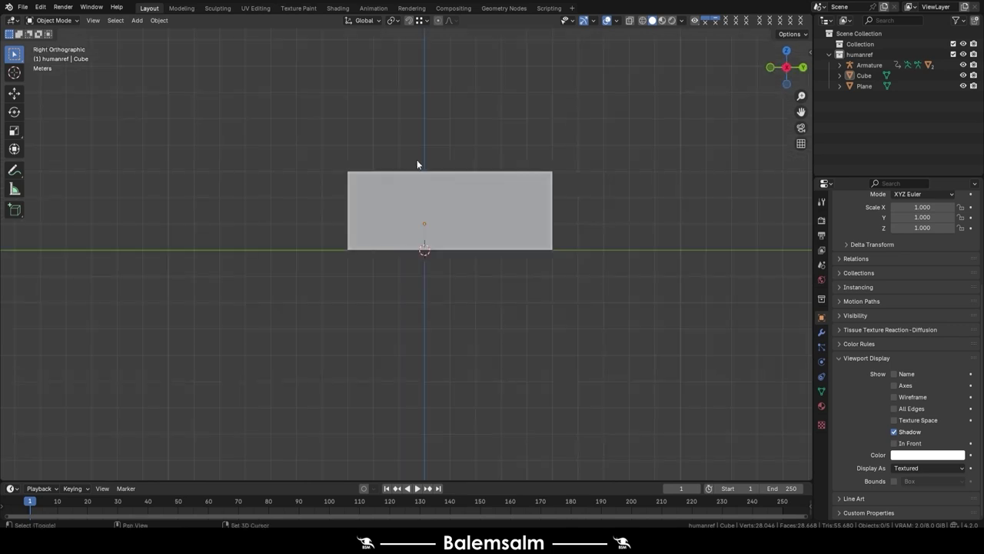
pyautogui.press('`')
pyautogui.click(359, 201)
pyautogui.scroll(-2, 399, 231)
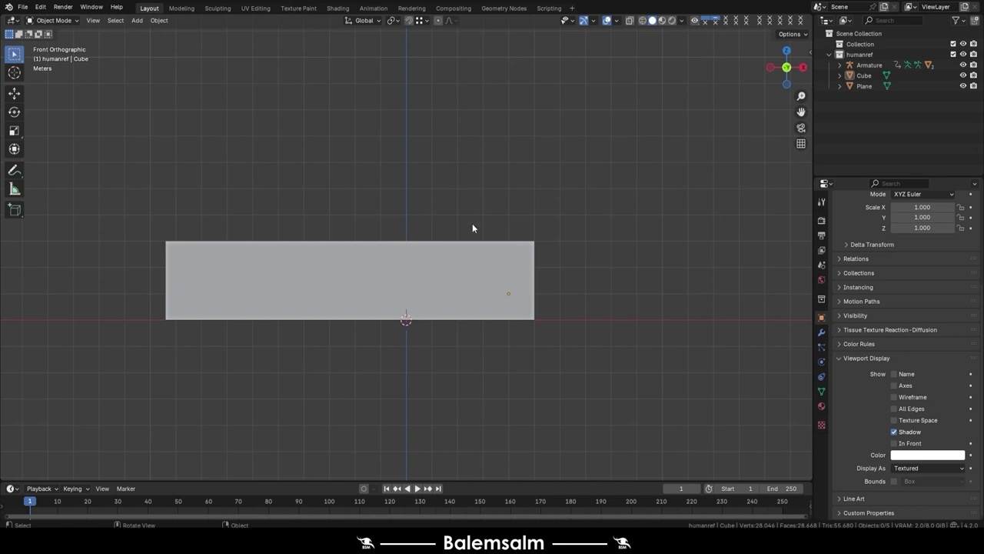
pyautogui.moveTo(496, 278)
pyautogui.mouseDown(button='middle')
pyautogui.moveTo(429, 283)
pyautogui.moveTo(504, 345)
pyautogui.mouseUp(button='middle')
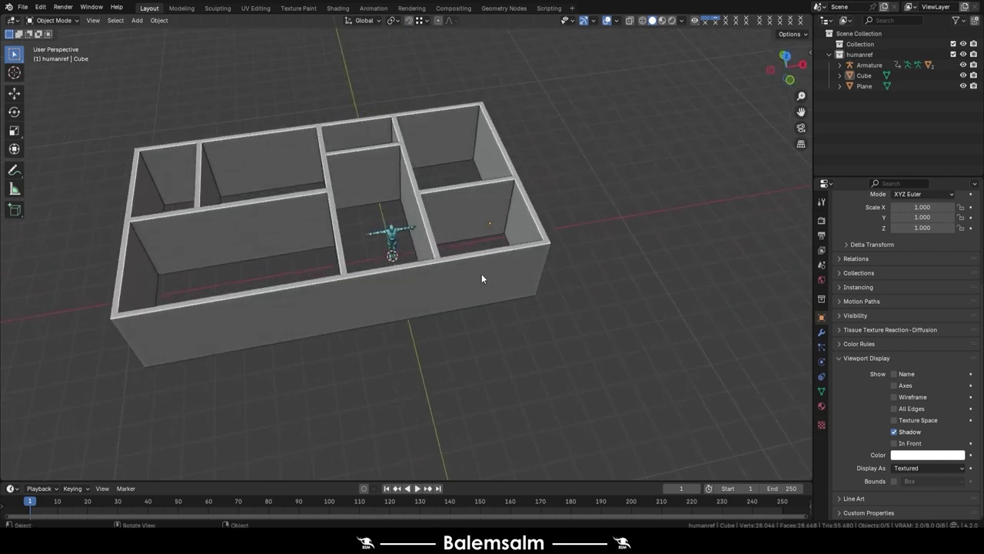
pyautogui.moveTo(480, 273)
pyautogui.mouseDown(button='middle')
pyautogui.moveTo(422, 246)
pyautogui.moveTo(461, 296)
pyautogui.moveTo(470, 297)
pyautogui.moveTo(422, 248)
pyautogui.moveTo(587, 310)
pyautogui.moveTo(469, 311)
pyautogui.mouseUp(button='middle')
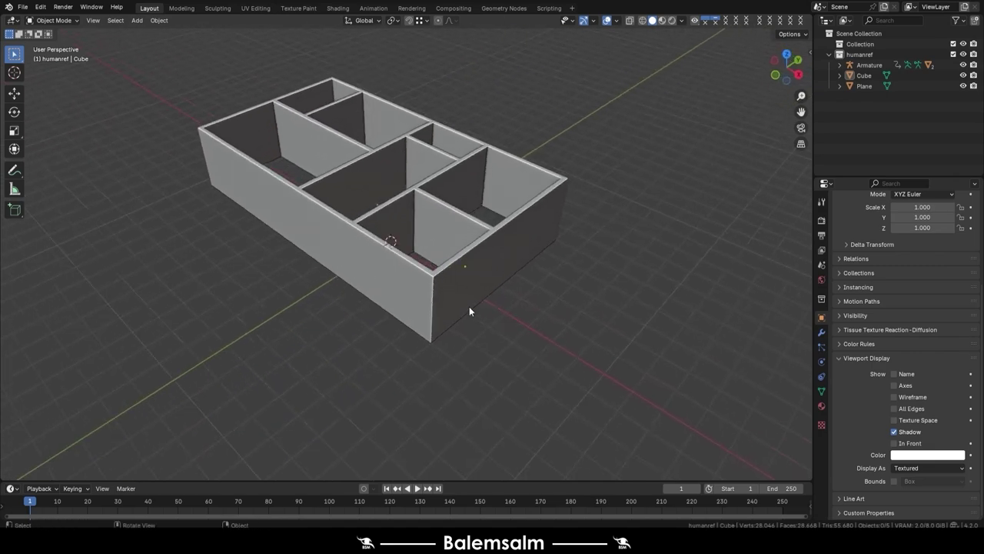
pyautogui.click(469, 311)
# In top orthographic edit mode, extrude a 4 m edge from the floor-plane corner
pyautogui.press('Tab')
pyautogui.press('KP_5')
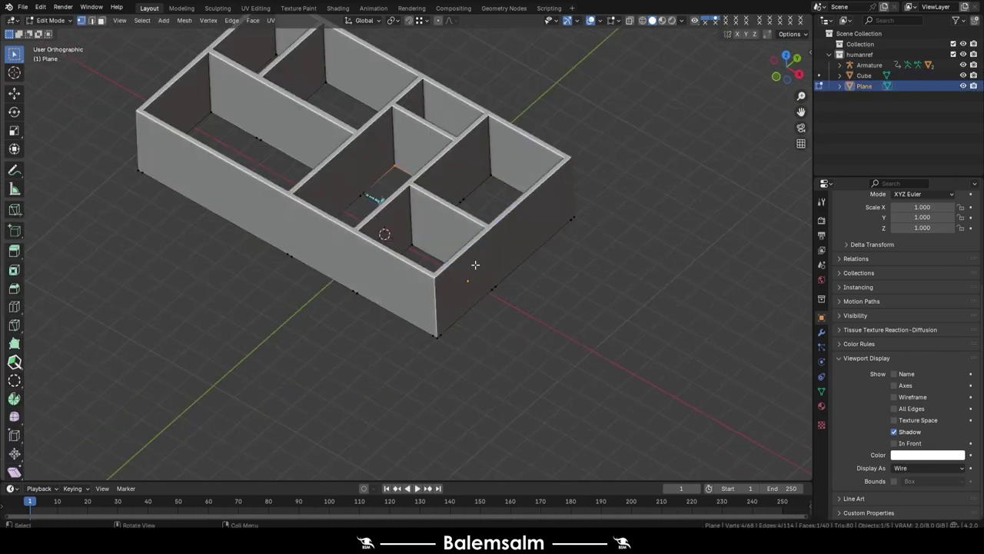
pyautogui.press('KP_7')
pyautogui.press('e')
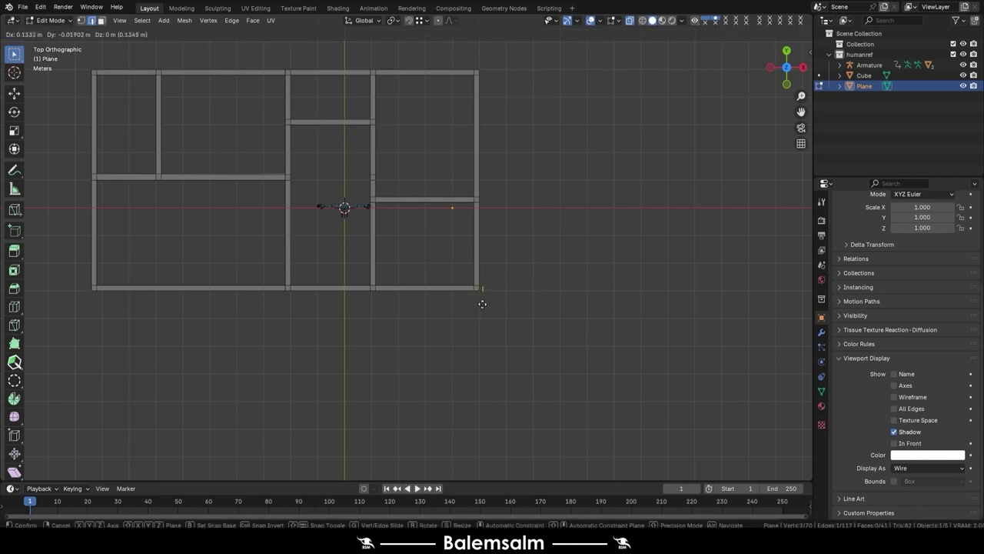
pyautogui.write('x: [2')
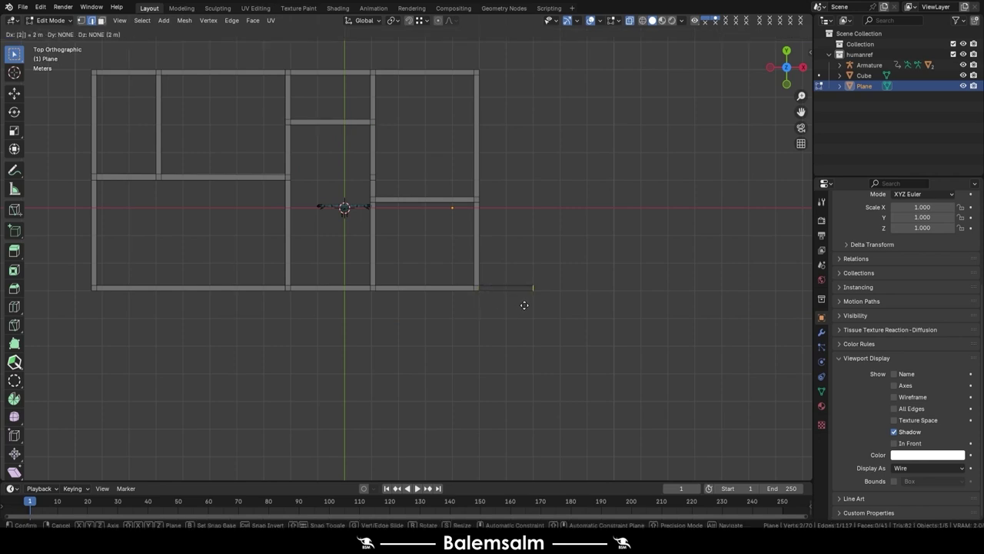
pyautogui.press('BackSpace')
pyautogui.write('4')
pyautogui.press('Return')
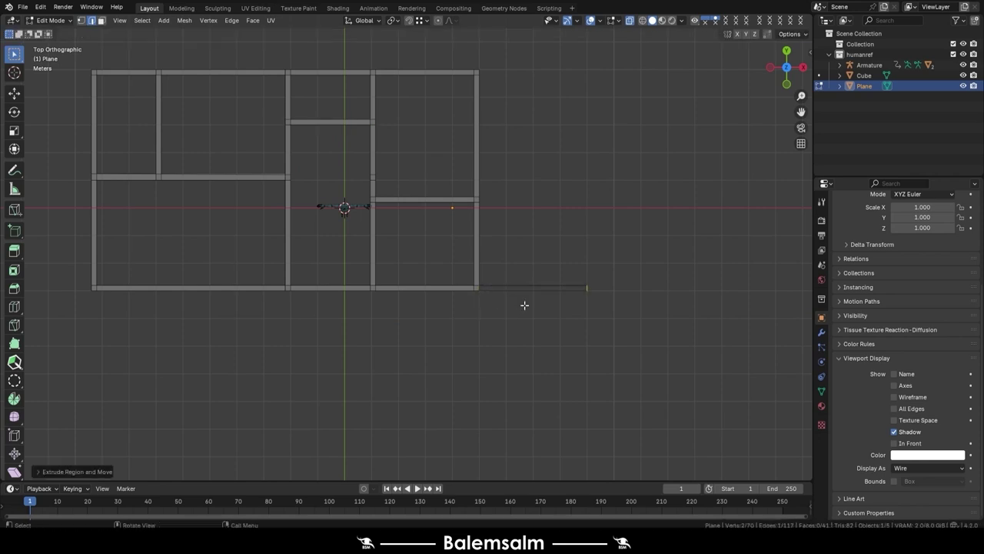
# Extrude a 4 m edge from the top-right corner and a top-edge vertex 4 m along Y
pyautogui.click(477, 74)
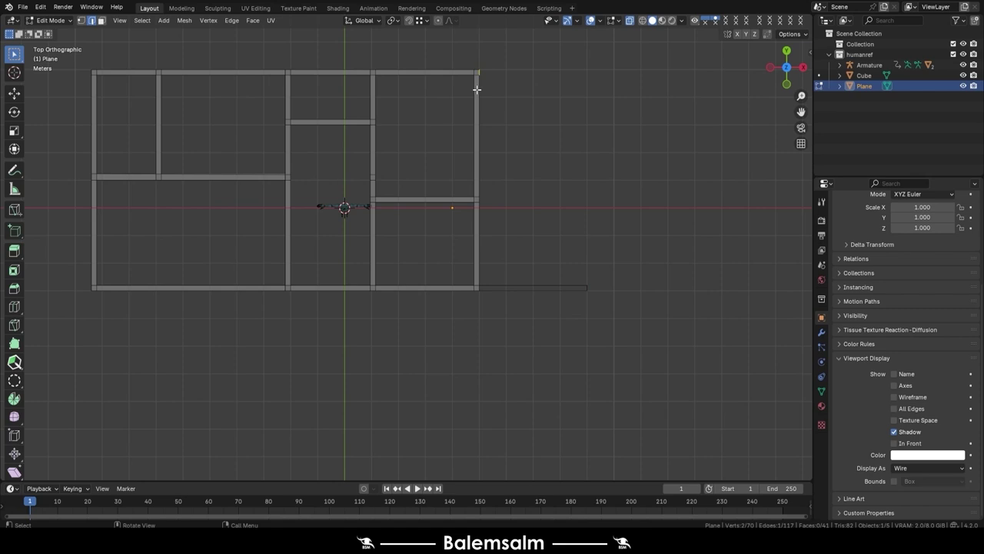
pyautogui.write('ex4')
pyautogui.press('Return')
pyautogui.keyDown('shift'); pyautogui.scroll(5, 510, 213); pyautogui.keyUp('shift')
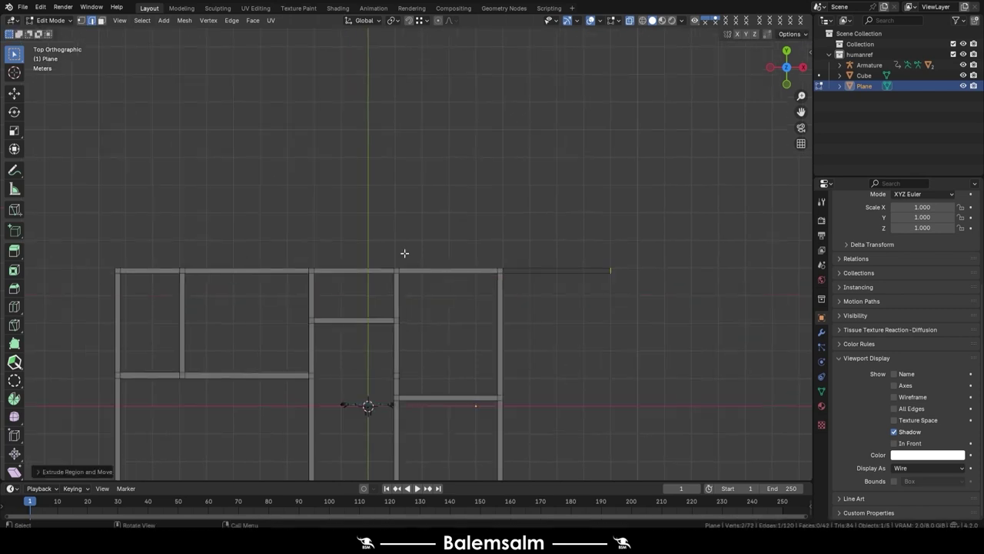
pyautogui.click(390, 271)
pyautogui.write('ex4')
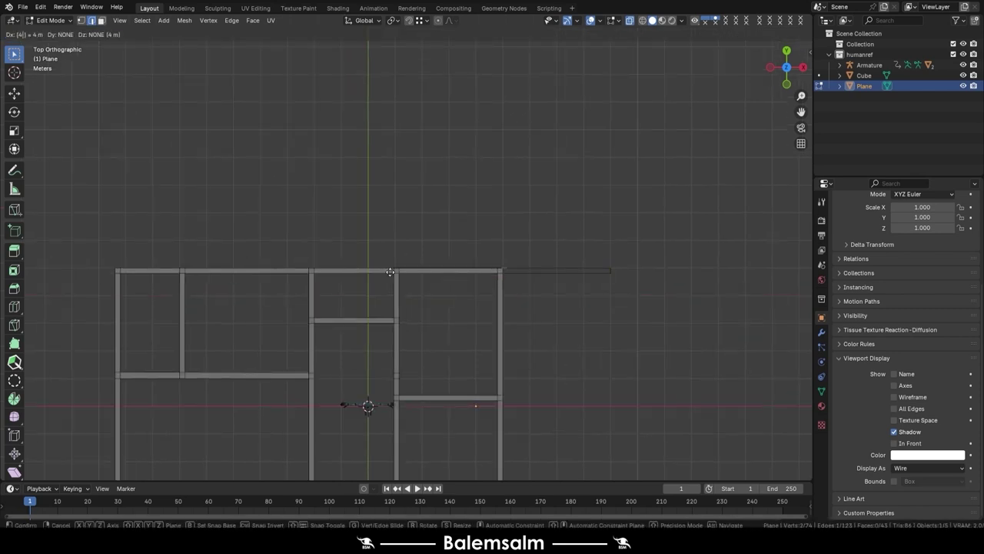
pyautogui.write('y')
pyautogui.press('Return')
# Extrude the end points of the top and bottom extension lines in place
pyautogui.keyDown('shift'); pyautogui.moveTo(489, 172); pyautogui.dragTo(443, 144, button='middle'); pyautogui.keyUp('shift')
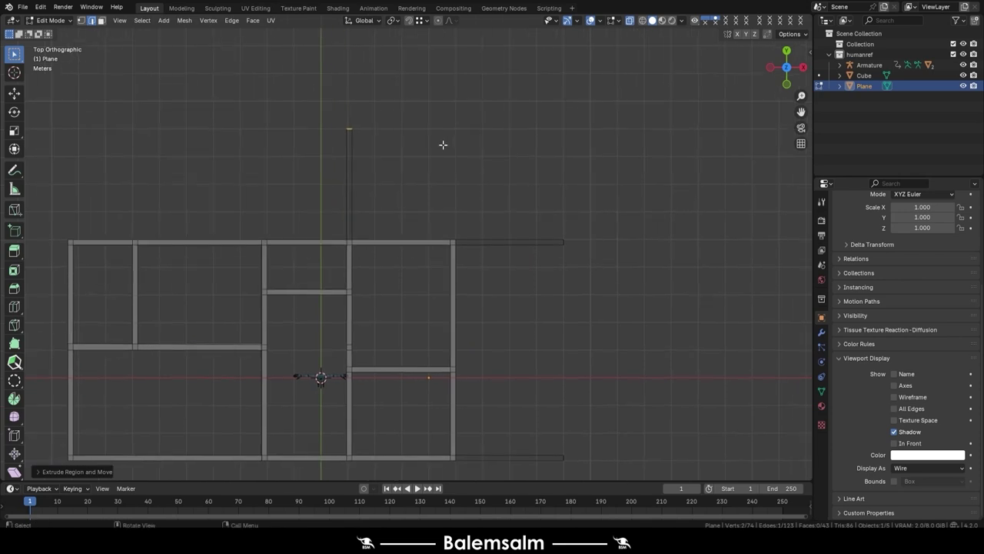
pyautogui.press('e')
pyautogui.press('y')
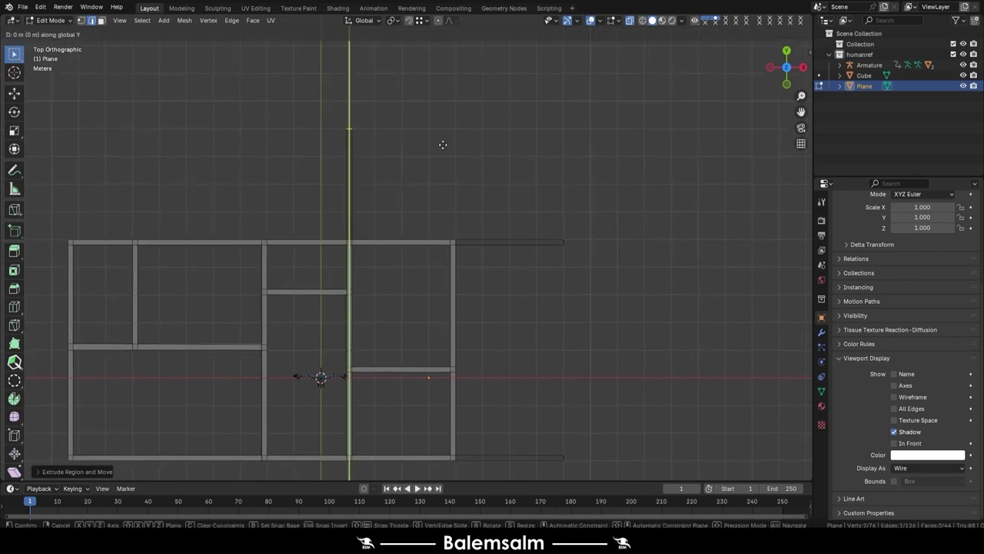
pyautogui.write('.2')
pyautogui.press('Escape')
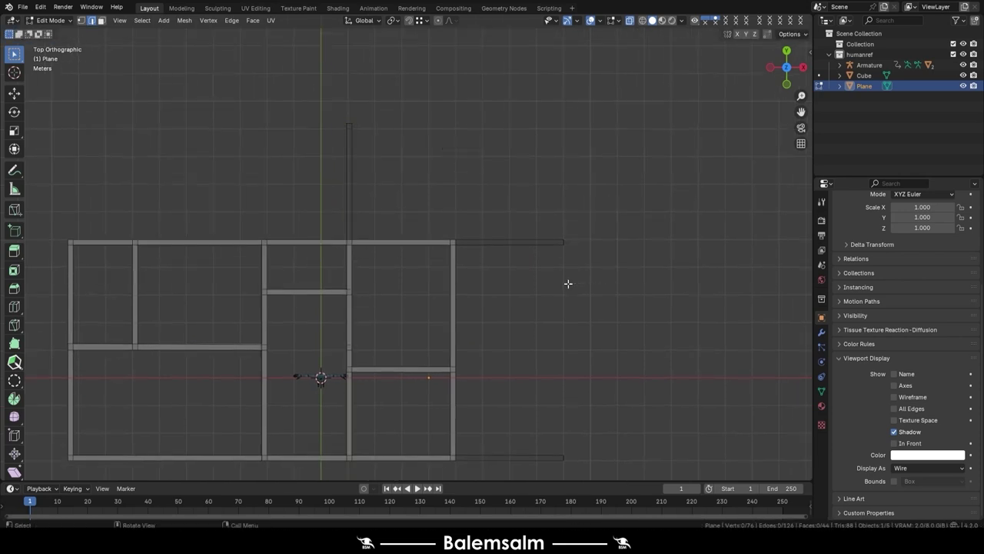
pyautogui.moveTo(587, 227); pyautogui.dragTo(566, 269)
pyautogui.press('e')
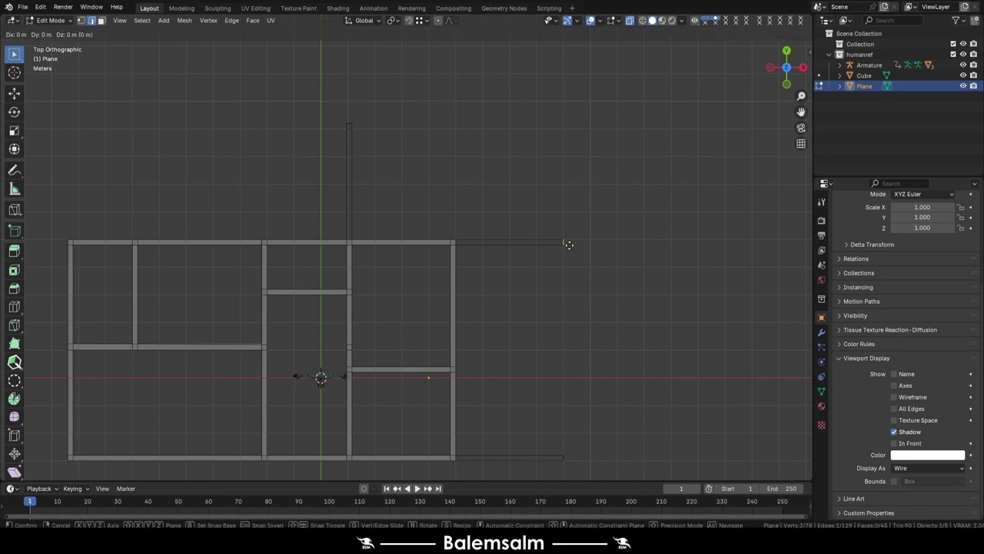
pyautogui.press('Escape')
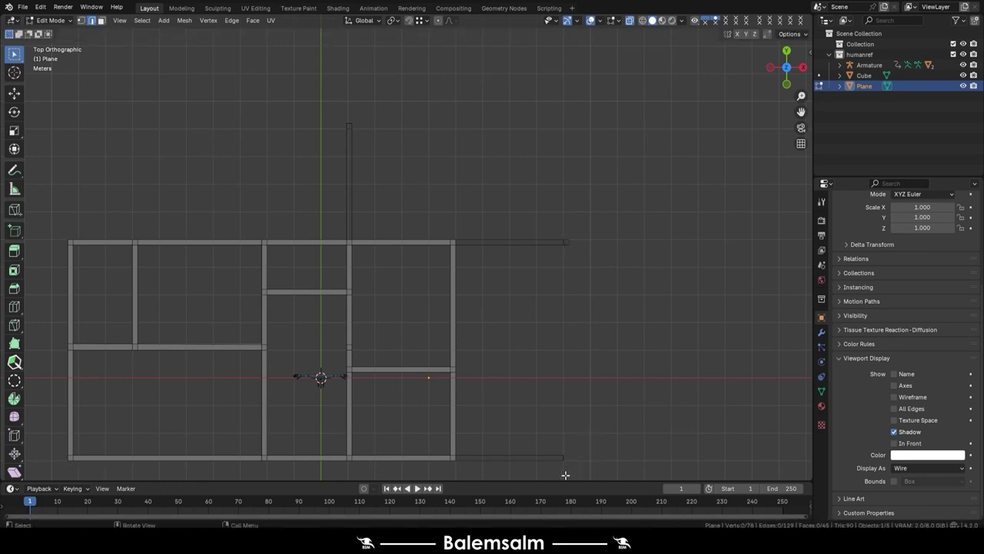
pyautogui.click(567, 469)
pyautogui.press('e')
pyautogui.press('Escape')
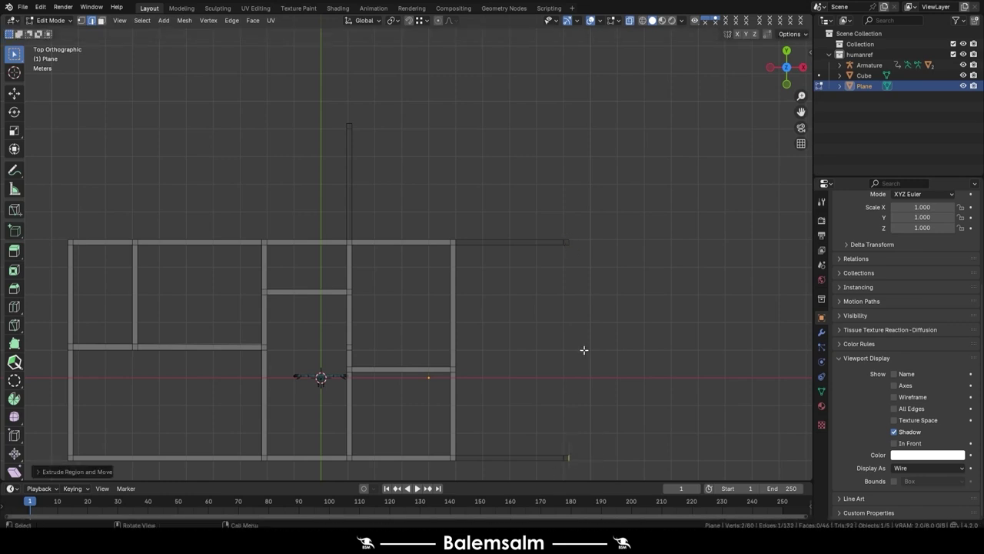
# Bridge the two right-hand extension edges into a face
pyautogui.click(564, 248)
pyautogui.keyDown('shift'); pyautogui.click(567, 448); pyautogui.keyUp('shift')
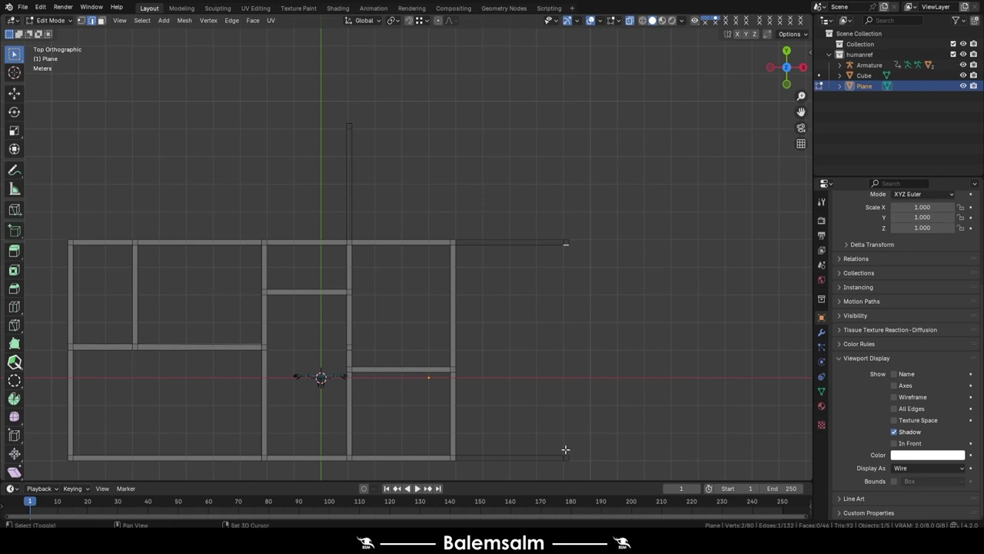
pyautogui.hotkey('ctrl', 'e')
pyautogui.click(561, 309)
# Extrude the top-right end point up along Y, adjust it along Y, and select both top edges
pyautogui.click(564, 234)
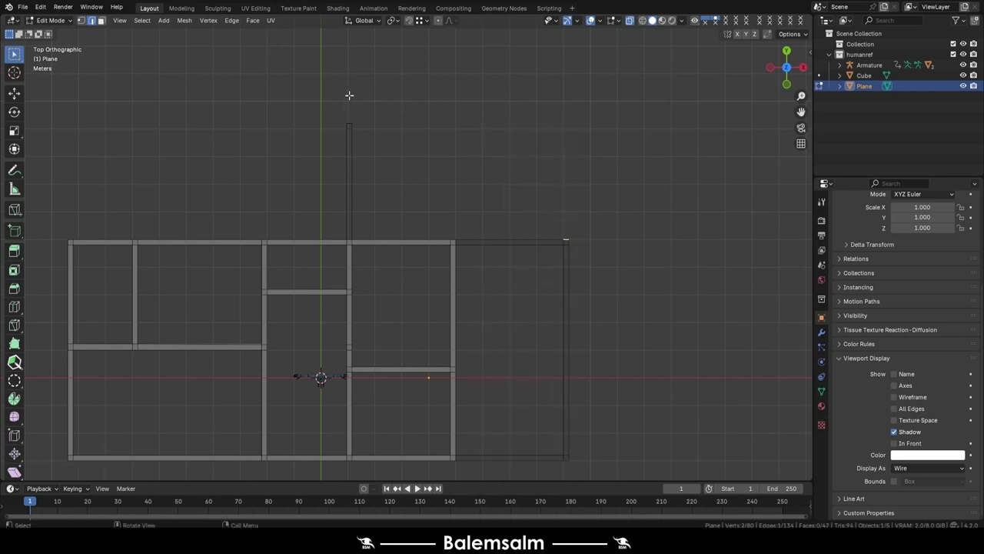
pyautogui.press('e')
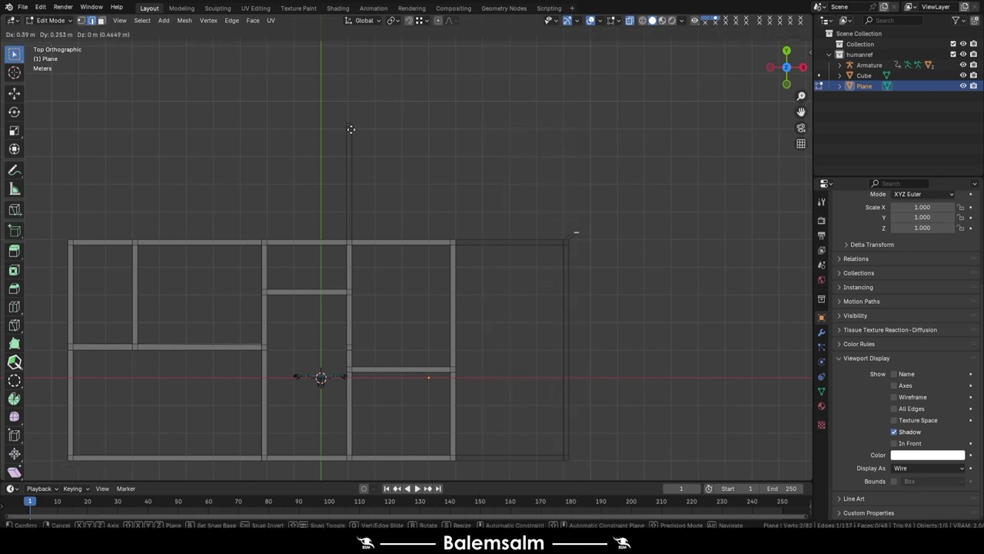
pyautogui.press('y')
pyautogui.click(350, 130)
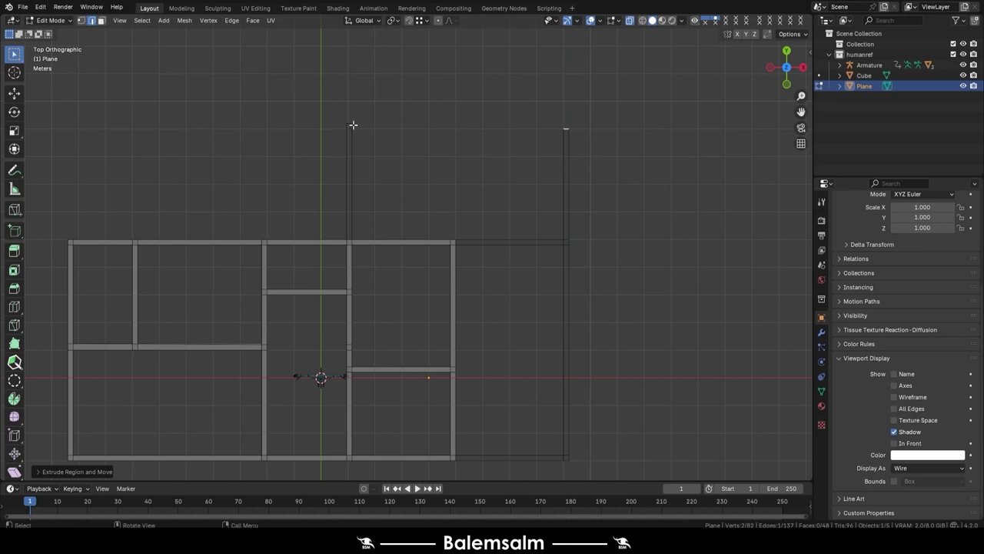
pyautogui.click(384, 158)
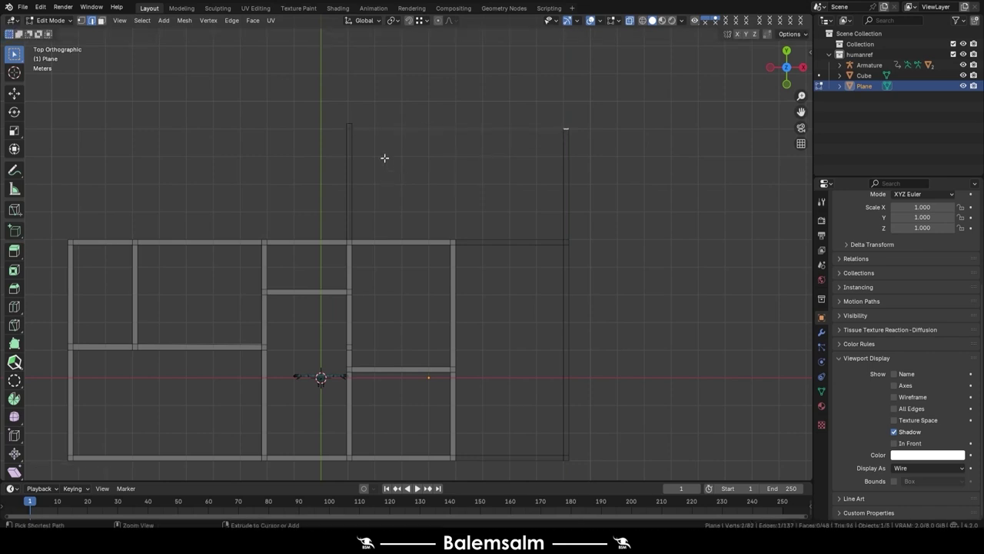
pyautogui.press('g')
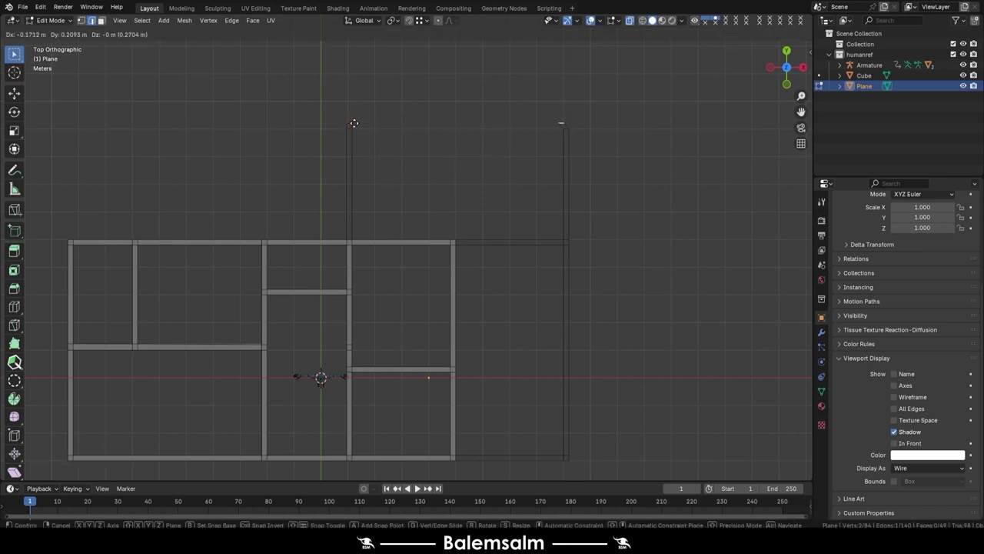
pyautogui.press('y')
pyautogui.click(354, 127)
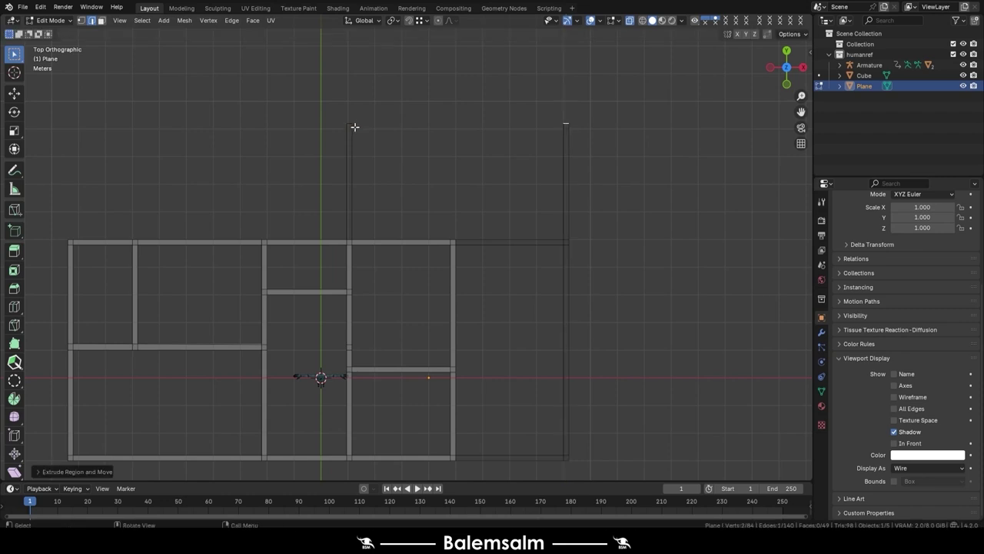
pyautogui.keyDown('shift'); pyautogui.click(559, 126); pyautogui.keyUp('shift')
# Bridge the two top edges of the outline into a face
pyautogui.rightClick(516, 162)
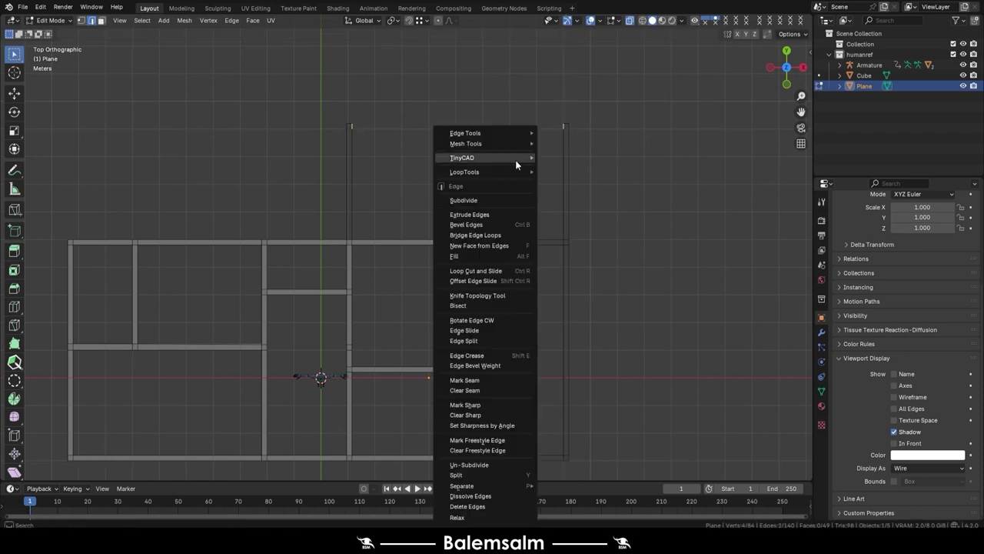
pyautogui.press('r')
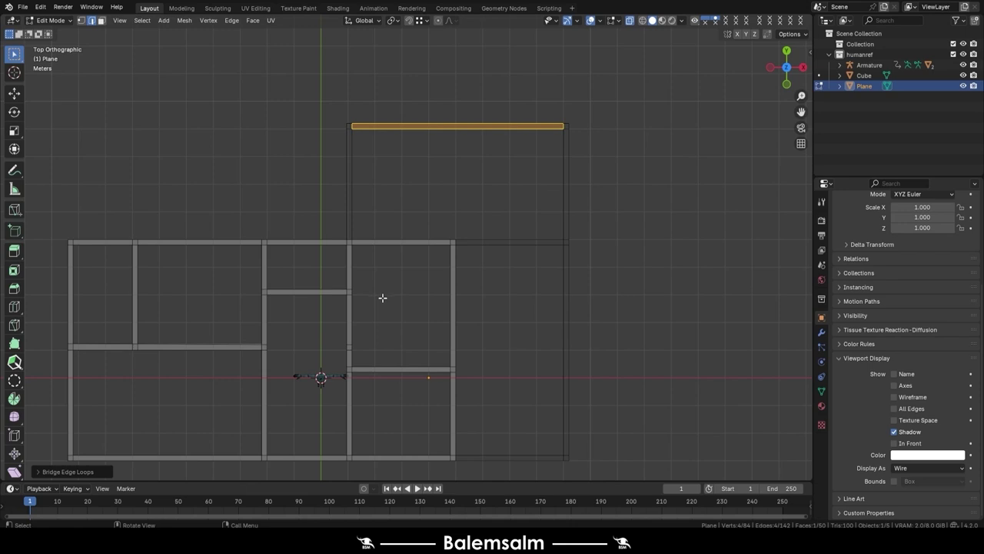
pyautogui.moveTo(266, 297)
pyautogui.keyDown('shift'); pyautogui.mouseDown(button='middle')
pyautogui.moveTo(556, 238)
pyautogui.moveTo(463, 259)
pyautogui.mouseUp(button='middle'); pyautogui.keyUp('shift')
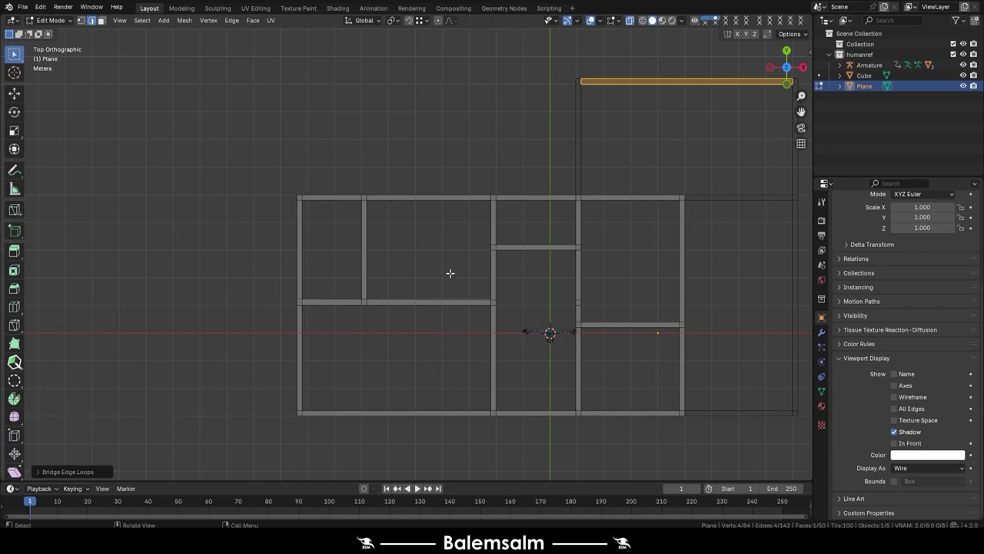
pyautogui.keyDown('shift'); pyautogui.moveTo(287, 387); pyautogui.dragTo(362, 346, button='middle'); pyautogui.keyUp('shift')
# Extrude the plan's lower-left corner 6 m to the left along X
pyautogui.moveTo(373, 359); pyautogui.dragTo(351, 415)
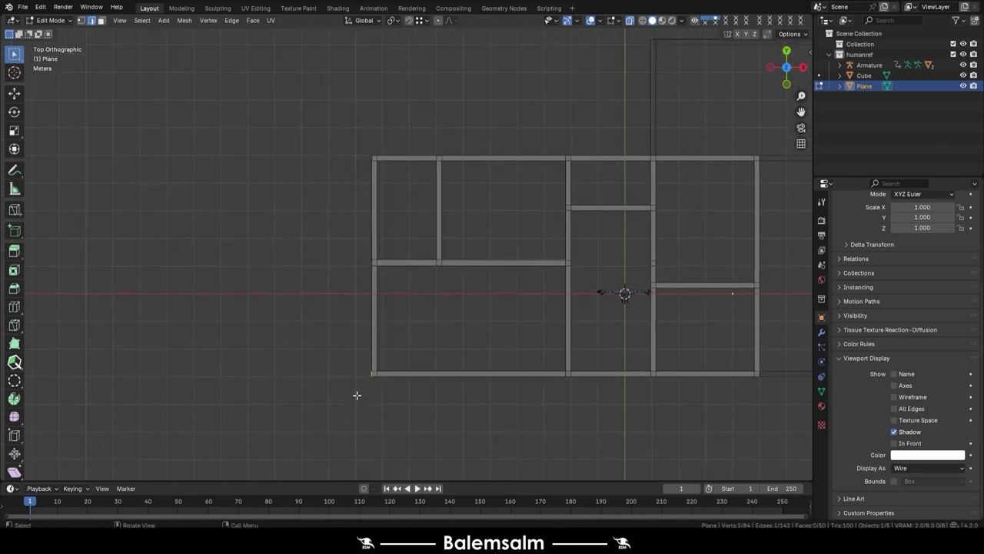
pyautogui.press('e')
pyautogui.write('x')
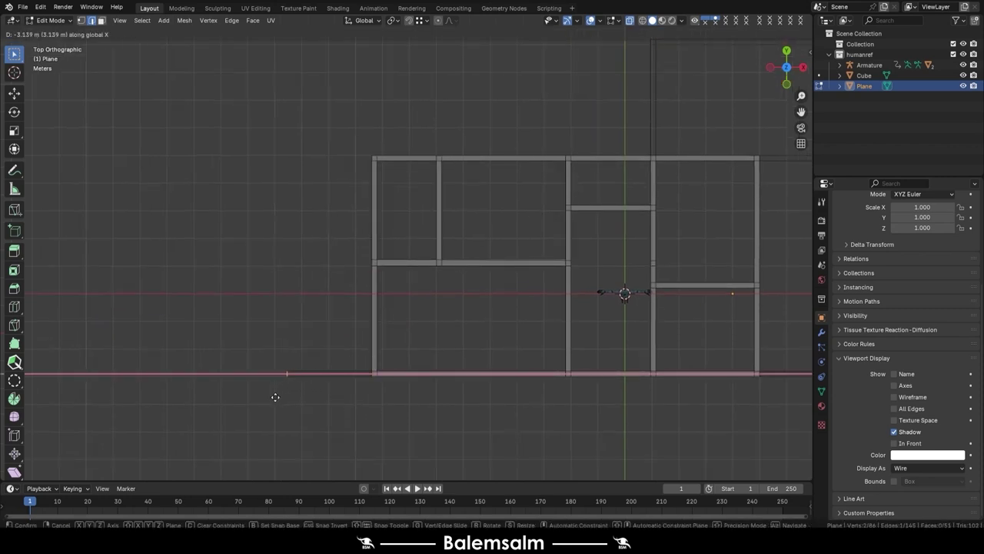
pyautogui.write('6')
pyautogui.press('Return')
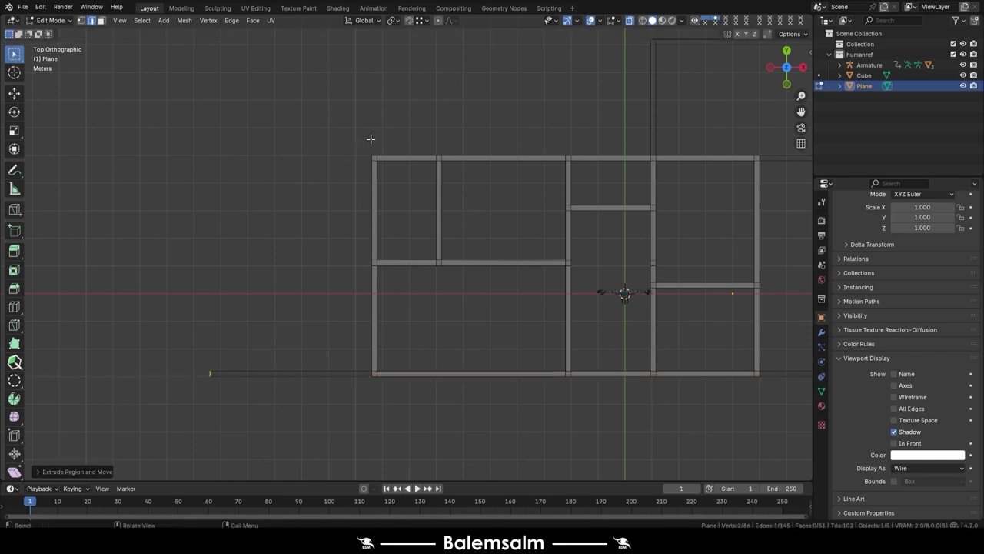
# Extrude the plan's top-left corner vertex leftward along X
pyautogui.moveTo(369, 138); pyautogui.dragTo(351, 200)
pyautogui.moveTo(376, 141); pyautogui.dragTo(342, 202)
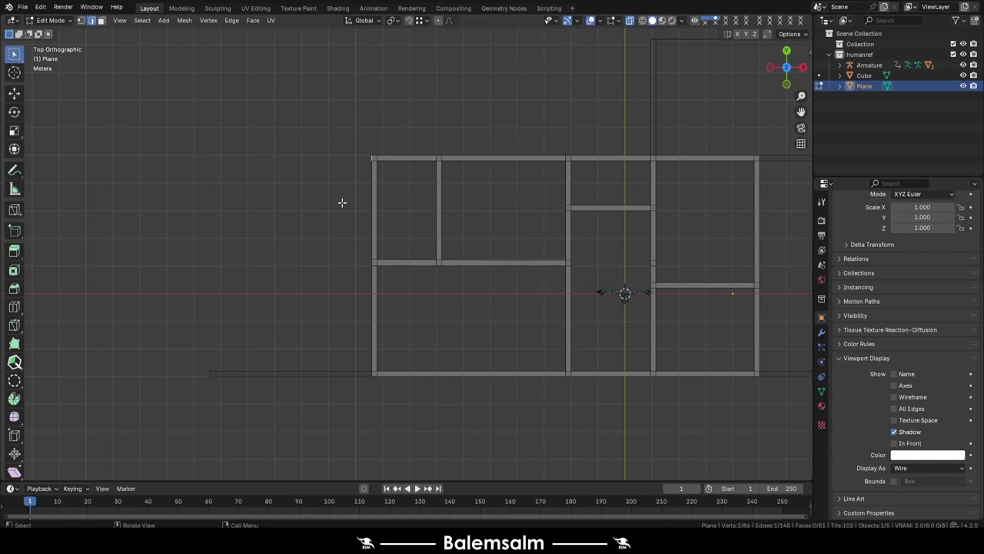
pyautogui.press('e')
pyautogui.press('x')
pyautogui.press('Return')
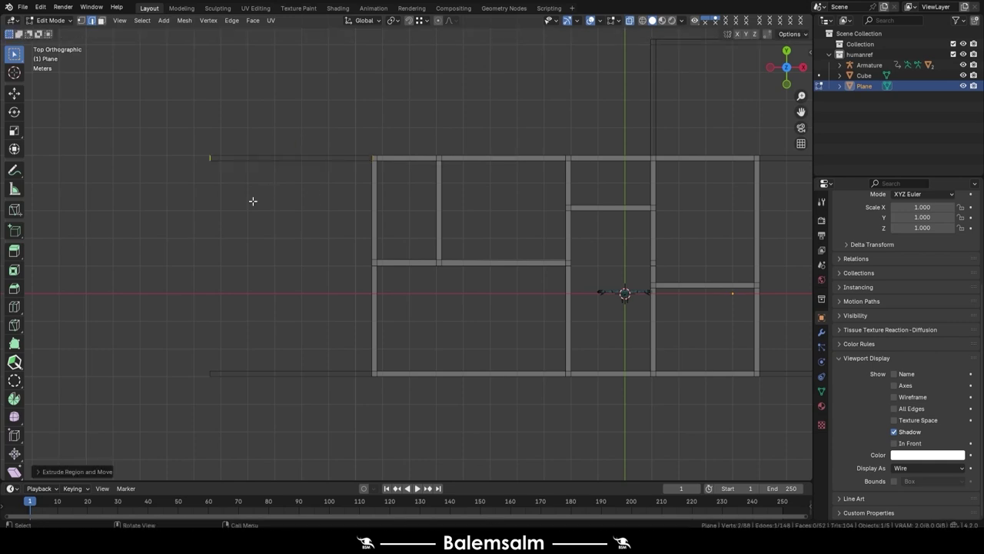
pyautogui.write('ex-3')
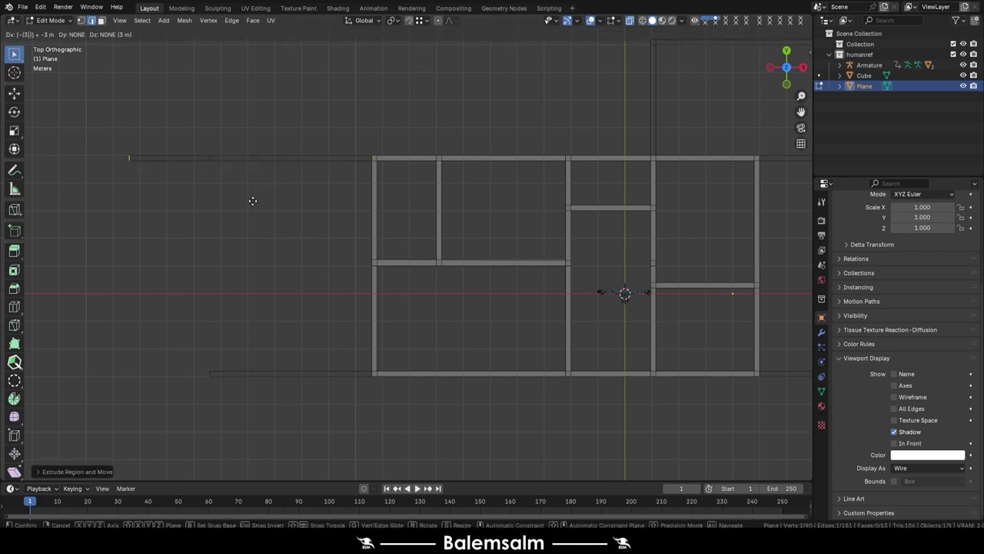
pyautogui.press('BackSpace')
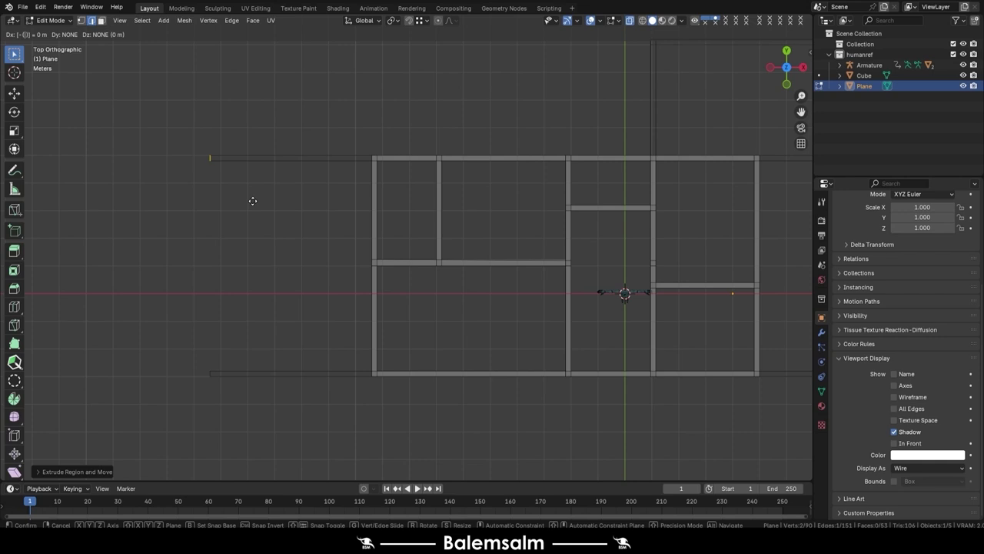
pyautogui.write('2.5')
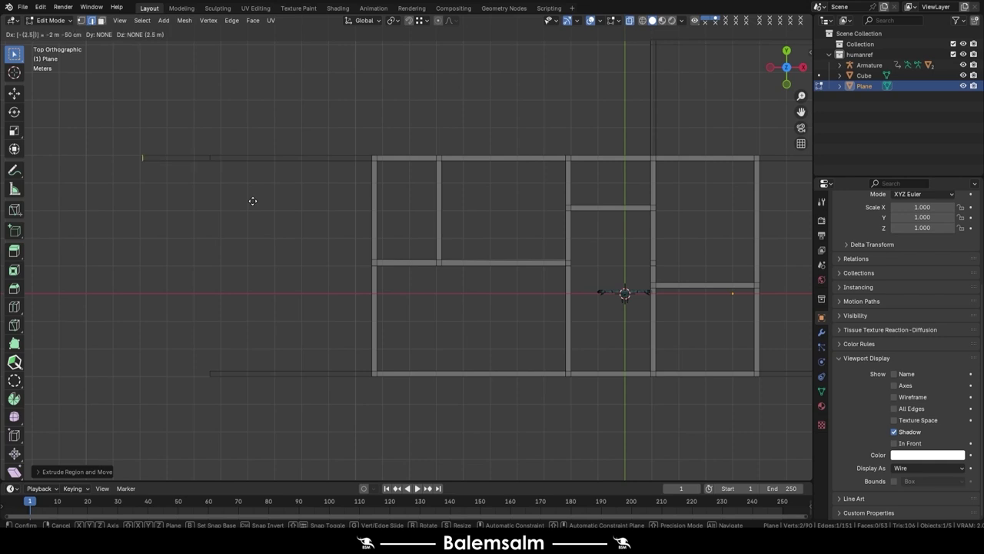
pyautogui.press('BackSpace')
pyautogui.press('BackSpace')
pyautogui.press('BackSpace')
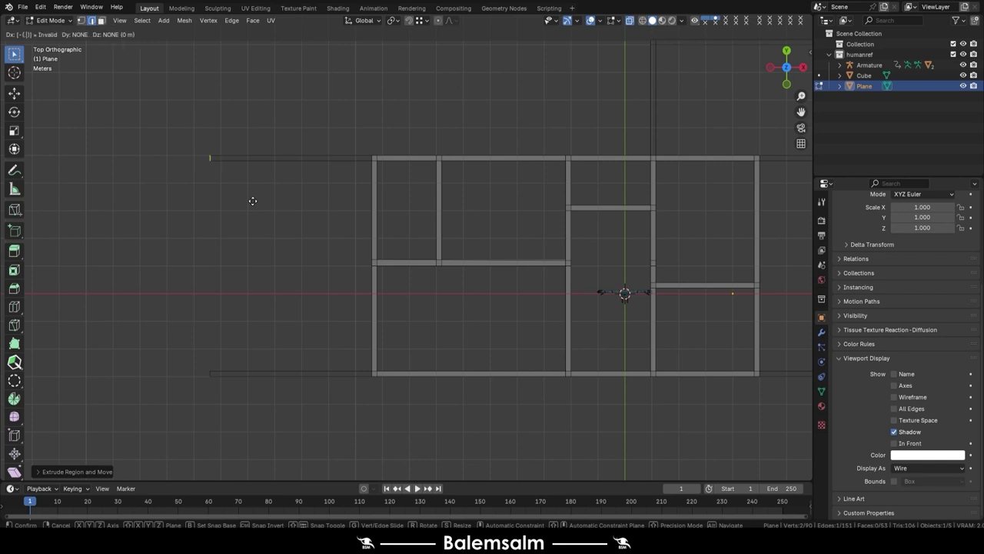
pyautogui.press('BackSpace')
pyautogui.press('Return')
# Extrude the lower-left end 0.2 m further left and bridge the two left edges into a face
pyautogui.moveTo(212, 322); pyautogui.dragTo(192, 389)
pyautogui.write('ex-.2')
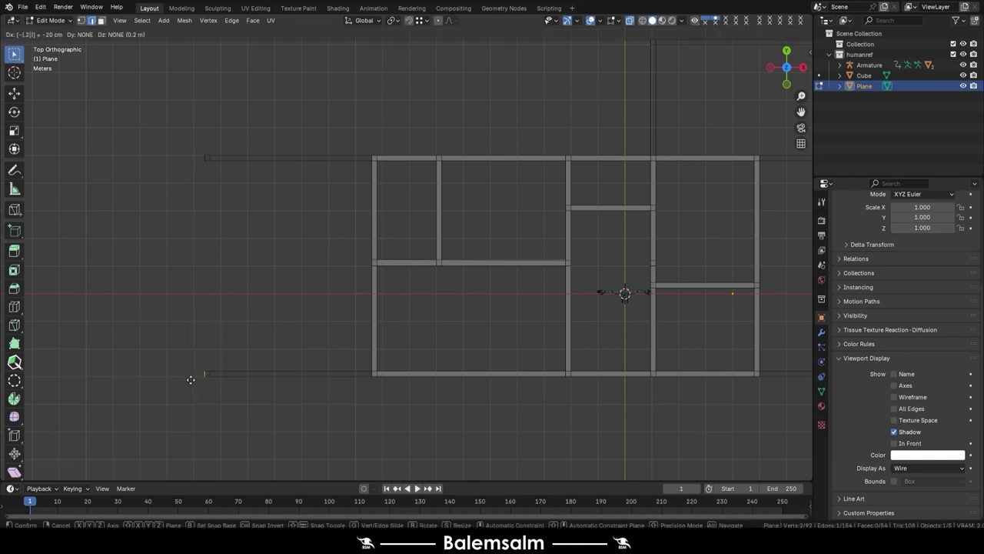
pyautogui.press('Return')
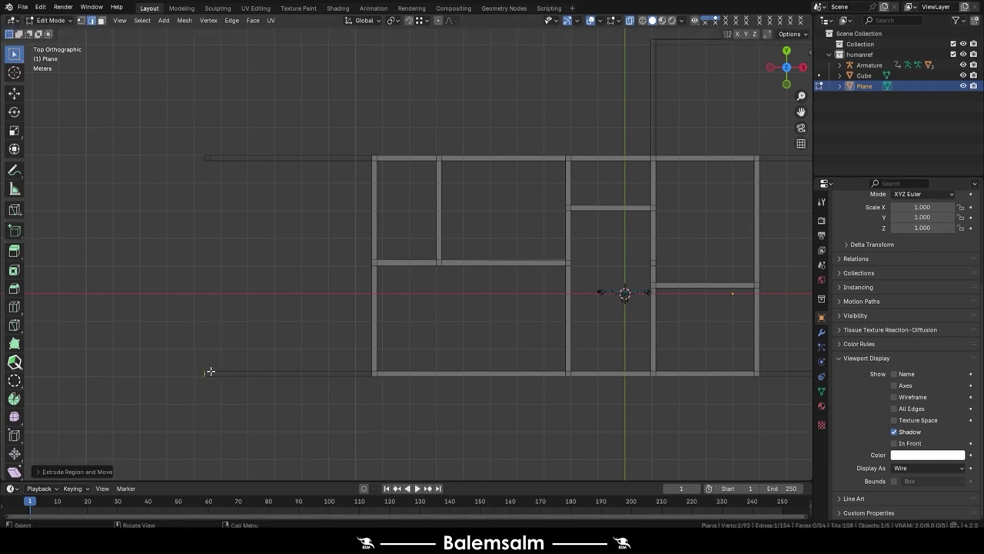
pyautogui.click(210, 372)
pyautogui.click(207, 372)
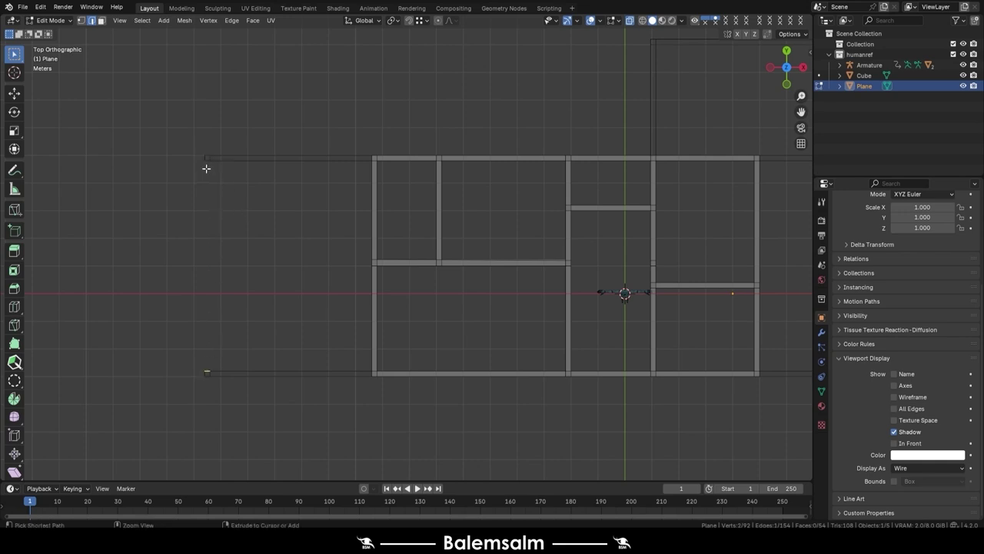
pyautogui.rightClick(266, 219)
pyautogui.click(269, 235)
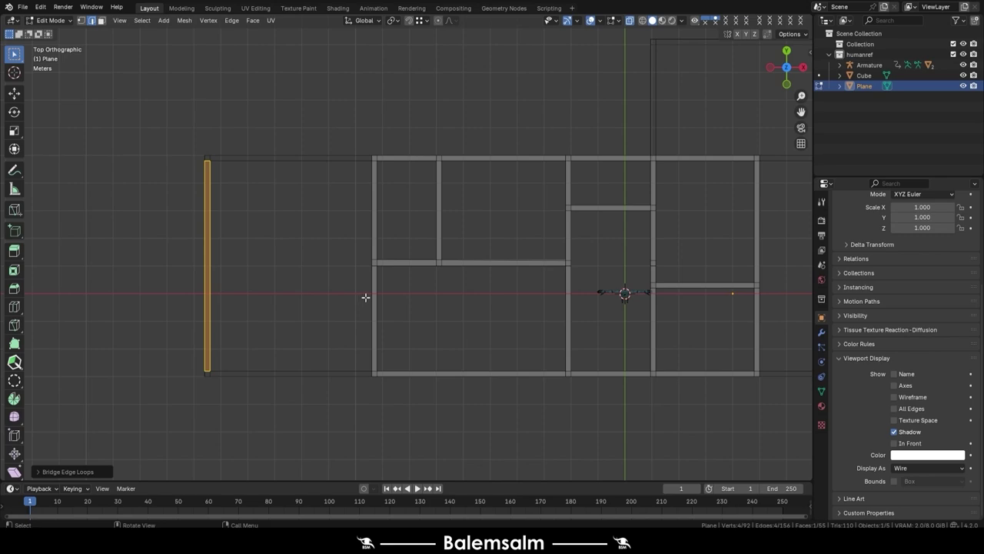
pyautogui.moveTo(359, 293)
pyautogui.mouseDown(button='middle')
pyautogui.moveTo(426, 191)
pyautogui.moveTo(378, 233)
pyautogui.moveTo(544, 290)
pyautogui.moveTo(421, 309)
pyautogui.moveTo(352, 308)
pyautogui.moveTo(365, 309)
pyautogui.mouseUp(button='middle')
pyautogui.click(419, 309)
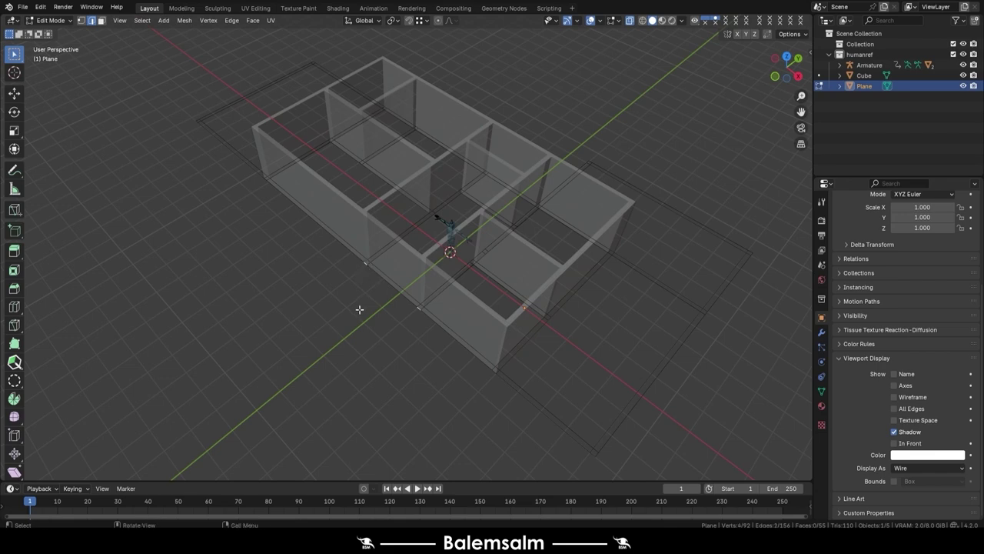
# Extrude the selected edge 2 m along Y, then a further 0.2 m along Y
pyautogui.write('e')
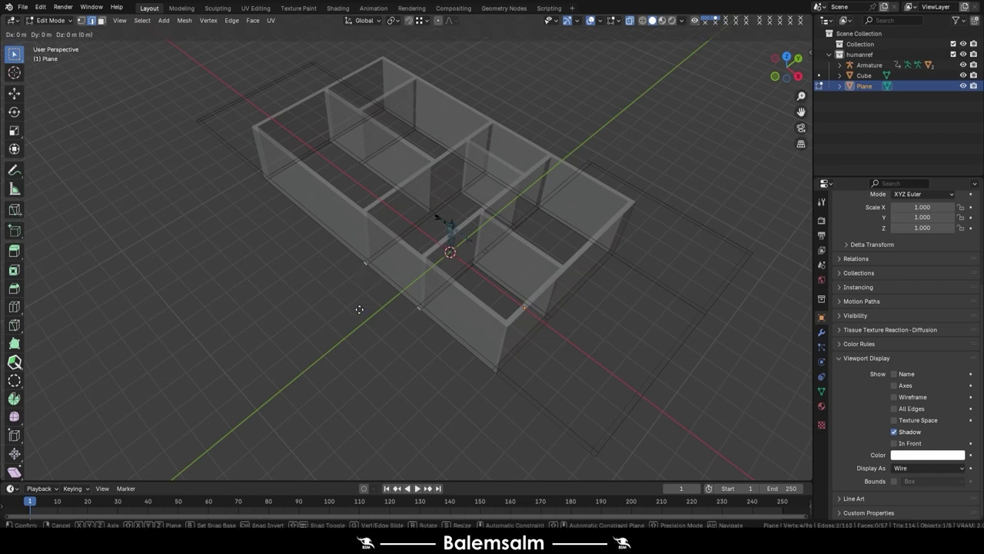
pyautogui.write('2y')
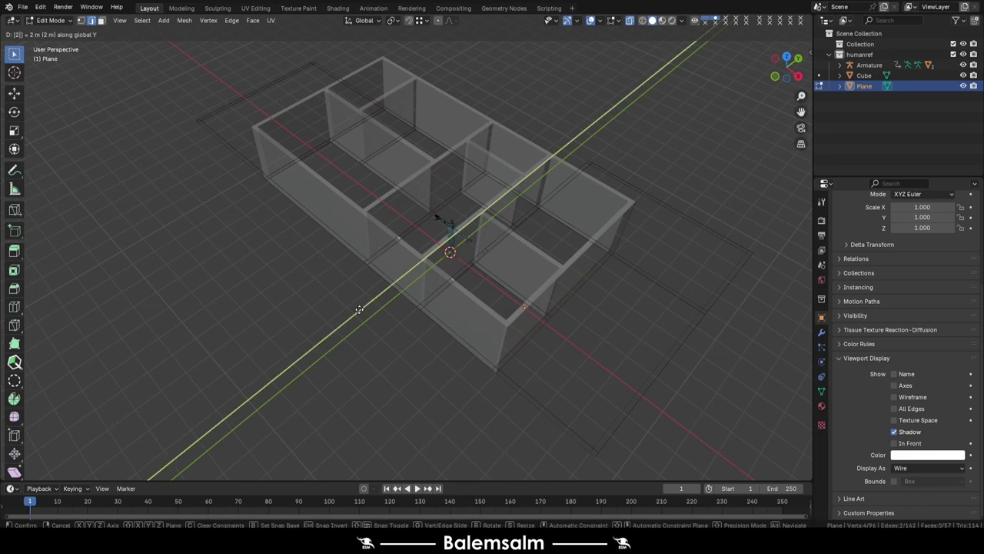
pyautogui.press('Return')
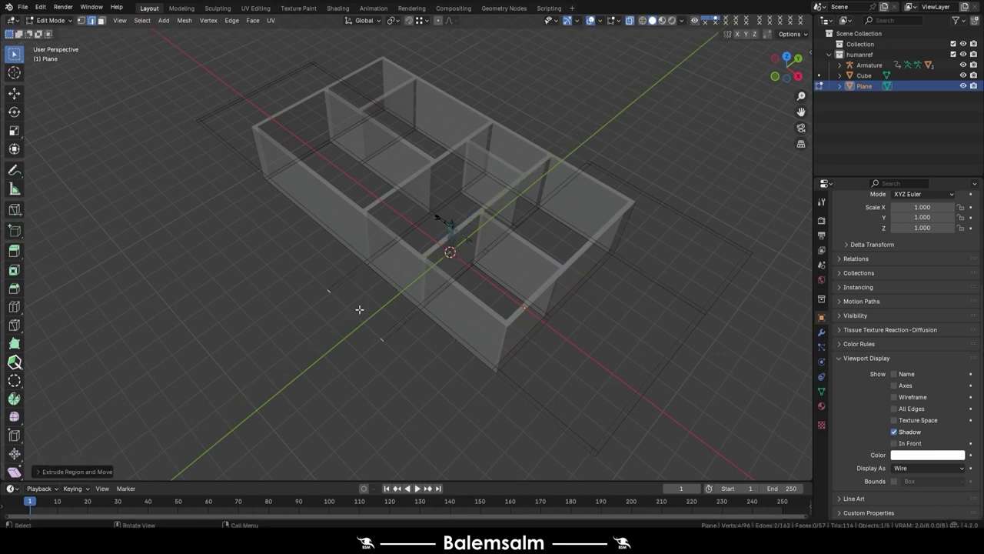
pyautogui.write('e')
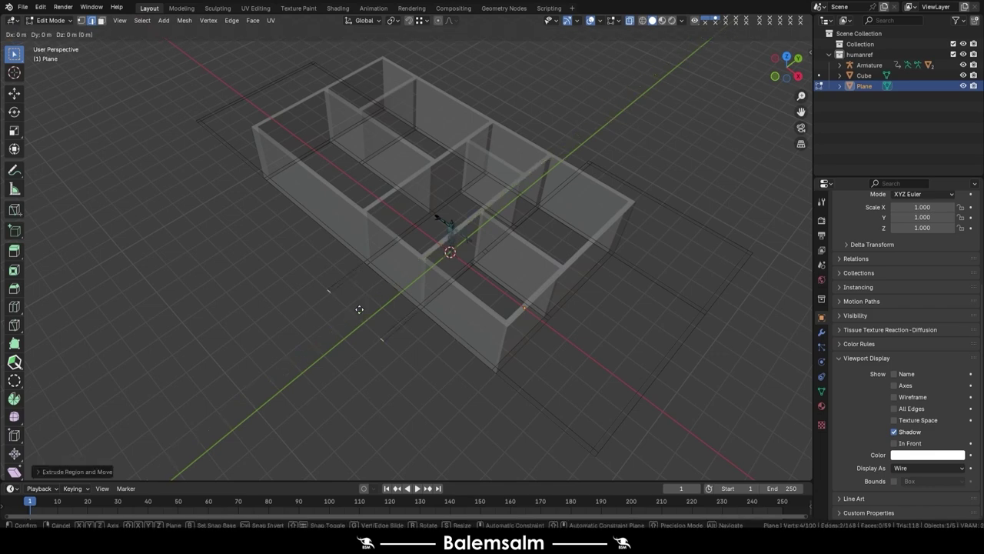
pyautogui.write('.2y')
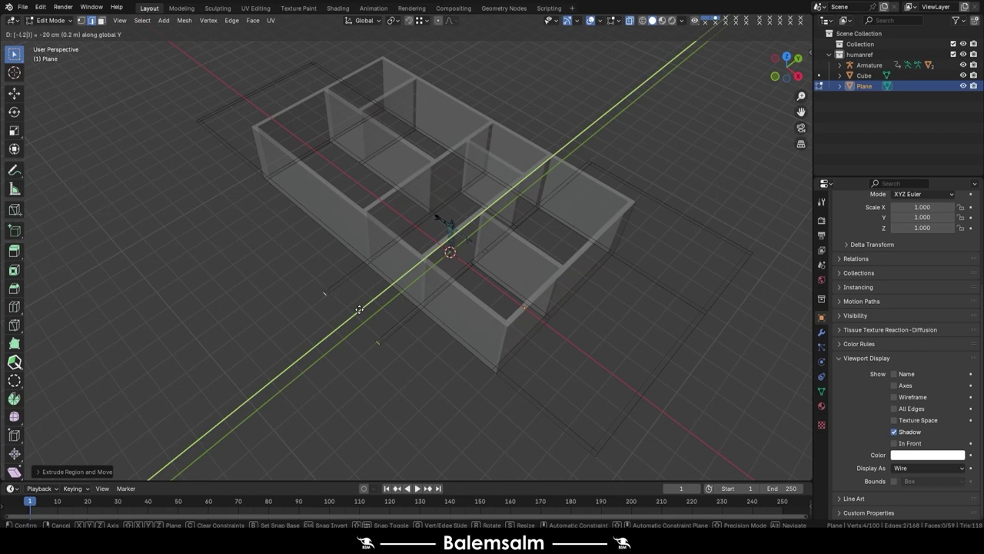
pyautogui.press('Return')
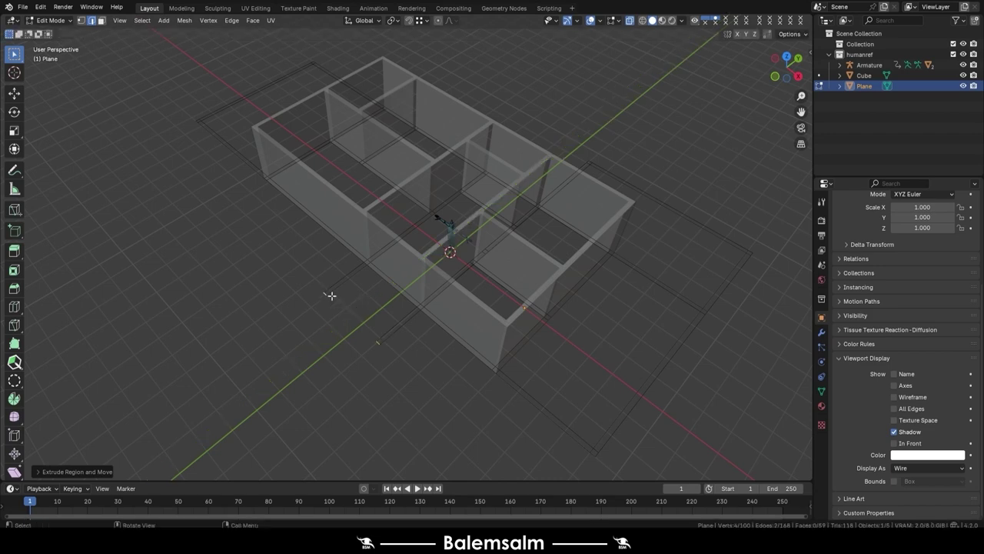
# Bridge the two new edges into a thin face and return to Object Mode
pyautogui.click(327, 293)
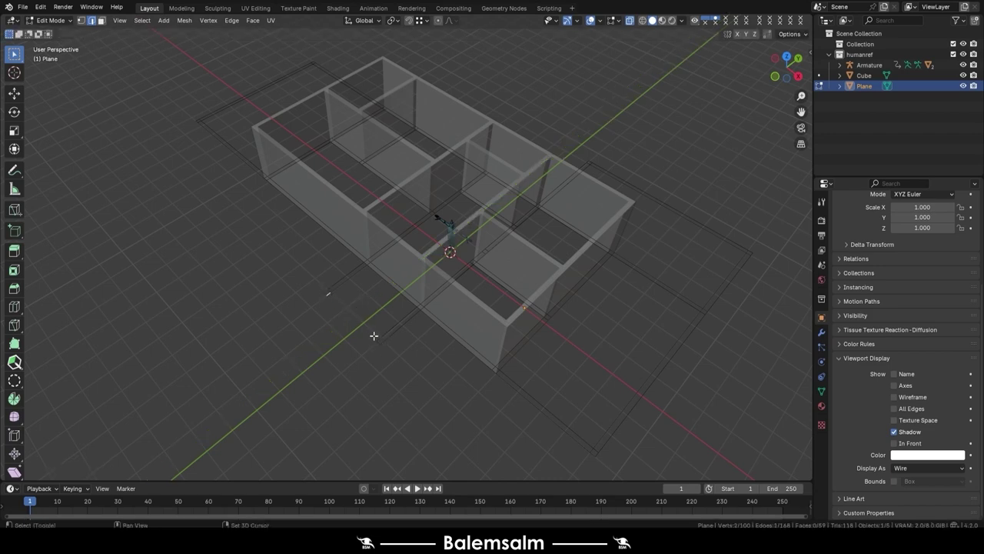
pyautogui.keyDown('shift'); pyautogui.click(374, 336); pyautogui.keyUp('shift')
pyautogui.rightClick(381, 305)
pyautogui.click(381, 305)
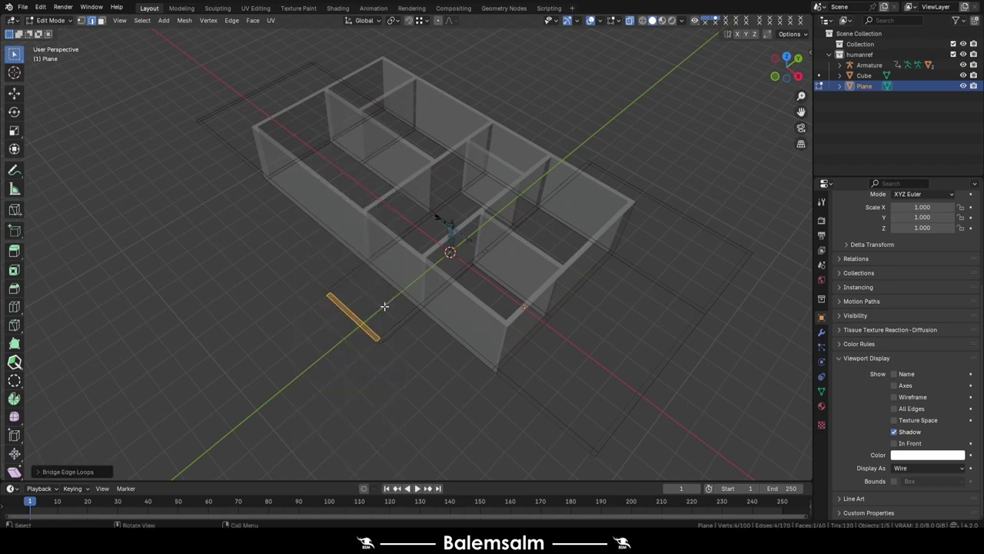
pyautogui.press('Tab')
pyautogui.click(454, 316)
pyautogui.moveTo(455, 321); pyautogui.dragTo(498, 316, button='middle')
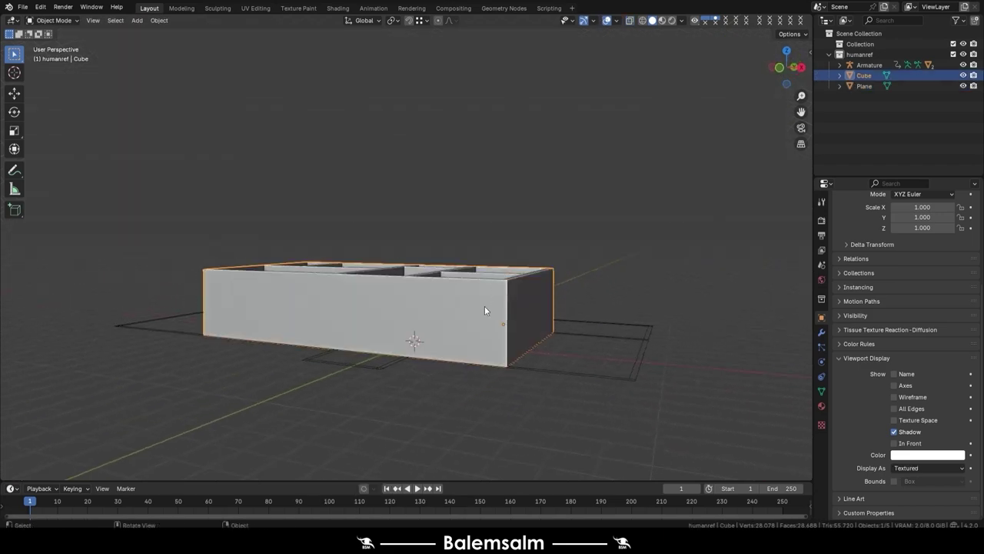
pyautogui.press('`')
pyautogui.click(409, 300)
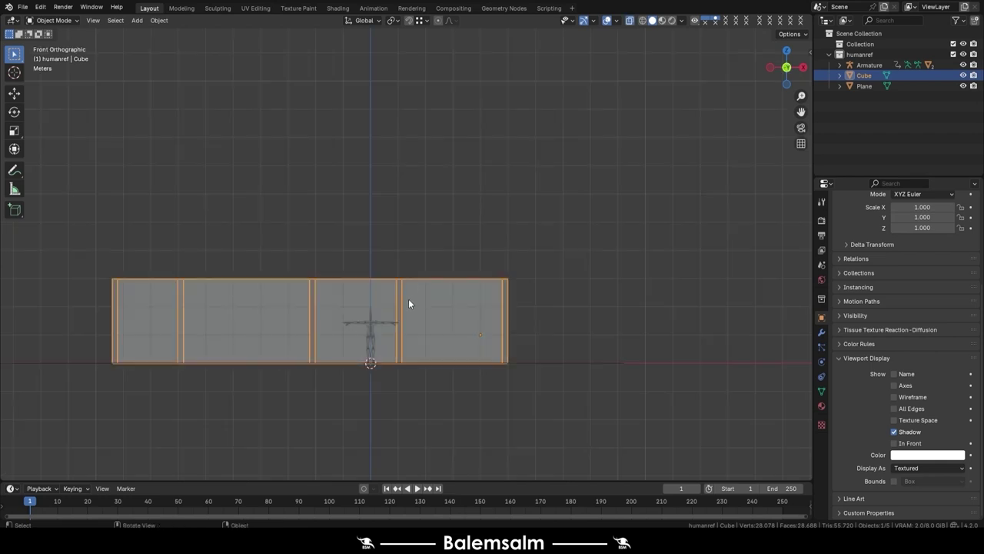
pyautogui.moveTo(343, 336); pyautogui.dragTo(342, 338)
pyautogui.scroll(3, 382, 331)
pyautogui.write('g')
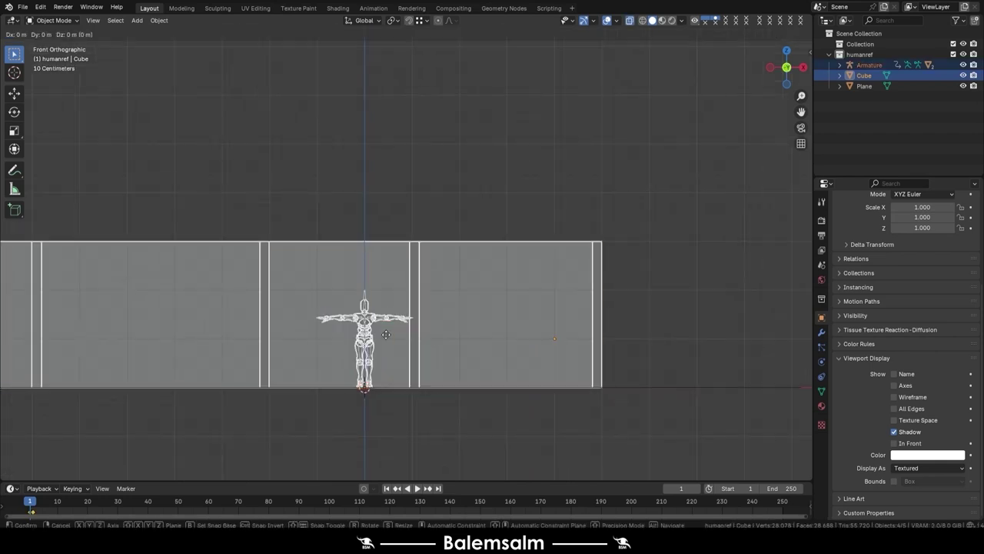
pyautogui.write('1')
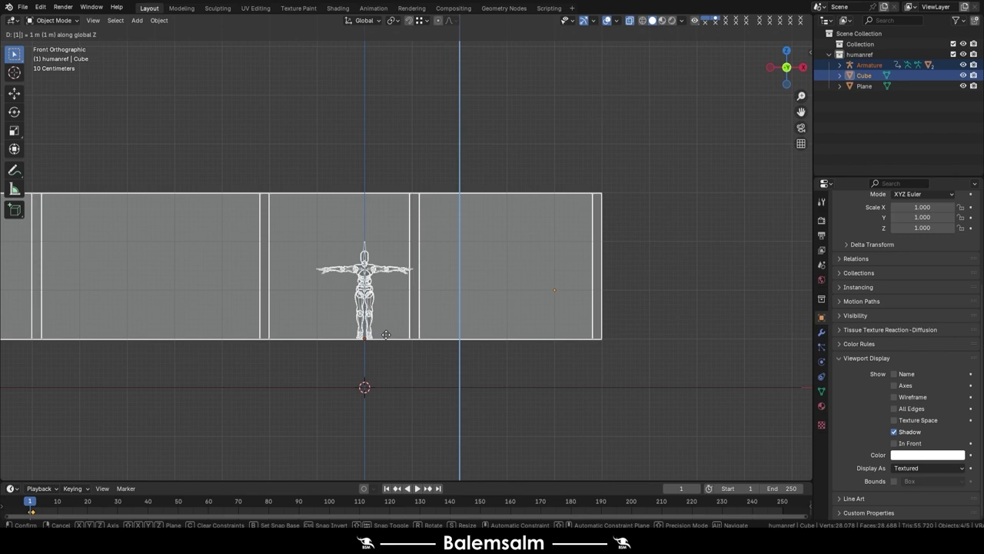
pyautogui.press('BackSpace')
pyautogui.press('Escape')
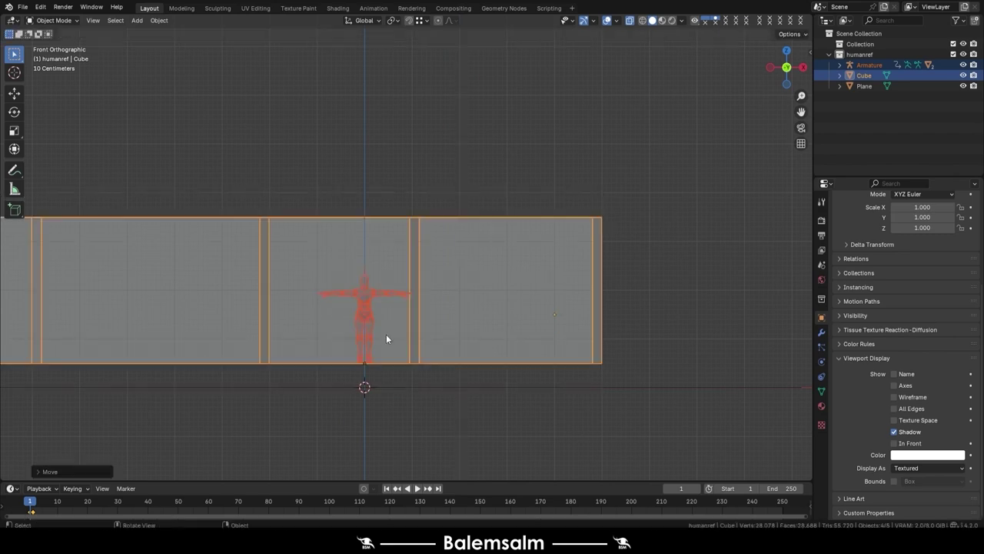
pyautogui.hotkey('alt', 'a')
pyautogui.moveTo(503, 350)
pyautogui.mouseDown(button='middle')
pyautogui.moveTo(484, 356)
pyautogui.moveTo(632, 381)
pyautogui.moveTo(467, 322)
pyautogui.moveTo(506, 328)
pyautogui.moveTo(493, 352)
pyautogui.moveTo(543, 346)
pyautogui.moveTo(421, 331)
pyautogui.moveTo(516, 357)
pyautogui.moveTo(557, 334)
pyautogui.mouseUp(button='middle')
# Add a new cube, switch to Front view, and edit it with X-ray on
pyautogui.hotkey('shift', 'a')
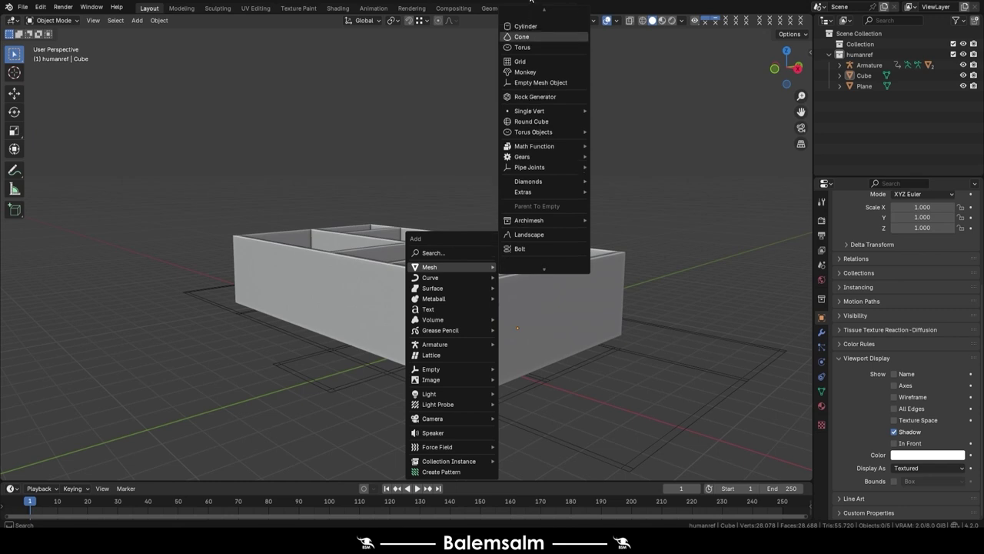
pyautogui.scroll(5, 530, 46)
pyautogui.click(521, 25)
pyautogui.moveTo(528, 71)
pyautogui.mouseDown(button='middle')
pyautogui.moveTo(485, 255)
pyautogui.moveTo(423, 301)
pyautogui.mouseUp(button='middle')
pyautogui.press('`')
pyautogui.click(340, 241)
pyautogui.press('Tab')
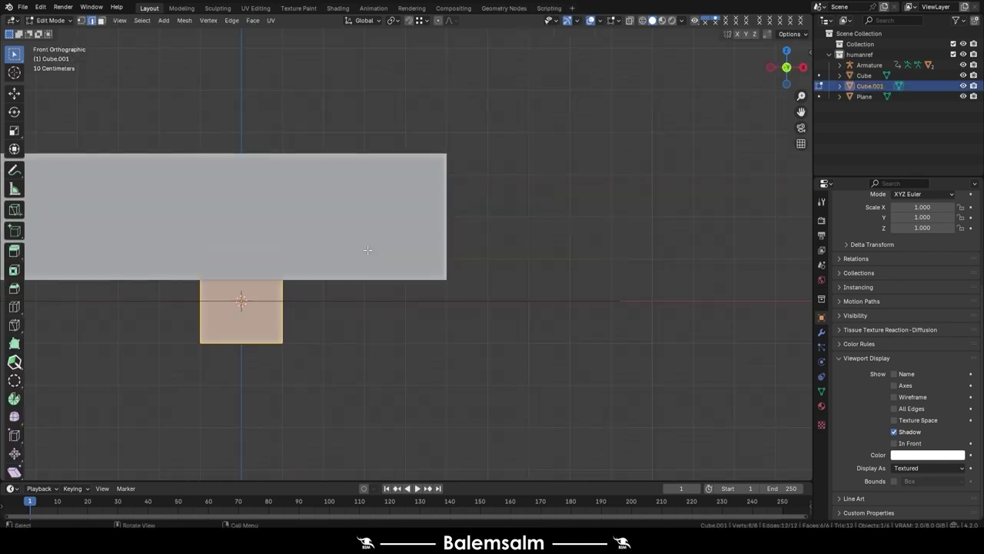
pyautogui.hotkey('alt', 'z')
# Flatten the cube into a thin slab at the walls' base by moving vertices along Z
pyautogui.moveTo(320, 241); pyautogui.dragTo(131, 285)
pyautogui.press('g')
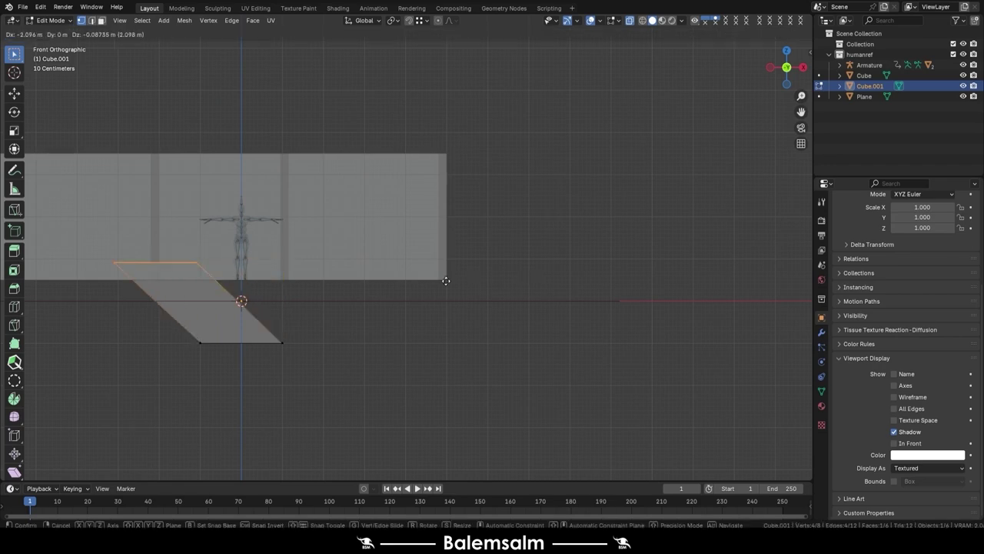
pyautogui.press('z')
pyautogui.click(363, 315)
pyautogui.moveTo(364, 315); pyautogui.dragTo(256, 355)
pyautogui.press('g')
pyautogui.press('z')
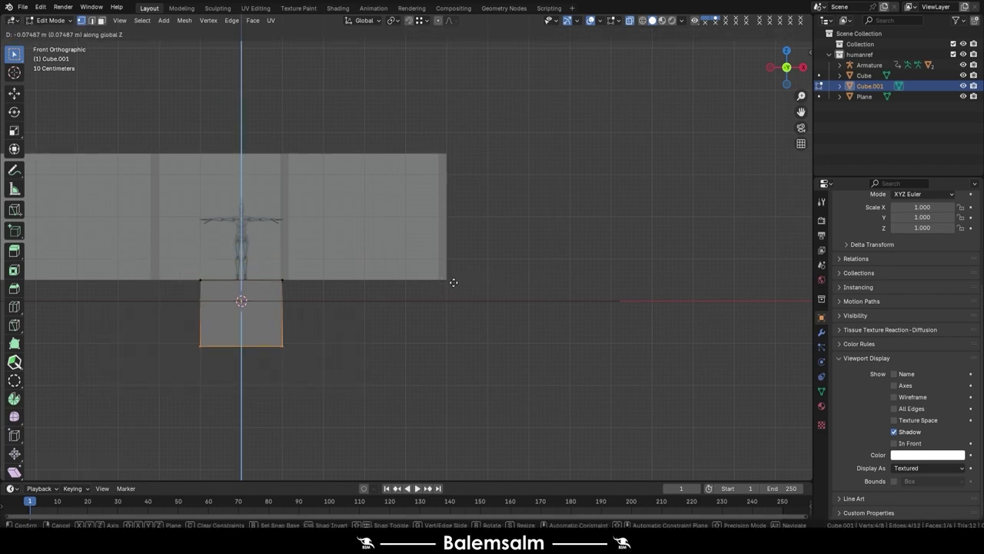
pyautogui.click(621, 302)
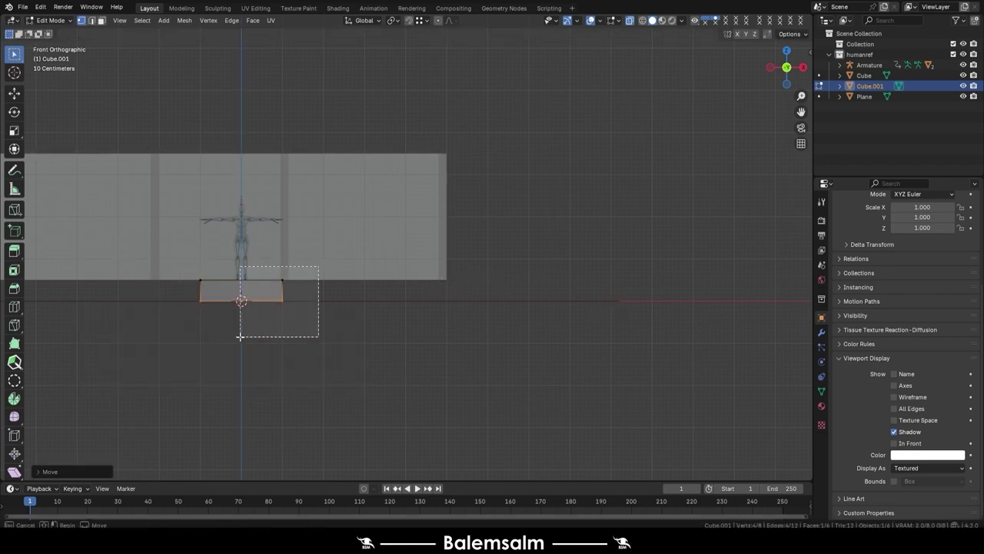
# Stretch the slab's right and left sides along X to the house's edges
pyautogui.moveTo(240, 336); pyautogui.dragTo(240, 336)
pyautogui.press('g')
pyautogui.press('x')
pyautogui.click(450, 281)
pyautogui.keyDown('shift'); pyautogui.moveTo(208, 234); pyautogui.dragTo(465, 210, button='middle'); pyautogui.keyUp('shift')
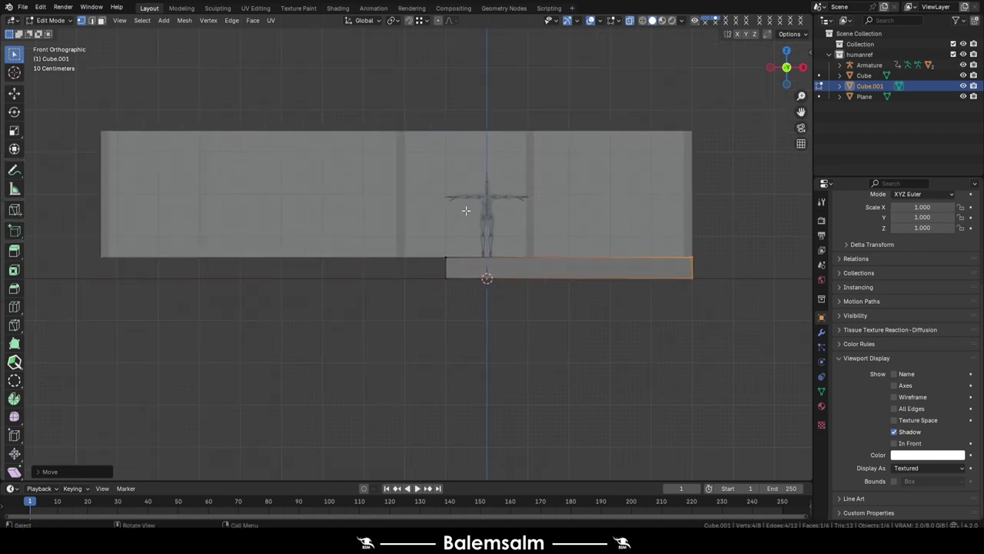
pyautogui.moveTo(465, 210); pyautogui.dragTo(431, 296)
pyautogui.press('g')
pyautogui.press('x')
pyautogui.click(103, 259)
pyautogui.moveTo(103, 259)
pyautogui.mouseDown(button='middle')
pyautogui.moveTo(517, 278)
pyautogui.moveTo(474, 301)
pyautogui.moveTo(429, 261)
pyautogui.mouseUp(button='middle')
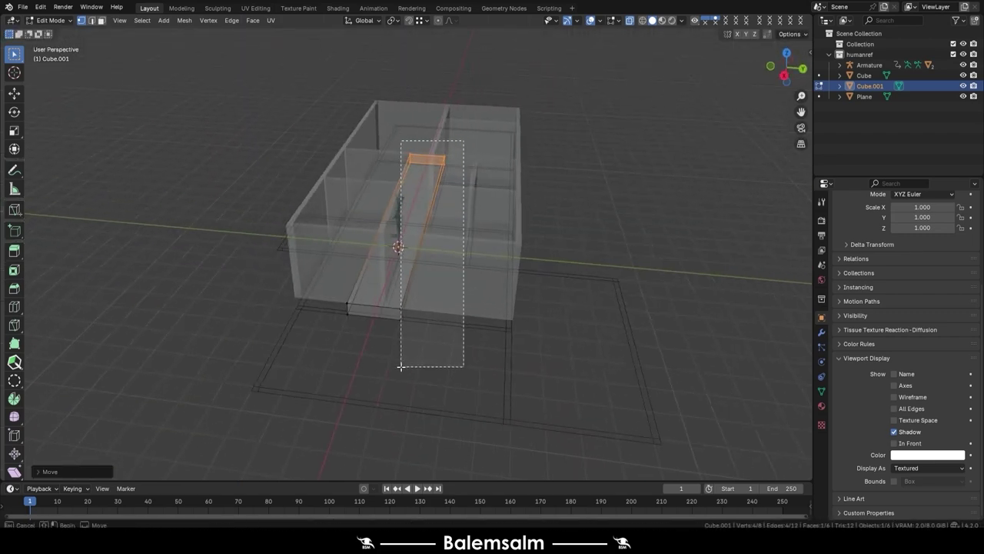
# Stretch the slab's far and near edges to the house's back and front walls
pyautogui.moveTo(401, 367); pyautogui.dragTo(430, 301)
pyautogui.press('g')
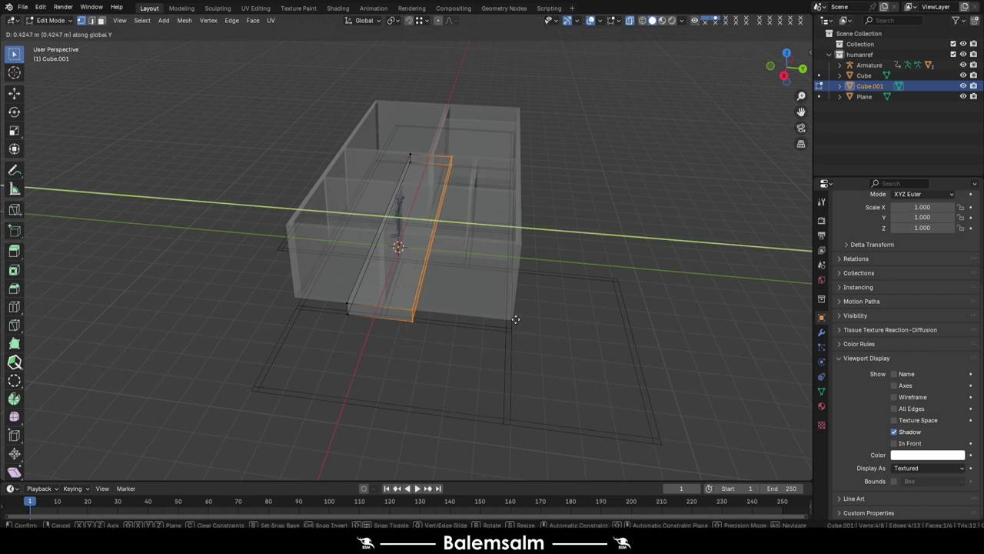
pyautogui.click(517, 316)
pyautogui.press('g')
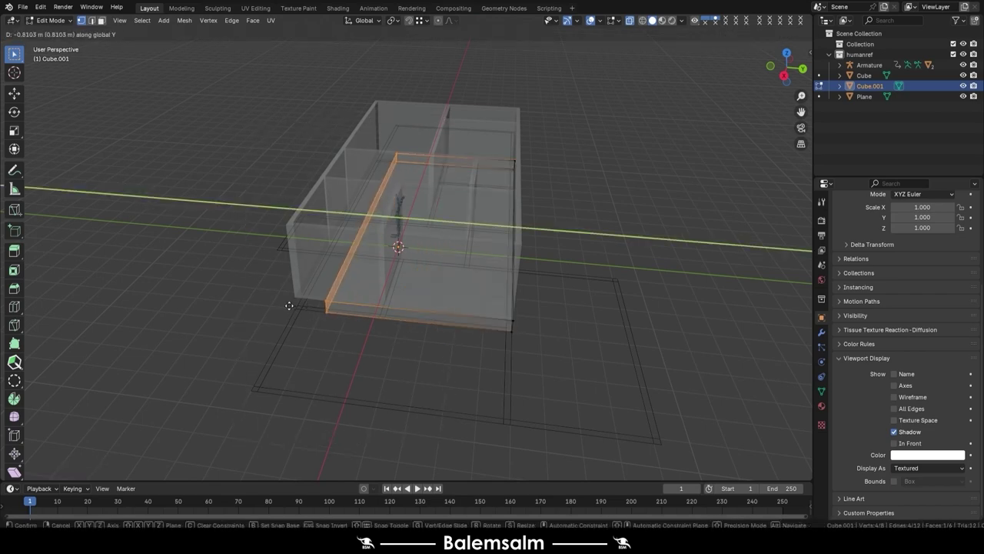
pyautogui.click(286, 305)
pyautogui.moveTo(286, 304)
pyautogui.mouseDown(button='middle')
pyautogui.moveTo(463, 303)
pyautogui.moveTo(561, 322)
pyautogui.moveTo(469, 307)
pyautogui.mouseUp(button='middle')
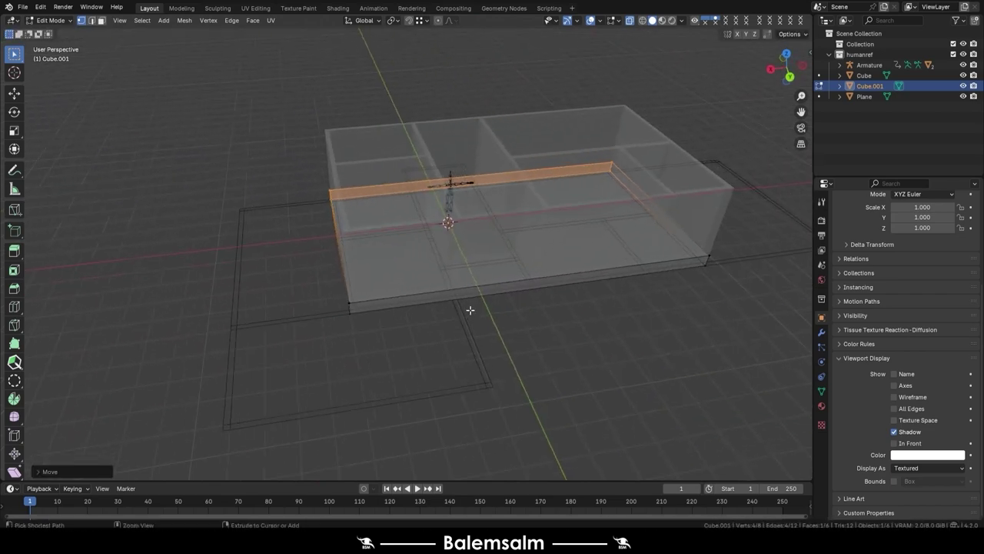
# Loop-cut near the slab's end and extrude the thin end face out beyond the house
pyautogui.hotkey('ctrl', 'r')
pyautogui.click(455, 291)
pyautogui.click(456, 296)
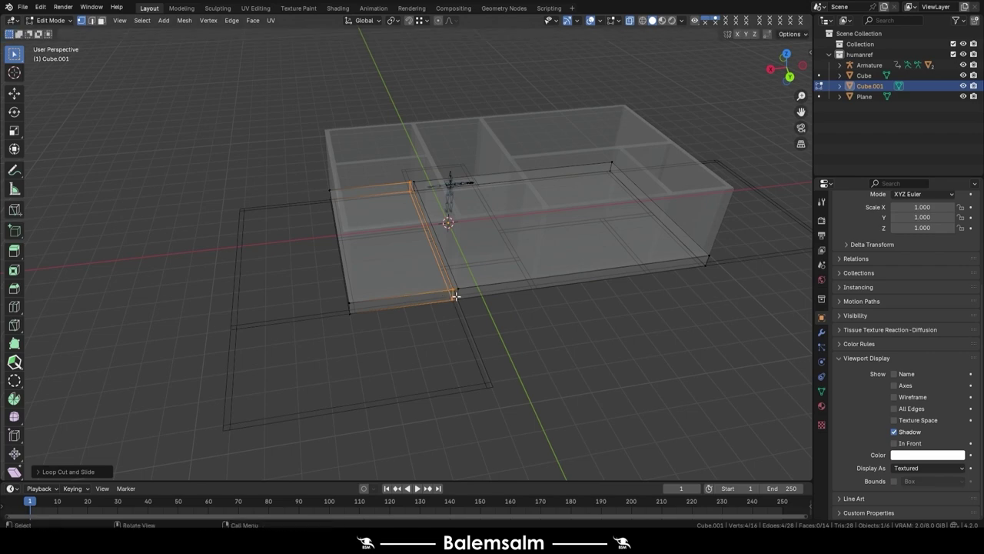
pyautogui.click(455, 296)
pyautogui.press('e')
pyautogui.rightClick(498, 386)
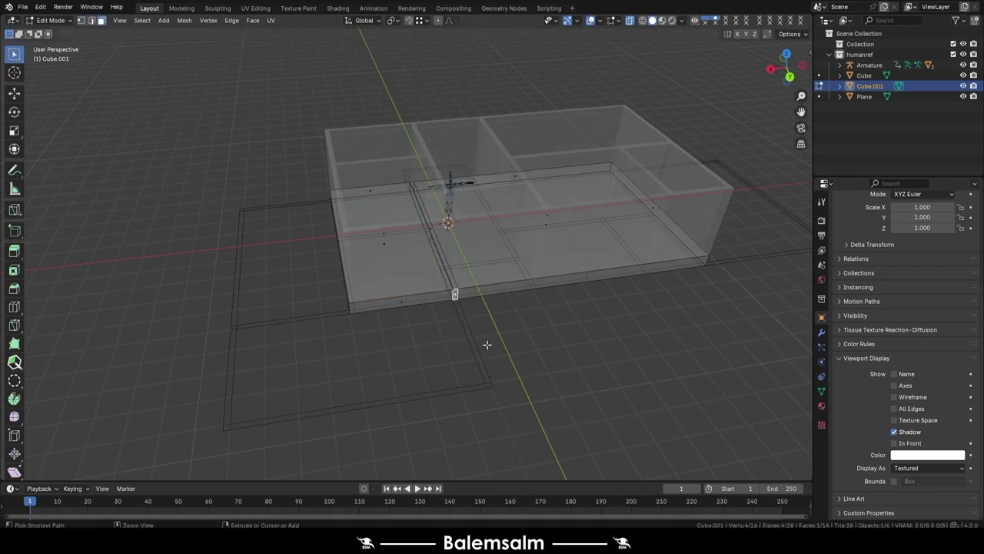
pyautogui.press('e')
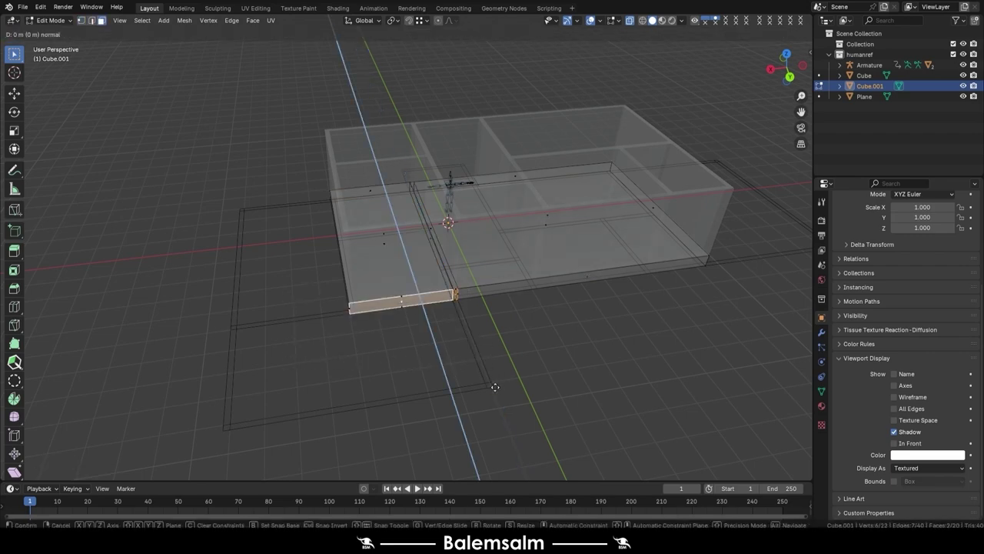
pyautogui.click(495, 387)
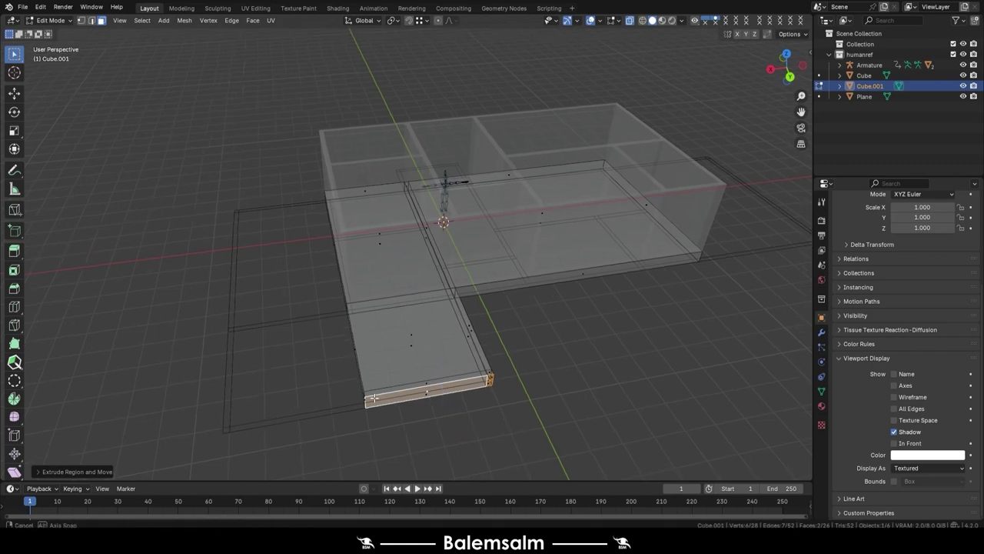
pyautogui.moveTo(495, 387); pyautogui.dragTo(500, 335, button='middle')
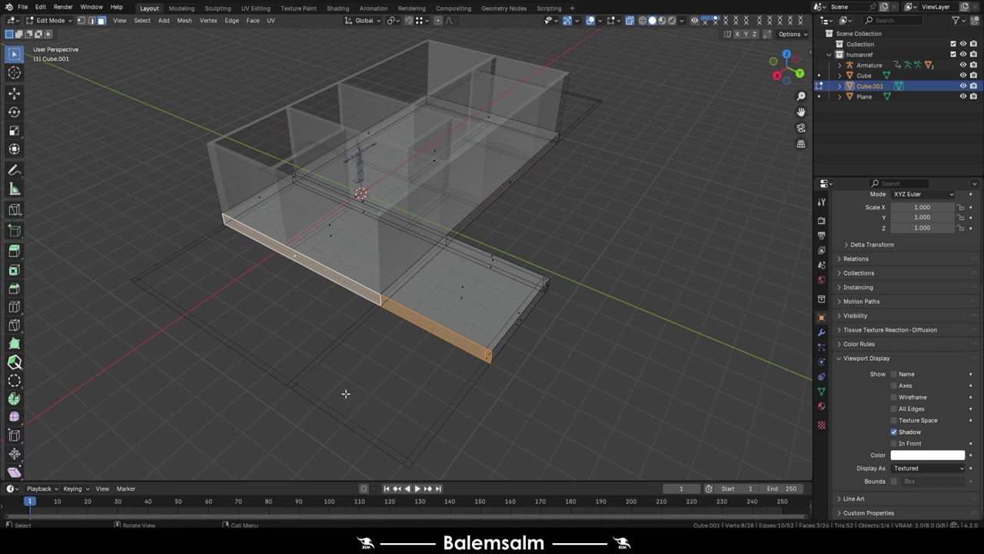
pyautogui.moveTo(346, 394)
pyautogui.mouseDown(button='middle')
pyautogui.moveTo(380, 314)
pyautogui.moveTo(455, 330)
pyautogui.mouseUp(button='middle')
# Extrude the slab's side face outward 4 m
pyautogui.press('e')
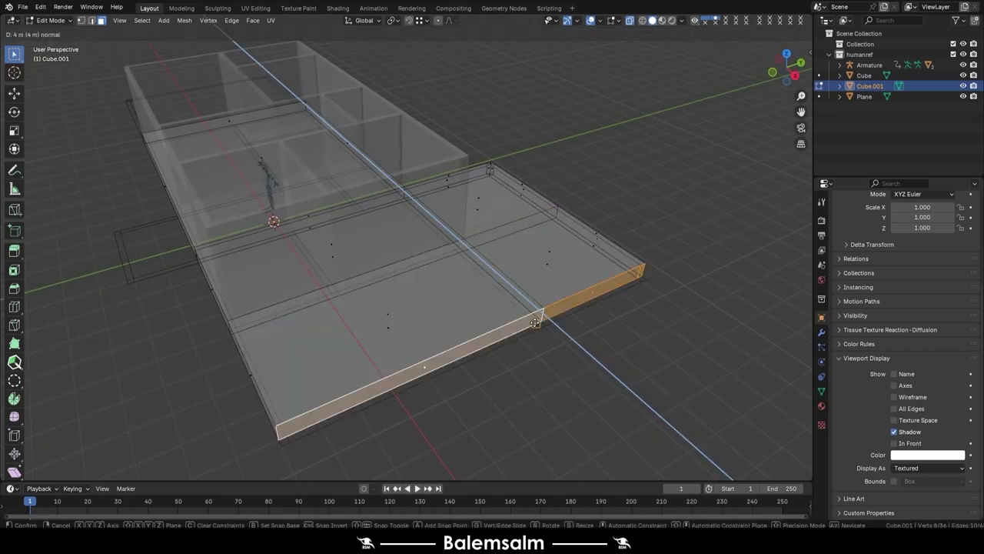
pyautogui.click(632, 299)
pyautogui.press('e')
pyautogui.rightClick(656, 276)
# Add two loop cuts across the slab, sliding the second toward the right
pyautogui.hotkey('ctrl', 'r')
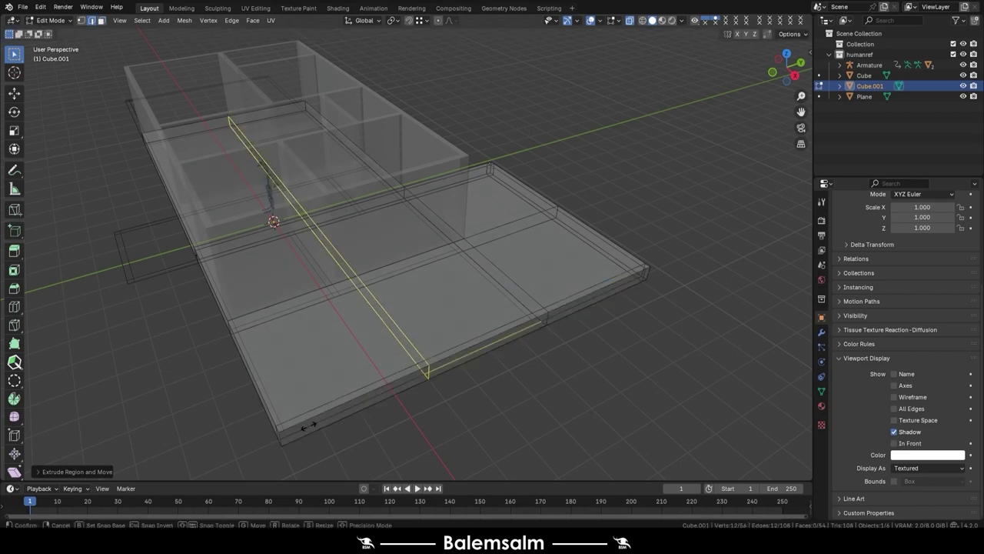
pyautogui.click(289, 439)
pyautogui.moveTo(336, 292); pyautogui.dragTo(366, 281, button='middle')
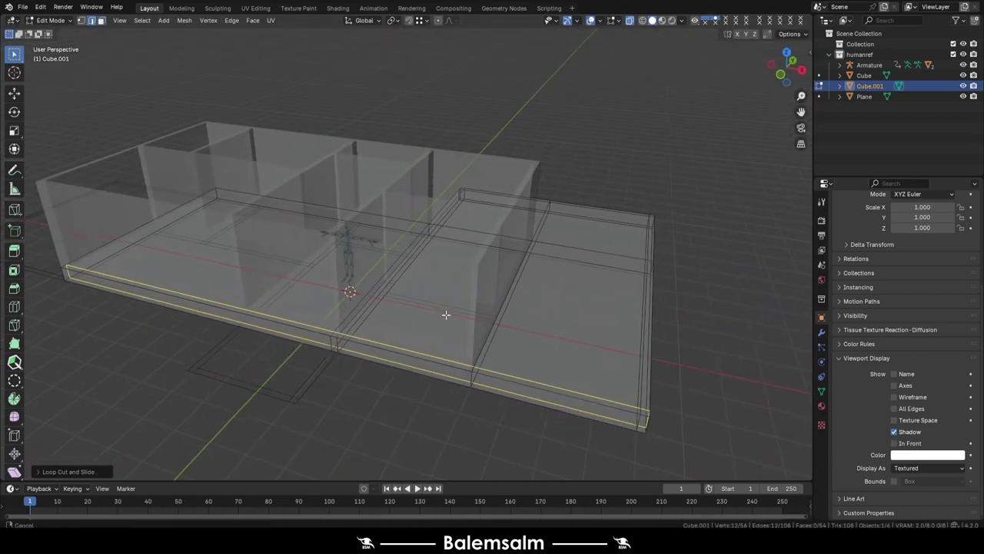
pyautogui.moveTo(366, 282); pyautogui.dragTo(459, 355, button='middle')
pyautogui.hotkey('ctrl', 'r')
pyautogui.moveTo(459, 355); pyautogui.dragTo(470, 358)
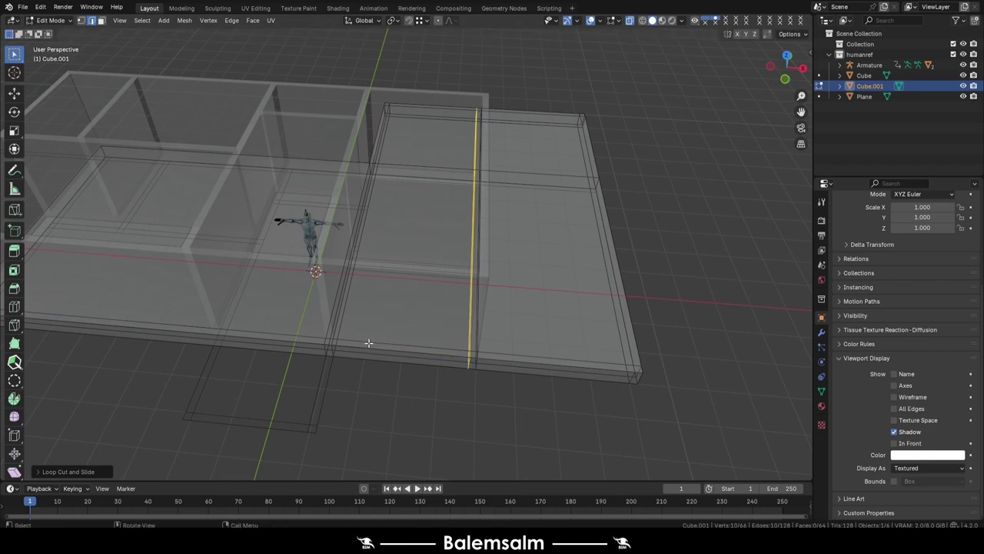
pyautogui.moveTo(343, 351)
pyautogui.mouseDown(button='middle')
pyautogui.moveTo(333, 386)
pyautogui.moveTo(322, 285)
pyautogui.mouseUp(button='middle')
# Add another loop cut across the slab and slide it into line with the step outline
pyautogui.press('Tab')
pyautogui.hotkey('alt', 'z')
pyautogui.press('Tab')
pyautogui.hotkey('alt', 'z')
pyautogui.hotkey('ctrl', 'r')
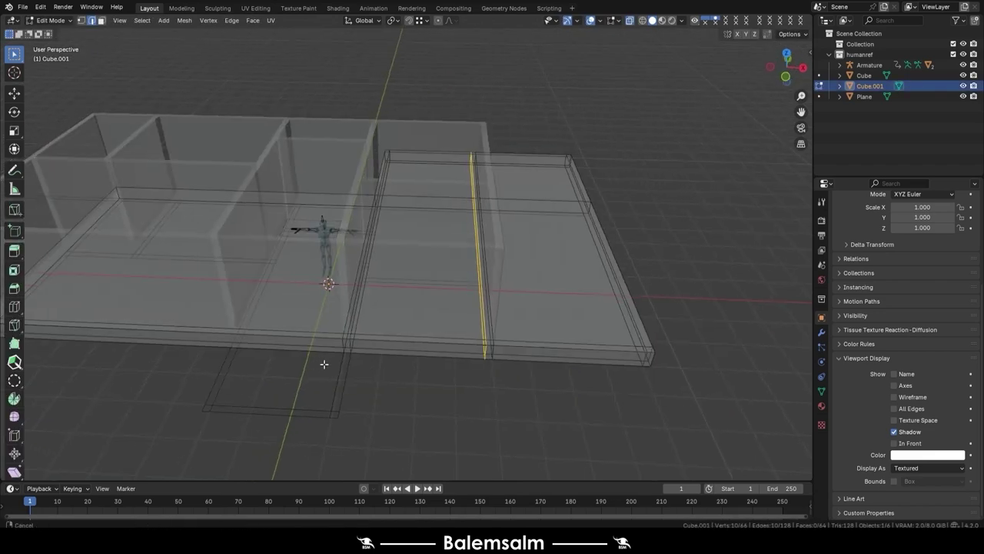
pyautogui.click(328, 381)
pyautogui.press('g')
pyautogui.press('g')
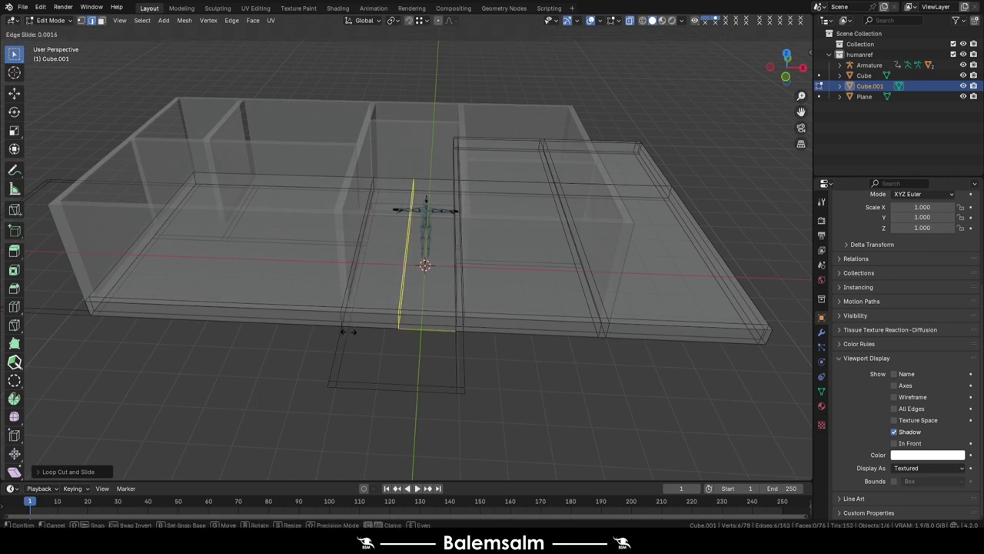
pyautogui.click(336, 381)
# Switch to vertex selection, clear the selection and turn X-ray off for solid display
pyautogui.press('1')
pyautogui.click(418, 314)
pyautogui.hotkey('alt', 'z')
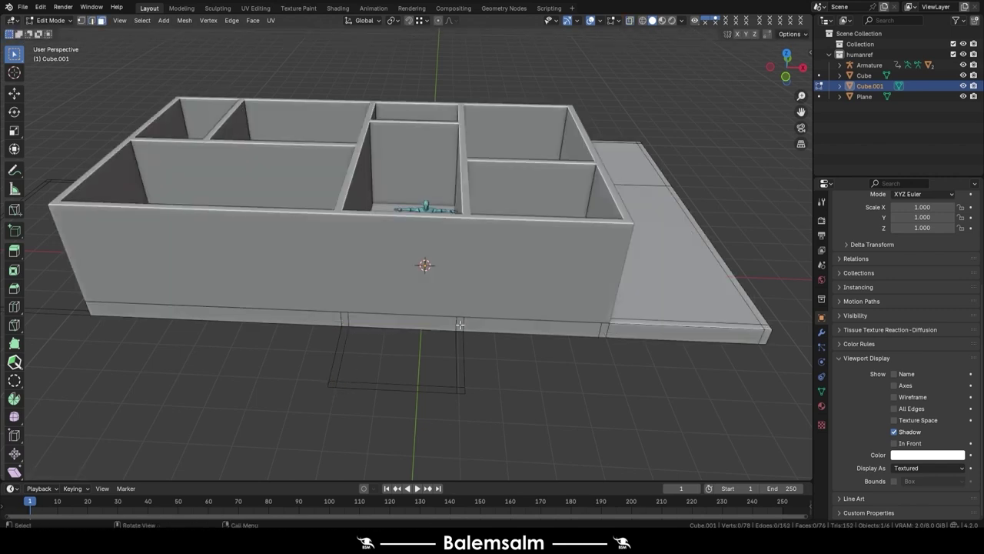
pyautogui.press('z')
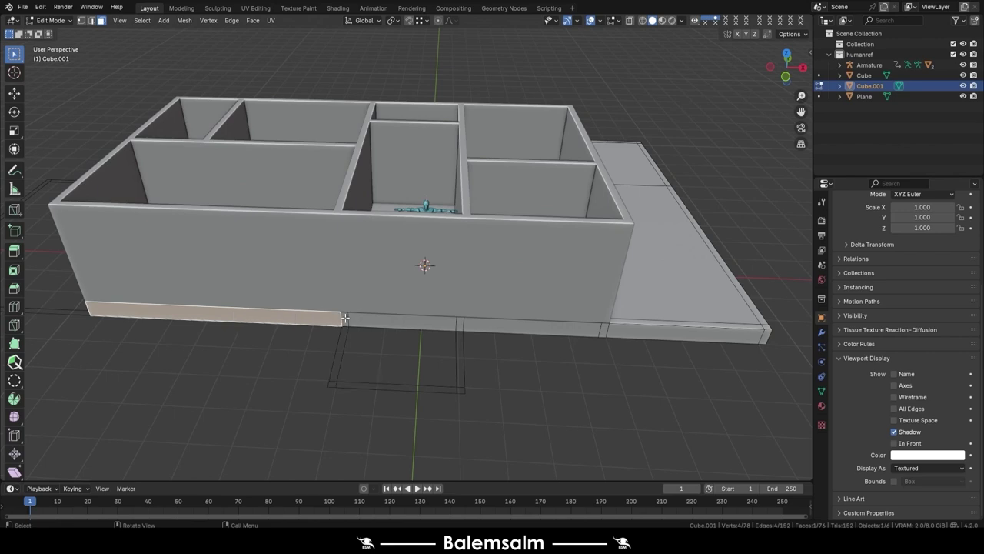
pyautogui.moveTo(467, 330)
pyautogui.mouseDown(button='middle')
pyautogui.moveTo(428, 347)
pyautogui.moveTo(436, 334)
pyautogui.mouseUp(button='middle')
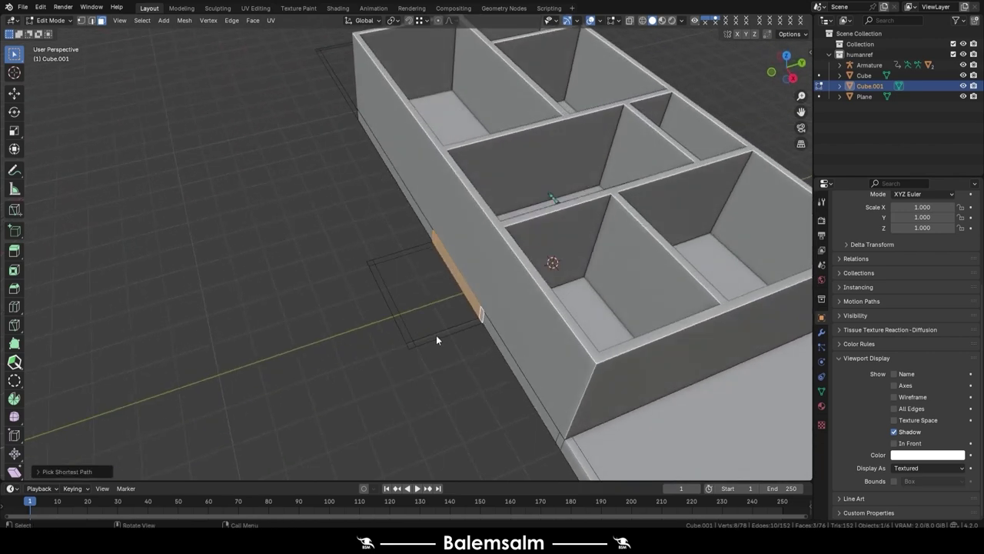
pyautogui.hotkey('ctrl', 'r')
pyautogui.press('Escape')
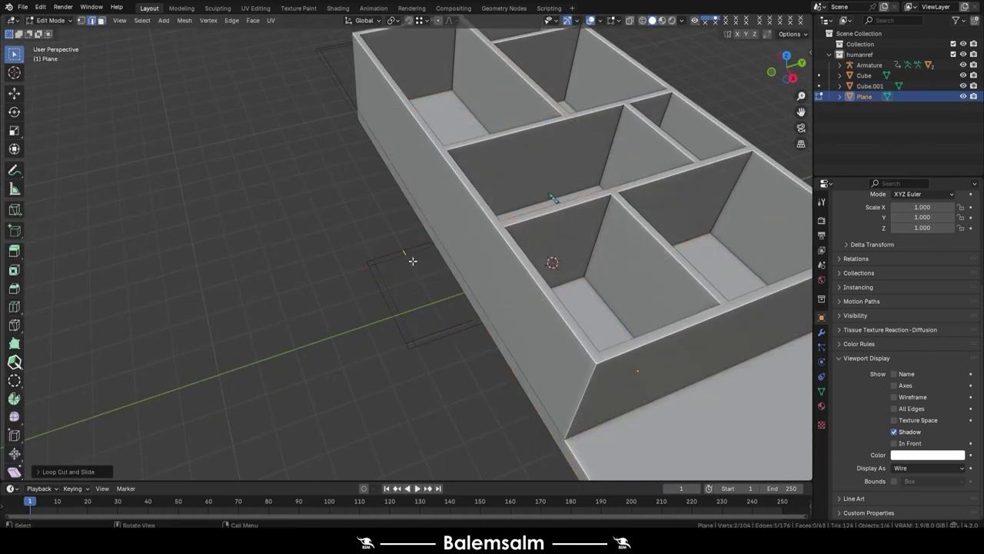
# Return to Object Mode, switch to Top view and select the armature figure
pyautogui.press('Tab')
pyautogui.moveTo(490, 222); pyautogui.dragTo(533, 251, button='middle')
pyautogui.press('`')
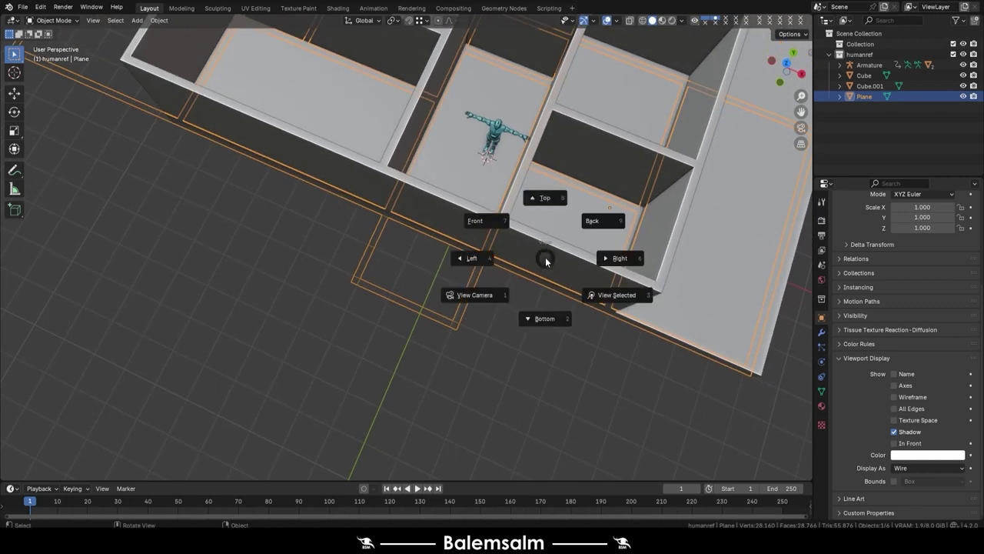
pyautogui.click(535, 202)
pyautogui.click(457, 52)
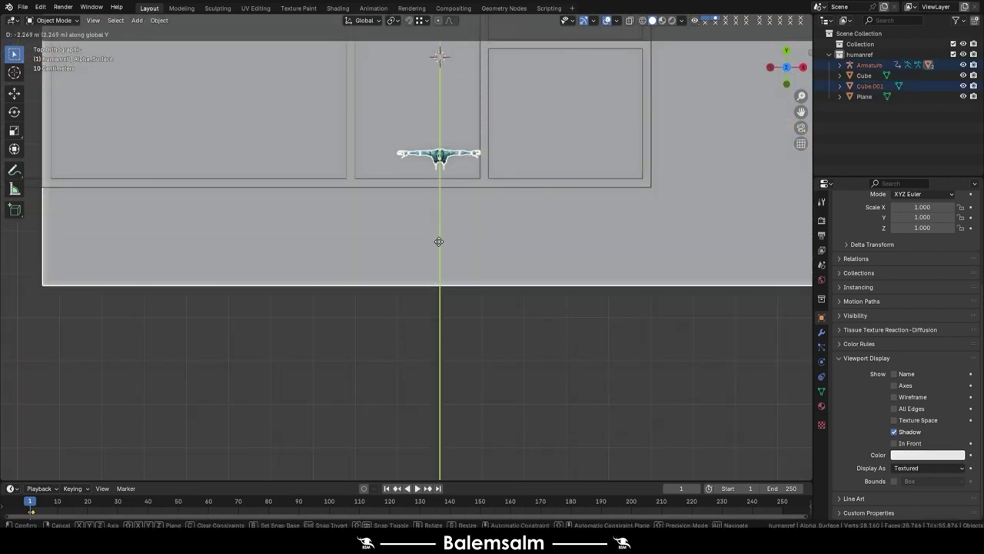
# Move the armature figure along Y to stand in front of the house
pyautogui.press('Escape')
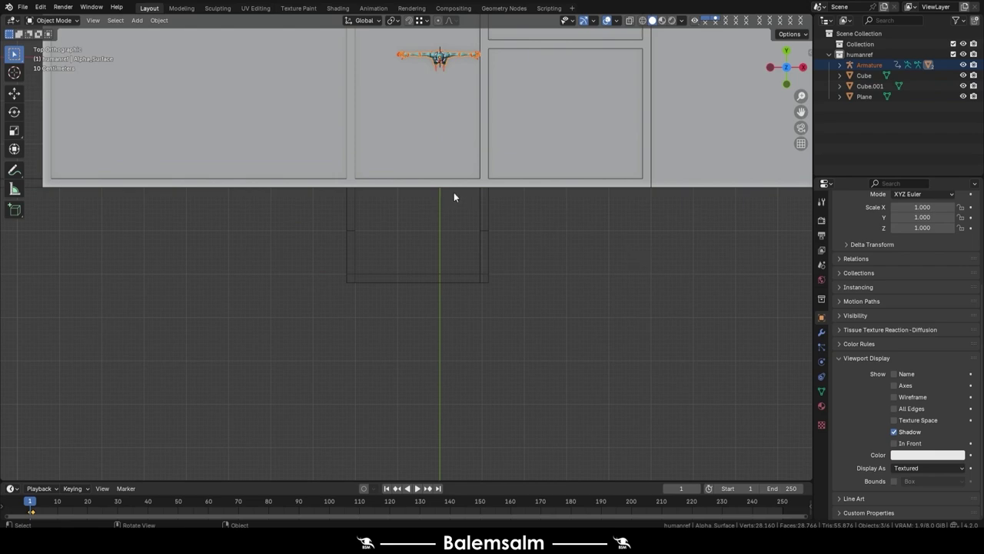
pyautogui.press('g')
pyautogui.press('y')
pyautogui.click(453, 343)
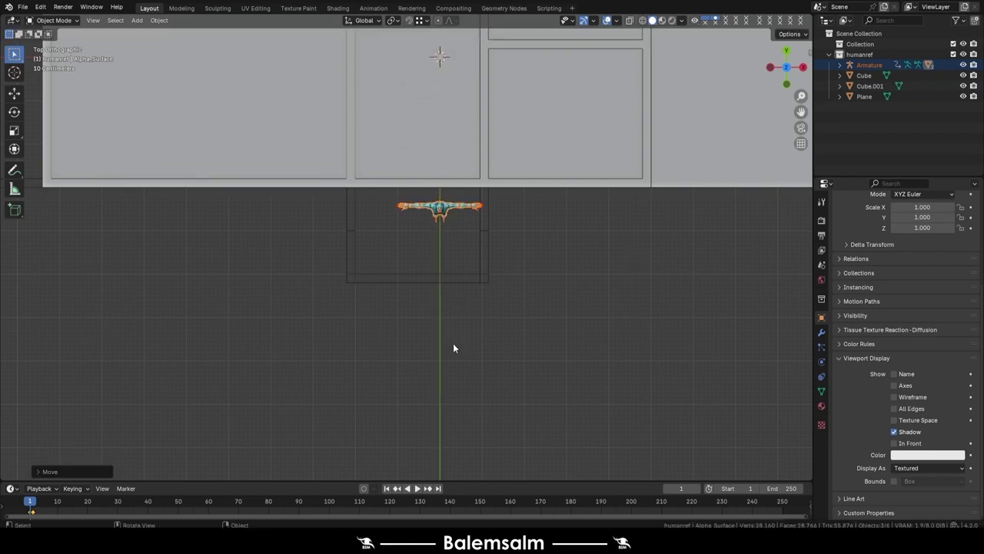
pyautogui.press('g')
pyautogui.press('x')
pyautogui.press('Escape')
pyautogui.moveTo(463, 297)
pyautogui.mouseDown(button='middle')
pyautogui.moveTo(409, 172)
pyautogui.moveTo(500, 216)
pyautogui.moveTo(546, 274)
pyautogui.moveTo(540, 310)
pyautogui.moveTo(475, 303)
pyautogui.mouseUp(button='middle')
# Edit the walls mesh and select the base face in line with the step outline
pyautogui.scroll(5, 407, 190)
pyautogui.scroll(4, 546, 273)
pyautogui.click(447, 320)
pyautogui.press('Tab')
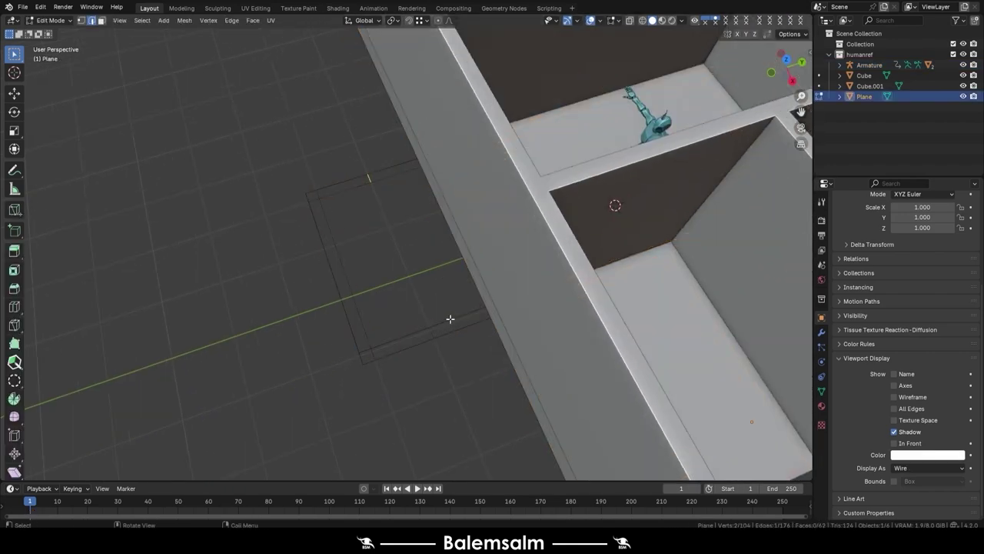
pyautogui.press('Tab')
pyautogui.click(481, 277)
pyautogui.press('Tab')
pyautogui.click(479, 282)
pyautogui.moveTo(479, 281); pyautogui.dragTo(489, 282, button='middle')
pyautogui.scroll(3, 489, 282)
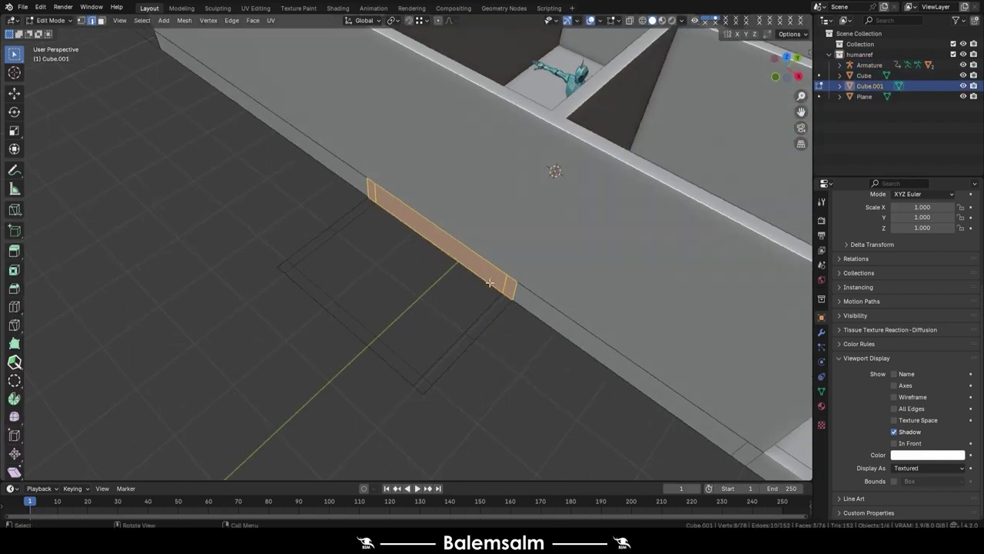
# Extrude the base face 0.2 m into an entry step and return to Object Mode
pyautogui.press('e')
pyautogui.click(466, 324)
pyautogui.write('e')
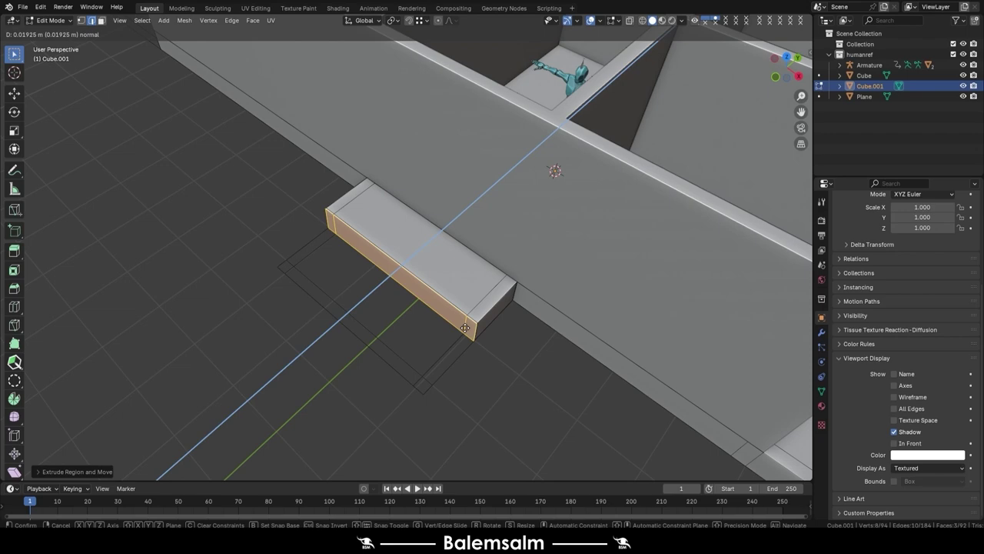
pyautogui.write('.2')
pyautogui.press('Return')
pyautogui.press('Tab')
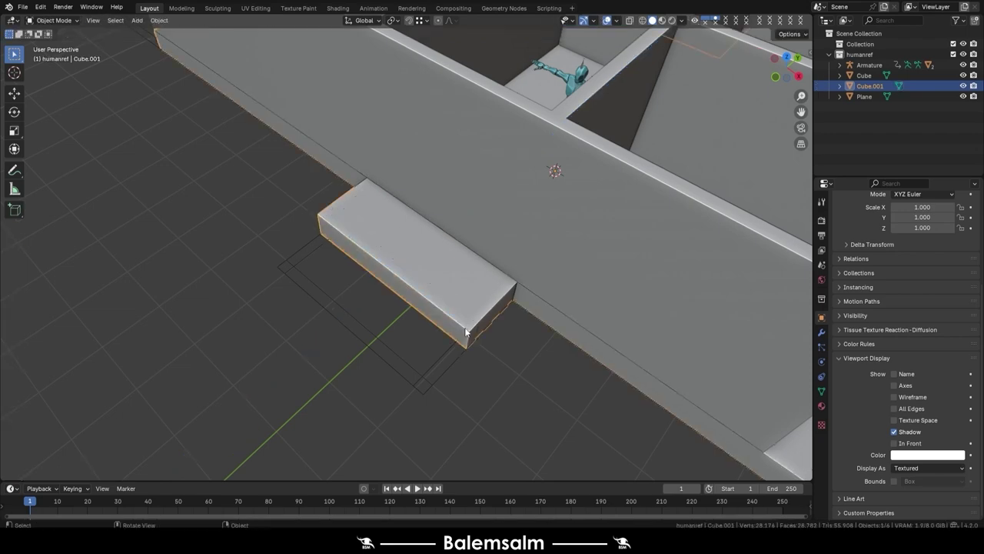
pyautogui.scroll(-5, 197, 266)
pyautogui.moveTo(196, 266)
pyautogui.mouseDown(button='middle')
pyautogui.moveTo(318, 264)
pyautogui.moveTo(304, 172)
pyautogui.moveTo(284, 154)
pyautogui.moveTo(324, 155)
pyautogui.mouseUp(button='middle')
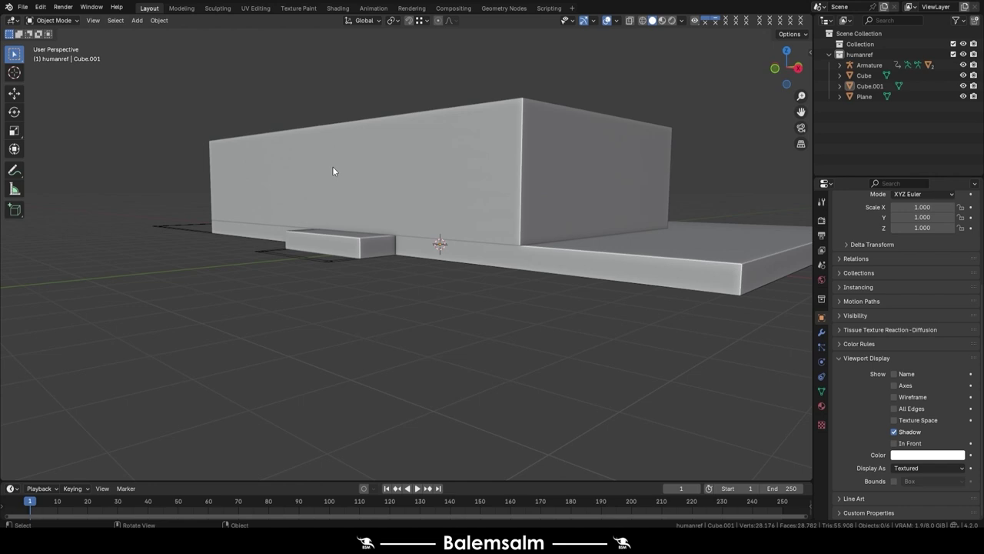
# Cut a horizontal edge loop on the walls' plinth and move it about 5 cm down
pyautogui.click(495, 239)
pyautogui.press('Tab')
pyautogui.moveTo(462, 268)
pyautogui.mouseDown(button='middle')
pyautogui.moveTo(393, 263)
pyautogui.moveTo(619, 310)
pyautogui.mouseUp(button='middle')
pyautogui.click(513, 283)
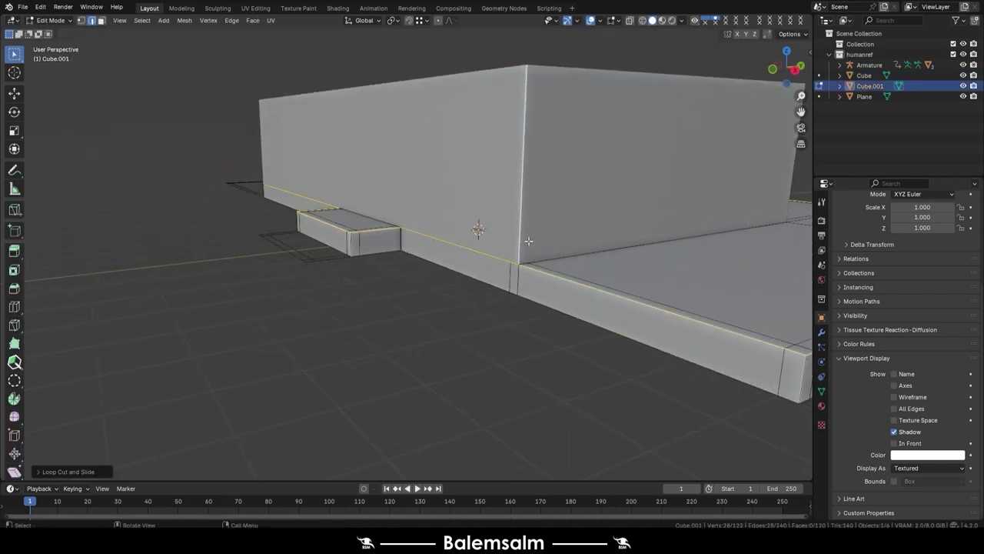
pyautogui.write('gz')
pyautogui.write('-0.05')
pyautogui.press('Return')
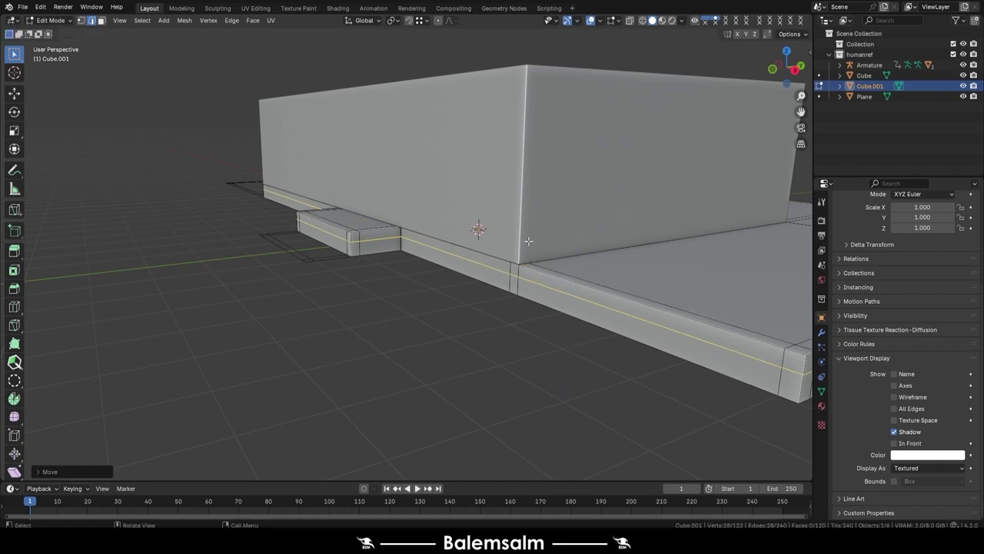
pyautogui.moveTo(401, 248); pyautogui.dragTo(394, 221, button='middle')
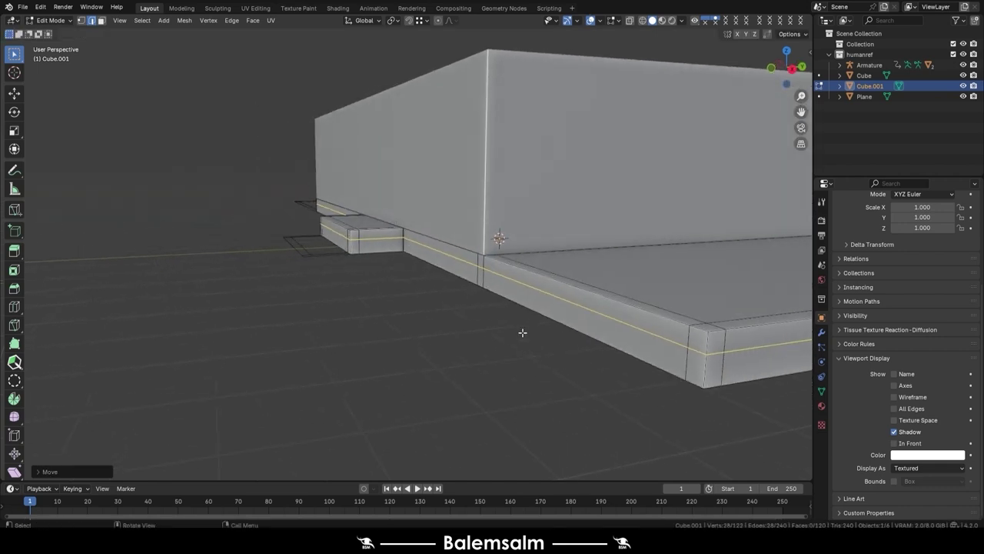
pyautogui.write('g')
pyautogui.write('.5-')
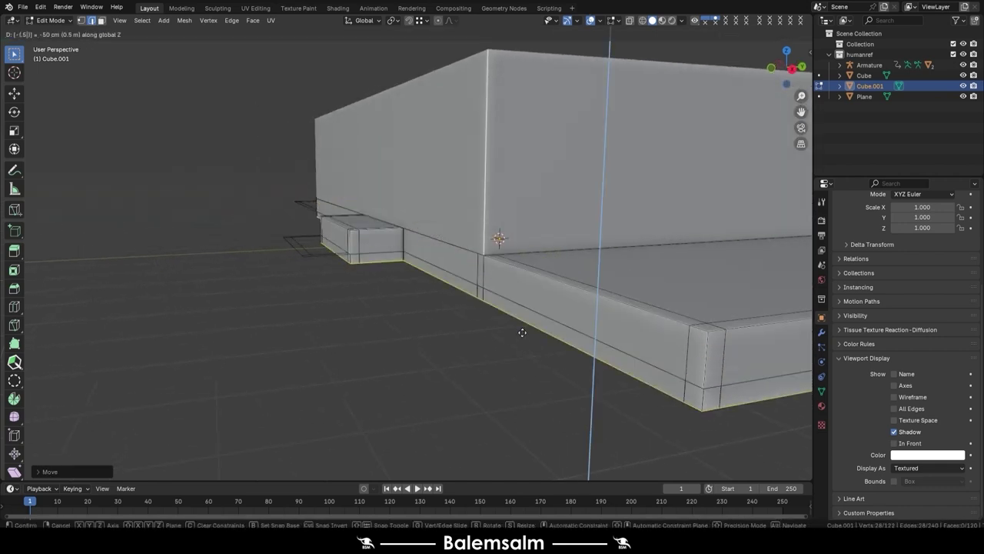
pyautogui.press('BackSpace')
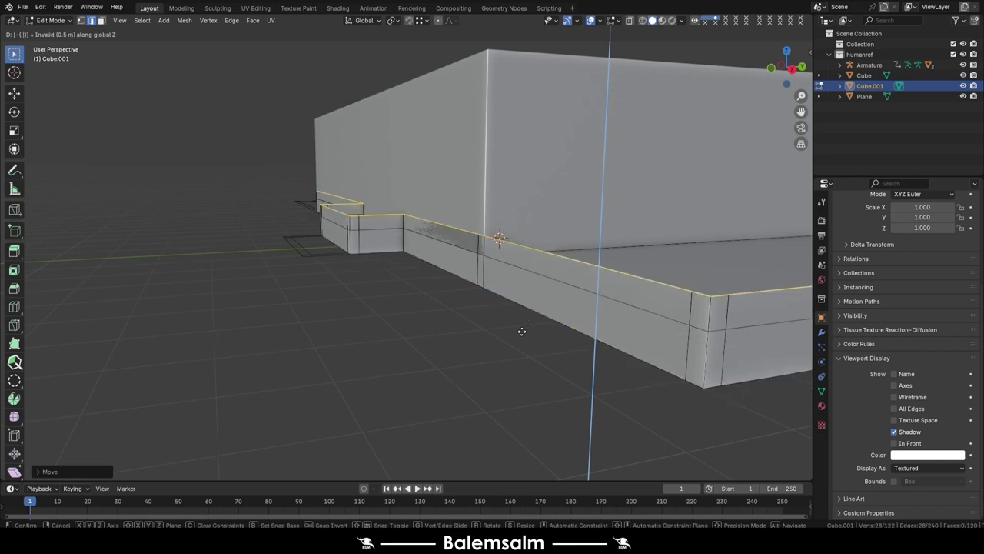
pyautogui.write('02')
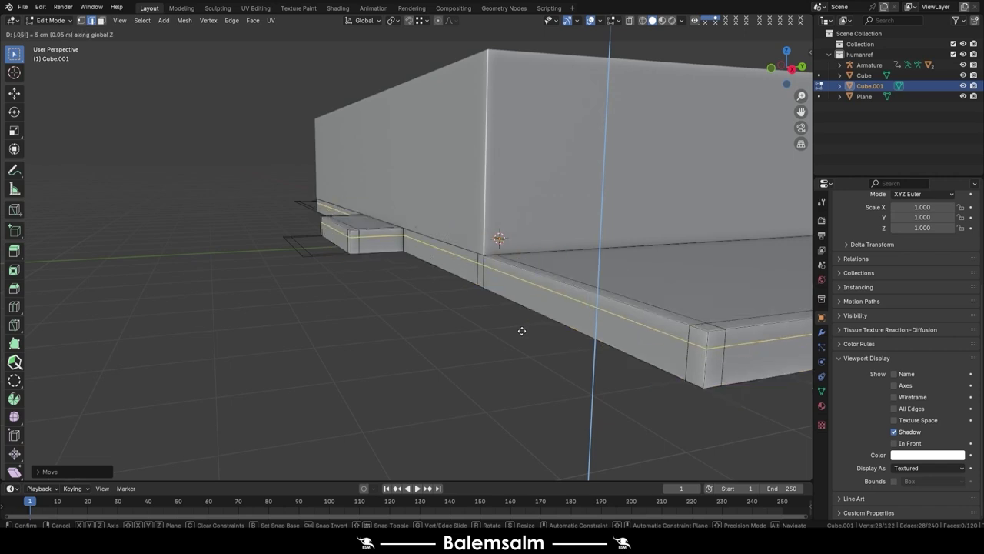
pyautogui.press('Return')
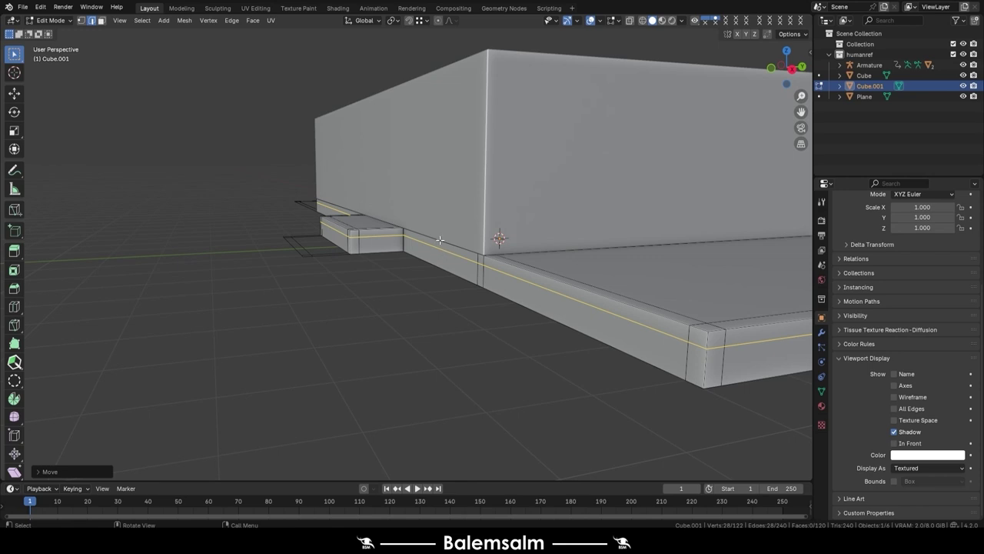
# Extrude the plinth-top loop and push it out 0.1 m with Offset Even into a ledge
pyautogui.keyDown('alt'); pyautogui.click(481, 261); pyautogui.keyUp('alt')
pyautogui.moveTo(454, 280)
pyautogui.mouseDown(button='middle')
pyautogui.moveTo(503, 297)
pyautogui.moveTo(399, 304)
pyautogui.mouseUp(button='middle')
pyautogui.press('`')
pyautogui.click(246, 161)
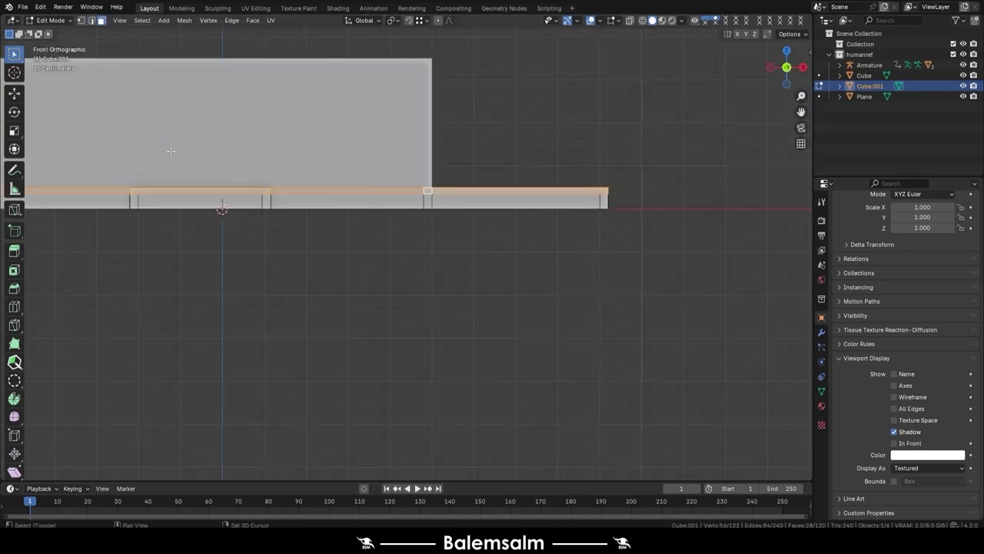
pyautogui.moveTo(77, 146)
pyautogui.keyDown('shift'); pyautogui.mouseDown(button='middle')
pyautogui.moveTo(330, 256)
pyautogui.moveTo(385, 333)
pyautogui.mouseUp(button='middle'); pyautogui.keyUp('shift')
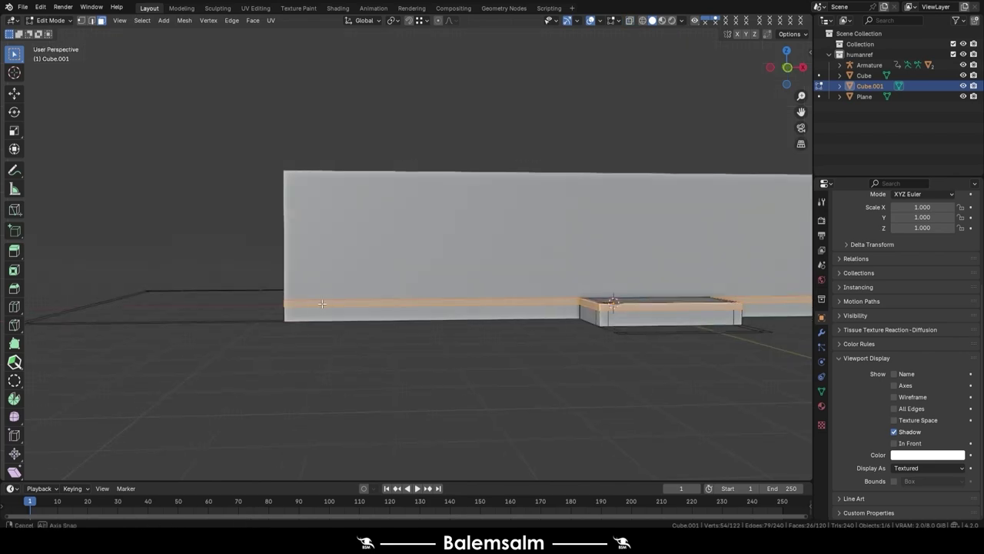
pyautogui.scroll(2, 385, 332)
pyautogui.press('e')
pyautogui.press('Escape')
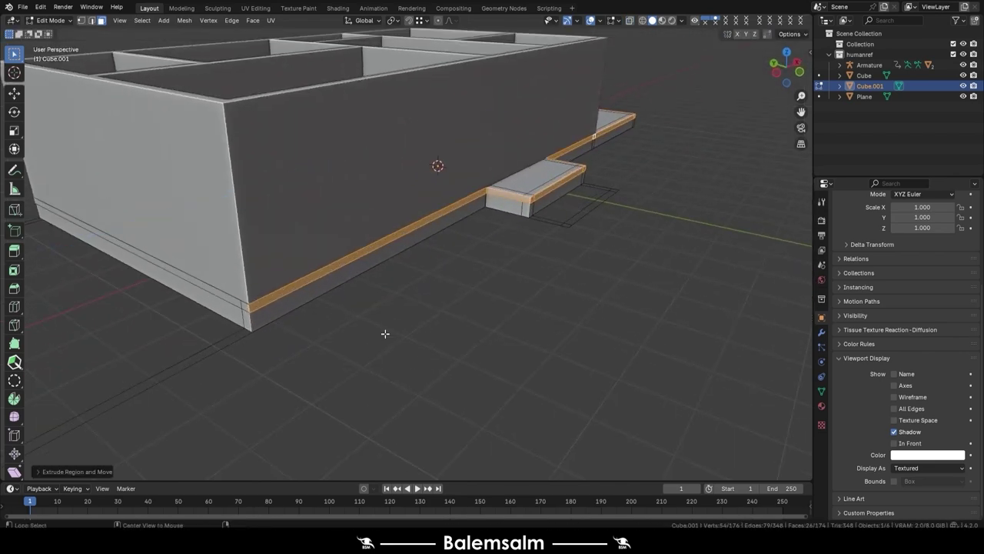
pyautogui.hotkey('alt', 's')
pyautogui.click(386, 316)
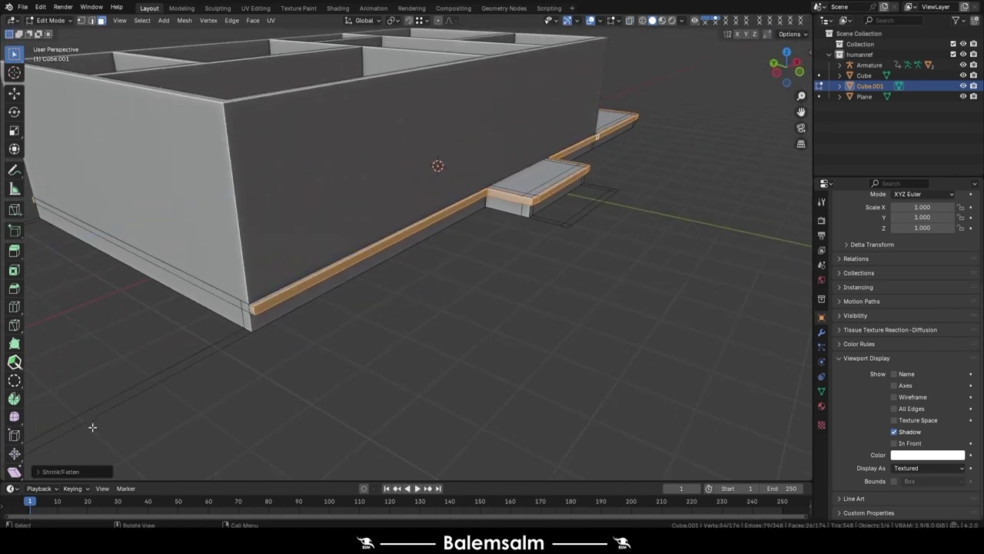
pyautogui.click(74, 472)
pyautogui.click(95, 445)
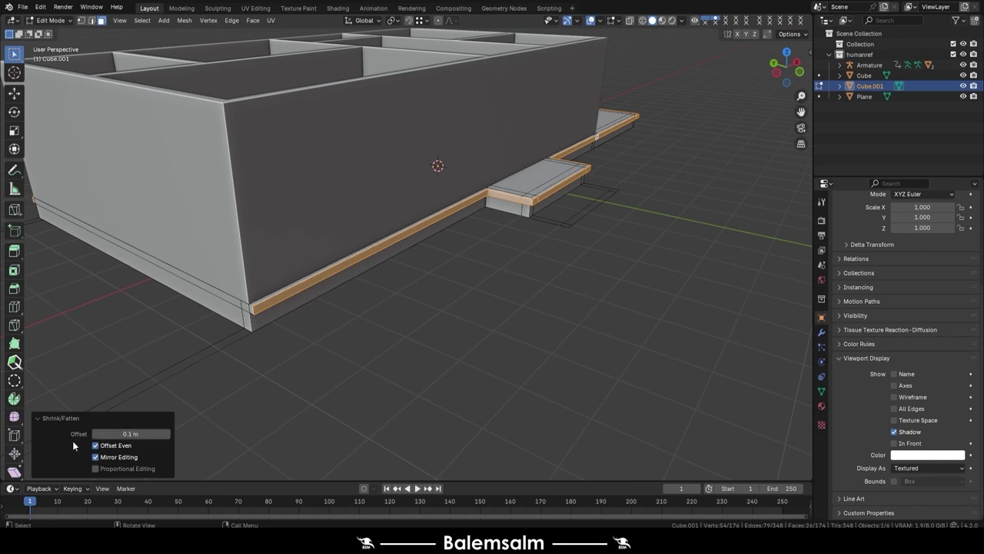
# Duplicate a wall end face, shift the copy 6.2 m along X and raise it 0.5 m
pyautogui.press('Tab')
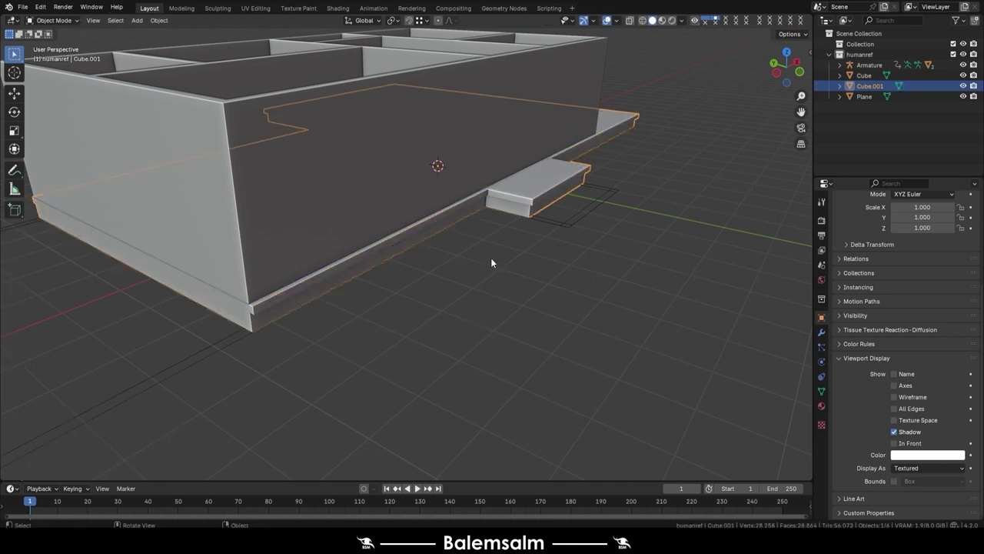
pyautogui.click(494, 257)
pyautogui.moveTo(526, 226)
pyautogui.mouseDown(button='middle')
pyautogui.moveTo(550, 195)
pyautogui.moveTo(482, 244)
pyautogui.moveTo(461, 248)
pyautogui.moveTo(465, 216)
pyautogui.moveTo(363, 239)
pyautogui.moveTo(489, 287)
pyautogui.mouseUp(button='middle')
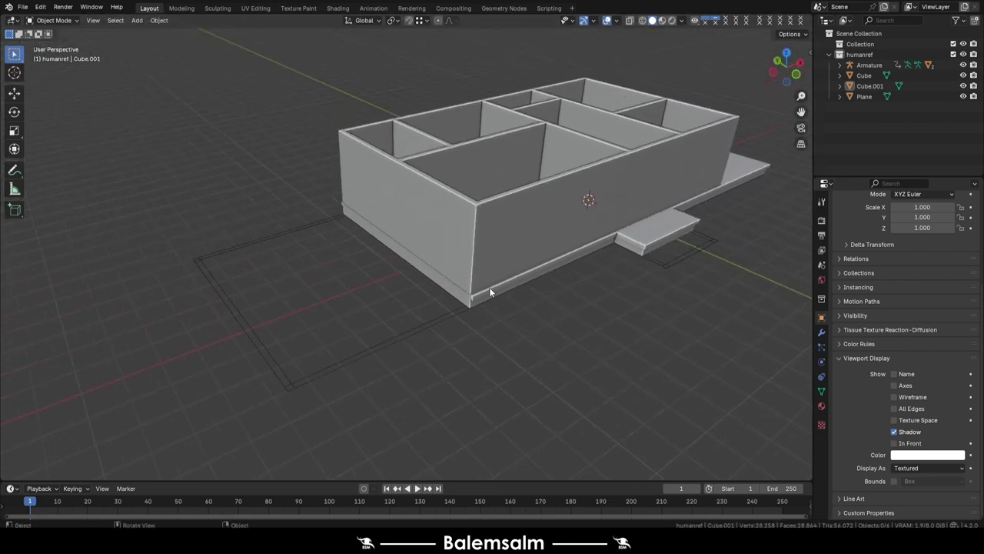
pyautogui.scroll(2, 489, 287)
pyautogui.click(461, 279)
pyautogui.press('Tab')
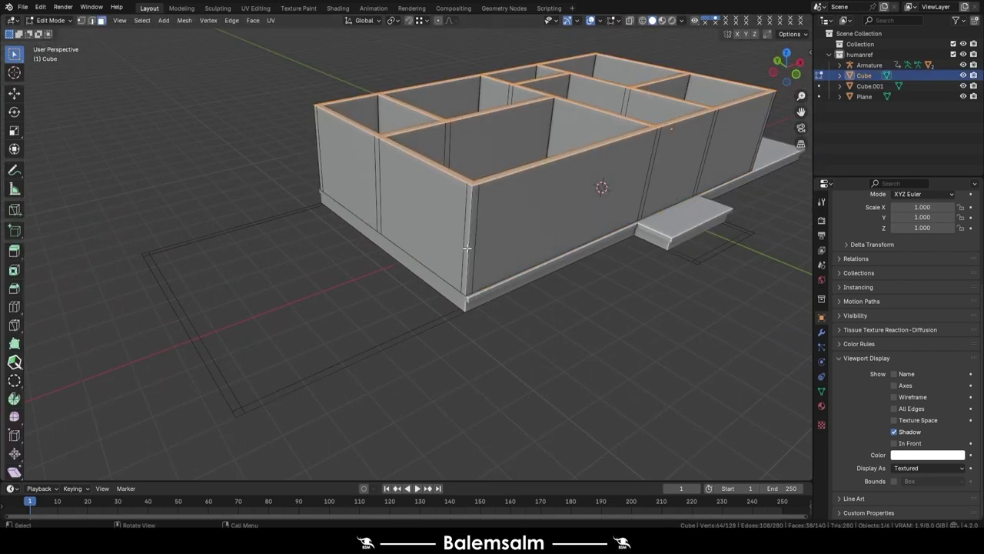
pyautogui.click(467, 247)
pyautogui.hotkey('shift', 'd')
pyautogui.press('y')
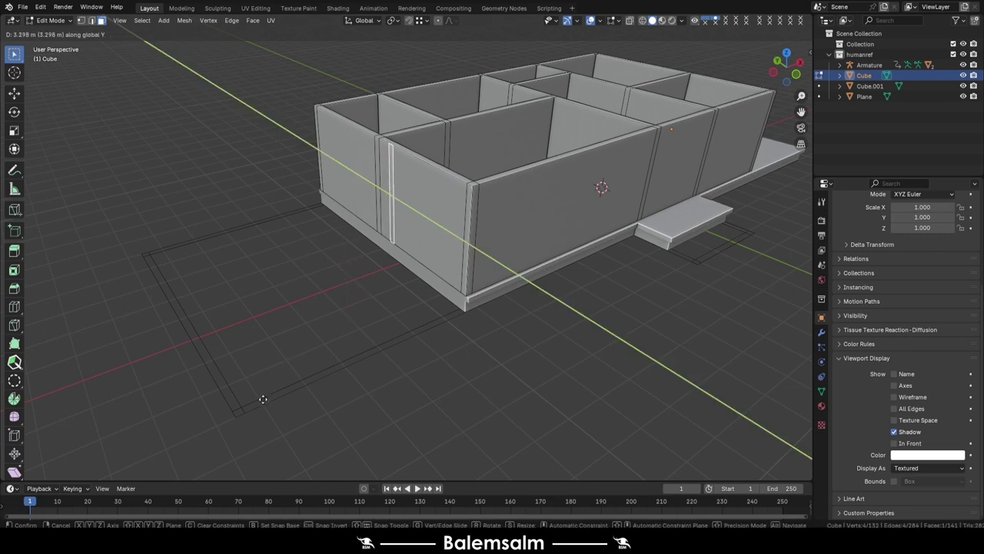
pyautogui.press('x')
pyautogui.click(239, 401)
pyautogui.moveTo(239, 401); pyautogui.dragTo(267, 369, button='middle')
pyautogui.press('g')
pyautogui.press('z')
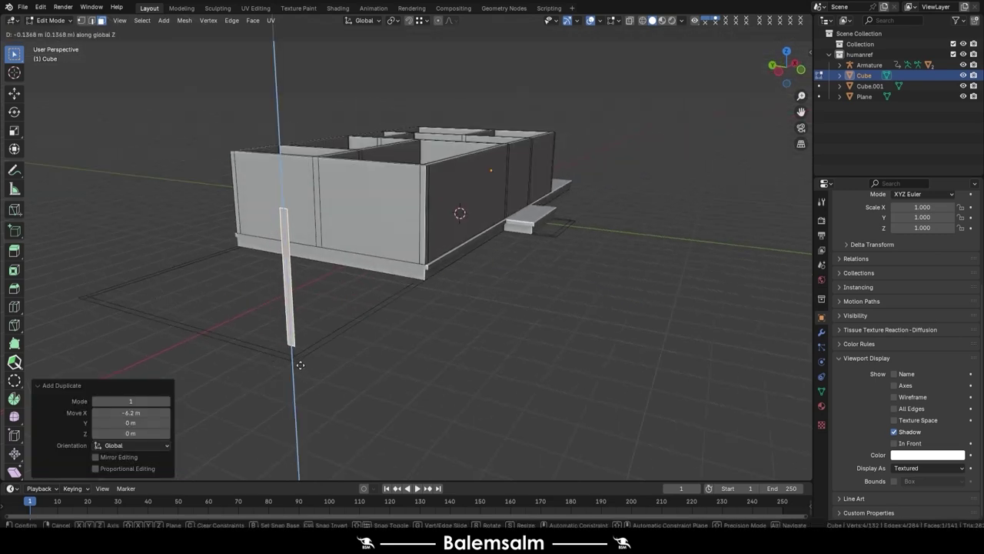
pyautogui.click(300, 363)
pyautogui.press('2')
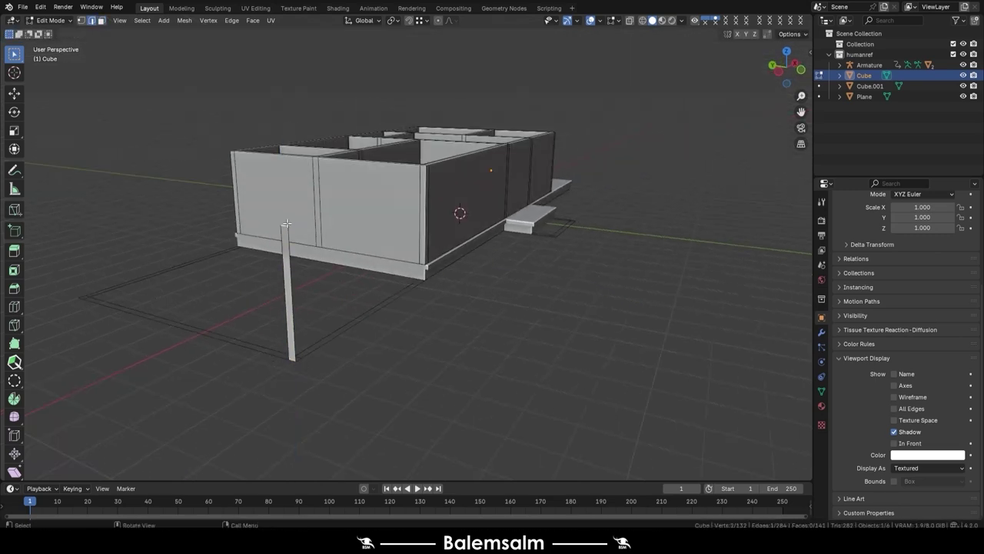
pyautogui.press('g')
pyautogui.press('Return')
# Extrude the copied face into a slab, then into a 7.6 m long wall
pyautogui.moveTo(430, 167)
pyautogui.mouseDown(button='middle')
pyautogui.moveTo(492, 342)
pyautogui.moveTo(584, 269)
pyautogui.mouseUp(button='middle')
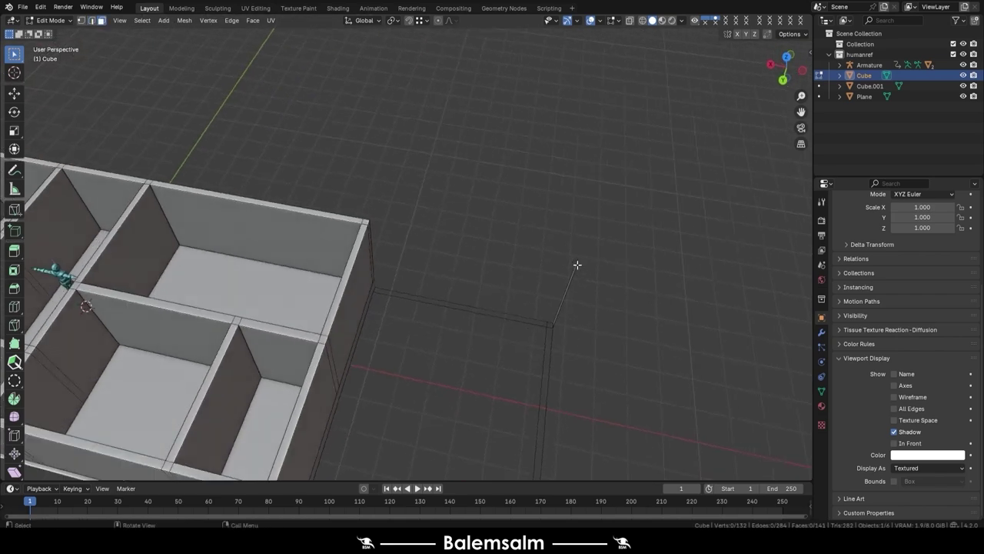
pyautogui.keyDown('shift'); pyautogui.moveTo(536, 323); pyautogui.dragTo(500, 142, button='middle'); pyautogui.keyUp('shift')
pyautogui.press('e')
pyautogui.click(523, 242)
pyautogui.press('e')
pyautogui.click(459, 373)
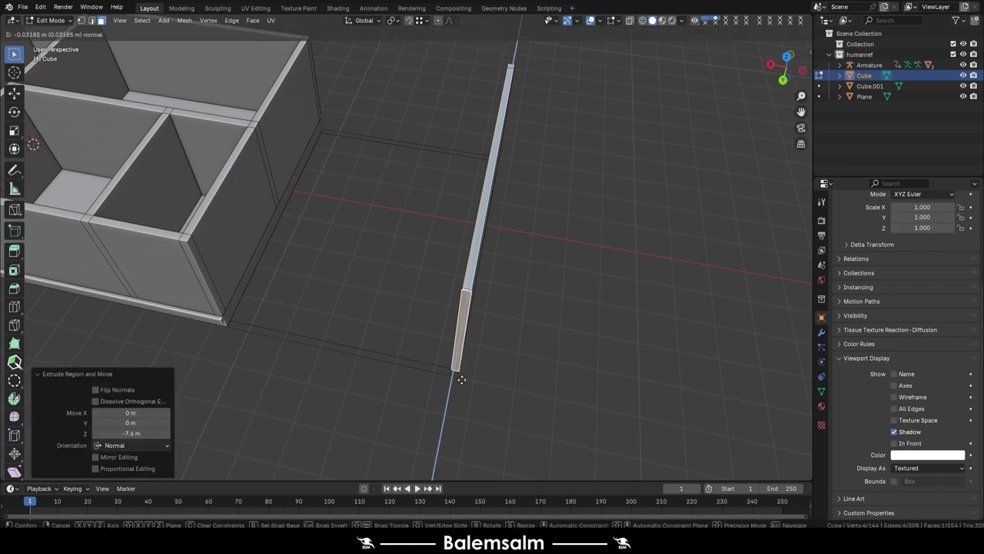
pyautogui.moveTo(453, 371); pyautogui.dragTo(482, 336, button='middle')
pyautogui.click(517, 318)
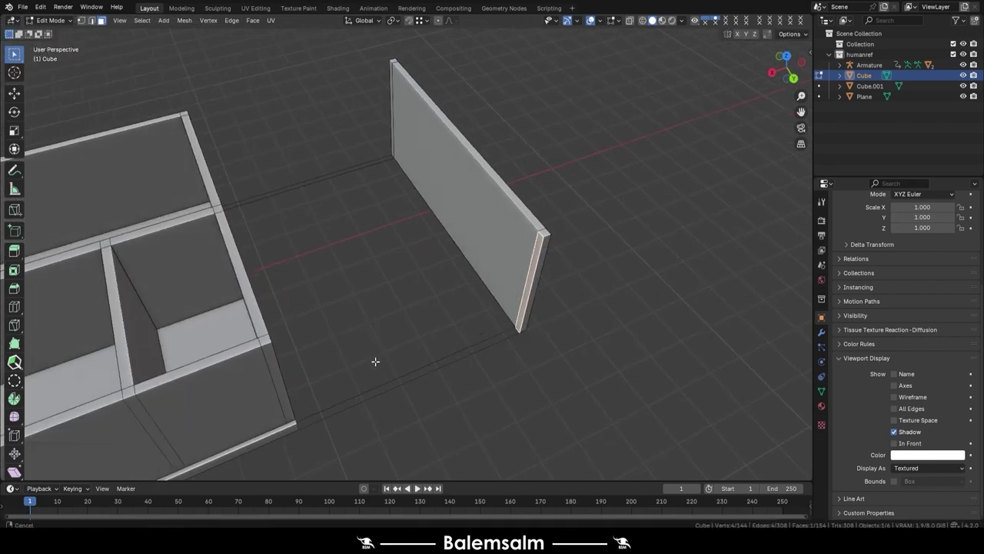
pyautogui.moveTo(376, 360)
pyautogui.mouseDown(button='middle')
pyautogui.moveTo(407, 323)
pyautogui.moveTo(329, 332)
pyautogui.mouseUp(button='middle')
# Cut a new loop across the plinth and slide it toward the corner
pyautogui.press('Tab')
pyautogui.click(292, 293)
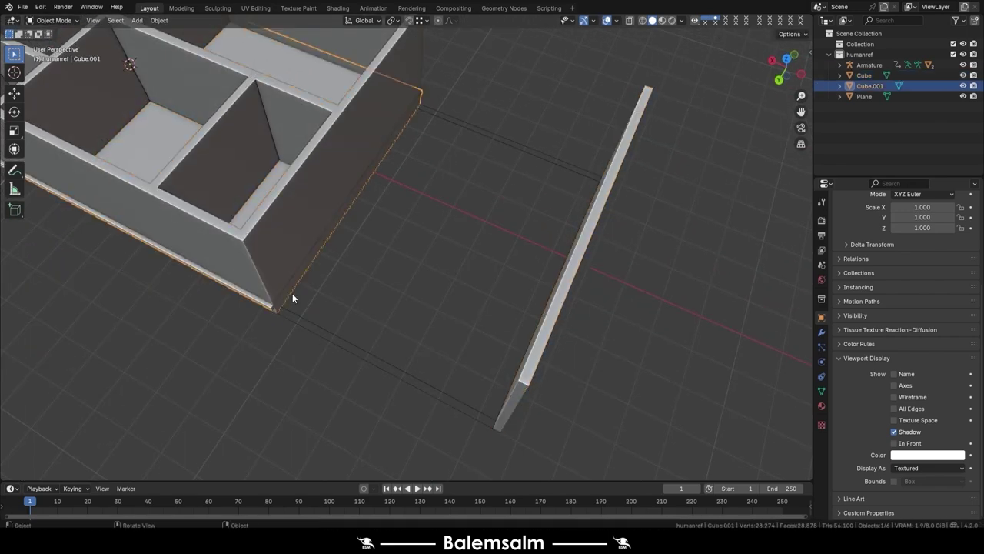
pyautogui.press('Tab')
pyautogui.click(276, 311)
pyautogui.press('g')
pyautogui.press('g')
pyautogui.click(284, 307)
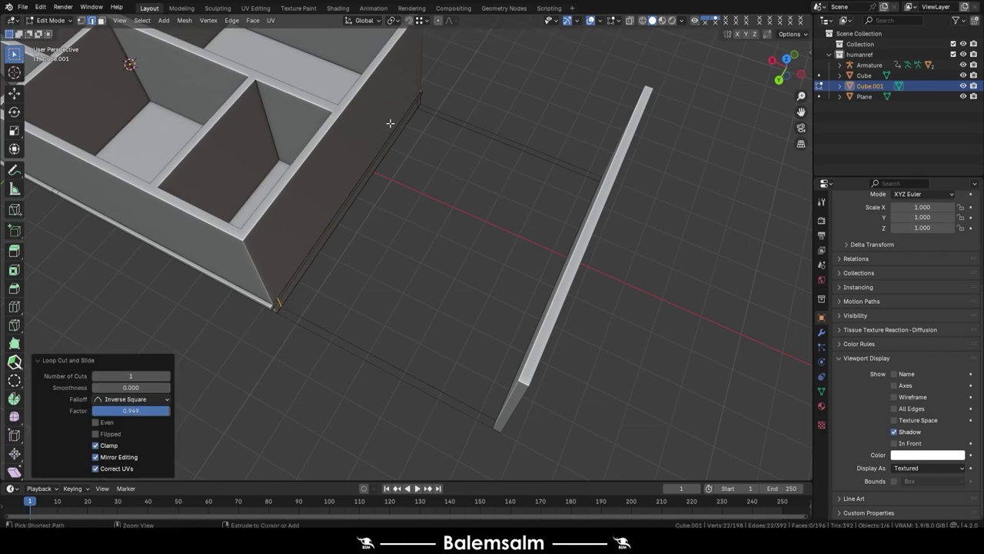
pyautogui.click(442, 216)
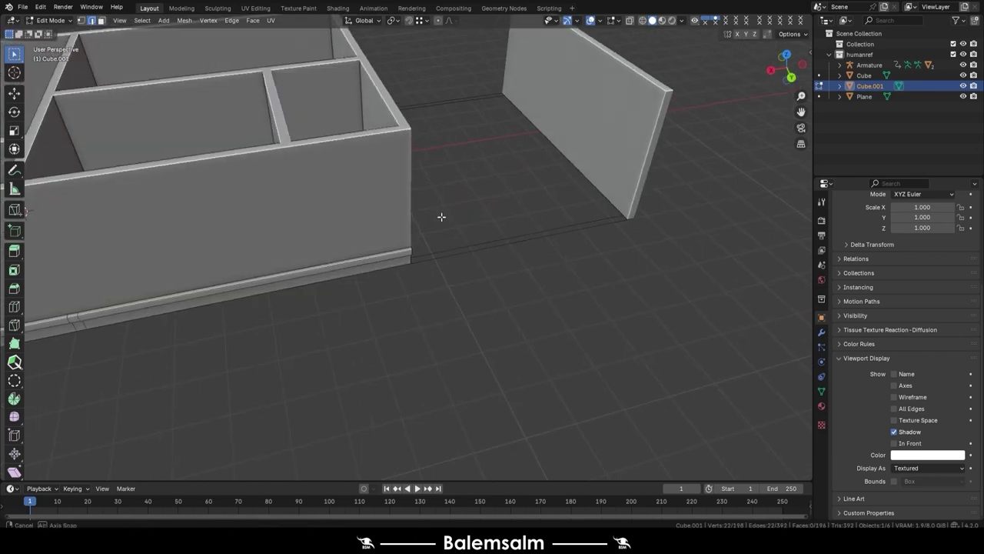
# Extrude both open ends of the new wall 6 m into walls enclosing the room
pyautogui.click(580, 169)
pyautogui.press('Tab')
pyautogui.moveTo(577, 205); pyautogui.dragTo(505, 226, button='middle')
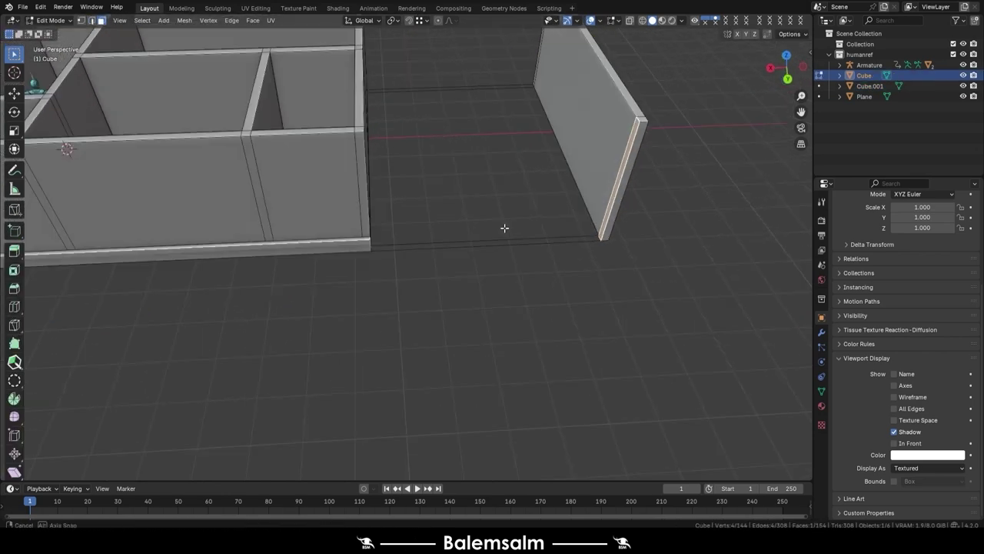
pyautogui.press('e')
pyautogui.click(472, 131)
pyautogui.moveTo(472, 130)
pyautogui.mouseDown(button='middle')
pyautogui.moveTo(569, 290)
pyautogui.moveTo(274, 268)
pyautogui.mouseUp(button='middle')
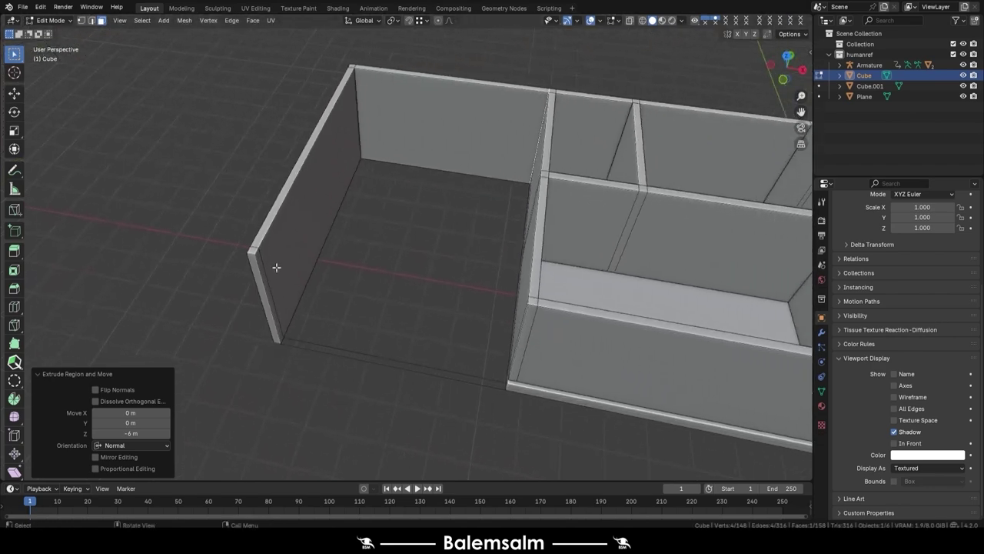
pyautogui.moveTo(309, 308); pyautogui.dragTo(445, 341, button='middle')
pyautogui.write('e-6')
pyautogui.press('Return')
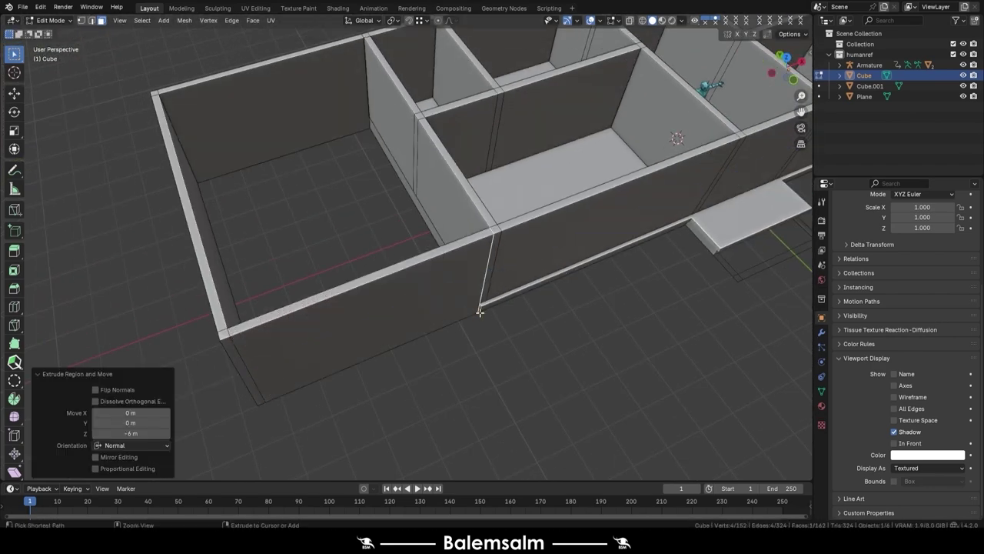
pyautogui.moveTo(479, 307)
pyautogui.mouseDown(button='middle')
pyautogui.moveTo(402, 259)
pyautogui.moveTo(536, 257)
pyautogui.moveTo(430, 346)
pyautogui.moveTo(413, 379)
pyautogui.moveTo(407, 342)
pyautogui.moveTo(435, 264)
pyautogui.moveTo(474, 248)
pyautogui.moveTo(443, 321)
pyautogui.moveTo(478, 292)
pyautogui.moveTo(394, 259)
pyautogui.mouseUp(button='middle')
# With X-ray on, loop-cut the new room's walls and slide the loop down to their base
pyautogui.press('Tab')
pyautogui.click(413, 379)
pyautogui.scroll(5, 443, 320)
pyautogui.scroll(5, 406, 325)
pyautogui.click(418, 296)
pyautogui.press('Tab')
pyautogui.press('z')
pyautogui.scroll(-5, 465, 279)
pyautogui.hotkey('alt', 'z')
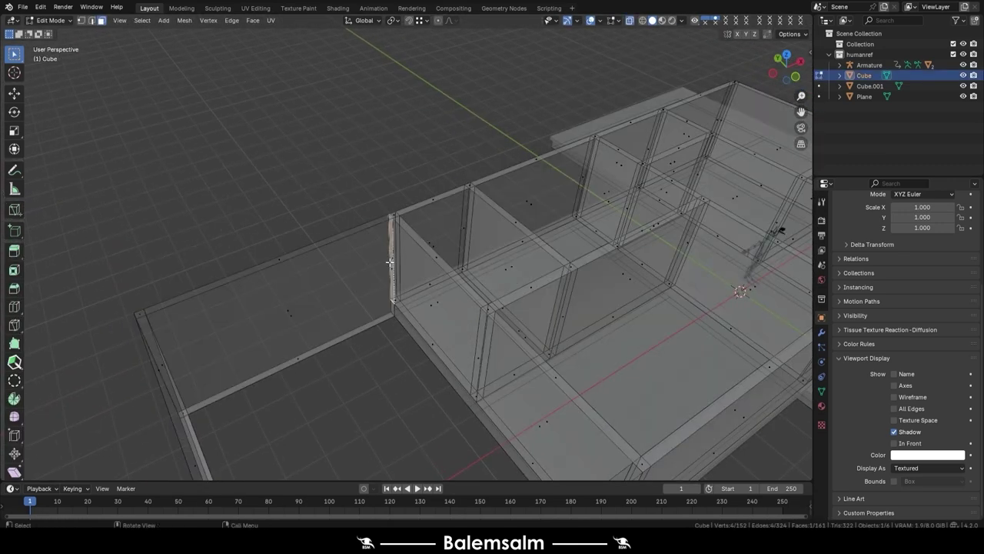
pyautogui.scroll(3, 391, 270)
pyautogui.scroll(-5, 422, 262)
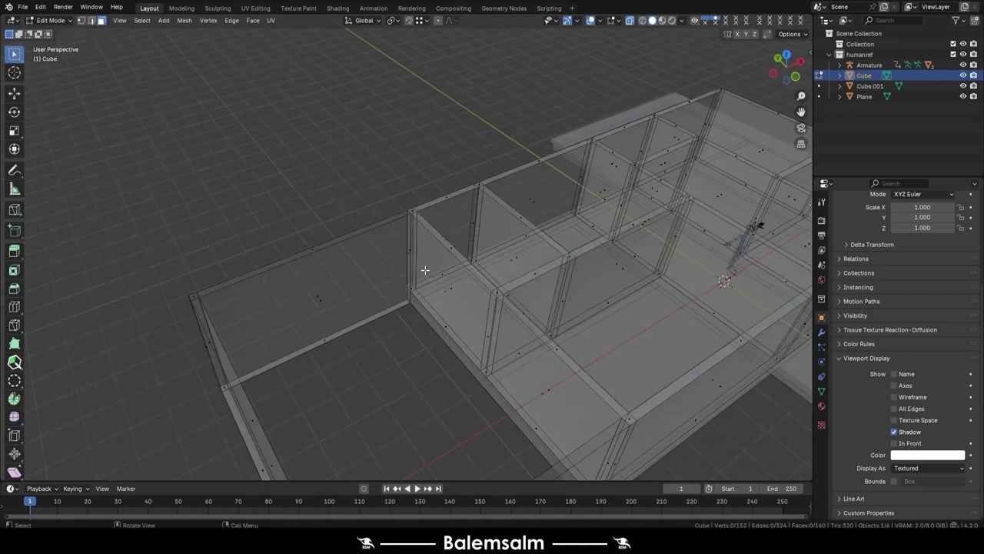
pyautogui.moveTo(422, 272)
pyautogui.mouseDown(button='middle')
pyautogui.moveTo(456, 283)
pyautogui.moveTo(464, 322)
pyautogui.mouseUp(button='middle')
pyautogui.moveTo(507, 344); pyautogui.dragTo(487, 345, button='middle')
pyautogui.hotkey('ctrl', 'r')
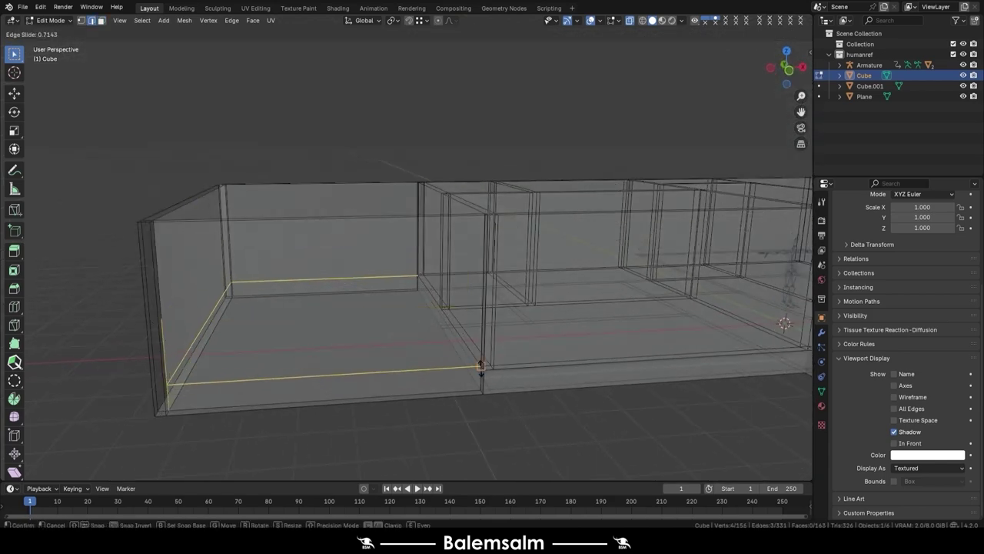
pyautogui.click(479, 367)
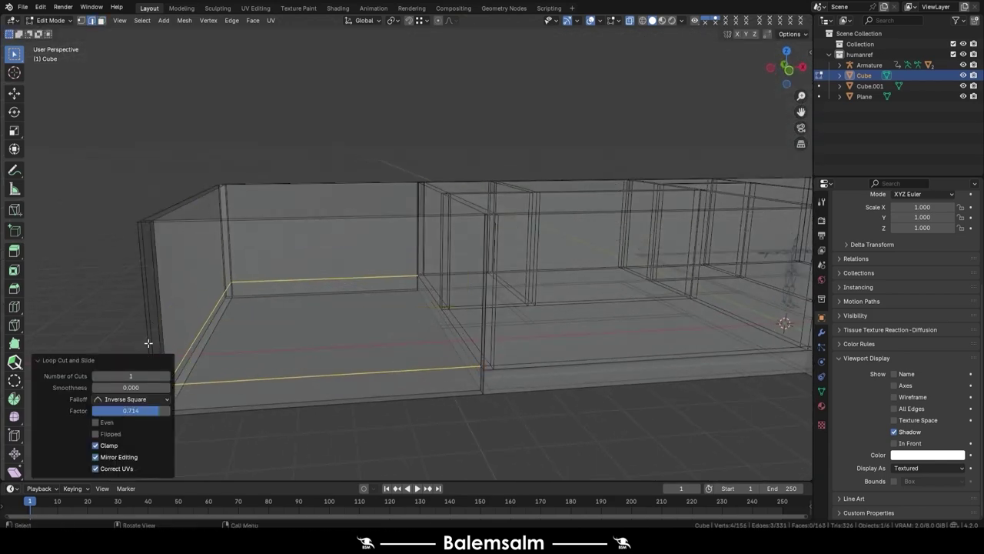
pyautogui.click(485, 364)
# Turn X-ray off, return to Object Mode and save as 2024.08.16.Buildingv3.blend
pyautogui.moveTo(484, 365); pyautogui.dragTo(439, 355, button='middle')
pyautogui.hotkey('alt', 'z')
pyautogui.press('Tab')
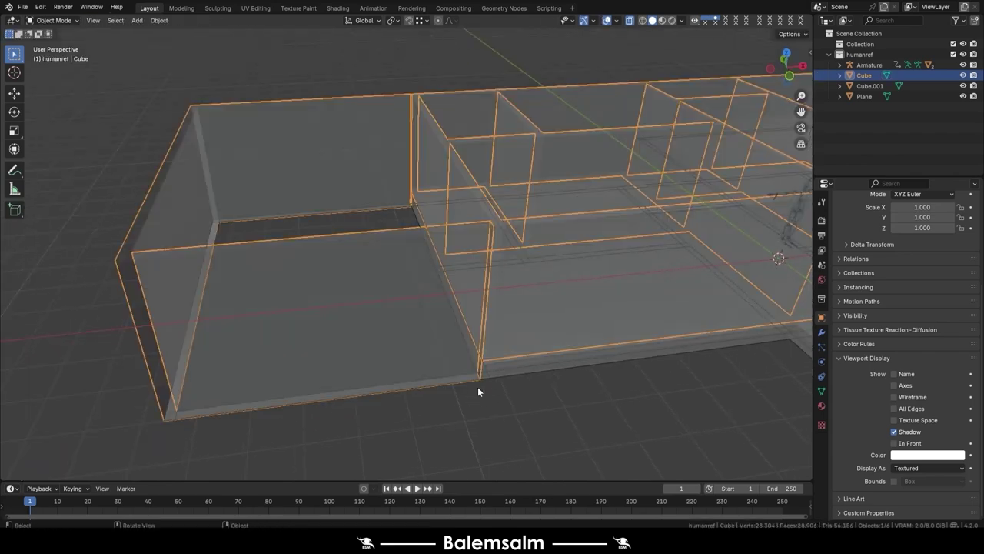
pyautogui.hotkey('alt', 'a')
pyautogui.moveTo(478, 393)
pyautogui.mouseDown(button='middle')
pyautogui.moveTo(466, 318)
pyautogui.moveTo(477, 258)
pyautogui.moveTo(371, 281)
pyautogui.moveTo(431, 308)
pyautogui.moveTo(221, 281)
pyautogui.moveTo(357, 316)
pyautogui.moveTo(508, 242)
pyautogui.mouseUp(button='middle')
pyautogui.hotkey('ctrl', 's')
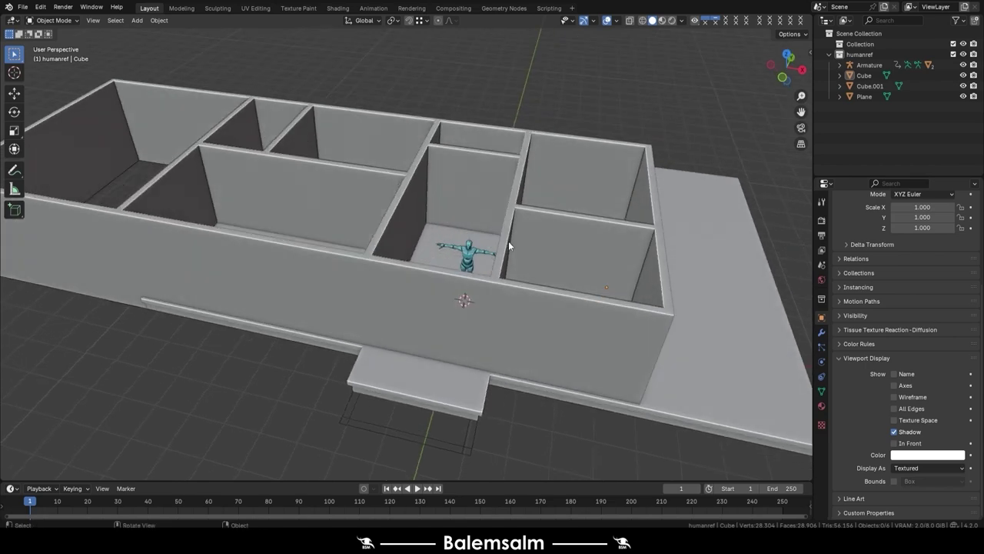
pyautogui.click(450, 198)
pyautogui.scroll(-4, 452, 269)
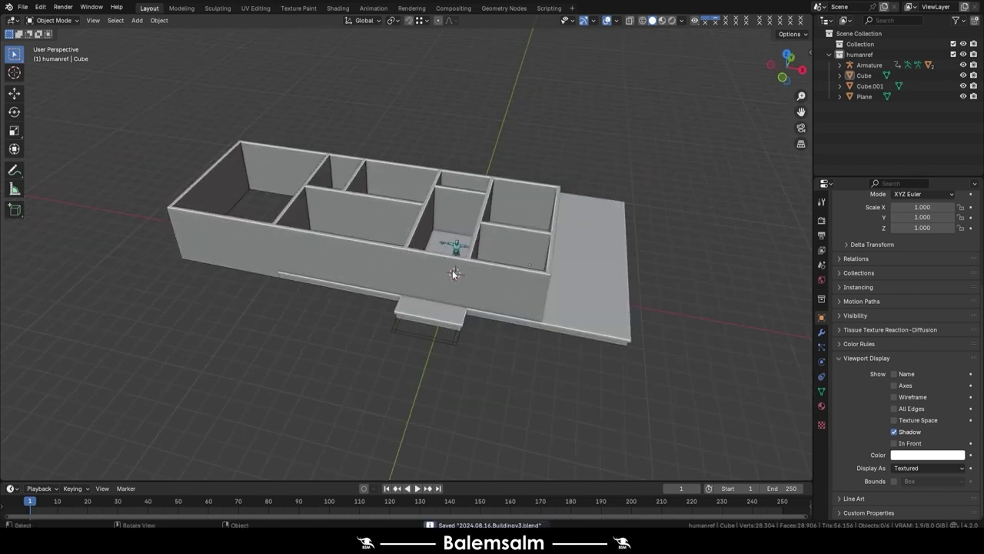
pyautogui.moveTo(452, 270)
pyautogui.mouseDown(button='middle')
pyautogui.moveTo(396, 229)
pyautogui.moveTo(345, 257)
pyautogui.moveTo(657, 345)
pyautogui.moveTo(382, 305)
pyautogui.moveTo(305, 236)
pyautogui.moveTo(251, 247)
pyautogui.moveTo(377, 266)
pyautogui.moveTo(444, 253)
pyautogui.moveTo(469, 273)
pyautogui.moveTo(484, 307)
pyautogui.moveTo(452, 294)
pyautogui.mouseUp(button='middle')
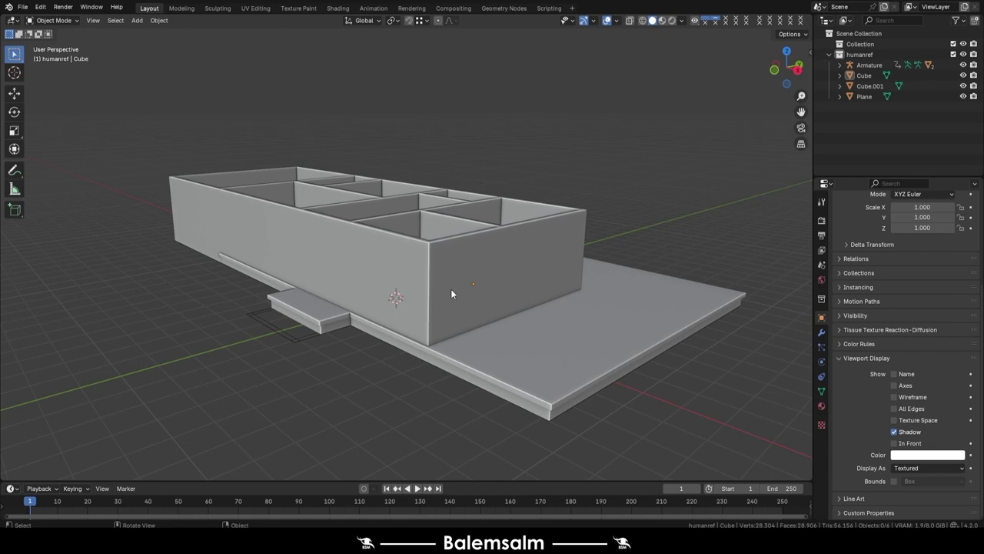
# Select the base platform Cube.001 and edit it in top orthographic view, framing its corner
pyautogui.click(698, 314)
pyautogui.press('`')
pyautogui.click(698, 256)
pyautogui.press('Tab')
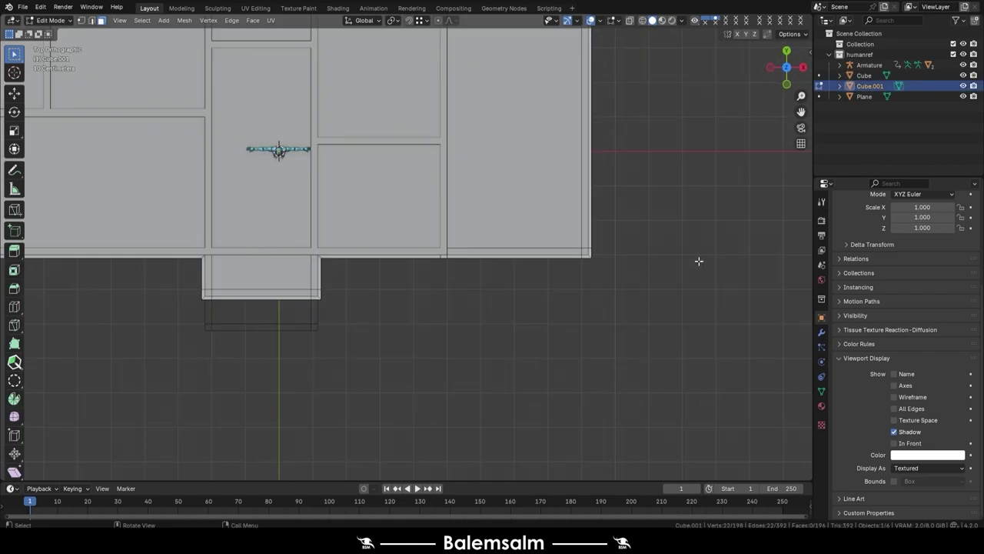
pyautogui.keyDown('shift'); pyautogui.scroll(4, 699, 261); pyautogui.keyUp('shift')
pyautogui.scroll(2, 489, 292)
pyautogui.scroll(2, 448, 331)
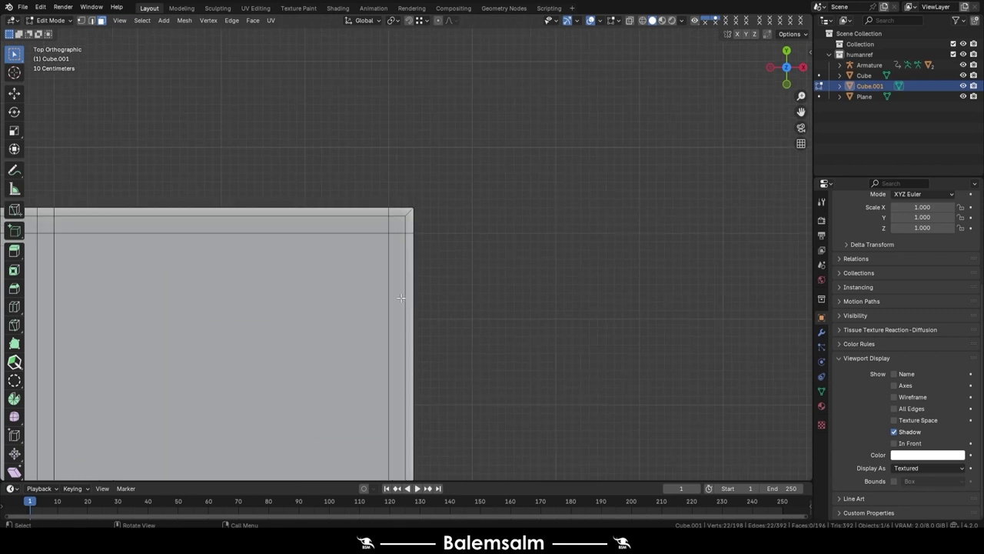
pyautogui.keyDown('shift'); pyautogui.moveTo(374, 217); pyautogui.dragTo(420, 223, button='middle'); pyautogui.keyUp('shift')
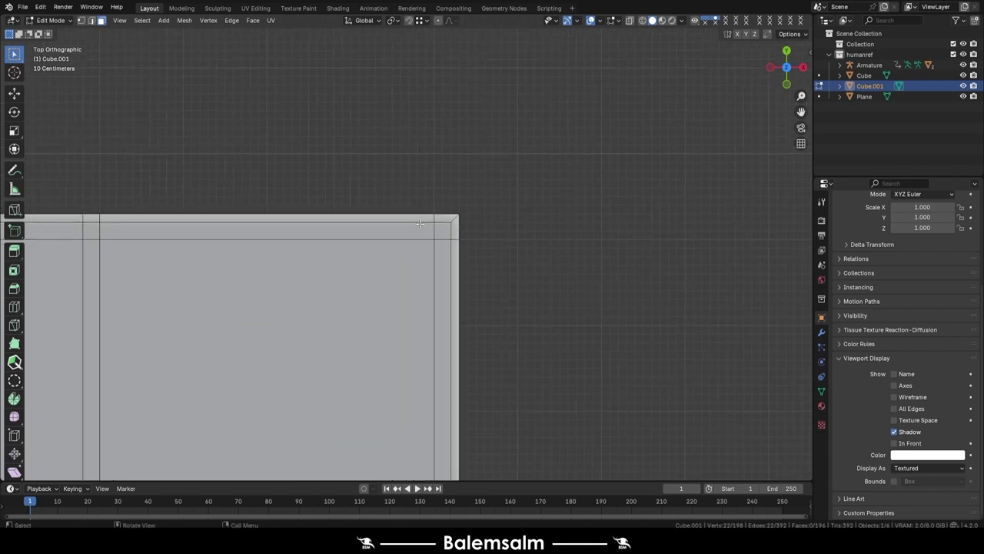
# Select the platform's top-right corner geometry with see-through display turned off
pyautogui.click(462, 212)
pyautogui.moveTo(470, 200); pyautogui.dragTo(421, 256)
pyautogui.keyDown('shift'); pyautogui.moveTo(433, 263); pyautogui.dragTo(427, 224, button='middle'); pyautogui.keyUp('shift')
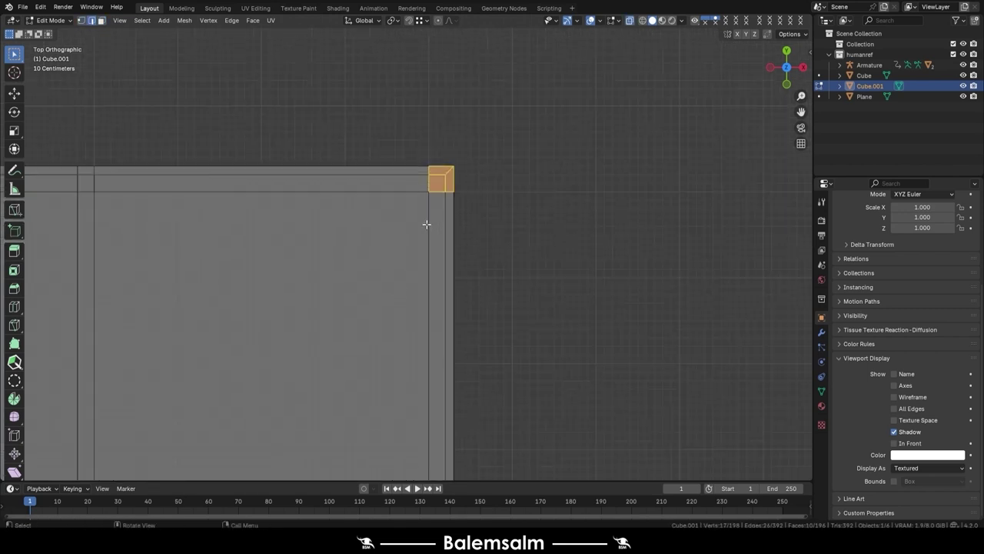
pyautogui.hotkey('alt', 'z')
pyautogui.click(454, 188)
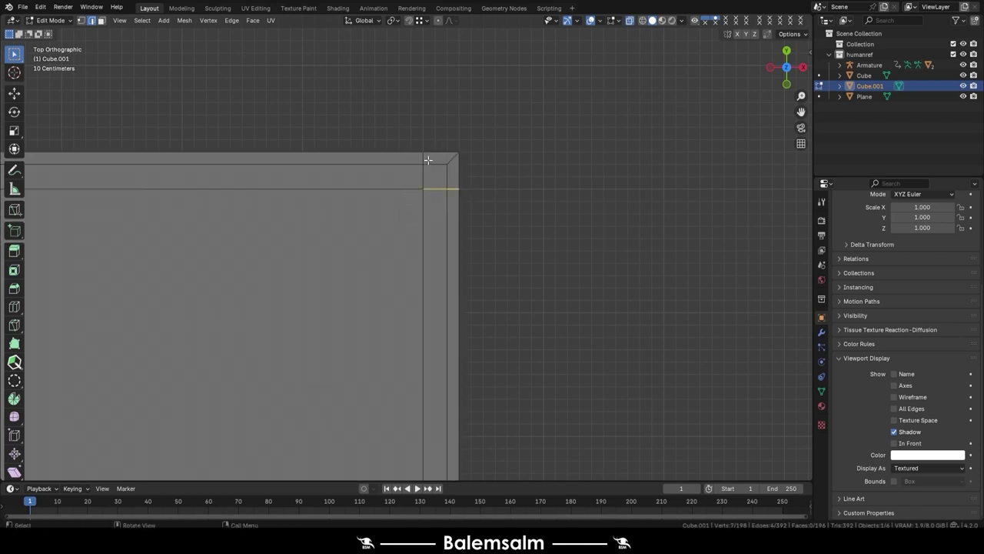
pyautogui.press('x')
pyautogui.press('Escape')
pyautogui.scroll(-1, 442, 214)
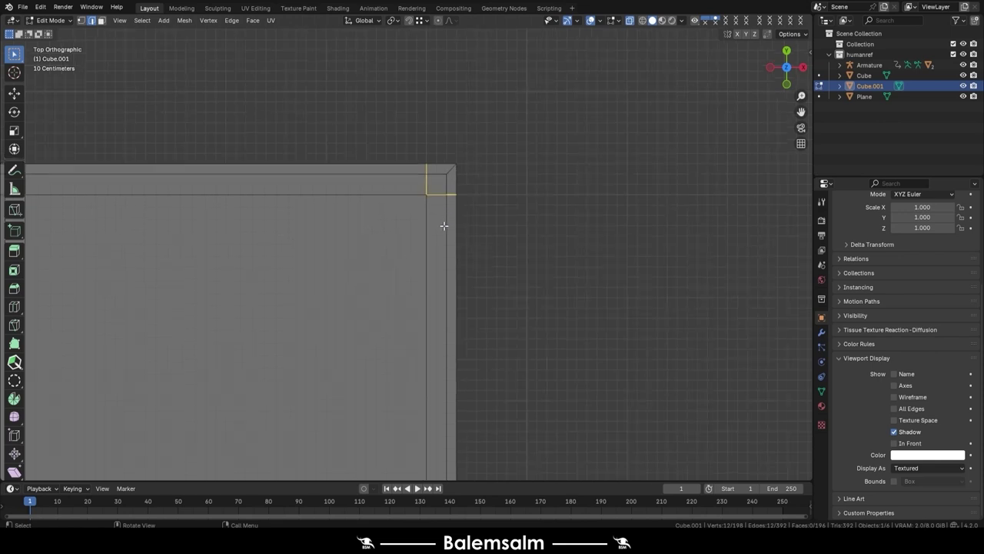
pyautogui.moveTo(434, 193); pyautogui.dragTo(435, 193)
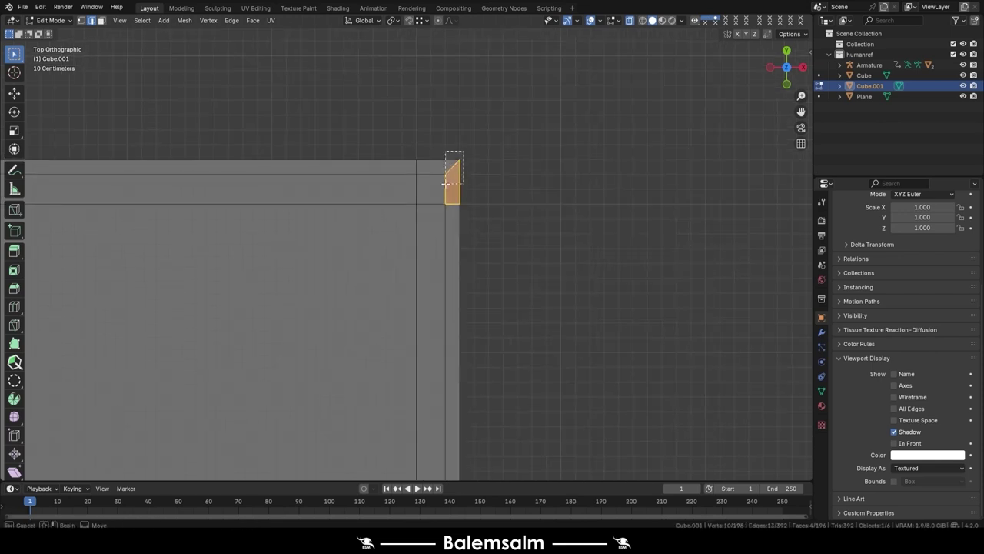
# Pull the corner vertices inward to cut the corner into a chamfer, then leave Edit Mode
pyautogui.press('1')
pyautogui.press('g')
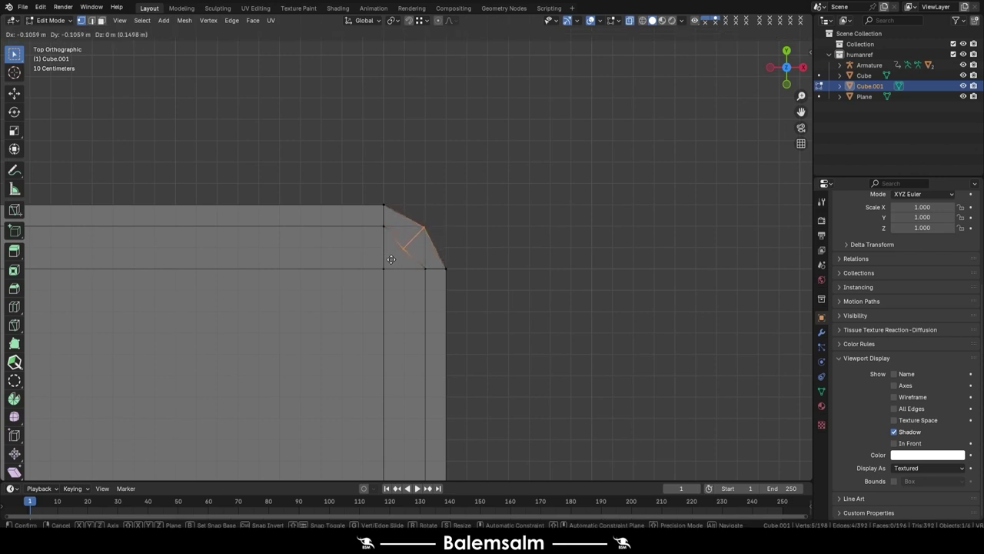
pyautogui.click(392, 259)
pyautogui.press('g')
pyautogui.click(397, 263)
pyautogui.press('Tab')
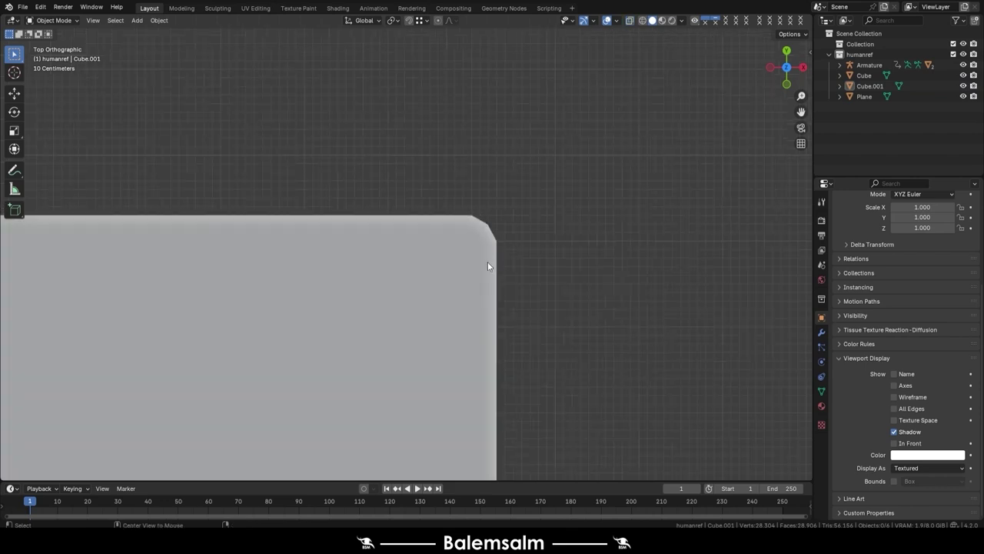
# Inspect the chamfered corner in perspective, then return to top view editing the platform
pyautogui.moveTo(487, 262)
pyautogui.mouseDown(button='middle')
pyautogui.moveTo(377, 144)
pyautogui.moveTo(280, 153)
pyautogui.moveTo(364, 180)
pyautogui.moveTo(442, 234)
pyautogui.mouseUp(button='middle')
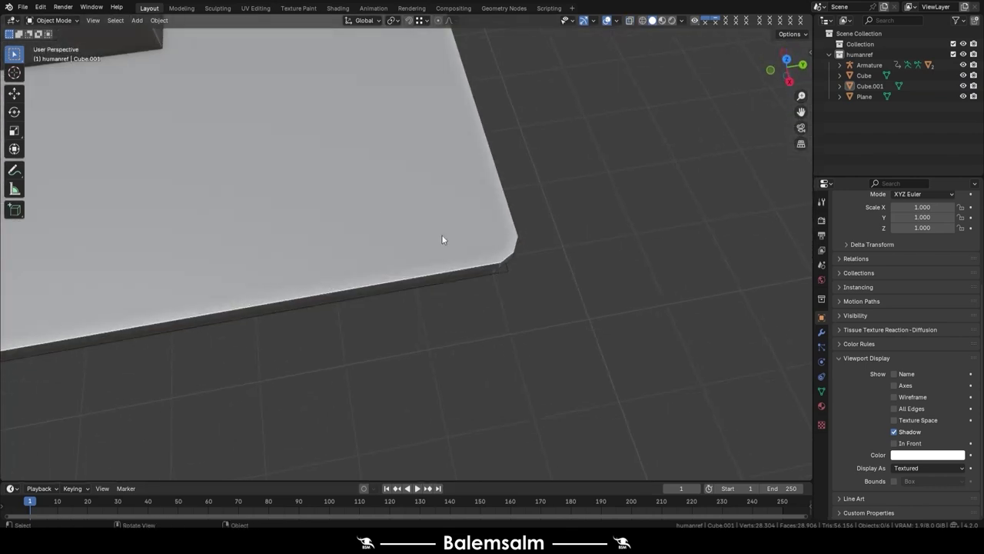
pyautogui.click(441, 234)
pyautogui.press('`')
pyautogui.click(457, 171)
pyautogui.press('Tab')
# Add two centred edge loops through the platform's rounded corner
pyautogui.scroll(2, 457, 170)
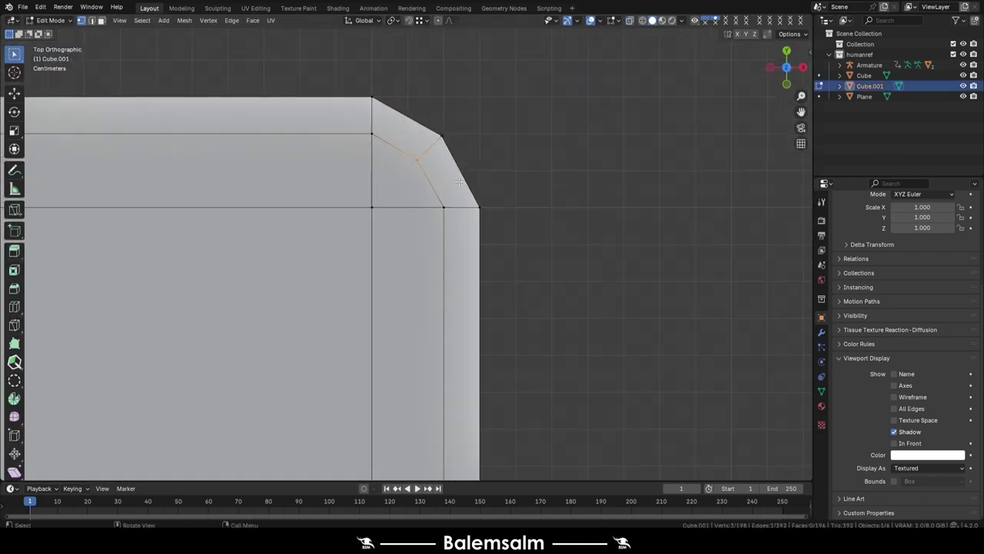
pyautogui.hotkey('ctrl', 'r')
pyautogui.click(434, 171)
pyautogui.rightClick(435, 170)
pyautogui.hotkey('ctrl', 'r')
pyautogui.click(405, 150)
pyautogui.rightClick(405, 150)
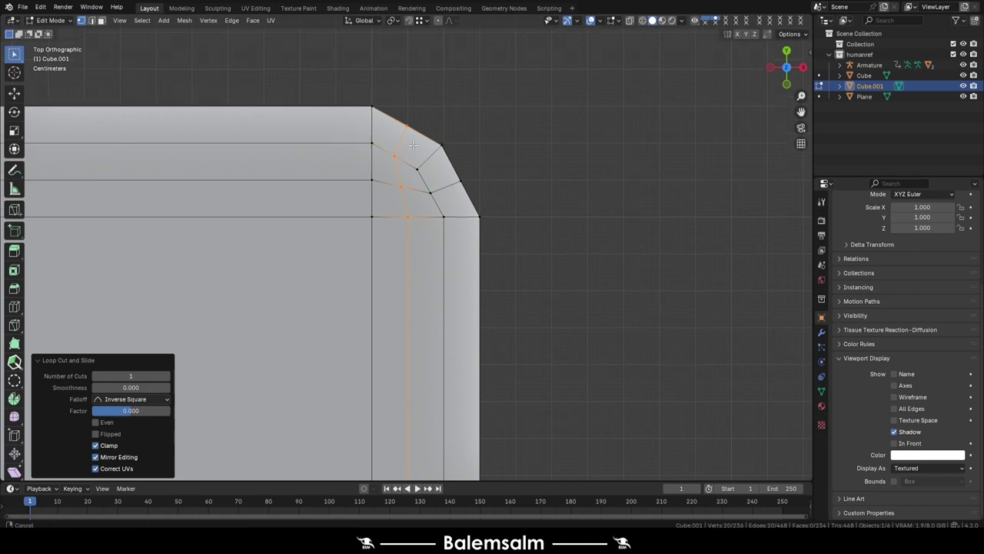
# Reposition an inner corner vertex and an upper vertex on the curve
pyautogui.scroll(3, 413, 256)
pyautogui.click(482, 284)
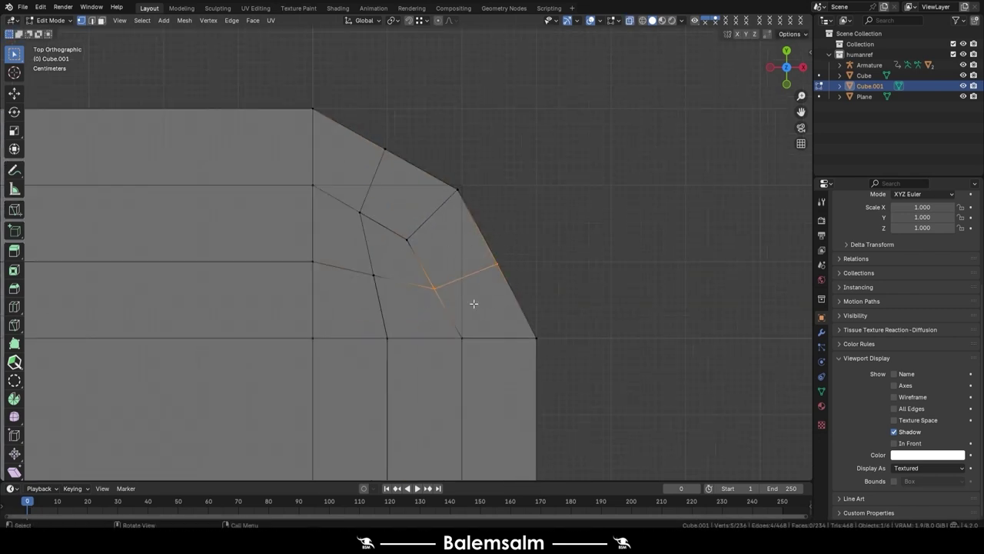
pyautogui.press('g')
pyautogui.click(485, 295)
pyautogui.click(396, 144)
pyautogui.press('g')
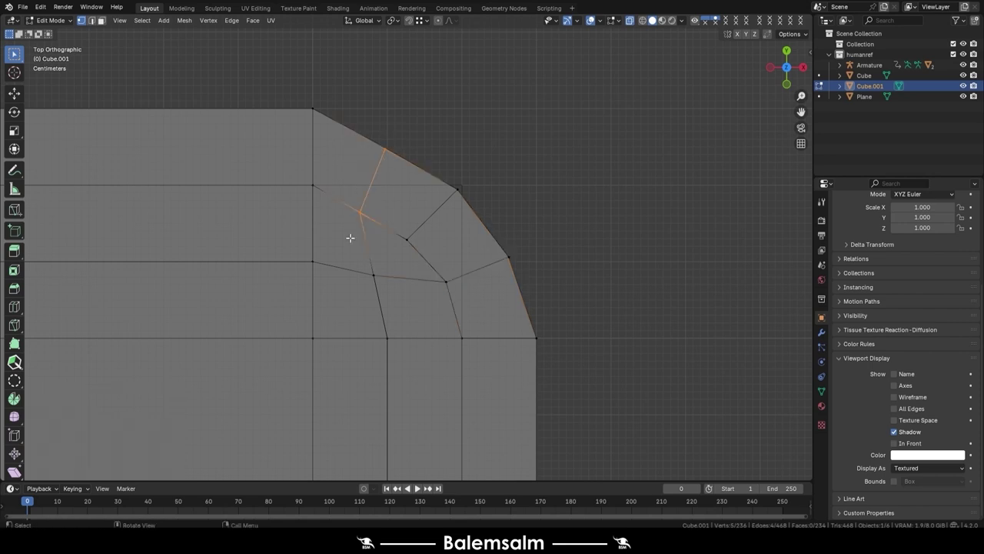
pyautogui.click(352, 223)
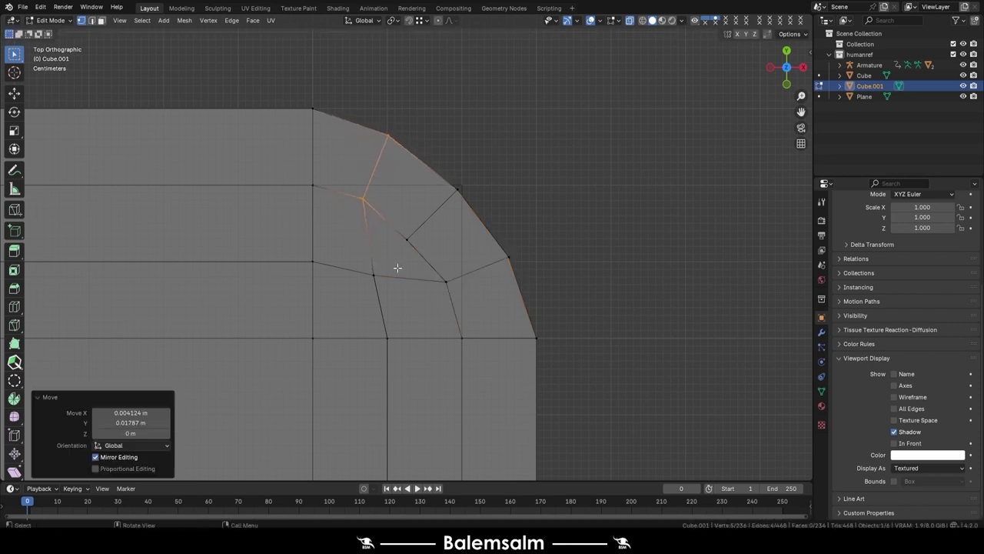
# Nudge the lower inner corner vertices along X and Y to even out the curve, then exit Edit Mode
pyautogui.moveTo(380, 301); pyautogui.dragTo(379, 305)
pyautogui.press('g')
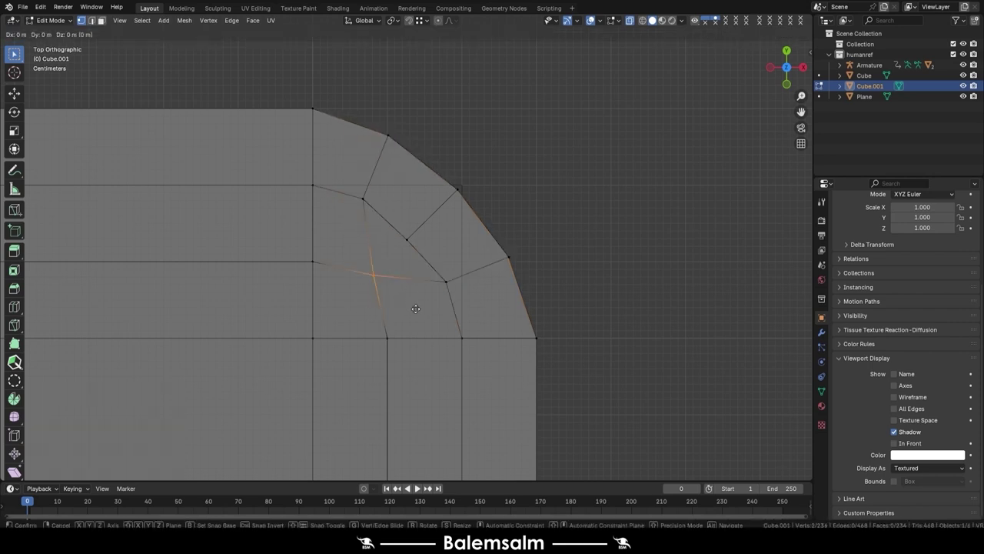
pyautogui.press('x')
pyautogui.click(393, 332)
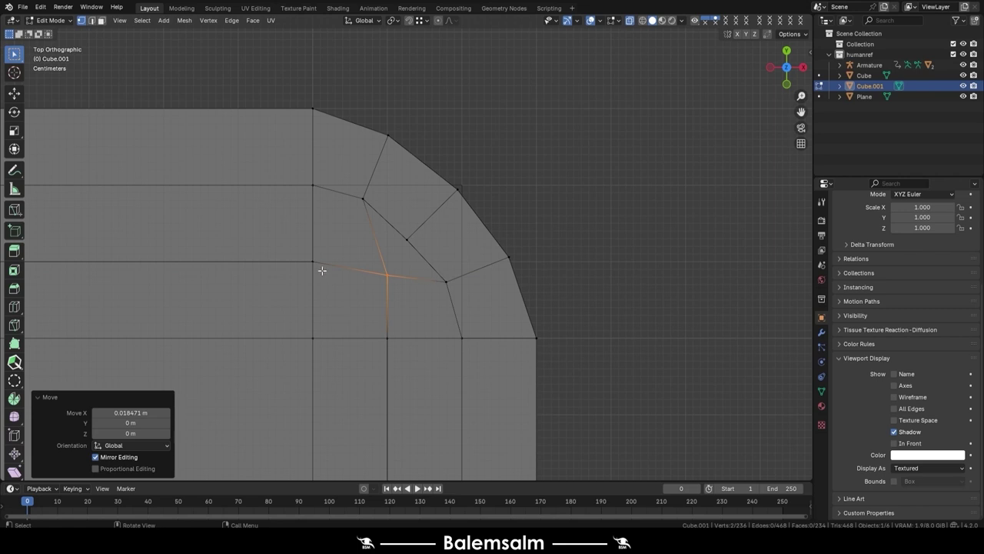
pyautogui.press('g')
pyautogui.press('y')
pyautogui.click(390, 241)
pyautogui.moveTo(408, 245); pyautogui.dragTo(408, 246)
pyautogui.press('g')
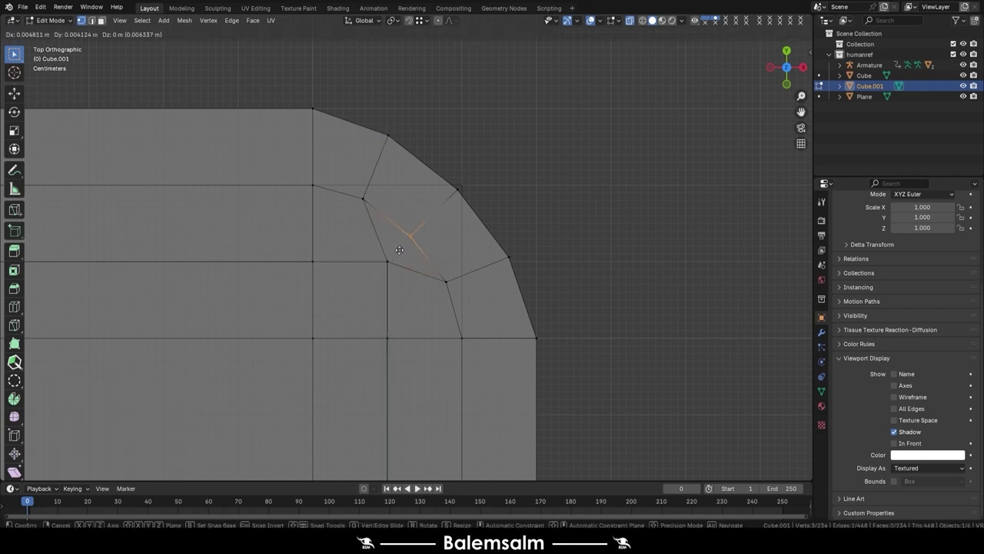
pyautogui.click(404, 245)
pyautogui.press('Tab')
pyautogui.scroll(-3, 491, 168)
# Navigate over to the human reference figure and select its Alpha_Joints mesh
pyautogui.scroll(-2, 487, 184)
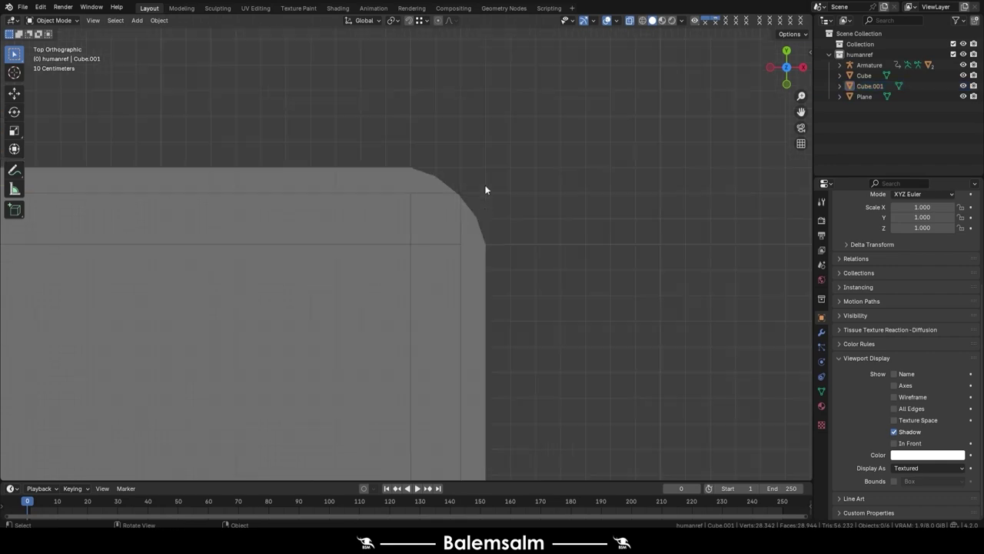
pyautogui.moveTo(485, 189)
pyautogui.mouseDown(button='middle')
pyautogui.moveTo(462, 216)
pyautogui.moveTo(317, 123)
pyautogui.moveTo(264, 110)
pyautogui.moveTo(366, 158)
pyautogui.mouseUp(button='middle')
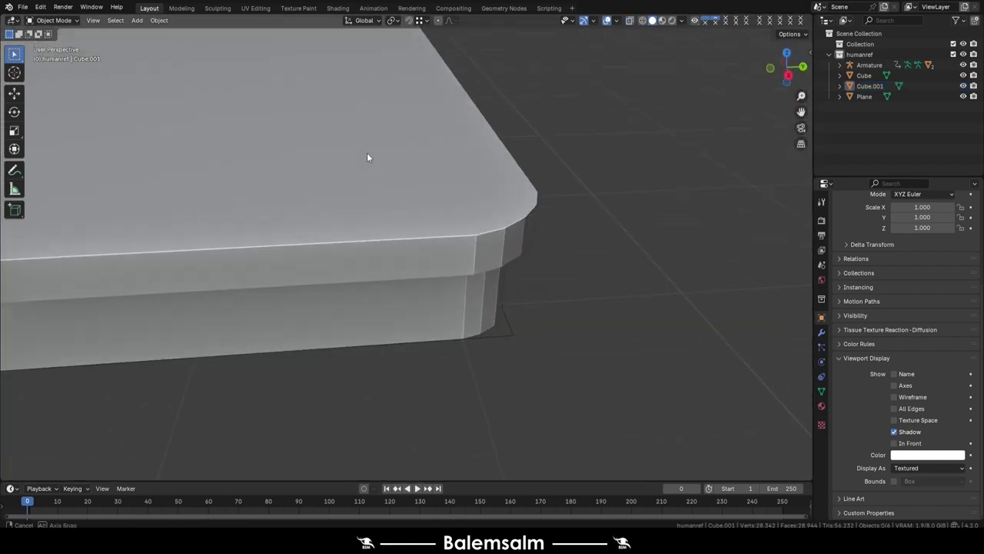
pyautogui.scroll(-3, 367, 158)
pyautogui.scroll(-2, 383, 171)
pyautogui.moveTo(294, 170)
pyautogui.mouseDown(button='middle')
pyautogui.moveTo(485, 293)
pyautogui.moveTo(528, 263)
pyautogui.moveTo(551, 290)
pyautogui.moveTo(413, 278)
pyautogui.moveTo(375, 329)
pyautogui.mouseUp(button='middle')
pyautogui.scroll(3, 413, 278)
pyautogui.scroll(2, 281, 290)
pyautogui.moveTo(281, 290); pyautogui.dragTo(421, 268, button='middle')
pyautogui.scroll(2, 422, 268)
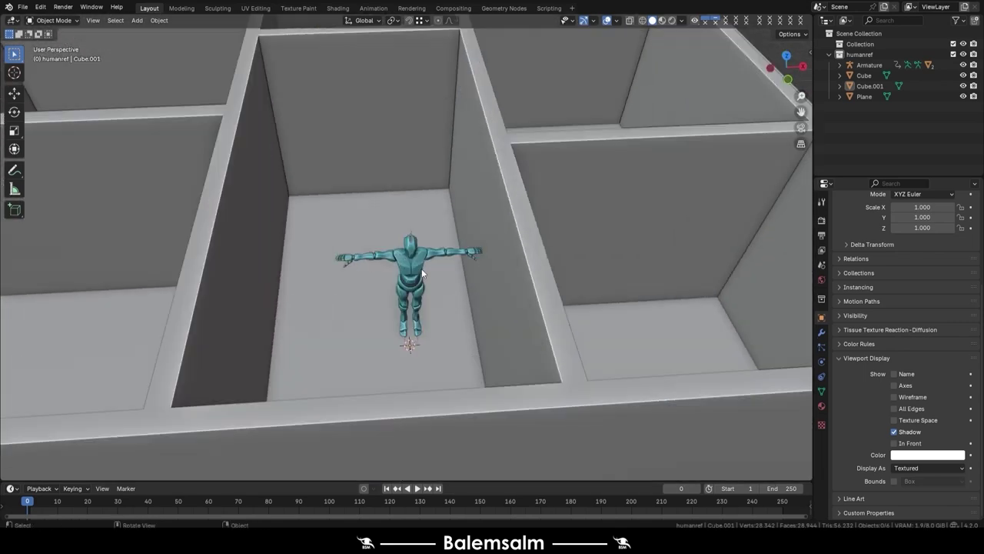
pyautogui.scroll(3, 421, 269)
pyautogui.click(419, 268)
pyautogui.scroll(3, 419, 268)
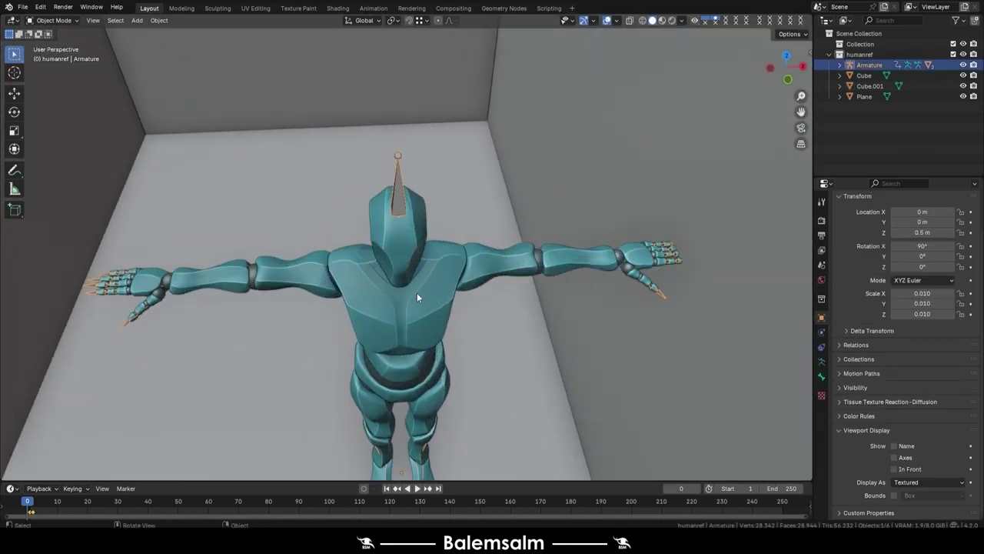
pyautogui.click(530, 261)
pyautogui.click(528, 257)
pyautogui.click(529, 258)
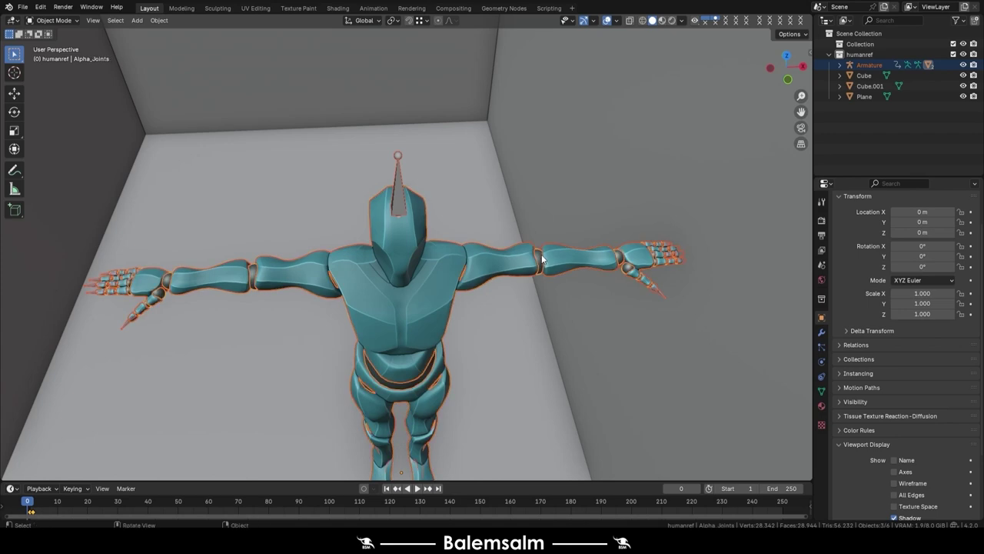
# Move the figure 7.3301 m along X so it stands on the open platform
pyautogui.scroll(-4, 542, 259)
pyautogui.scroll(-3, 539, 250)
pyautogui.keyDown('shift'); pyautogui.moveTo(539, 250); pyautogui.dragTo(323, 277, button='middle'); pyautogui.keyUp('shift')
pyautogui.scroll(4, 323, 278)
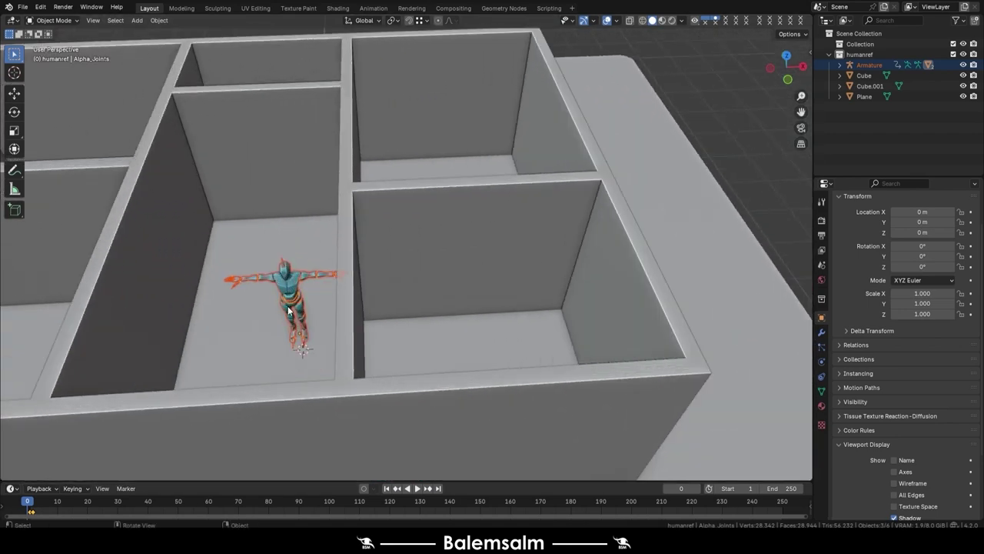
pyautogui.press('g')
pyautogui.press('y')
pyautogui.press('x')
pyautogui.click(715, 300)
pyautogui.moveTo(715, 299); pyautogui.dragTo(420, 266, button='middle')
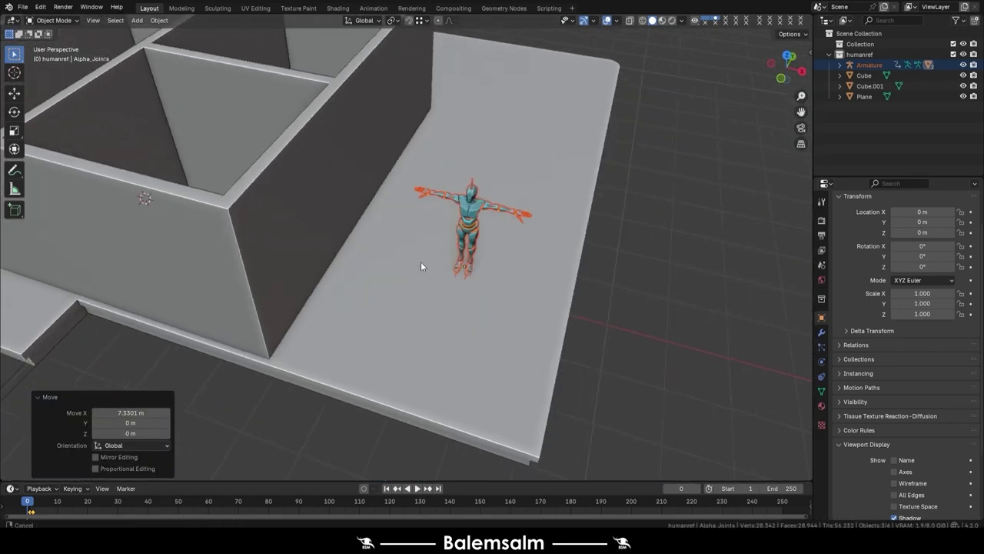
# Deselect the figure and view it from the side beside the wall
pyautogui.click(622, 318)
pyautogui.moveTo(369, 296)
pyautogui.mouseDown(button='middle')
pyautogui.moveTo(279, 252)
pyautogui.moveTo(364, 272)
pyautogui.mouseUp(button='middle')
pyautogui.hotkey('shift', 'a')
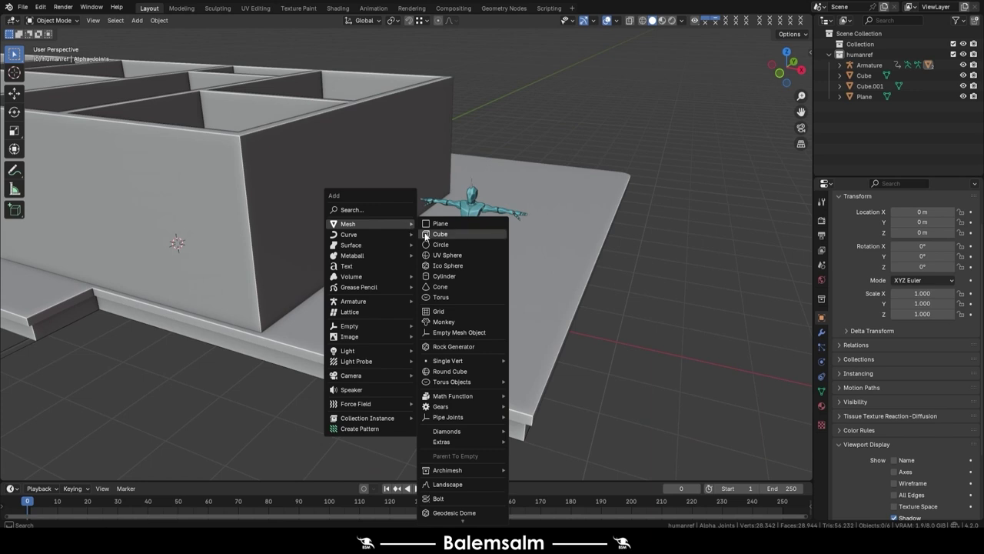
# Add a new cube beside the figure on the platform and raise it 1.5 m on Z
pyautogui.click(442, 236)
pyautogui.press('g')
pyautogui.press('x')
pyautogui.click(477, 378)
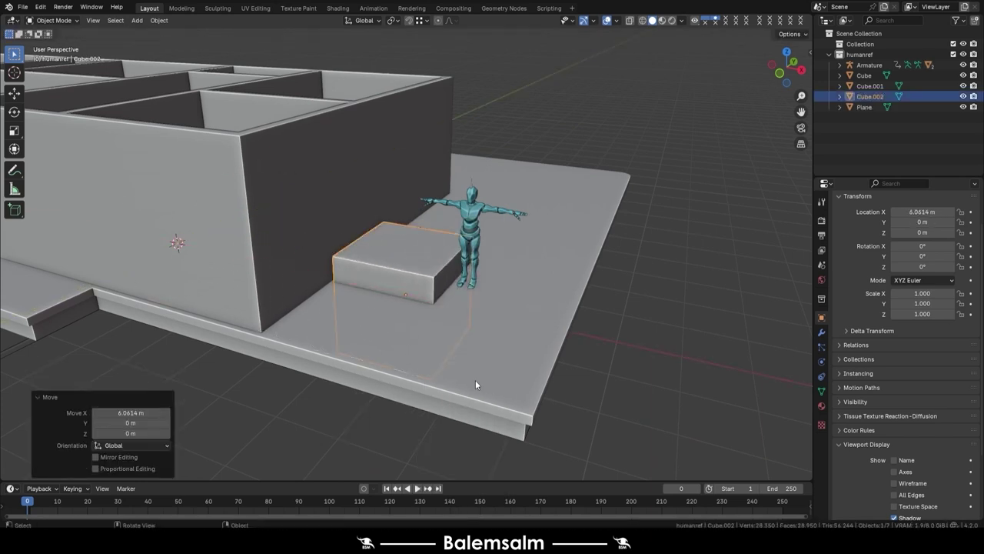
pyautogui.write('gz')
pyautogui.write('1.5')
pyautogui.press('Return')
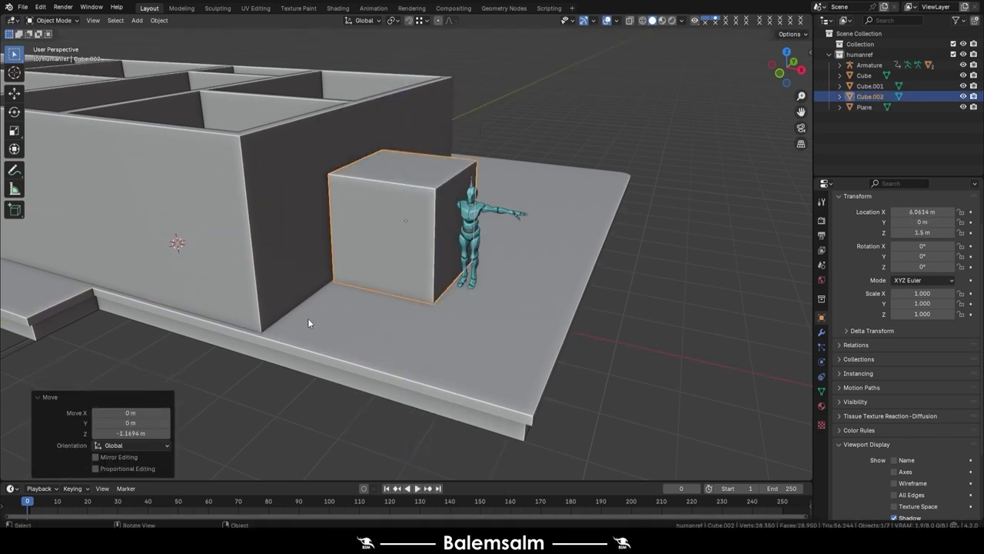
# Slide the cube's top face down to floor level, then raise it 0.1 m
pyautogui.press('Tab')
pyautogui.click(418, 177)
pyautogui.press('g')
pyautogui.press('g')
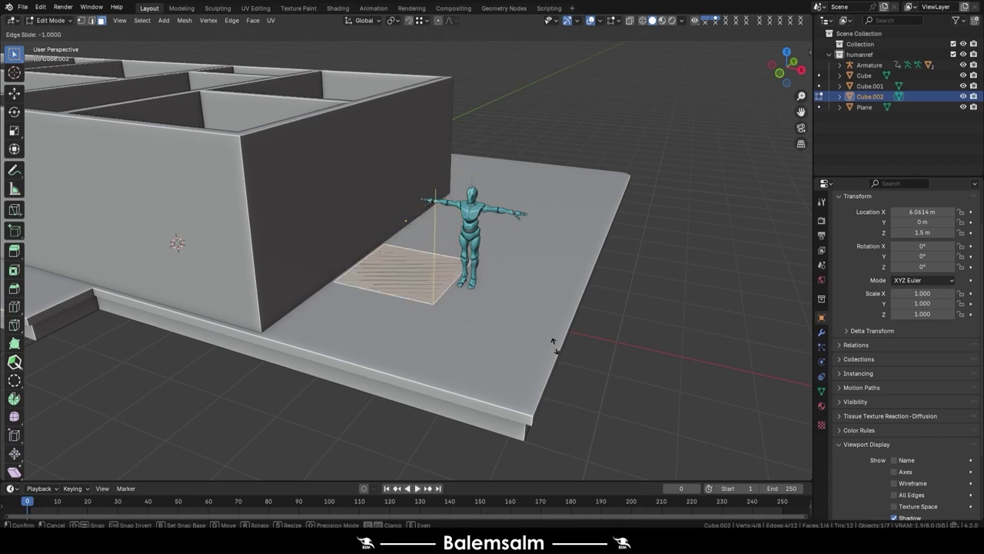
pyautogui.click(565, 344)
pyautogui.write('gz0.1')
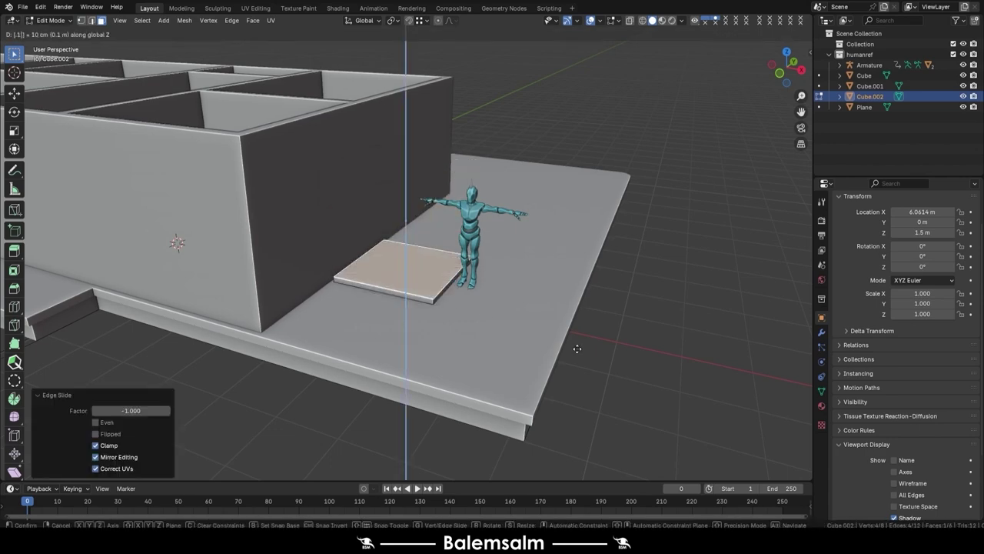
pyautogui.press('Return')
# Scale the whole slab along Y to 0.144 to make a thin strip
pyautogui.moveTo(456, 282); pyautogui.dragTo(402, 297, button='middle')
pyautogui.press('a')
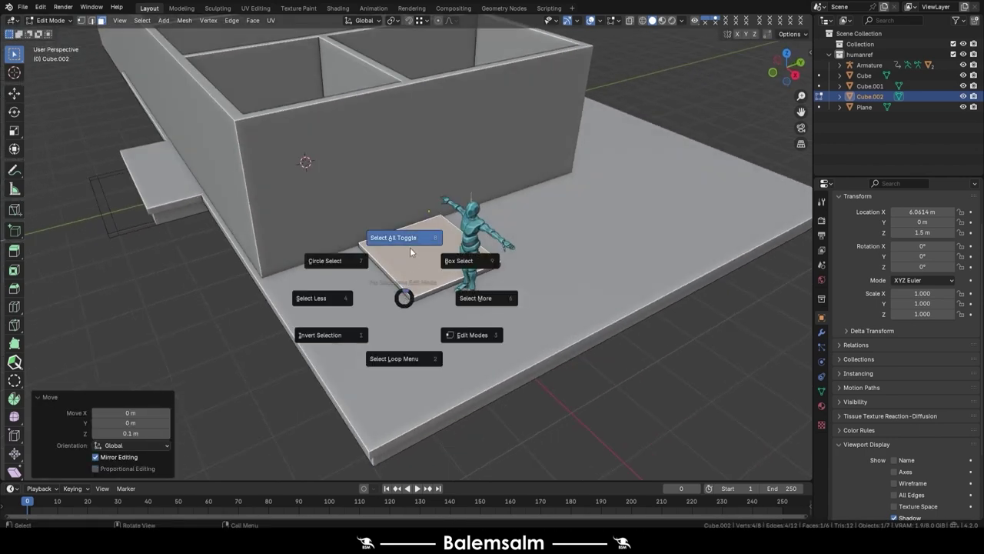
pyautogui.click(405, 238)
pyautogui.press('s')
pyautogui.press('x')
pyautogui.press('y')
pyautogui.click(430, 262)
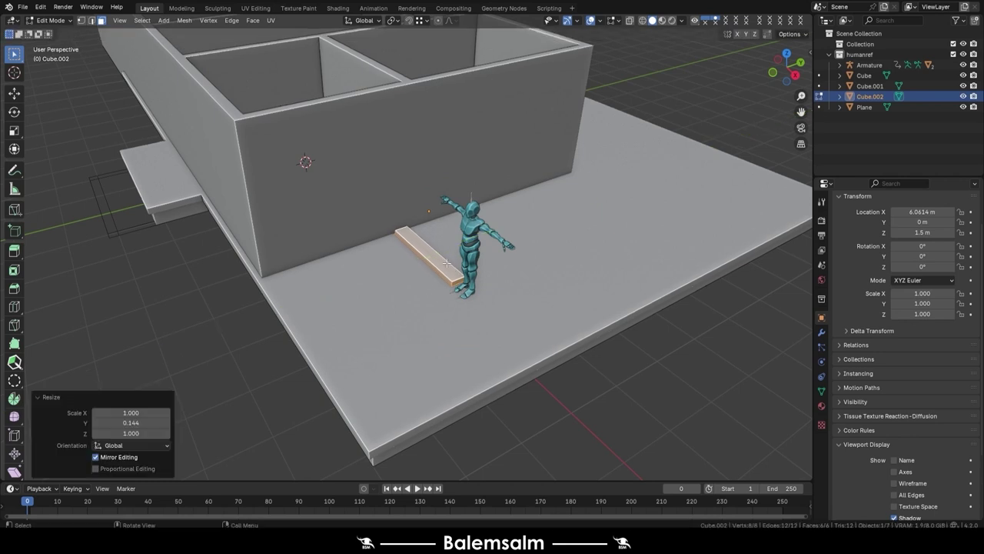
# Select a face of the strip and slide its edge into place
pyautogui.hotkey('alt', 'z')
pyautogui.click(422, 257)
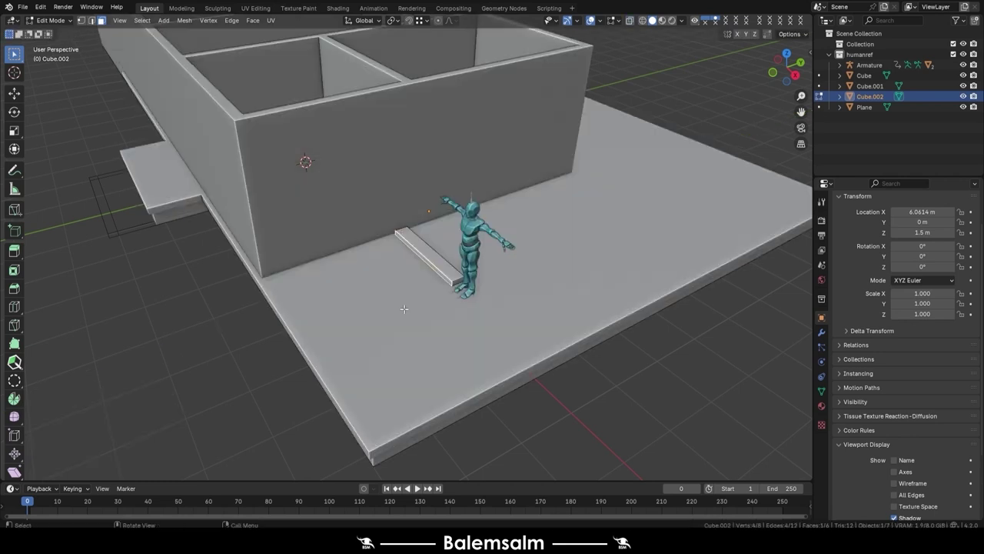
pyautogui.hotkey('alt', 'z')
pyautogui.press('g')
pyautogui.press('g')
pyautogui.click(440, 207)
# Shift the strip -0.1 m along Y, then return to Object Mode
pyautogui.press('g')
pyautogui.press('y')
pyautogui.write('-1')
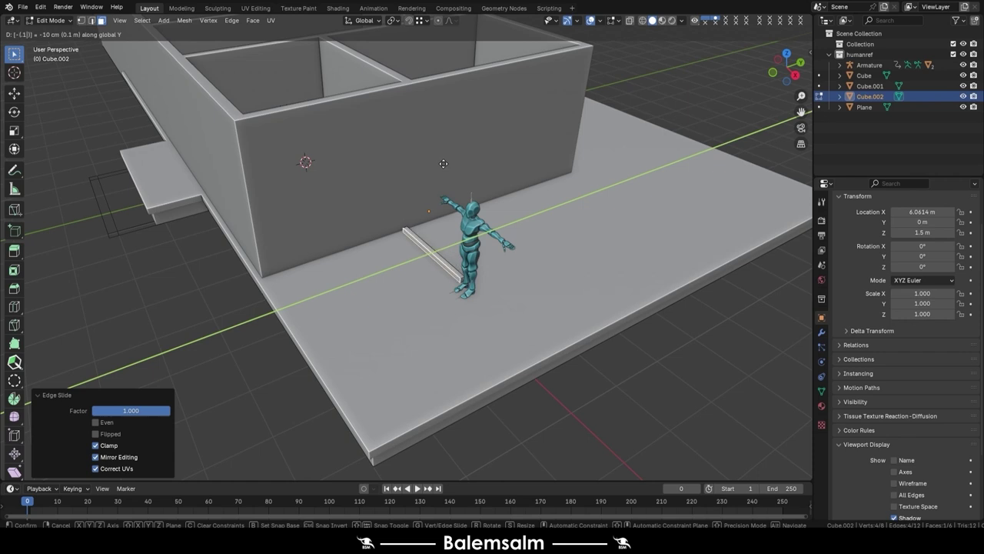
pyautogui.press('Return')
pyautogui.press('g')
pyautogui.press('y')
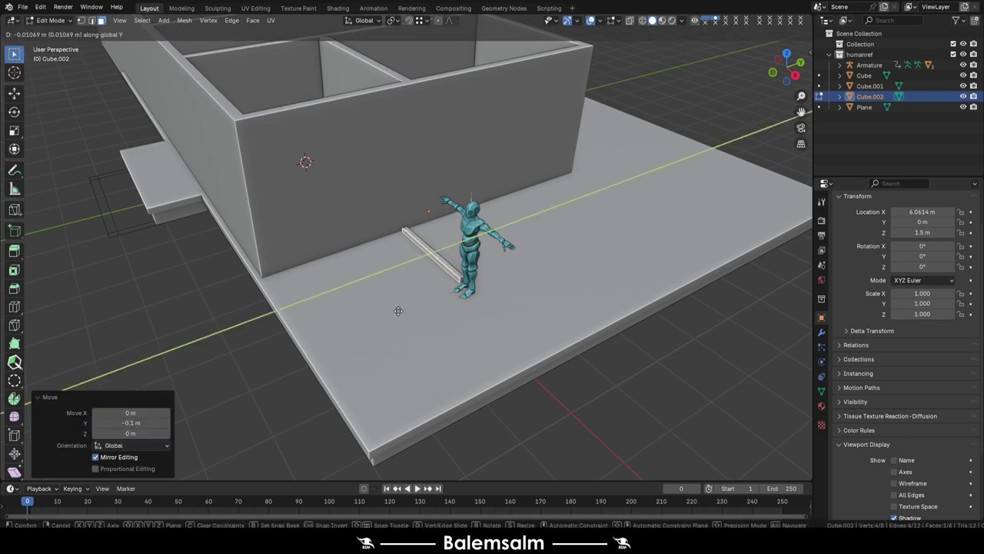
pyautogui.click(398, 310)
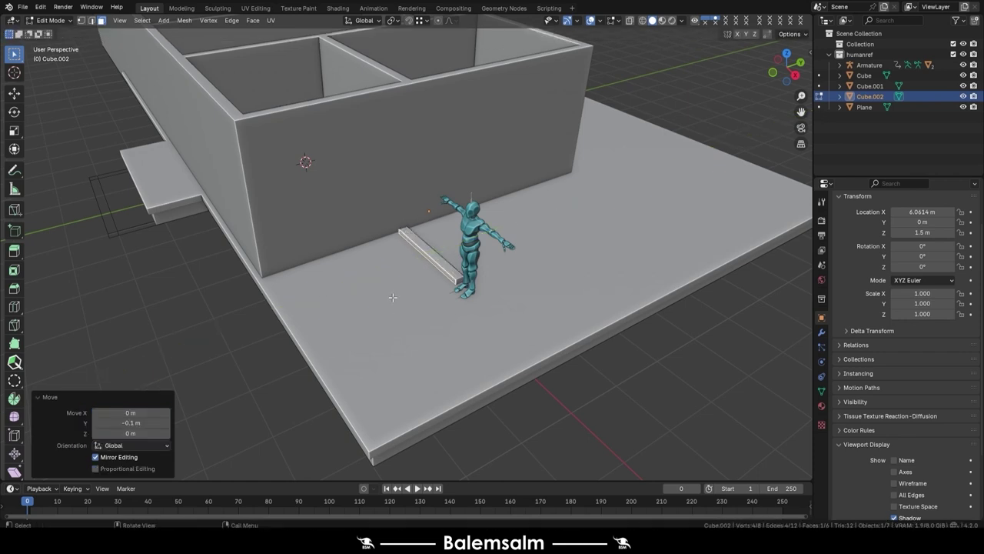
pyautogui.moveTo(398, 311)
pyautogui.mouseDown(button='middle')
pyautogui.moveTo(295, 274)
pyautogui.moveTo(319, 245)
pyautogui.moveTo(395, 311)
pyautogui.mouseUp(button='middle')
pyautogui.press('Tab')
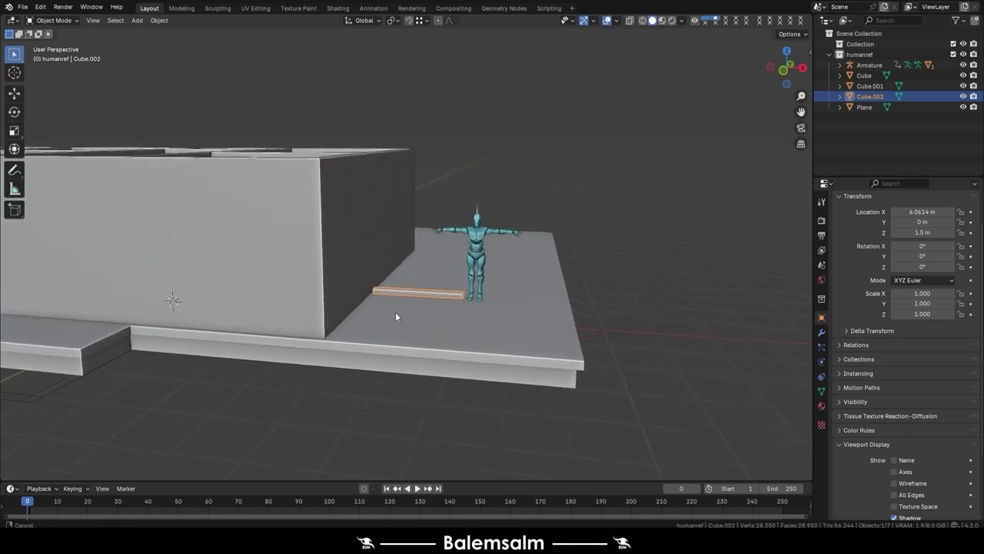
# In front view, lift the strip vertically to railing height at Z 2.3824 m
pyautogui.press('`')
pyautogui.click(405, 314)
pyautogui.press('g')
pyautogui.press('z')
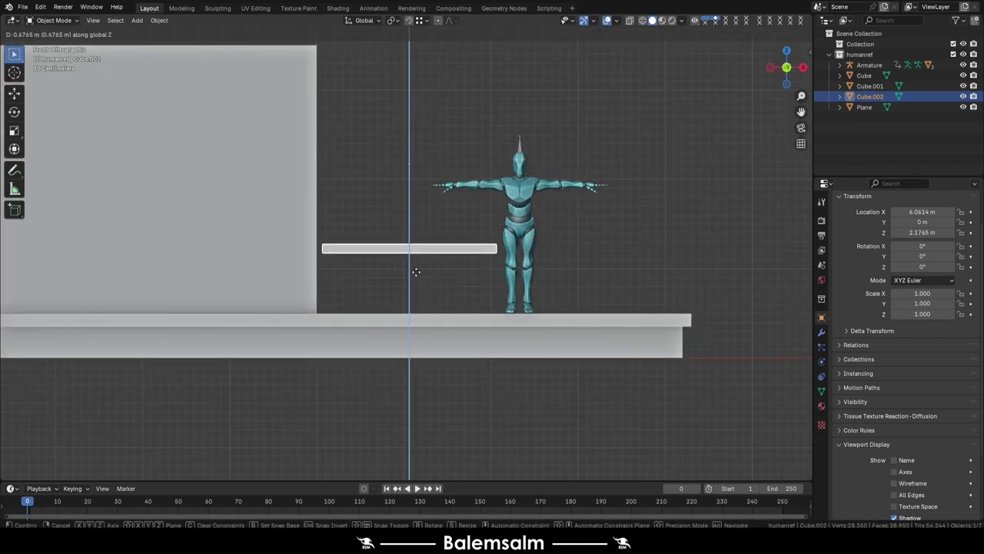
pyautogui.click(419, 254)
pyautogui.moveTo(418, 254)
pyautogui.mouseDown(button='middle')
pyautogui.moveTo(332, 306)
pyautogui.moveTo(363, 285)
pyautogui.moveTo(359, 302)
pyautogui.moveTo(344, 238)
pyautogui.moveTo(386, 230)
pyautogui.mouseUp(button='middle')
# Place the strip at X 6 m along the balcony edge and shift it 0.1 m on Y
pyautogui.press('g')
pyautogui.press('x')
pyautogui.click(356, 312)
pyautogui.scroll(5, 304, 259)
pyautogui.write('gy')
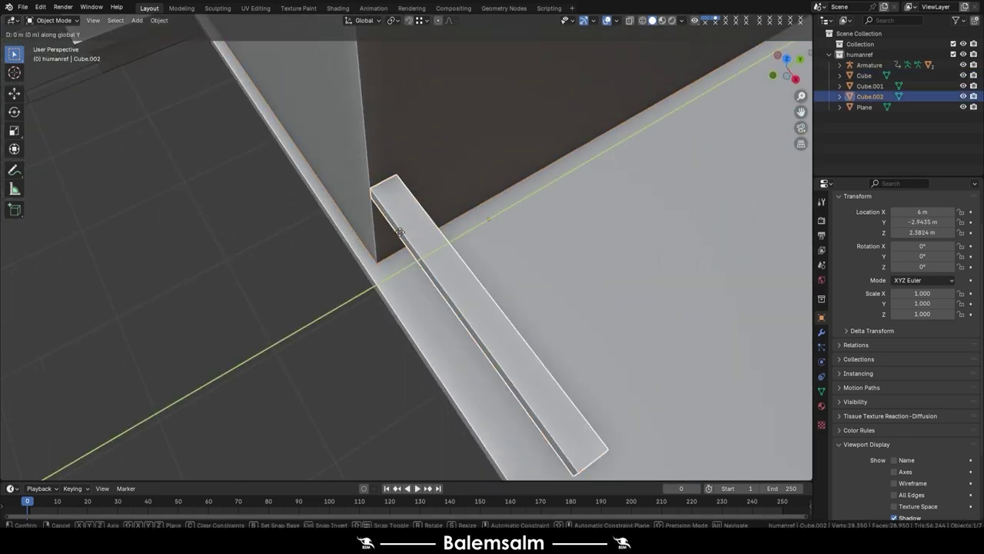
pyautogui.write('.1')
pyautogui.press('Return')
pyautogui.scroll(-5, 401, 235)
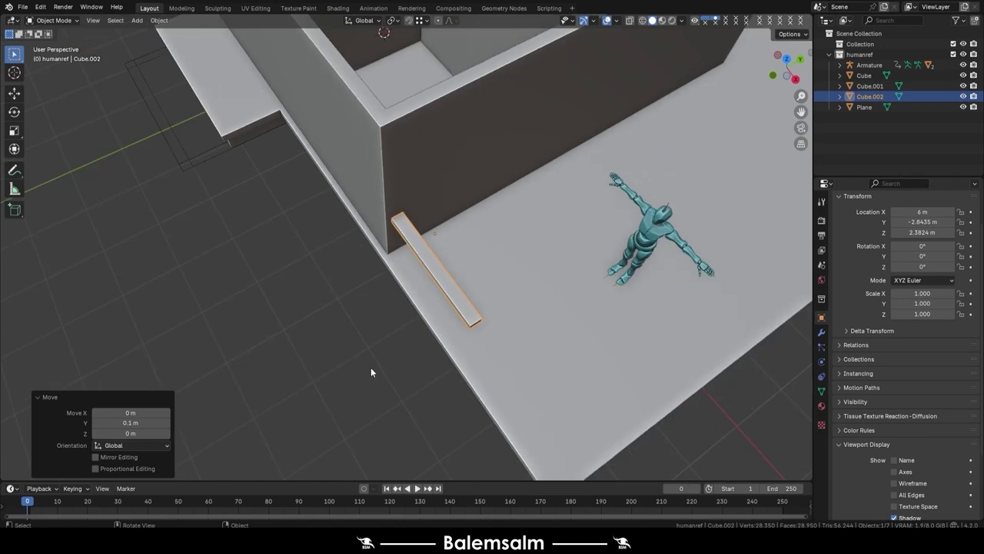
pyautogui.moveTo(371, 367)
pyautogui.mouseDown(button='middle')
pyautogui.moveTo(459, 279)
pyautogui.moveTo(347, 215)
pyautogui.moveTo(400, 254)
pyautogui.mouseUp(button='middle')
# Stretch the strip's end 2.3 m along X, then pull it back 0.1 m to the slab edge
pyautogui.press('Tab')
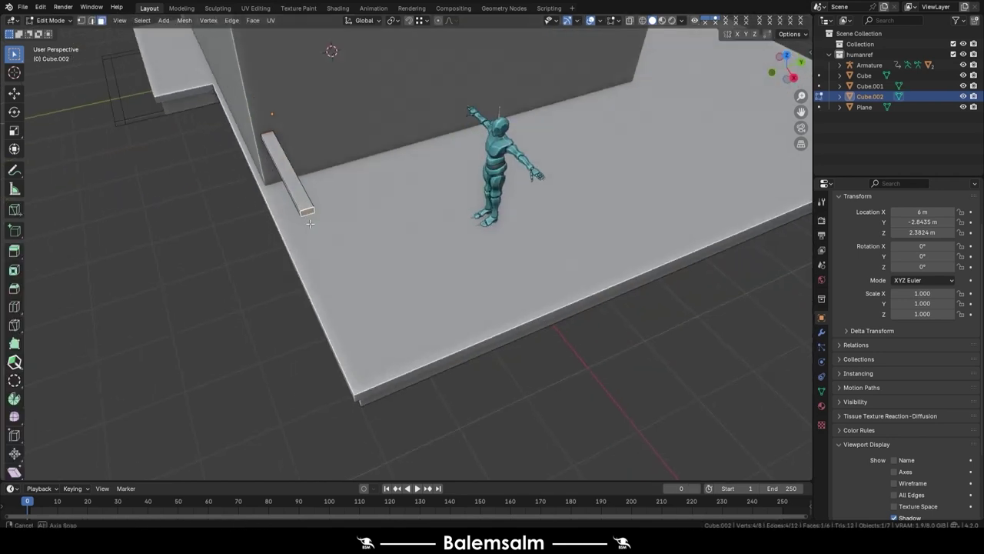
pyautogui.scroll(3, 436, 284)
pyautogui.write('gx2.3')
pyautogui.press('Return')
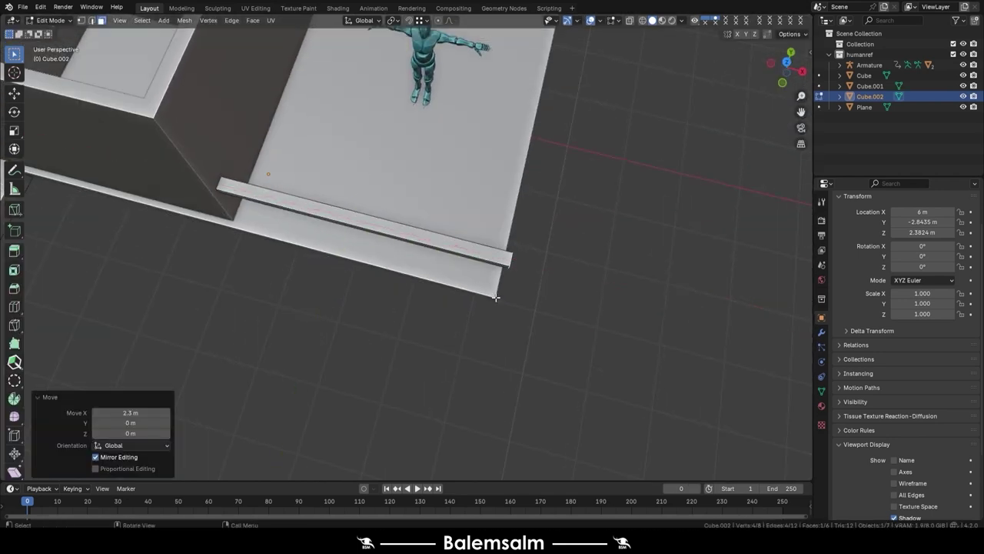
pyautogui.press('g')
pyautogui.press('x')
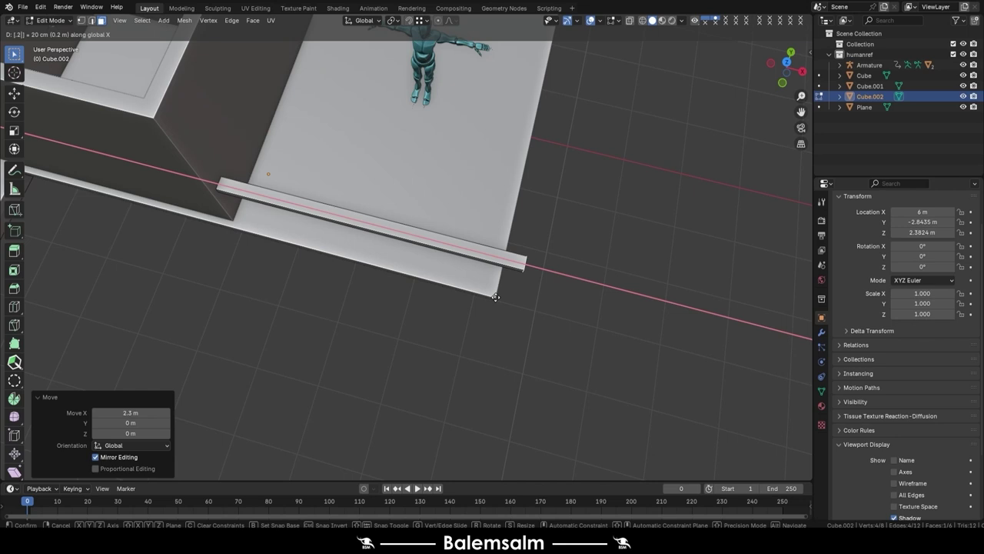
pyautogui.press('Return')
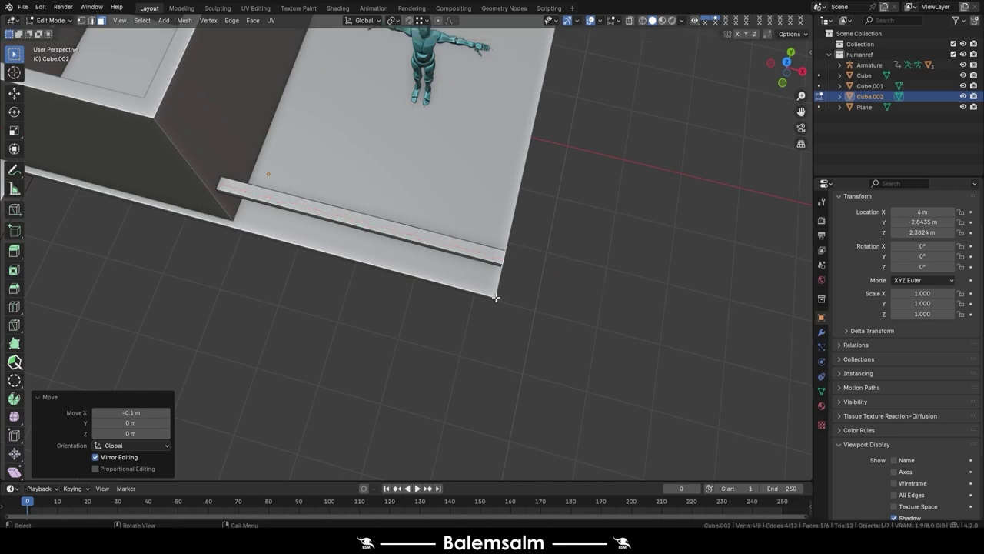
pyautogui.moveTo(495, 297); pyautogui.dragTo(403, 347, button='middle')
# From top view, add a loop cut across the strip
pyautogui.press('KP_7')
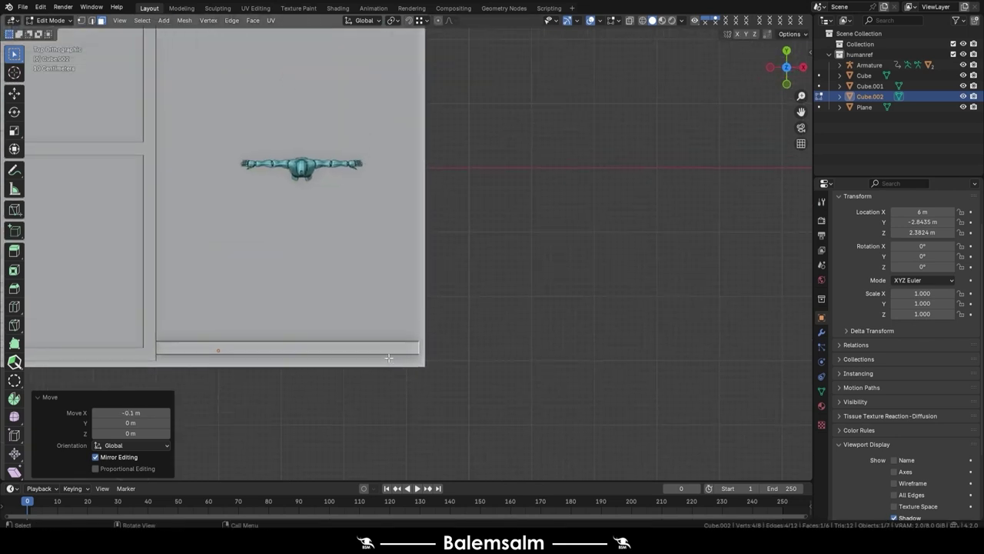
pyautogui.hotkey('ctrl', 'r')
pyautogui.click(389, 356)
pyautogui.click(490, 367)
# Shift the new edge loop 0.1 m along X and turn on the Edge Length overlay
pyautogui.press('g')
pyautogui.press('y')
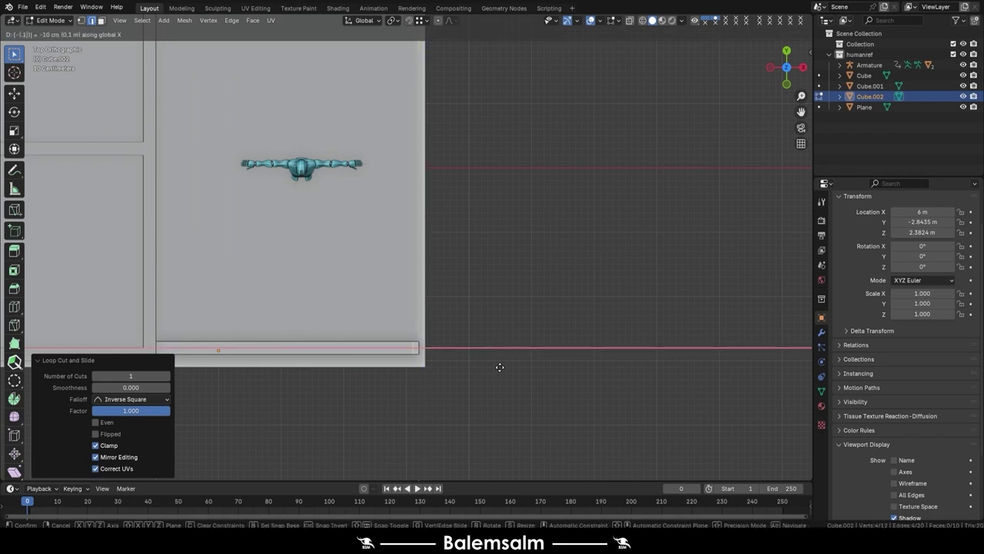
pyautogui.press('Return')
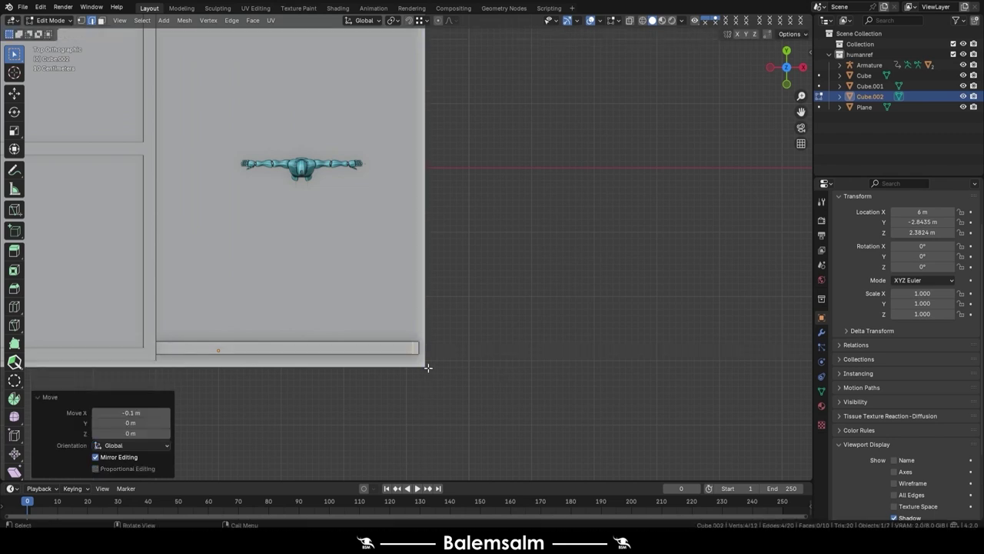
pyautogui.scroll(6, 431, 363)
pyautogui.click(617, 23)
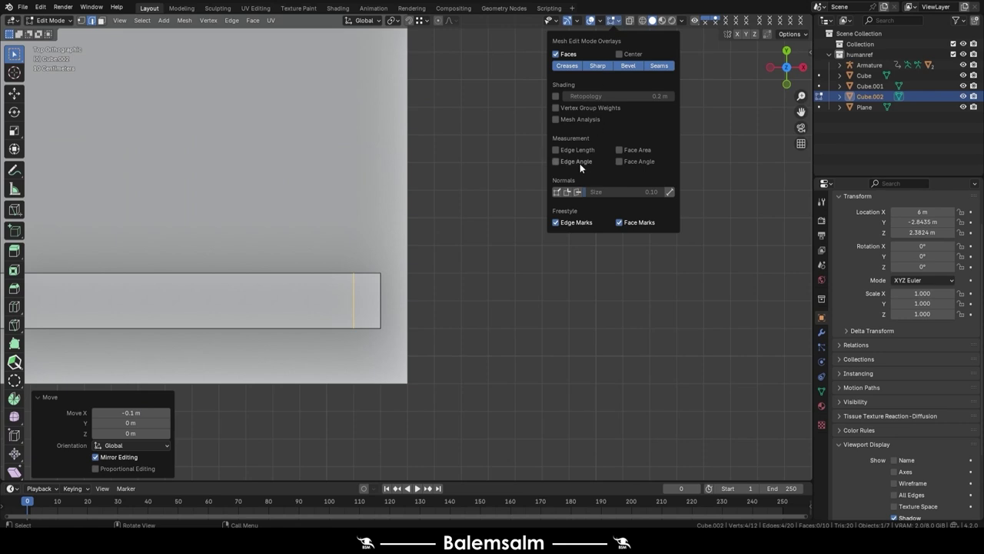
pyautogui.scroll(2, 376, 300)
# Move the strip's end edge 0.1 m along X
pyautogui.click(376, 301)
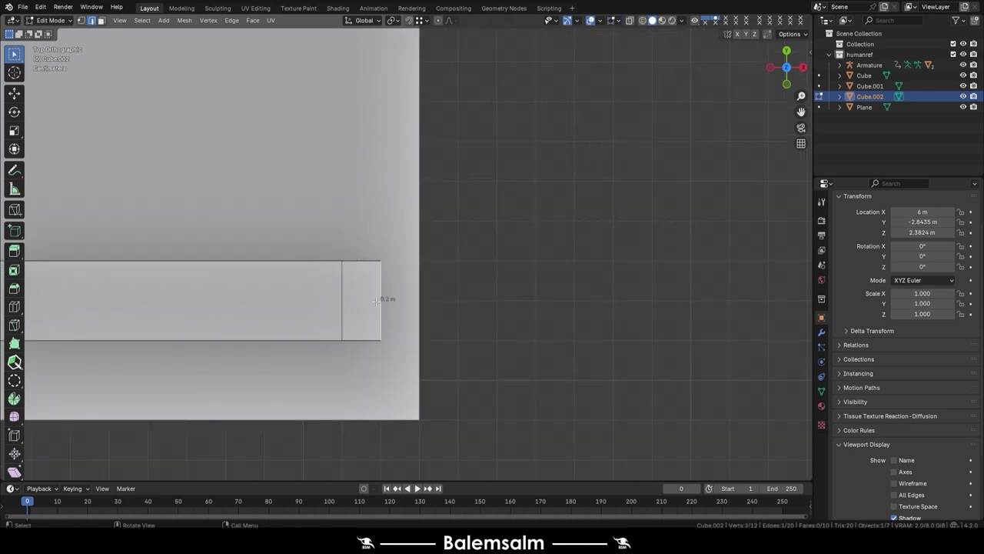
pyautogui.press('g')
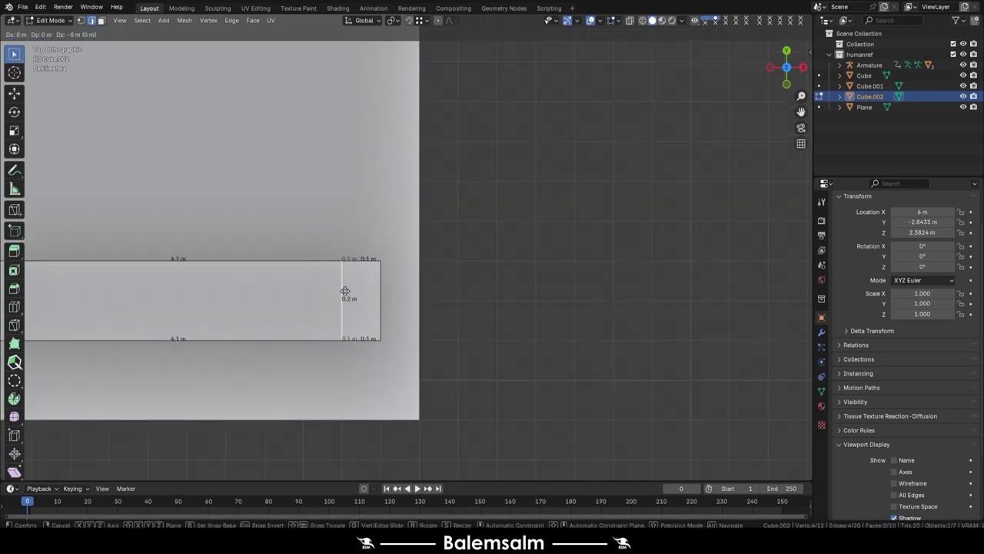
pyautogui.press('y')
pyautogui.press('x')
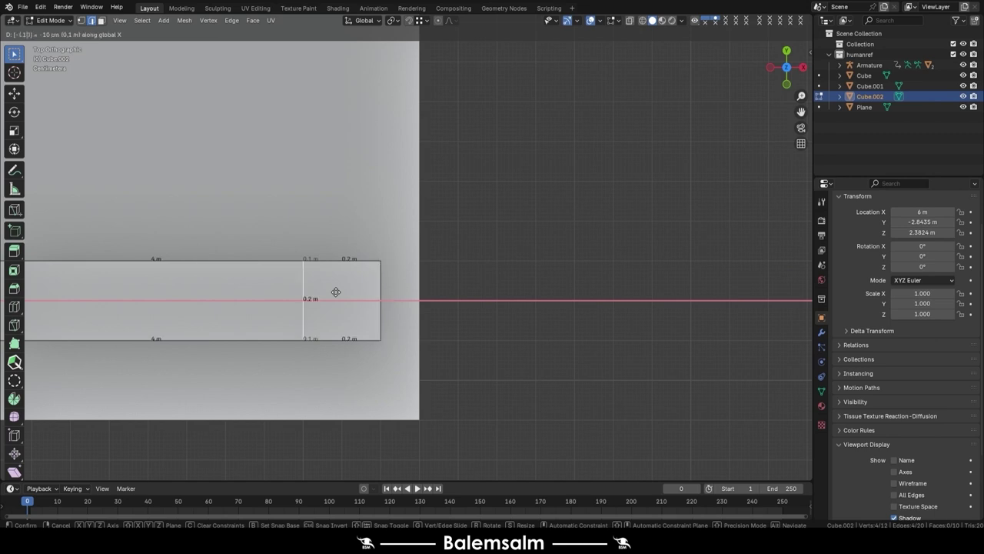
pyautogui.press('Return')
# Select the top edge of the end face and switch to X-ray view
pyautogui.click(343, 256)
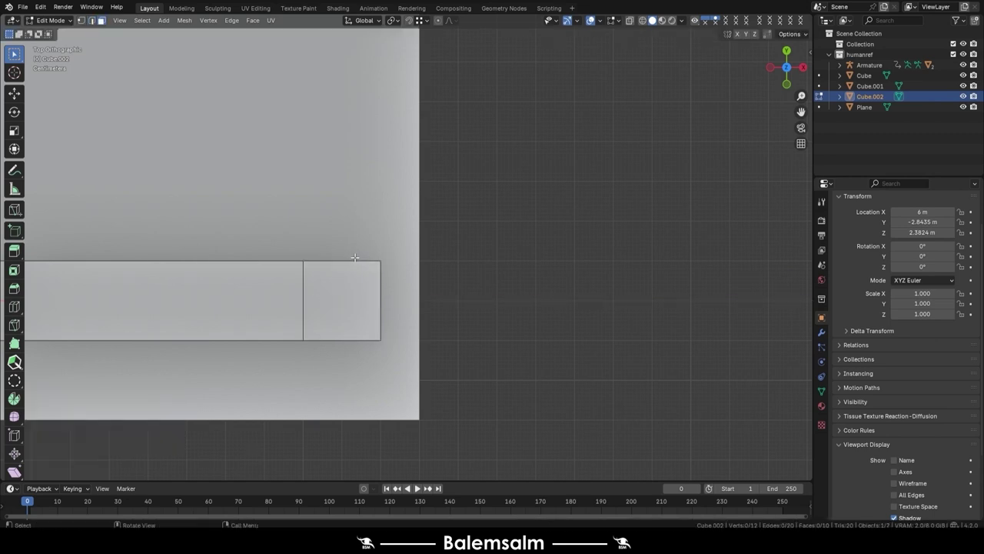
pyautogui.hotkey('alt', 'z')
pyautogui.scroll(-3, 333, 270)
pyautogui.scroll(-2, 345, 236)
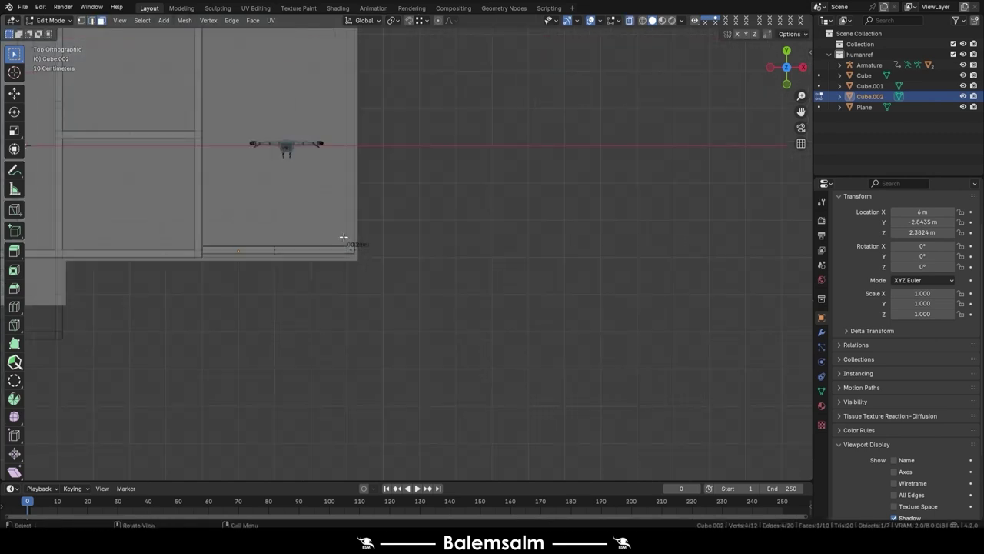
pyautogui.keyDown('shift'); pyautogui.scroll(3, 346, 244); pyautogui.keyUp('shift')
# Extrude the end edge 7.5 m along the balcony side, then another 4 m
pyautogui.keyDown('shift'); pyautogui.scroll(3, 355, 288); pyautogui.keyUp('shift')
pyautogui.press('e')
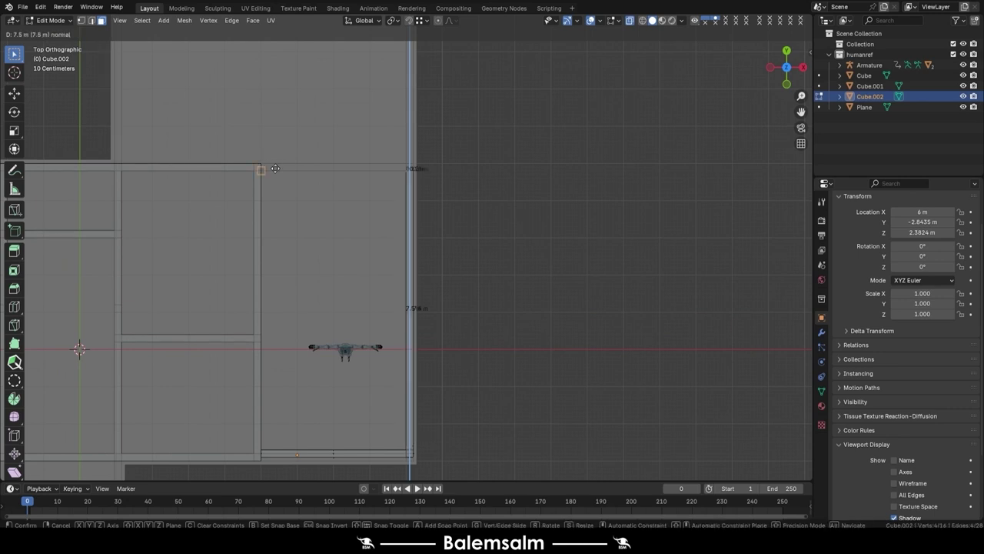
pyautogui.click(266, 167)
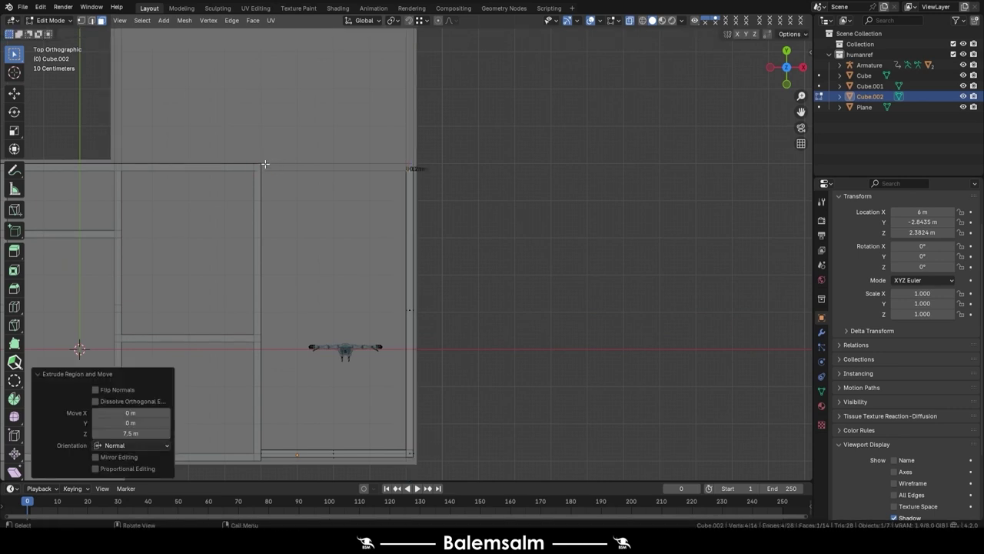
pyautogui.scroll(3, 406, 339)
pyautogui.write('e')
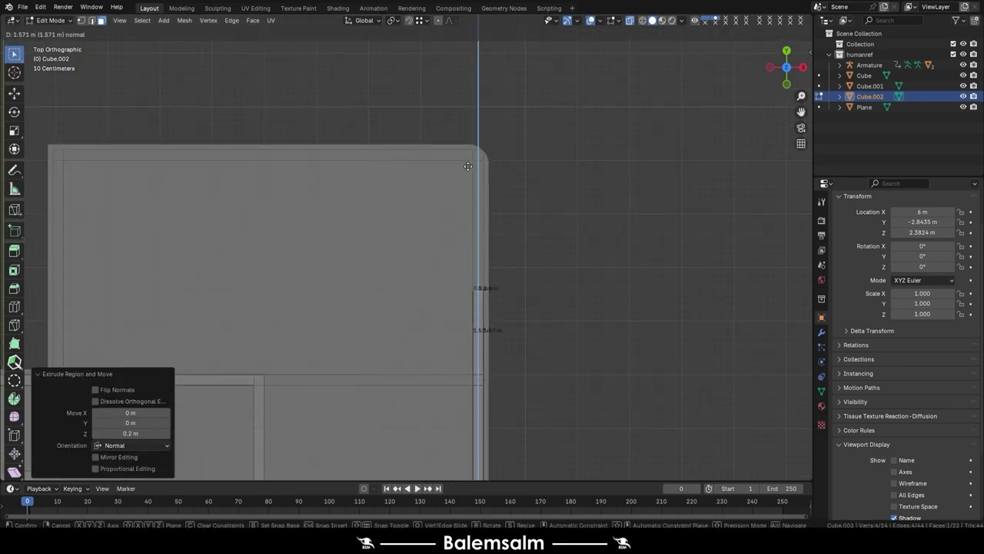
pyautogui.write('4')
pyautogui.press('Return')
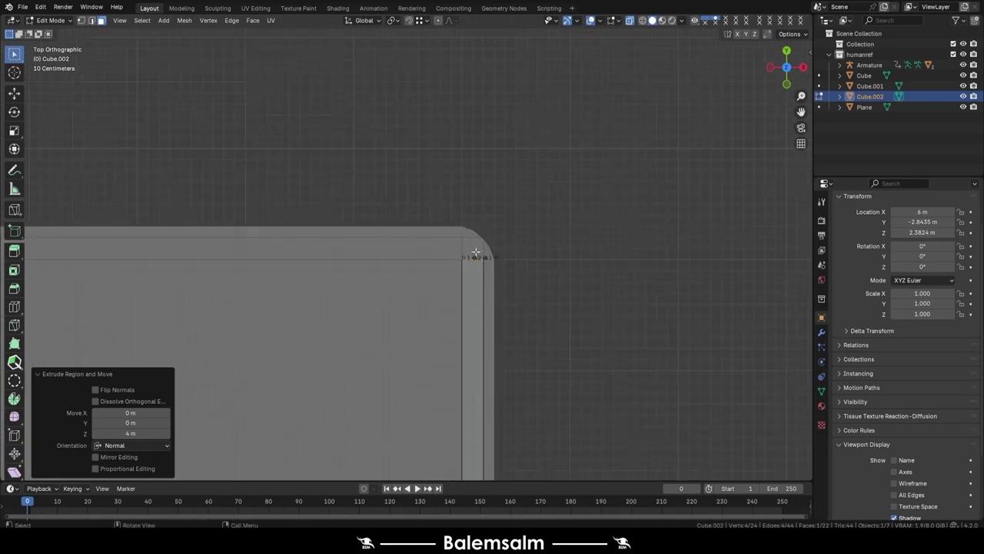
# Extrude the end face 0.2 m along its normal as a short rail stub
pyautogui.press('e')
pyautogui.rightClick(422, 257)
pyautogui.press('e')
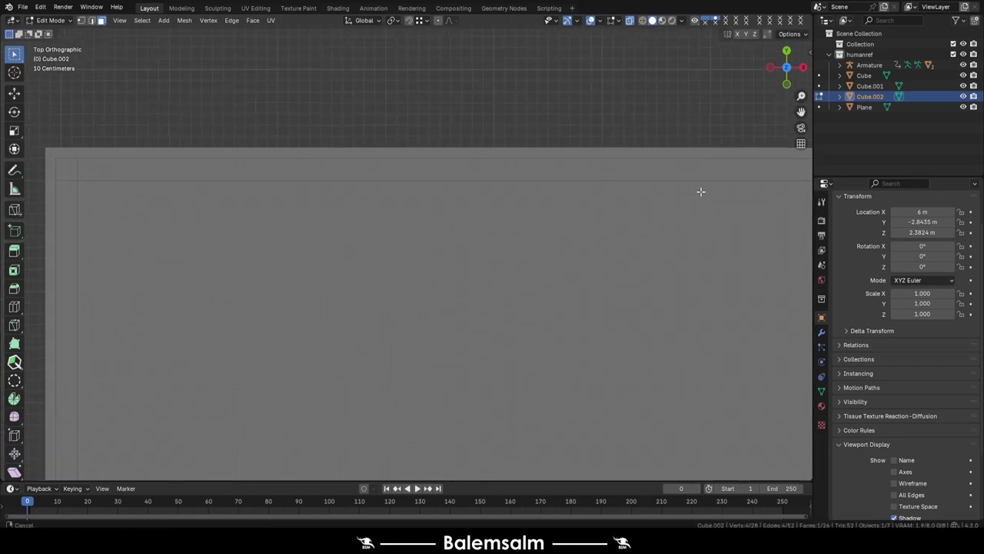
pyautogui.click(457, 158)
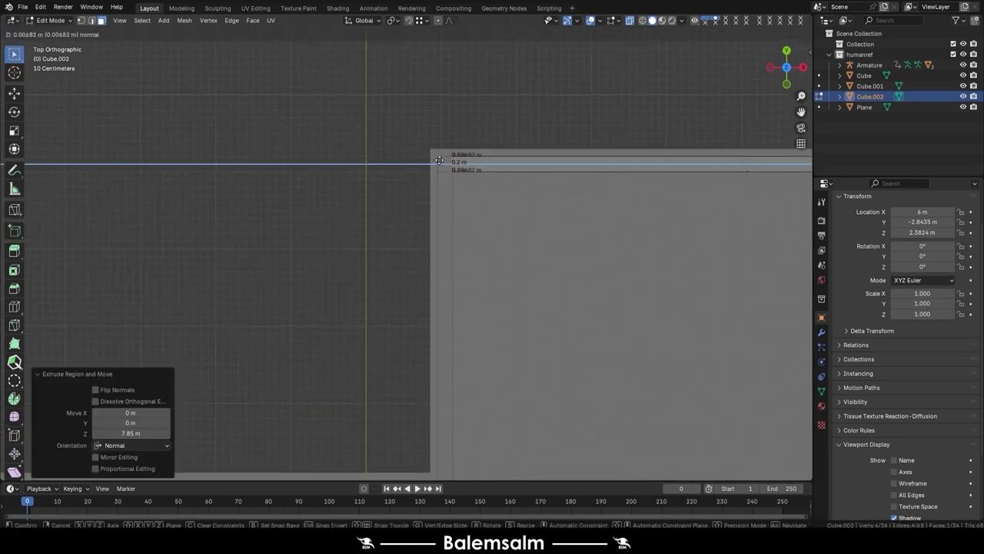
# Duplicate the rail section and place the copy 4 m along Y
pyautogui.moveTo(448, 172)
pyautogui.keyDown('shift'); pyautogui.mouseDown(button='middle')
pyautogui.moveTo(387, 200)
pyautogui.moveTo(366, 166)
pyautogui.moveTo(499, 230)
pyautogui.moveTo(592, 259)
pyautogui.mouseUp(button='middle'); pyautogui.keyUp('shift')
pyautogui.press('g')
pyautogui.press('x')
pyautogui.press('y')
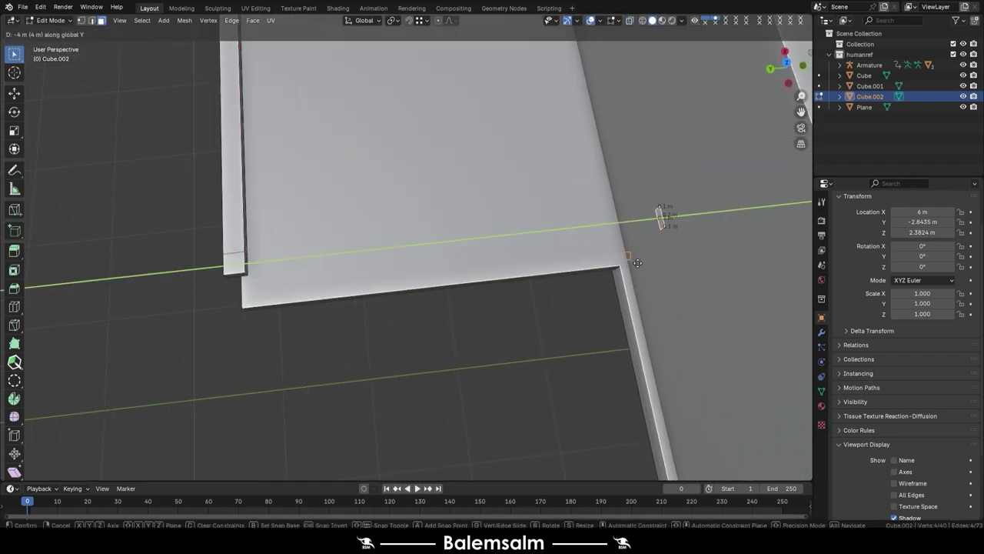
pyautogui.click(630, 264)
pyautogui.moveTo(630, 264)
pyautogui.mouseDown(button='middle')
pyautogui.moveTo(622, 169)
pyautogui.moveTo(561, 176)
pyautogui.moveTo(637, 193)
pyautogui.mouseUp(button='middle')
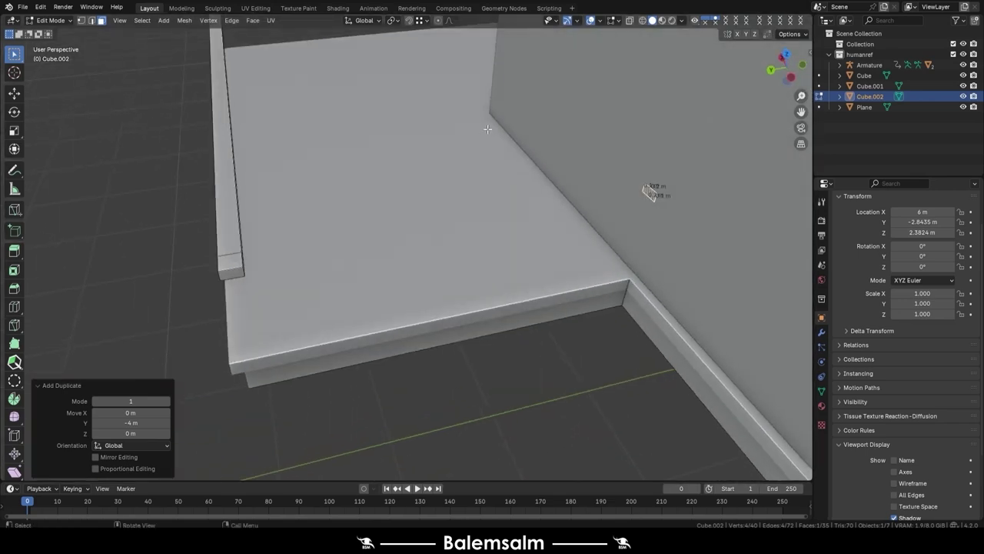
pyautogui.press('g')
pyautogui.press('y')
pyautogui.press('Return')
# Extend the rail end by 2 m, then extrude it -0.2 m
pyautogui.scroll(-3, 520, 201)
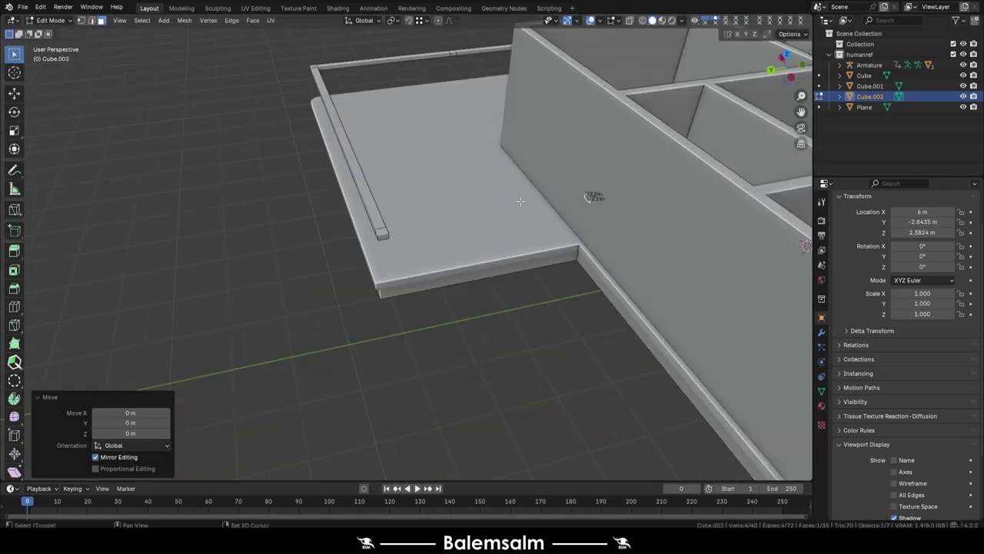
pyautogui.scroll(3, 520, 201)
pyautogui.press('g')
pyautogui.press('z')
pyautogui.press('z')
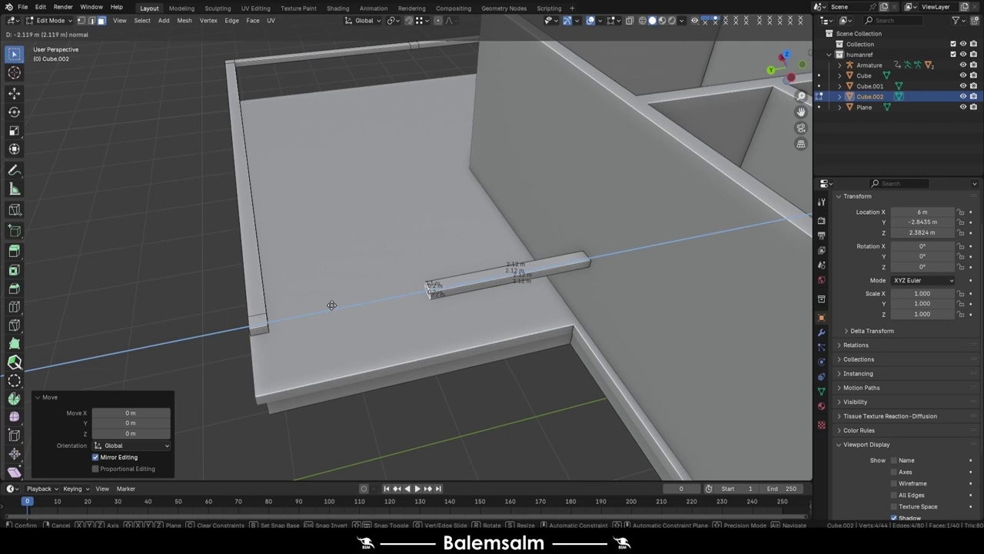
pyautogui.write('2')
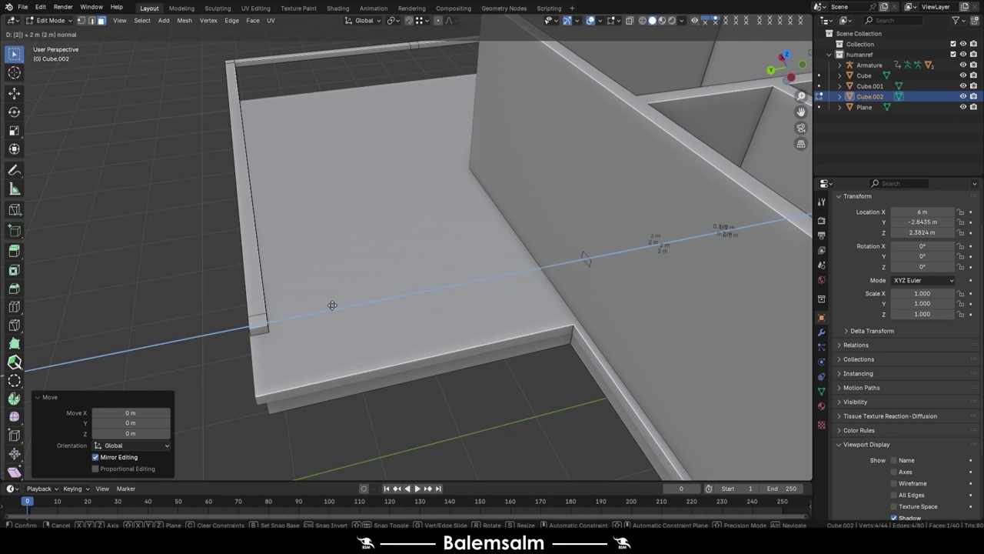
pyautogui.press('Return')
pyautogui.moveTo(333, 305)
pyautogui.mouseDown(button='middle')
pyautogui.moveTo(508, 216)
pyautogui.moveTo(441, 299)
pyautogui.mouseUp(button='middle')
pyautogui.press('e')
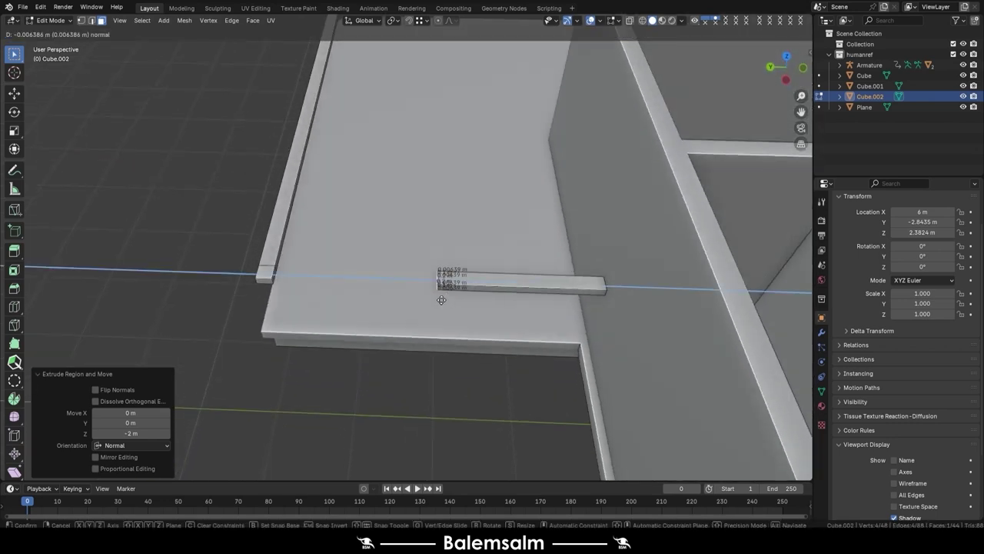
pyautogui.press('Return')
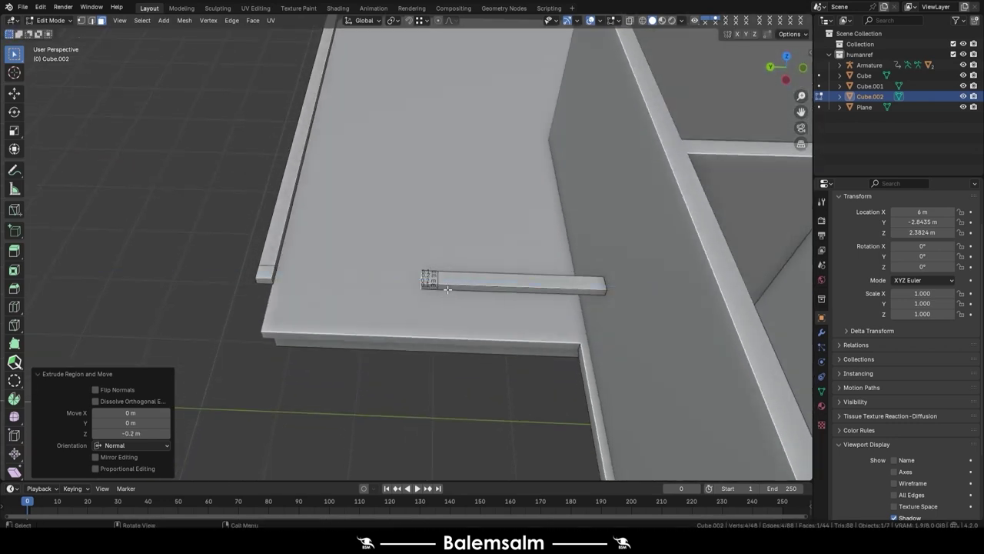
# Switch to the top orthographic view of the balcony
pyautogui.moveTo(441, 299); pyautogui.dragTo(580, 288, button='middle')
pyautogui.scroll(-5, 580, 288)
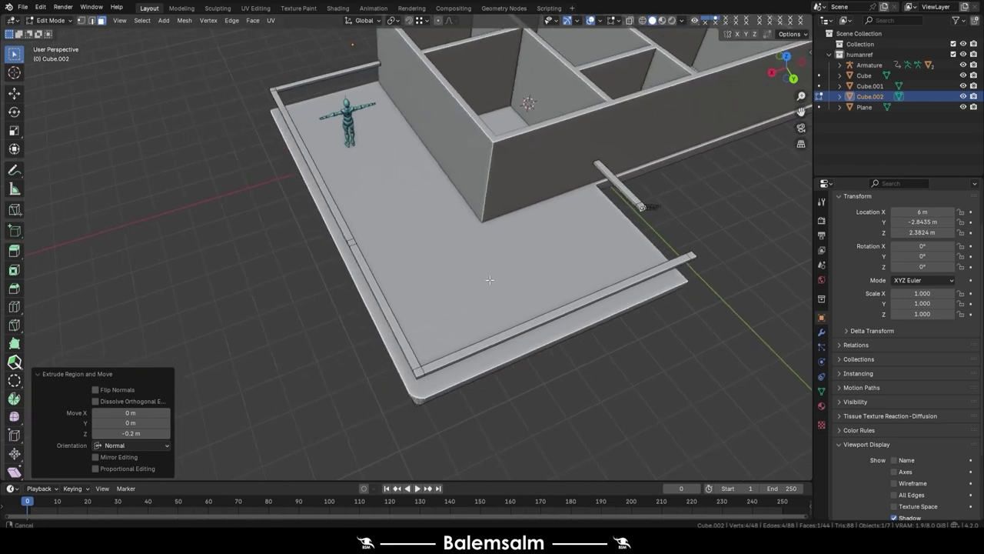
pyautogui.scroll(8, 430, 385)
pyautogui.press('`')
pyautogui.click(424, 345)
# Add a loop cut across the rail corner
pyautogui.scroll(5, 508, 234)
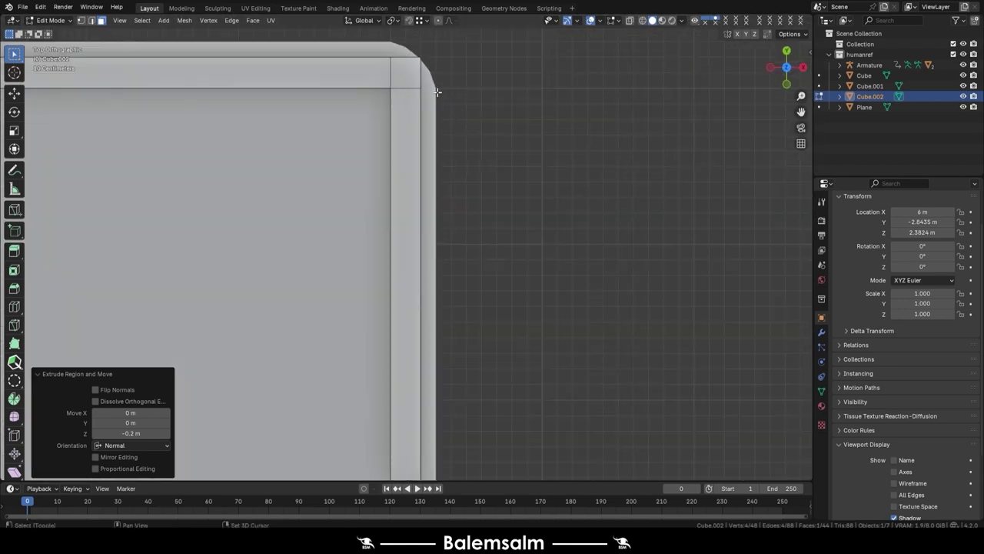
pyautogui.keyDown('shift'); pyautogui.moveTo(492, 192); pyautogui.dragTo(461, 340, button='middle'); pyautogui.keyUp('shift')
pyautogui.scroll(4, 461, 341)
pyautogui.hotkey('ctrl', 'r')
pyautogui.click(371, 207)
pyautogui.click(371, 208)
# Add more loop cuts at the corner, undoing an unwanted vertical cut
pyautogui.hotkey('ctrl', 'r')
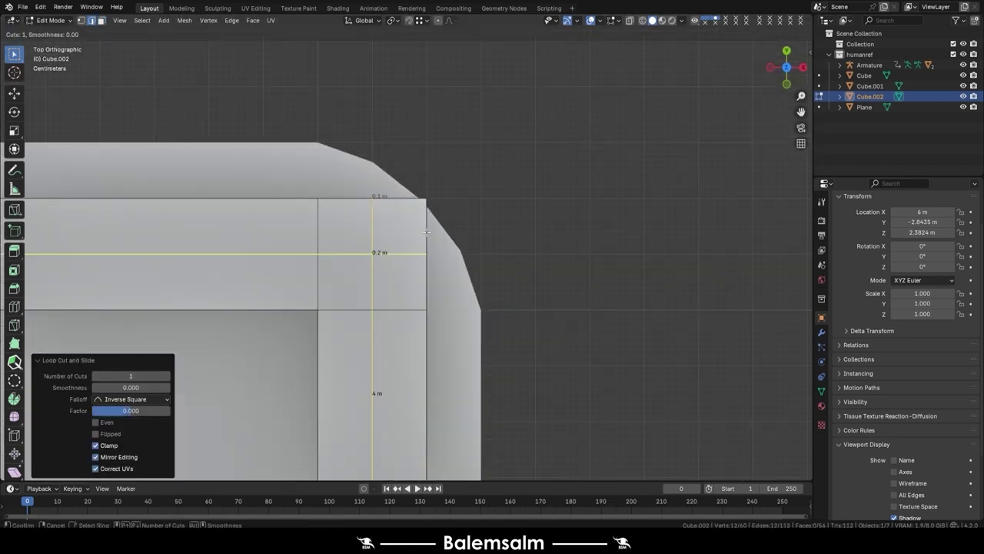
pyautogui.doubleClick(374, 259)
pyautogui.hotkey('ctrl', 'r')
pyautogui.doubleClick(416, 262)
pyautogui.hotkey('ctrl', 'r')
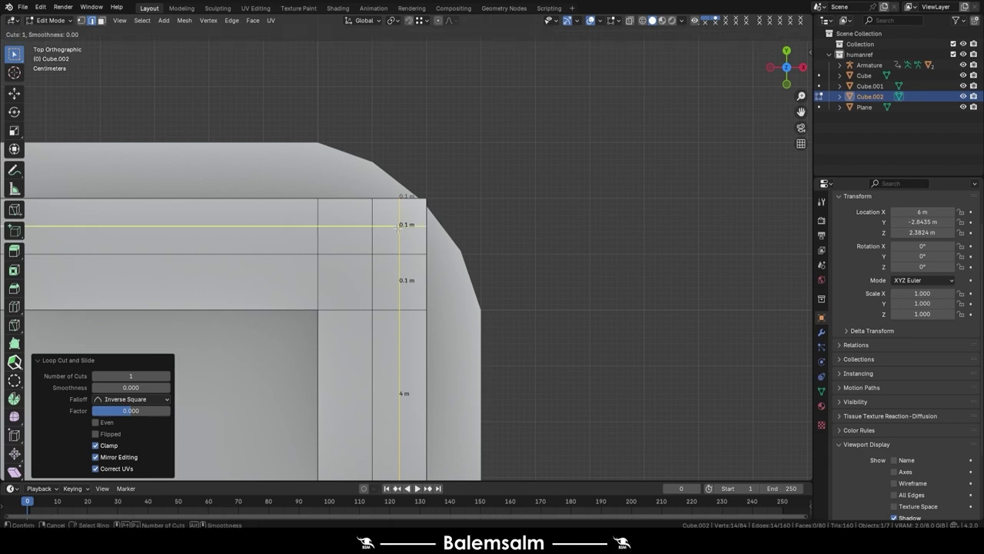
pyautogui.press('Escape')
pyautogui.hotkey('ctrl', 'z')
pyautogui.hotkey('ctrl', 'r')
pyautogui.doubleClick(370, 272)
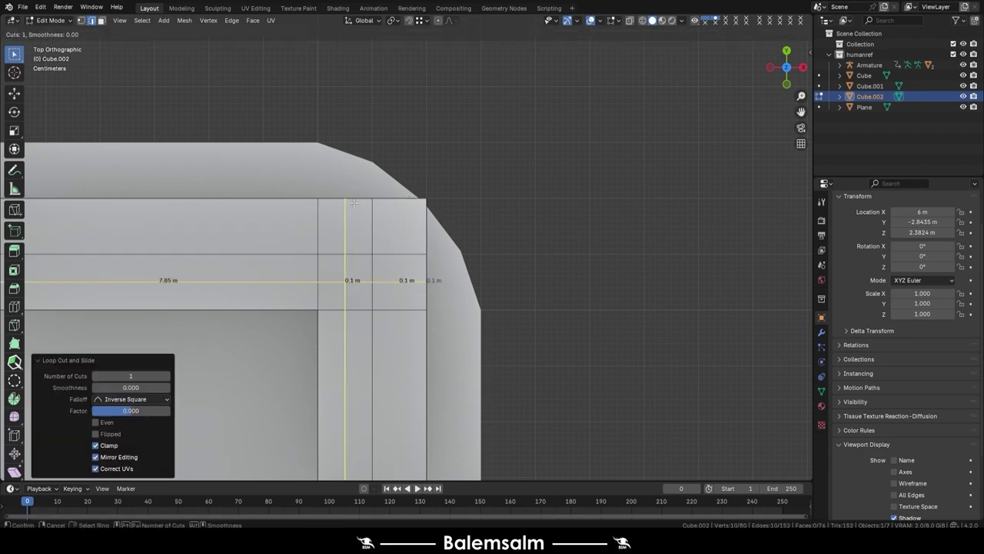
# With X-ray on, pull the first corner vertices inward toward the rounded edge
pyautogui.keyDown('shift'); pyautogui.moveTo(538, 181); pyautogui.dragTo(431, 191, button='middle'); pyautogui.keyUp('shift')
pyautogui.hotkey('alt', 'z')
pyautogui.press('g')
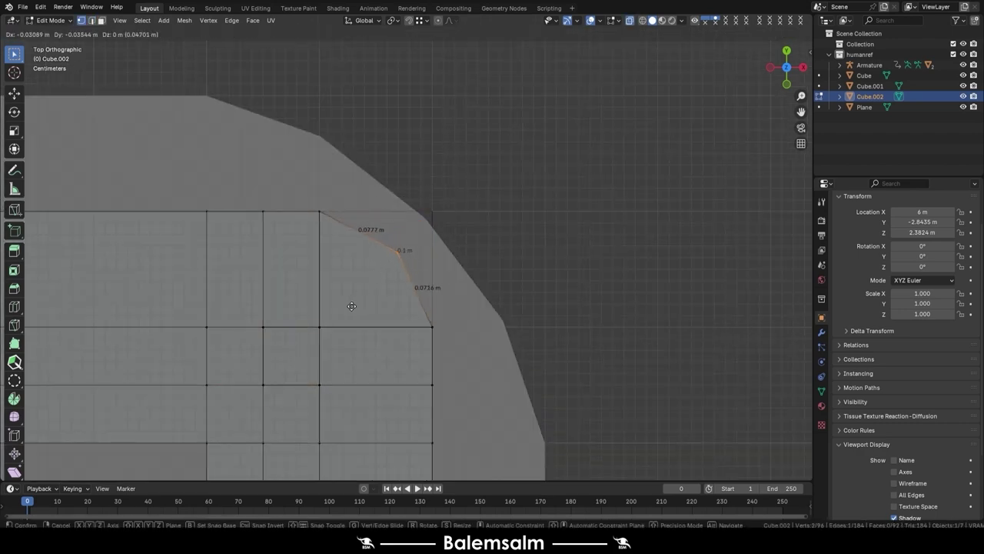
pyautogui.click(342, 311)
pyautogui.moveTo(342, 189); pyautogui.dragTo(314, 228)
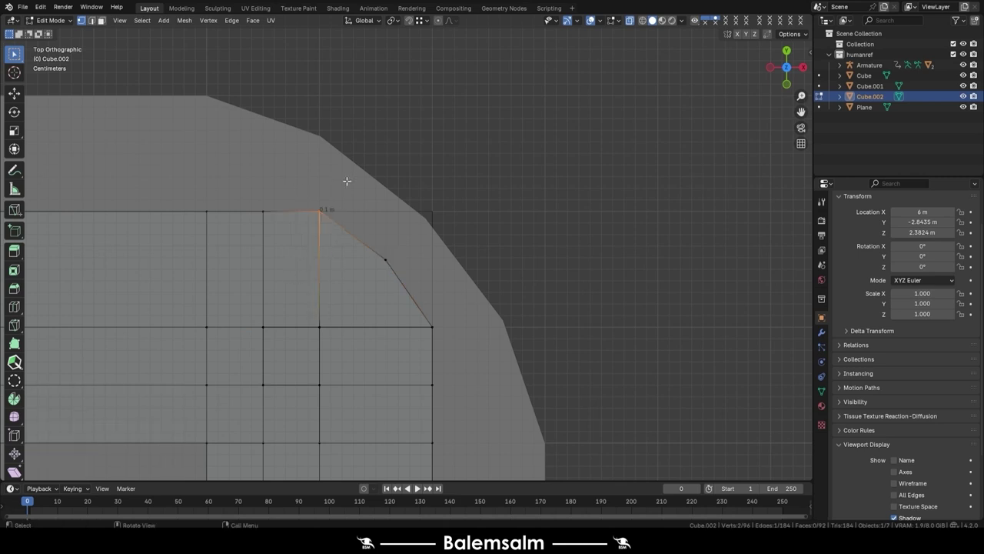
pyautogui.press('g')
pyautogui.press('y')
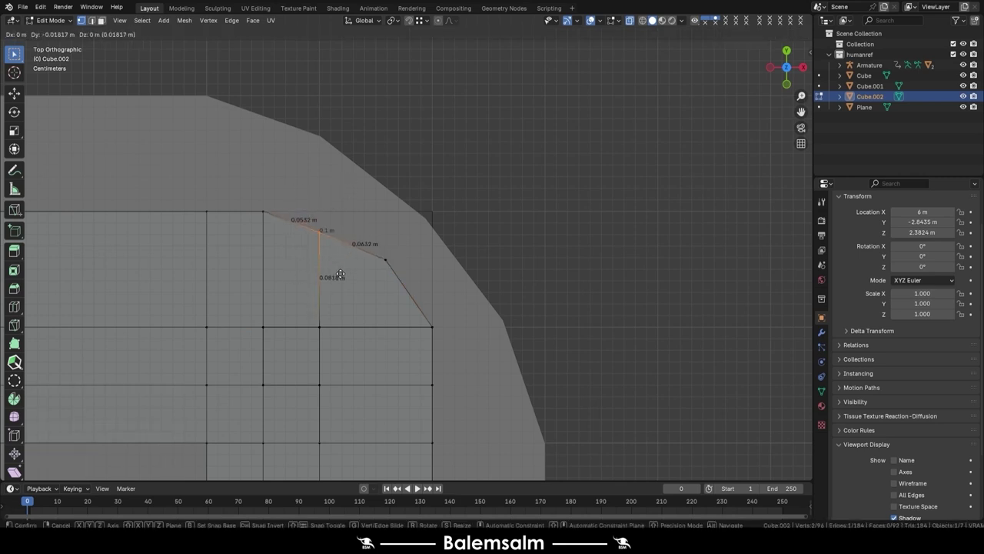
pyautogui.click(335, 275)
# Move the remaining corner vertices along the curve and return to Object Mode
pyautogui.moveTo(416, 301); pyautogui.dragTo(438, 351)
pyautogui.press('g')
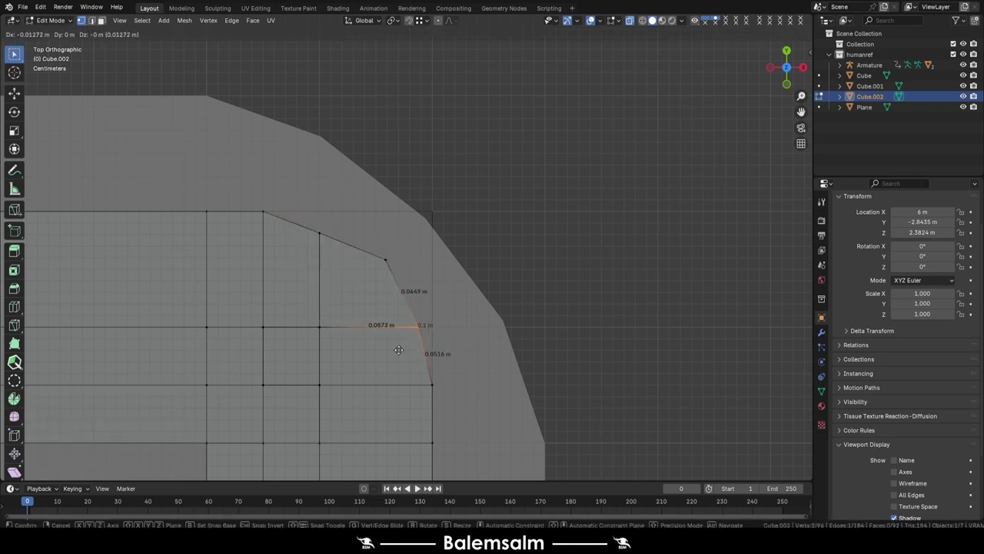
pyautogui.click(399, 350)
pyautogui.click(386, 259)
pyautogui.press('g')
pyautogui.click(363, 301)
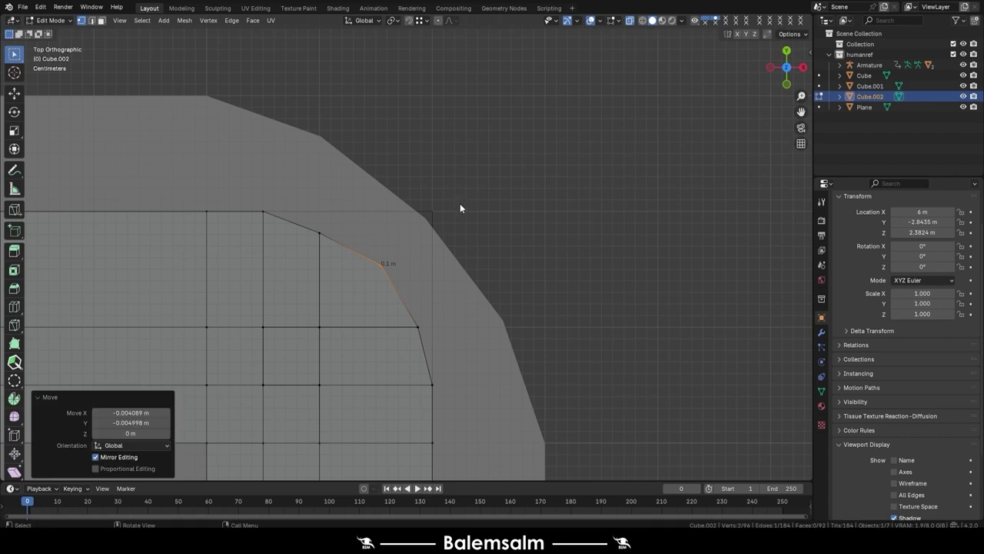
pyautogui.press('Tab')
pyautogui.moveTo(486, 203)
pyautogui.mouseDown(button='middle')
pyautogui.moveTo(501, 244)
pyautogui.moveTo(393, 143)
pyautogui.moveTo(485, 213)
pyautogui.mouseUp(button='middle')
# Save the file as 2024.08.16.Buildingv3.blend
pyautogui.scroll(-3, 394, 142)
pyautogui.scroll(-5, 390, 171)
pyautogui.scroll(2, 485, 213)
pyautogui.scroll(4, 452, 266)
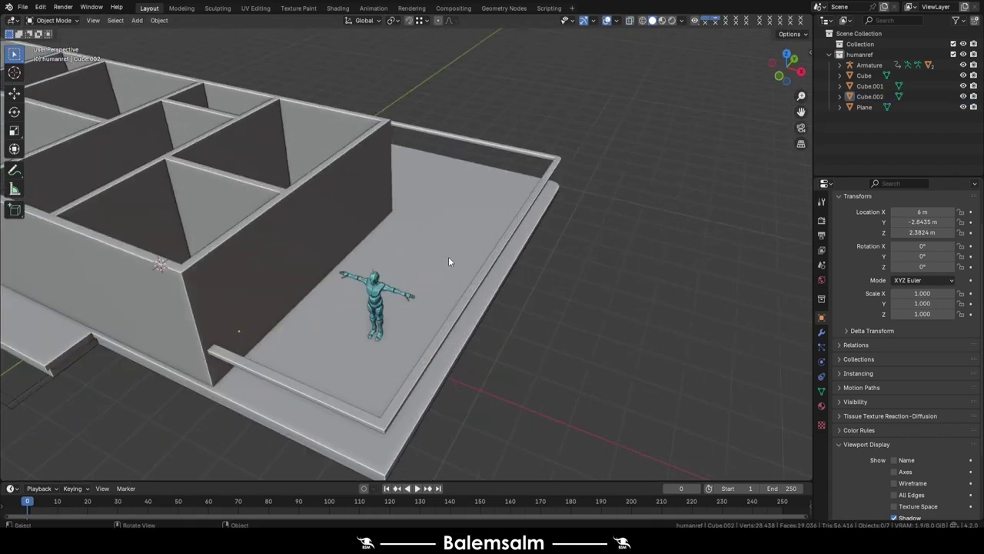
pyautogui.hotkey('ctrl', 's')
pyautogui.click(424, 224)
# Add a cube and place it at X 7.1918 m, raised to Z 1.4396 m
pyautogui.moveTo(424, 224)
pyautogui.mouseDown(button='middle')
pyautogui.moveTo(376, 261)
pyautogui.moveTo(322, 211)
pyautogui.mouseUp(button='middle')
pyautogui.hotkey('shift', 'a')
pyautogui.click(362, 223)
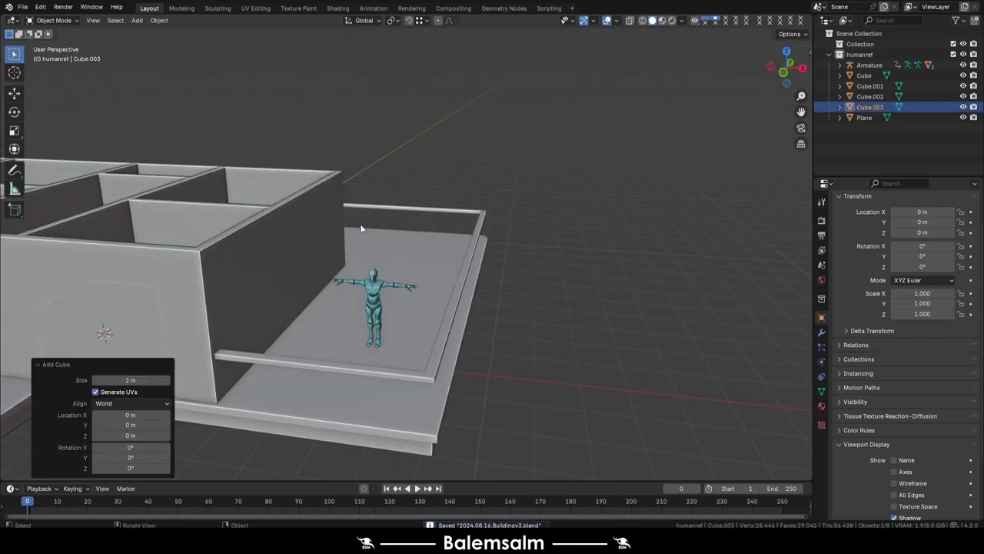
pyautogui.press('g')
pyautogui.press('x')
pyautogui.click(521, 418)
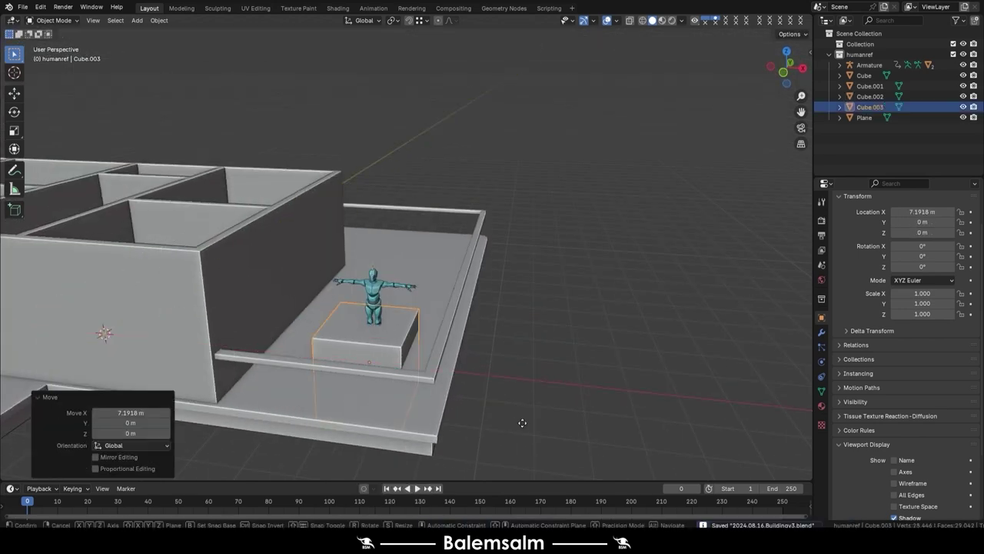
pyautogui.press('g')
pyautogui.press('z')
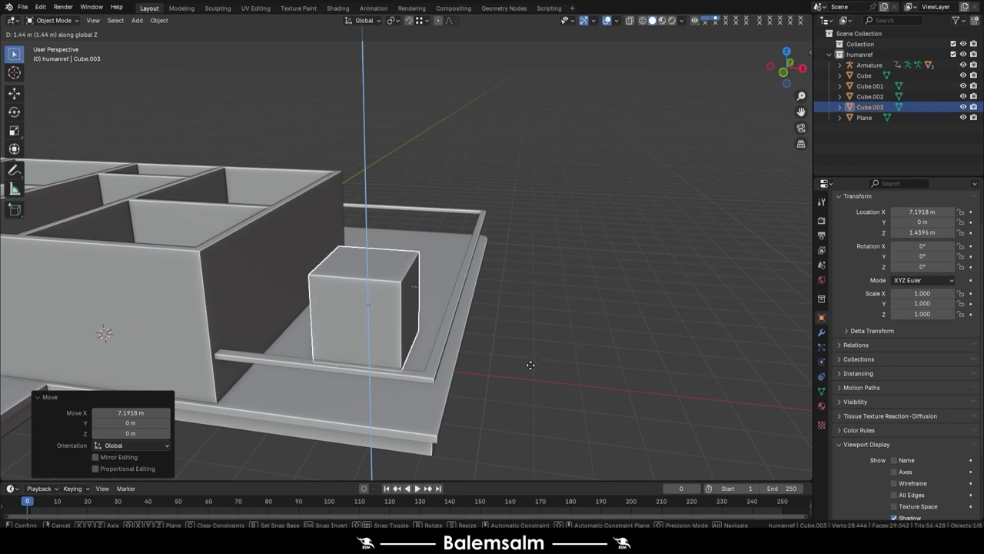
pyautogui.click(417, 289)
# From the top orthographic view, start scaling the cube down in Edit Mode
pyautogui.press('`')
pyautogui.click(403, 279)
pyautogui.press('Tab')
pyautogui.press('s')
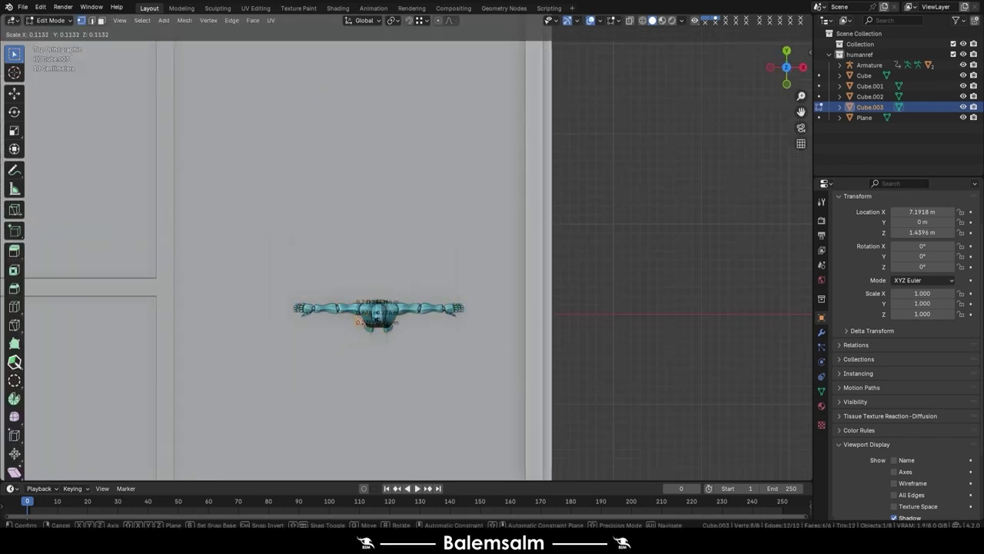
# Shrink the cube to 0.2 and move it along Y to -2.7 m
pyautogui.write('0.2')
pyautogui.press('Return')
pyautogui.scroll(-3, 123, 310)
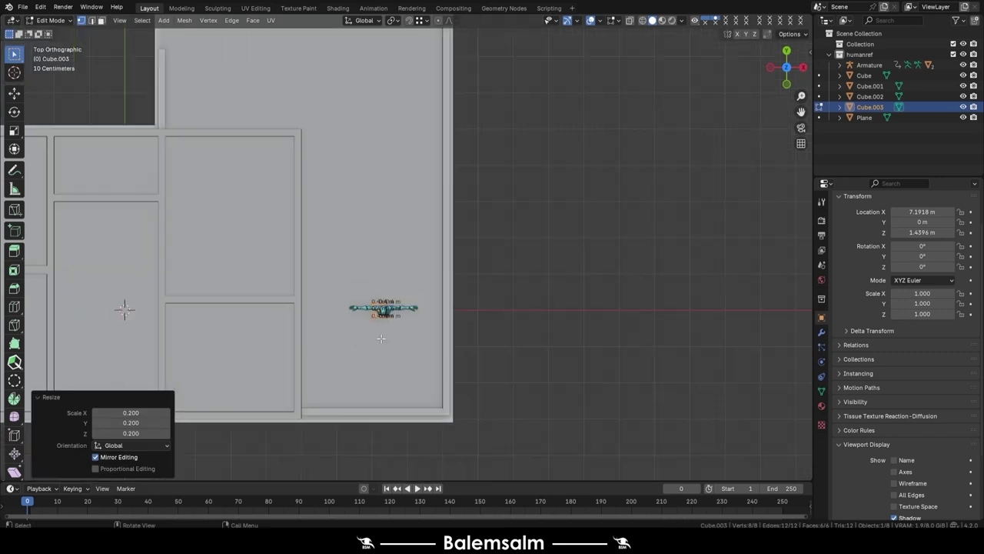
pyautogui.press('Tab')
pyautogui.scroll(1, 386, 341)
pyautogui.scroll(1, 495, 436)
pyautogui.press('y')
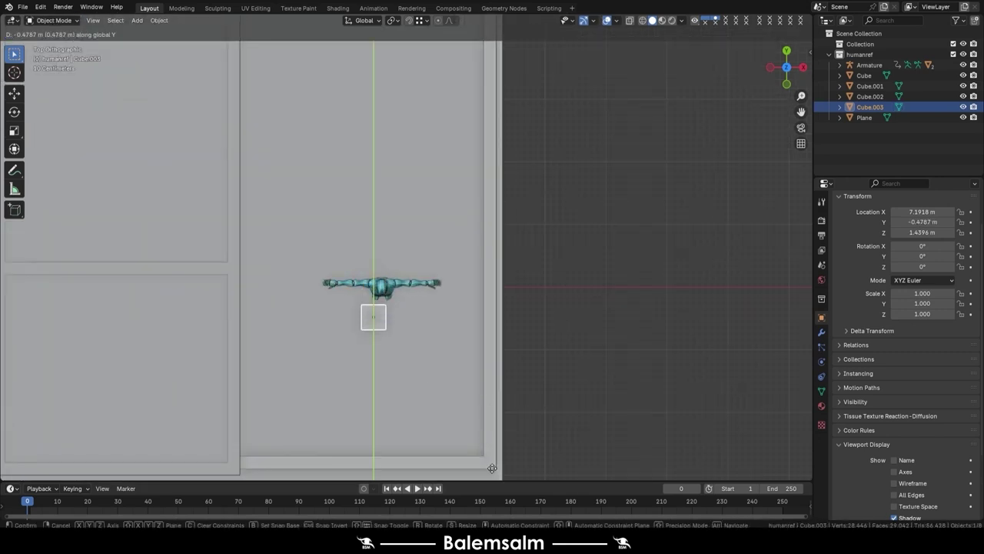
pyautogui.click(493, 468)
pyautogui.scroll(2, 417, 286)
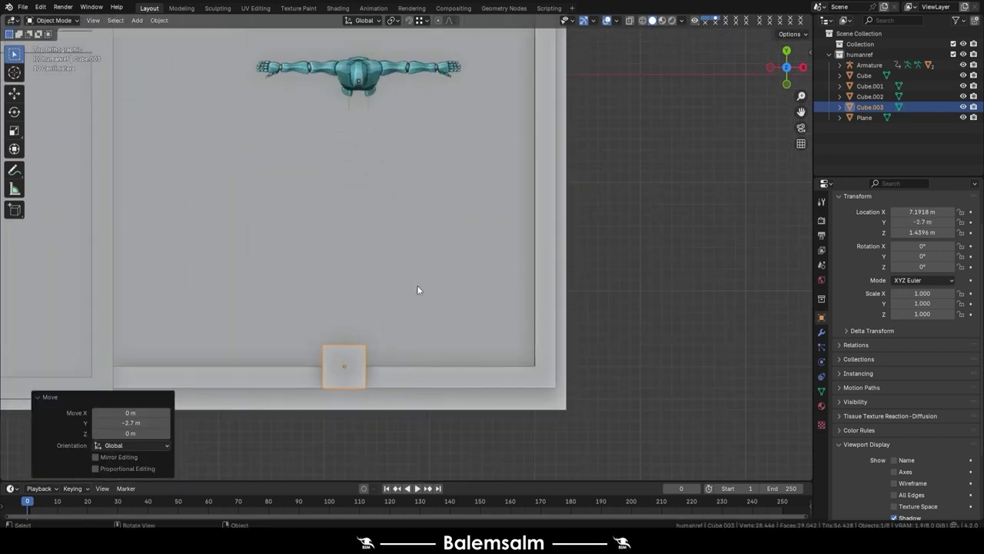
# In Edit Mode, shift the cube's top vertices along Y
pyautogui.press('Tab')
pyautogui.moveTo(401, 321); pyautogui.dragTo(292, 380)
pyautogui.press('g')
pyautogui.press('y')
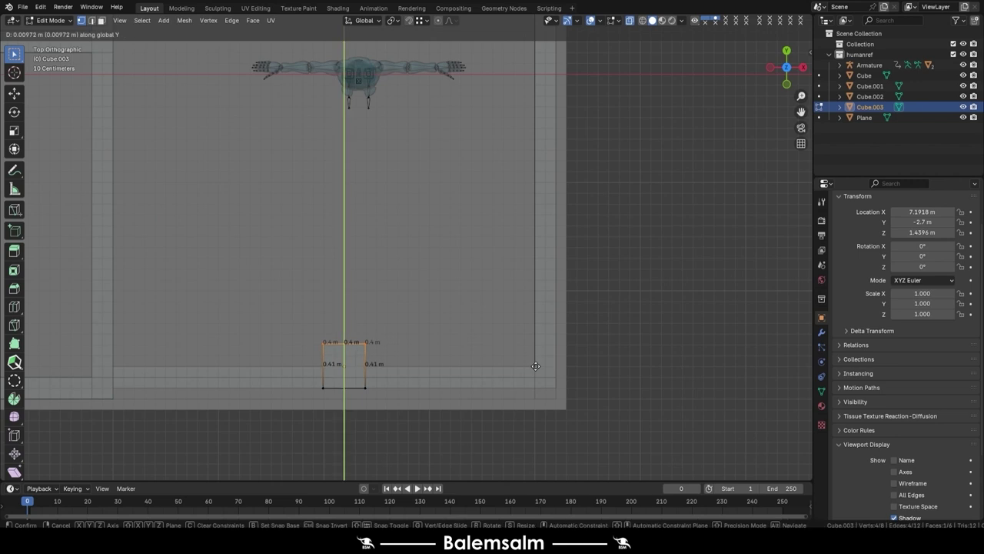
pyautogui.click(377, 375)
pyautogui.hotkey('alt', 'z')
pyautogui.moveTo(377, 376); pyautogui.dragTo(412, 311, button='middle')
pyautogui.press('Tab')
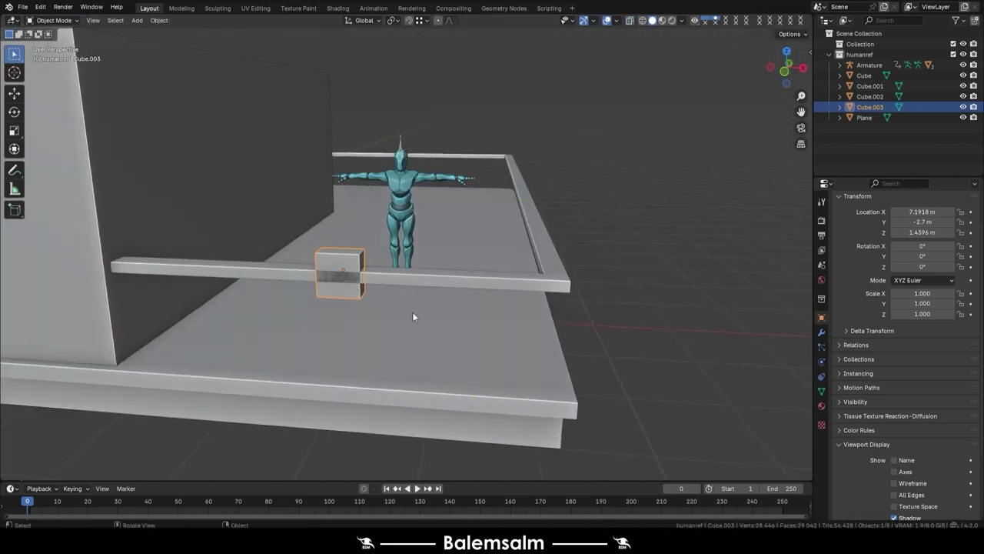
# Move the cube down along Z to sit just below the rail
pyautogui.press('g')
pyautogui.press('z')
pyautogui.click(569, 296)
pyautogui.press('g')
pyautogui.press('z')
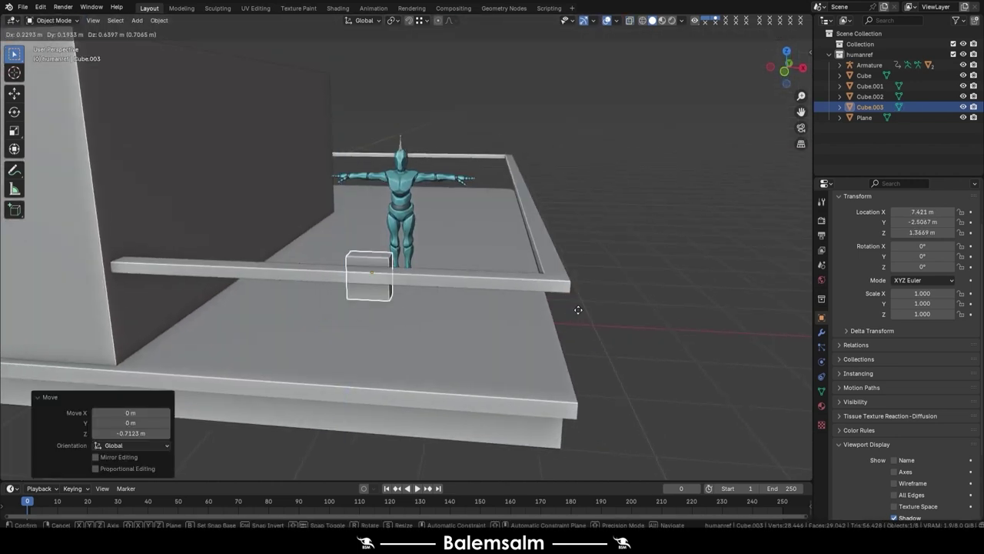
pyautogui.click(569, 300)
pyautogui.moveTo(568, 301); pyautogui.dragTo(321, 256, button='middle')
# In Edit Mode, move the selected face -0.25 along X
pyautogui.press('Tab')
pyautogui.press('g')
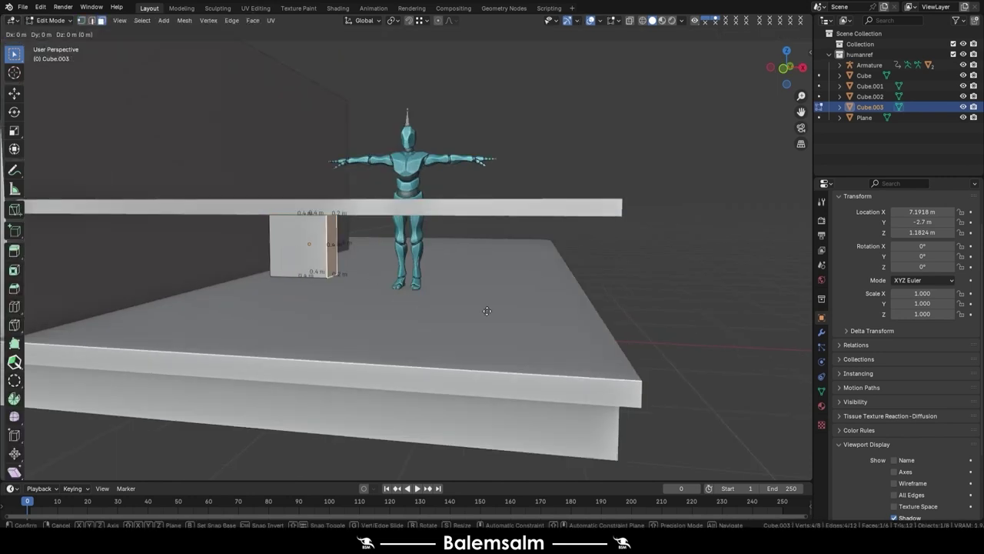
pyautogui.press('x')
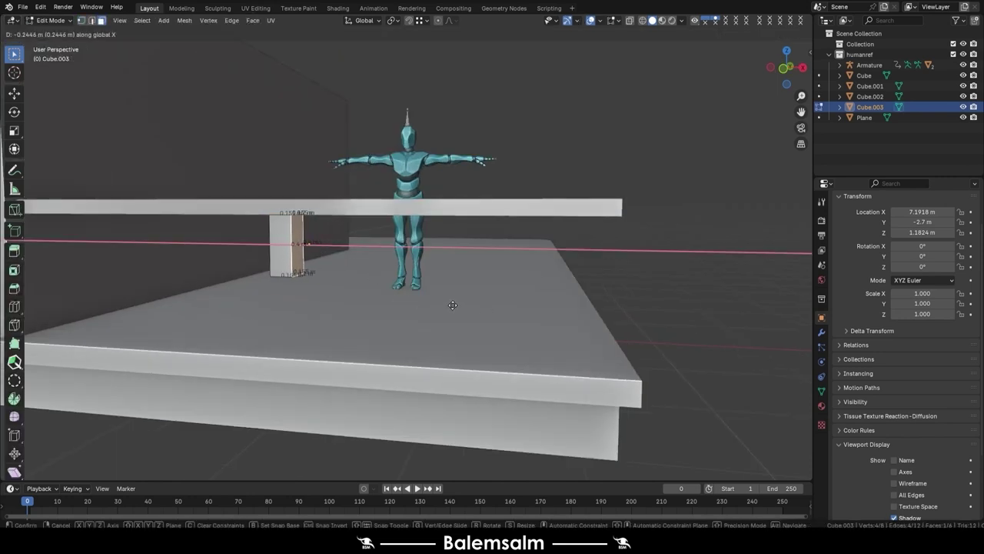
pyautogui.write('-.25')
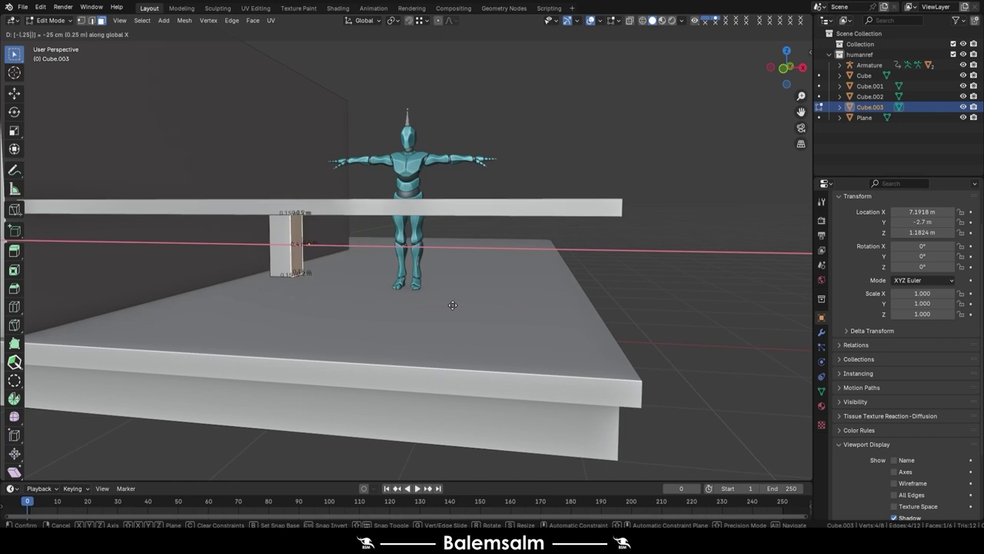
pyautogui.press('Return')
# Select all the cube's geometry and scale it to 0.2 along Y
pyautogui.hotkey('alt', 'a')
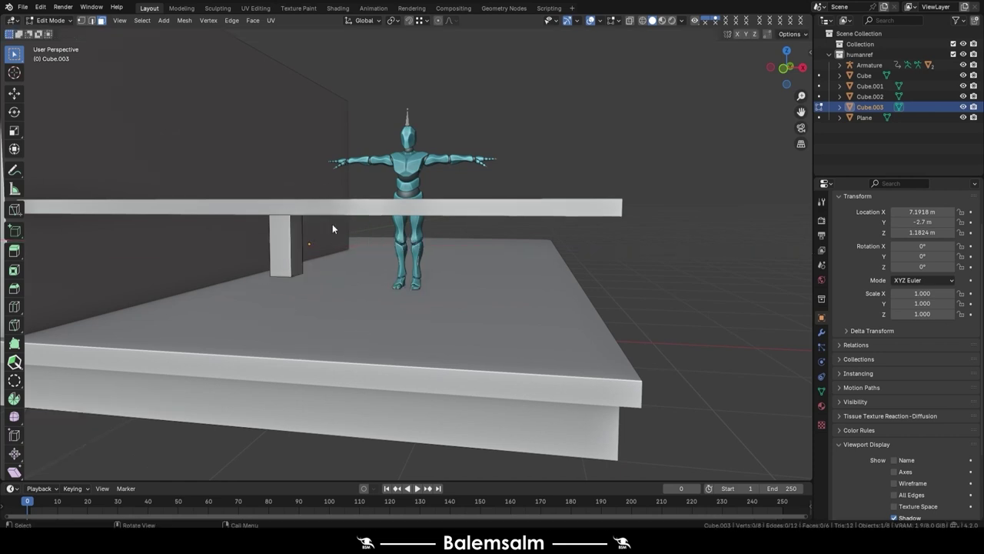
pyautogui.press('a')
pyautogui.press('s')
pyautogui.press('x')
pyautogui.write('y')
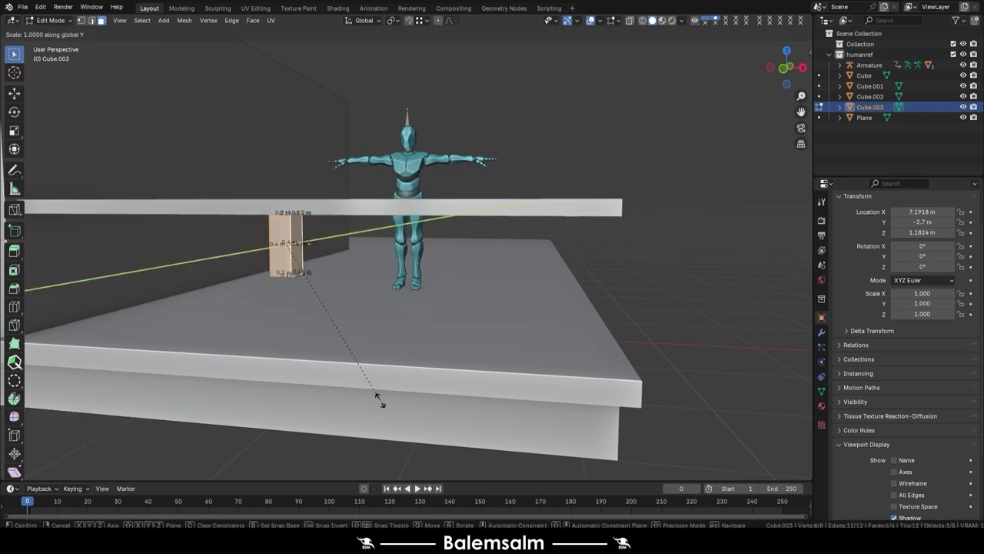
pyautogui.write('.2')
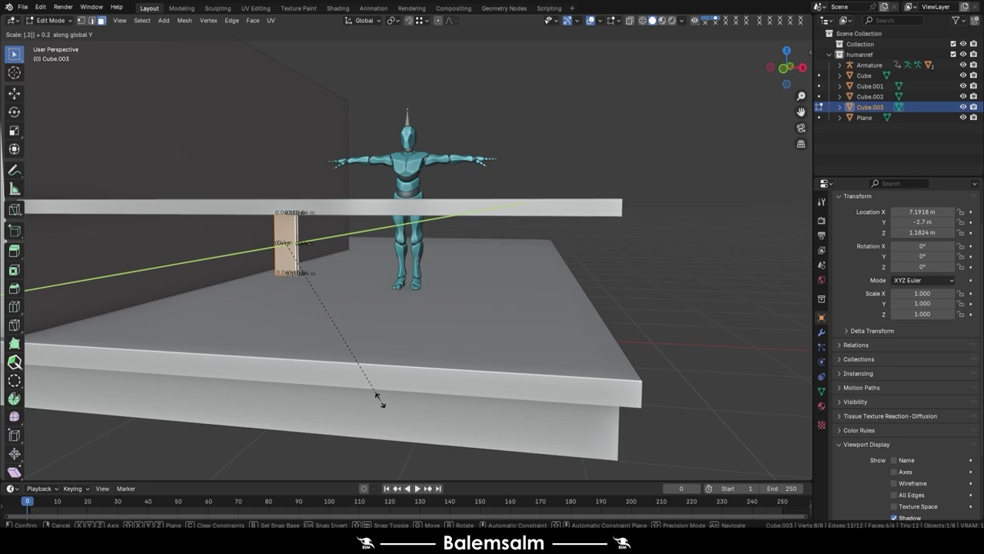
pyautogui.press('BackSpace')
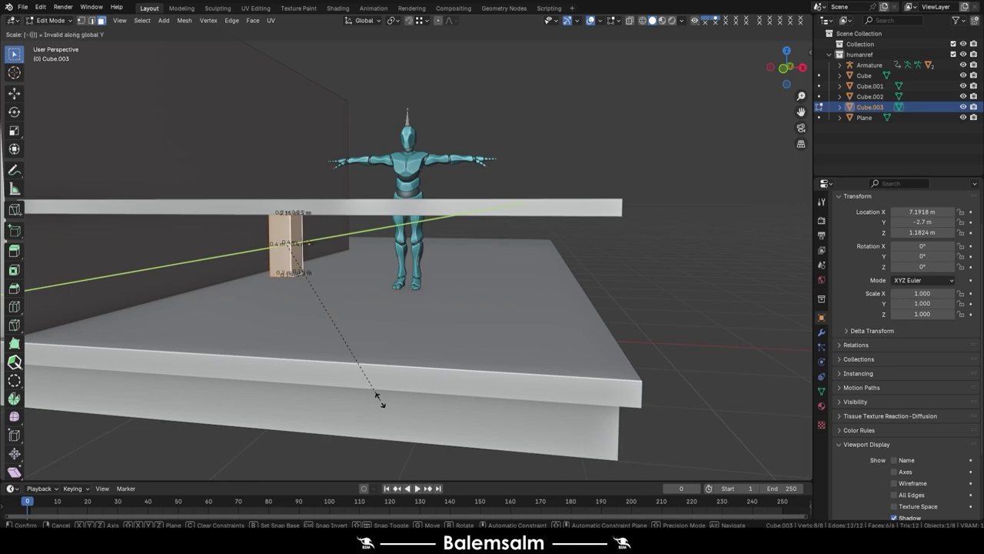
pyautogui.write('2')
pyautogui.press('Return')
pyautogui.moveTo(351, 292)
pyautogui.mouseDown(button='middle')
pyautogui.moveTo(441, 408)
pyautogui.moveTo(523, 404)
pyautogui.mouseUp(button='middle')
# Try a 0.9 scale along Y, then undo it
pyautogui.press('s')
pyautogui.press('x')
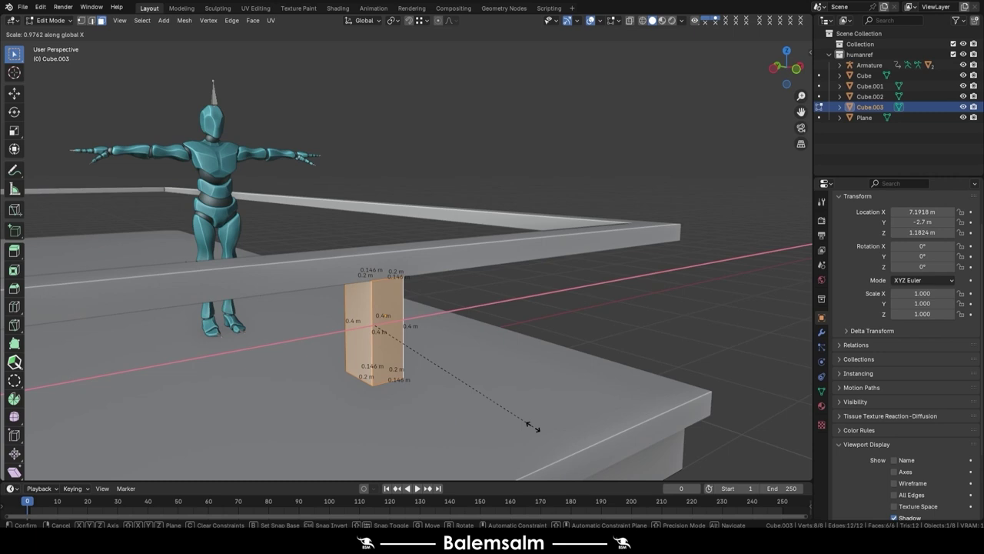
pyautogui.write('y')
pyautogui.write('1')
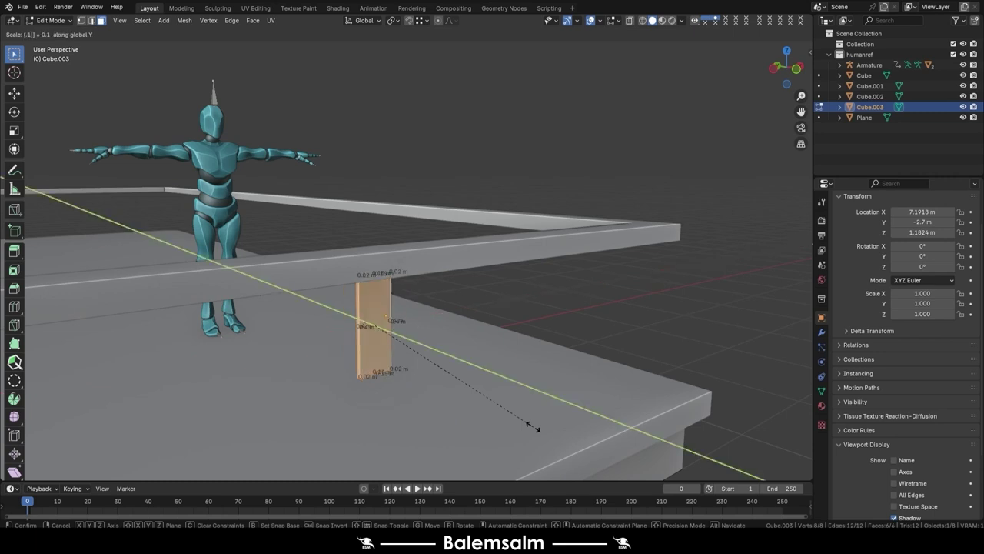
pyautogui.press('BackSpace')
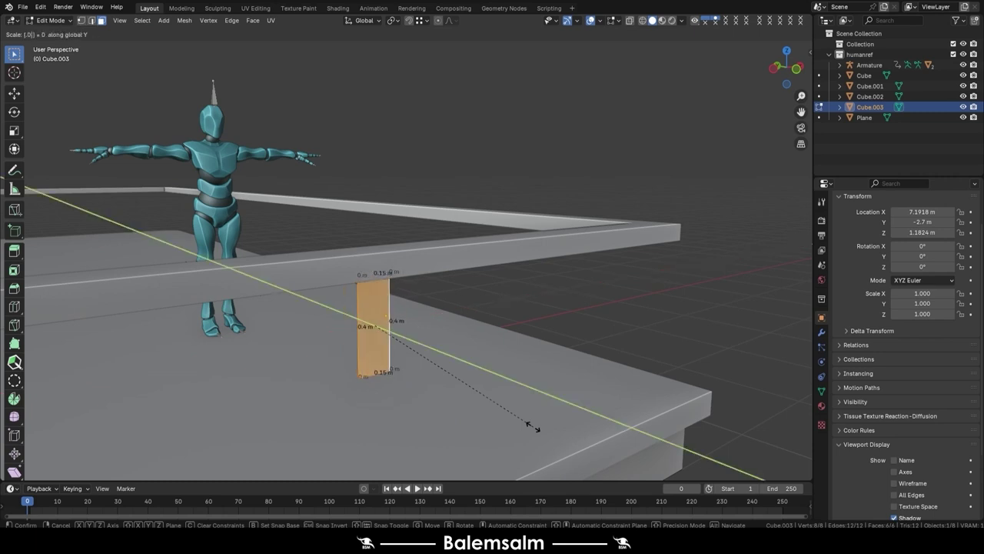
pyautogui.write('05')
pyautogui.press('BackSpace')
pyautogui.write('9')
pyautogui.press('Return')
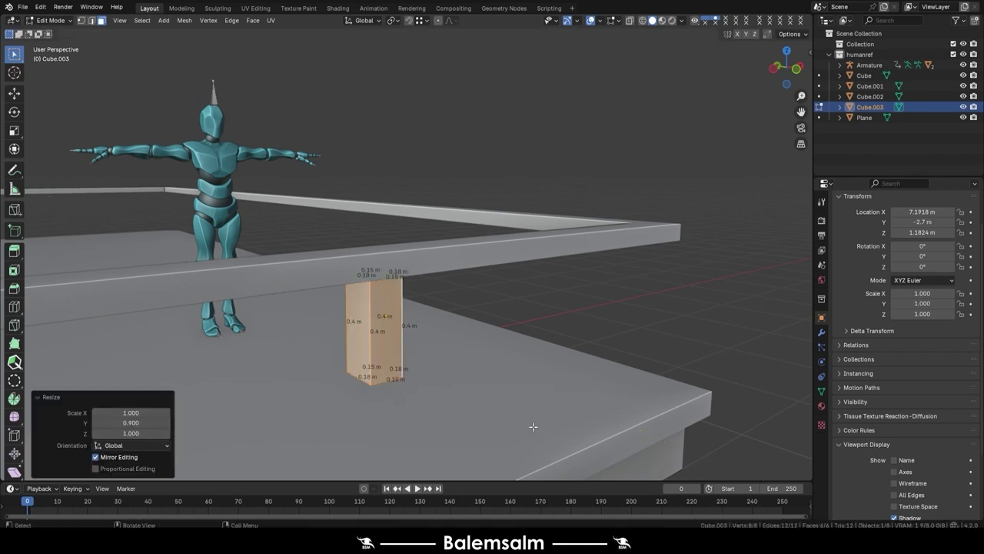
pyautogui.moveTo(491, 350)
pyautogui.mouseDown(button='middle')
pyautogui.moveTo(510, 302)
pyautogui.moveTo(510, 315)
pyautogui.moveTo(535, 280)
pyautogui.mouseUp(button='middle')
pyautogui.hotkey('ctrl', 'z')
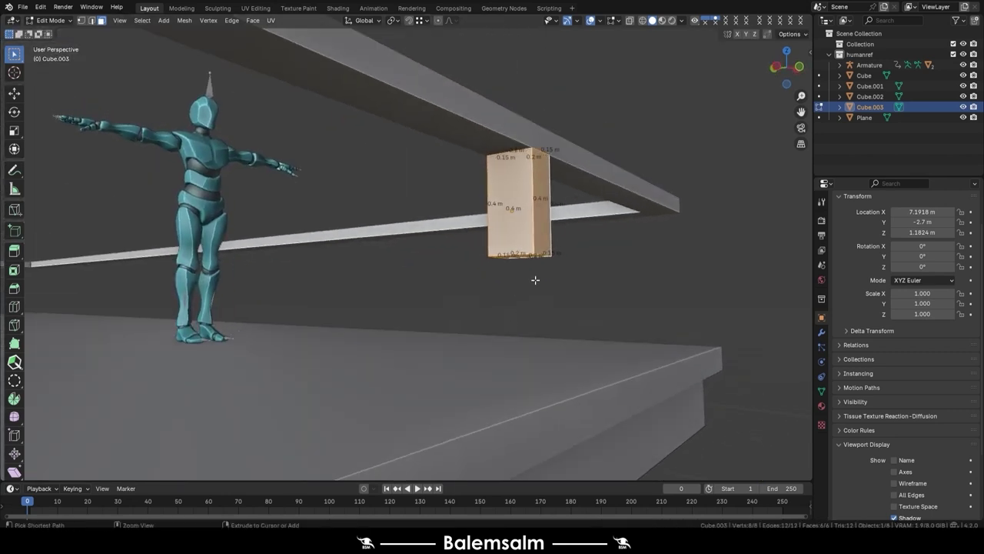
# Halve the post's depth along Y and narrow it along X into a slim post
pyautogui.write('sy')
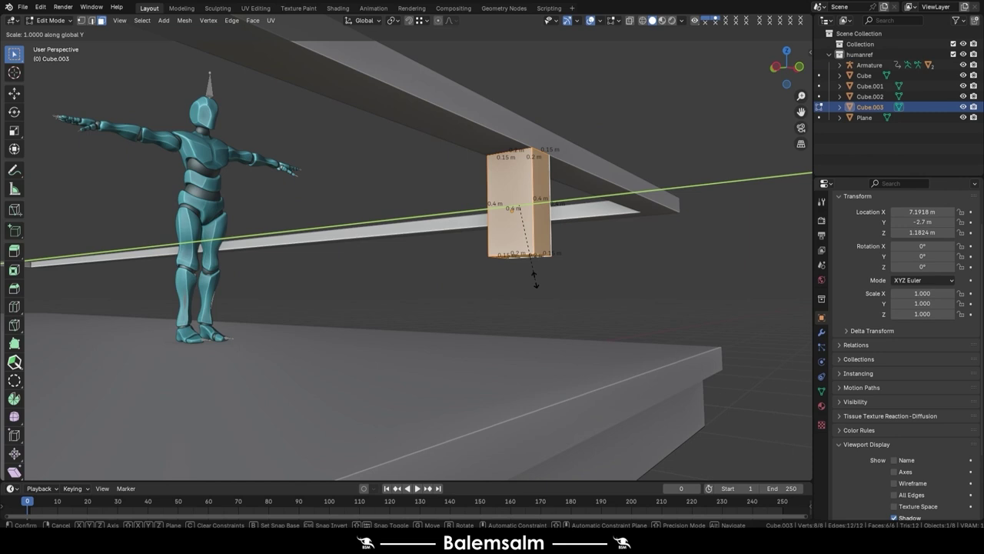
pyautogui.write('.5')
pyautogui.press('Return')
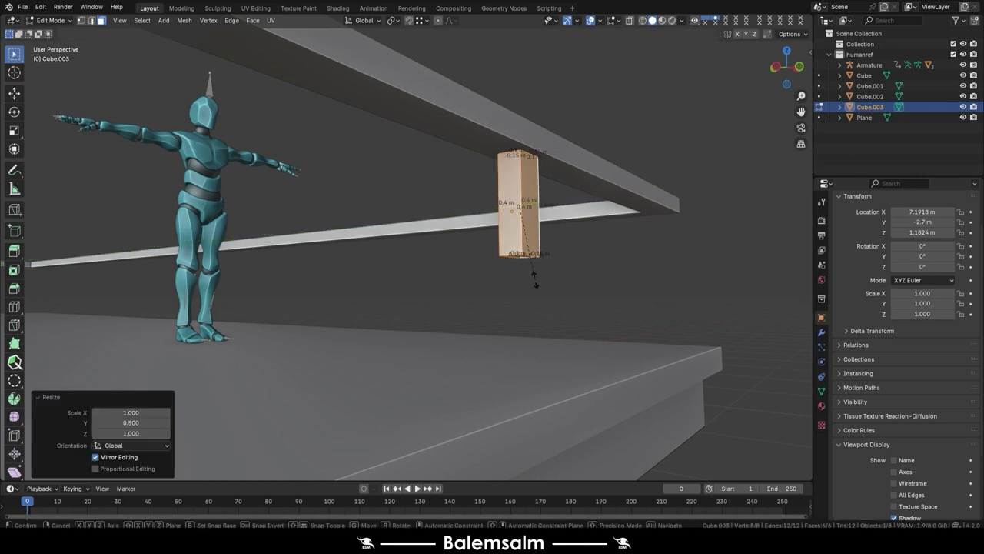
pyautogui.write('syx.5')
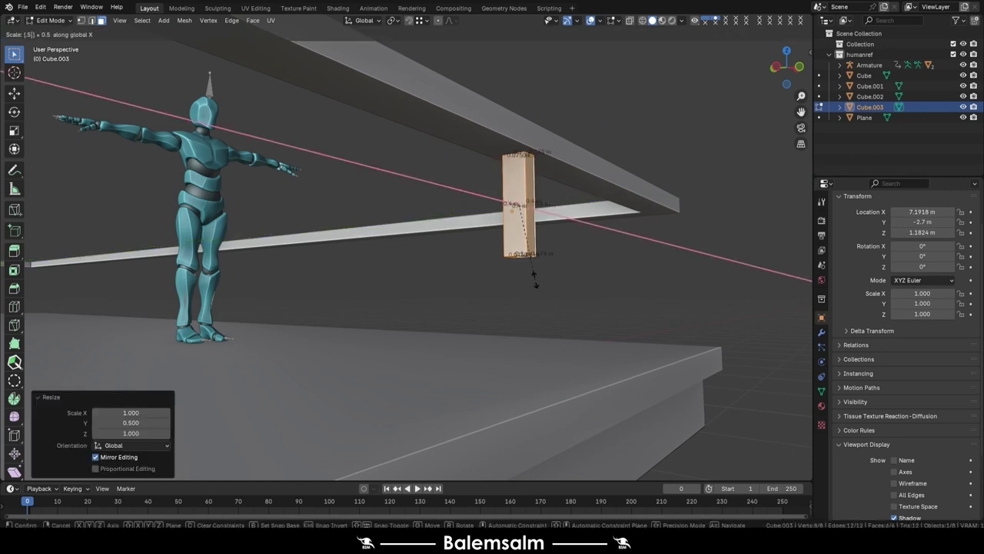
pyautogui.write('4')
pyautogui.press('Return')
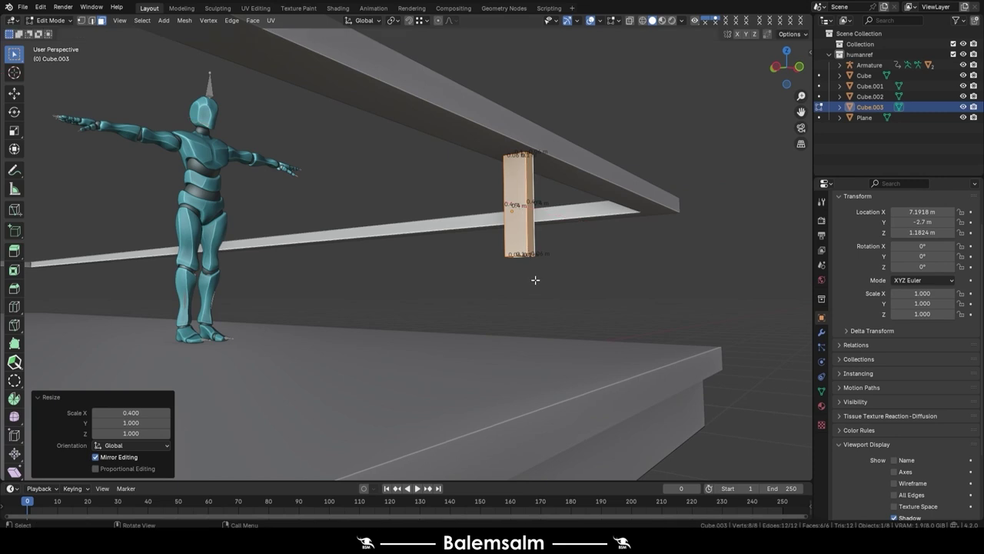
pyautogui.moveTo(535, 279)
pyautogui.mouseDown(button='middle')
pyautogui.moveTo(472, 297)
pyautogui.moveTo(475, 345)
pyautogui.mouseUp(button='middle')
pyautogui.press('s')
pyautogui.press('x')
pyautogui.write('.7')
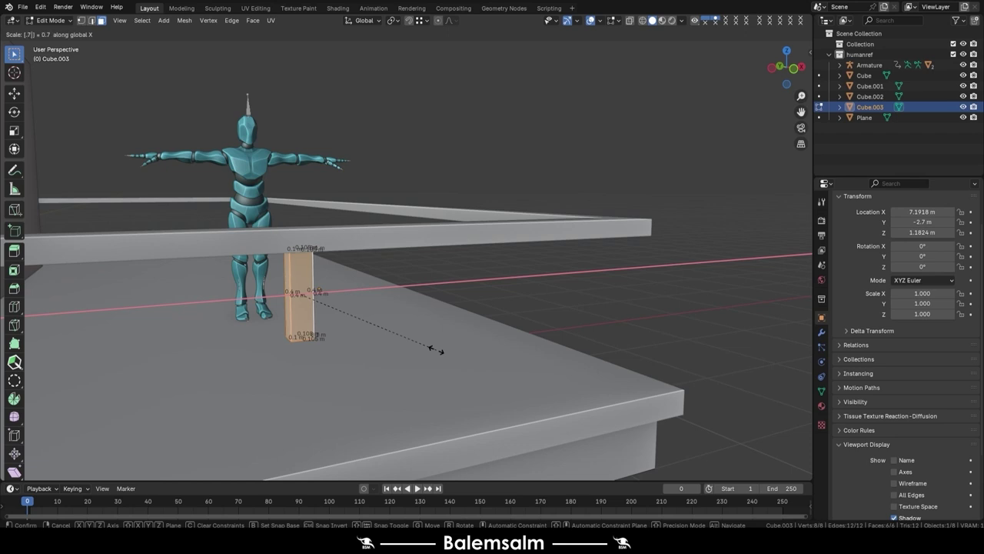
pyautogui.press('Return')
# Extend the post's bottom vertices down to the floor
pyautogui.press('Tab')
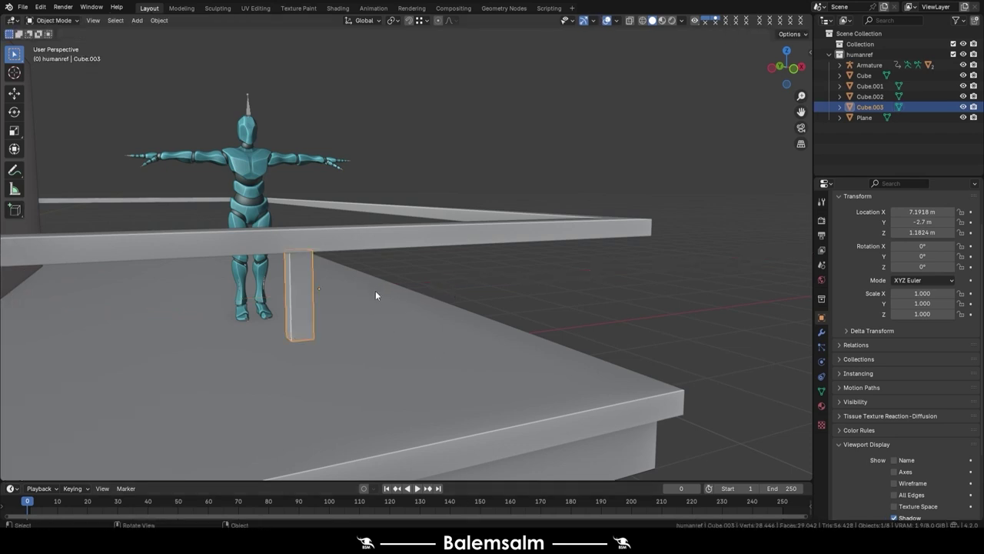
pyautogui.moveTo(376, 293); pyautogui.dragTo(472, 317, button='middle')
pyautogui.press('Tab')
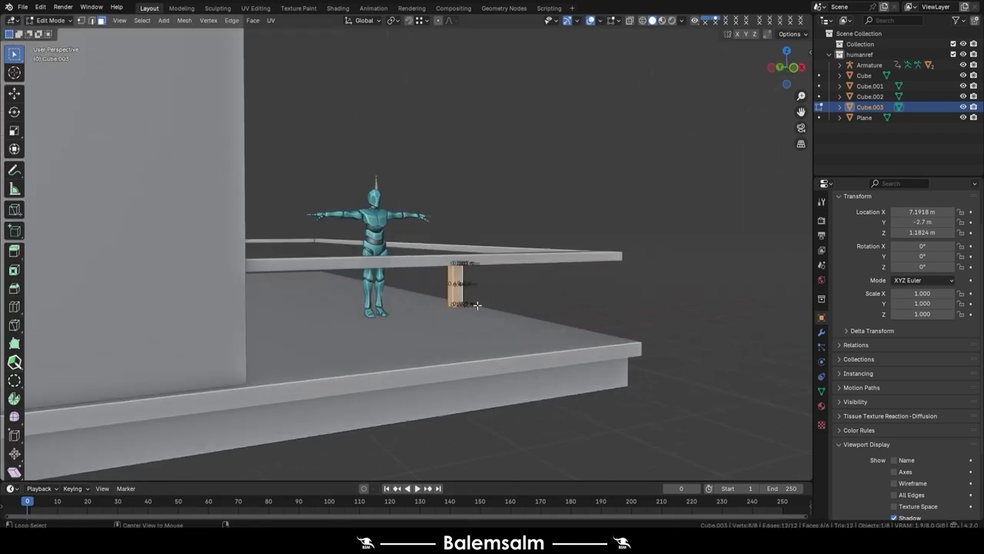
pyautogui.hotkey('alt', 'z')
pyautogui.moveTo(477, 292); pyautogui.dragTo(394, 343)
pyautogui.hotkey('alt', 'z')
pyautogui.press('g')
pyautogui.press('z')
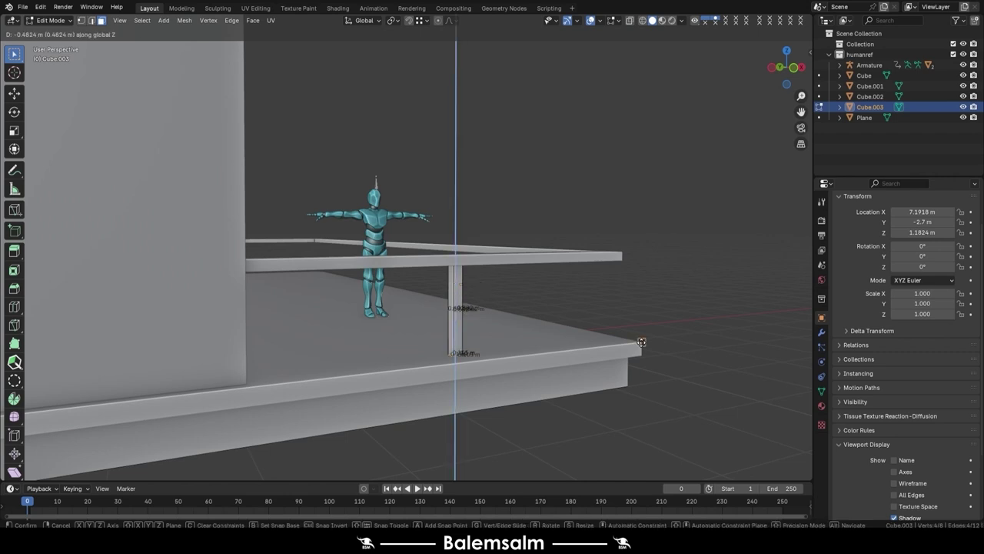
pyautogui.click(632, 311)
pyautogui.press('Tab')
# Move the post along X to stand near the left wall
pyautogui.hotkey('alt', 'a')
pyautogui.moveTo(383, 286)
pyautogui.mouseDown(button='middle')
pyautogui.moveTo(301, 282)
pyautogui.moveTo(436, 324)
pyautogui.mouseUp(button='middle')
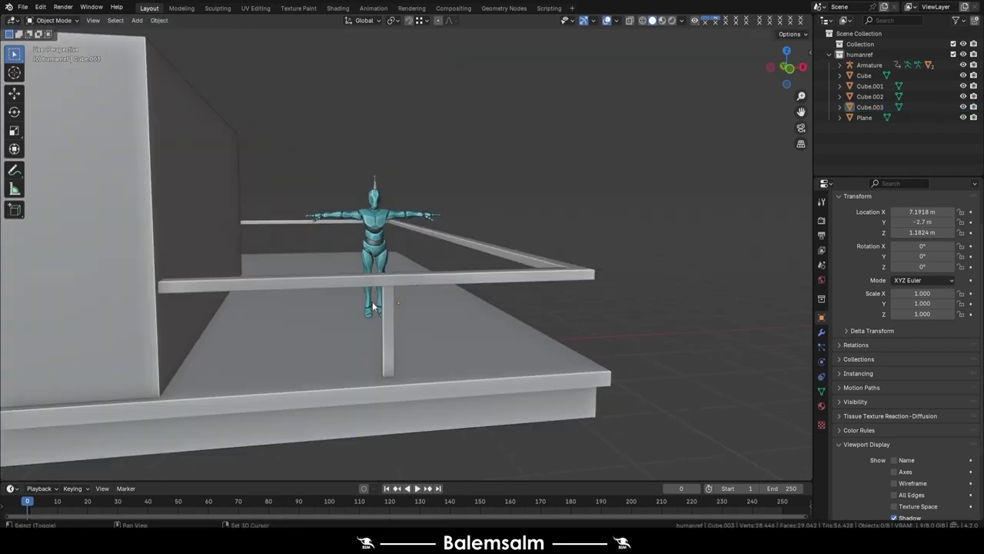
pyautogui.scroll(3, 437, 324)
pyautogui.click(501, 331)
pyautogui.moveTo(501, 330); pyautogui.dragTo(536, 299, button='middle')
pyautogui.press('g')
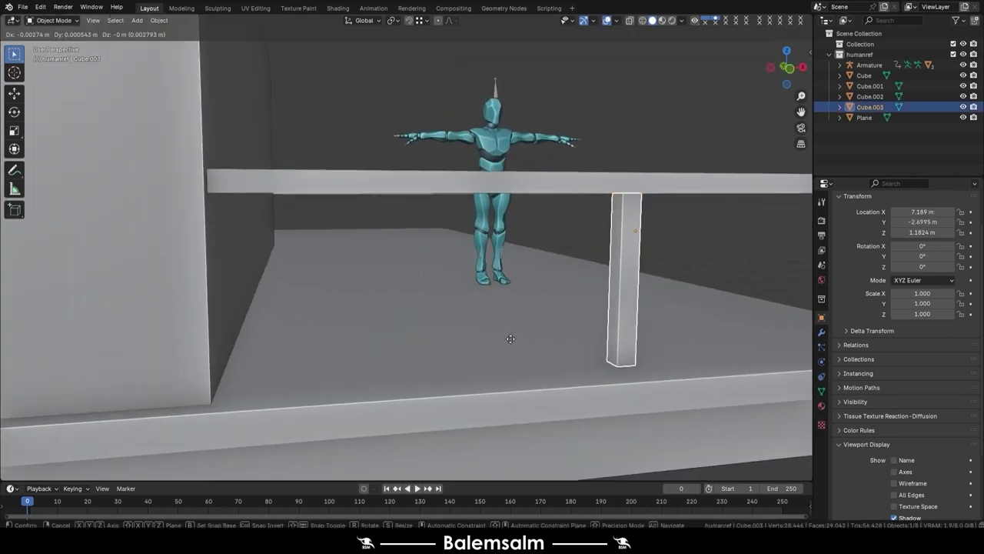
pyautogui.press('y')
pyautogui.press('x')
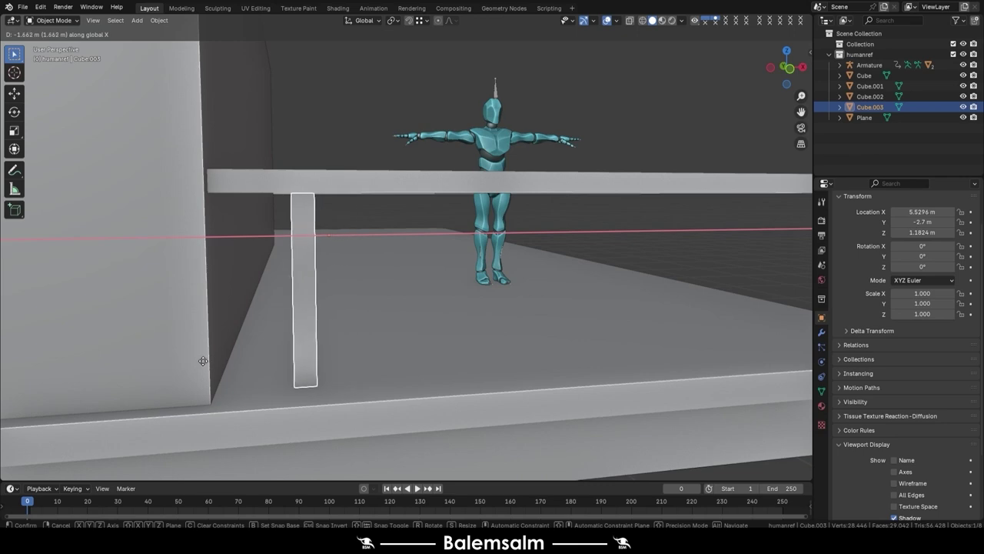
pyautogui.click(198, 355)
# Duplicate the upper rail and drop the copy lower as a second rail
pyautogui.click(291, 185)
pyautogui.moveTo(291, 184)
pyautogui.mouseDown(button='middle')
pyautogui.moveTo(328, 266)
pyautogui.moveTo(323, 258)
pyautogui.mouseUp(button='middle')
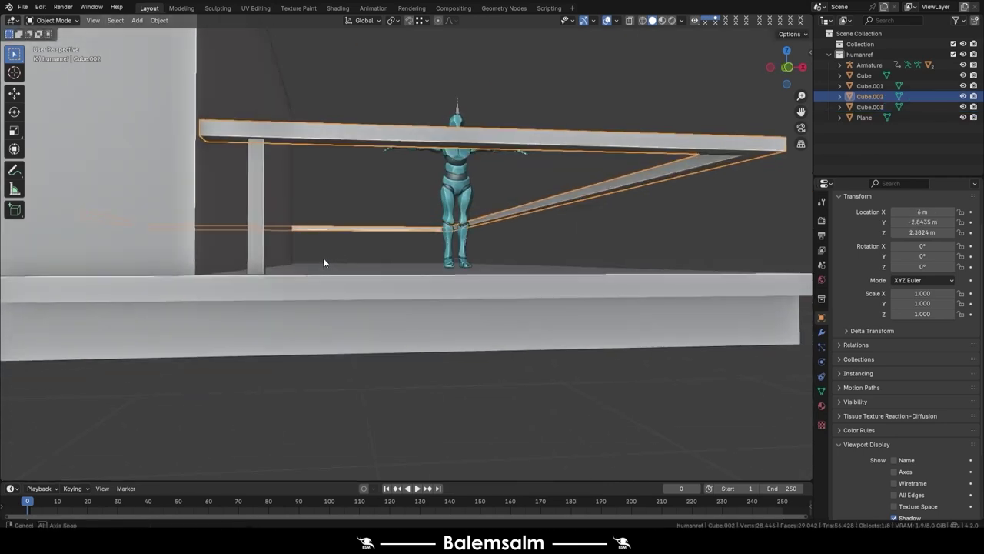
pyautogui.moveTo(617, 247)
pyautogui.mouseDown(button='middle')
pyautogui.moveTo(699, 283)
pyautogui.moveTo(602, 244)
pyautogui.mouseUp(button='middle')
pyautogui.hotkey('shift', 'd')
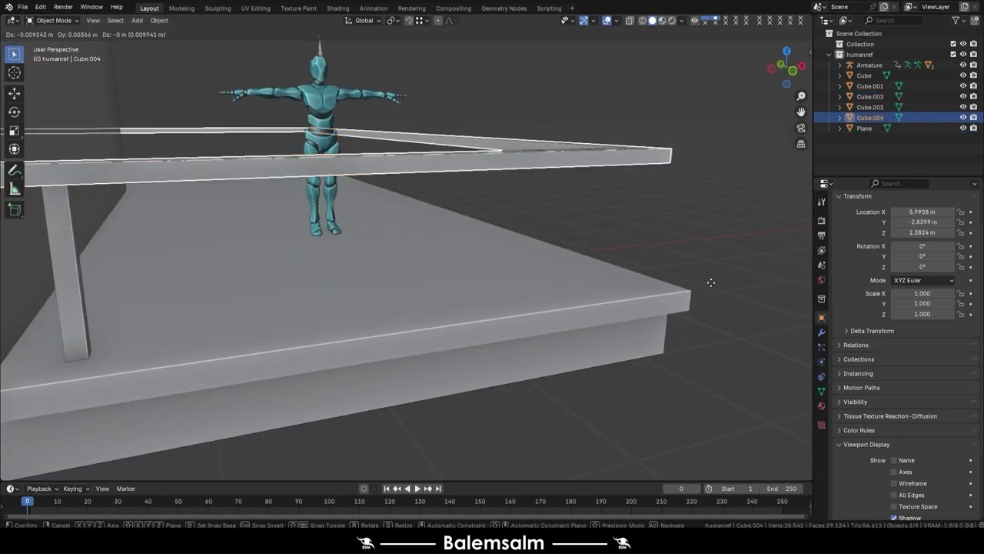
pyautogui.press('z')
pyautogui.click(691, 258)
# Lift the post's bottom vertices by 0.1 m
pyautogui.moveTo(692, 259); pyautogui.dragTo(185, 261, button='middle')
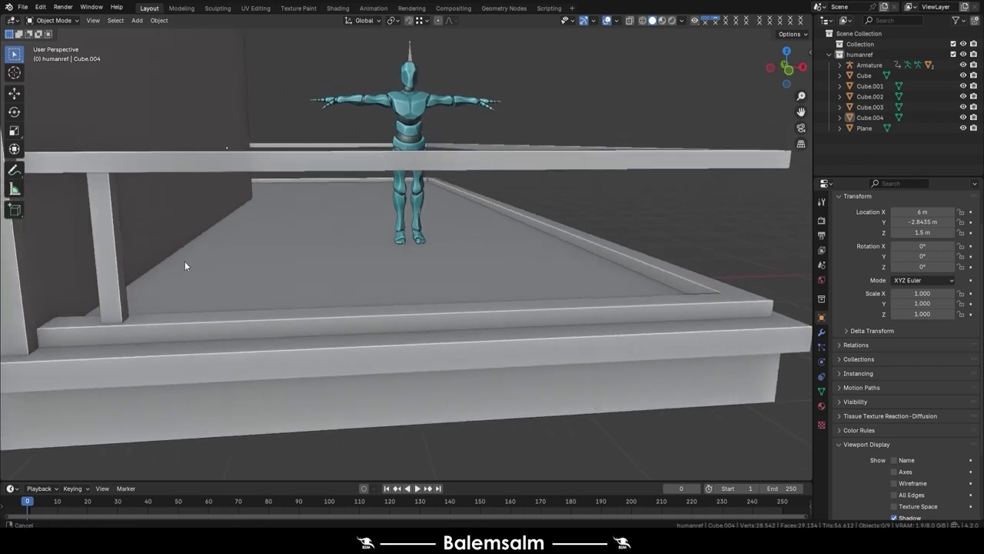
pyautogui.scroll(3, 366, 267)
pyautogui.click(366, 268)
pyautogui.press('Tab')
pyautogui.hotkey('alt', 'z')
pyautogui.moveTo(418, 300); pyautogui.dragTo(753, 257, button='middle')
pyautogui.hotkey('alt', 'z')
pyautogui.press('g')
pyautogui.press('z')
pyautogui.click(746, 263)
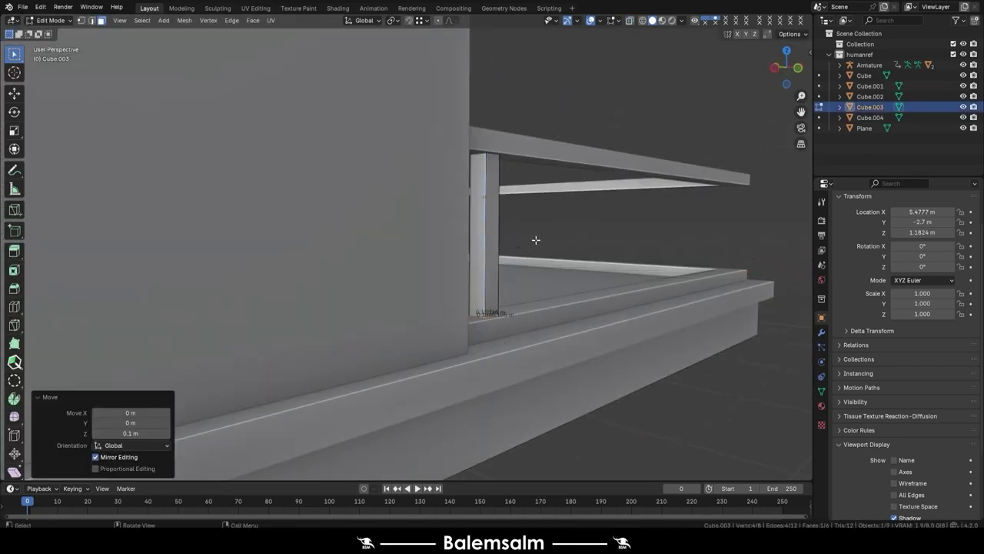
# Check the post's mesh overlays, then select the base beam Cube.004
pyautogui.press('Tab')
pyautogui.moveTo(533, 238); pyautogui.dragTo(461, 272, button='middle')
pyautogui.press('Tab')
pyautogui.moveTo(461, 199); pyautogui.dragTo(385, 220, button='middle')
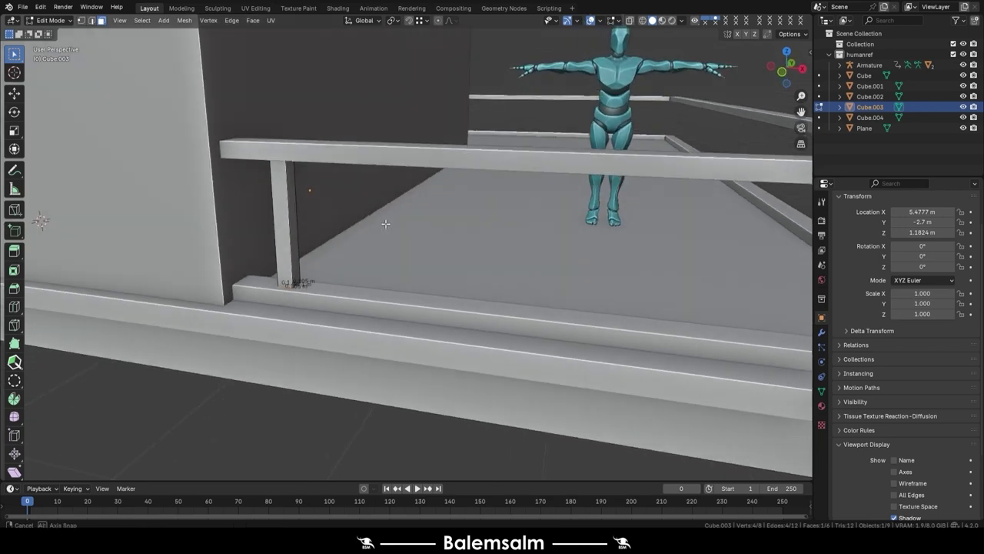
pyautogui.click(619, 23)
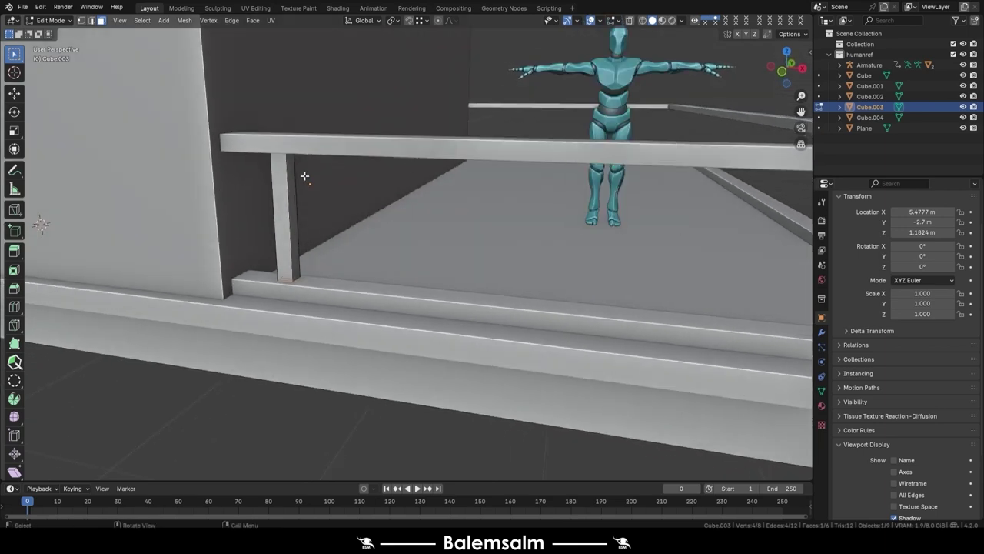
pyautogui.press('Tab')
pyautogui.moveTo(461, 231)
pyautogui.mouseDown(button='middle')
pyautogui.moveTo(290, 270)
pyautogui.moveTo(340, 218)
pyautogui.moveTo(459, 270)
pyautogui.moveTo(499, 252)
pyautogui.mouseUp(button='middle')
pyautogui.click(304, 283)
pyautogui.scroll(3, 459, 270)
# Delete the base beam Cube.004
pyautogui.press('x')
pyautogui.click(499, 252)
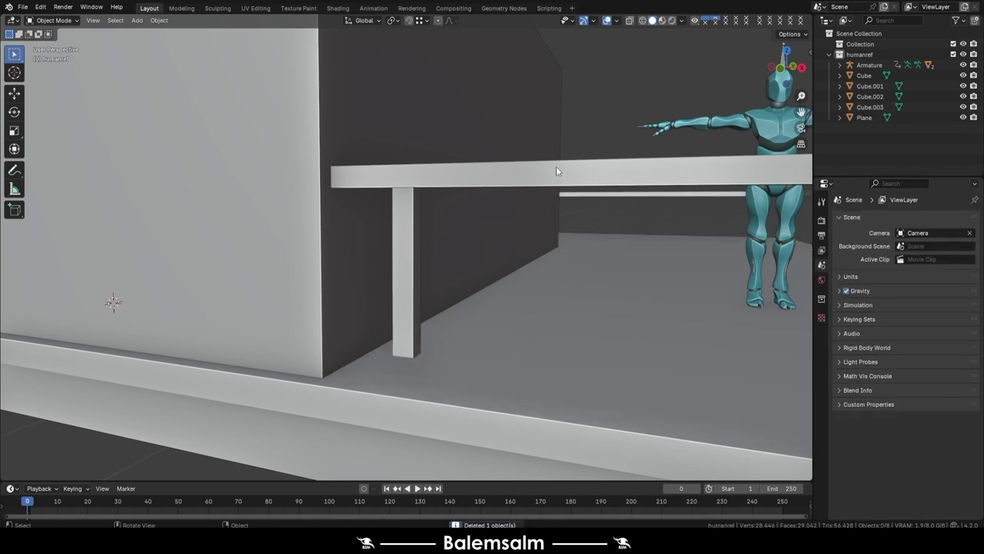
pyautogui.scroll(-5, 556, 166)
pyautogui.moveTo(556, 166); pyautogui.dragTo(429, 359, button='middle')
pyautogui.scroll(2, 428, 359)
# In Edit Mode, add four loop cuts along the railing
pyautogui.press('Tab')
pyautogui.hotkey('ctrl', 'r')
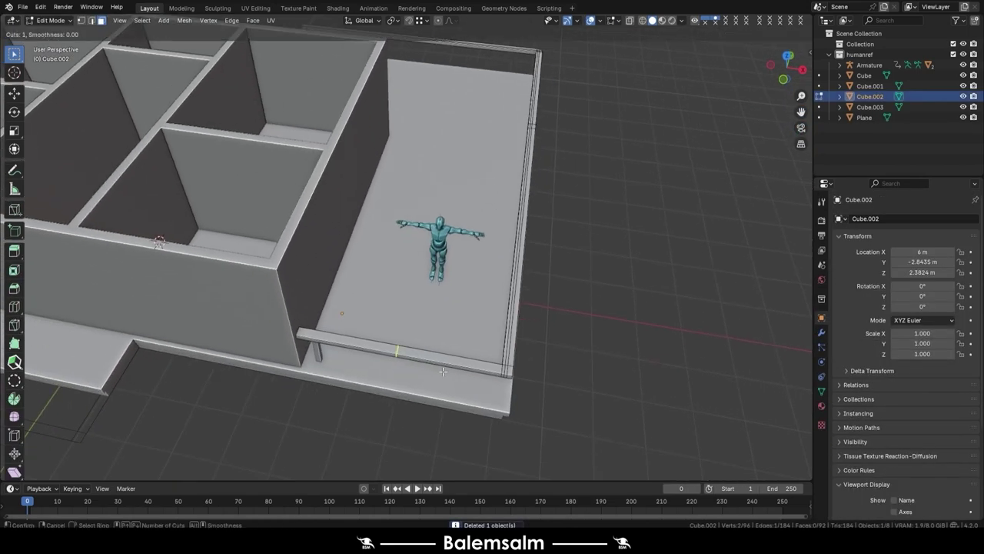
pyautogui.press('Return')
pyautogui.hotkey('ctrl', 'r')
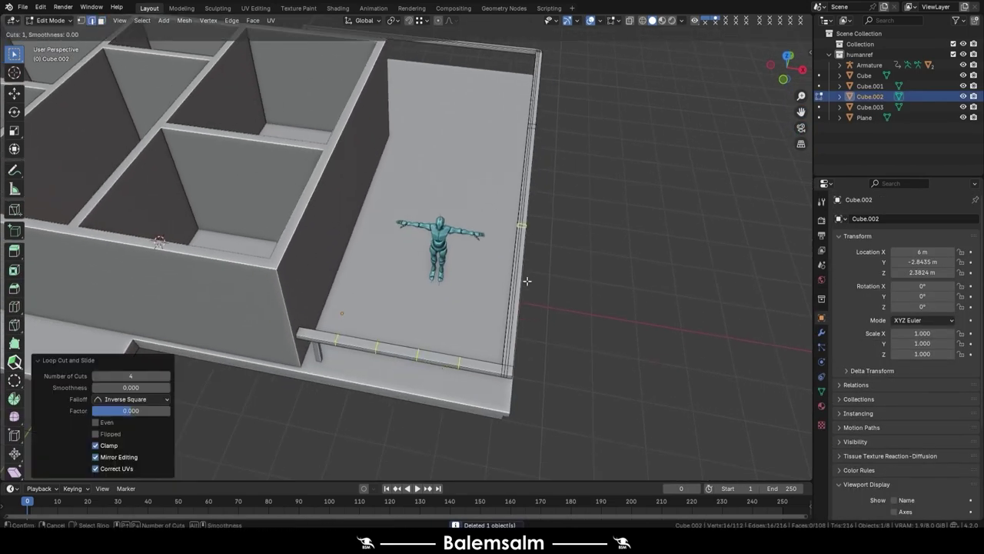
pyautogui.scroll(5, 527, 280)
pyautogui.click(526, 281)
pyautogui.moveTo(523, 279); pyautogui.dragTo(413, 268, button='middle')
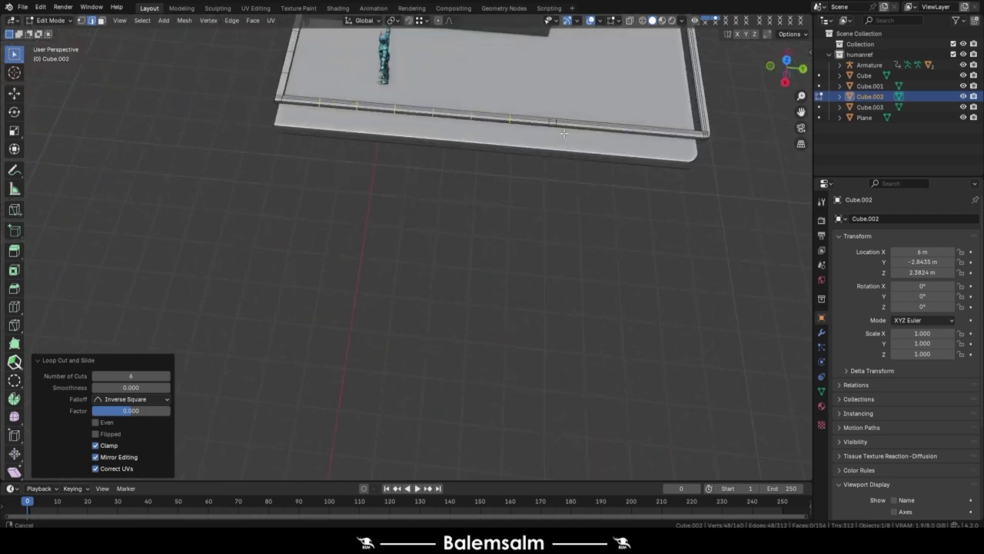
# Add four loop cuts each on the front and right railing sections
pyautogui.hotkey('ctrl', 'r')
pyautogui.scroll(3, 415, 283)
pyautogui.click(415, 284)
pyautogui.hotkey('ctrl', 'r')
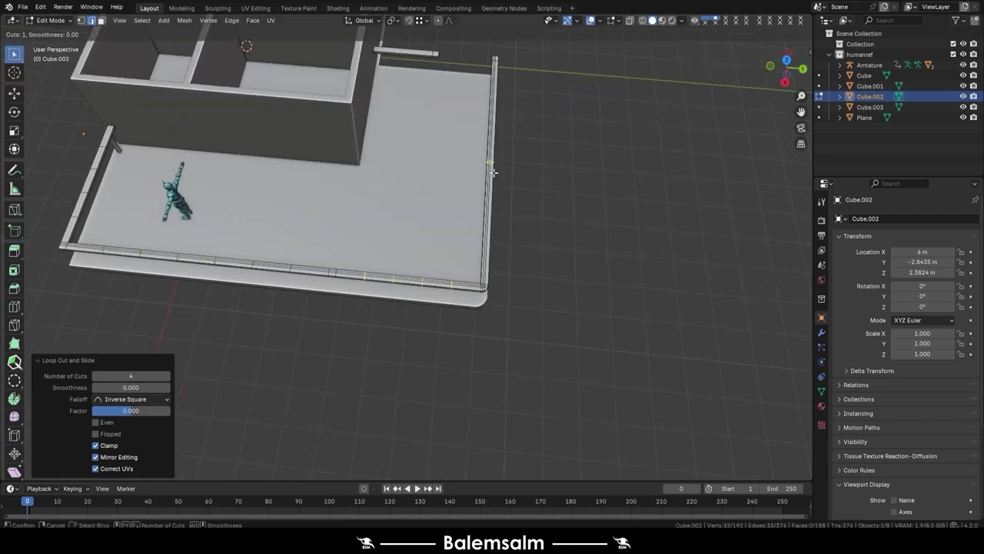
pyautogui.scroll(1, 493, 172)
pyautogui.click(493, 172)
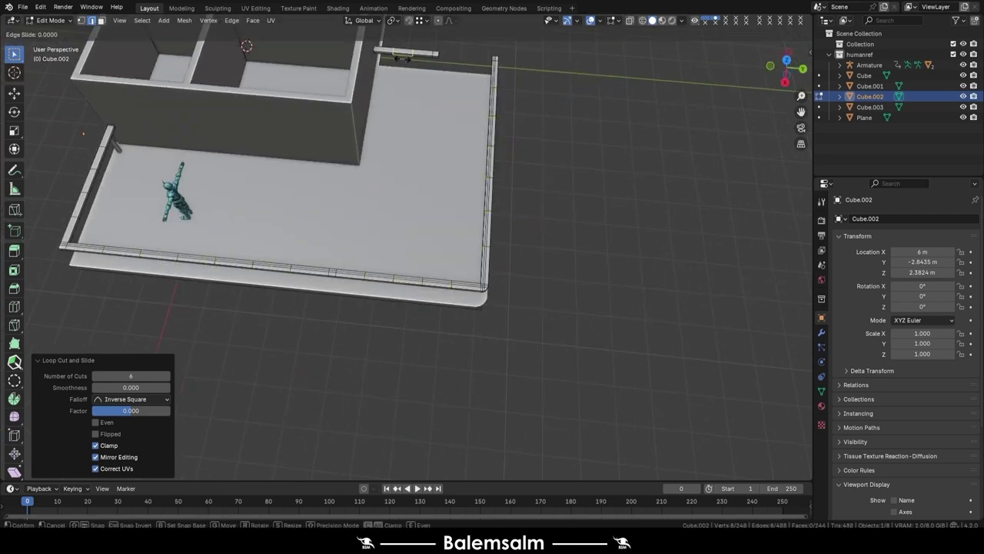
pyautogui.moveTo(492, 172)
pyautogui.mouseDown(button='middle')
pyautogui.moveTo(380, 209)
pyautogui.moveTo(424, 271)
pyautogui.mouseUp(button='middle')
# Select the entire railing mesh, return to Object Mode, and add post Cube.003 to the selection
pyautogui.hotkey('ctrl', 'r')
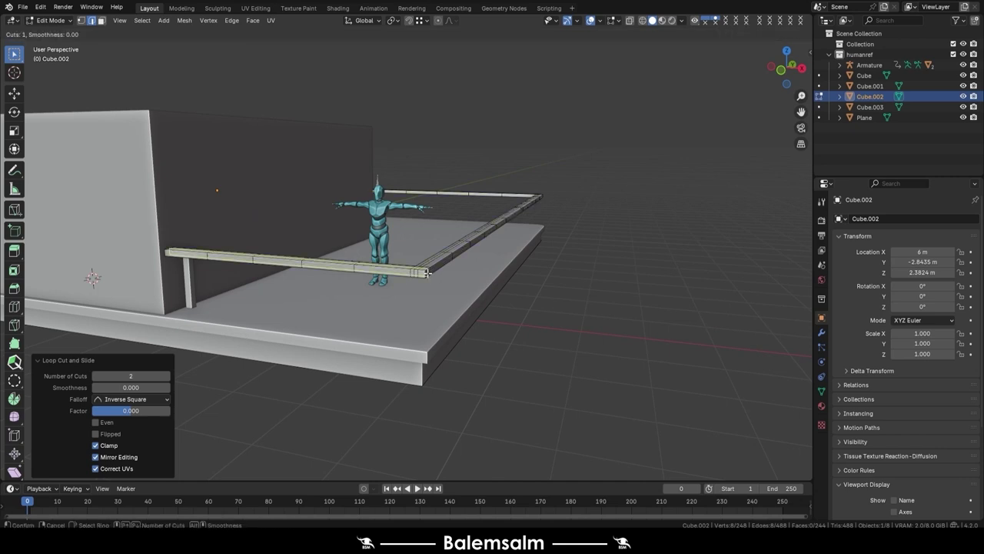
pyautogui.rightClick(425, 272)
pyautogui.press('a')
pyautogui.click(446, 206)
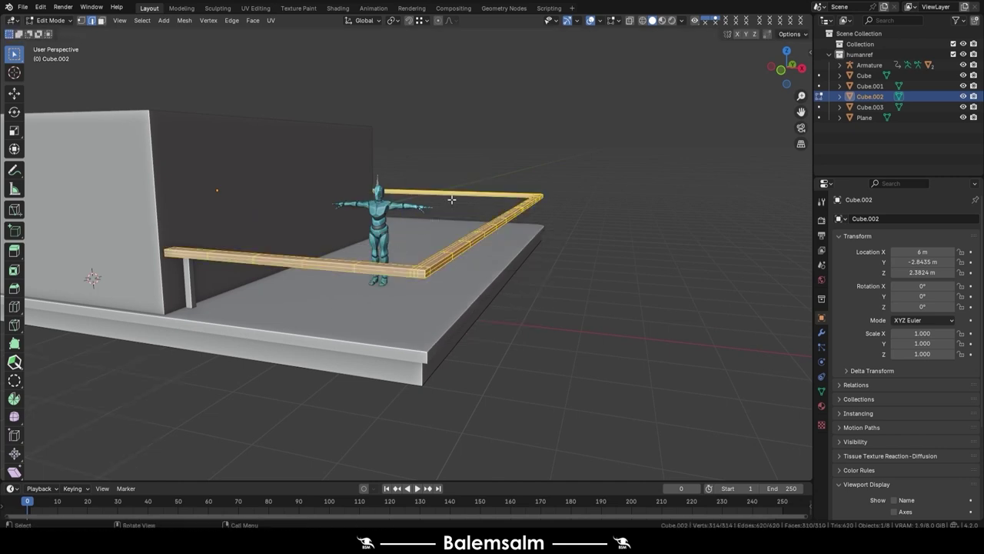
pyautogui.press('Tab')
pyautogui.keyDown('shift'); pyautogui.click(189, 271); pyautogui.keyUp('shift')
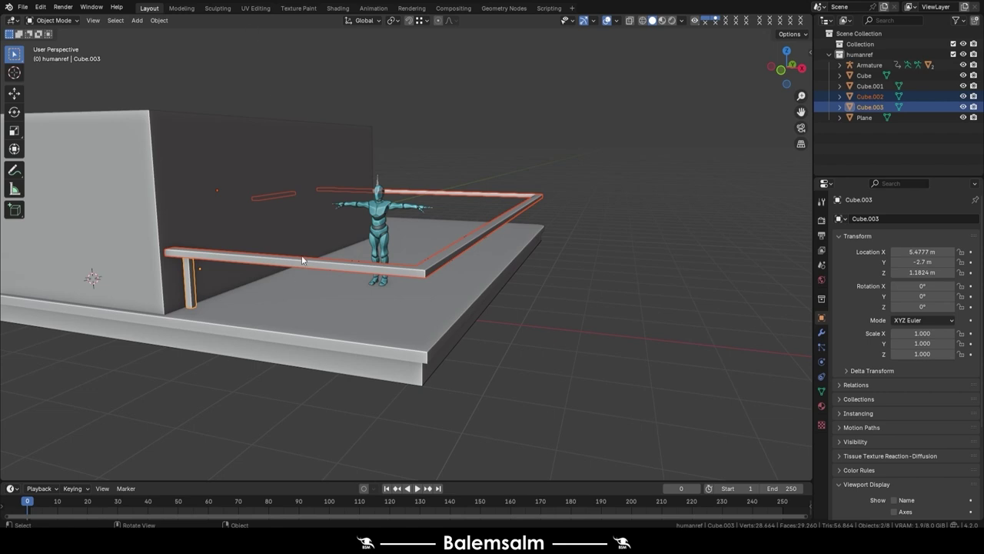
# Select the railing Cube.002 and switch to the UV Editing workspace, viewing its corner
pyautogui.click(302, 260)
pyautogui.click(265, 9)
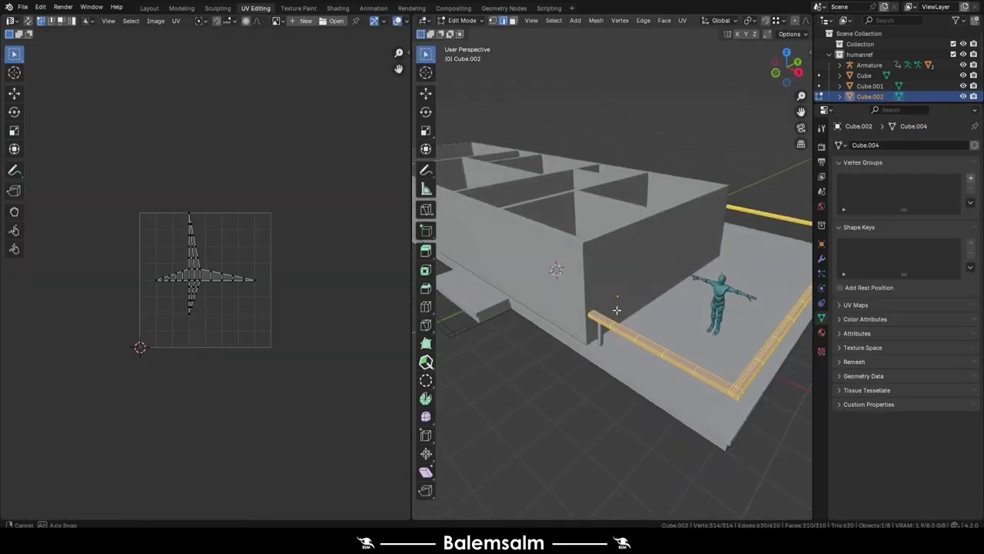
pyautogui.moveTo(584, 311); pyautogui.dragTo(519, 292, button='middle')
pyautogui.scroll(3, 520, 293)
pyautogui.moveTo(587, 348)
pyautogui.mouseDown(button='middle')
pyautogui.moveTo(582, 335)
pyautogui.moveTo(787, 333)
pyautogui.mouseUp(button='middle')
# Add a 0.1 m Bevel modifier to the railing
pyautogui.press('Tab')
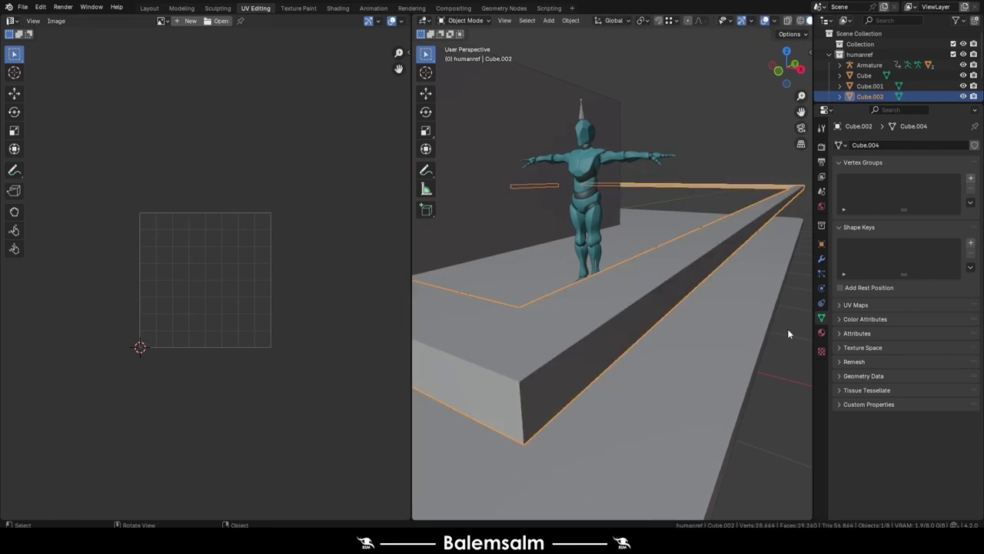
pyautogui.click(822, 257)
pyautogui.click(865, 146)
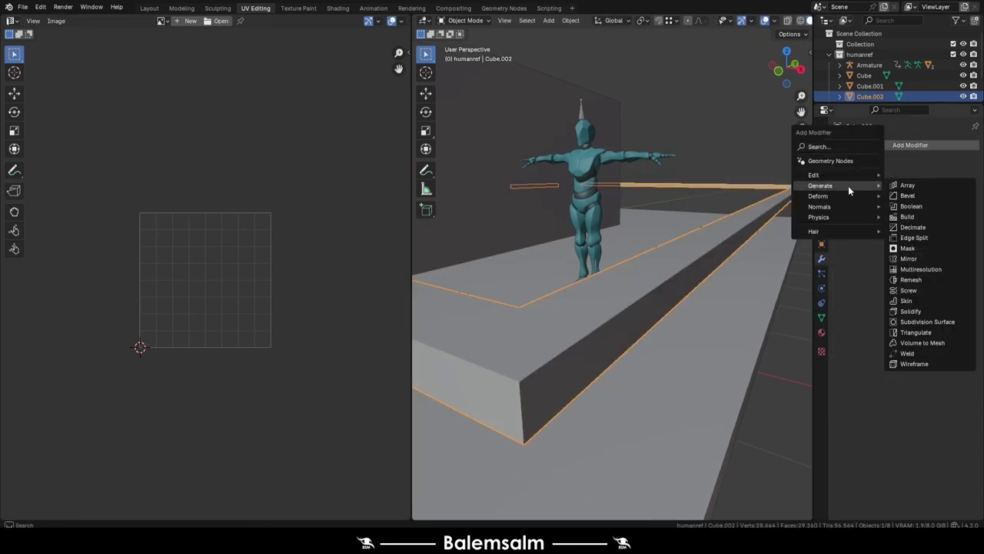
pyautogui.click(897, 196)
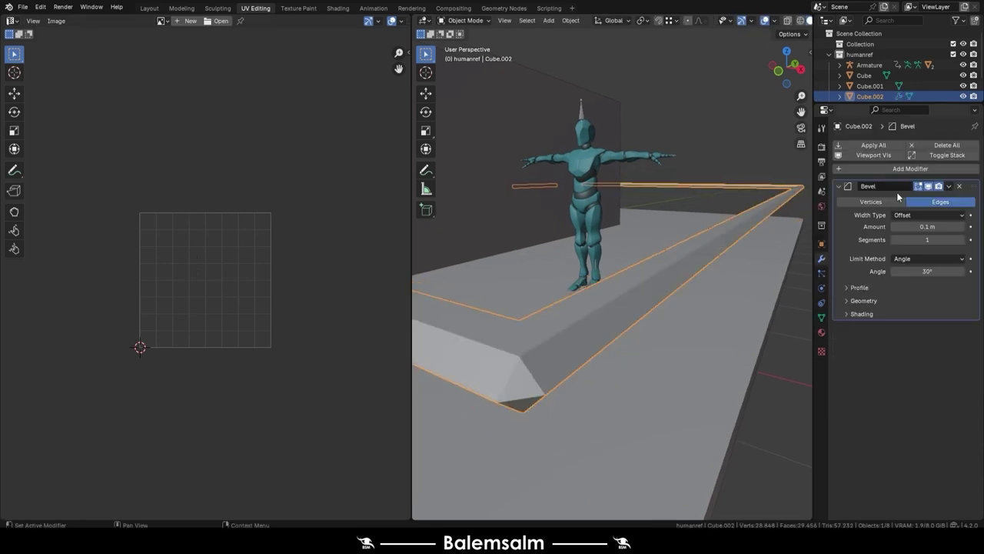
# Slide a new edge loop near the railing's end and raise the bevel to 4 segments
pyautogui.press('Tab')
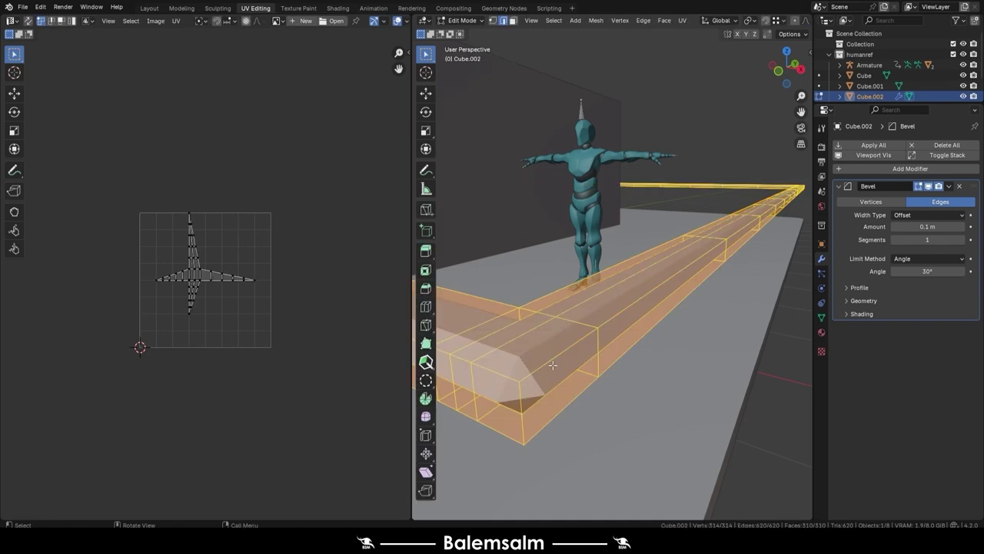
pyautogui.moveTo(549, 361)
pyautogui.mouseDown(button='middle')
pyautogui.moveTo(563, 389)
pyautogui.moveTo(531, 378)
pyautogui.mouseUp(button='middle')
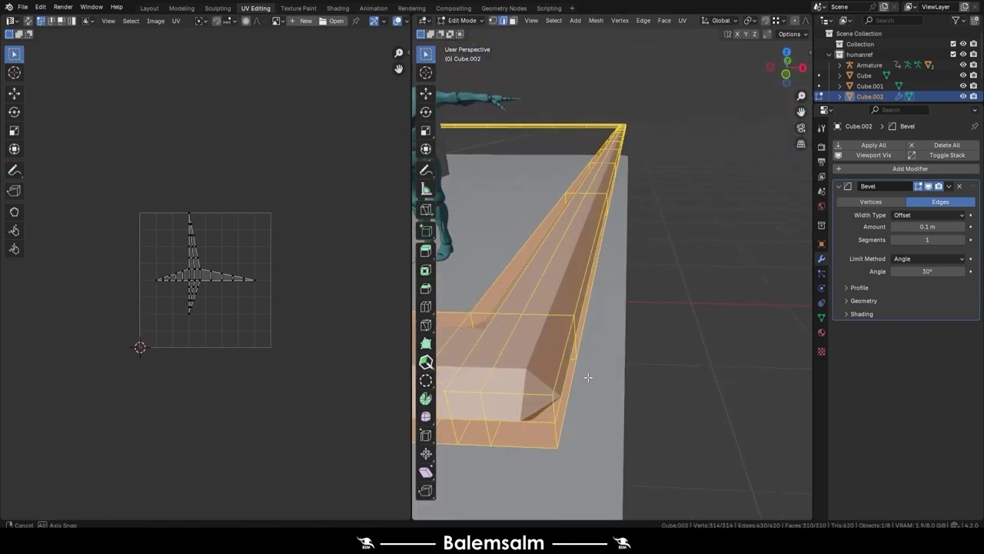
pyautogui.keyDown('alt'); pyautogui.click(535, 390); pyautogui.keyUp('alt')
pyautogui.press('g')
pyautogui.press('g')
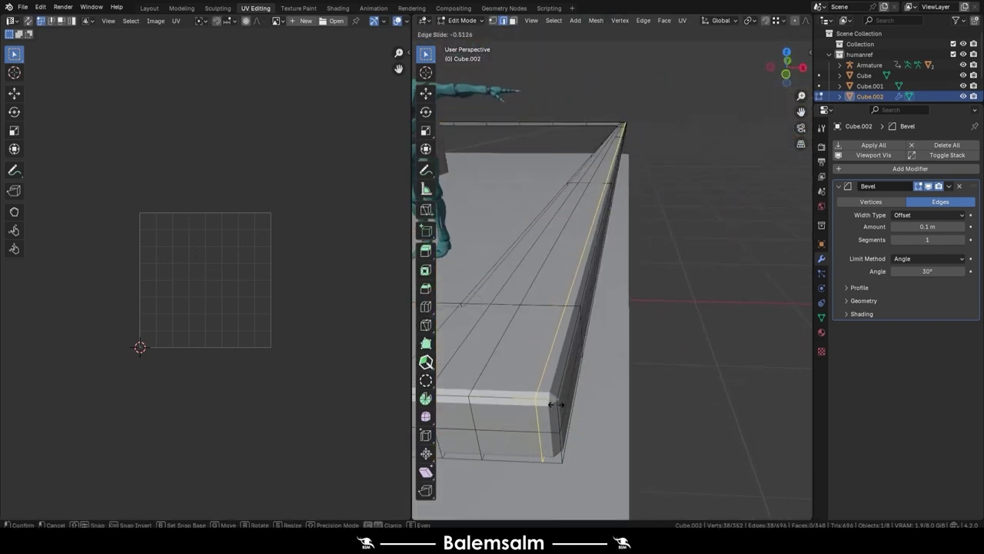
pyautogui.click(560, 404)
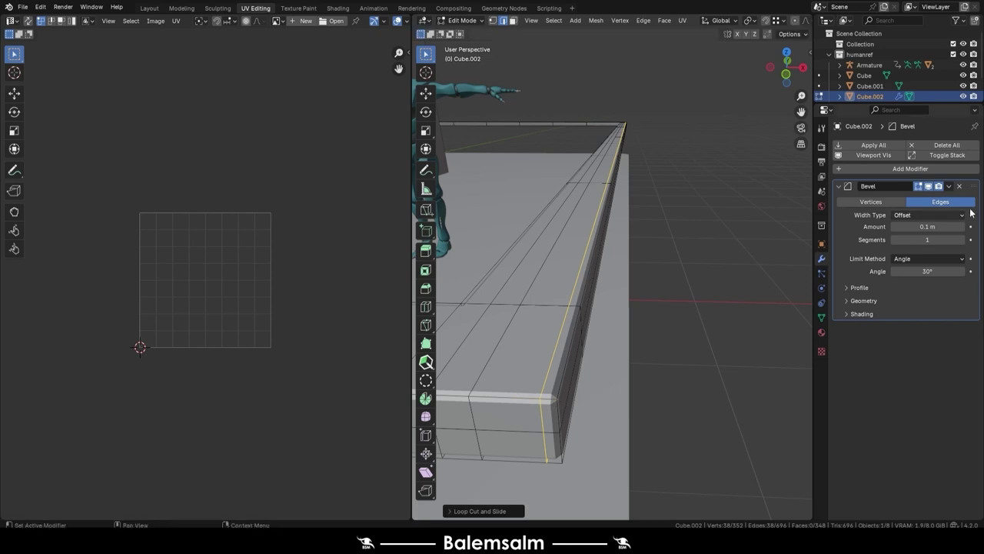
pyautogui.click(966, 240)
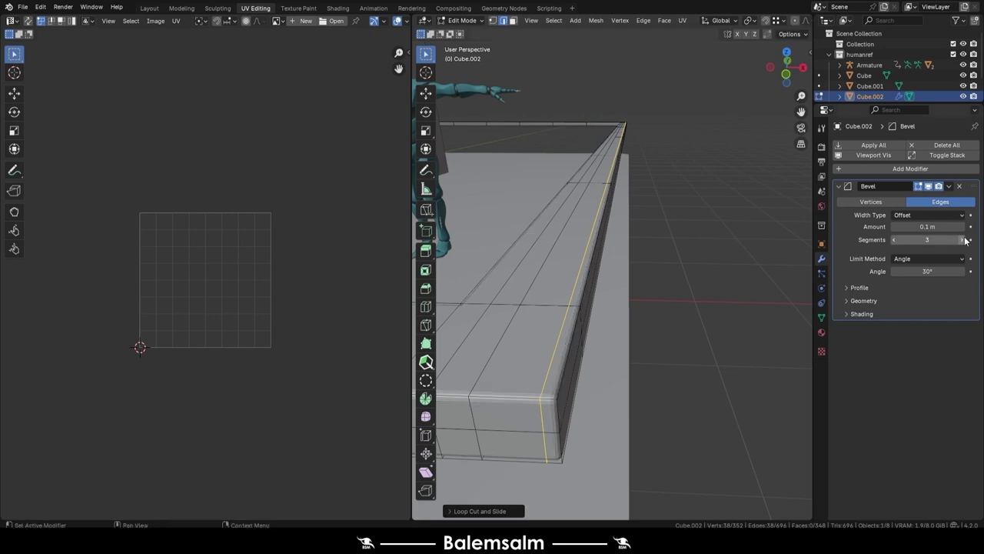
pyautogui.press('Tab')
pyautogui.rightClick(584, 282)
# Apply Smooth by Angle shading to the railing
pyautogui.click(583, 281)
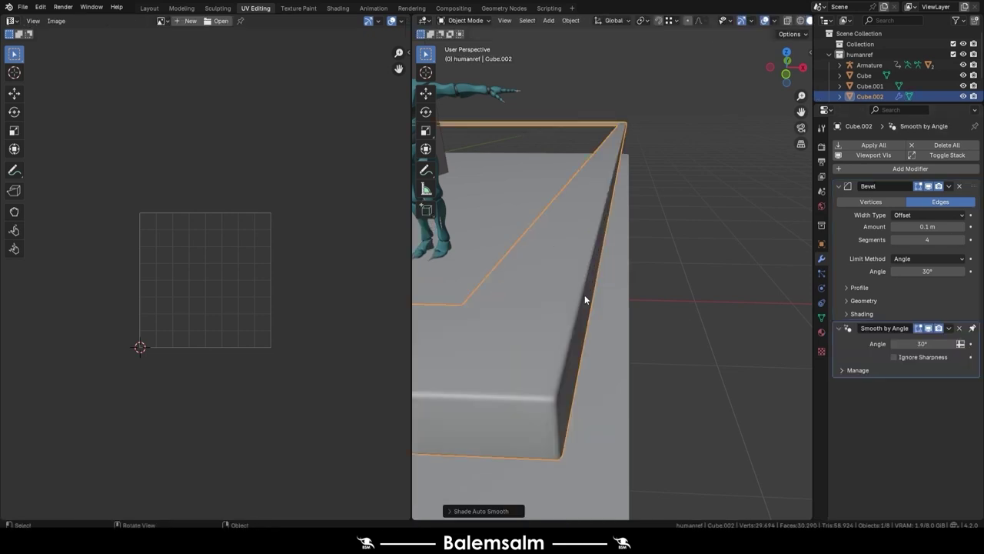
pyautogui.moveTo(584, 294)
pyautogui.mouseDown(button='middle')
pyautogui.moveTo(513, 257)
pyautogui.moveTo(561, 298)
pyautogui.mouseUp(button='middle')
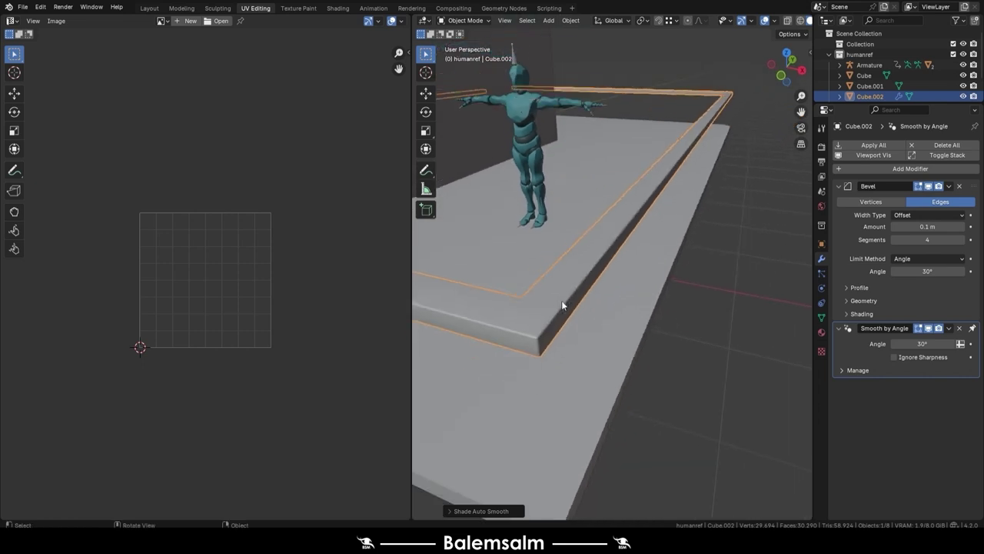
pyautogui.scroll(4, 598, 296)
pyautogui.moveTo(606, 312)
pyautogui.mouseDown(button='middle')
pyautogui.moveTo(663, 246)
pyautogui.moveTo(604, 200)
pyautogui.moveTo(618, 304)
pyautogui.moveTo(536, 246)
pyautogui.moveTo(565, 214)
pyautogui.moveTo(587, 297)
pyautogui.moveTo(559, 297)
pyautogui.moveTo(575, 324)
pyautogui.mouseUp(button='middle')
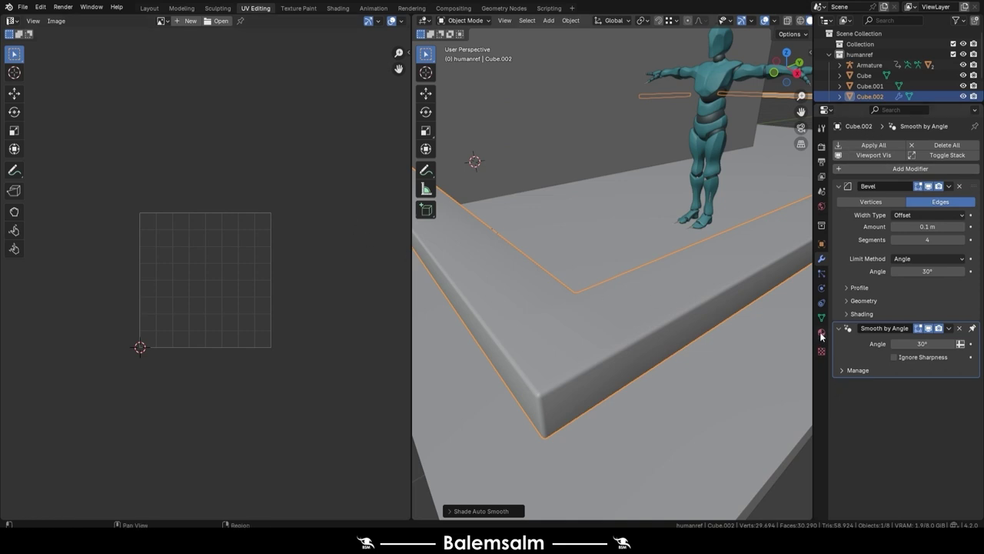
# Convert the railing to a mesh, baking its modifiers, and give it a new material
pyautogui.hotkey('alt', 'c')
pyautogui.click(619, 212)
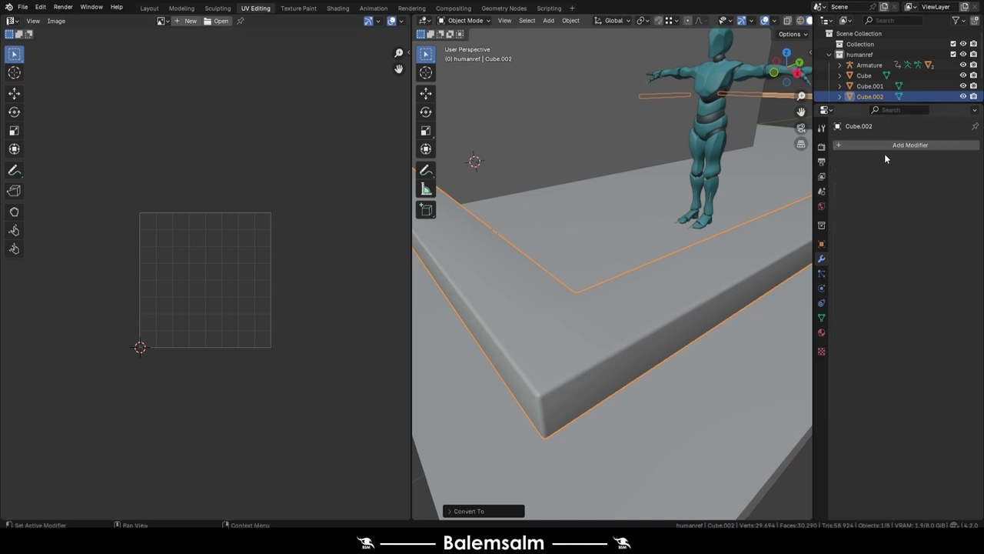
pyautogui.click(821, 331)
pyautogui.click(889, 190)
pyautogui.write('6.Buildingv3.balconyrailing.')
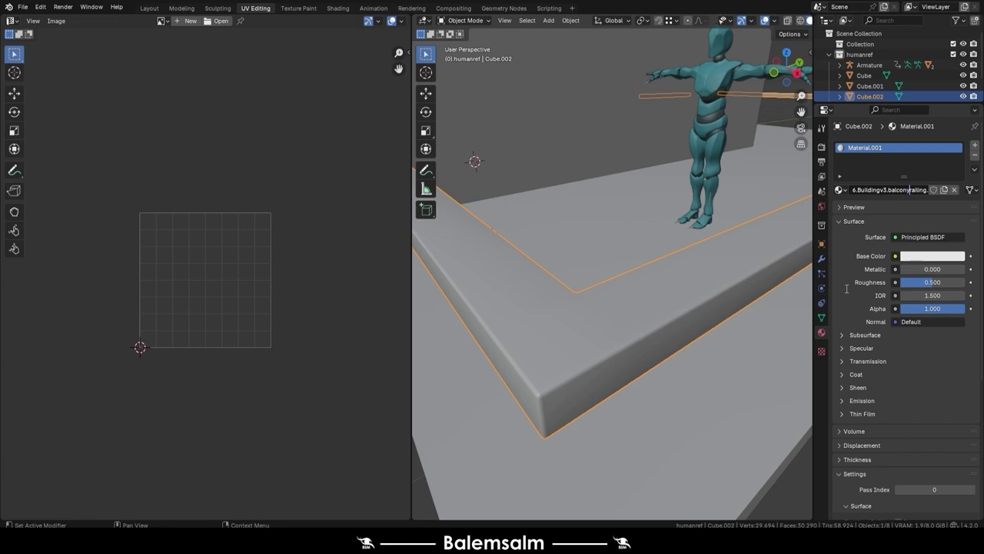
# Confirm the railing material name 24.08.16.Buildingv3.balconyrailing.mat.01
pyautogui.press('Return')
pyautogui.press('Tab')
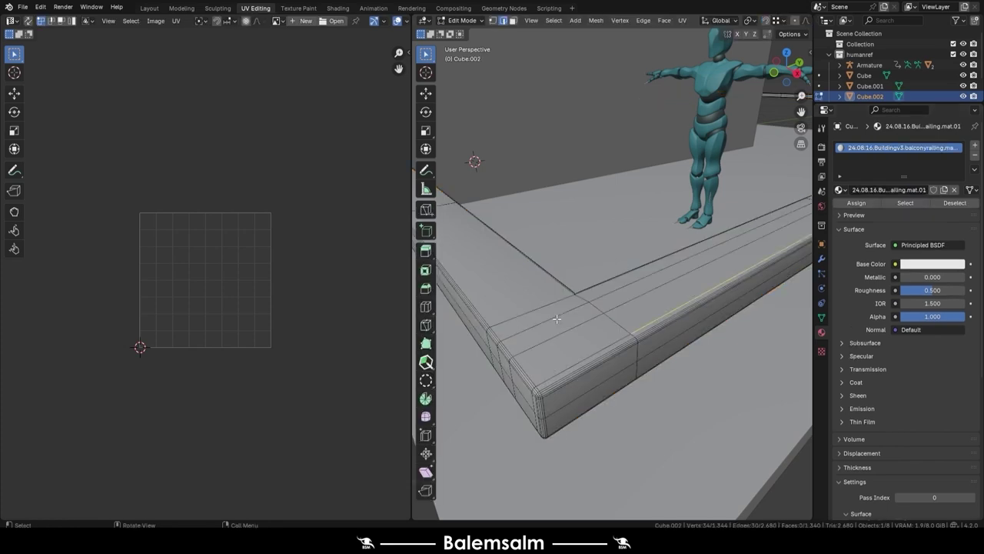
pyautogui.press('a')
pyautogui.click(547, 212)
pyautogui.moveTo(547, 212)
pyautogui.mouseDown(button='middle')
pyautogui.moveTo(625, 228)
pyautogui.moveTo(481, 289)
pyautogui.moveTo(525, 280)
pyautogui.moveTo(578, 322)
pyautogui.mouseUp(button='middle')
pyautogui.press('Tab')
# Reselect the railing Cube.002 from a view of the whole building
pyautogui.scroll(-3, 691, 165)
pyautogui.moveTo(667, 177); pyautogui.dragTo(654, 186, button='middle')
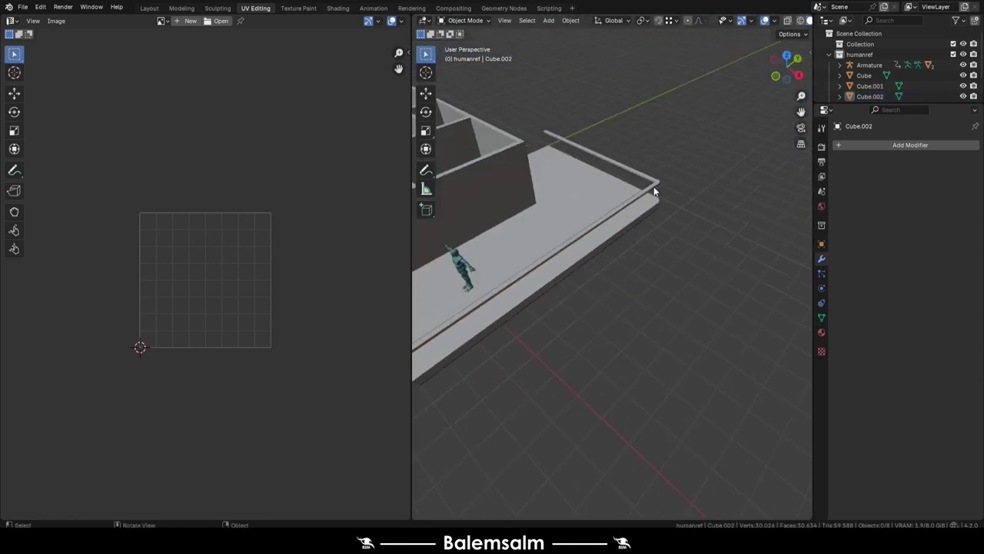
pyautogui.scroll(-4, 654, 186)
pyautogui.click(569, 242)
pyautogui.scroll(5, 698, 133)
pyautogui.scroll(-4, 662, 157)
pyautogui.click(632, 314)
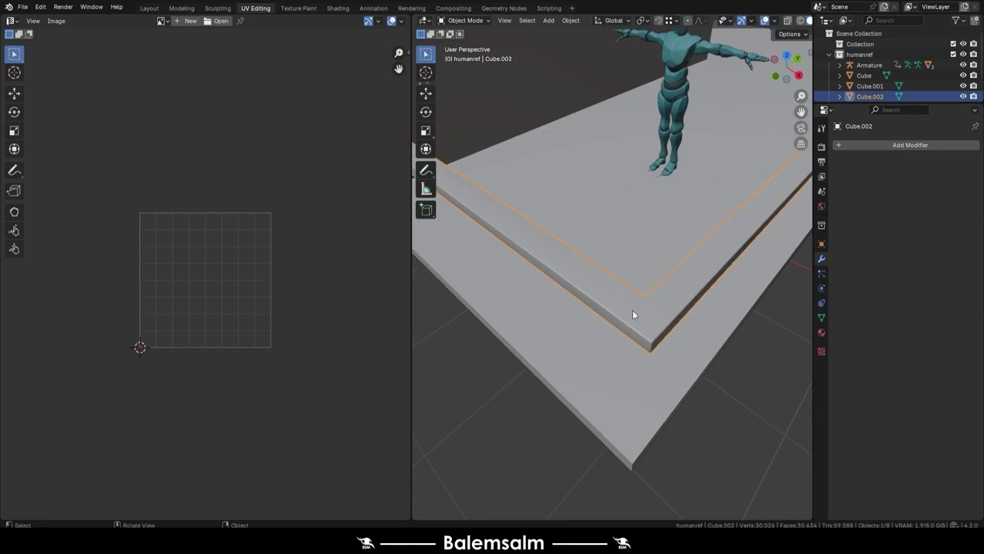
# Unwrap the entire railing mesh with Smart UV Project
pyautogui.press('Tab')
pyautogui.press('a')
pyautogui.click(639, 282)
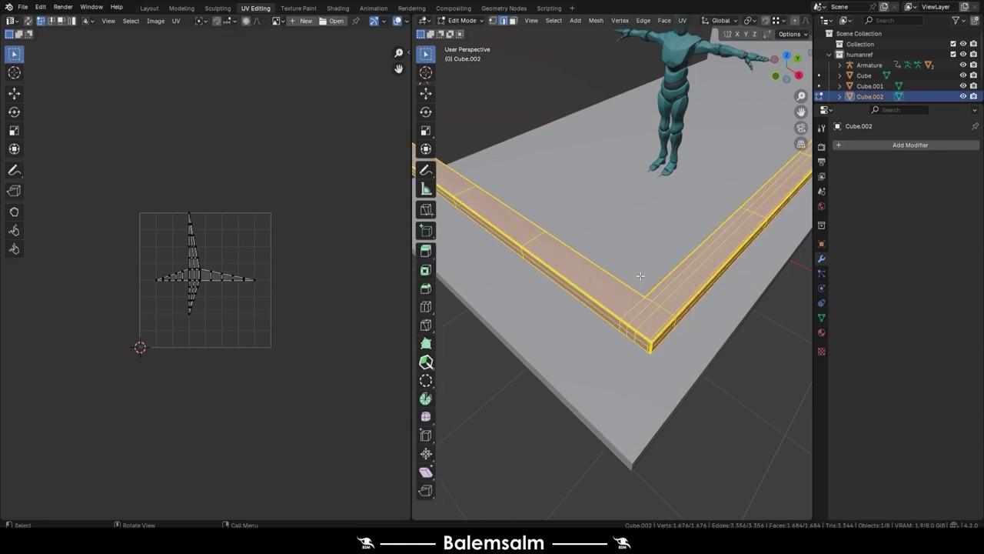
pyautogui.press('u')
pyautogui.click(639, 275)
pyautogui.click(625, 377)
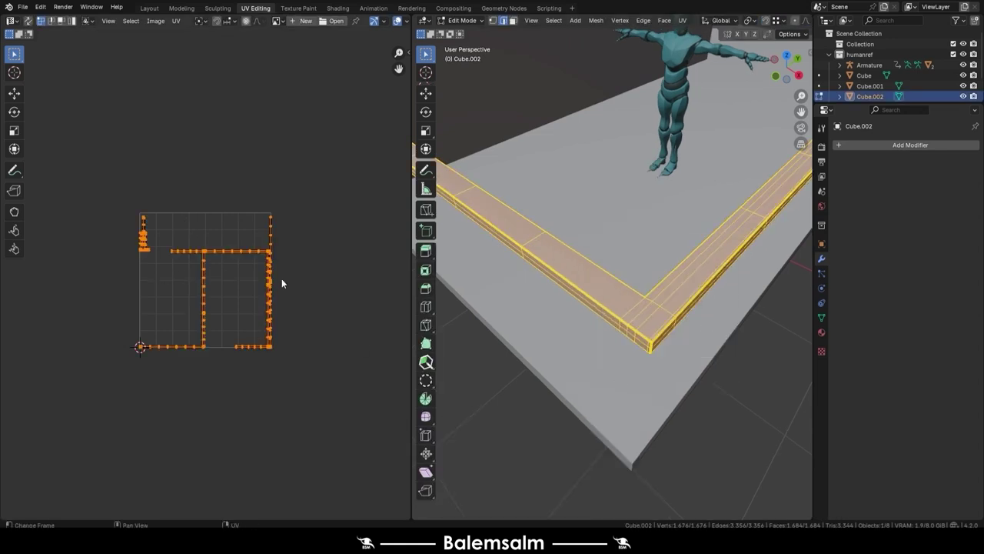
pyautogui.scroll(3, 296, 229)
pyautogui.press('Tab')
# Apply a TexTools checker test texture to the railing
pyautogui.press('n')
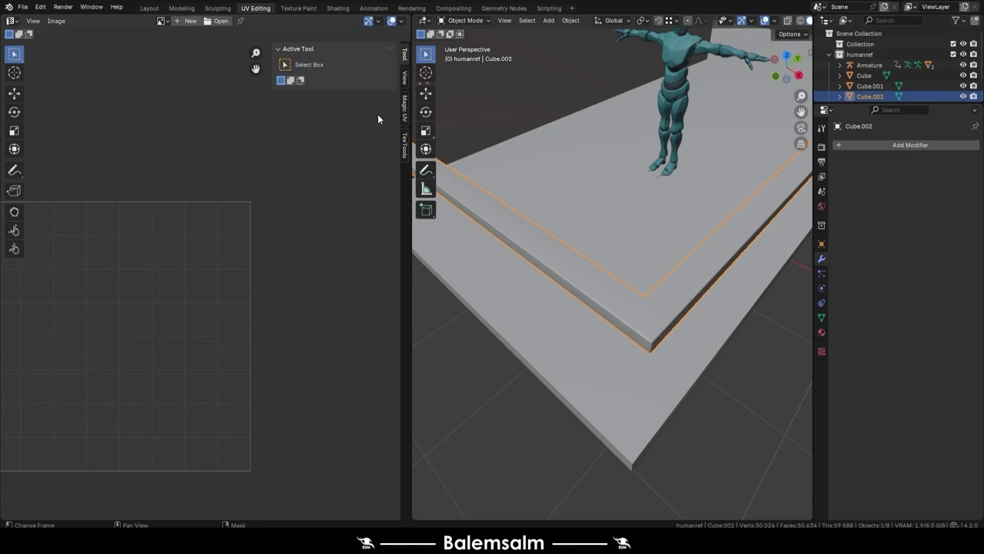
pyautogui.click(405, 113)
pyautogui.click(406, 137)
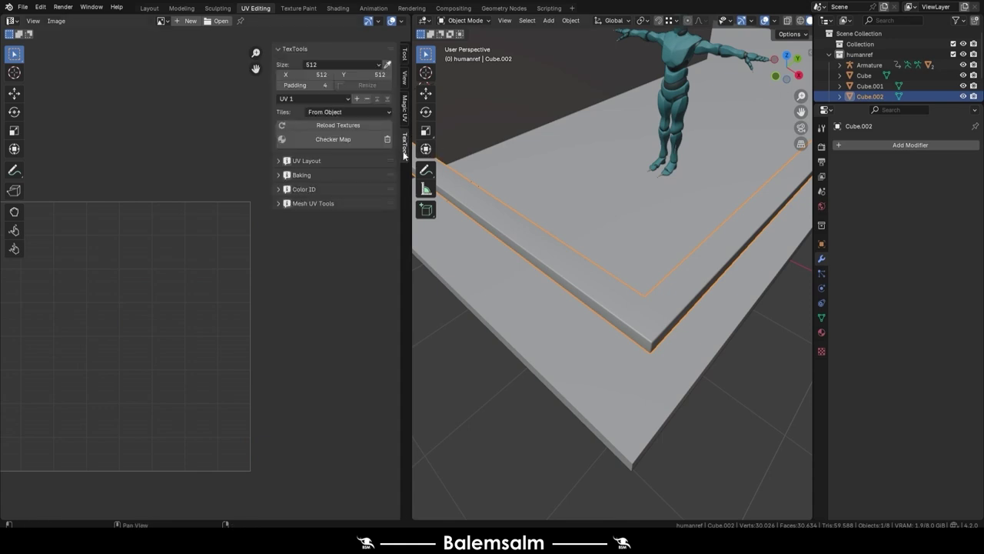
pyautogui.click(357, 141)
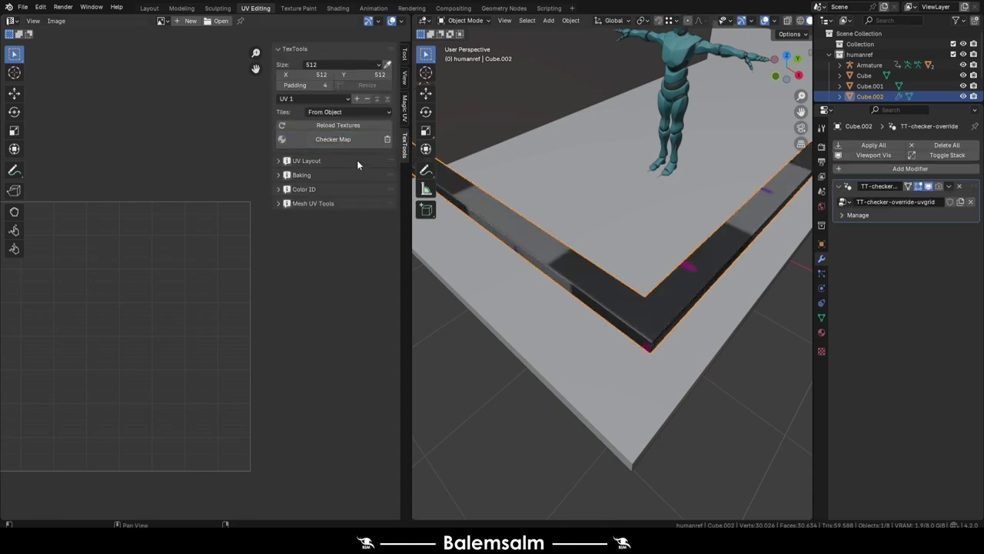
# In Edit Mode, select a corner face and its linked railing geometry to inspect the UVs
pyautogui.press('Tab')
pyautogui.scroll(2, 220, 347)
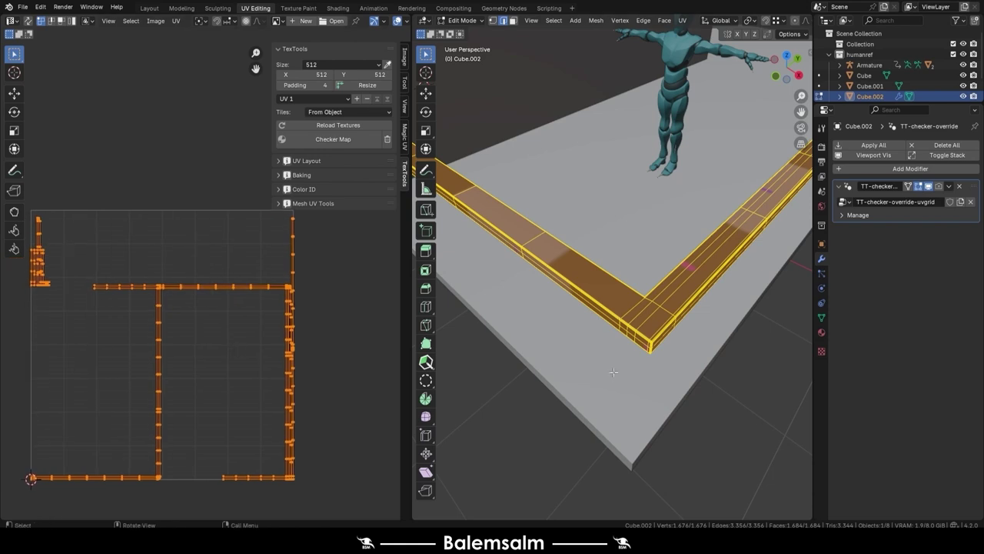
pyautogui.click(651, 318)
pyautogui.moveTo(652, 324)
pyautogui.mouseDown(button='middle')
pyautogui.moveTo(655, 290)
pyautogui.moveTo(703, 305)
pyautogui.mouseUp(button='middle')
pyautogui.hotkey('ctrl', 'l')
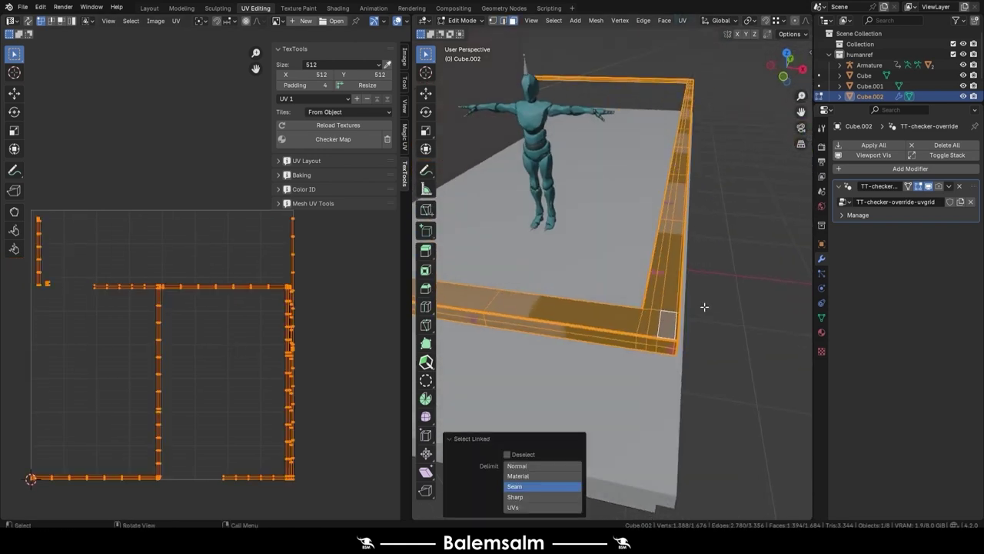
pyautogui.hotkey('alt', 'a')
# View the railing from the right side and select all of its geometry
pyautogui.press('`')
pyautogui.click(738, 305)
pyautogui.scroll(-3, 738, 305)
pyautogui.scroll(2, 738, 305)
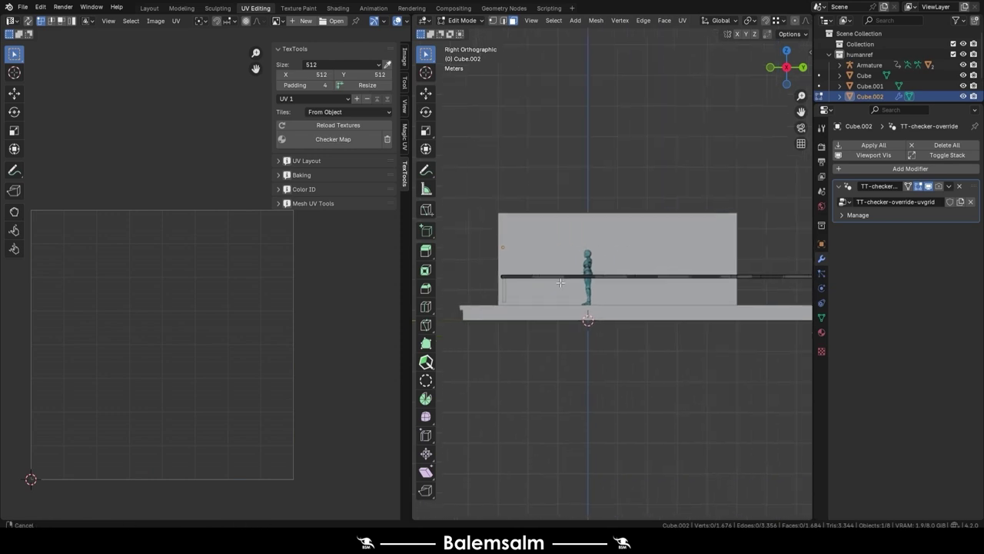
pyautogui.moveTo(738, 305)
pyautogui.mouseDown(button='middle')
pyautogui.moveTo(665, 293)
pyautogui.moveTo(650, 358)
pyautogui.mouseUp(button='middle')
pyautogui.press('`')
pyautogui.click(679, 287)
pyautogui.scroll(2, 653, 330)
pyautogui.press('a')
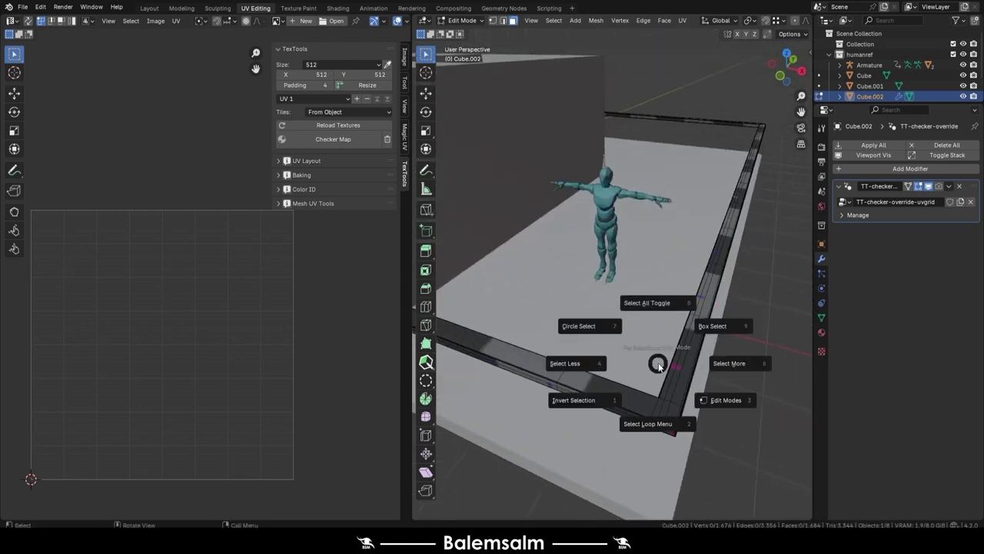
pyautogui.click(661, 300)
# Select all UV islands and pack them into the UV space via Quick Favorites
pyautogui.hotkey('ctrl', 'Tab')
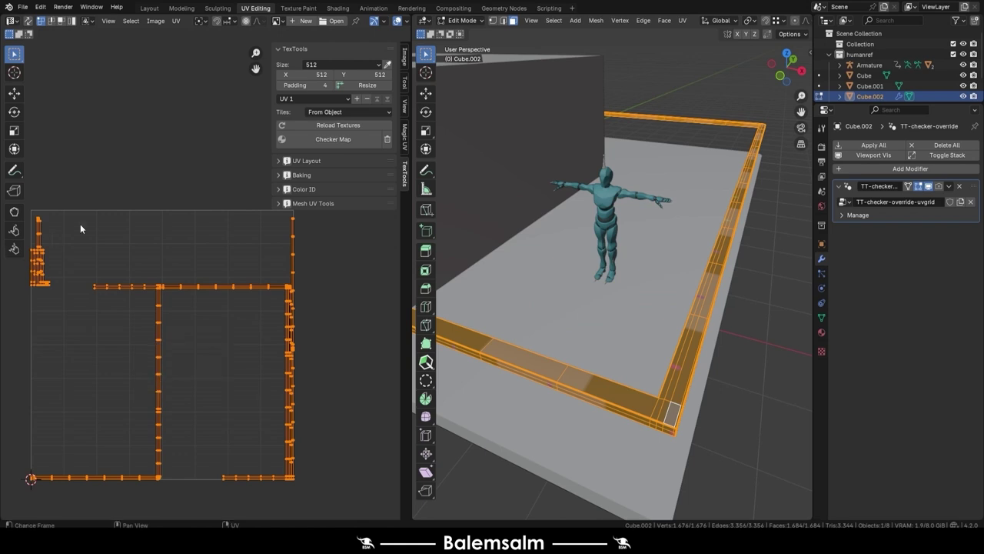
pyautogui.hotkey('alt', 'a')
pyautogui.moveTo(88, 178); pyautogui.dragTo(7, 404)
pyautogui.press('g')
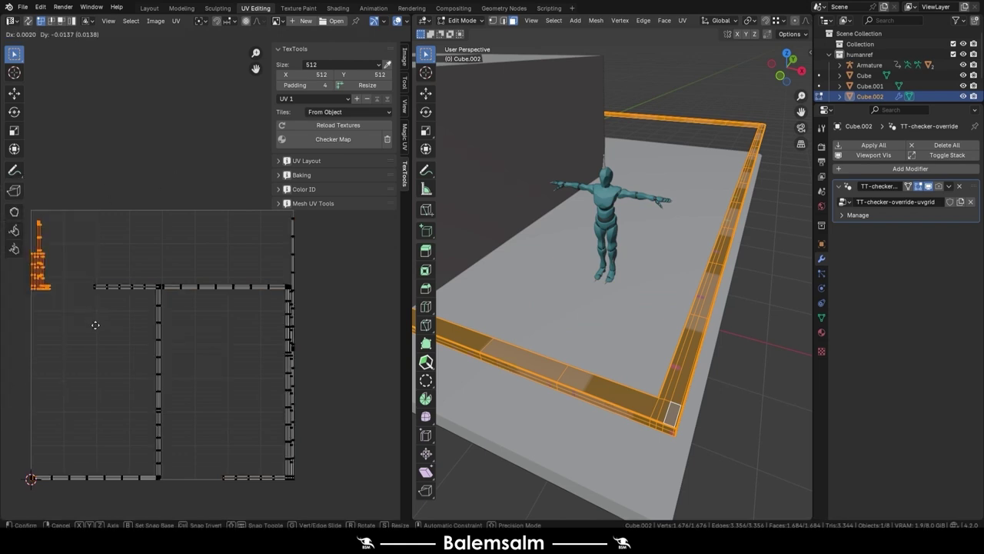
pyautogui.press('Escape')
pyautogui.press('a')
pyautogui.press('q')
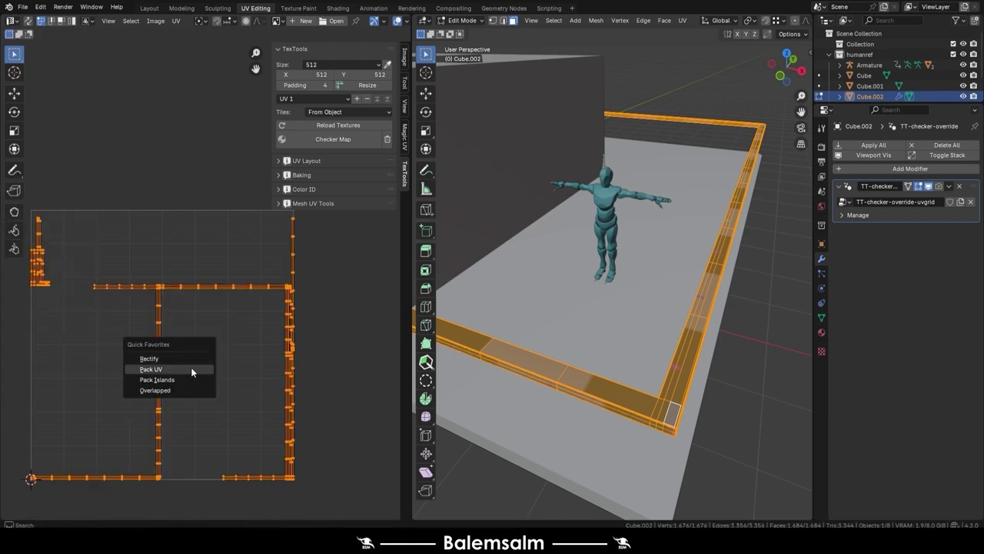
pyautogui.click(186, 369)
# Remove the checker test texture and return to the Layout workspace
pyautogui.press('Tab')
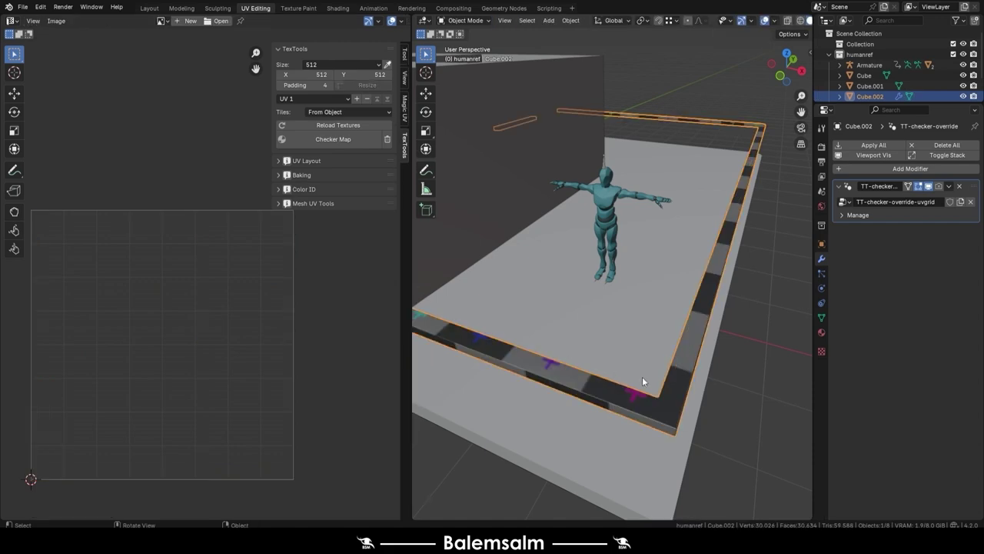
pyautogui.moveTo(642, 376)
pyautogui.mouseDown(button='middle')
pyautogui.moveTo(649, 310)
pyautogui.moveTo(733, 265)
pyautogui.moveTo(562, 223)
pyautogui.moveTo(550, 417)
pyautogui.moveTo(441, 227)
pyautogui.mouseUp(button='middle')
pyautogui.click(386, 139)
pyautogui.click(149, 8)
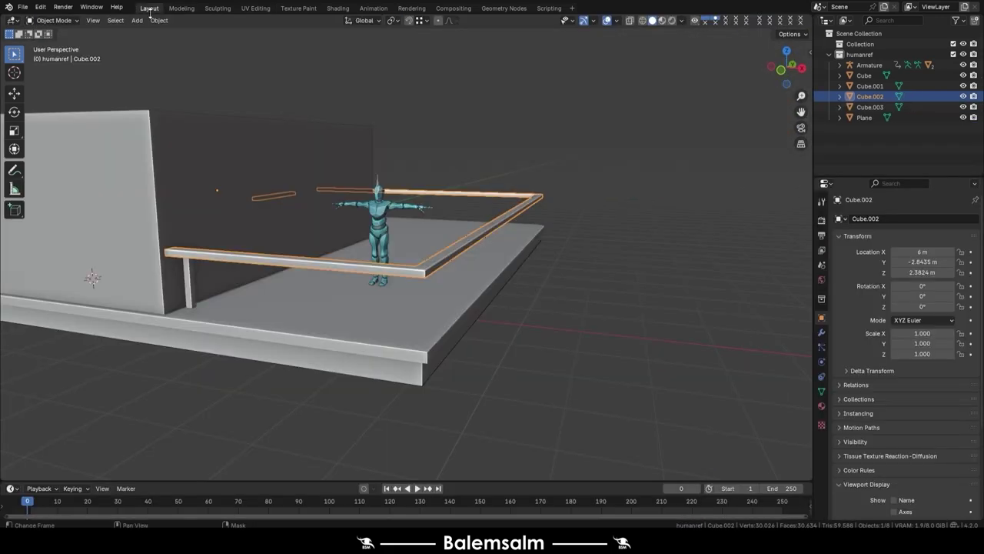
pyautogui.moveTo(362, 262)
pyautogui.mouseDown(button='middle')
pyautogui.moveTo(370, 273)
pyautogui.moveTo(357, 287)
pyautogui.mouseUp(button='middle')
pyautogui.scroll(3, 356, 288)
# Duplicate the railing and lower the copy to Z 1.5 m as a second rail
pyautogui.hotkey('shift', 'd')
pyautogui.press('z')
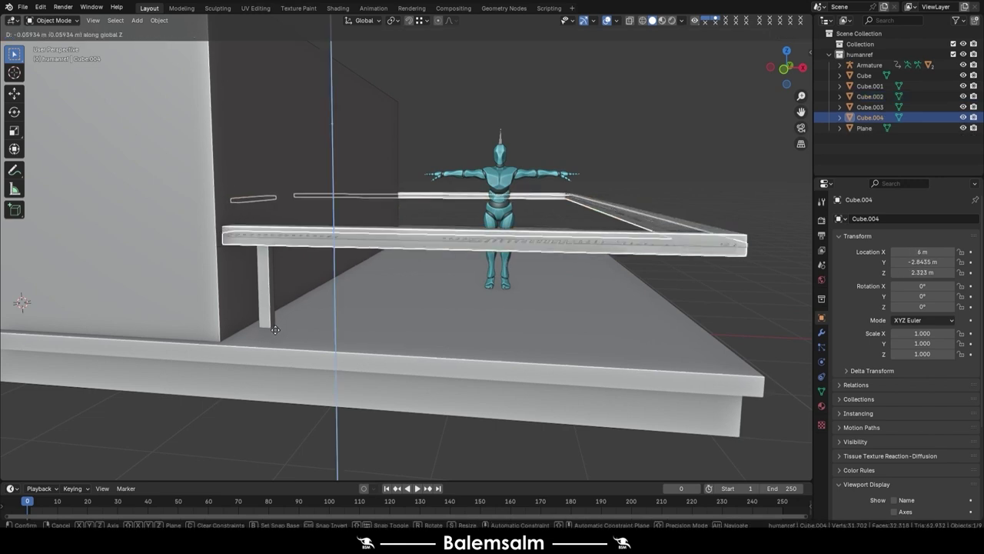
pyautogui.click(286, 429)
pyautogui.press('g')
pyautogui.press('z')
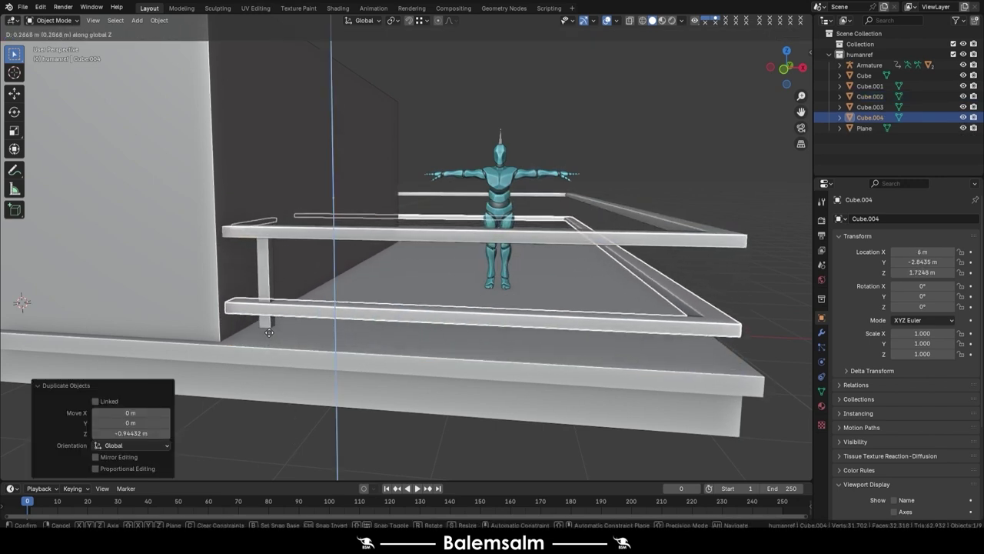
pyautogui.click(269, 331)
# Select both railings, making the lower one active
pyautogui.click(695, 164)
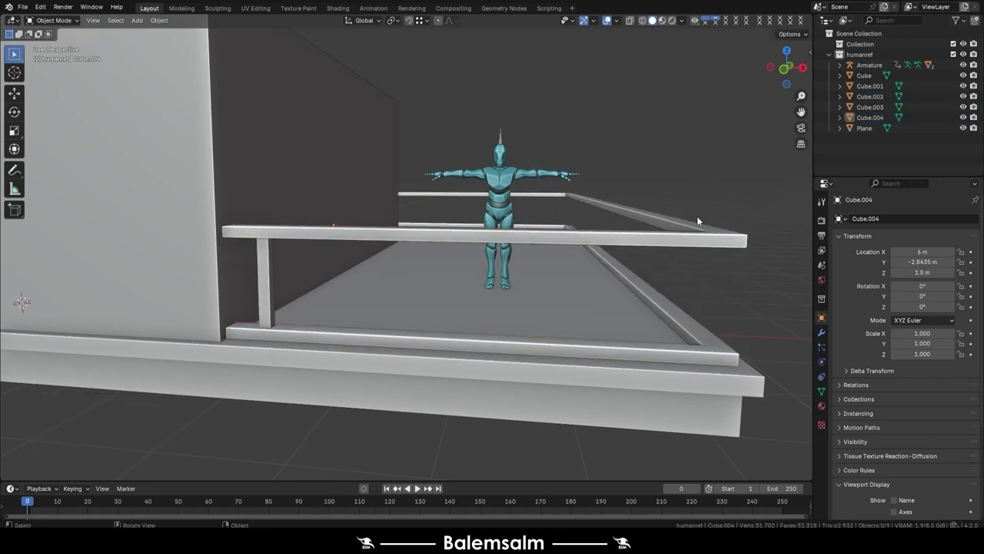
pyautogui.click(697, 216)
pyautogui.keyDown('shift'); pyautogui.click(695, 348); pyautogui.keyUp('shift')
# Add a new collection in Collection Manager and name it BALCONY
pyautogui.press('m')
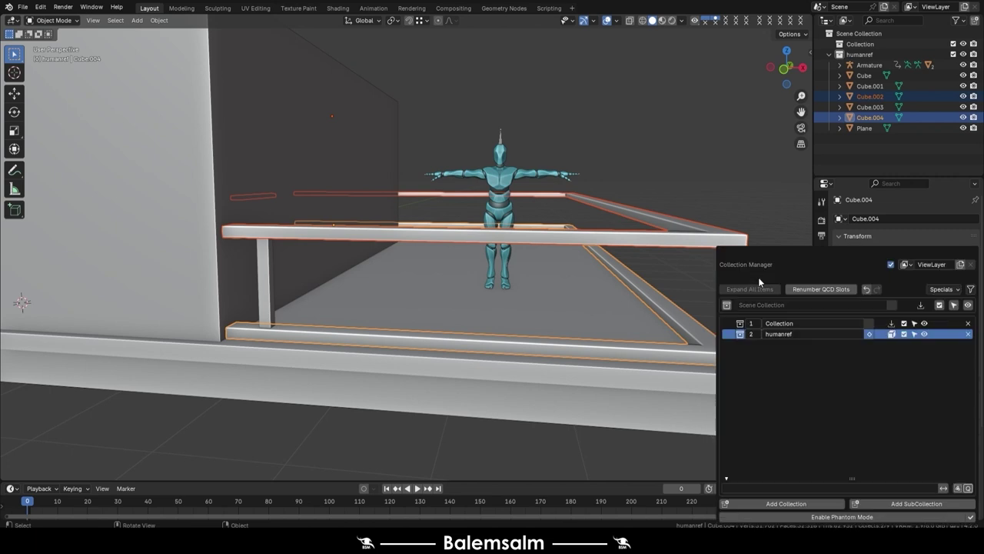
pyautogui.click(786, 504)
pyautogui.write('balcony')
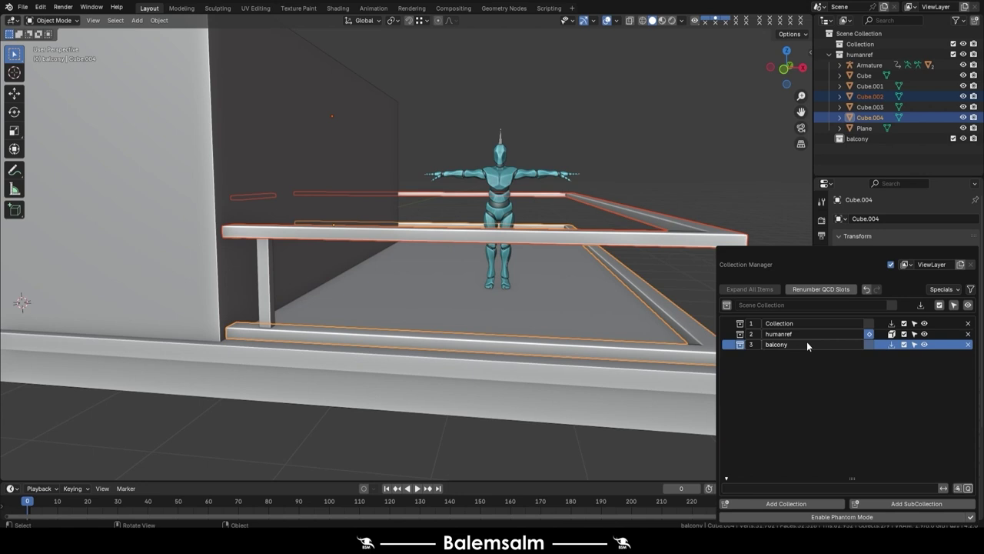
pyautogui.doubleClick(807, 341)
pyautogui.write('BALCONY')
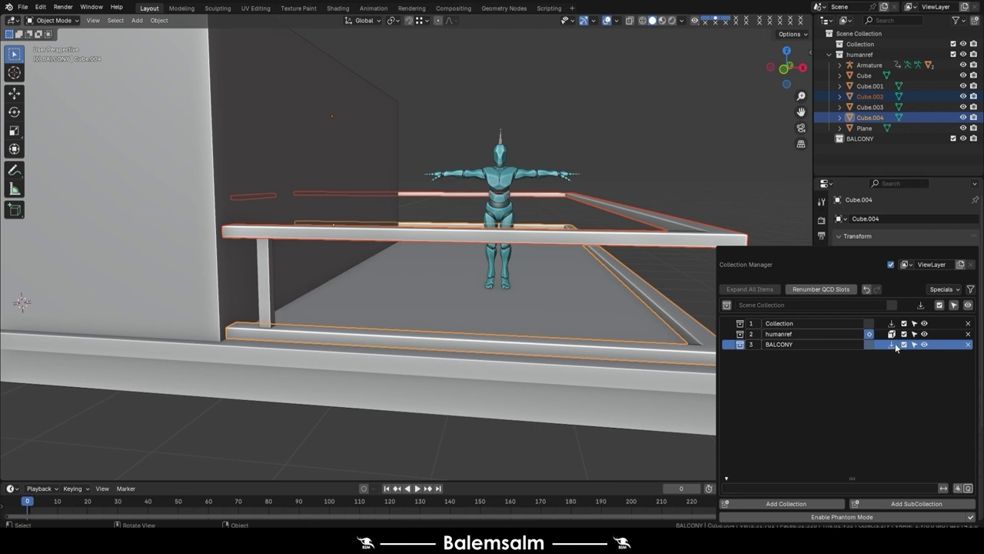
# Move both railings into the BALCONY collection, then select the vertical railing post
pyautogui.click(892, 344)
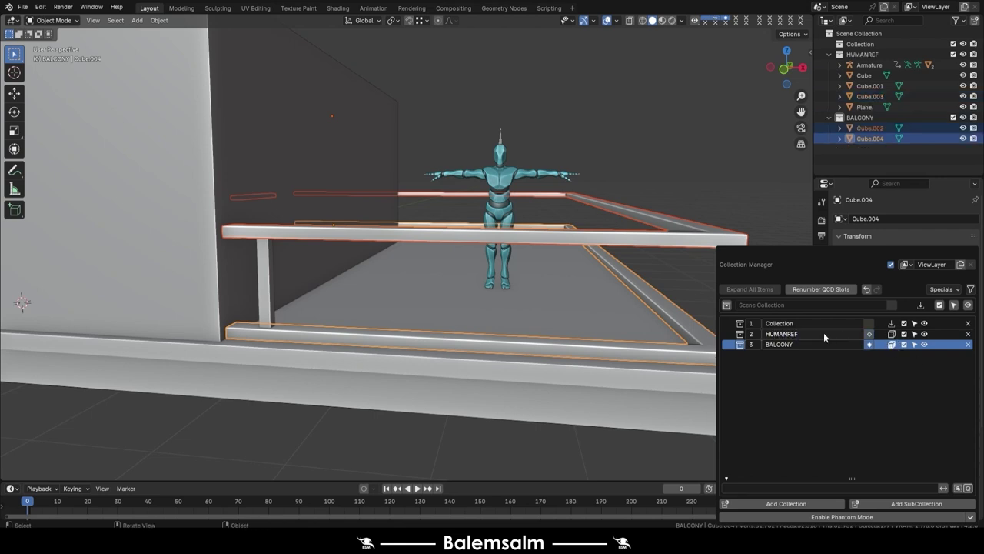
pyautogui.click(258, 299)
pyautogui.moveTo(258, 299); pyautogui.dragTo(389, 337, button='middle')
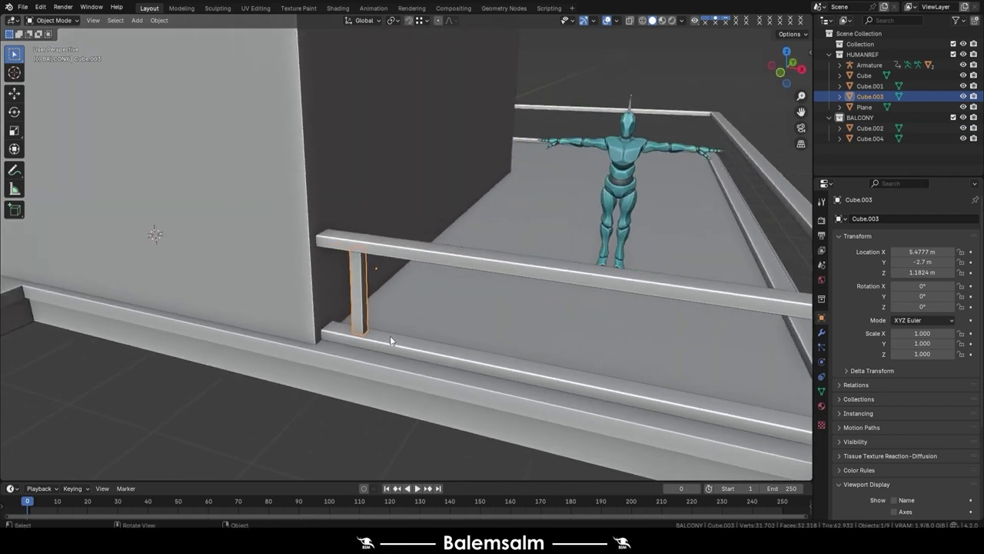
# Frame the balcony from the right view, select the railing post, and enter Edit Mode
pyautogui.moveTo(390, 335)
pyautogui.mouseDown(button='middle')
pyautogui.moveTo(331, 300)
pyautogui.moveTo(482, 295)
pyautogui.moveTo(494, 273)
pyautogui.moveTo(601, 266)
pyautogui.moveTo(568, 280)
pyautogui.moveTo(424, 249)
pyautogui.moveTo(435, 218)
pyautogui.moveTo(445, 341)
pyautogui.moveTo(436, 227)
pyautogui.moveTo(452, 321)
pyautogui.moveTo(438, 315)
pyautogui.mouseUp(button='middle')
pyautogui.click(494, 274)
pyautogui.press('`')
pyautogui.click(528, 270)
pyautogui.scroll(-3, 526, 275)
pyautogui.scroll(-1, 517, 269)
pyautogui.scroll(3, 569, 281)
pyautogui.click(425, 249)
pyautogui.scroll(2, 457, 253)
pyautogui.press('Tab')
pyautogui.scroll(-2, 444, 342)
pyautogui.scroll(2, 435, 227)
# Add an edge loop near the post top and scale it narrower
pyautogui.hotkey('ctrl', 'r')
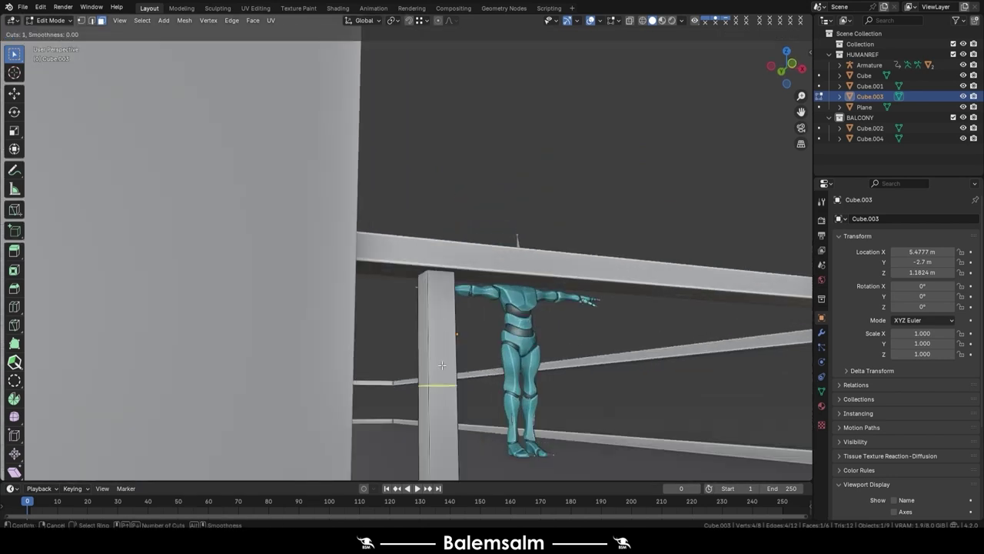
pyautogui.click(437, 315)
pyautogui.click(436, 259)
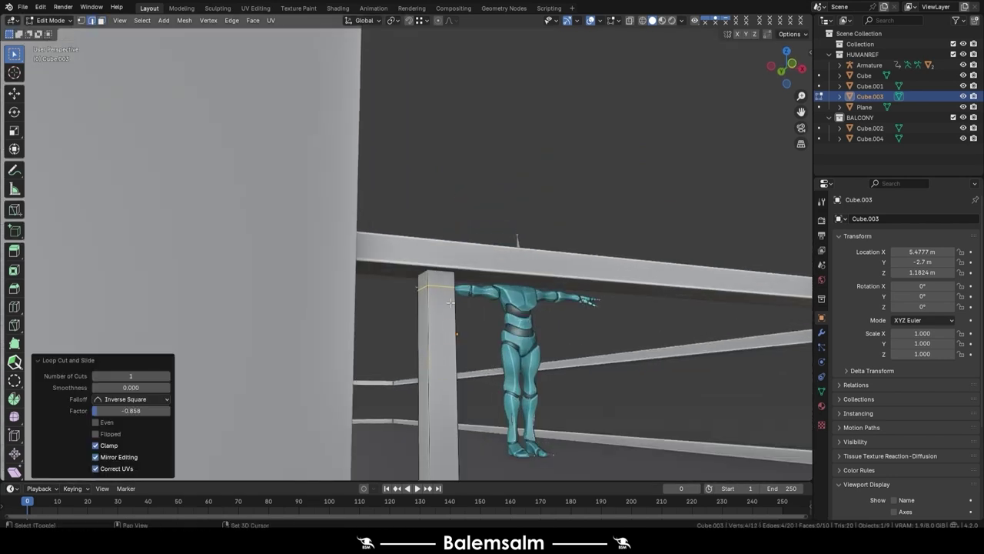
pyautogui.moveTo(436, 260); pyautogui.dragTo(508, 311, button='middle')
pyautogui.press('s')
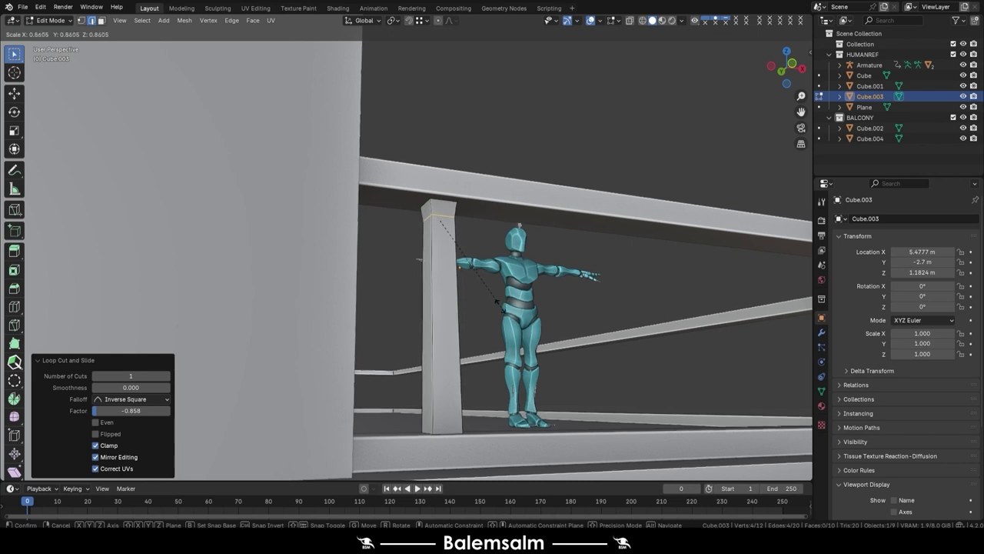
pyautogui.click(467, 277)
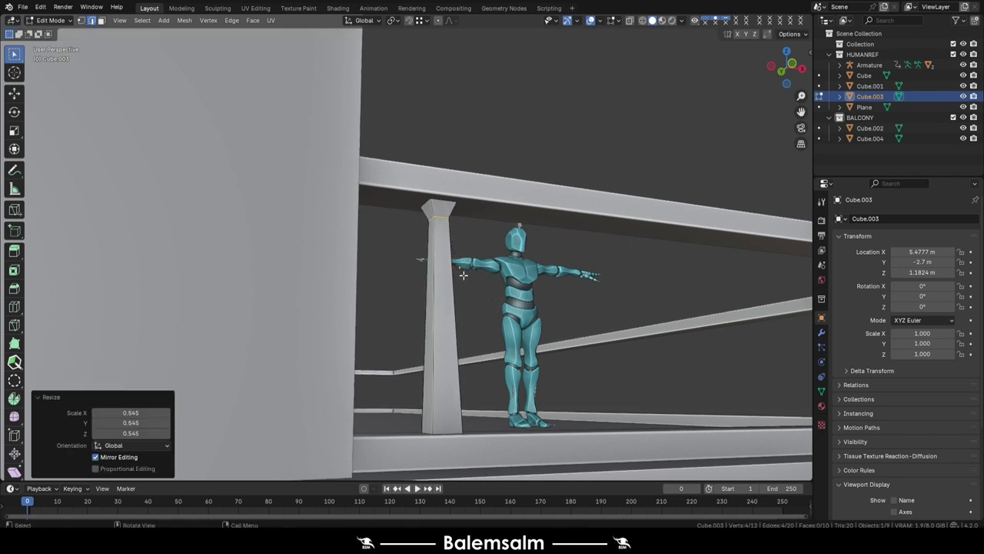
# Add two more loop cuts on the post, widening the first and narrowing the second
pyautogui.hotkey('ctrl', 'r')
pyautogui.click(445, 323)
pyautogui.press('s')
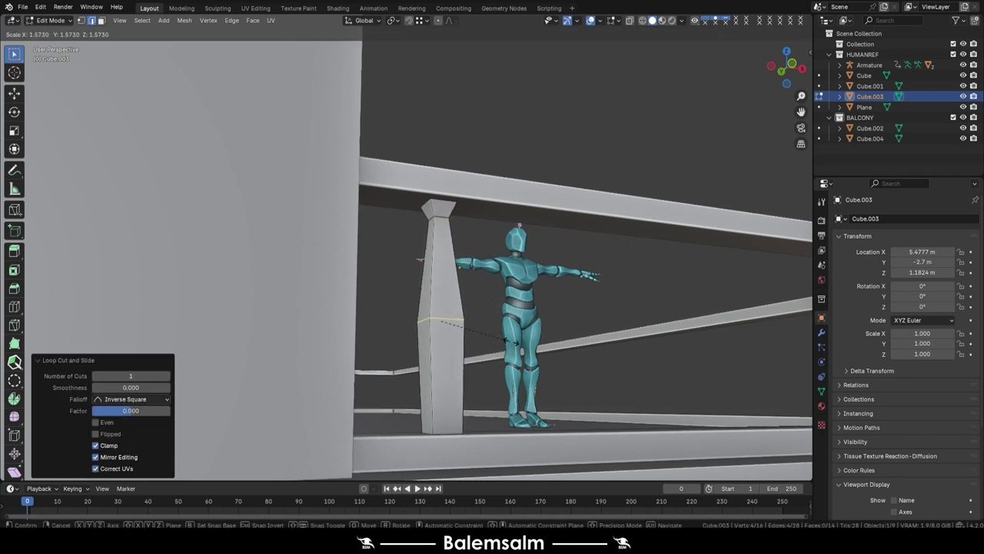
pyautogui.click(450, 285)
pyautogui.hotkey('ctrl', 'r')
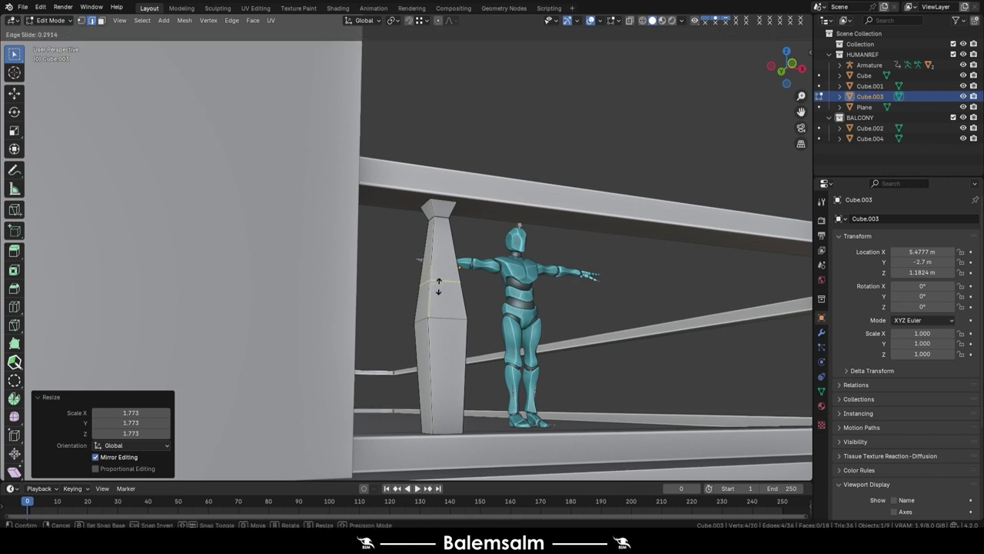
pyautogui.click(439, 309)
pyautogui.press('s')
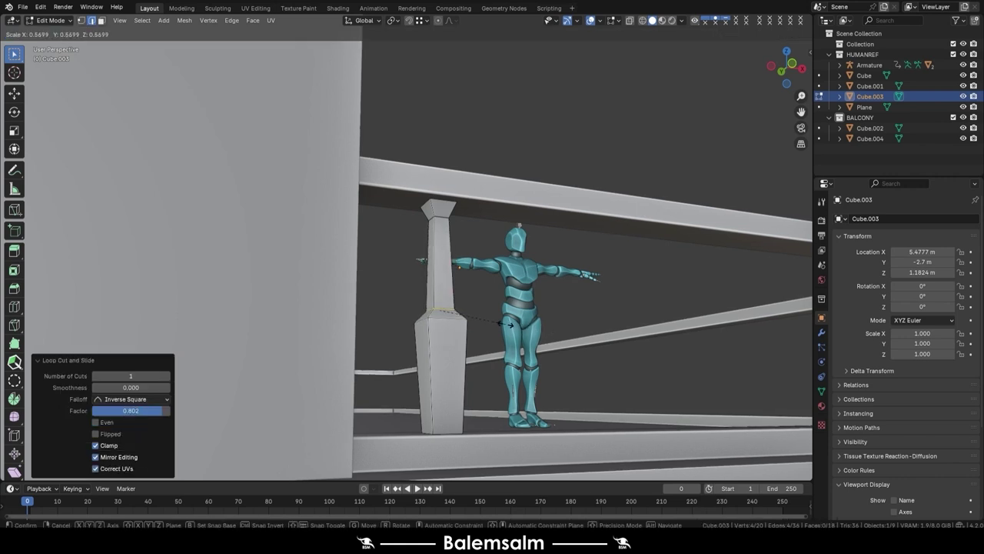
pyautogui.click(506, 324)
# Add a slimmer loop near the post base and bevel the collar ring with 2 segments
pyautogui.moveTo(506, 324); pyautogui.dragTo(446, 369, button='middle')
pyautogui.hotkey('ctrl', 'r')
pyautogui.click(441, 374)
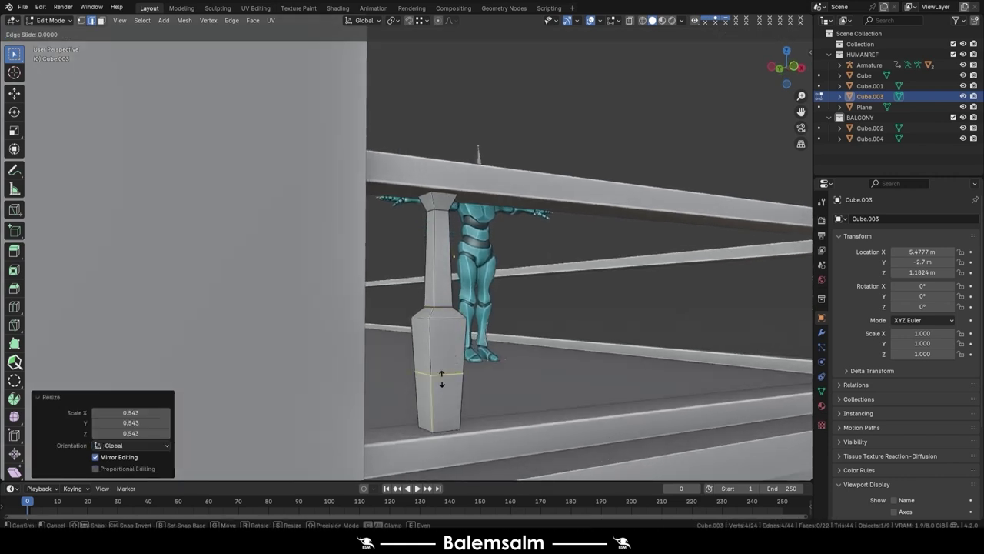
pyautogui.click(441, 328)
pyautogui.press('s')
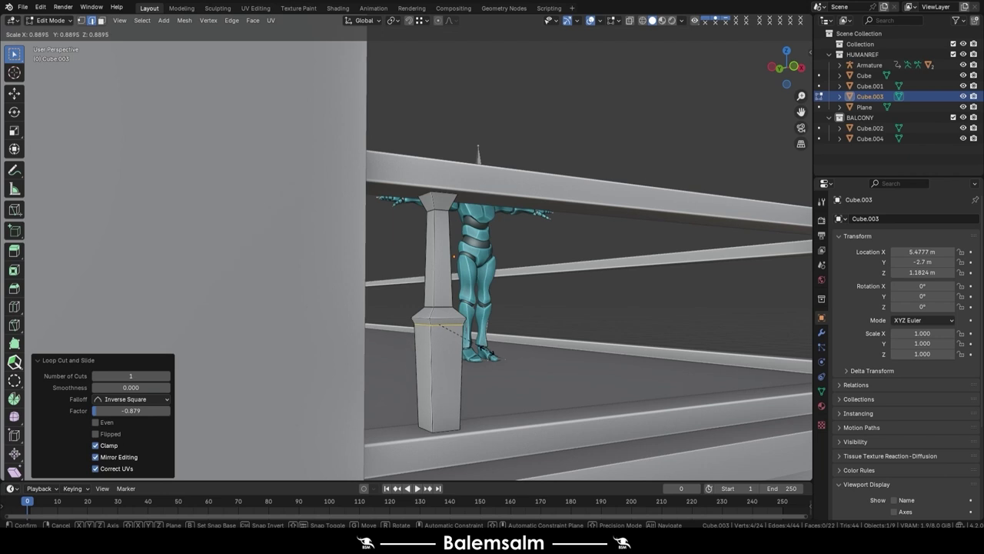
pyautogui.click(485, 352)
pyautogui.moveTo(486, 352); pyautogui.dragTo(426, 327, button='middle')
pyautogui.hotkey('ctrl', 'b')
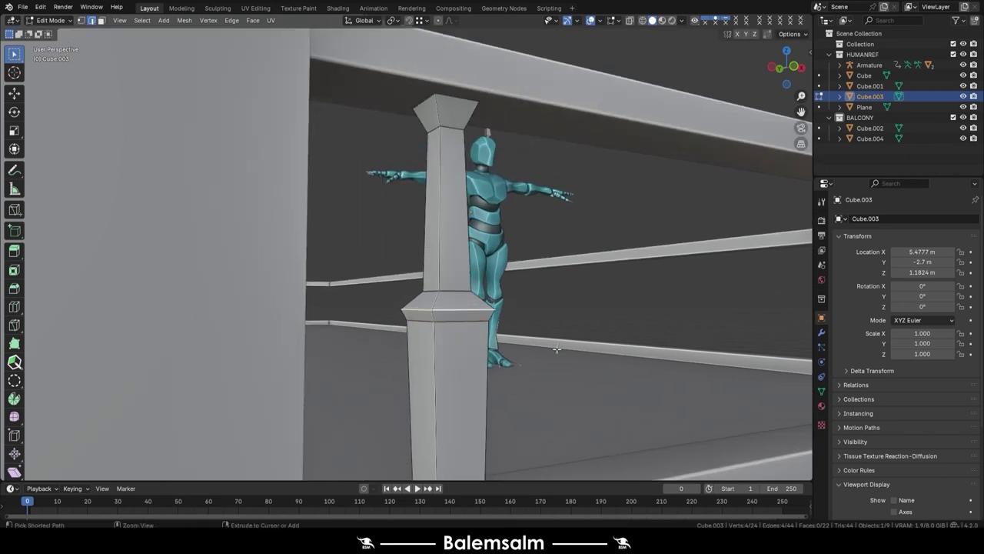
pyautogui.scroll(1, 562, 364)
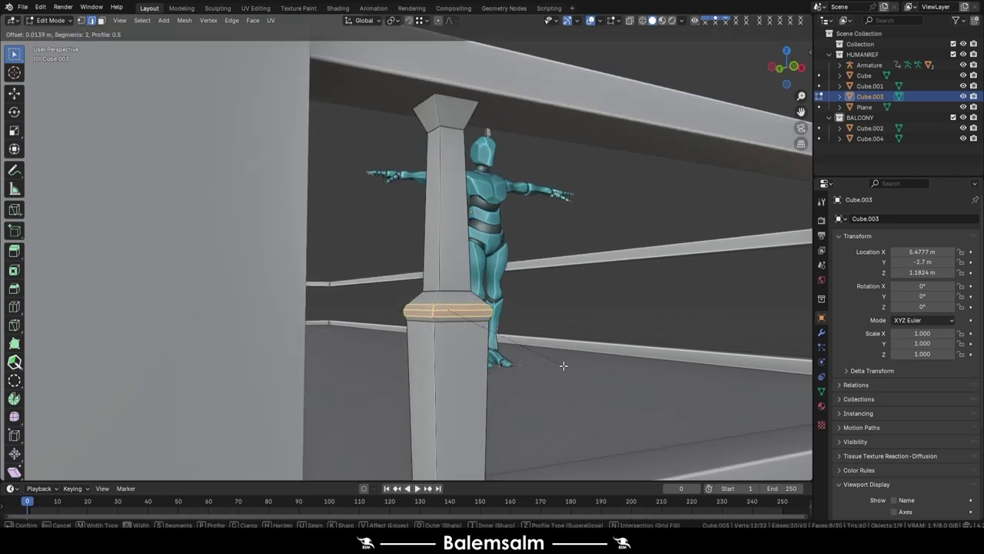
pyautogui.click(563, 366)
# Check the post in Object Mode, then add and scale another loop on the lower post
pyautogui.press('Tab')
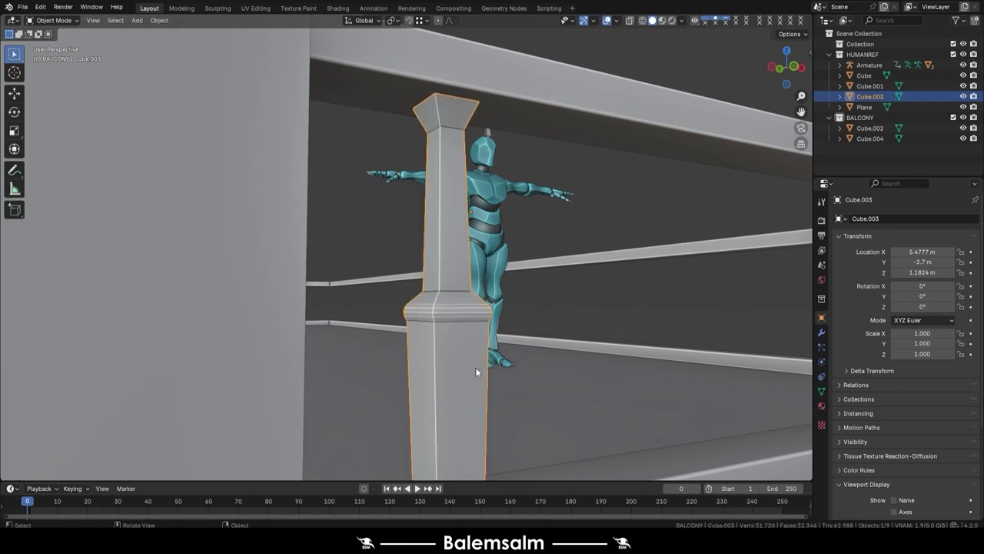
pyautogui.moveTo(475, 367)
pyautogui.mouseDown(button='middle')
pyautogui.moveTo(489, 355)
pyautogui.moveTo(458, 307)
pyautogui.mouseUp(button='middle')
pyautogui.scroll(3, 454, 311)
pyautogui.scroll(-3, 427, 340)
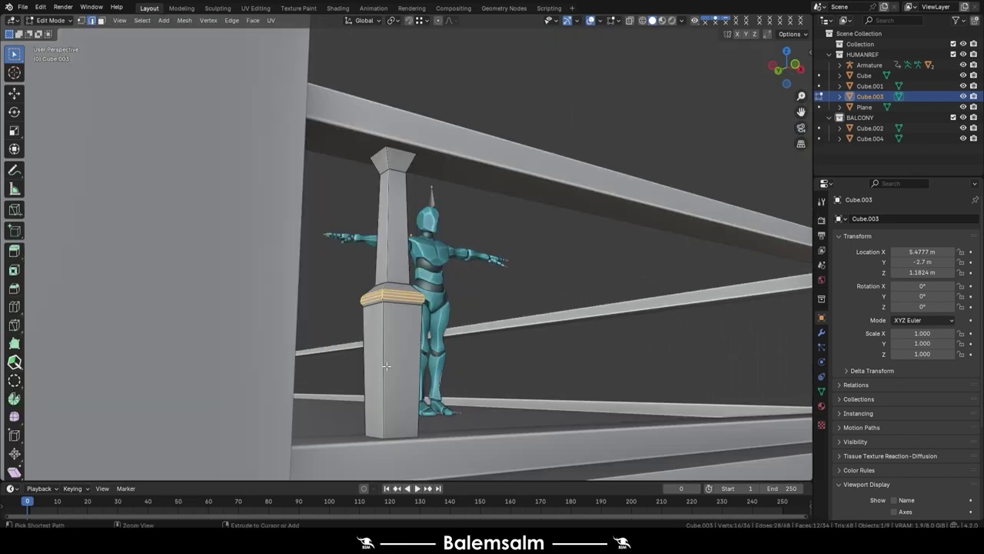
pyautogui.press('Tab')
pyautogui.hotkey('ctrl', 'r')
pyautogui.moveTo(384, 307); pyautogui.dragTo(393, 338)
pyautogui.press('s')
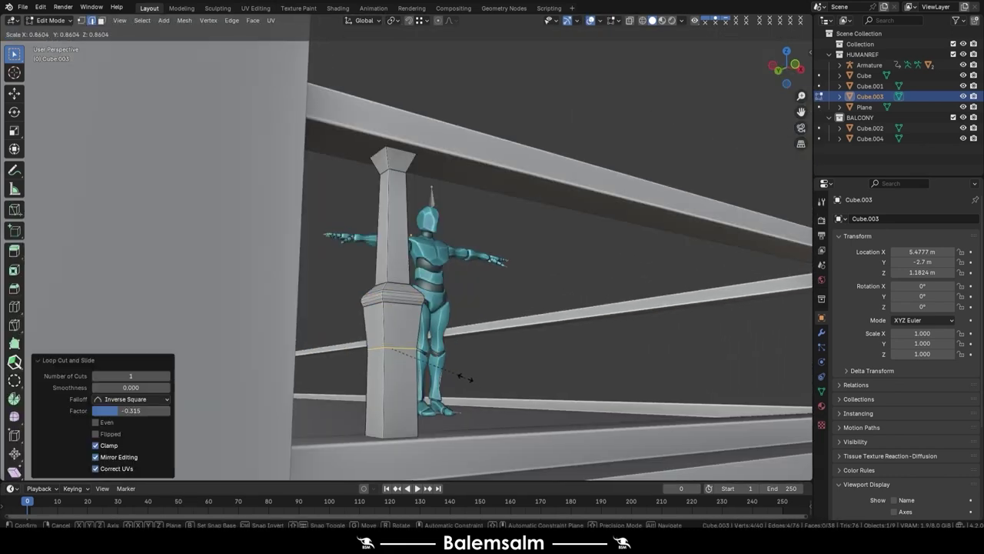
pyautogui.click(465, 376)
# Add a loop on the upper shaft and shrink it to 0.874
pyautogui.moveTo(456, 374); pyautogui.dragTo(392, 243, button='middle')
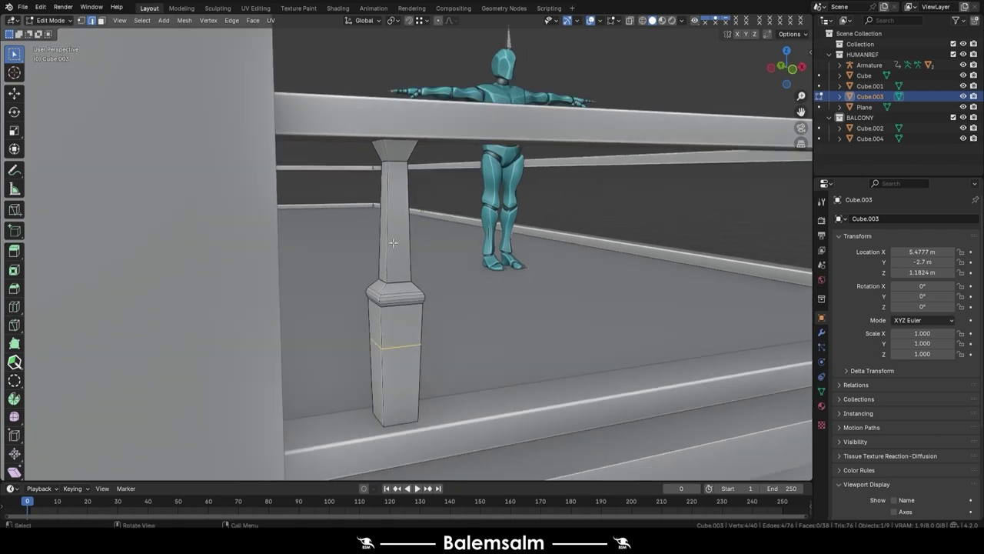
pyautogui.hotkey('ctrl', 'r')
pyautogui.click(393, 231)
pyautogui.press('s')
pyautogui.click(489, 299)
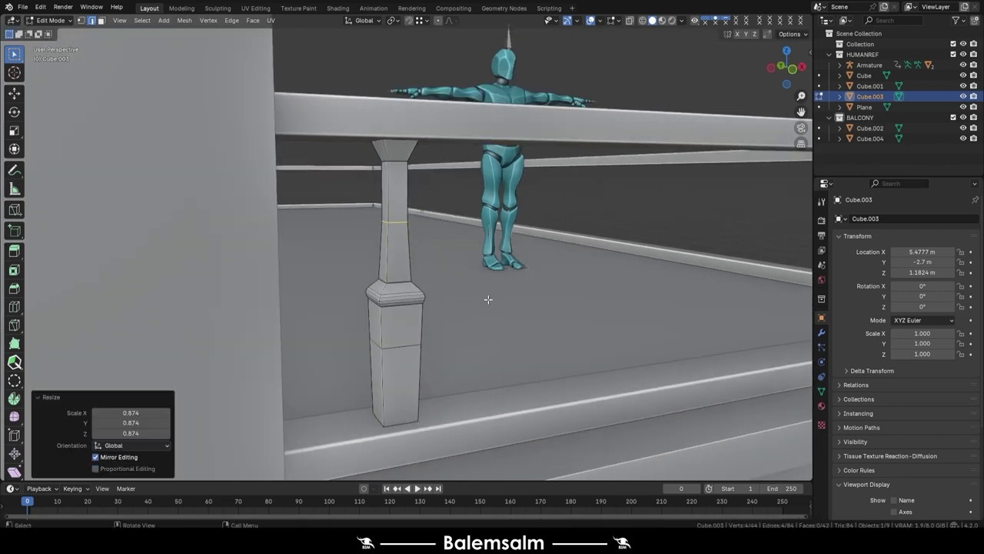
# Add several extra loop cuts along the lower post
pyautogui.press('l')
pyautogui.moveTo(428, 231); pyautogui.dragTo(495, 253, button='middle')
pyautogui.hotkey('ctrl', 'r')
pyautogui.click(500, 258)
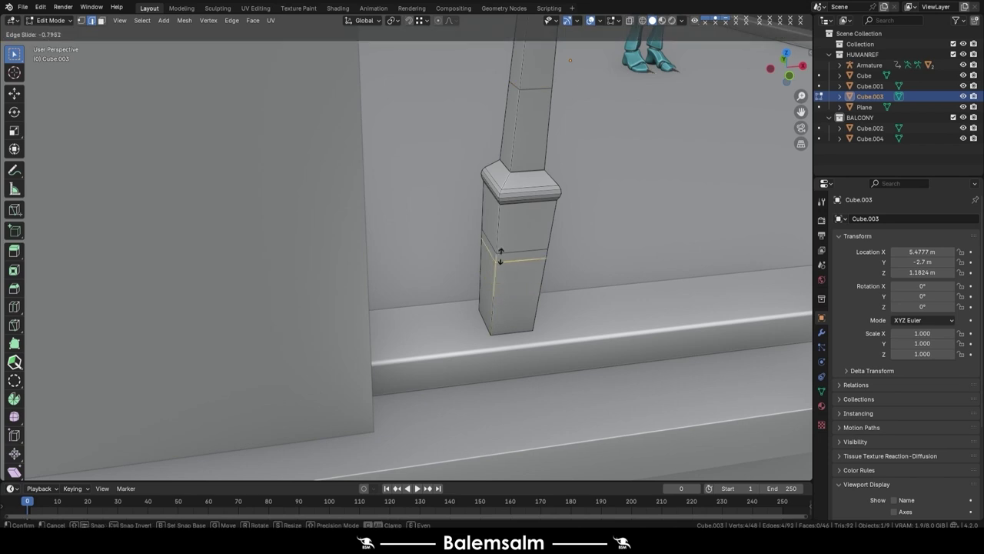
pyautogui.click(500, 256)
pyautogui.hotkey('ctrl', 'r')
pyautogui.click(498, 299)
pyautogui.hotkey('ctrl', 'r')
pyautogui.click(496, 215)
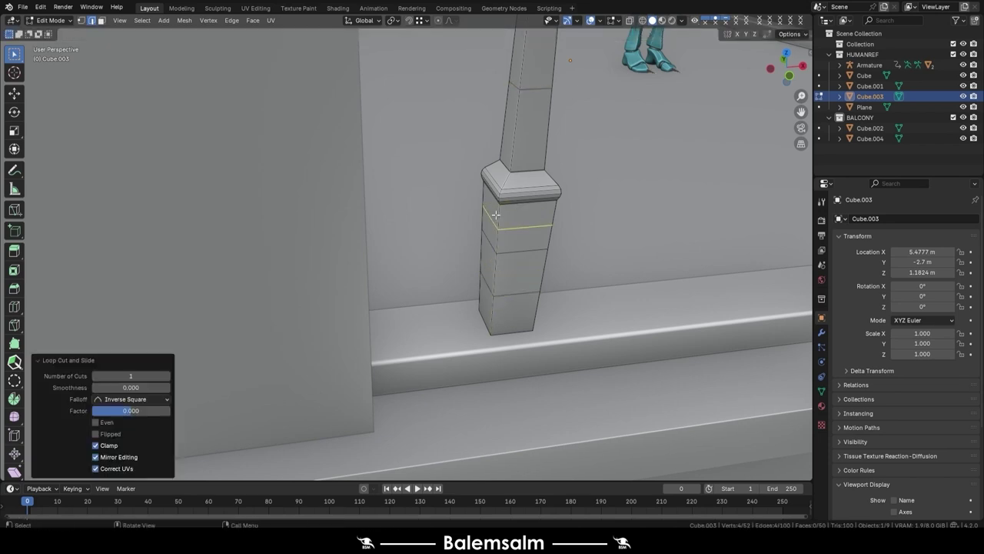
# Add a horizontal loop on the upper post, then assign the balcony railing material
pyautogui.moveTo(496, 216)
pyautogui.mouseDown(button='middle')
pyautogui.moveTo(472, 226)
pyautogui.moveTo(468, 143)
pyautogui.moveTo(428, 246)
pyautogui.mouseUp(button='middle')
pyautogui.hotkey('ctrl', 'r')
pyautogui.click(435, 137)
pyautogui.click(470, 141)
pyautogui.scroll(-4, 470, 141)
pyautogui.press('Tab')
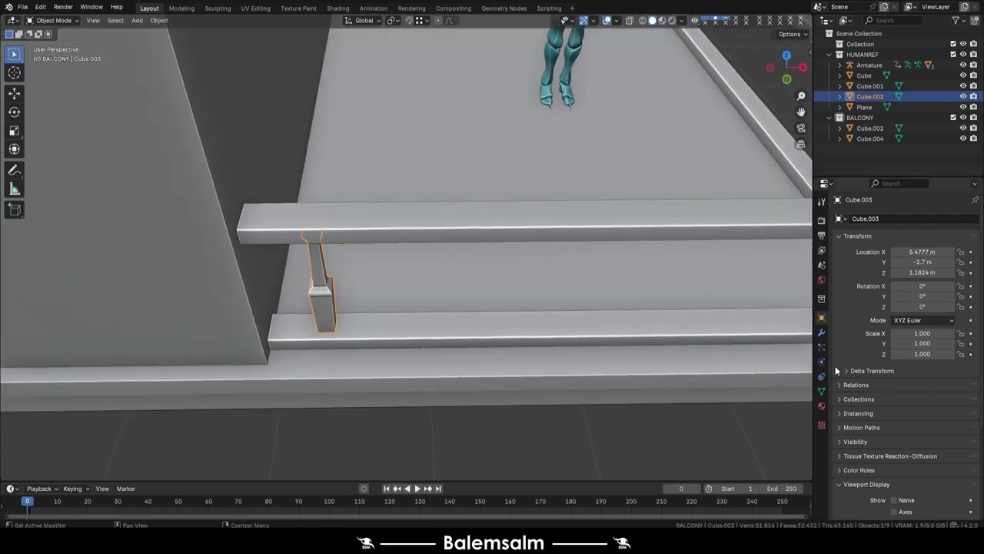
pyautogui.click(821, 405)
pyautogui.click(866, 264)
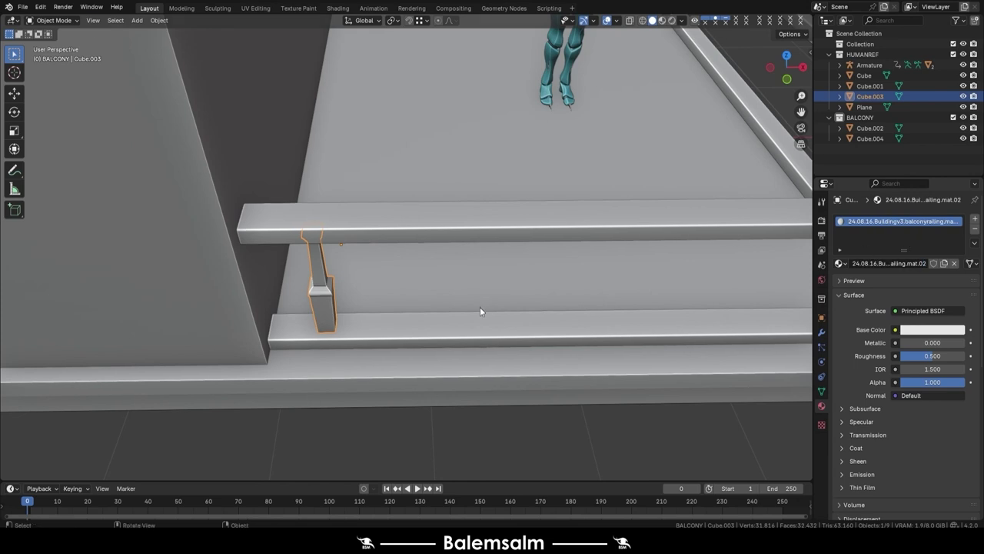
# Unwrap the baluster in Edit Mode with Smart UV Project
pyautogui.hotkey('ctrl', 'Tab')
pyautogui.click(421, 226)
pyautogui.press('u')
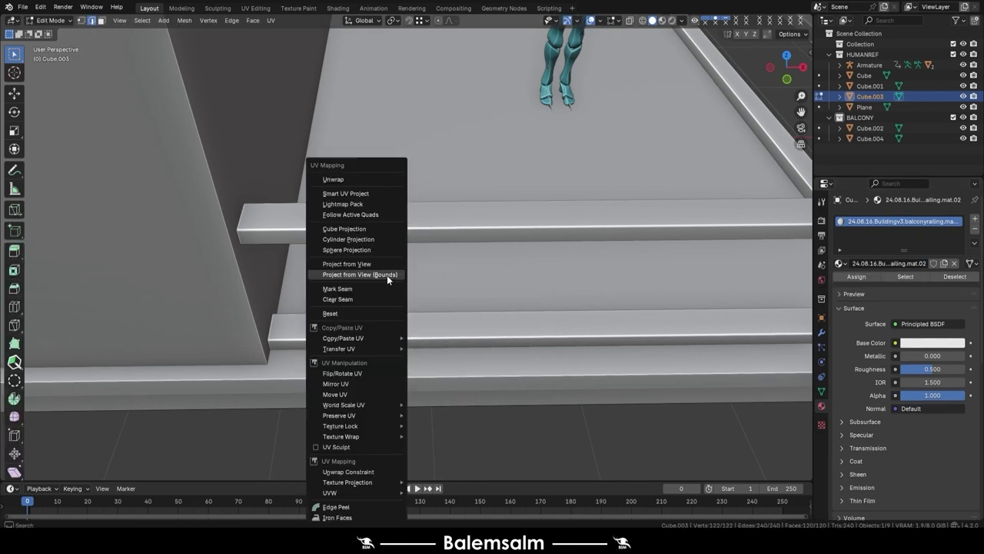
pyautogui.click(345, 193)
pyautogui.click(370, 374)
# In UV Editing, preview the unwrap with a TexTools checker map, then remove it
pyautogui.click(255, 8)
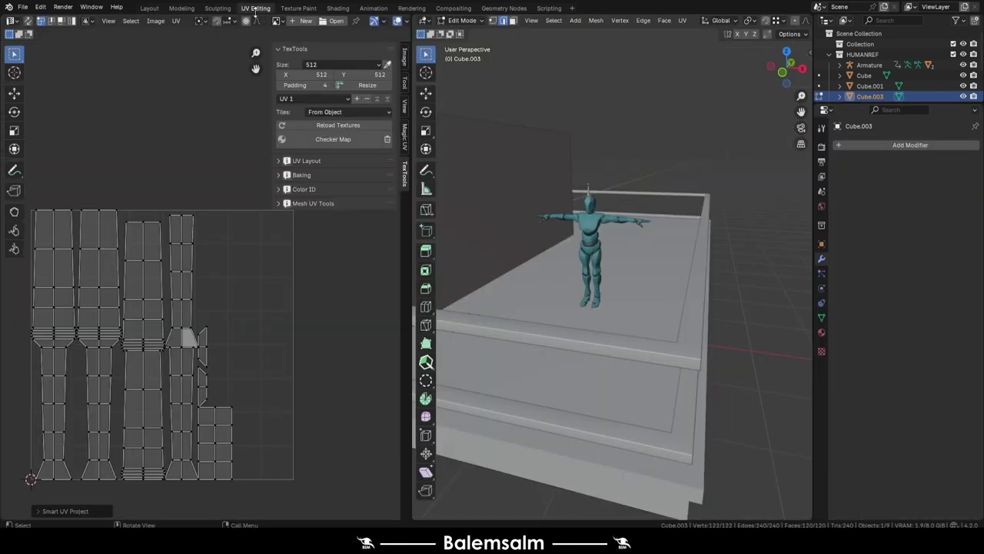
pyautogui.click(333, 140)
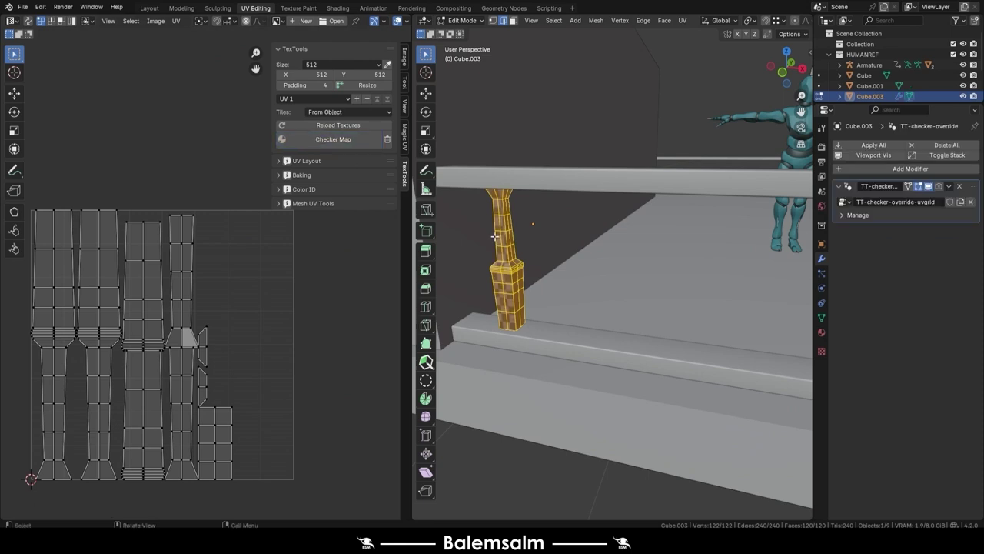
pyautogui.moveTo(480, 247)
pyautogui.mouseDown(button='middle')
pyautogui.moveTo(538, 276)
pyautogui.moveTo(520, 236)
pyautogui.mouseUp(button='middle')
pyautogui.scroll(3, 584, 292)
pyautogui.scroll(2, 599, 298)
pyautogui.press('Tab')
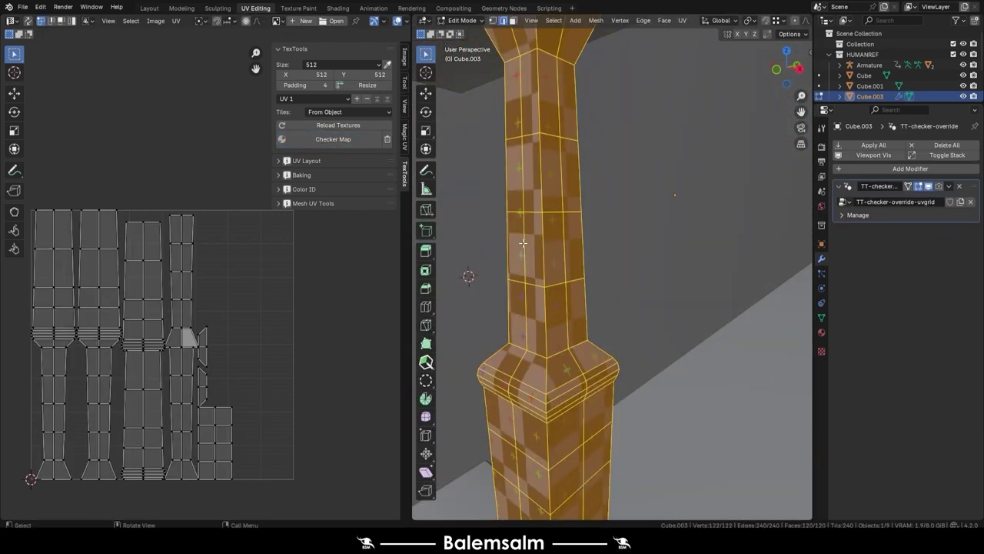
pyautogui.click(387, 141)
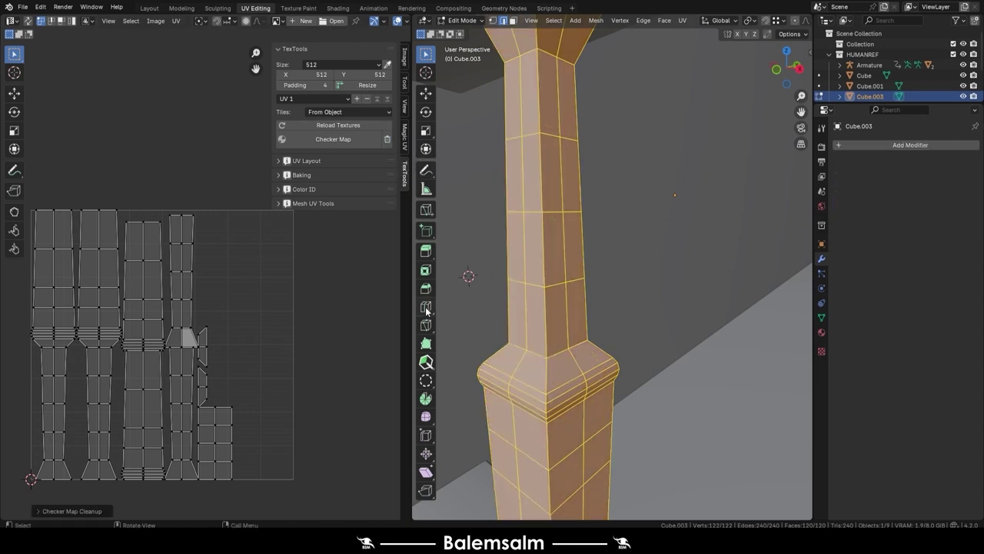
# Straighten all UV islands into rectangles and pack them
pyautogui.press('a')
pyautogui.press('q')
pyautogui.click(294, 332)
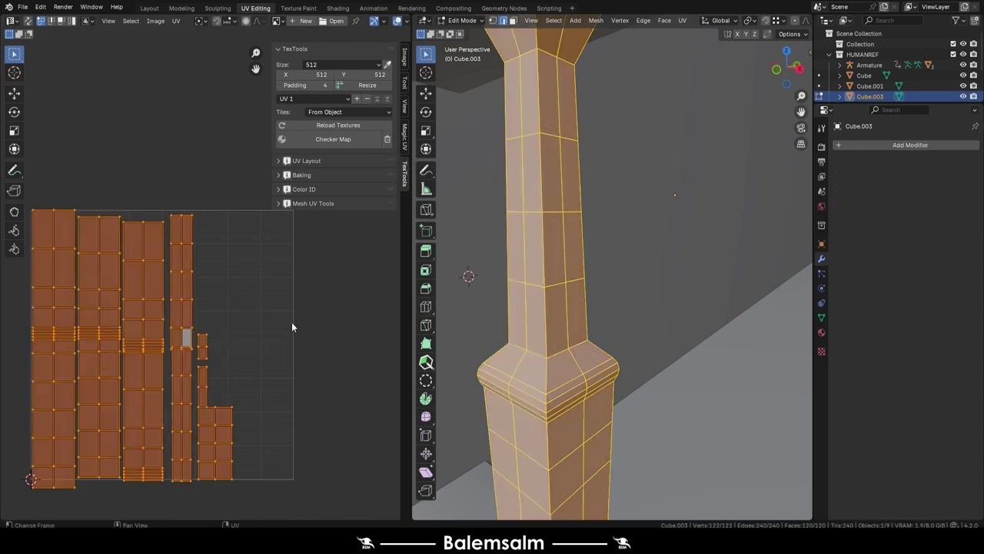
pyautogui.press('q')
pyautogui.click(249, 341)
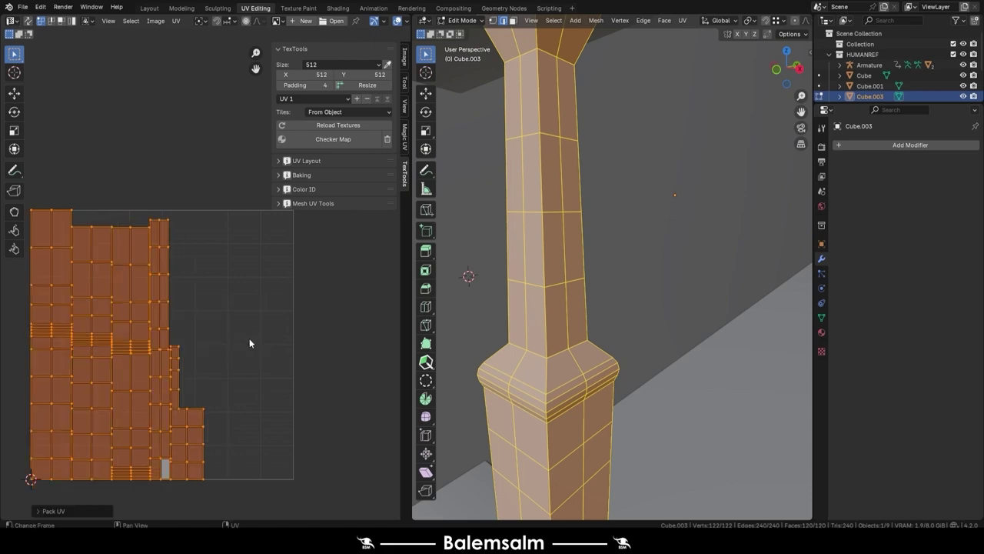
# Recheck the packed UVs with the checker map, clear it, and return to Layout
pyautogui.click(333, 139)
pyautogui.press('Tab')
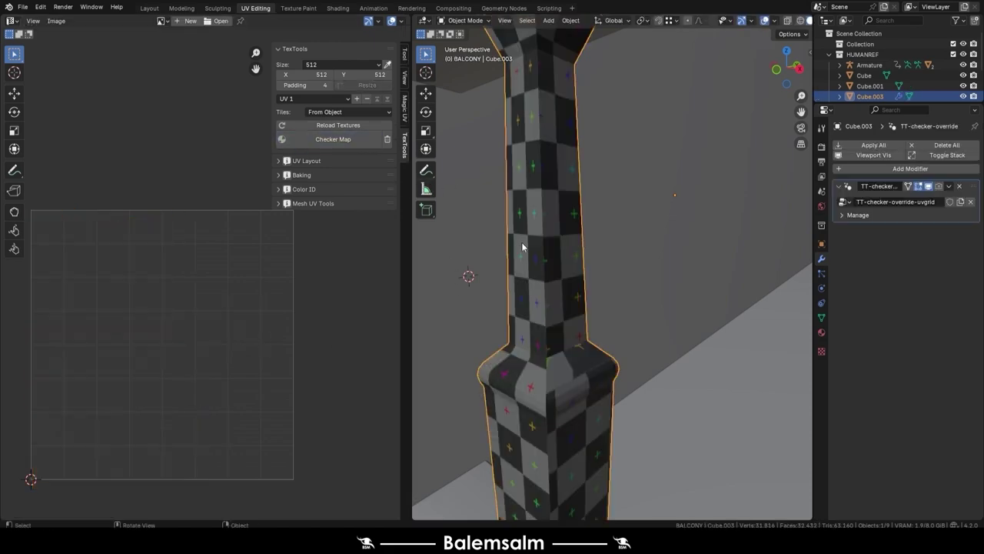
pyautogui.moveTo(522, 246)
pyautogui.mouseDown(button='middle')
pyautogui.moveTo(660, 232)
pyautogui.moveTo(587, 252)
pyautogui.moveTo(478, 250)
pyautogui.moveTo(788, 255)
pyautogui.moveTo(575, 226)
pyautogui.moveTo(594, 244)
pyautogui.moveTo(520, 228)
pyautogui.moveTo(644, 196)
pyautogui.mouseUp(button='middle')
pyautogui.scroll(-3, 569, 228)
pyautogui.press('Tab')
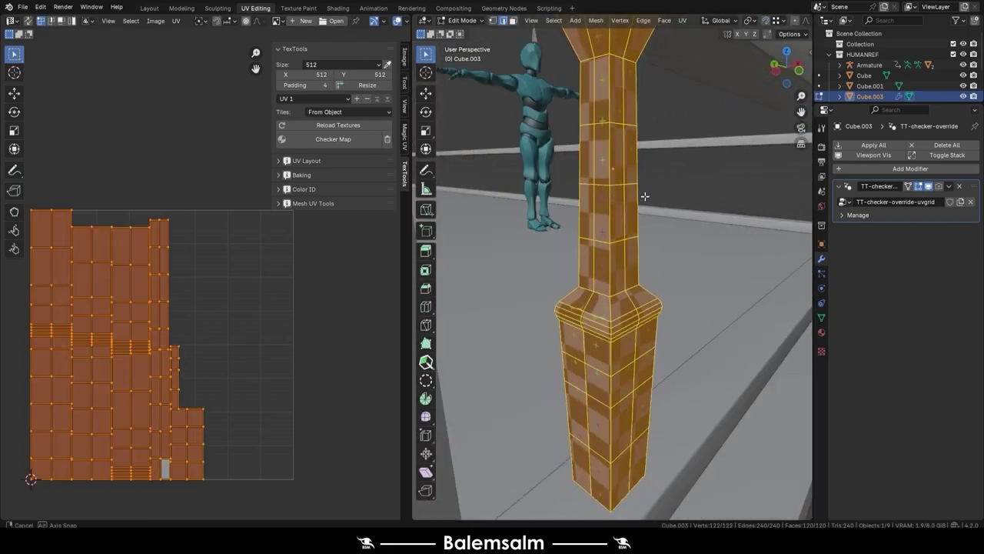
pyautogui.scroll(-3, 644, 196)
pyautogui.press('Tab')
pyautogui.click(387, 139)
pyautogui.scroll(-4, 569, 174)
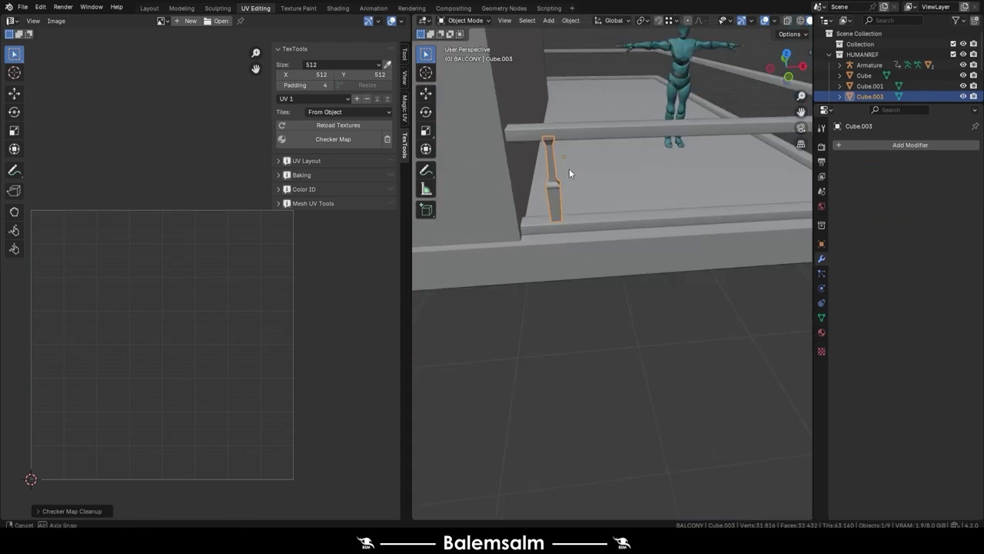
pyautogui.moveTo(569, 170); pyautogui.dragTo(543, 161, button='middle')
pyautogui.click(149, 7)
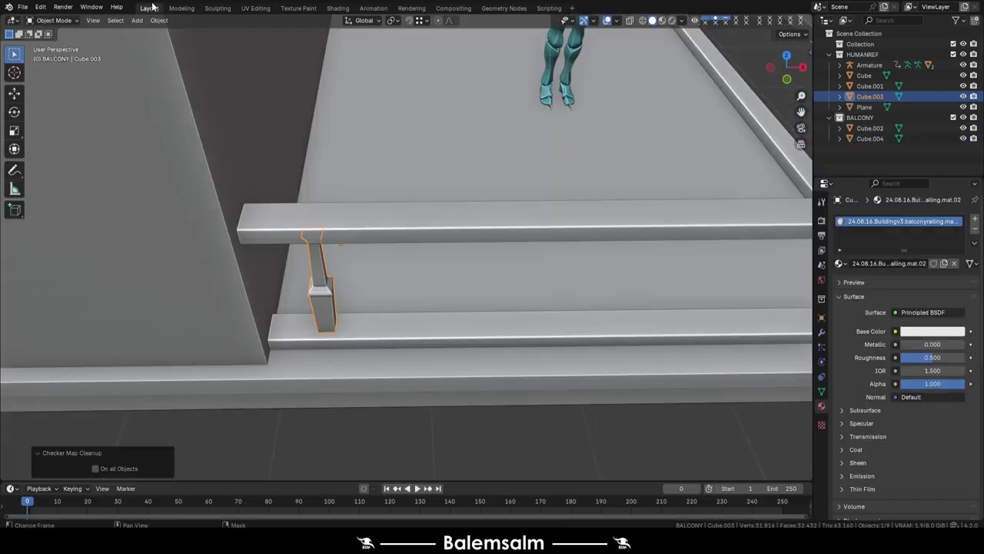
# Set origin to geometry for the baluster post and the upper and lower railing bars
pyautogui.rightClick(344, 240)
pyautogui.click(387, 287)
pyautogui.moveTo(377, 247); pyautogui.dragTo(353, 200, button='middle')
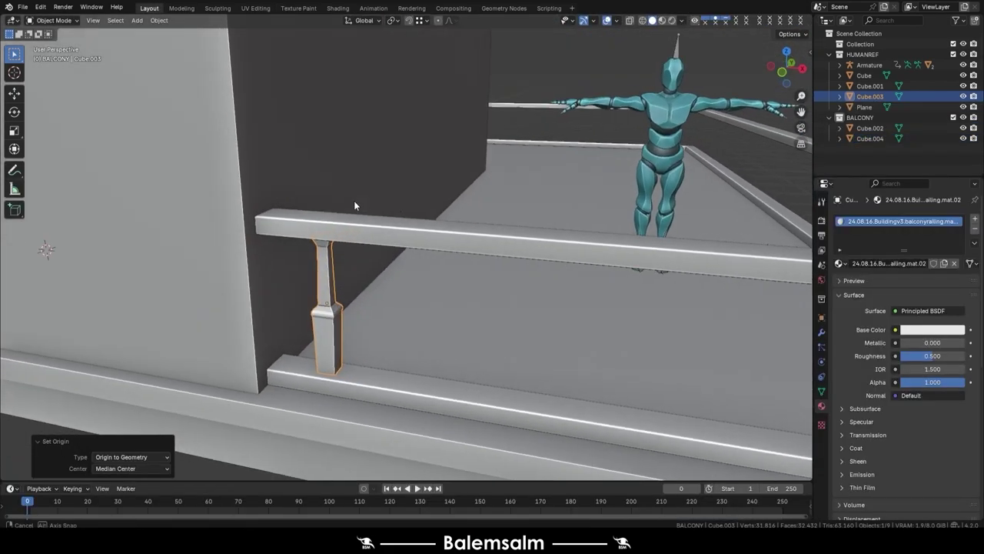
pyautogui.click(371, 224)
pyautogui.rightClick(428, 210)
pyautogui.click(485, 223)
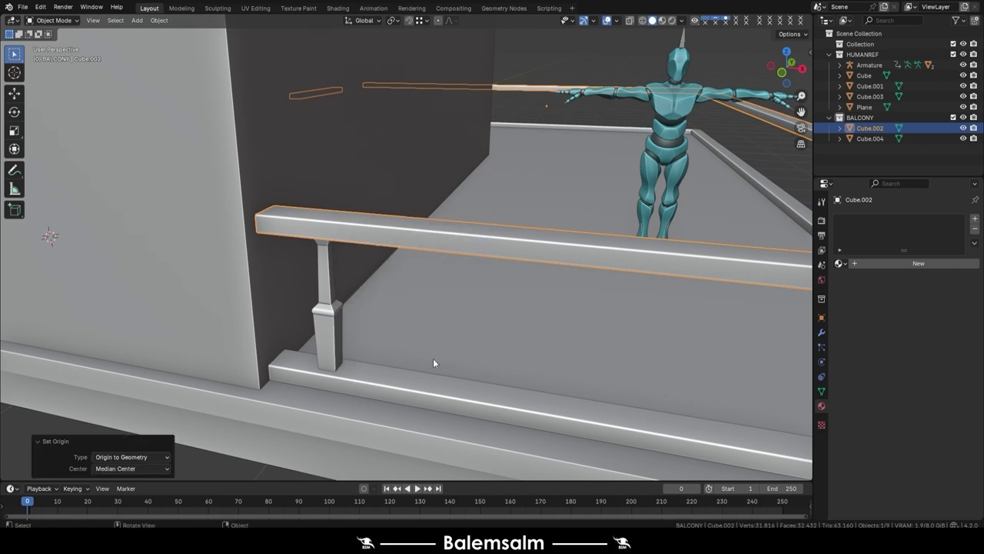
pyautogui.click(433, 358)
pyautogui.rightClick(455, 292)
pyautogui.click(519, 305)
pyautogui.moveTo(519, 306)
pyautogui.mouseDown(button='middle')
pyautogui.moveTo(345, 328)
pyautogui.moveTo(431, 301)
pyautogui.moveTo(420, 321)
pyautogui.mouseUp(button='middle')
# Move the baluster post along the X axis into position under the rail
pyautogui.click(343, 327)
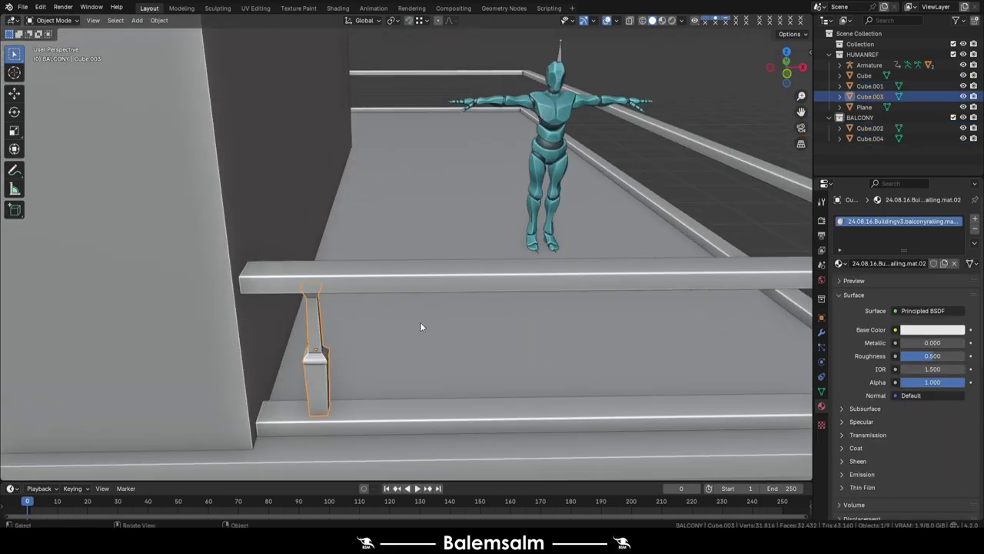
pyautogui.press('g')
pyautogui.press('y')
pyautogui.press('x')
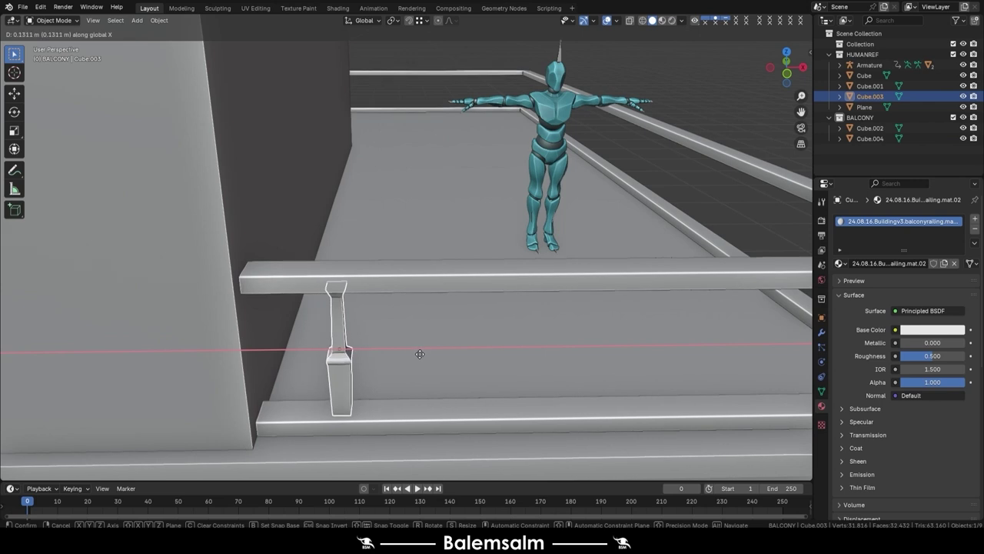
pyautogui.click(425, 359)
pyautogui.scroll(-3, 426, 358)
pyautogui.moveTo(425, 358)
pyautogui.mouseDown(button='middle')
pyautogui.moveTo(481, 336)
pyautogui.moveTo(345, 330)
pyautogui.mouseUp(button='middle')
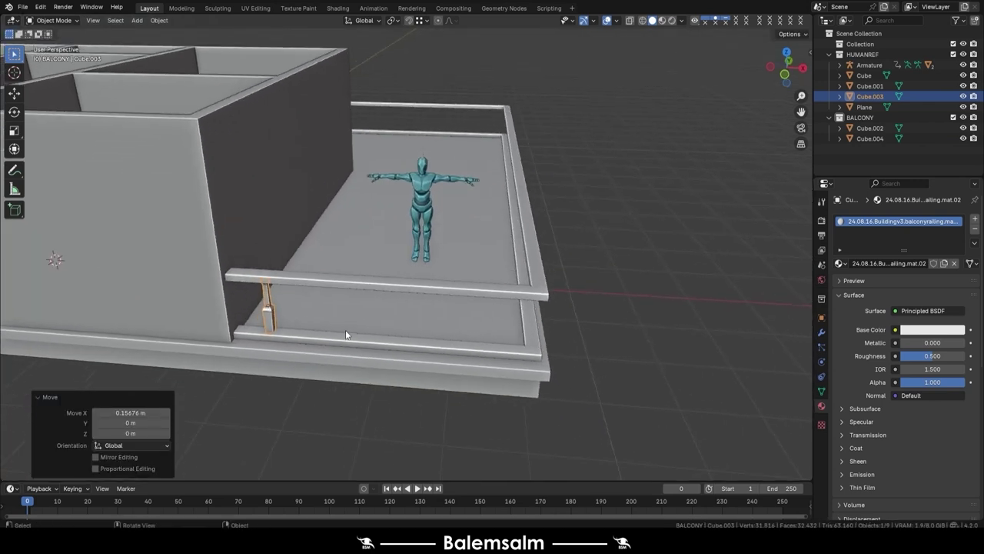
# Duplicate the baluster along the rail and repeat to build the row of posts
pyautogui.hotkey('shift', 'd')
pyautogui.click(382, 335)
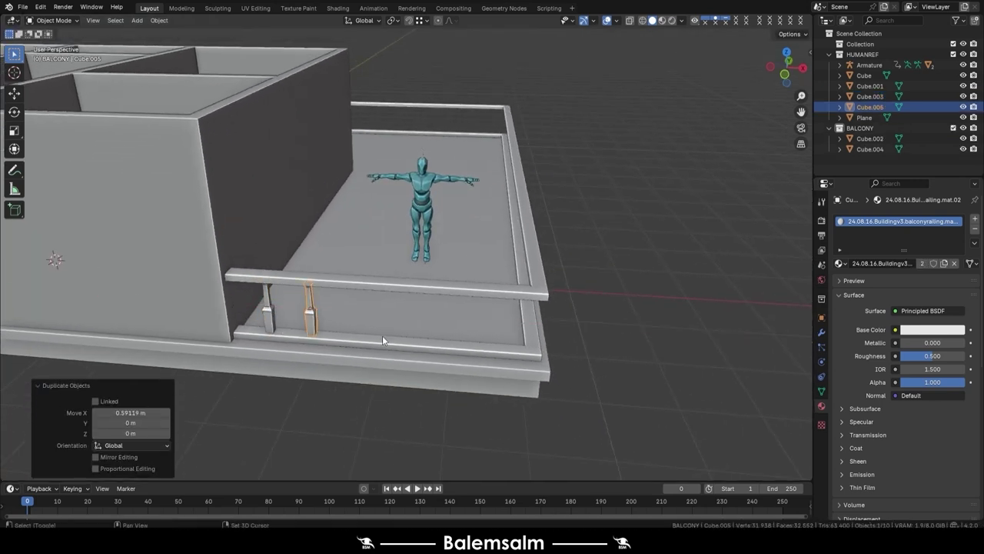
pyautogui.hotkey('shift', 'r')
pyautogui.hotkey('shift', 'r')
pyautogui.hotkey('shift', 'r')
pyautogui.hotkey('shift', 'r')
pyautogui.moveTo(382, 335)
pyautogui.mouseDown(button='middle')
pyautogui.moveTo(492, 307)
pyautogui.moveTo(463, 299)
pyautogui.moveTo(504, 292)
pyautogui.mouseUp(button='middle')
# Select all six balusters and duplicate them in Top view
pyautogui.keyDown('shift'); pyautogui.click(449, 299); pyautogui.keyUp('shift')
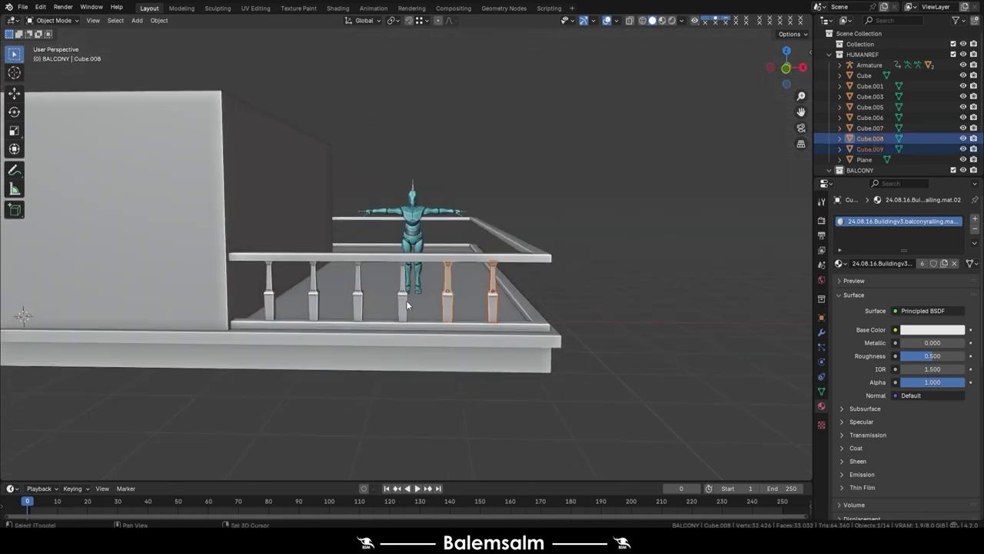
pyautogui.keyDown('shift'); pyautogui.click(405, 300); pyautogui.keyUp('shift')
pyautogui.keyDown('shift'); pyautogui.click(359, 301); pyautogui.keyUp('shift')
pyautogui.keyDown('shift'); pyautogui.click(315, 300); pyautogui.keyUp('shift')
pyautogui.keyDown('shift'); pyautogui.click(273, 299); pyautogui.keyUp('shift')
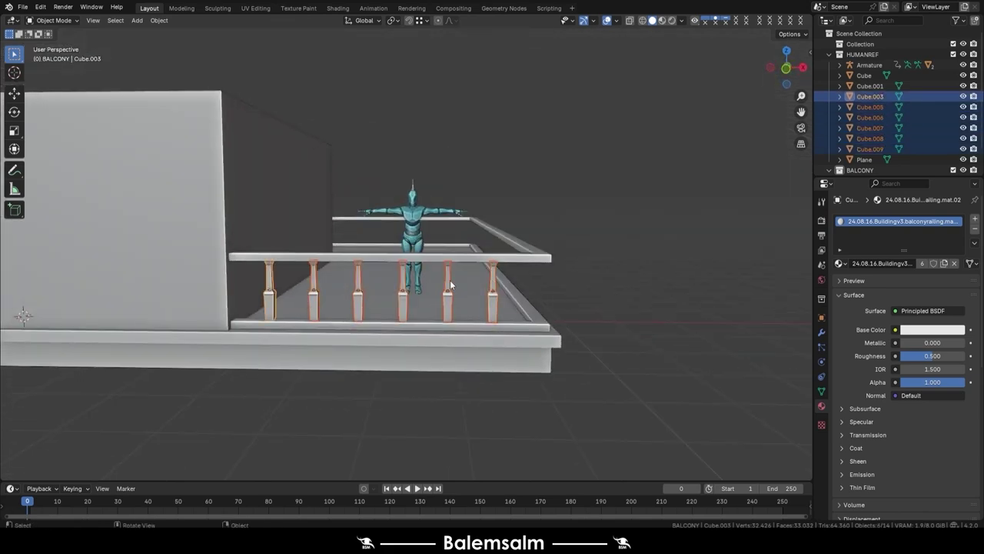
pyautogui.press('KP_7')
pyautogui.hotkey('shift', 'd')
# Place the copied posts beside the originals and rotate them 90° around the vertical axis
pyautogui.click(553, 253)
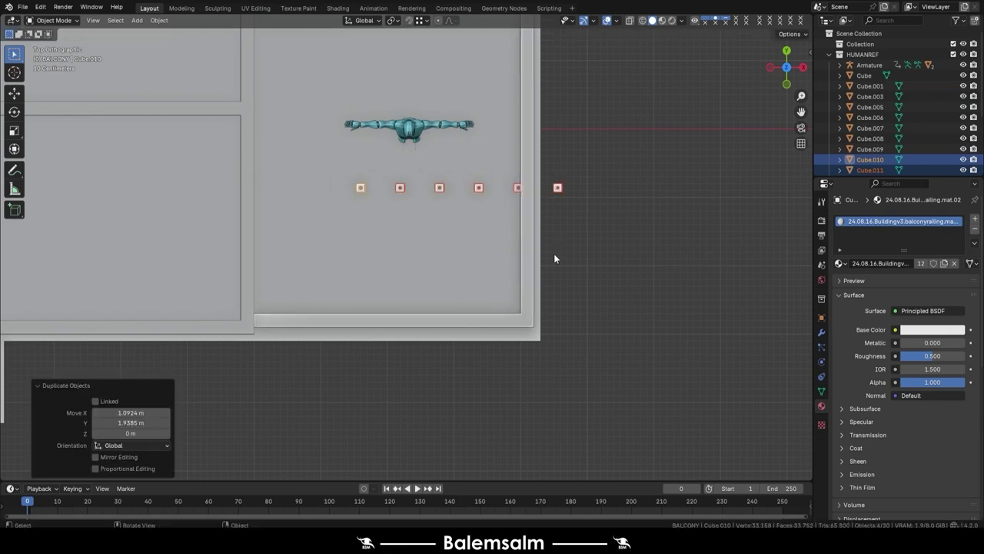
pyautogui.press('r')
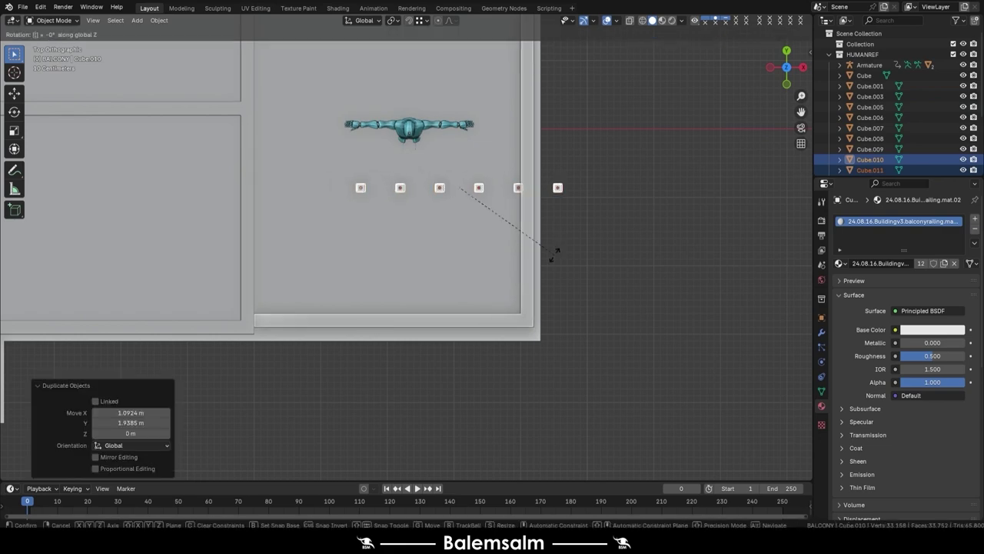
pyautogui.write('90')
pyautogui.press('Return')
pyautogui.moveTo(529, 307); pyautogui.dragTo(468, 273, button='middle')
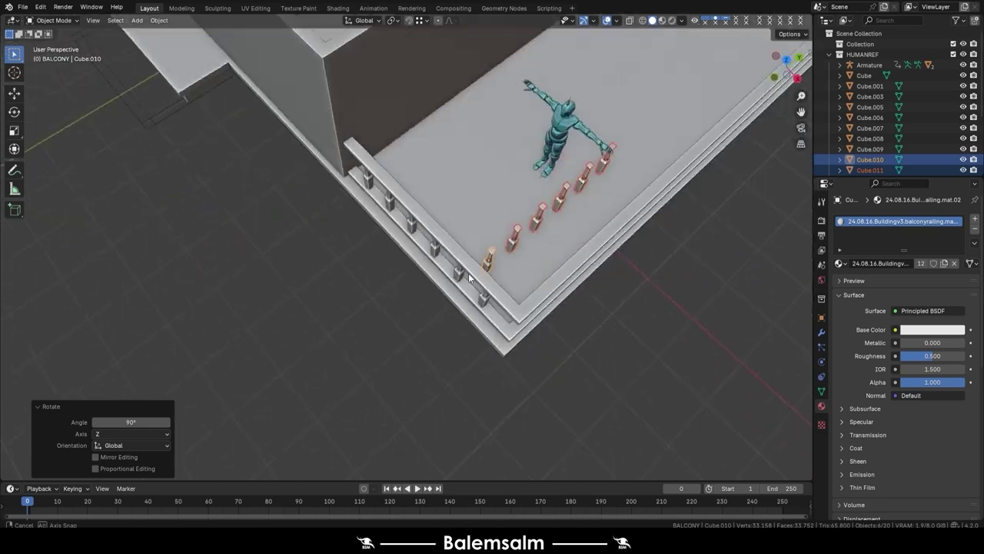
pyautogui.press('`')
pyautogui.click(511, 203)
# From top view, move the rotated posts against the side railing, adjusting them along Y
pyautogui.press('g')
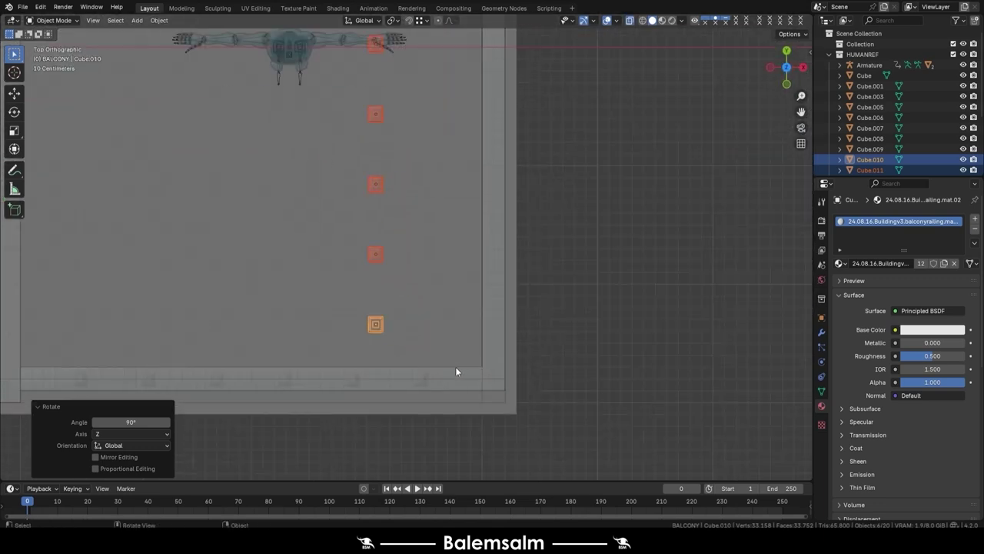
pyautogui.click(543, 331)
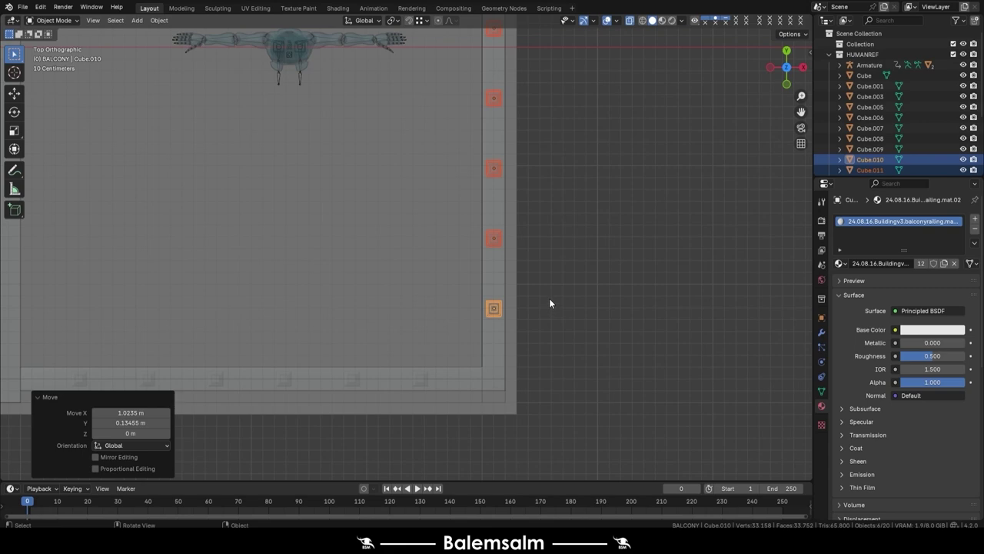
pyautogui.press('g')
pyautogui.press('y')
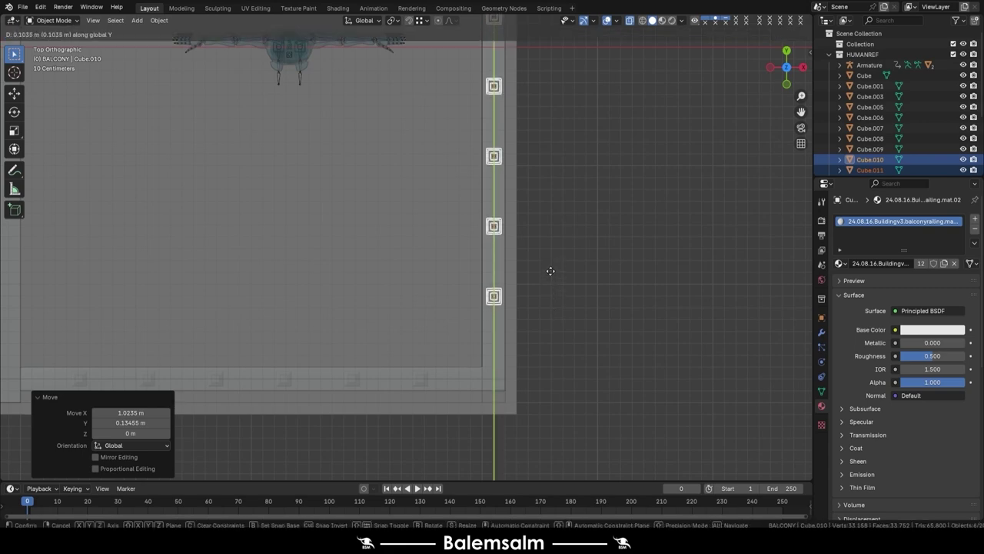
pyautogui.click(550, 268)
pyautogui.click(552, 273)
pyautogui.moveTo(552, 273)
pyautogui.mouseDown(button='middle')
pyautogui.moveTo(445, 217)
pyautogui.moveTo(665, 277)
pyautogui.moveTo(390, 295)
pyautogui.moveTo(332, 314)
pyautogui.mouseUp(button='middle')
# Duplicate the six side balusters along Y further down the railing
pyautogui.hotkey('shift', 'd')
pyautogui.press('y')
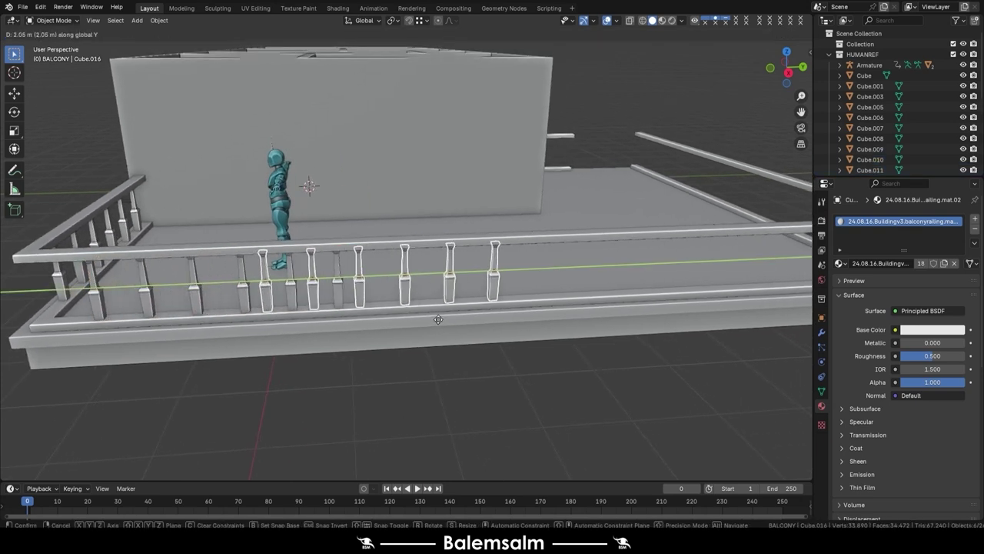
pyautogui.click(551, 319)
pyautogui.scroll(-3, 538, 321)
pyautogui.moveTo(538, 321); pyautogui.dragTo(454, 331, button='middle')
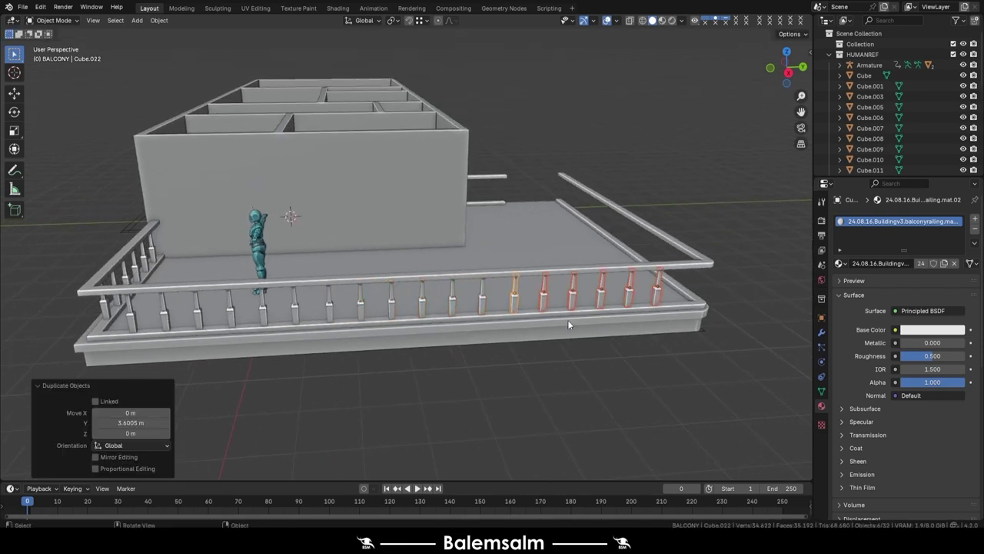
pyautogui.moveTo(568, 320)
pyautogui.mouseDown(button='middle')
pyautogui.moveTo(505, 314)
pyautogui.moveTo(532, 324)
pyautogui.moveTo(704, 309)
pyautogui.moveTo(587, 298)
pyautogui.moveTo(645, 276)
pyautogui.mouseUp(button='middle')
pyautogui.scroll(3, 541, 321)
# Select the baluster at the railing's end, checking it from the front and back views
pyautogui.press('`')
pyautogui.click(516, 299)
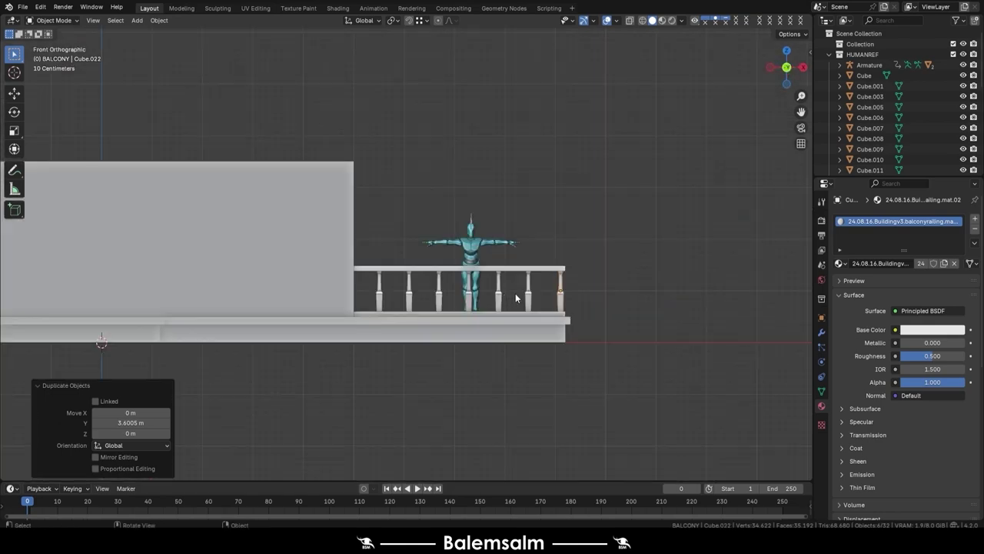
pyautogui.scroll(2, 568, 291)
pyautogui.moveTo(549, 302); pyautogui.dragTo(550, 305)
pyautogui.moveTo(550, 305); pyautogui.dragTo(550, 305, button='middle')
pyautogui.press('`')
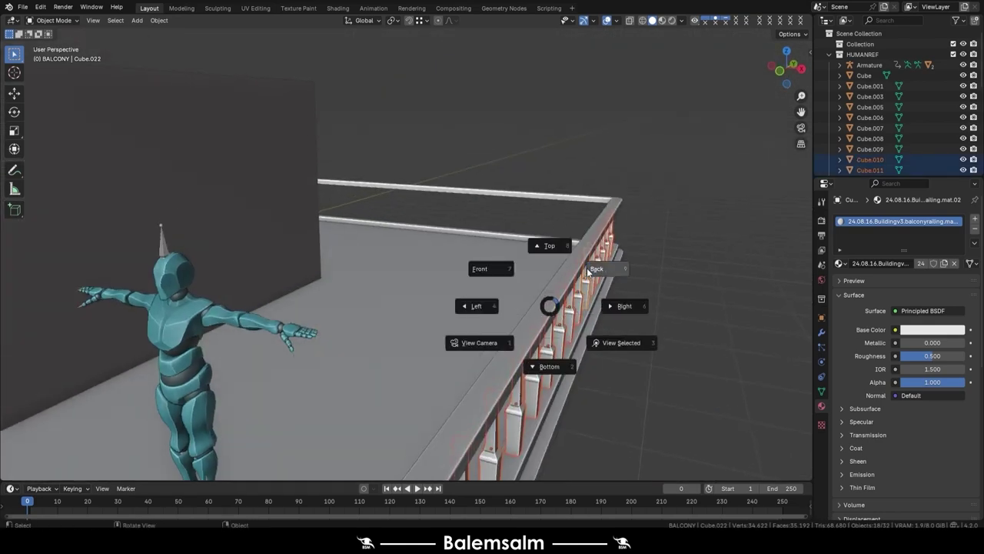
pyautogui.click(587, 268)
# From the right view, slide the selected balusters along Y for even spacing along the side rail
pyautogui.press('`')
pyautogui.click(613, 282)
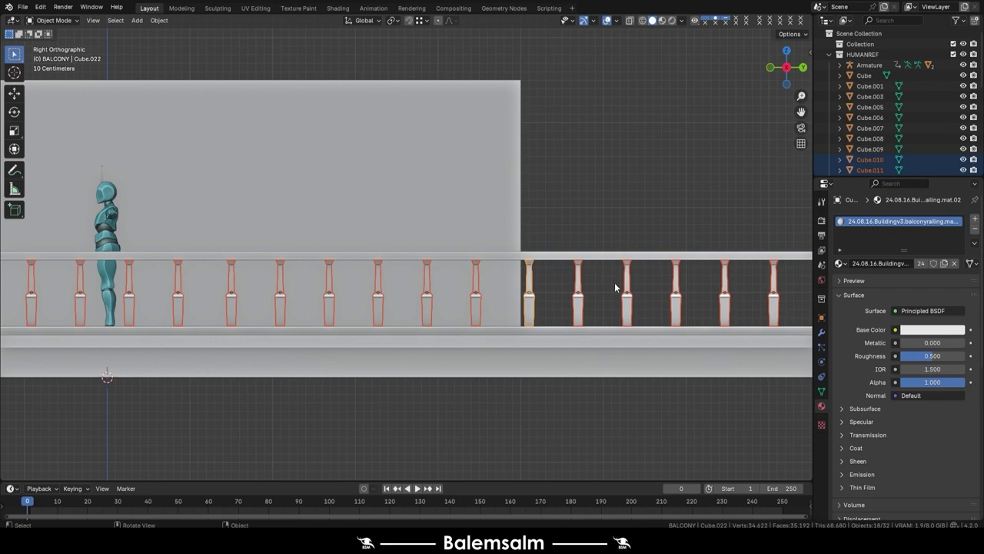
pyautogui.scroll(-4, 568, 307)
pyautogui.scroll(4, 568, 307)
pyautogui.press('g')
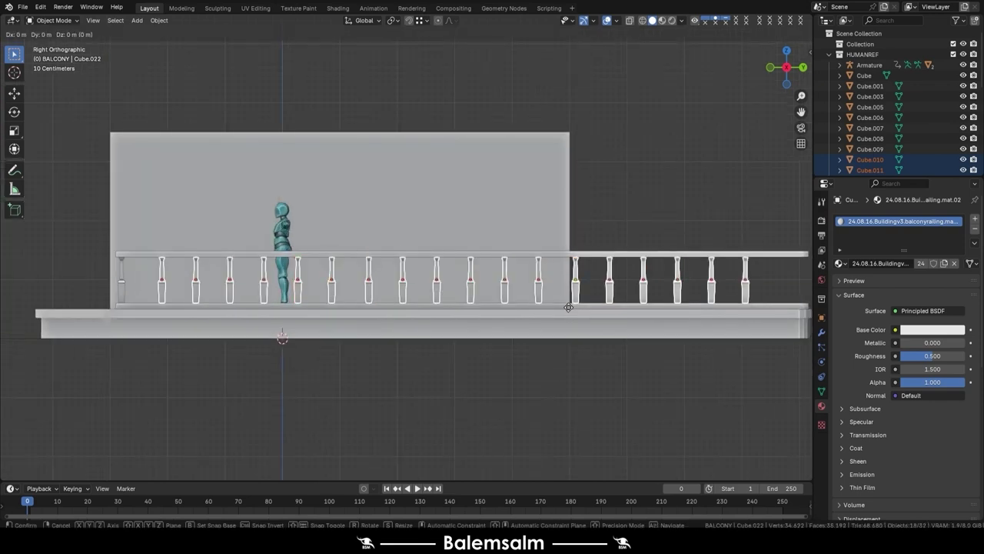
pyautogui.press('y')
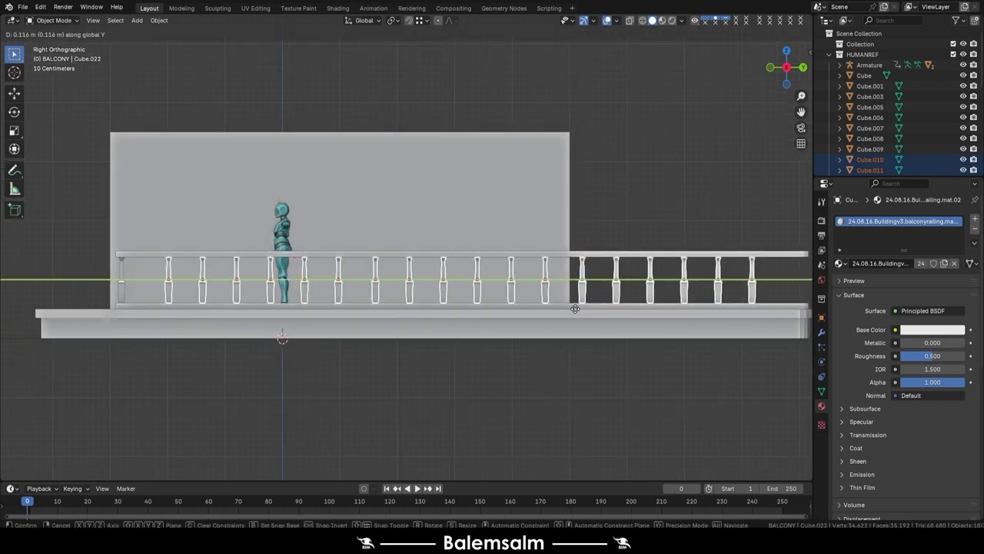
pyautogui.click(576, 308)
pyautogui.click(607, 207)
pyautogui.moveTo(607, 206)
pyautogui.mouseDown(button='middle')
pyautogui.moveTo(444, 271)
pyautogui.moveTo(506, 250)
pyautogui.mouseUp(button='middle')
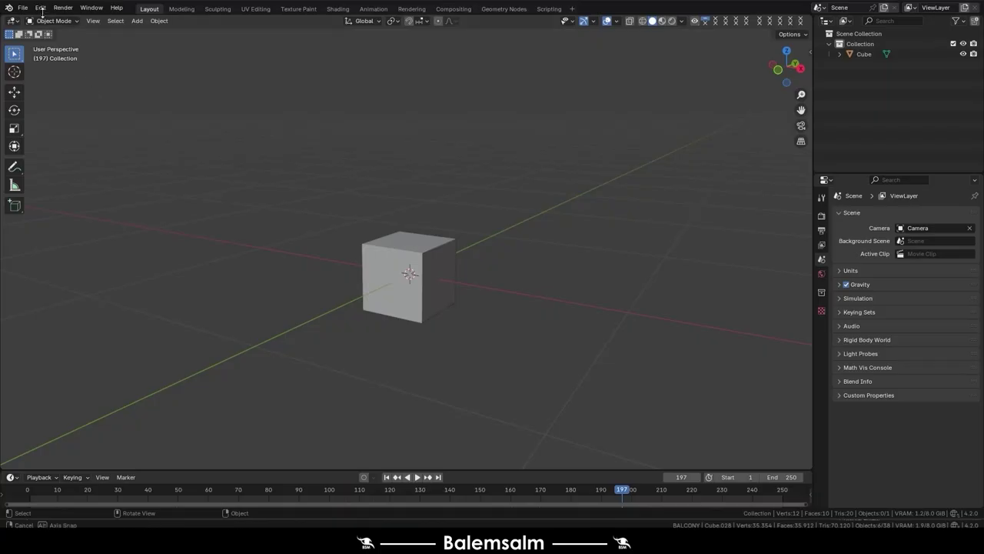
# In the new default-cube scene, open the Edit menu
pyautogui.click(41, 9)
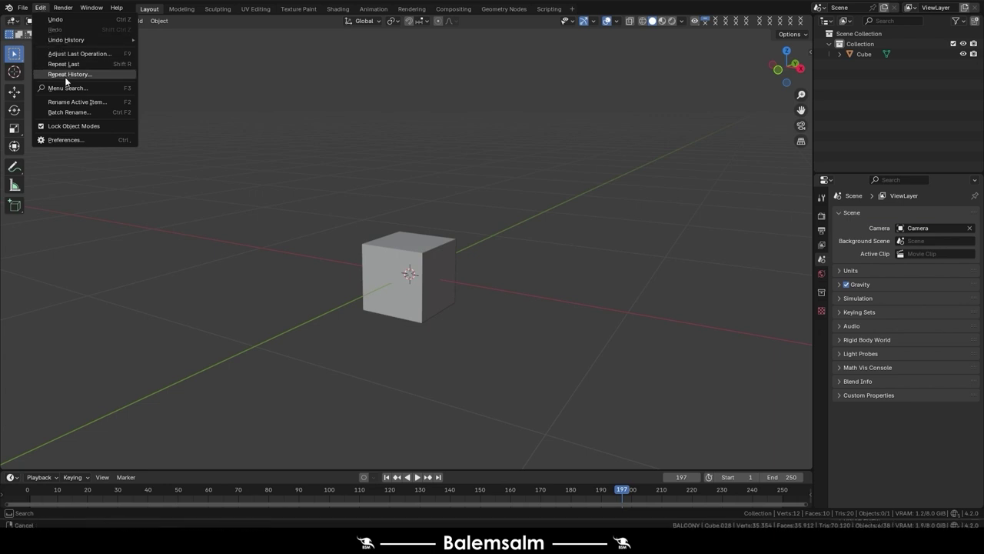
# Open Preferences on the Add-ons page and scroll through the add-ons list
pyautogui.click(64, 140)
pyautogui.scroll(-2, 181, 120)
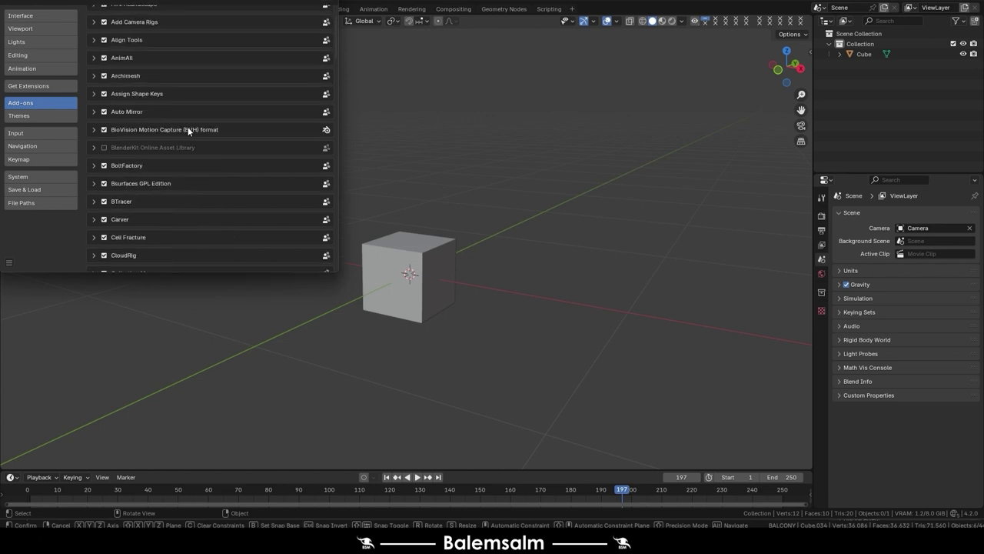
pyautogui.scroll(-1, 188, 126)
pyautogui.scroll(-2, 188, 126)
pyautogui.scroll(-3, 186, 129)
pyautogui.scroll(-1, 185, 131)
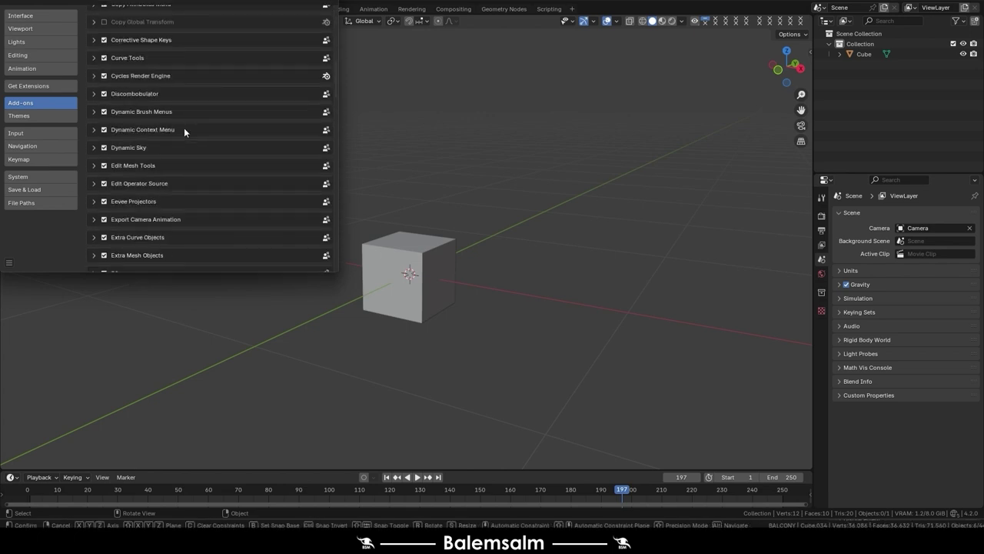
pyautogui.scroll(-2, 185, 132)
pyautogui.scroll(-3, 184, 131)
pyautogui.scroll(-2, 184, 132)
pyautogui.scroll(-2, 184, 127)
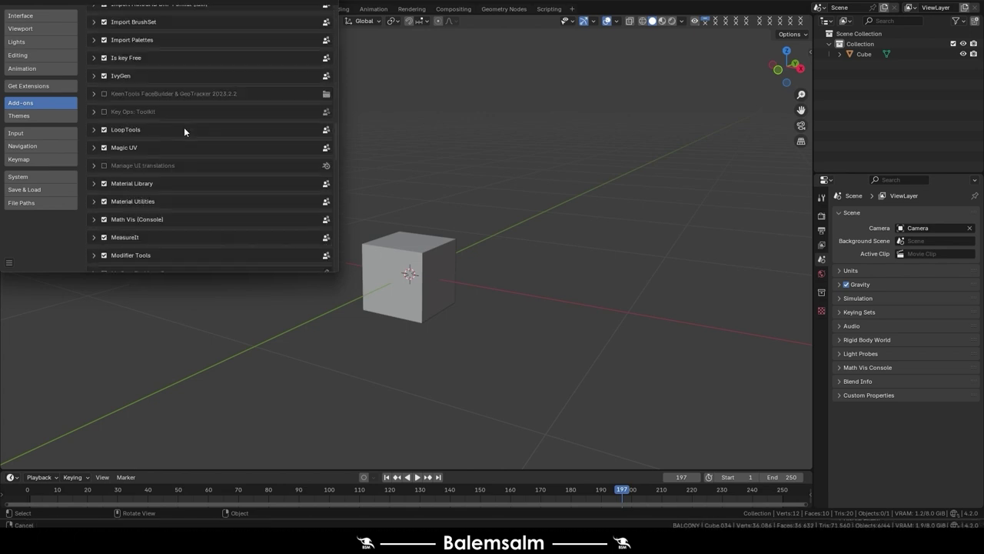
pyautogui.scroll(-3, 184, 127)
pyautogui.scroll(-3, 181, 126)
pyautogui.scroll(-2, 182, 126)
pyautogui.scroll(-2, 182, 126)
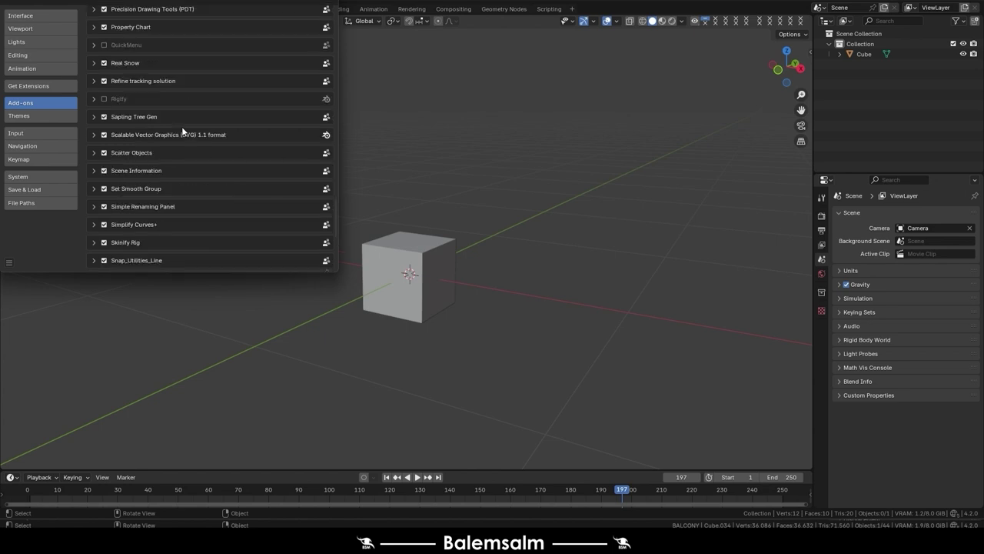
pyautogui.scroll(-4, 182, 126)
pyautogui.scroll(-2, 182, 126)
pyautogui.scroll(3, 182, 126)
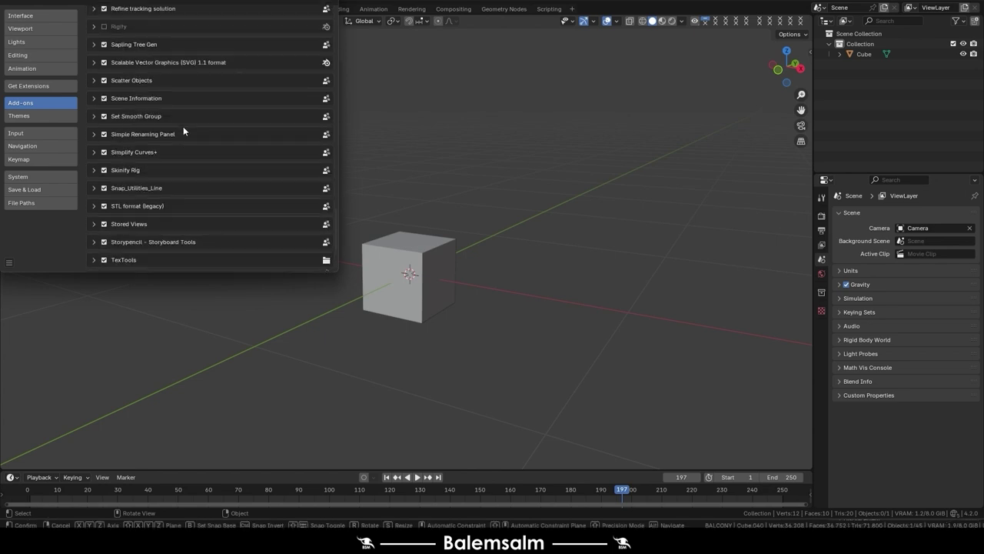
pyautogui.scroll(2, 183, 126)
# Switch to Get Extensions and scroll to the top of the installed extensions list
pyautogui.click(54, 88)
pyautogui.scroll(3, 179, 47)
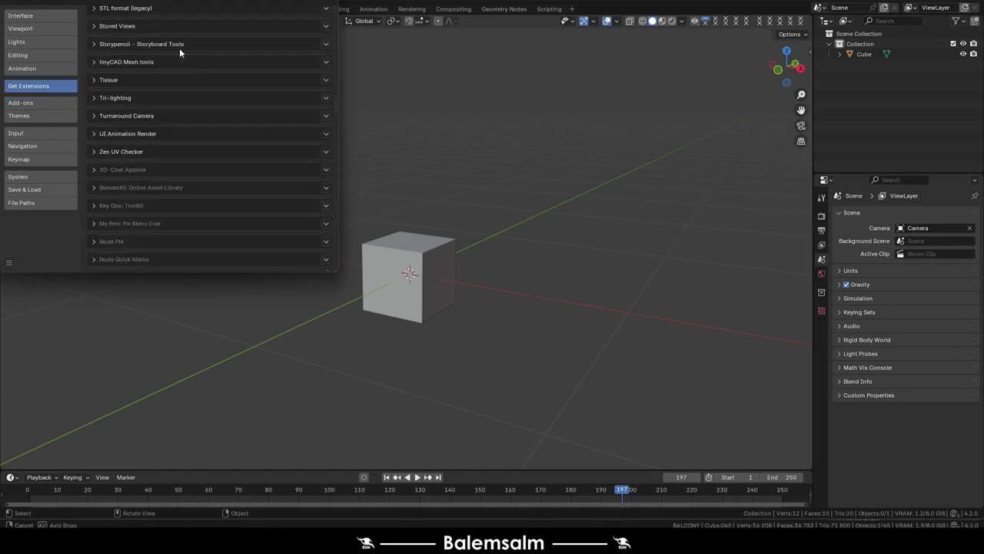
pyautogui.scroll(3, 178, 47)
pyautogui.scroll(3, 177, 48)
pyautogui.scroll(3, 177, 54)
pyautogui.scroll(3, 178, 60)
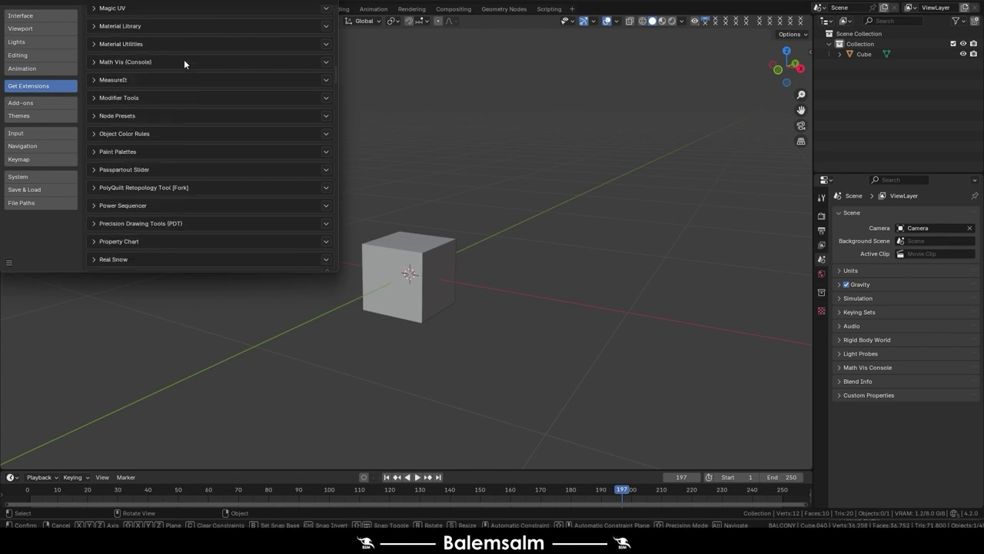
pyautogui.moveTo(331, 79); pyautogui.dragTo(336, 14)
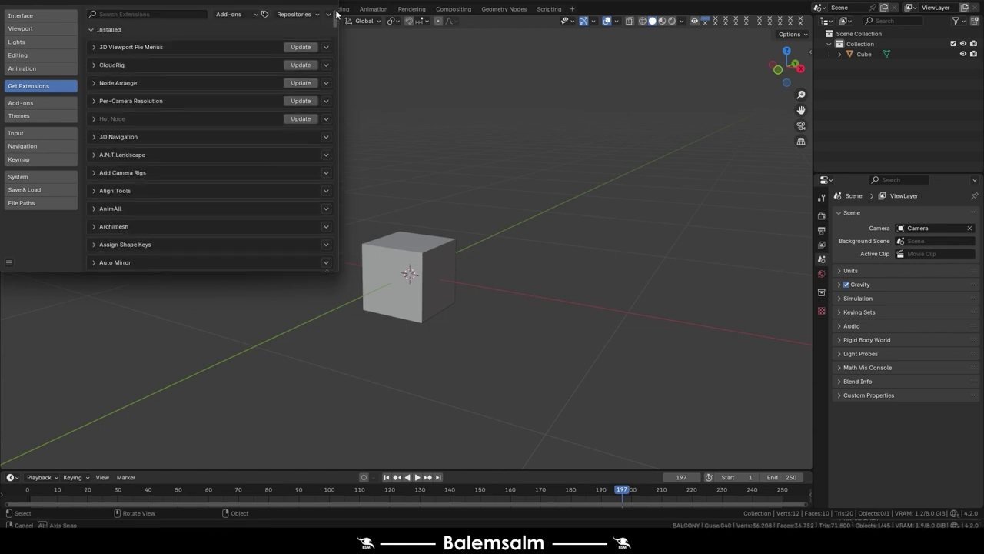
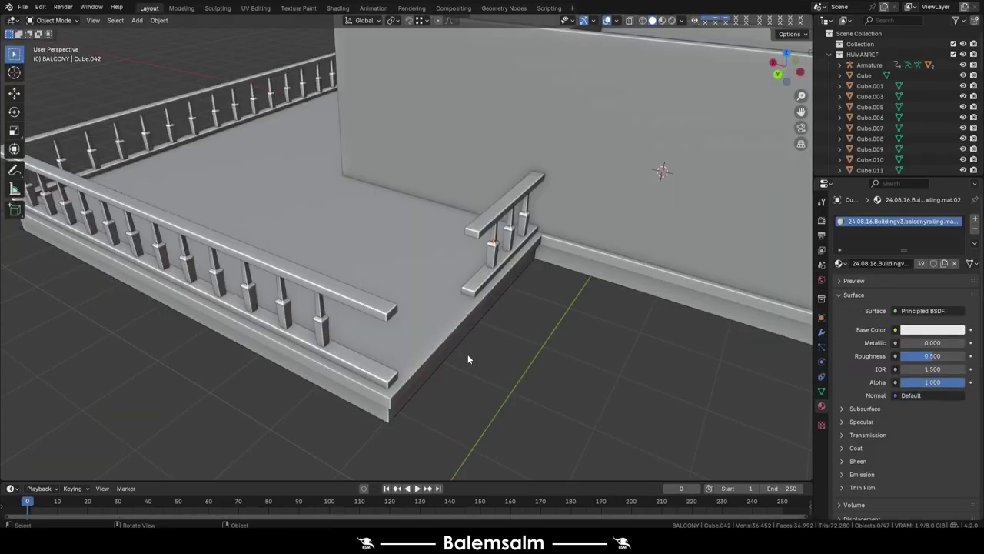
# Dismiss the close prompt and save 2024.08.16.Buildingv3.blend
pyautogui.scroll(-5, 465, 353)
pyautogui.click(278, 320)
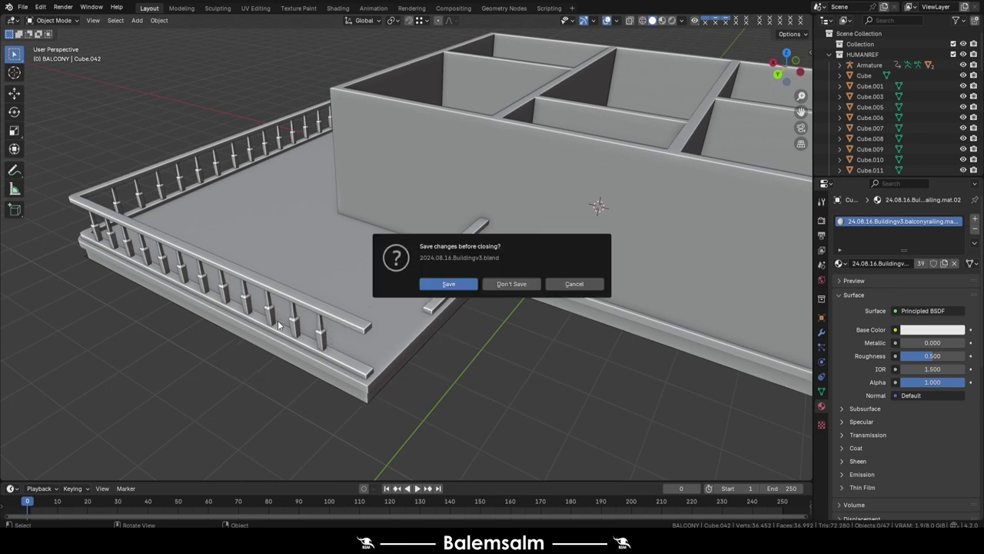
pyautogui.click(586, 284)
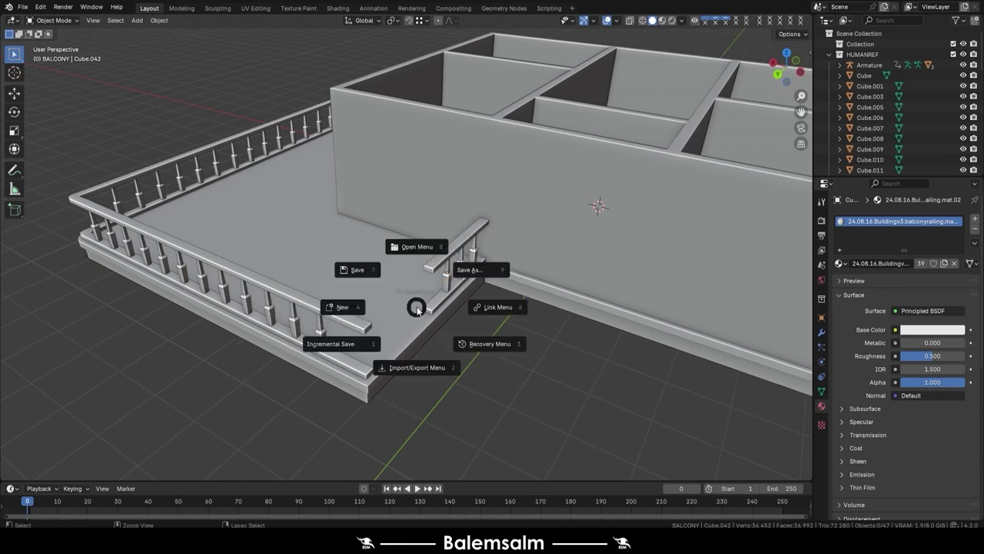
pyautogui.hotkey('ctrl', 's')
pyautogui.click(387, 268)
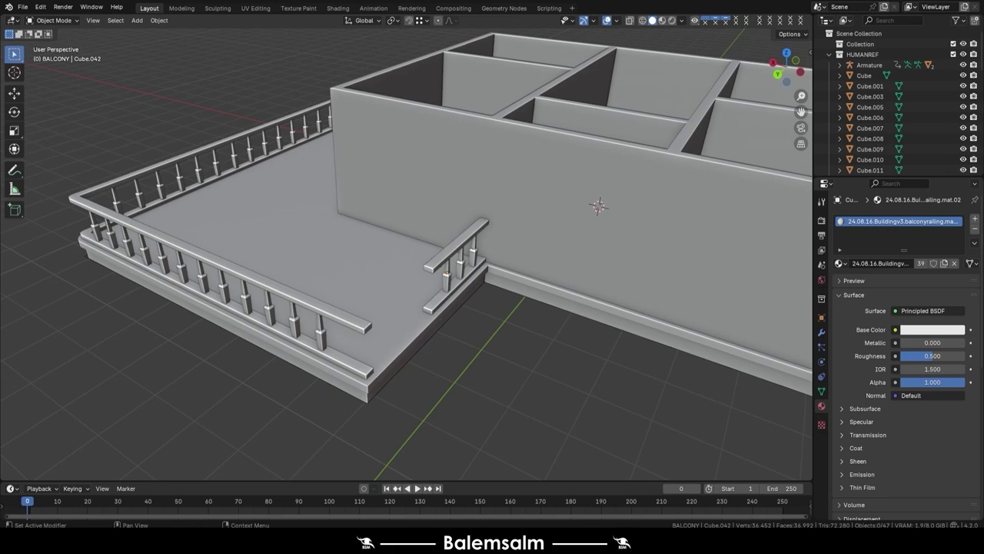
# Duplicate the balcony railing and move the copy straight up on Z
pyautogui.moveTo(428, 329)
pyautogui.mouseDown(button='middle')
pyautogui.moveTo(382, 282)
pyautogui.moveTo(377, 301)
pyautogui.moveTo(418, 282)
pyautogui.moveTo(426, 243)
pyautogui.moveTo(453, 417)
pyautogui.mouseUp(button='middle')
pyautogui.click(435, 258)
pyautogui.moveTo(434, 361); pyautogui.dragTo(337, 236, button='middle')
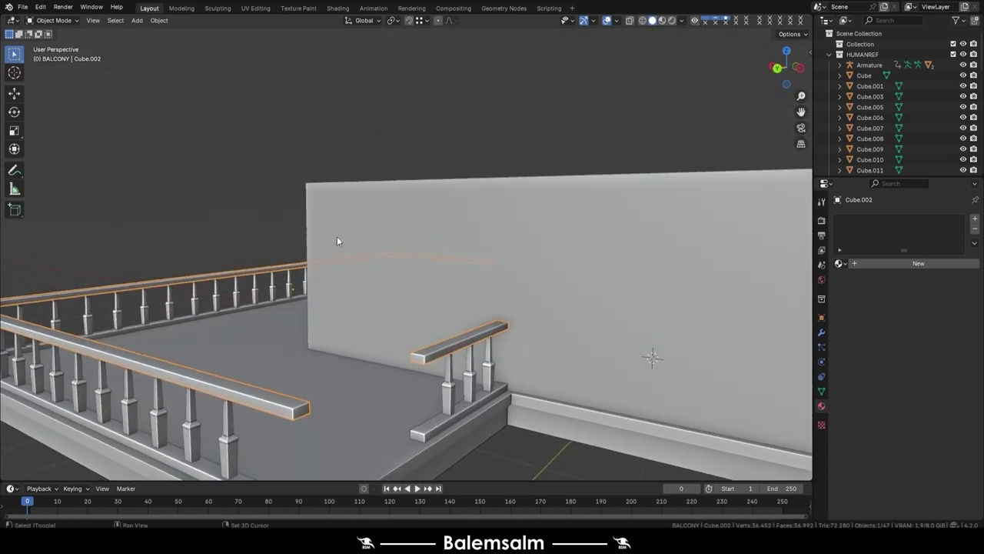
pyautogui.hotkey('shift', 'd')
pyautogui.press('z')
pyautogui.click(303, 178)
pyautogui.click(362, 182)
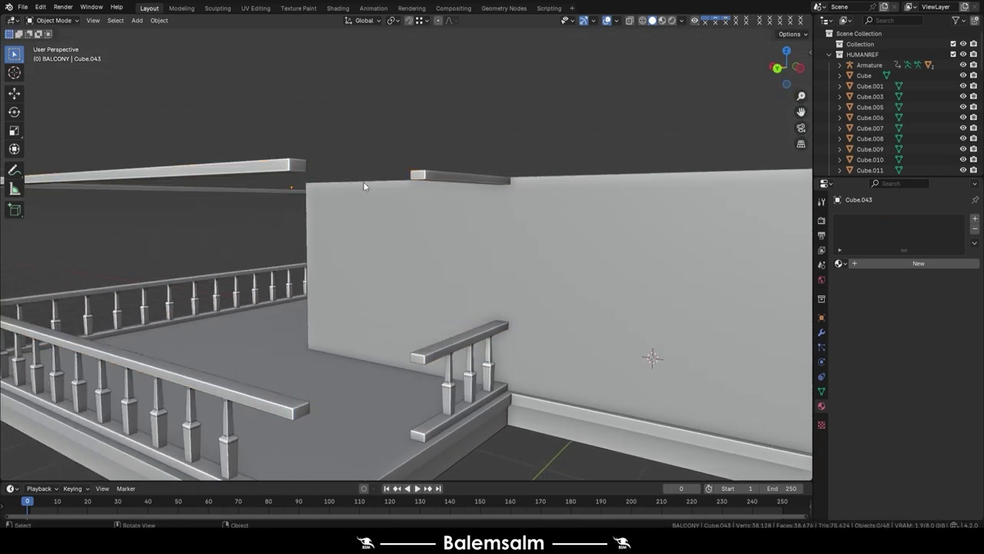
pyautogui.moveTo(362, 182)
pyautogui.mouseDown(button='middle')
pyautogui.moveTo(338, 153)
pyautogui.moveTo(389, 226)
pyautogui.moveTo(374, 189)
pyautogui.moveTo(406, 179)
pyautogui.moveTo(395, 187)
pyautogui.moveTo(420, 222)
pyautogui.moveTo(360, 134)
pyautogui.moveTo(379, 175)
pyautogui.mouseUp(button='middle')
# Check the raised railing copy's geometry, then switch to a top-down view
pyautogui.press('Tab')
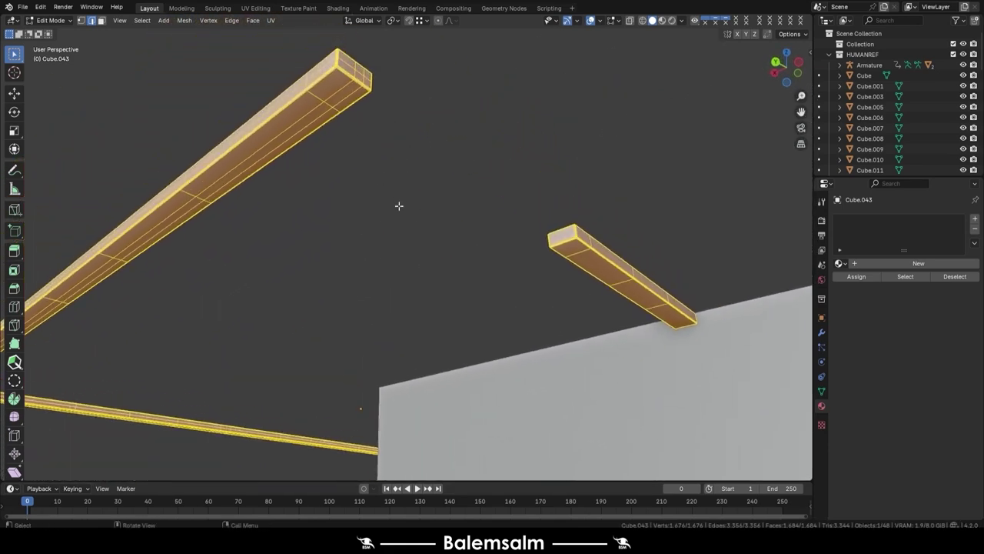
pyautogui.press('Tab')
pyautogui.scroll(-5, 399, 205)
pyautogui.moveTo(410, 226)
pyautogui.mouseDown(button='middle')
pyautogui.moveTo(400, 276)
pyautogui.moveTo(468, 303)
pyautogui.moveTo(523, 294)
pyautogui.mouseUp(button='middle')
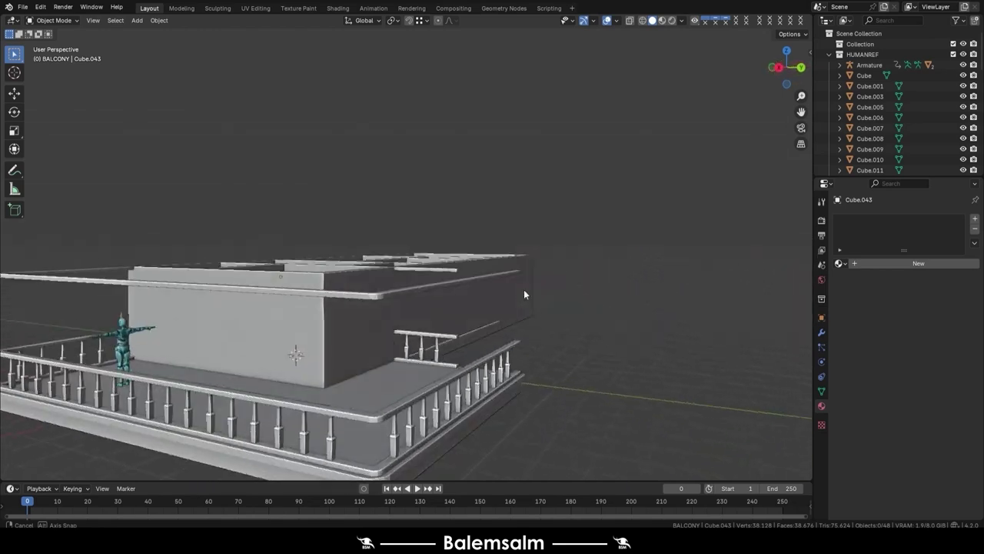
pyautogui.press('`')
pyautogui.click(531, 303)
# Extrude the balcony floor slab upward, then undo the extrusion
pyautogui.click(523, 353)
pyautogui.press('Tab')
pyautogui.moveTo(562, 410); pyautogui.dragTo(463, 350, button='middle')
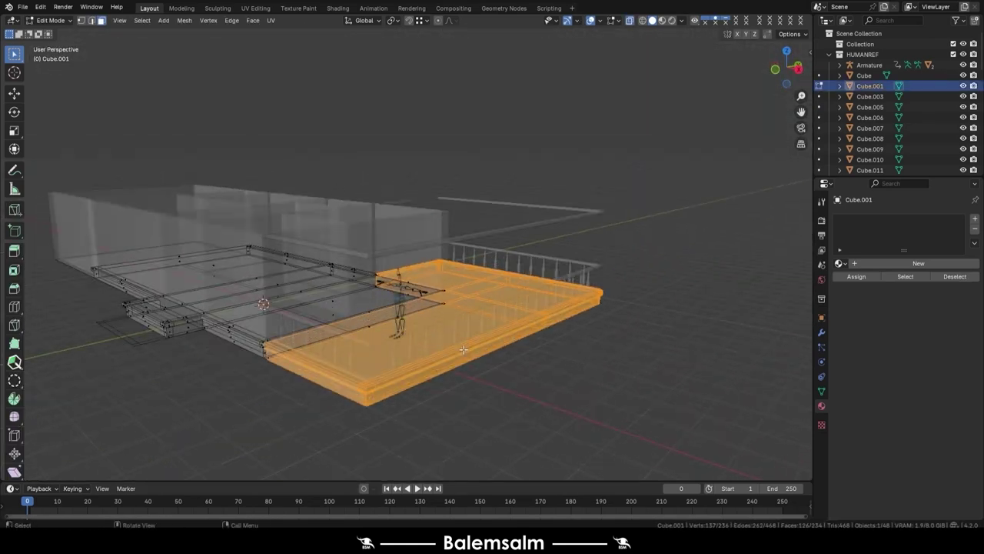
pyautogui.press('e')
pyautogui.click(617, 208)
pyautogui.moveTo(617, 208); pyautogui.dragTo(649, 257, button='middle')
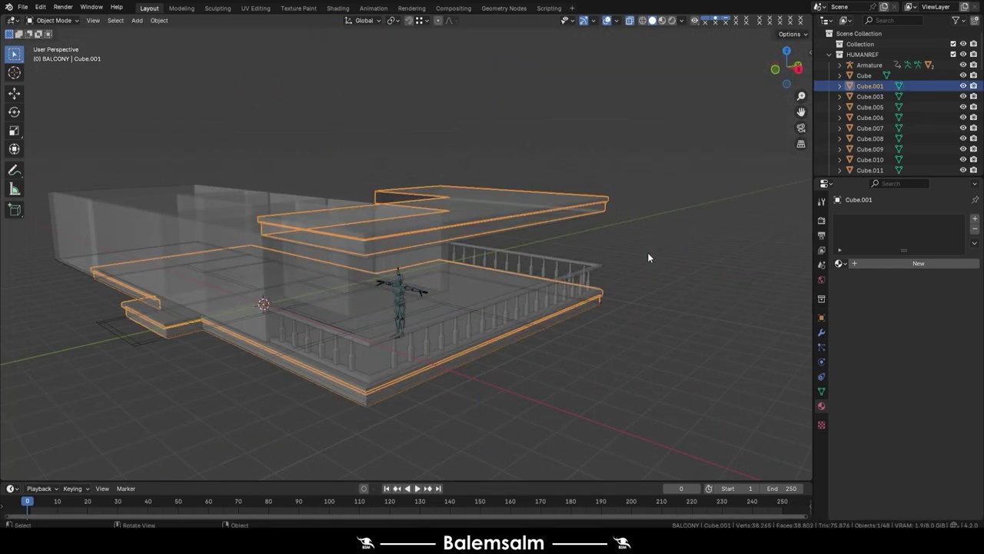
pyautogui.hotkey('alt', 'z')
pyautogui.scroll(3, 564, 231)
pyautogui.hotkey('ctrl', 'z')
pyautogui.hotkey('ctrl', 'z')
pyautogui.hotkey('ctrl', 'z')
pyautogui.moveTo(546, 287)
pyautogui.mouseDown(button='middle')
pyautogui.moveTo(512, 350)
pyautogui.moveTo(595, 355)
pyautogui.mouseUp(button='middle')
pyautogui.press('`')
# Add a test cube, lift it on Z, then delete it
pyautogui.hotkey('shift', 'a')
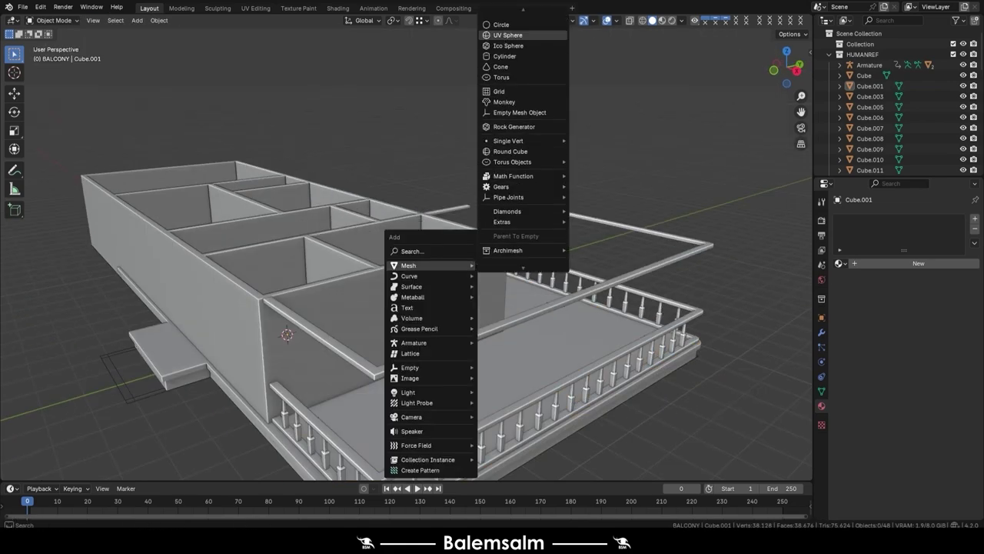
pyautogui.click(519, 36)
pyautogui.press('g')
pyautogui.press('z')
pyautogui.click(719, 243)
pyautogui.press('x')
# Select the balcony floor face from the top view and duplicate it along Z
pyautogui.click(449, 218)
pyautogui.press('Tab')
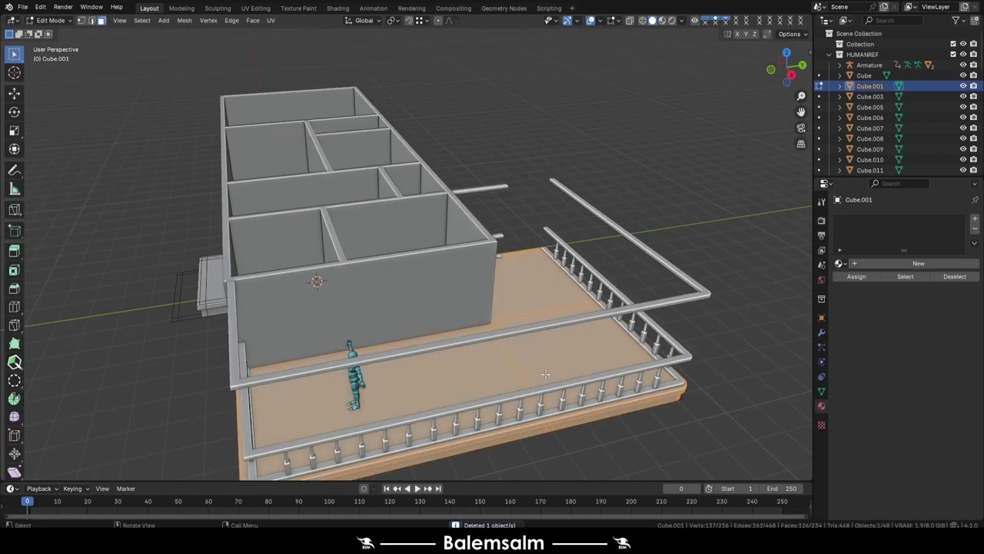
pyautogui.press('KP_7')
pyautogui.hotkey('alt', 'a')
pyautogui.click(472, 284)
pyautogui.hotkey('shift', 'd')
pyautogui.press('z')
pyautogui.press('Return')
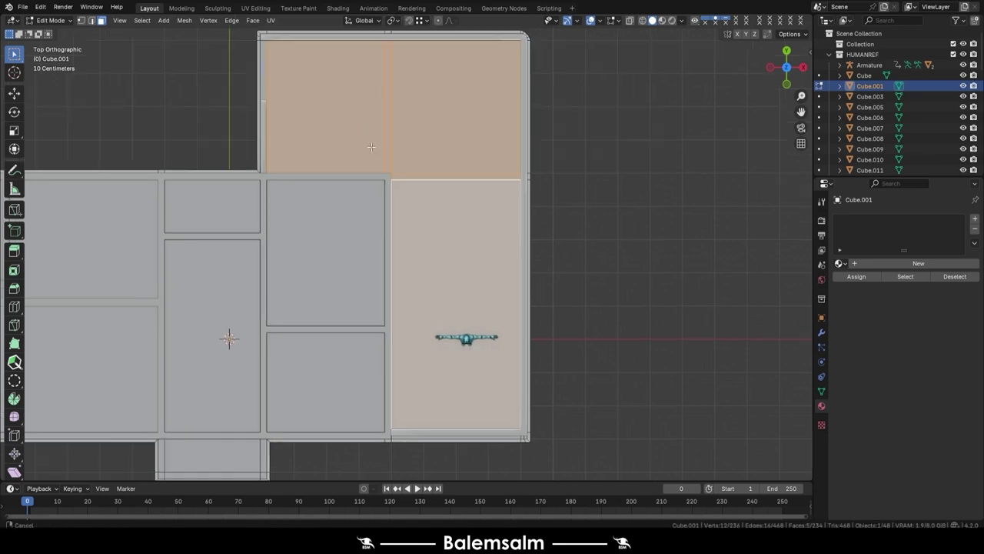
# Raise the copied face to roof height and separate it into its own roof slab object
pyautogui.moveTo(461, 230); pyautogui.dragTo(535, 162, button='middle')
pyautogui.press('g')
pyautogui.press('z')
pyautogui.click(534, 162)
pyautogui.press('p')
pyautogui.click(492, 161)
pyautogui.press('Tab')
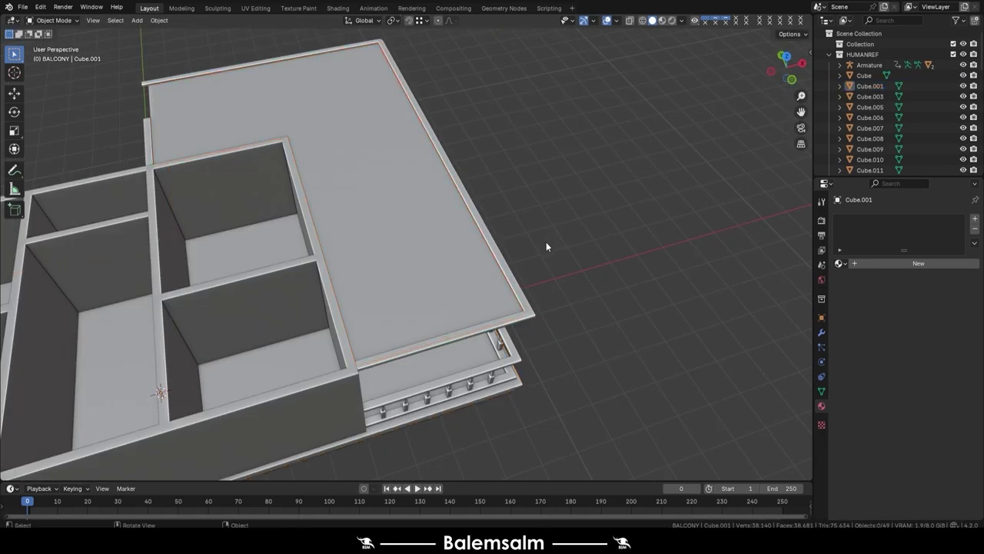
pyautogui.moveTo(546, 241)
pyautogui.mouseDown(button='middle')
pyautogui.moveTo(348, 285)
pyautogui.moveTo(498, 271)
pyautogui.moveTo(414, 151)
pyautogui.mouseUp(button='middle')
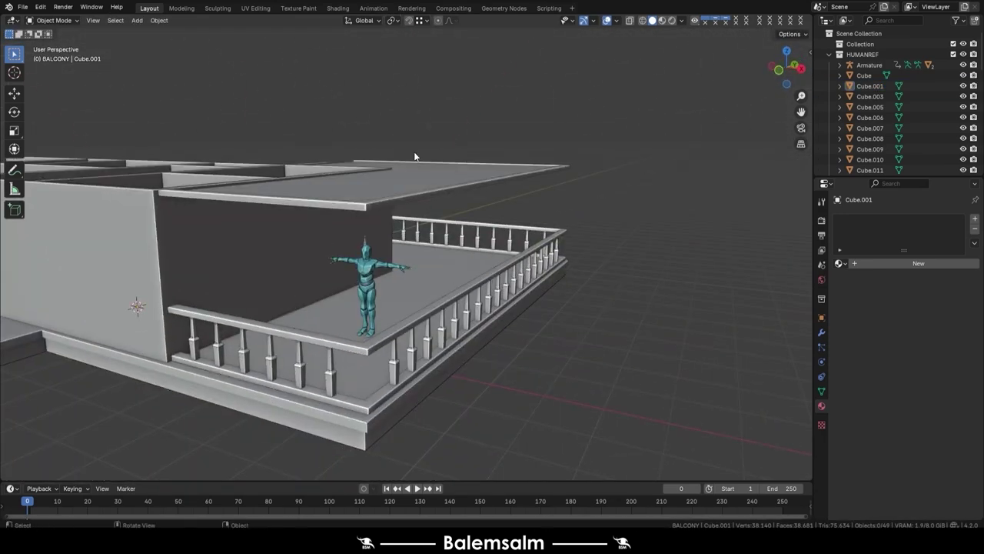
pyautogui.hotkey('shift', 'a')
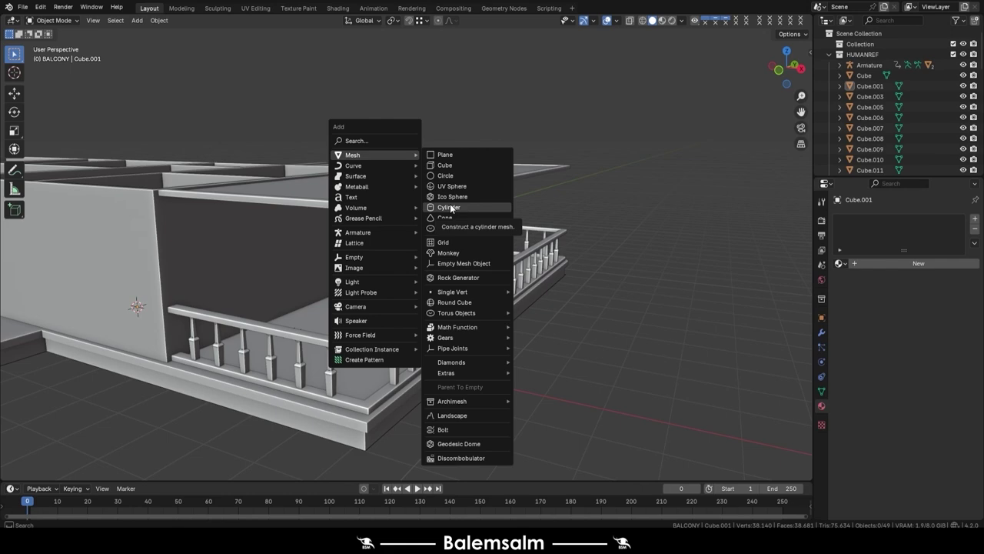
# Add a cube and move it to the balcony corner in top view
pyautogui.click(444, 164)
pyautogui.press('KP_7')
pyautogui.scroll(2, 367, 282)
pyautogui.hotkey('shift', 'a')
pyautogui.press('Escape')
pyautogui.press('g')
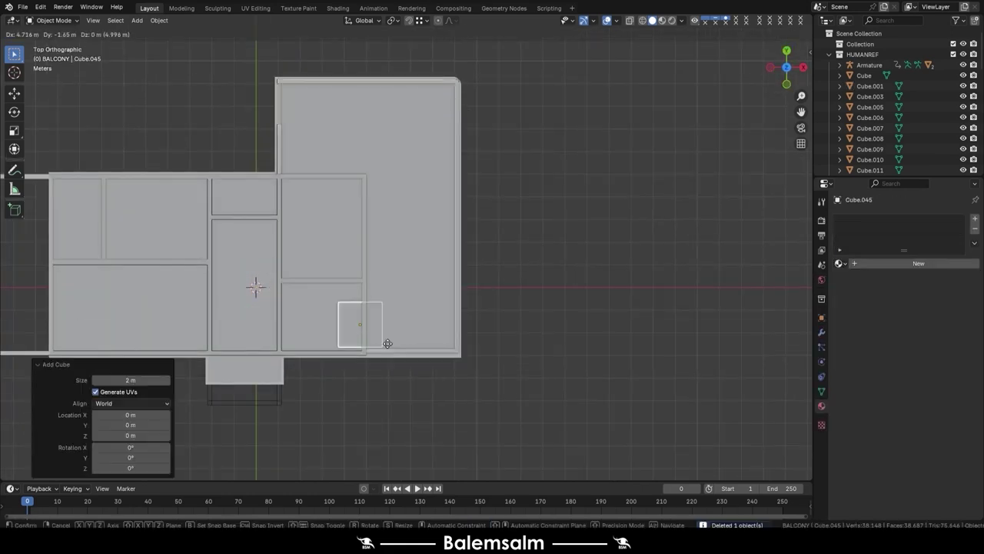
pyautogui.click(468, 333)
pyautogui.moveTo(468, 333)
pyautogui.mouseDown(button='middle')
pyautogui.moveTo(430, 292)
pyautogui.moveTo(403, 231)
pyautogui.moveTo(464, 365)
pyautogui.mouseUp(button='middle')
# Scale the cube to 0.1 and place it under the balcony corner
pyautogui.press('Tab')
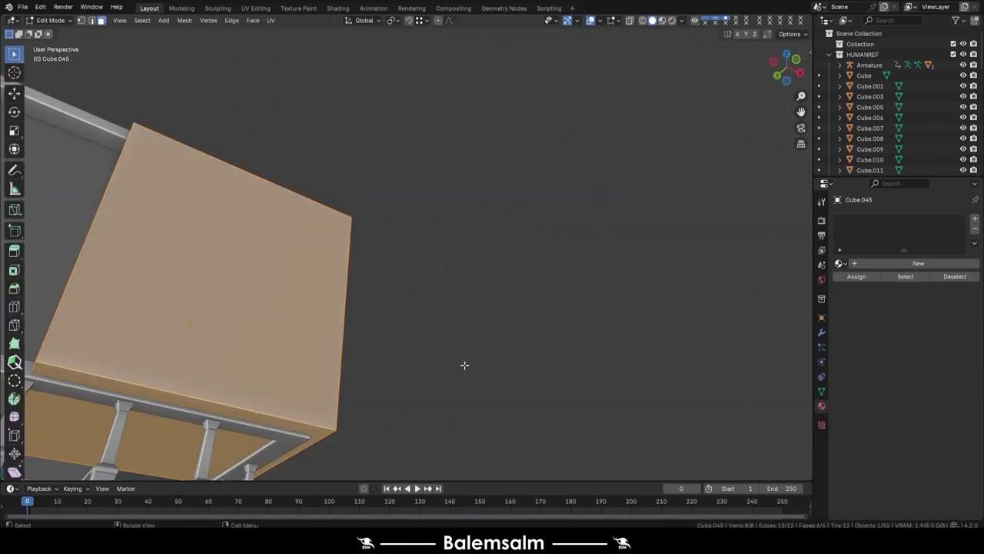
pyautogui.write('s.1')
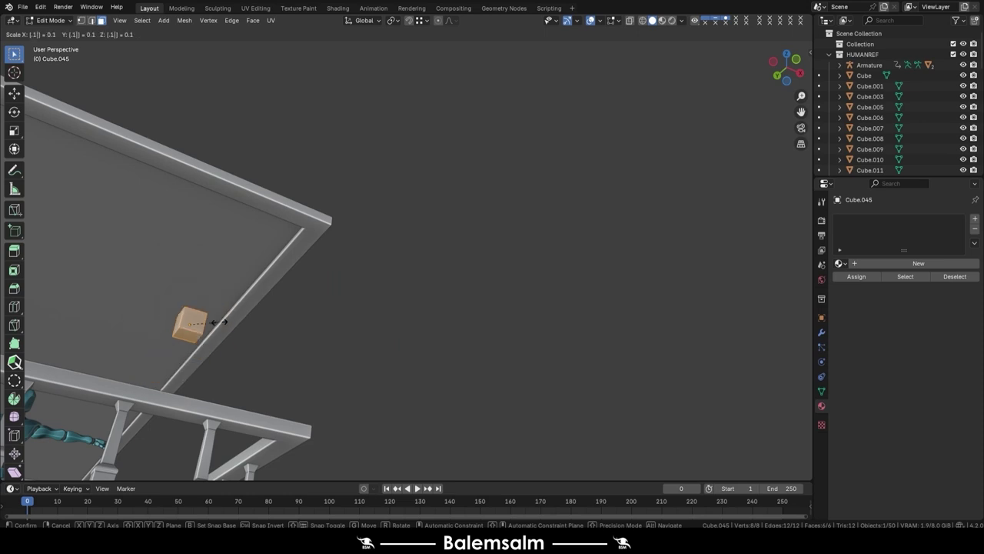
pyautogui.press('Return')
pyautogui.press('`')
pyautogui.click(273, 334)
pyautogui.press('Tab')
pyautogui.press('g')
pyautogui.click(381, 188)
pyautogui.moveTo(381, 187); pyautogui.dragTo(382, 133, button='middle')
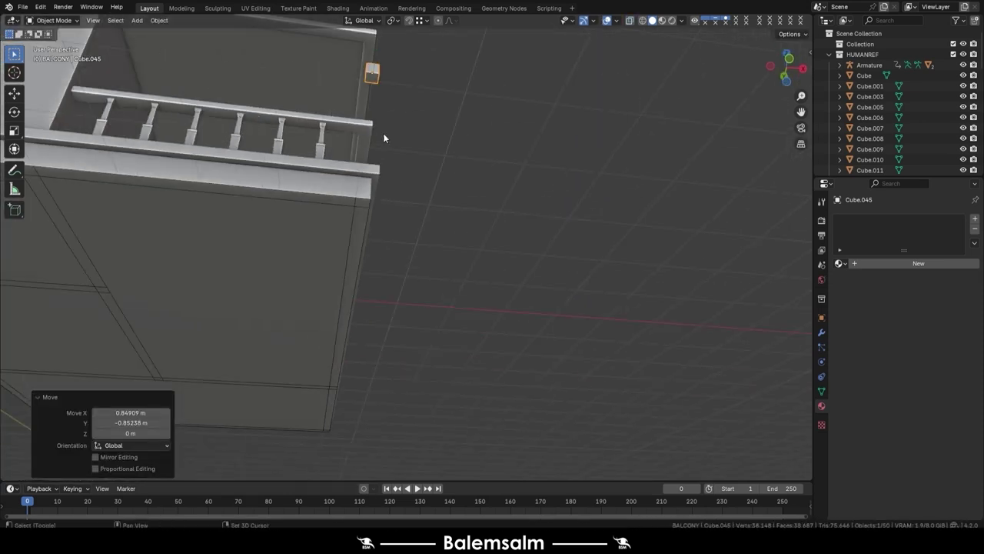
# Raise the small cube on Z into the roof corner
pyautogui.press('g')
pyautogui.press('z')
pyautogui.click(374, 221)
pyautogui.press('g')
pyautogui.click(341, 237)
pyautogui.moveTo(341, 237); pyautogui.dragTo(431, 226, button='middle')
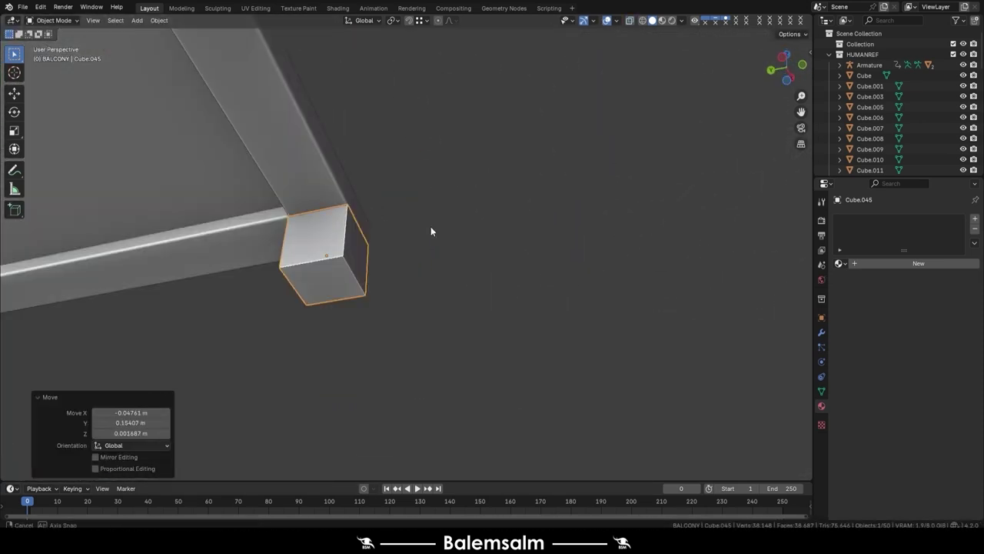
# Narrow the cube on X, scale Y by 0.8, and stretch the column down to the railing
pyautogui.press('Tab')
pyautogui.press('s')
pyautogui.press('x')
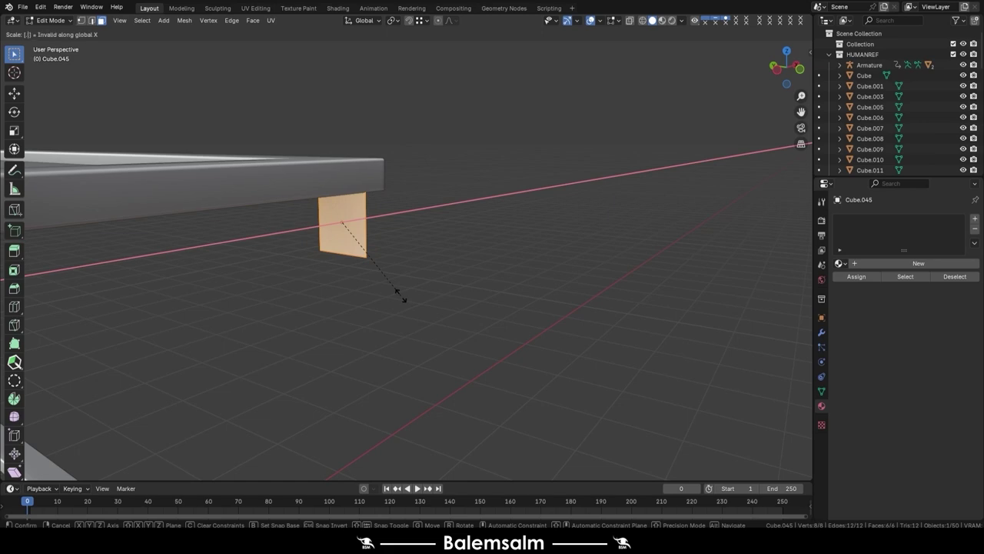
pyautogui.write('8')
pyautogui.press('Return')
pyautogui.write('sy.8')
pyautogui.press('Return')
pyautogui.moveTo(397, 292)
pyautogui.mouseDown(button='middle')
pyautogui.moveTo(365, 170)
pyautogui.moveTo(339, 241)
pyautogui.moveTo(394, 342)
pyautogui.moveTo(405, 273)
pyautogui.mouseUp(button='middle')
pyautogui.press('g')
pyautogui.press('z')
pyautogui.click(338, 240)
# Add loop cuts along the column and scale one to taper it
pyautogui.hotkey('ctrl', 'r')
pyautogui.click(405, 273)
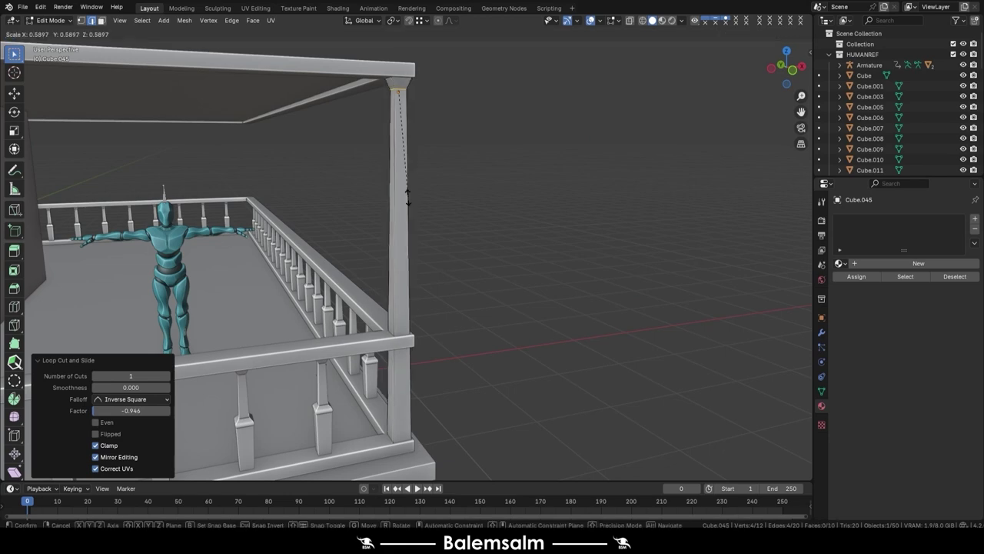
pyautogui.click(407, 199)
pyautogui.hotkey('ctrl', 'r')
pyautogui.click(406, 254)
pyautogui.press('s')
pyautogui.click(412, 198)
pyautogui.hotkey('ctrl', 'r')
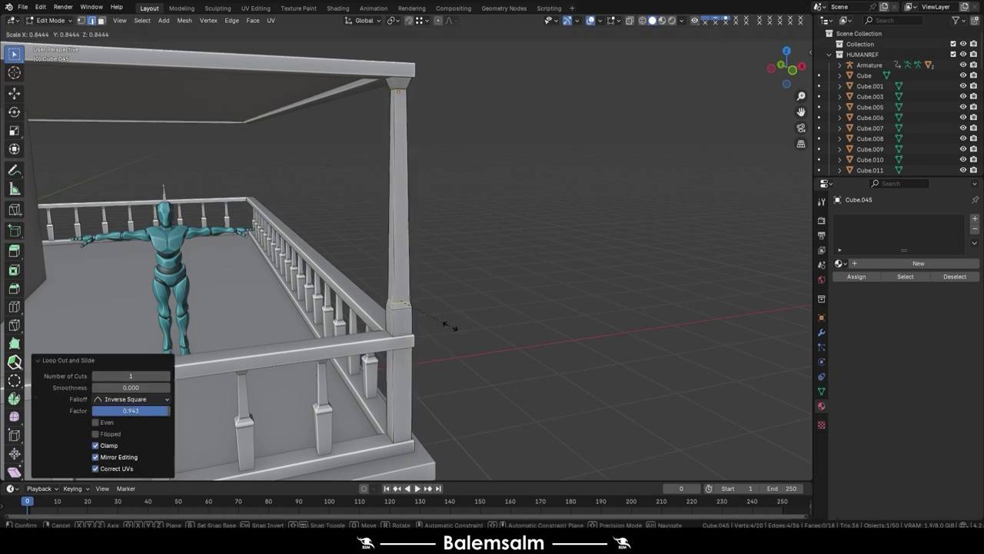
pyautogui.click(449, 326)
pyautogui.moveTo(449, 326); pyautogui.dragTo(431, 282, button='middle')
pyautogui.scroll(3, 431, 281)
# Add two loop cuts near the column base and try extruding the band, undoing it
pyautogui.hotkey('ctrl', 'r')
pyautogui.click(389, 351)
pyautogui.scroll(2, 427, 251)
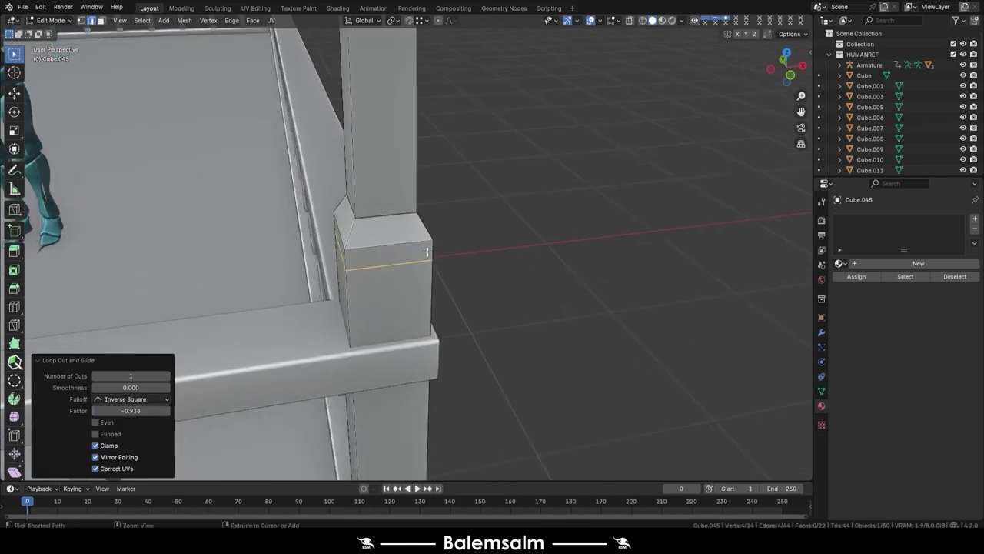
pyautogui.scroll(2, 427, 251)
pyautogui.hotkey('ctrl', 'r')
pyautogui.click(443, 248)
pyautogui.keyDown('alt'); pyautogui.click(434, 270); pyautogui.keyUp('alt')
pyautogui.hotkey('alt', 'e')
pyautogui.click(433, 269)
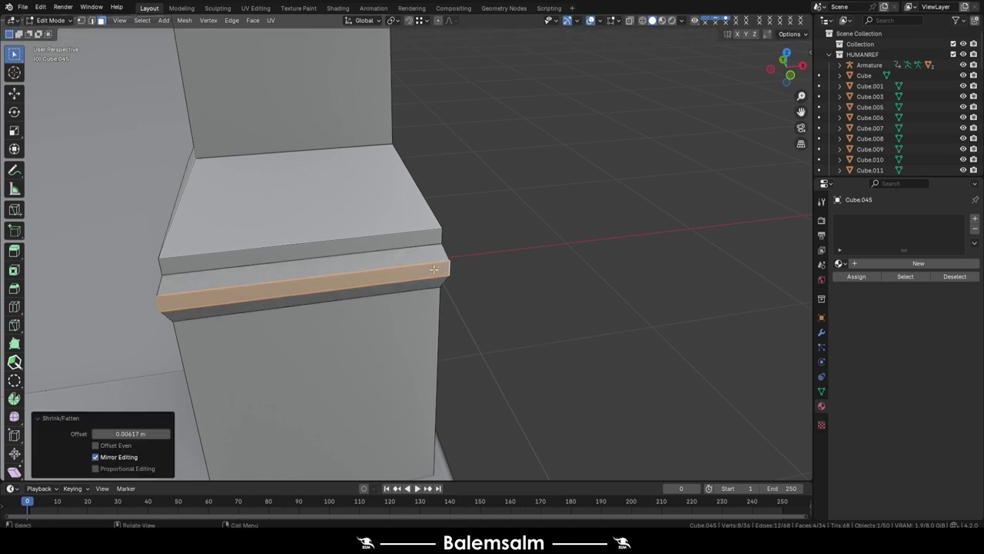
pyautogui.click(500, 341)
pyautogui.hotkey('ctrl', 'z')
pyautogui.scroll(-6, 492, 323)
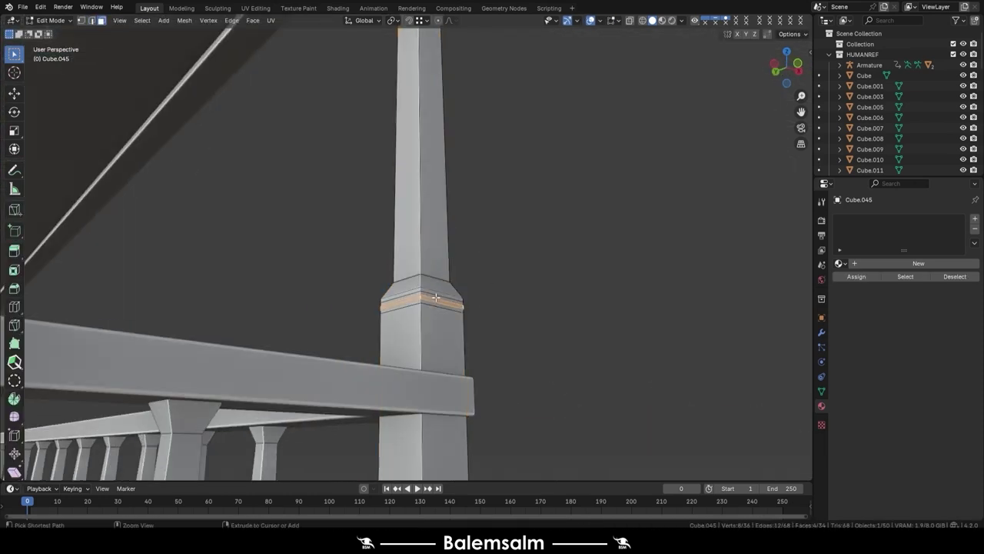
pyautogui.hotkey('ctrl', 'z')
pyautogui.moveTo(436, 297); pyautogui.dragTo(447, 263, button='middle')
pyautogui.scroll(3, 446, 263)
# Slide an edge loop on the base and push it outward with Alt+S into a thin lip
pyautogui.press('s')
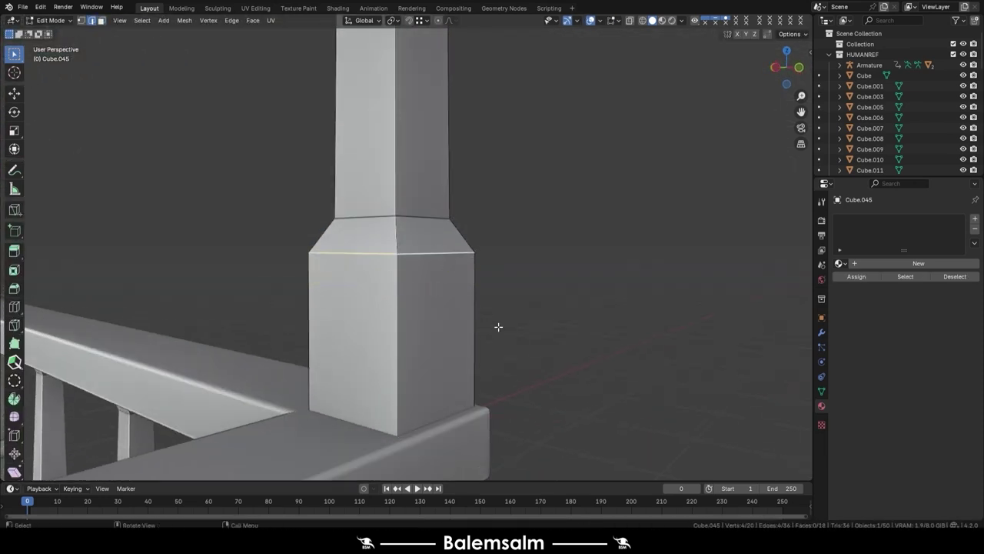
pyautogui.click(505, 330)
pyautogui.click(397, 323)
pyautogui.press('g')
pyautogui.press('g')
pyautogui.click(415, 317)
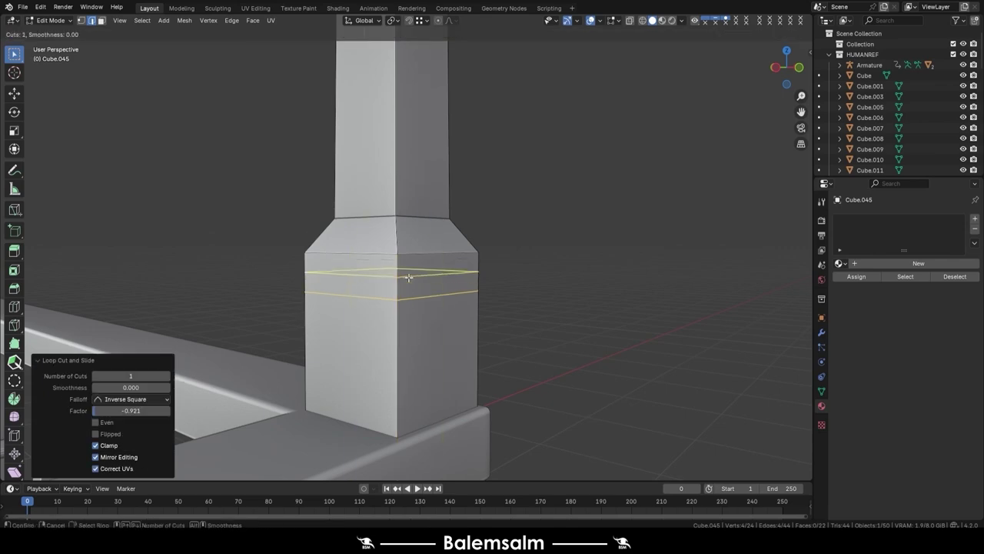
pyautogui.hotkey('alt', 's')
pyautogui.click(543, 289)
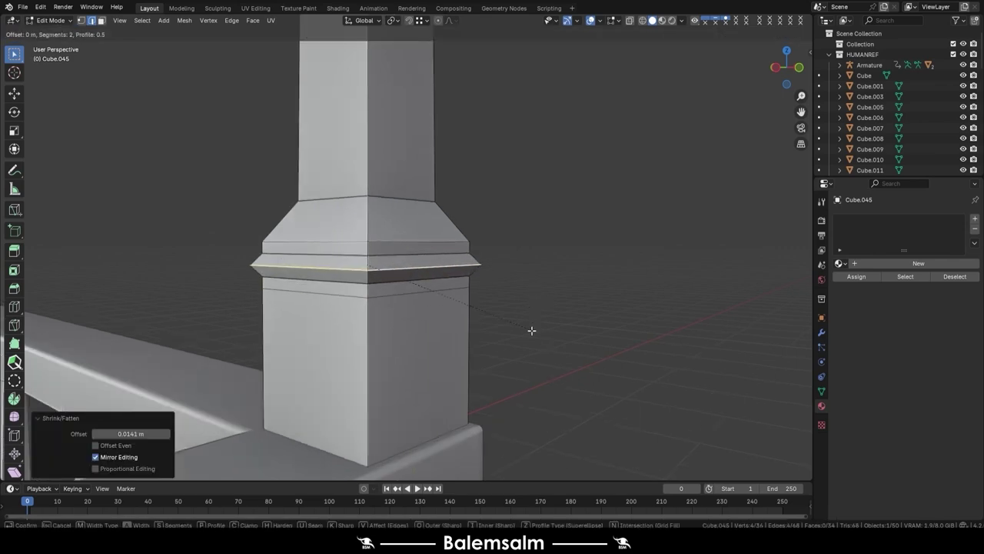
pyautogui.press('Tab')
pyautogui.scroll(-8, 533, 316)
pyautogui.moveTo(464, 323)
pyautogui.mouseDown(button='middle')
pyautogui.moveTo(231, 306)
pyautogui.moveTo(434, 263)
pyautogui.mouseUp(button='middle')
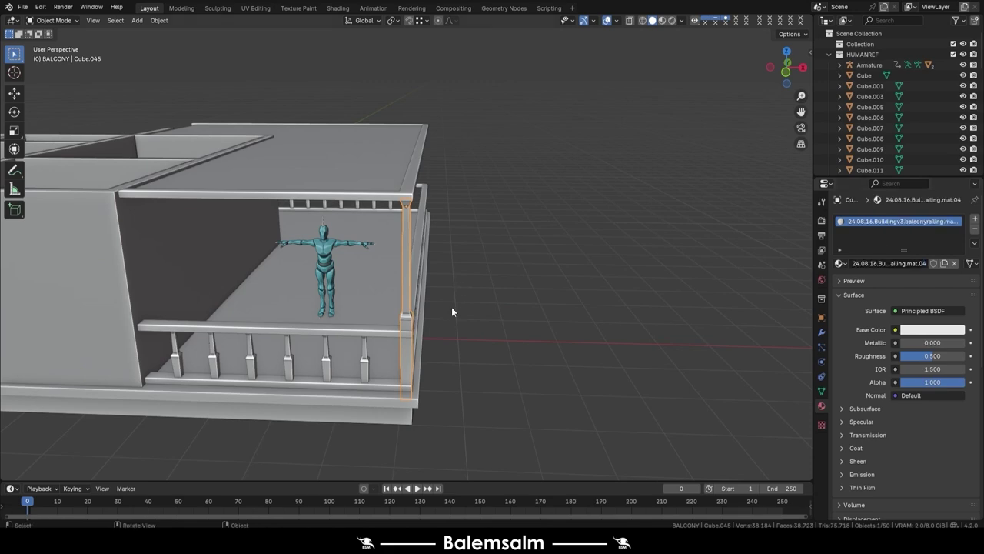
# Check the object context menu and UV Editing workspace, then return to Layout
pyautogui.rightClick(452, 312)
pyautogui.click(460, 230)
pyautogui.click(255, 7)
pyautogui.press('q')
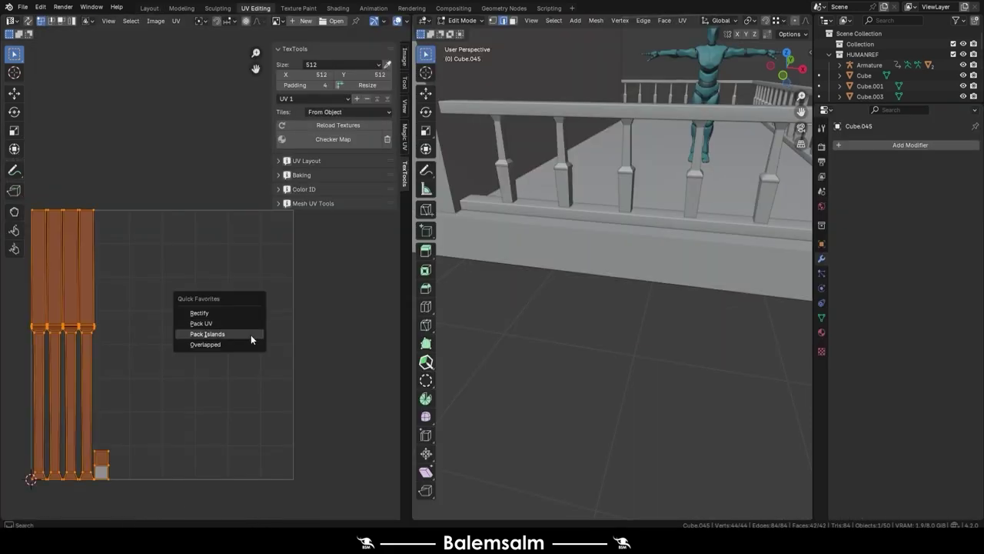
pyautogui.click(144, 8)
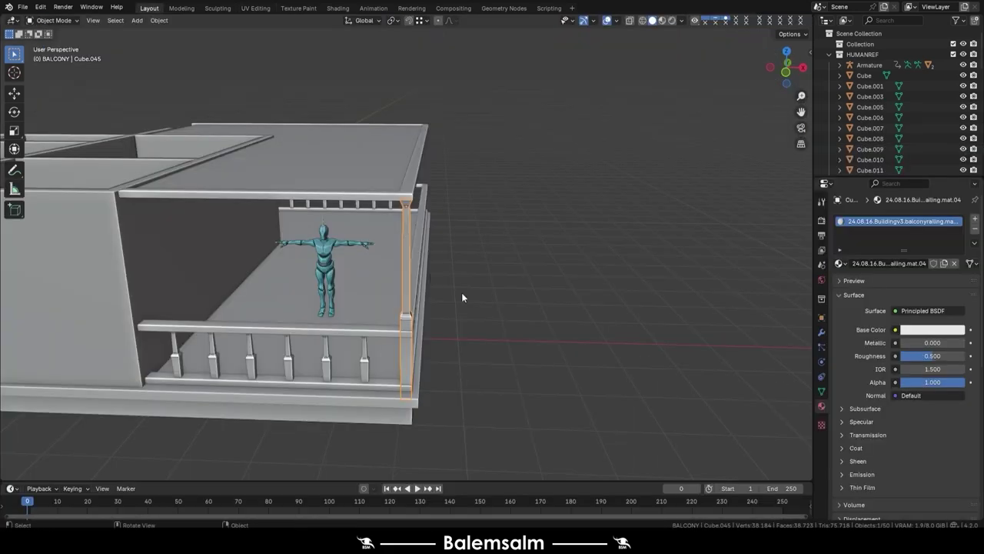
pyautogui.moveTo(461, 292); pyautogui.dragTo(315, 319, button='middle')
# Duplicate the corner column along Y and align it along Y
pyautogui.hotkey('shift', 'd')
pyautogui.press('y')
pyautogui.click(419, 267)
pyautogui.scroll(5, 419, 270)
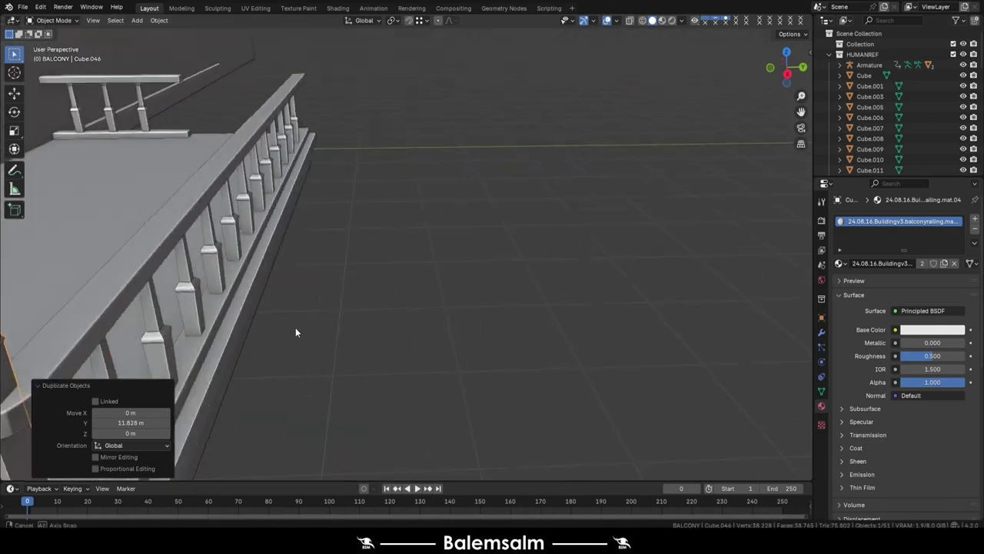
pyautogui.scroll(3, 297, 329)
pyautogui.press('g')
pyautogui.press('y')
pyautogui.click(308, 331)
pyautogui.moveTo(308, 330)
pyautogui.mouseDown(button='middle')
pyautogui.moveTo(463, 315)
pyautogui.moveTo(667, 113)
pyautogui.mouseUp(button='middle')
# Copy another column along X to a railing corner and adjust it along Y
pyautogui.hotkey('shift', 'd')
pyautogui.press('y')
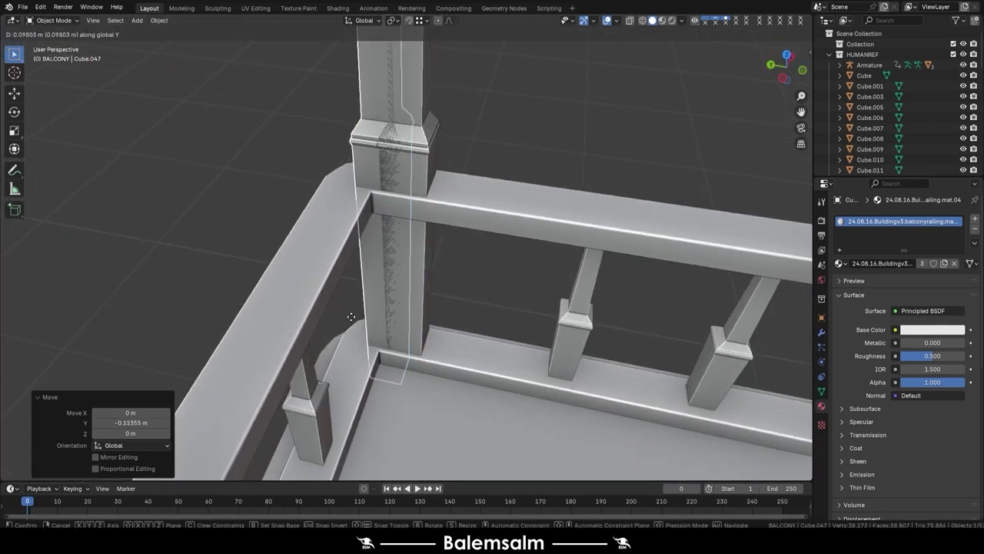
pyautogui.press('x')
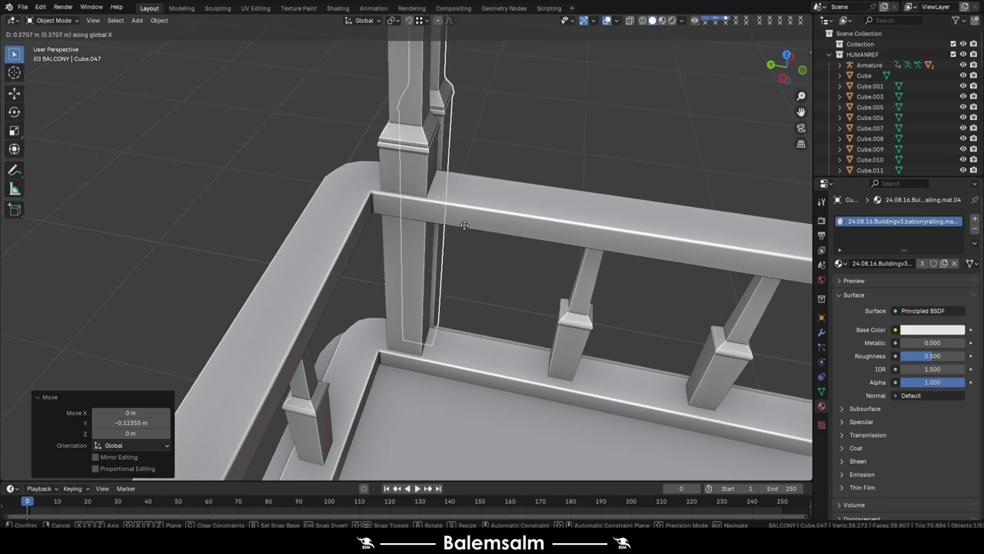
pyautogui.click(323, 339)
pyautogui.moveTo(323, 338)
pyautogui.mouseDown(button='middle')
pyautogui.moveTo(442, 238)
pyautogui.moveTo(533, 377)
pyautogui.mouseUp(button='middle')
pyautogui.press('g')
pyautogui.press('y')
pyautogui.click(533, 378)
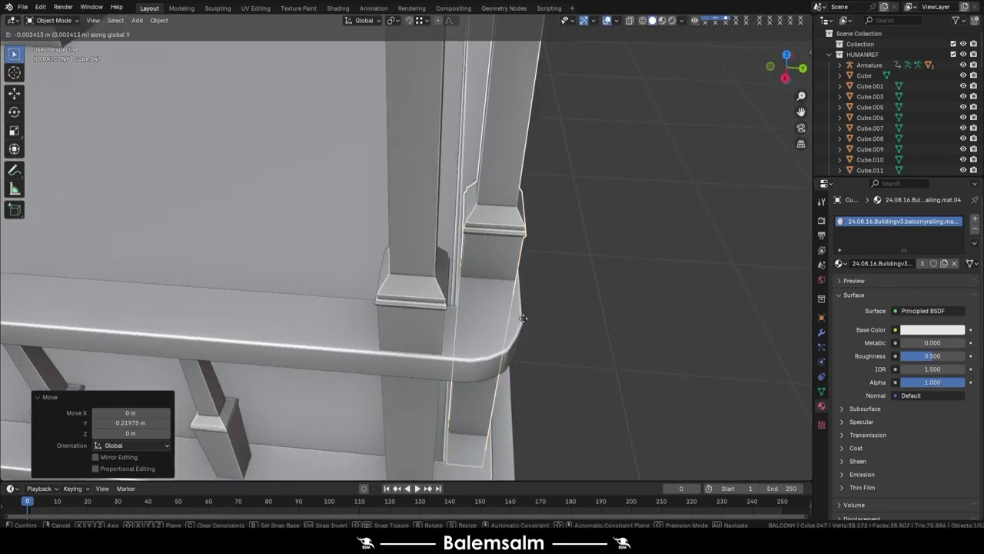
pyautogui.scroll(-5, 438, 253)
# Copy a column along X to the railing's open end and nudge it into place
pyautogui.hotkey('shift', 'd')
pyautogui.press('x')
pyautogui.click(550, 329)
pyautogui.scroll(4, 551, 330)
pyautogui.press('g')
pyautogui.press('x')
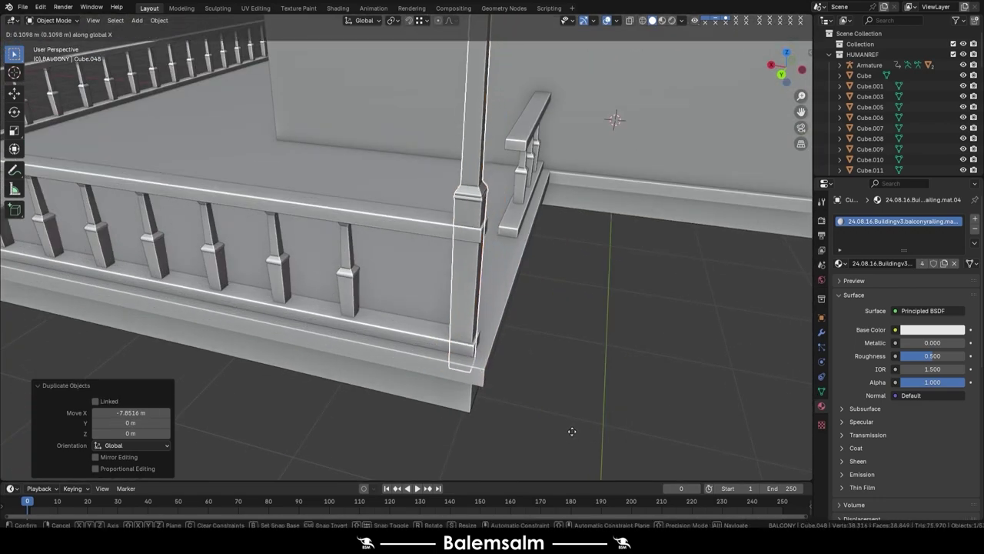
pyautogui.click(498, 288)
pyautogui.moveTo(497, 288)
pyautogui.mouseDown(button='middle')
pyautogui.moveTo(587, 273)
pyautogui.moveTo(553, 270)
pyautogui.mouseUp(button='middle')
pyautogui.hotkey('shift', 'd')
pyautogui.press('y')
pyautogui.rightClick(587, 273)
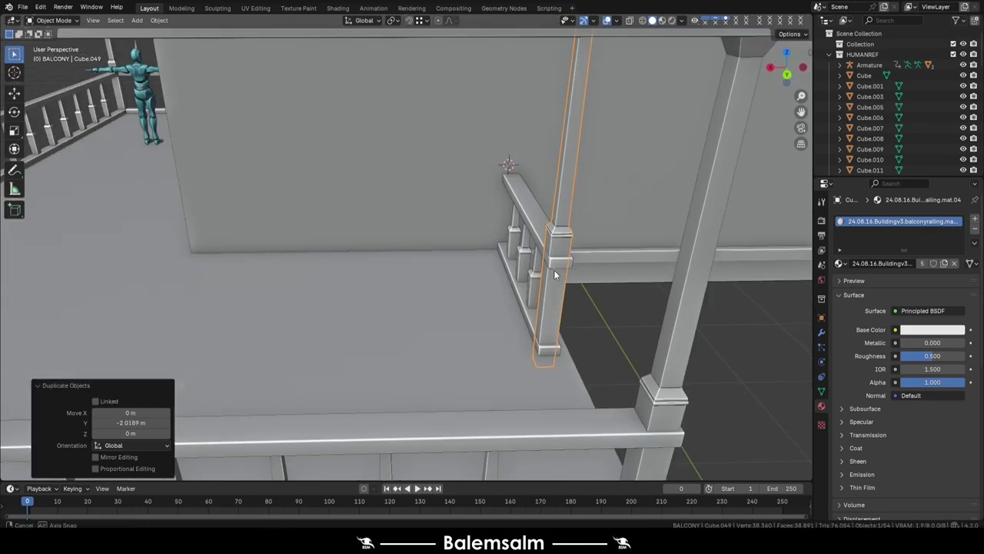
# Deselect the columns, review the balcony, and save the building file
pyautogui.moveTo(673, 360); pyautogui.dragTo(571, 341, button='middle')
pyautogui.click(571, 336)
pyautogui.scroll(-5, 442, 254)
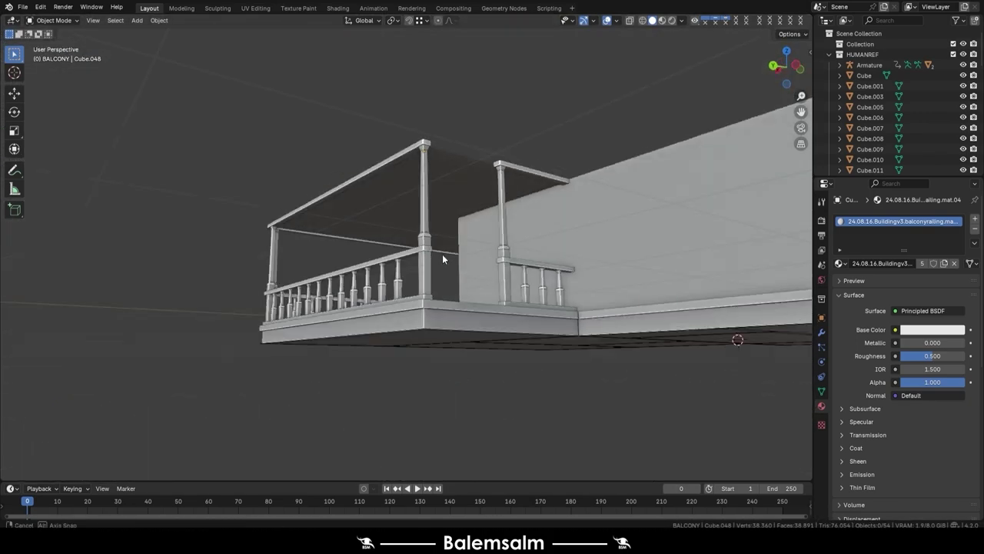
pyautogui.moveTo(442, 253); pyautogui.dragTo(422, 282, button='middle')
pyautogui.scroll(3, 423, 283)
pyautogui.moveTo(438, 376)
pyautogui.mouseDown(button='middle')
pyautogui.moveTo(568, 309)
pyautogui.moveTo(442, 288)
pyautogui.moveTo(392, 292)
pyautogui.mouseUp(button='middle')
pyautogui.scroll(-3, 442, 288)
pyautogui.hotkey('ctrl', 's')
# Box-select the railing parts in front view, then switch to the right side view
pyautogui.moveTo(325, 269)
pyautogui.mouseDown(button='middle')
pyautogui.moveTo(420, 296)
pyautogui.moveTo(306, 259)
pyautogui.moveTo(210, 288)
pyautogui.moveTo(398, 296)
pyautogui.moveTo(285, 339)
pyautogui.moveTo(351, 308)
pyautogui.moveTo(264, 329)
pyautogui.moveTo(274, 308)
pyautogui.mouseUp(button='middle')
pyautogui.click(263, 342)
pyautogui.moveTo(263, 342)
pyautogui.mouseDown(button='middle')
pyautogui.moveTo(573, 329)
pyautogui.moveTo(604, 315)
pyautogui.moveTo(444, 308)
pyautogui.mouseUp(button='middle')
pyautogui.moveTo(628, 219); pyautogui.dragTo(578, 349)
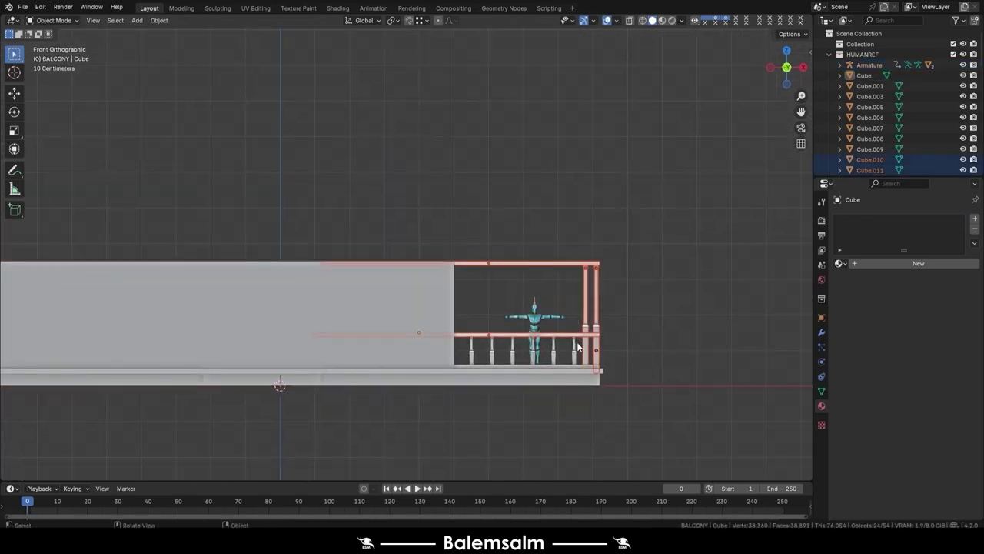
pyautogui.moveTo(490, 323); pyautogui.dragTo(490, 319)
pyautogui.press('`')
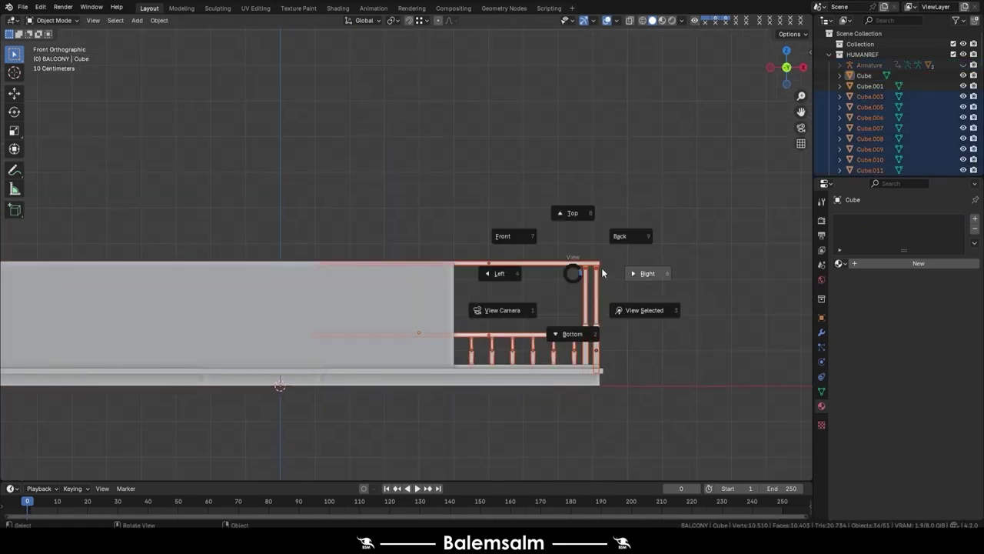
pyautogui.click(630, 235)
# Move the selected railing pieces into BALCONY, then inspect Cube.001 and Cube in the Outliner
pyautogui.moveTo(413, 153)
pyautogui.mouseDown(button='middle')
pyautogui.moveTo(286, 230)
pyautogui.moveTo(350, 264)
pyautogui.mouseUp(button='middle')
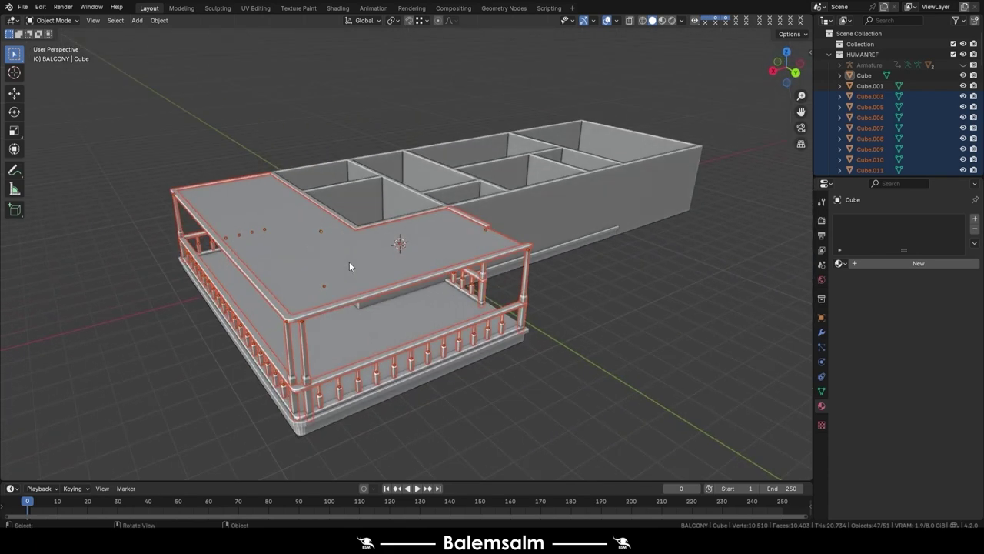
pyautogui.keyDown('shift'); pyautogui.click(329, 406); pyautogui.keyUp('shift')
pyautogui.press('m')
pyautogui.click(790, 346)
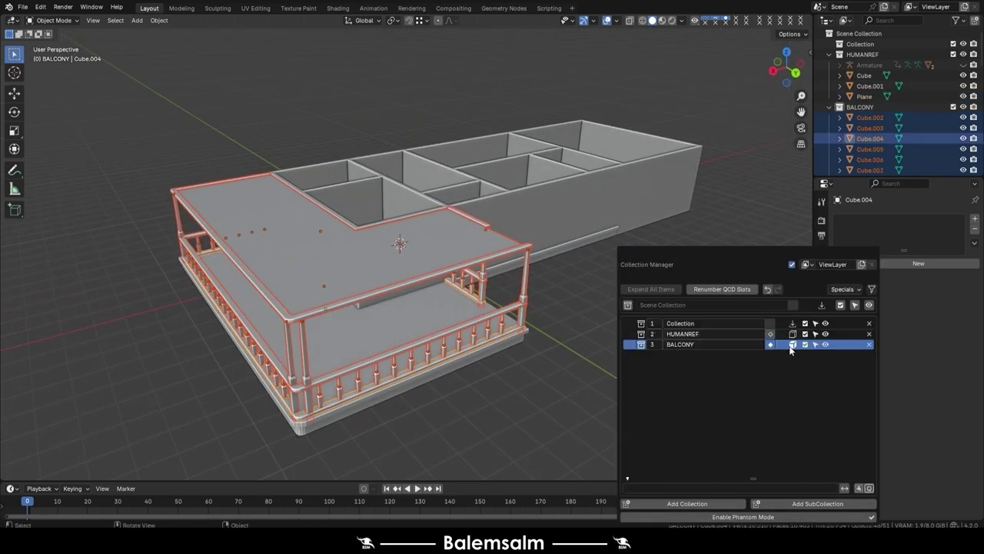
pyautogui.click(871, 86)
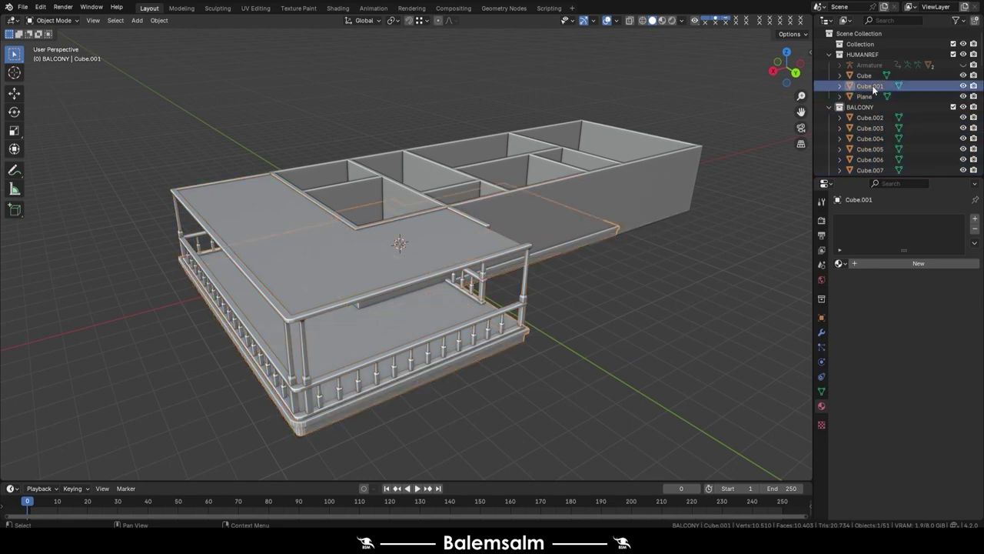
pyautogui.click(873, 78)
# Lower the balcony roof slab slightly along Z
pyautogui.click(717, 307)
pyautogui.moveTo(716, 308); pyautogui.dragTo(456, 267, button='middle')
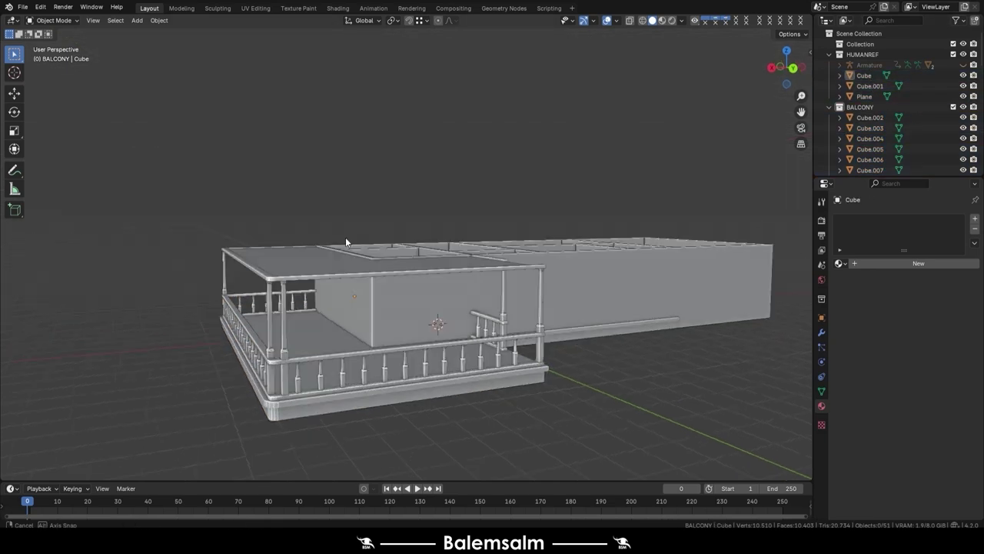
pyautogui.click(395, 289)
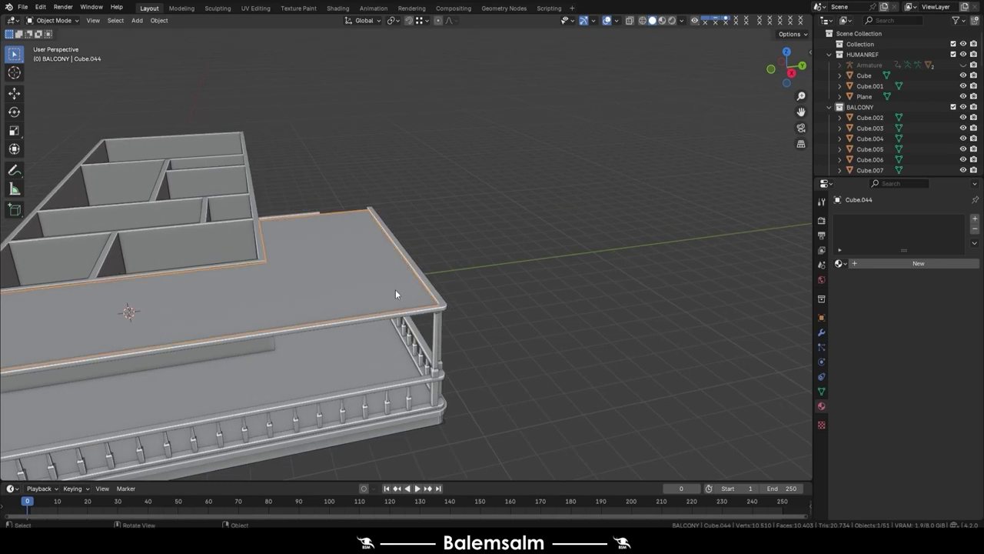
pyautogui.moveTo(395, 289); pyautogui.dragTo(457, 306, button='middle')
pyautogui.moveTo(470, 357); pyautogui.dragTo(461, 348, button='middle')
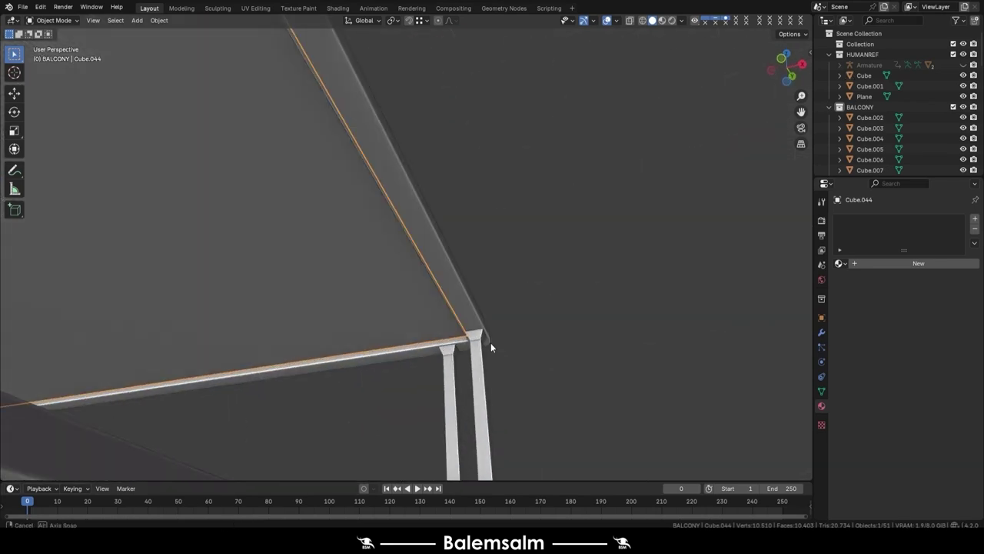
pyautogui.press('g')
pyautogui.press('z')
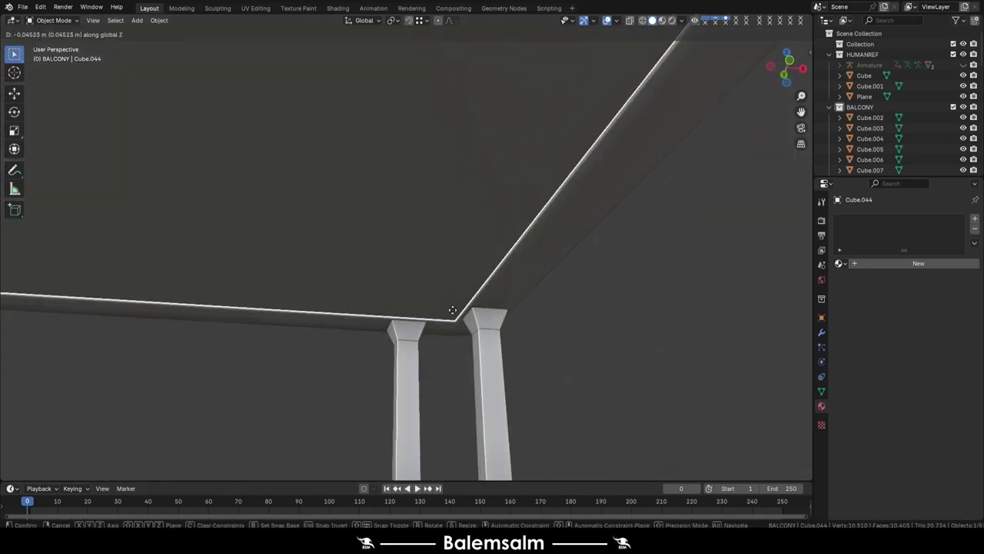
pyautogui.click(450, 295)
# Extrude the roof's top face about 0.07 m upward
pyautogui.moveTo(461, 280); pyautogui.dragTo(415, 329, button='middle')
pyautogui.press('Tab')
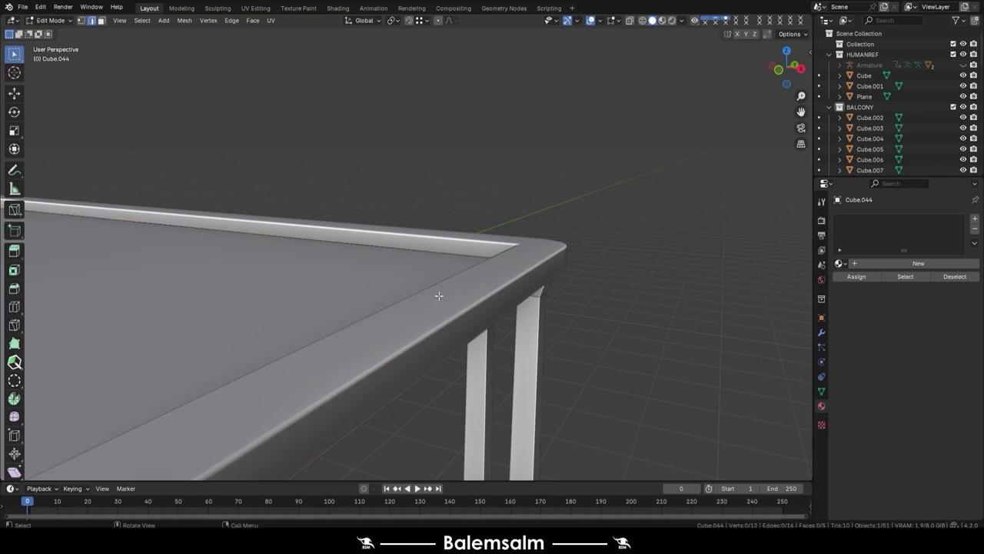
pyautogui.click(439, 292)
pyautogui.press('e')
pyautogui.click(518, 241)
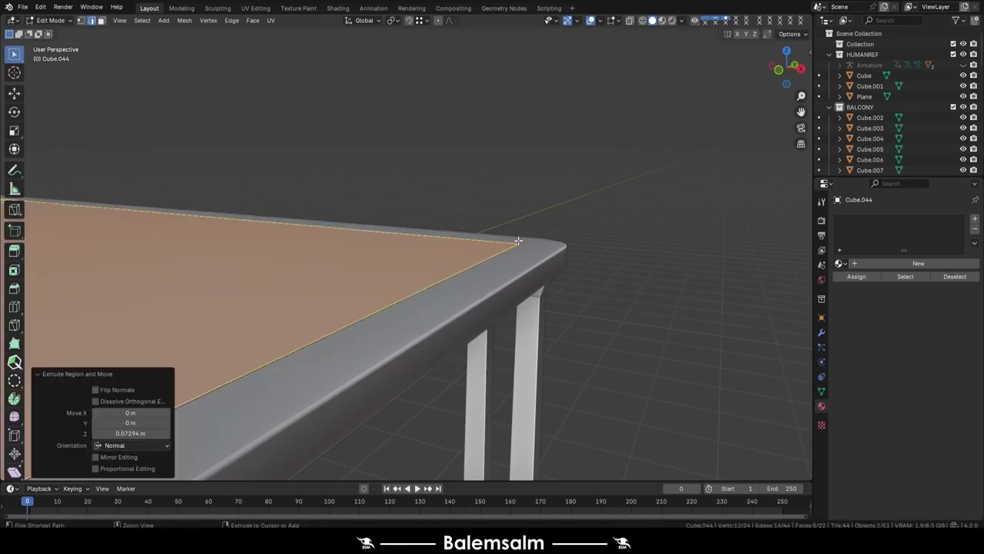
pyautogui.press('Tab')
# Raise the roof slab's underside face along Z
pyautogui.scroll(-4, 561, 218)
pyautogui.scroll(-4, 546, 234)
pyautogui.moveTo(540, 244); pyautogui.dragTo(435, 288, button='middle')
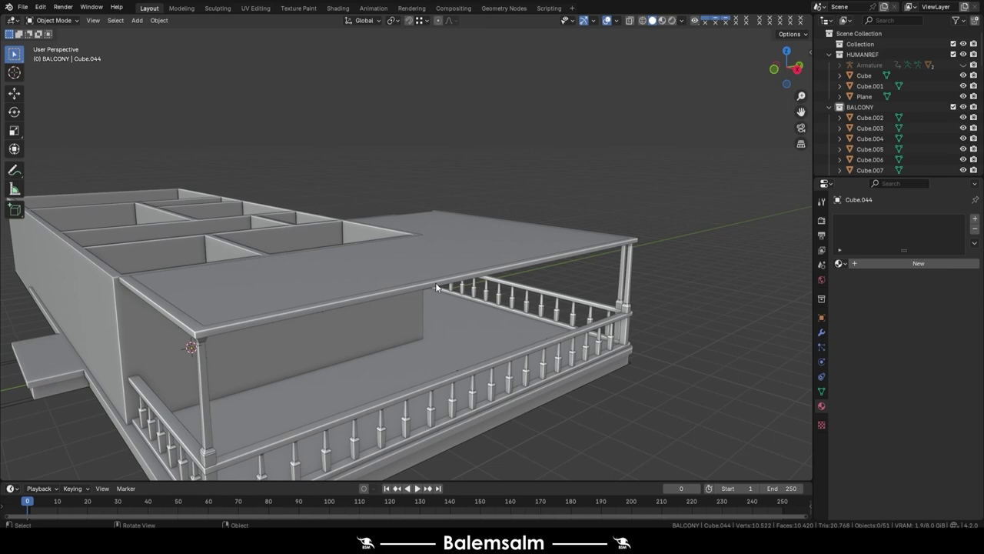
pyautogui.click(289, 284)
pyautogui.moveTo(289, 288)
pyautogui.mouseDown(button='middle')
pyautogui.moveTo(341, 226)
pyautogui.moveTo(397, 232)
pyautogui.moveTo(314, 239)
pyautogui.moveTo(428, 279)
pyautogui.mouseUp(button='middle')
pyautogui.press('Tab')
pyautogui.click(300, 219)
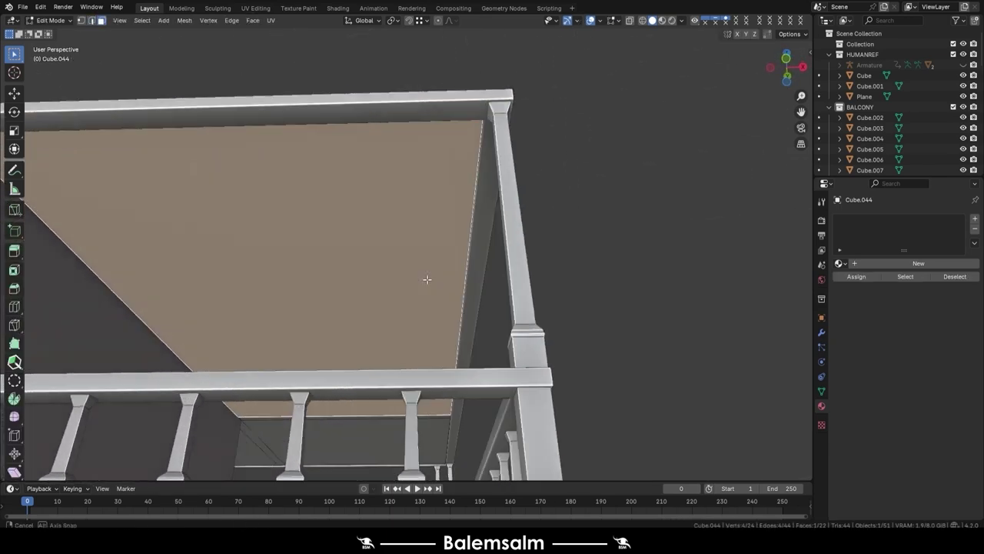
pyautogui.scroll(3, 472, 296)
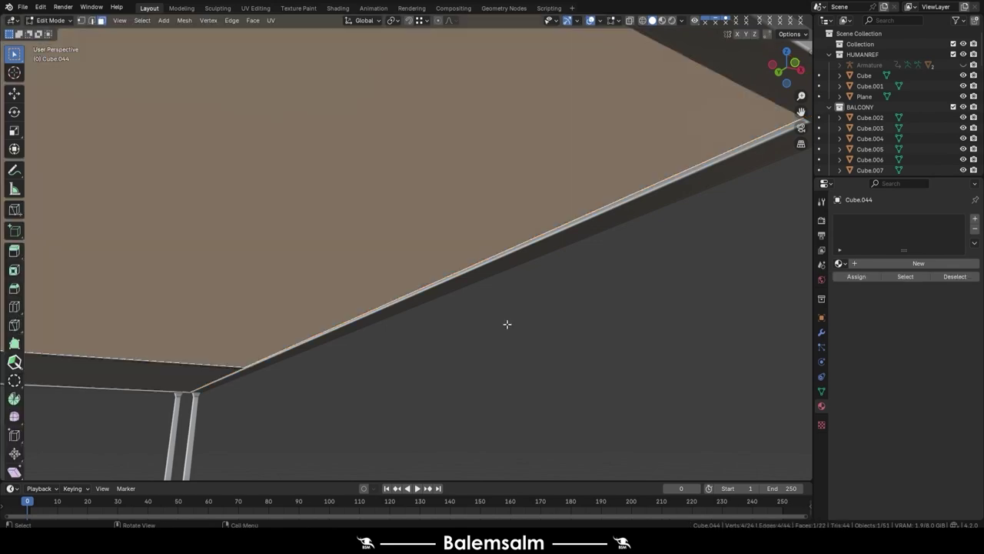
pyautogui.press('g')
pyautogui.press('z')
pyautogui.click(499, 292)
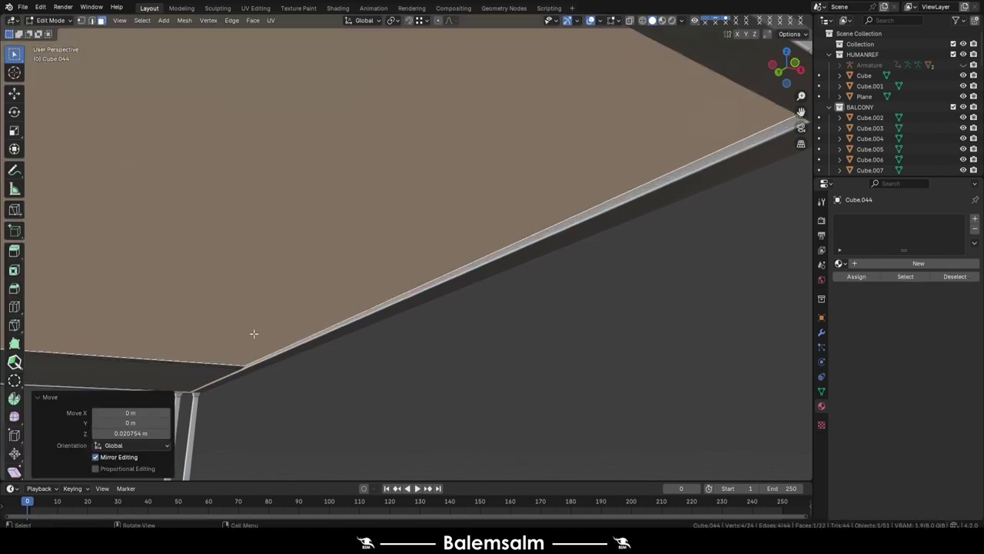
# Add neighbouring underside faces and move them along Z flush with the ceiling edge
pyautogui.keyDown('ctrl'); pyautogui.click(188, 373); pyautogui.keyUp('ctrl')
pyautogui.scroll(-6, 326, 325)
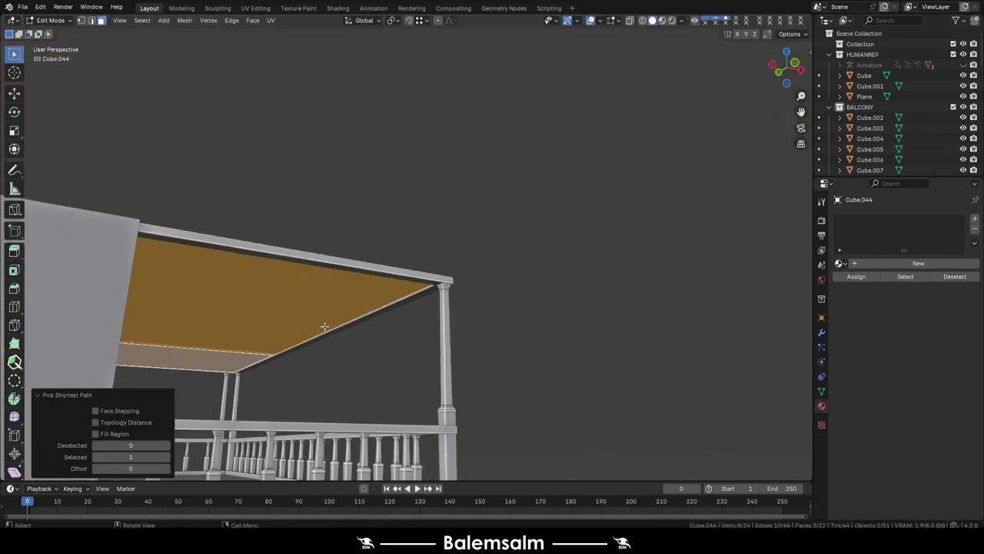
pyautogui.moveTo(325, 325)
pyautogui.mouseDown(button='middle')
pyautogui.moveTo(210, 299)
pyautogui.moveTo(490, 303)
pyautogui.mouseUp(button='middle')
pyautogui.scroll(5, 210, 299)
pyautogui.keyDown('shift'); pyautogui.click(476, 296); pyautogui.keyUp('shift')
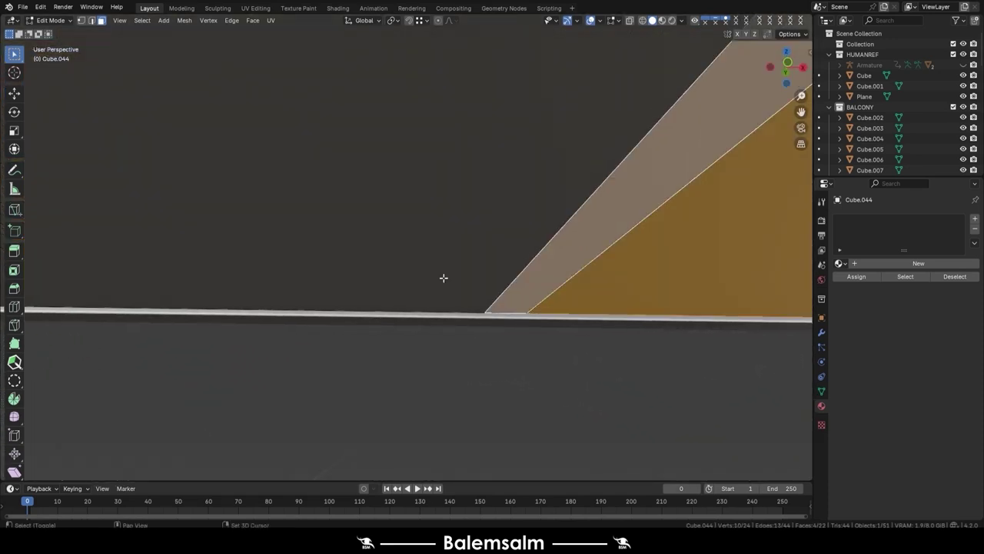
pyautogui.moveTo(444, 279)
pyautogui.mouseDown(button='middle')
pyautogui.moveTo(483, 282)
pyautogui.moveTo(417, 291)
pyautogui.mouseUp(button='middle')
pyautogui.press('g')
pyautogui.press('z')
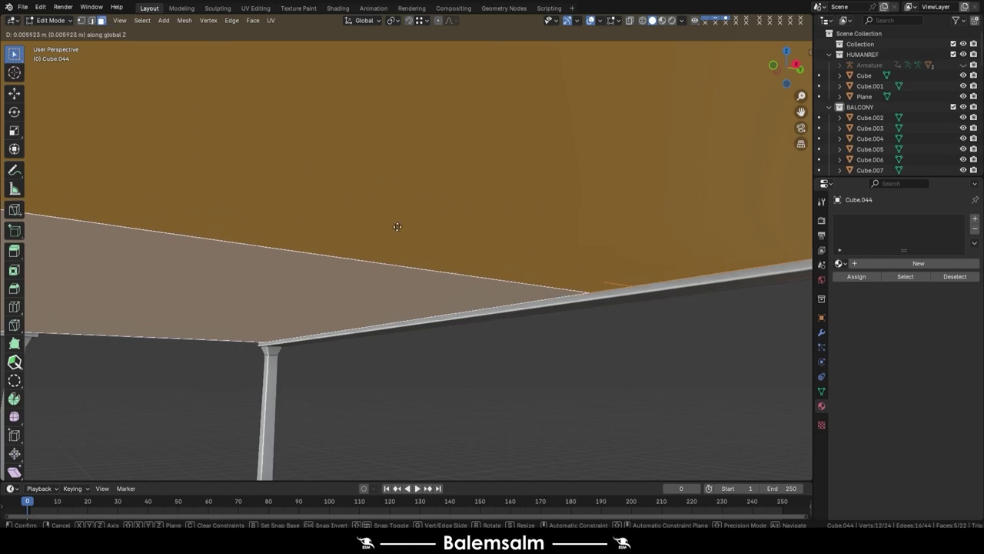
pyautogui.click(414, 305)
# Fine-tune the underside faces along Z once more and leave Edit Mode
pyautogui.moveTo(414, 305)
pyautogui.mouseDown(button='middle')
pyautogui.moveTo(582, 290)
pyautogui.moveTo(615, 300)
pyautogui.moveTo(572, 321)
pyautogui.moveTo(525, 369)
pyautogui.moveTo(512, 364)
pyautogui.mouseUp(button='middle')
pyautogui.press('g')
pyautogui.press('z')
pyautogui.click(599, 314)
pyautogui.press('Tab')
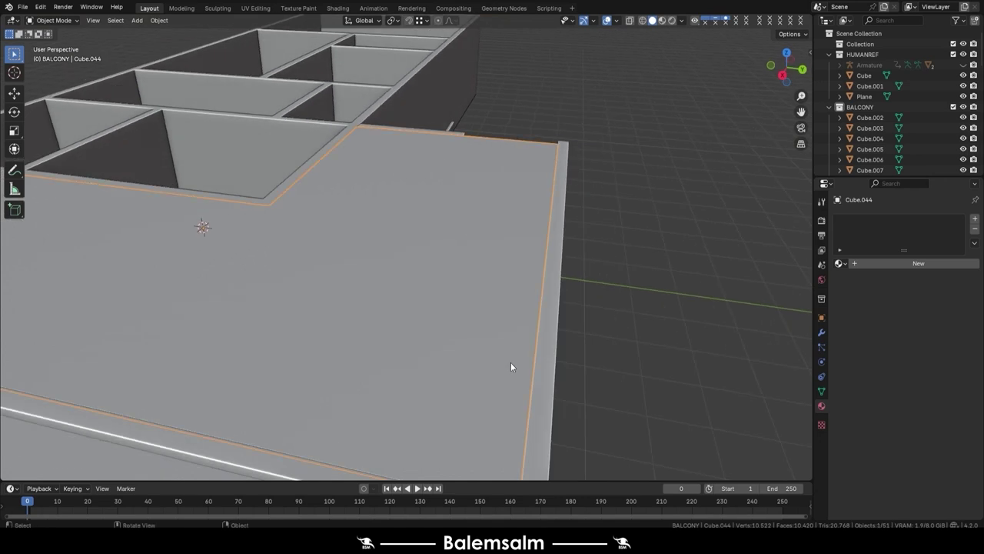
# Show Face Orientation and recalculate all house-box normals to point outward
pyautogui.click(617, 20)
pyautogui.click(576, 211)
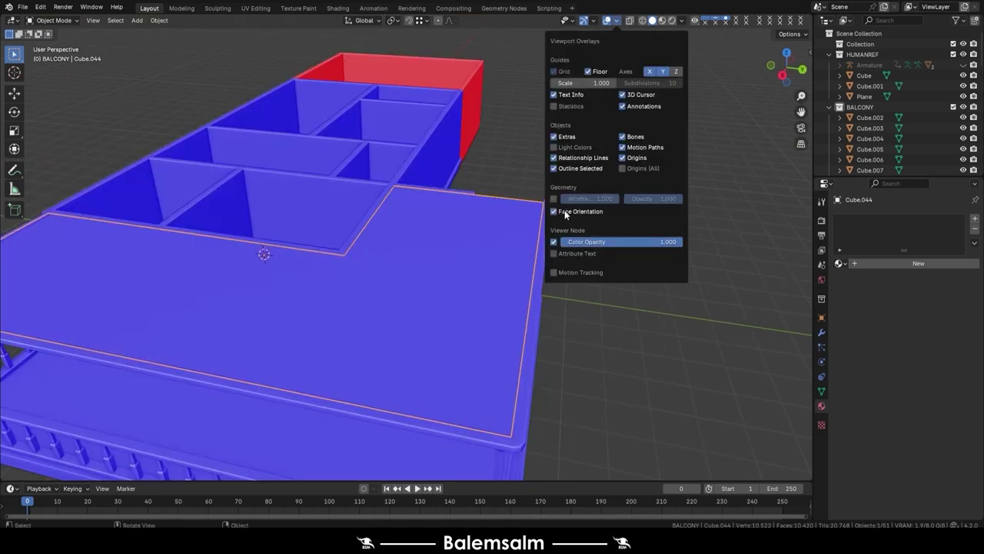
pyautogui.click(454, 85)
pyautogui.press('Tab')
pyautogui.press('a')
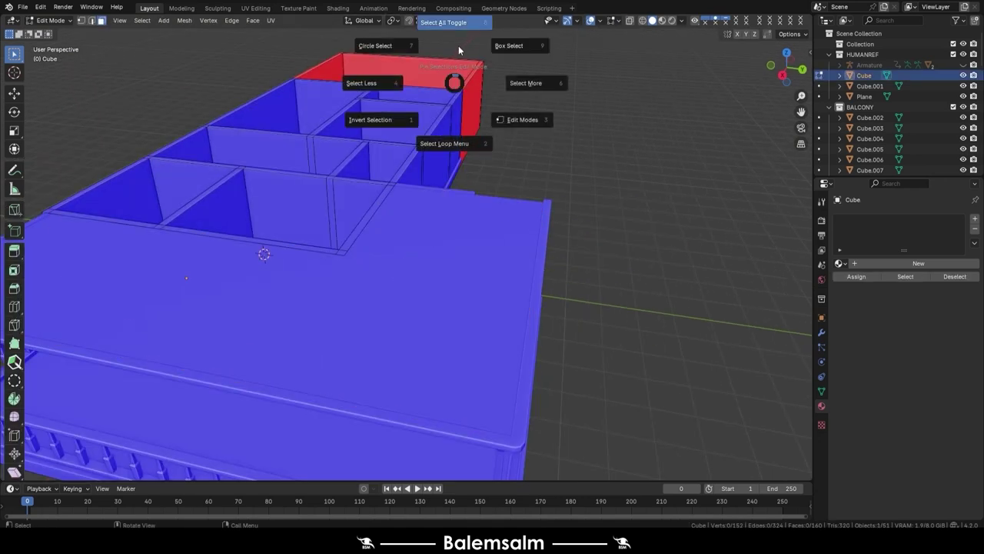
pyautogui.click(505, 205)
pyautogui.hotkey('shift', 'n')
pyautogui.press('Tab')
# Check under the balcony, then turn Face Orientation colouring off
pyautogui.click(627, 230)
pyautogui.moveTo(627, 230)
pyautogui.mouseDown(button='middle')
pyautogui.moveTo(606, 281)
pyautogui.moveTo(549, 325)
pyautogui.moveTo(690, 295)
pyautogui.moveTo(206, 356)
pyautogui.mouseUp(button='middle')
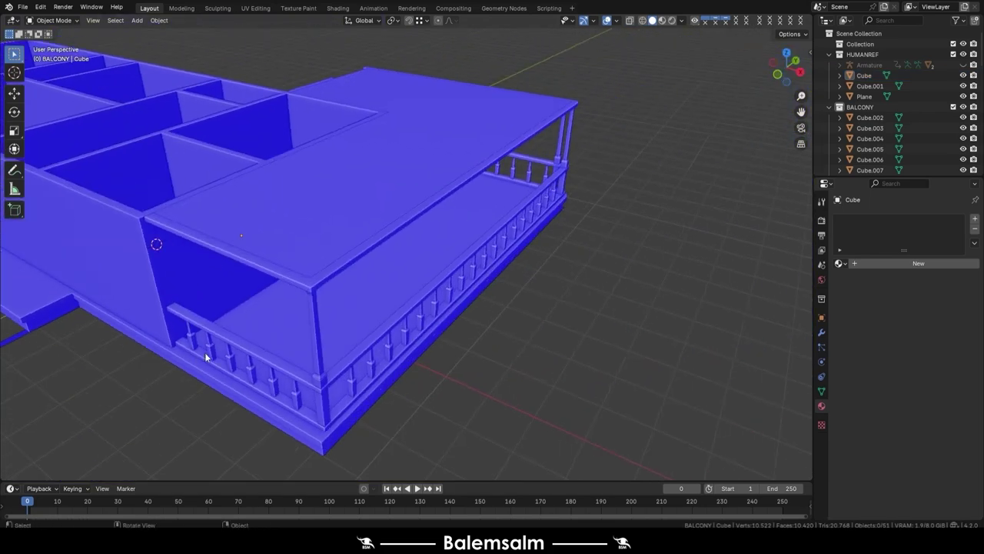
pyautogui.click(611, 21)
pyautogui.click(563, 215)
pyautogui.moveTo(564, 219)
pyautogui.mouseDown(button='middle')
pyautogui.moveTo(383, 188)
pyautogui.moveTo(403, 142)
pyautogui.moveTo(323, 273)
pyautogui.mouseUp(button='middle')
# Add a cube, shift it 8 m along Y, and raise it about 2.4 m
pyautogui.hotkey('shift', 'a')
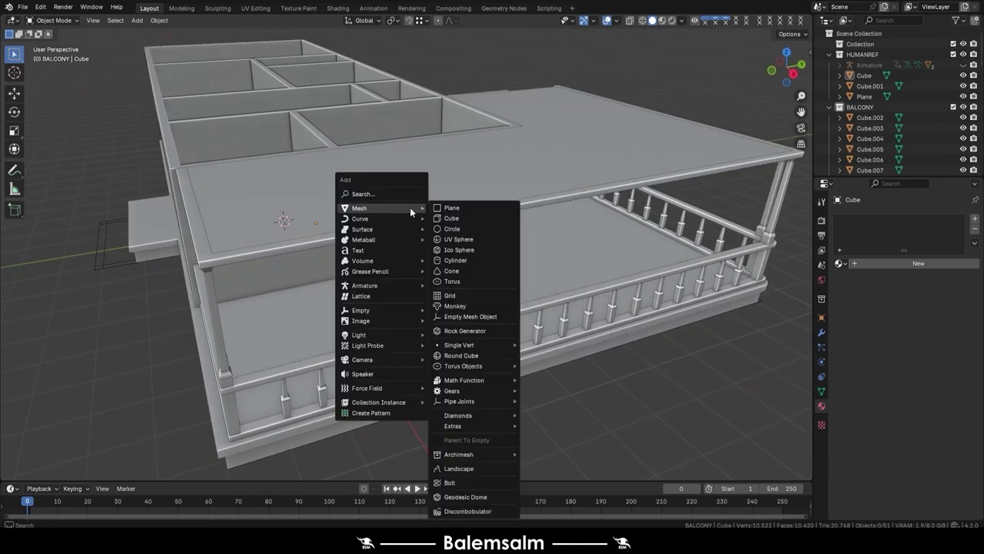
pyautogui.click(453, 220)
pyautogui.moveTo(373, 234); pyautogui.dragTo(488, 191, button='middle')
pyautogui.scroll(2, 488, 191)
pyautogui.press('g')
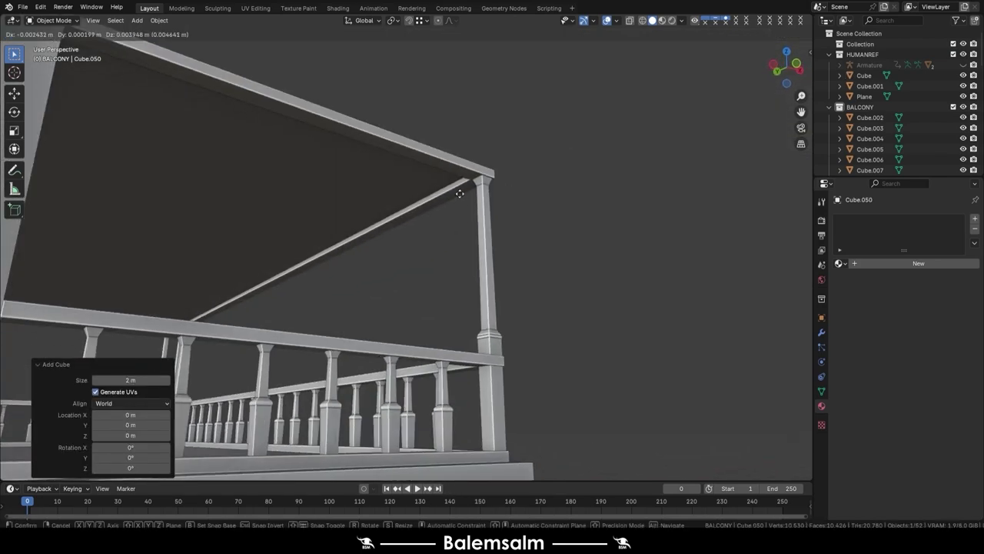
pyautogui.press('y')
pyautogui.press('8')
pyautogui.press('Return')
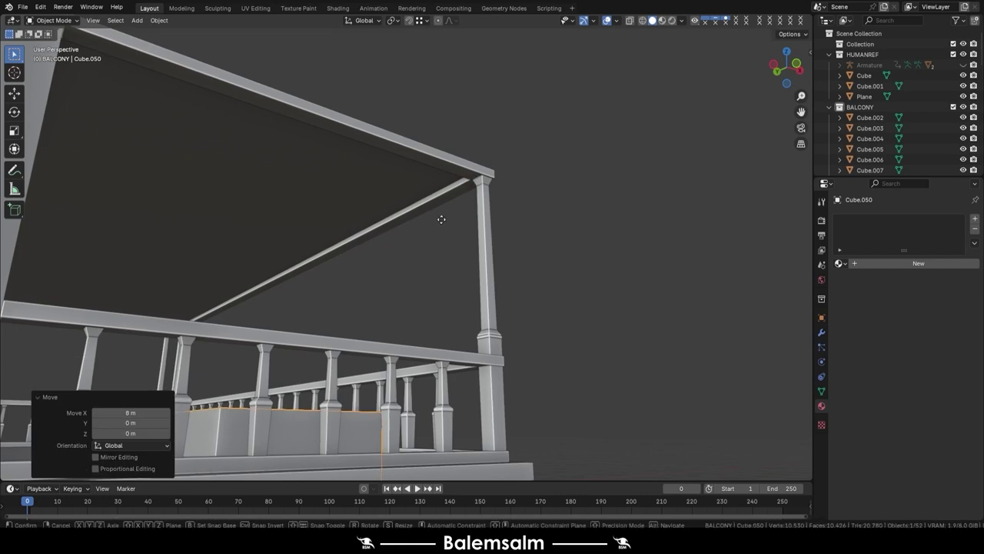
pyautogui.press('g')
pyautogui.press('z')
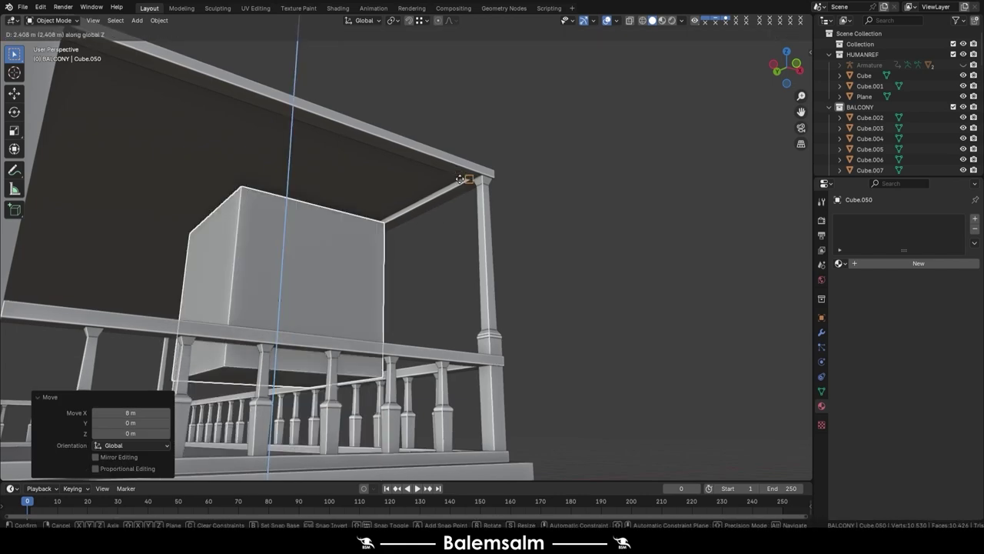
pyautogui.click(461, 173)
# Fine-tune the cube's height so it sits just under the balcony roof
pyautogui.scroll(4, 446, 171)
pyautogui.moveTo(435, 167); pyautogui.dragTo(444, 175, button='middle')
pyautogui.press('g')
pyautogui.press('z')
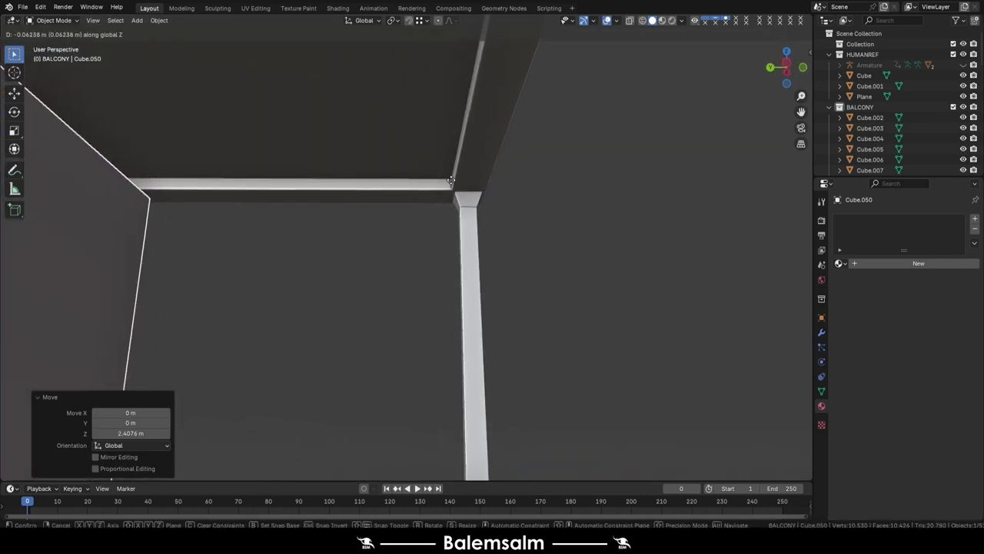
pyautogui.click(450, 182)
pyautogui.scroll(-5, 450, 182)
pyautogui.moveTo(338, 225)
pyautogui.mouseDown(button='middle')
pyautogui.moveTo(346, 254)
pyautogui.moveTo(442, 198)
pyautogui.moveTo(390, 270)
pyautogui.moveTo(413, 308)
pyautogui.mouseUp(button='middle')
# In Edit Mode, raise the cube's bottom face near the ceiling to form a thin slab
pyautogui.press('Tab')
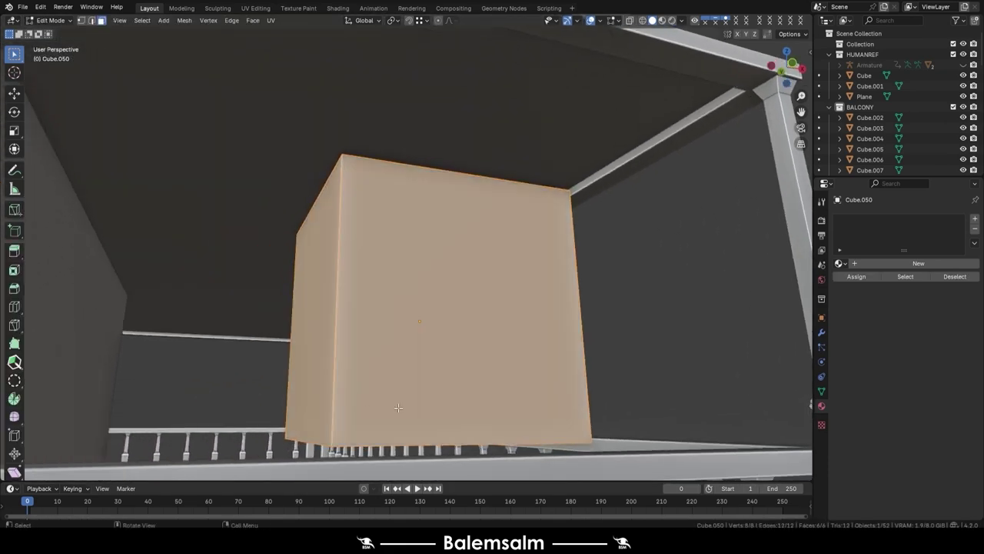
pyautogui.hotkey('alt', 'a')
pyautogui.click(432, 431)
pyautogui.press('g')
pyautogui.press('z')
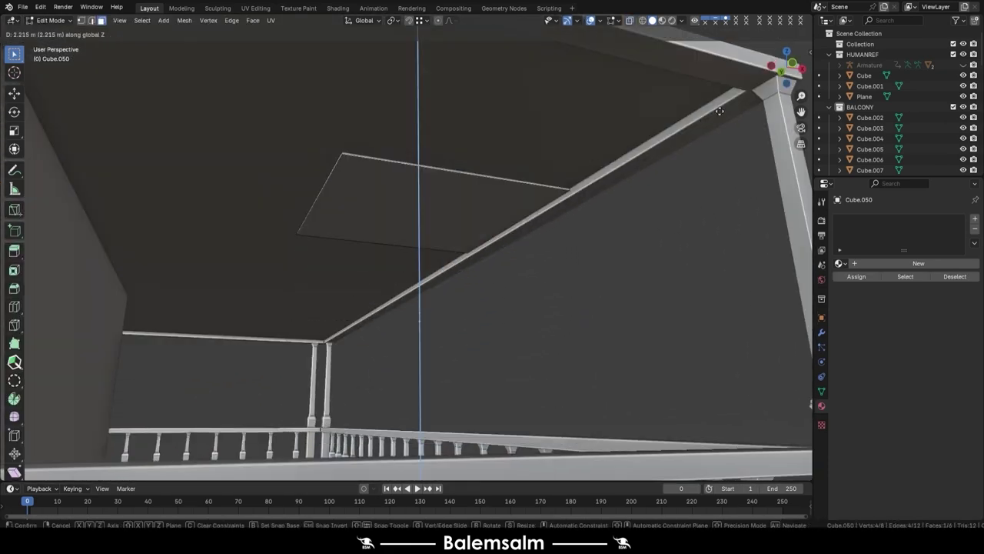
pyautogui.click(747, 95)
pyautogui.press('g')
pyautogui.press('z')
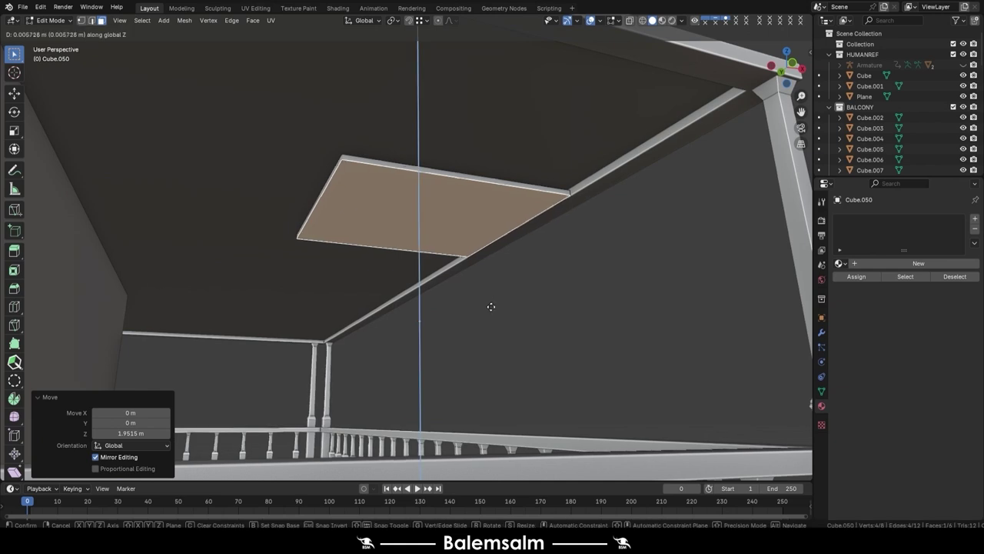
pyautogui.click(442, 209)
pyautogui.press('g')
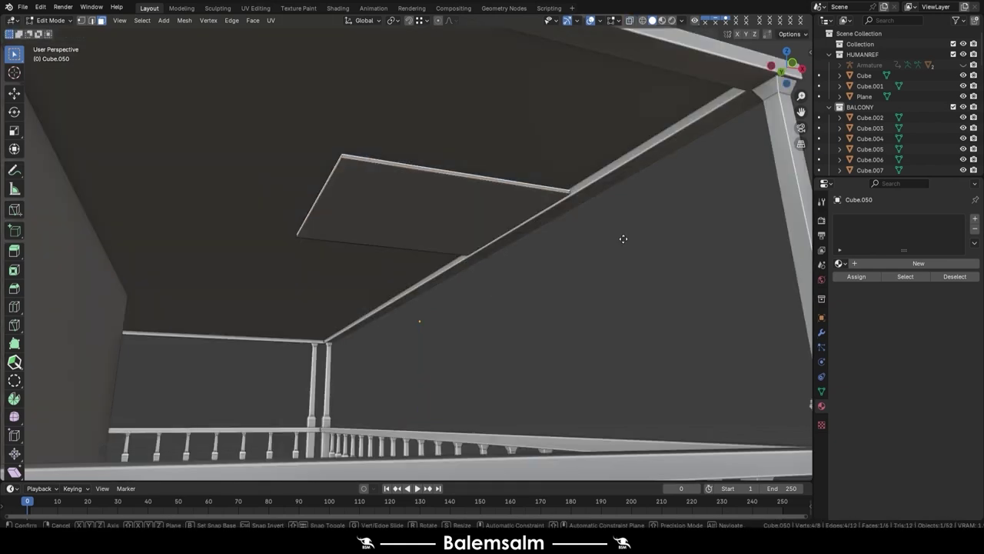
pyautogui.press('z')
pyautogui.click(619, 199)
# Scale the whole slab along Y into a narrow plank
pyautogui.press('a')
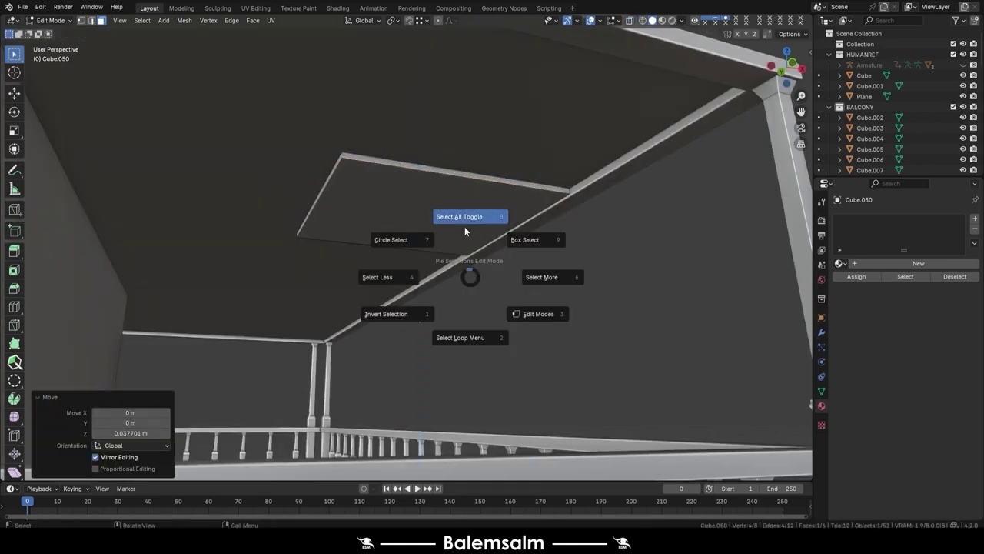
pyautogui.click(451, 228)
pyautogui.press('s')
pyautogui.press('y')
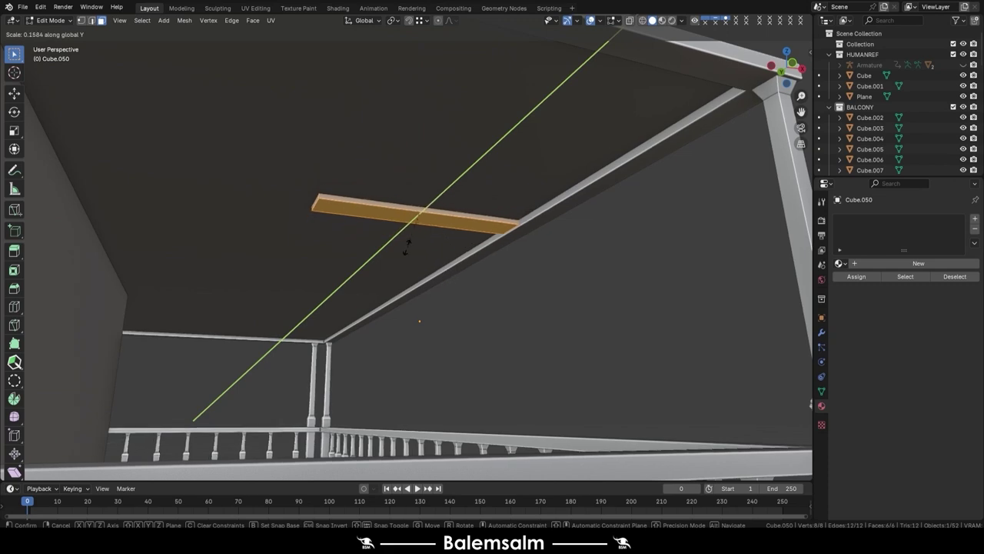
pyautogui.click(399, 235)
# Shift the plank -1.9924 m along X to sit between the roof beams
pyautogui.hotkey('alt', 'a')
pyautogui.moveTo(290, 203)
pyautogui.mouseDown(button='middle')
pyautogui.moveTo(368, 284)
pyautogui.moveTo(315, 248)
pyautogui.mouseUp(button='middle')
pyautogui.press('g')
pyautogui.press('z')
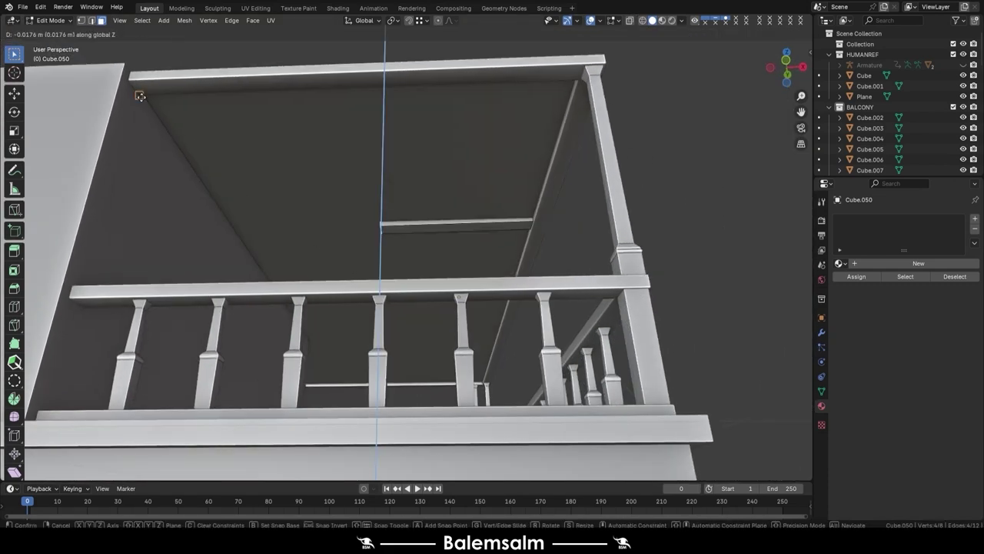
pyautogui.press('y')
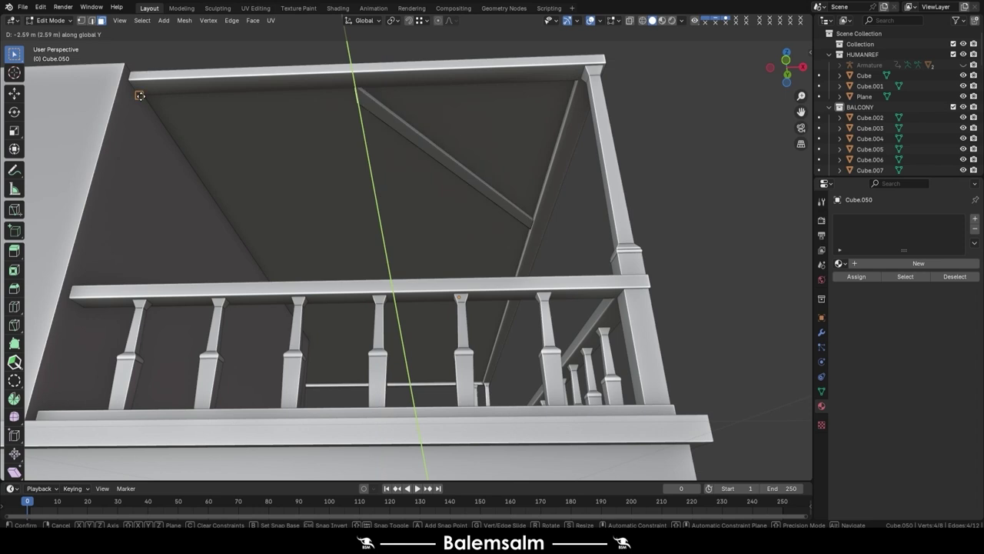
pyautogui.press('x')
pyautogui.click(141, 96)
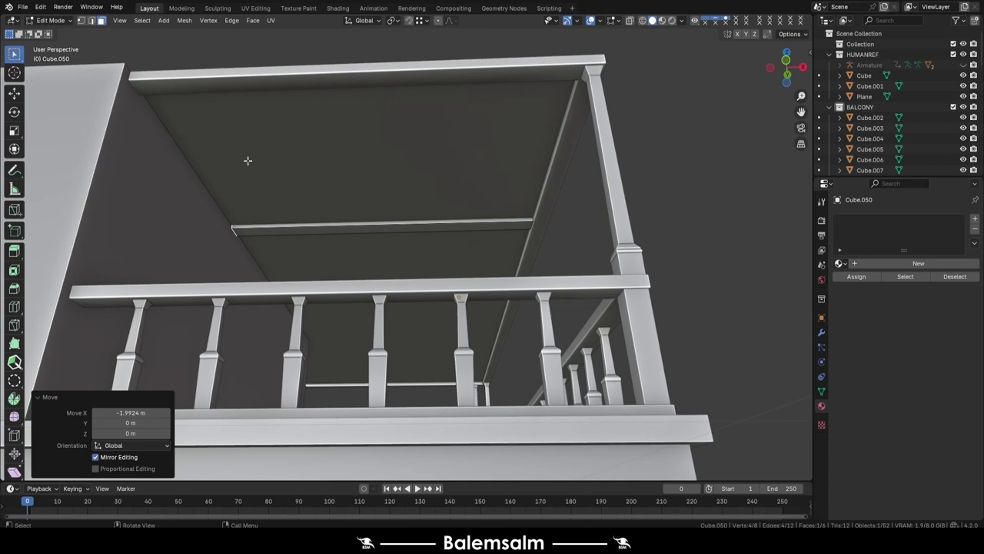
pyautogui.moveTo(248, 160)
pyautogui.mouseDown(button='middle')
pyautogui.moveTo(500, 257)
pyautogui.moveTo(565, 166)
pyautogui.mouseUp(button='middle')
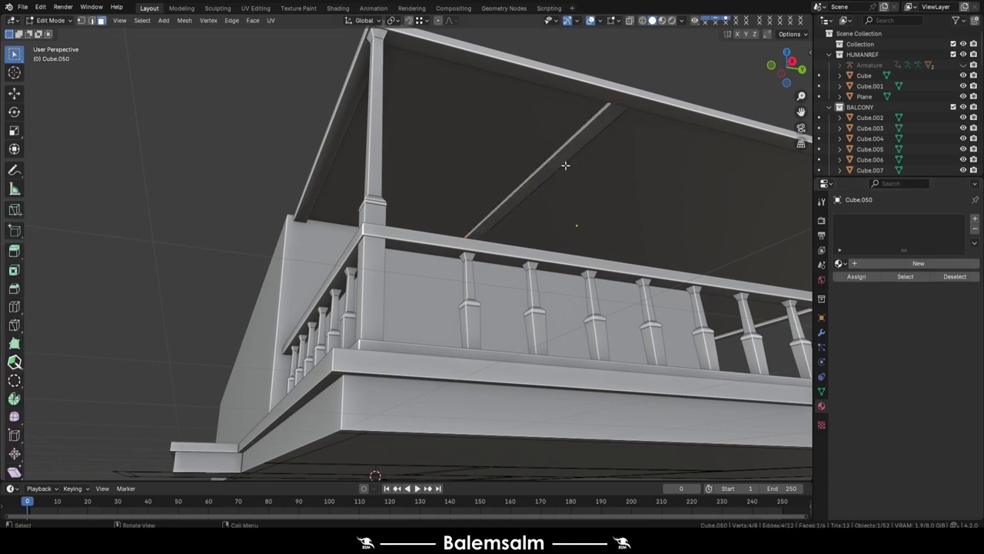
# Give the ceiling plank the balcony railing material
pyautogui.press('l')
pyautogui.press('Tab')
pyautogui.click(873, 263)
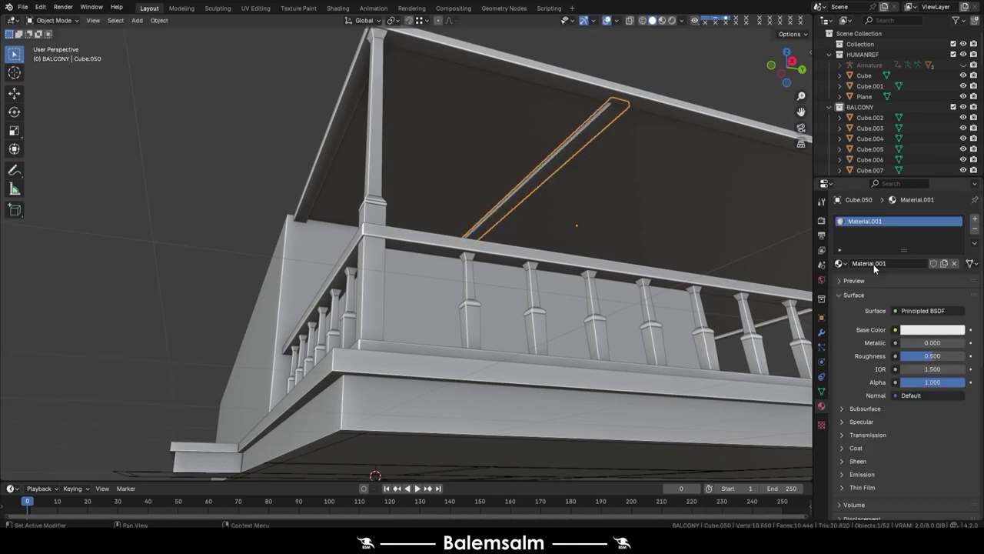
pyautogui.click(838, 263)
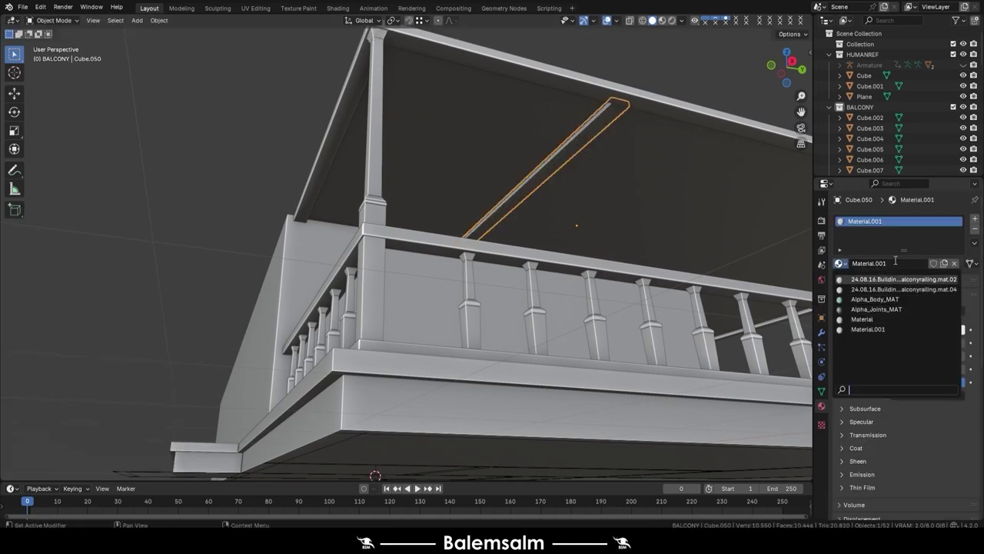
pyautogui.click(884, 279)
# Select the top handrail among the railing pieces and assign it the balcony railing material
pyautogui.click(474, 280)
pyautogui.moveTo(472, 281)
pyautogui.mouseDown(button='middle')
pyautogui.moveTo(504, 314)
pyautogui.moveTo(460, 305)
pyautogui.mouseUp(button='middle')
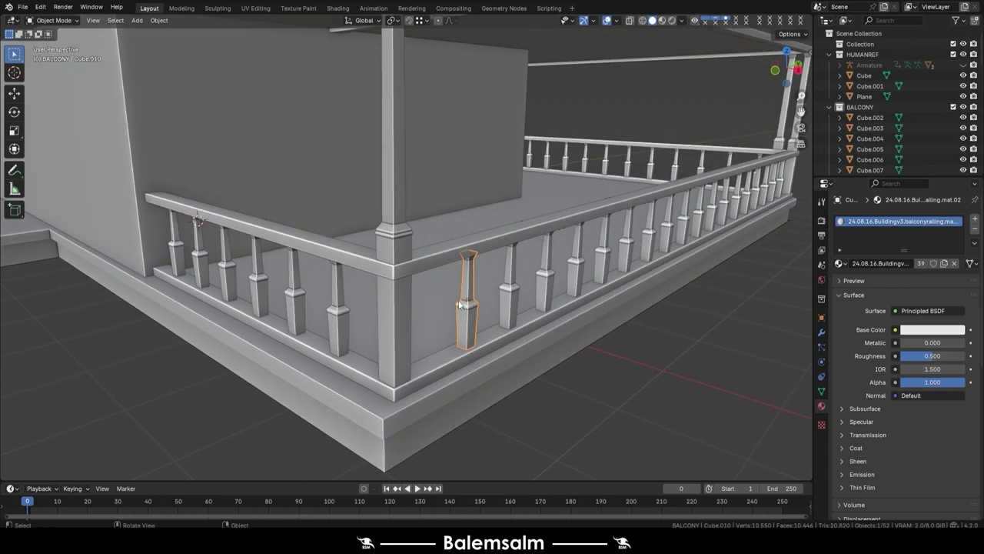
pyautogui.rightClick(555, 204)
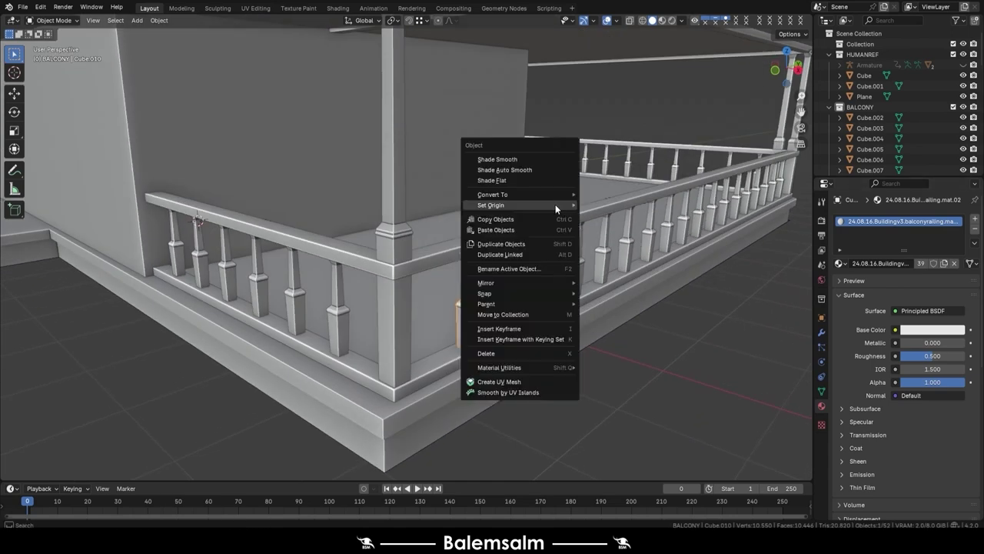
pyautogui.rightClick(544, 305)
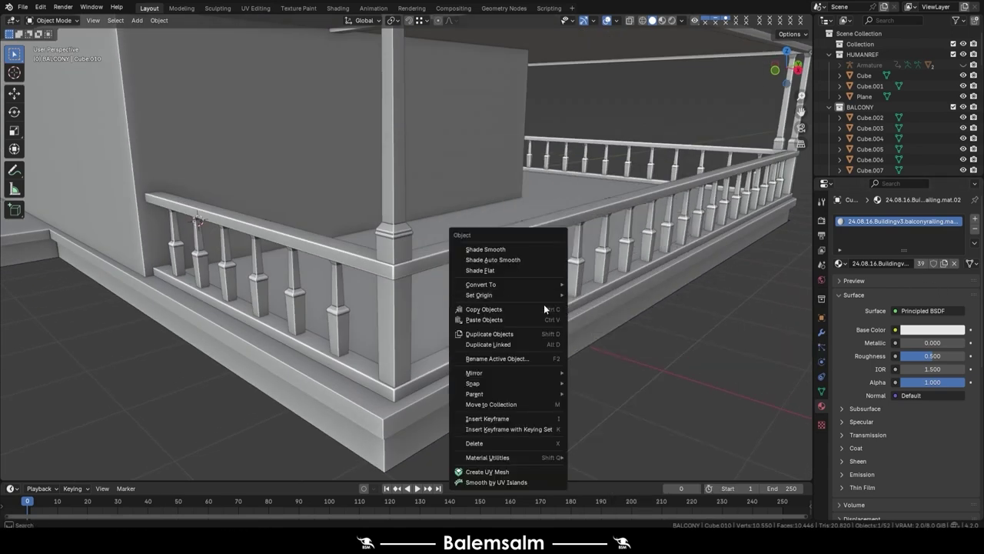
pyautogui.click(466, 304)
pyautogui.click(115, 20)
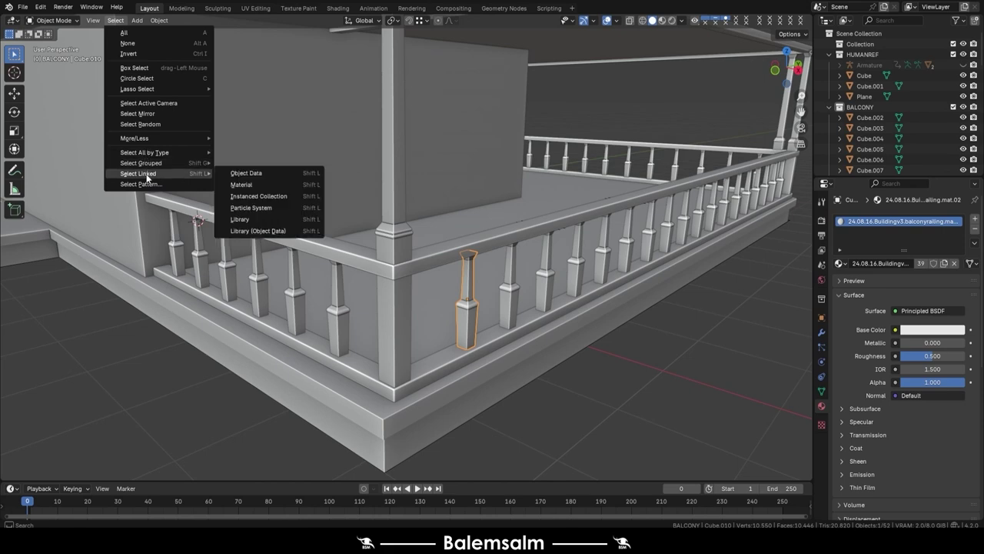
pyautogui.click(243, 185)
pyautogui.click(444, 256)
pyautogui.click(435, 349)
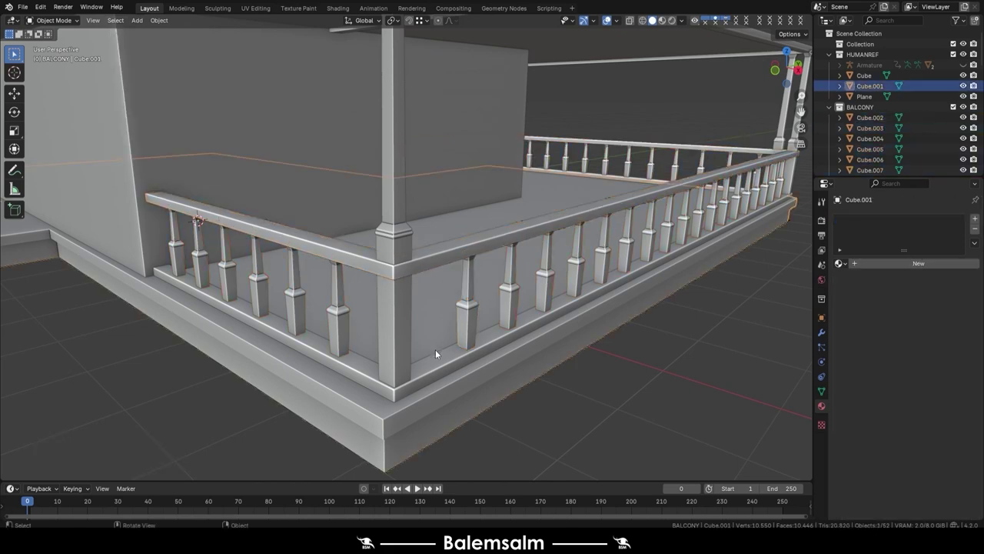
pyautogui.click(433, 255)
pyautogui.click(433, 252)
pyautogui.click(839, 263)
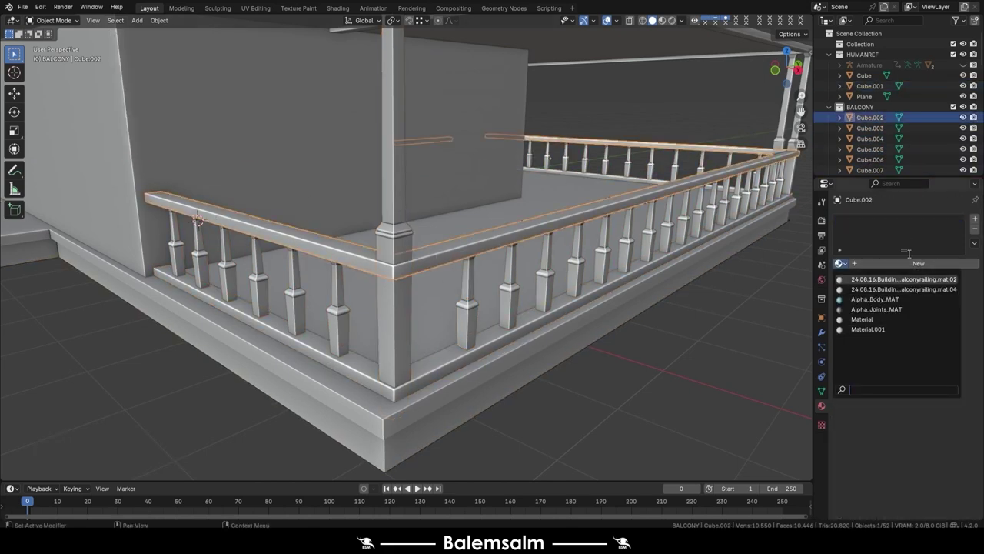
pyautogui.click(904, 279)
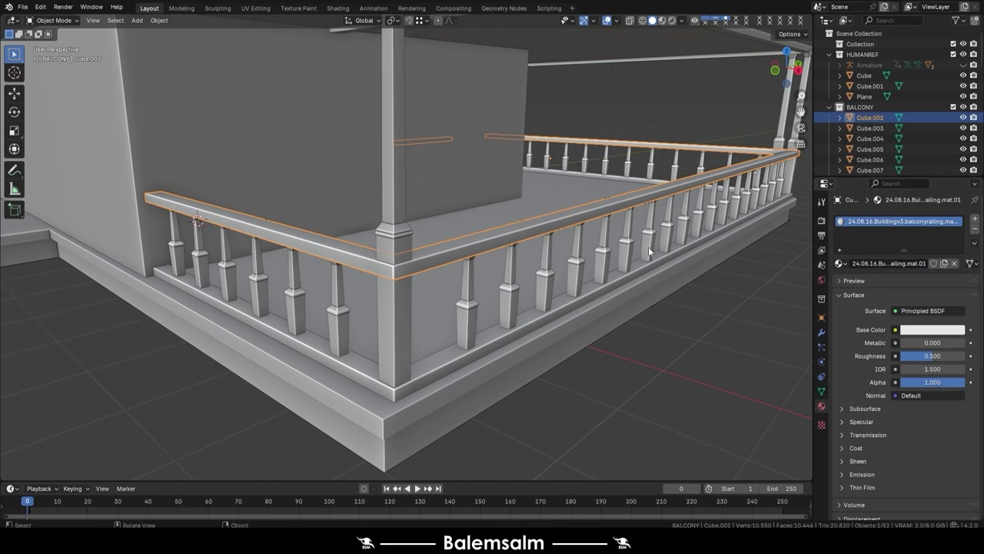
# Smart UV Project the whole handrail mesh
pyautogui.press('Tab')
pyautogui.press('u')
pyautogui.click(492, 326)
pyautogui.click(492, 325)
# Pack the handrail's UV islands in the UV Editing workspace
pyautogui.click(259, 8)
pyautogui.press('q')
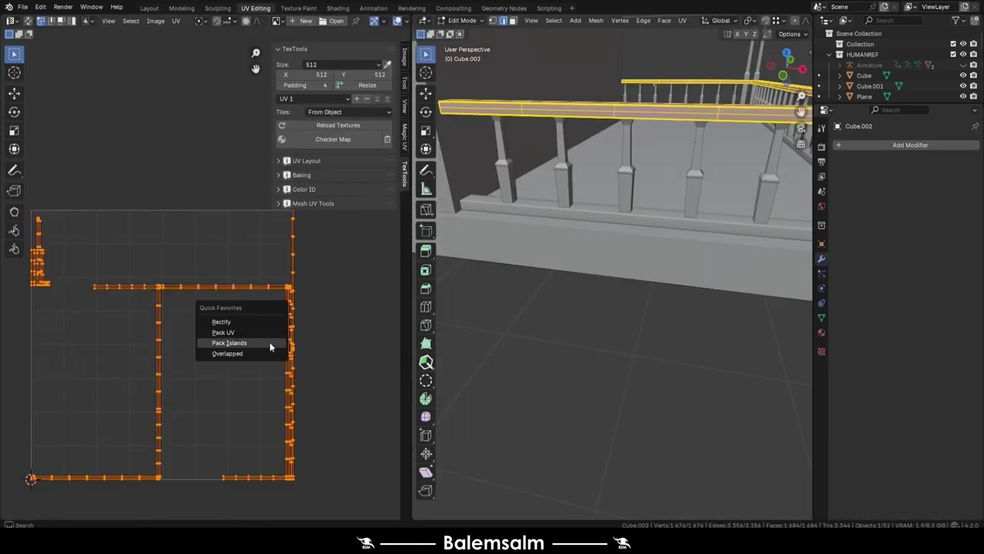
pyautogui.click(269, 341)
pyautogui.hotkey('alt', 'q')
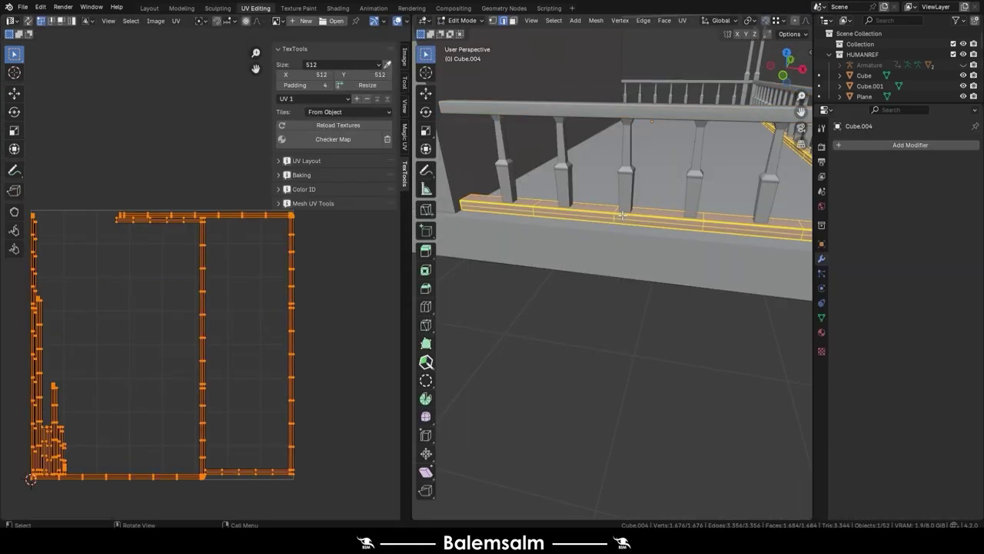
pyautogui.hotkey('alt', 'q')
pyautogui.press('Tab')
# Link the railing material from the top rail to the lower rail with Ctrl+L
pyautogui.moveTo(615, 123); pyautogui.dragTo(495, 271, button='middle')
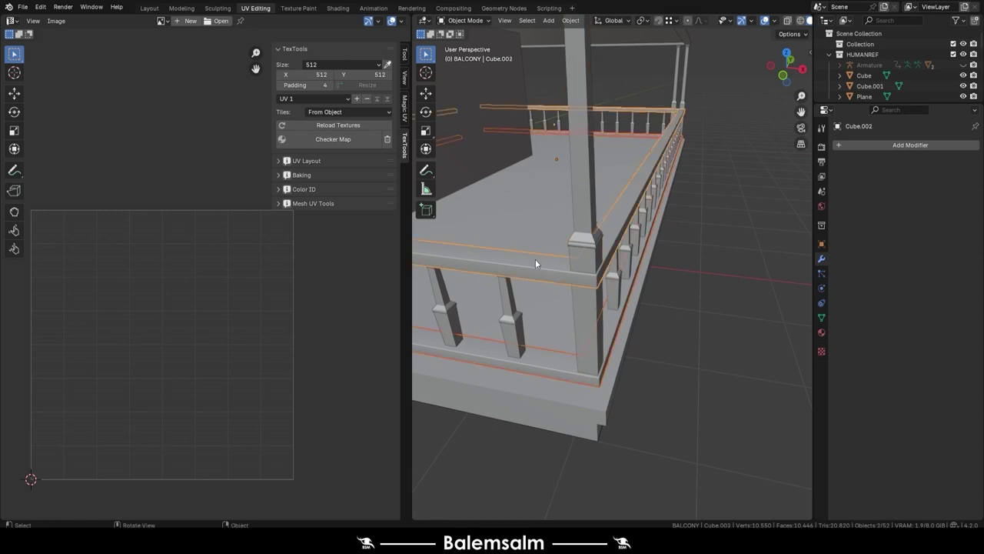
pyautogui.hotkey('ctrl', 'l')
pyautogui.click(501, 282)
pyautogui.click(149, 8)
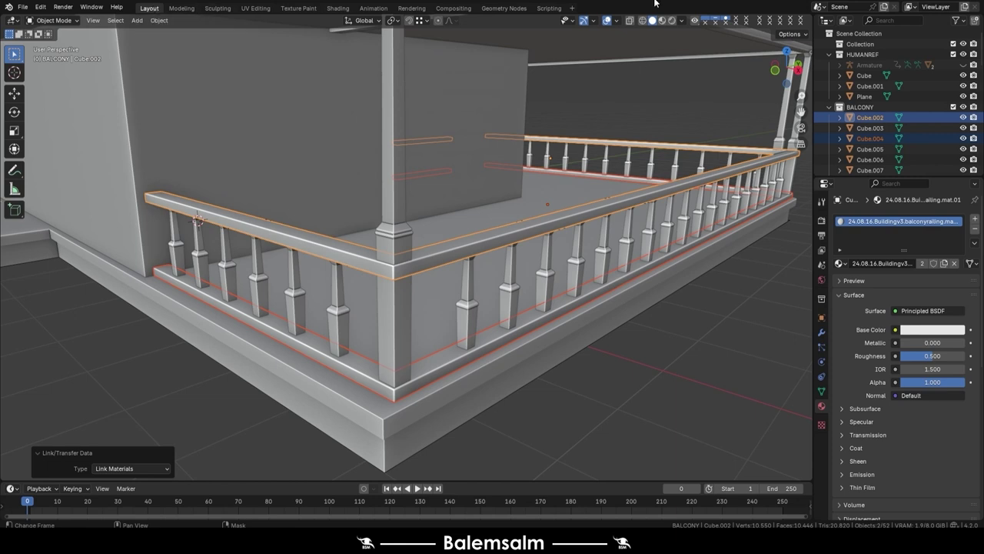
# Check the railing pieces' materials, then select a roof beam
pyautogui.click(387, 188)
pyautogui.click(536, 229)
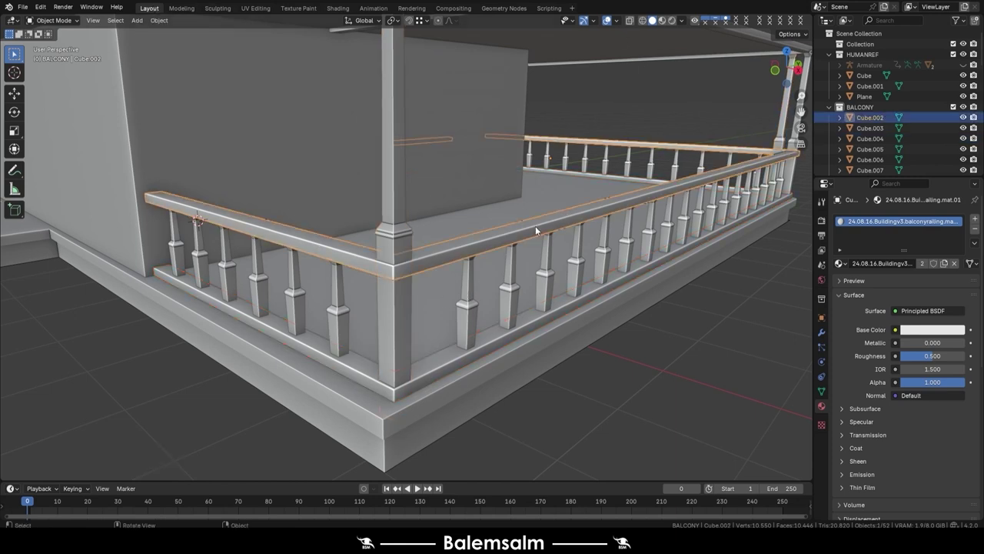
pyautogui.click(840, 264)
pyautogui.click(601, 47)
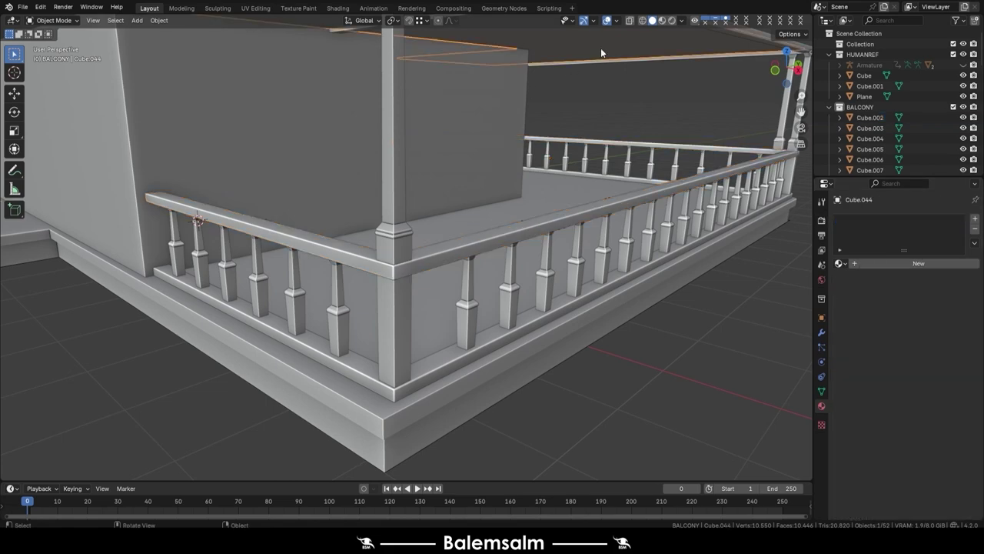
pyautogui.click(531, 346)
pyautogui.click(466, 273)
pyautogui.click(458, 331)
pyautogui.click(446, 258)
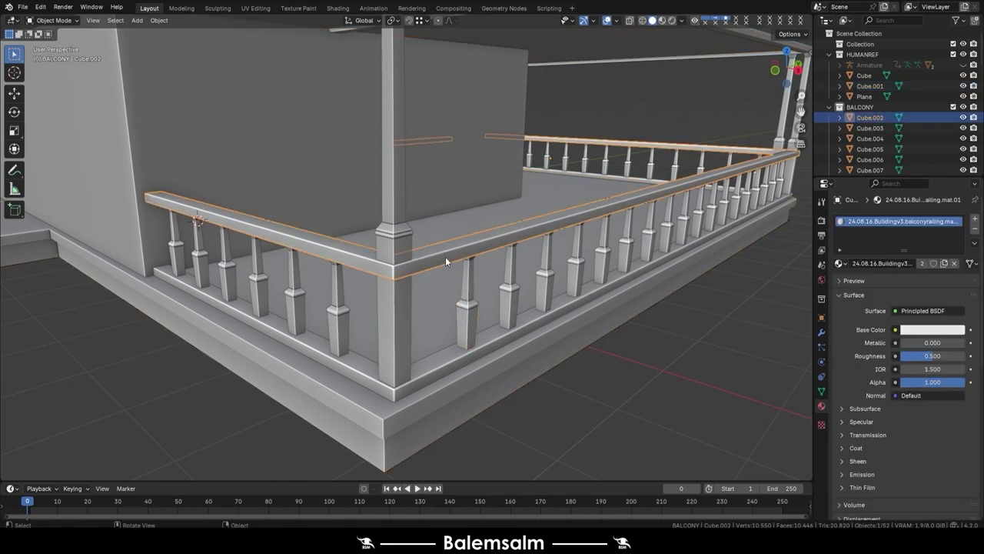
pyautogui.click(549, 175)
pyautogui.moveTo(549, 176); pyautogui.dragTo(619, 115, button='middle')
pyautogui.click(619, 116)
# Smart UV unwrap the roof beam mesh
pyautogui.press('Tab')
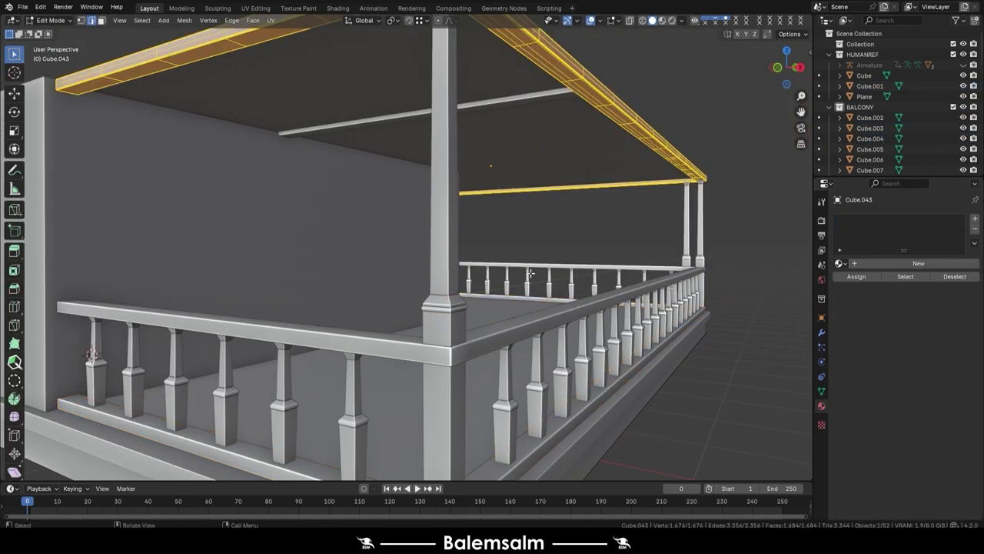
pyautogui.press('u')
pyautogui.click(529, 268)
pyautogui.click(505, 369)
pyautogui.click(255, 7)
pyautogui.press('u')
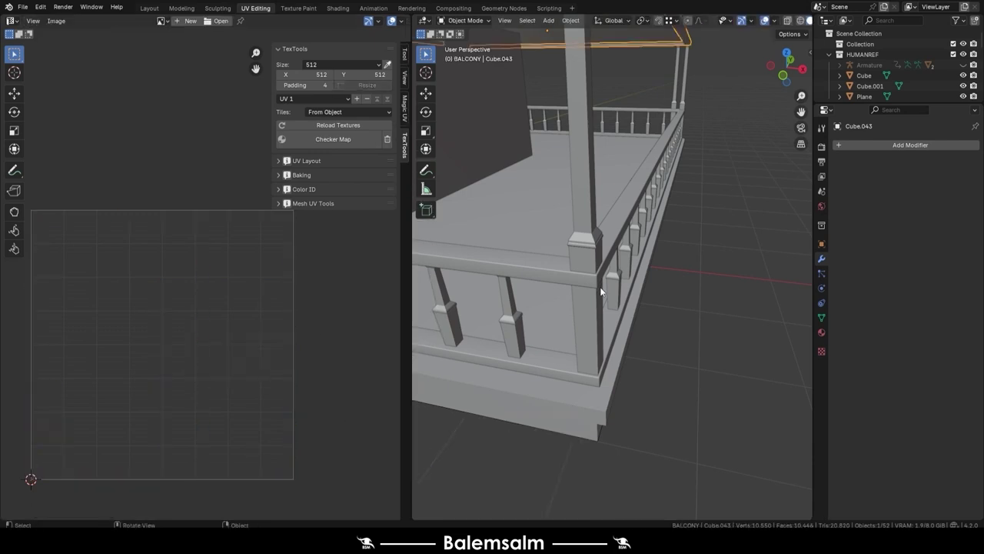
# Link the material to the front rail using Ctrl+L
pyautogui.keyDown('shift'); pyautogui.click(549, 261); pyautogui.keyUp('shift')
pyautogui.hotkey('ctrl', 'l')
pyautogui.click(550, 261)
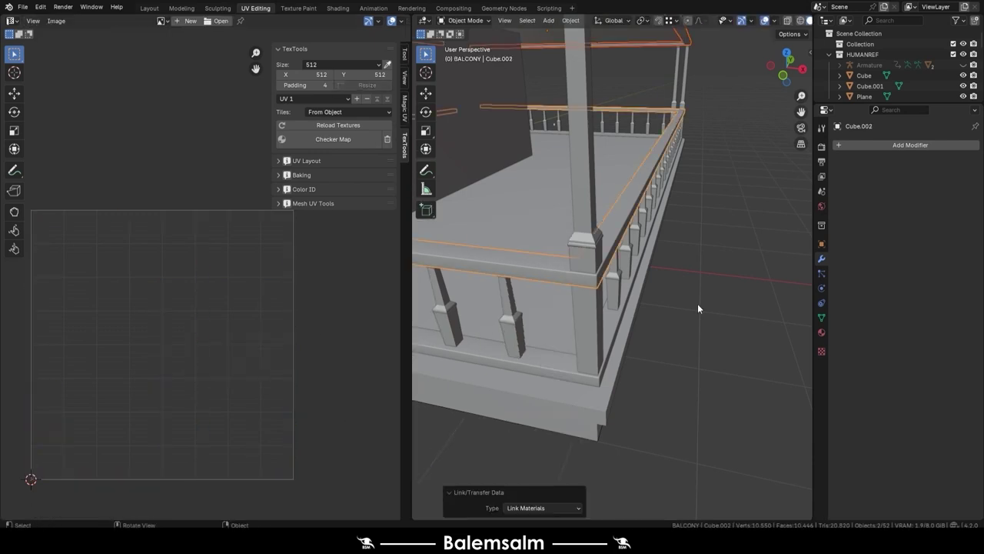
pyautogui.click(697, 304)
pyautogui.click(150, 8)
# Assign the balcony railing material to the roof beam
pyautogui.click(560, 99)
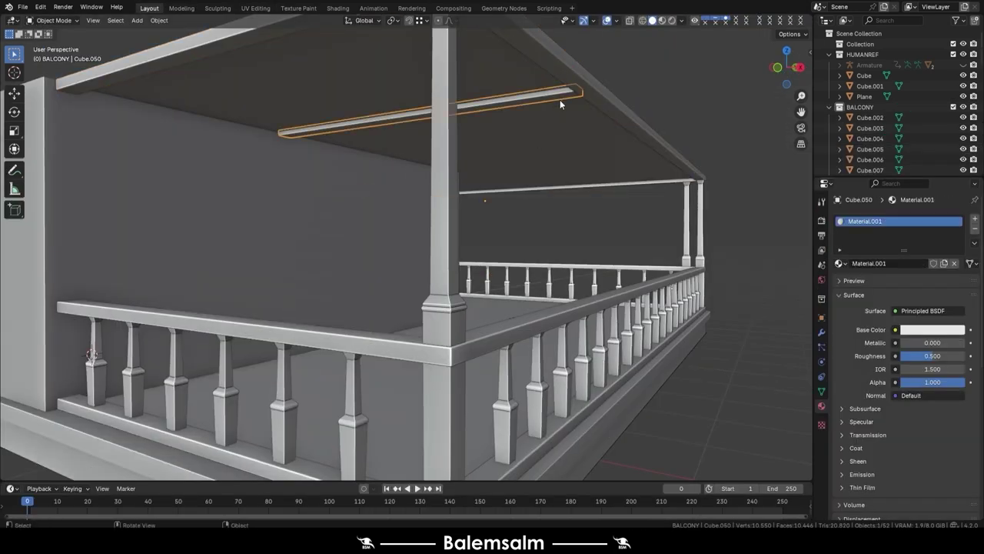
pyautogui.click(844, 264)
pyautogui.click(892, 290)
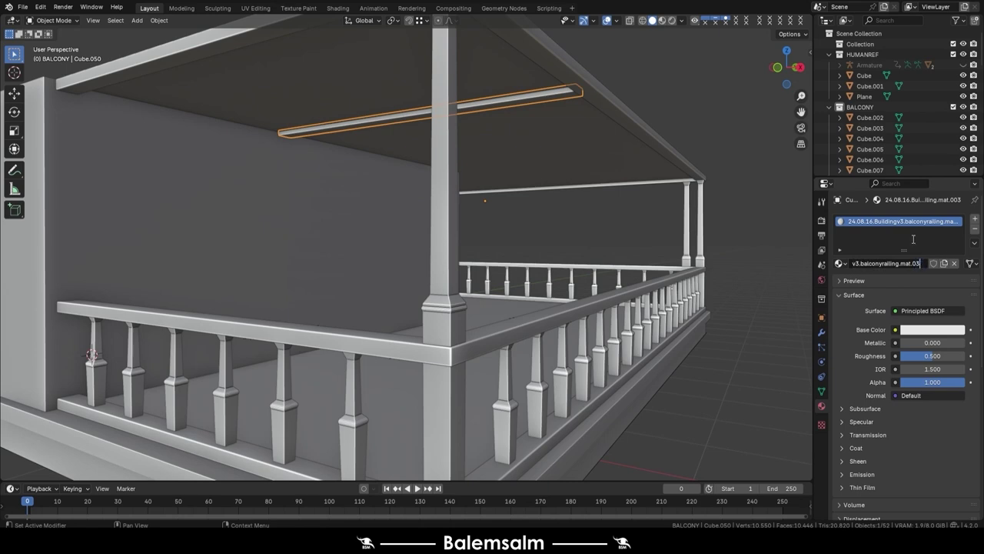
pyautogui.press('Return')
# Slide the beam along Y into its new position
pyautogui.moveTo(318, 99); pyautogui.dragTo(501, 220, button='middle')
pyautogui.press('g')
pyautogui.press('y')
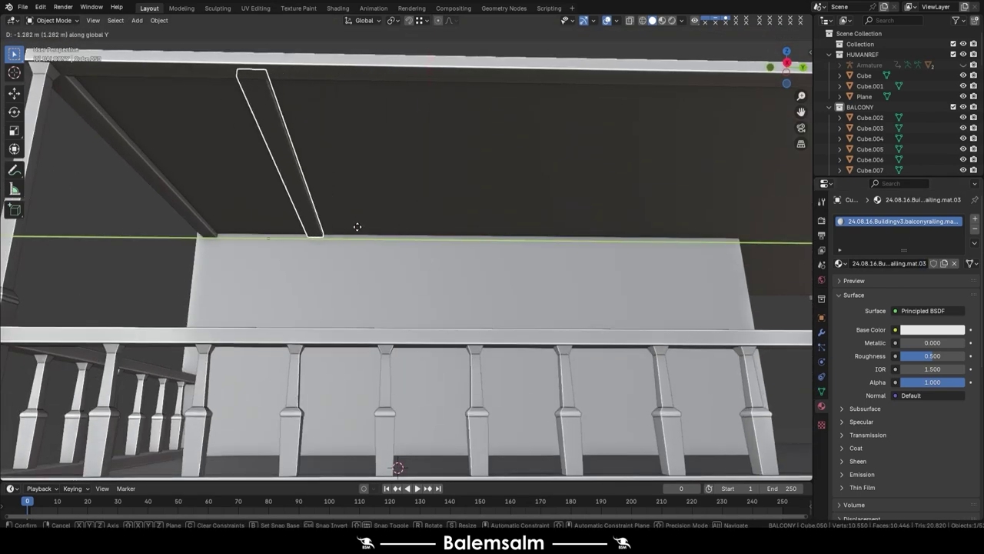
pyautogui.click(357, 227)
# Select the entire beam mesh in Edit Mode and unwrap its UVs
pyautogui.press('Tab')
pyautogui.press('a')
pyautogui.click(311, 137)
pyautogui.press('u')
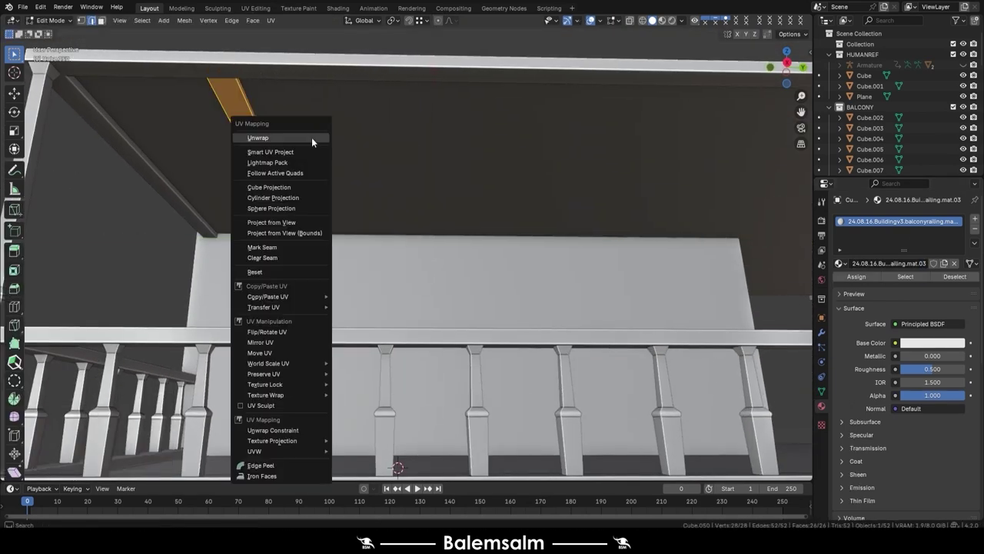
pyautogui.click(312, 136)
pyautogui.click(296, 241)
# Pack the beam's UV islands into the tile in UV Editing
pyautogui.click(257, 9)
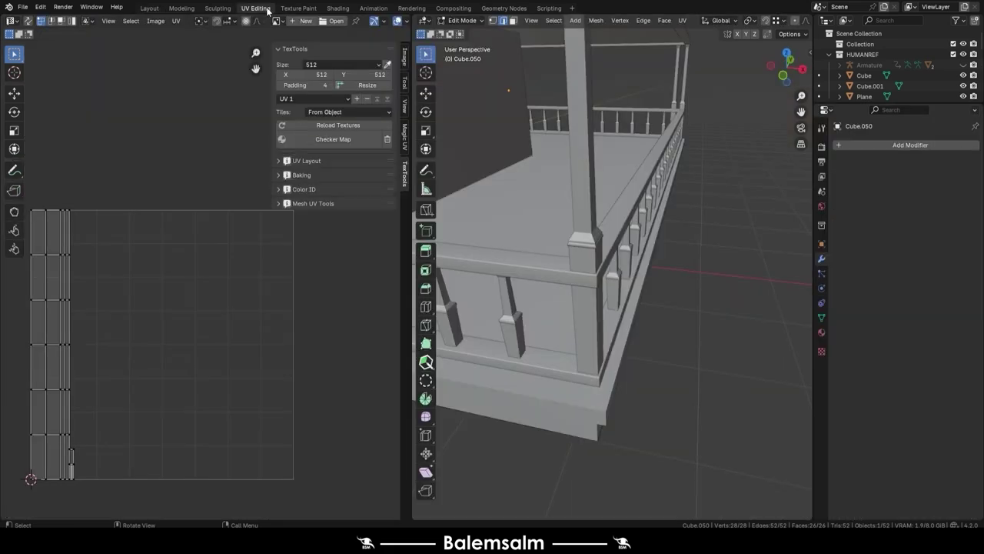
pyautogui.press('a')
pyautogui.rightClick(206, 298)
pyautogui.click(207, 298)
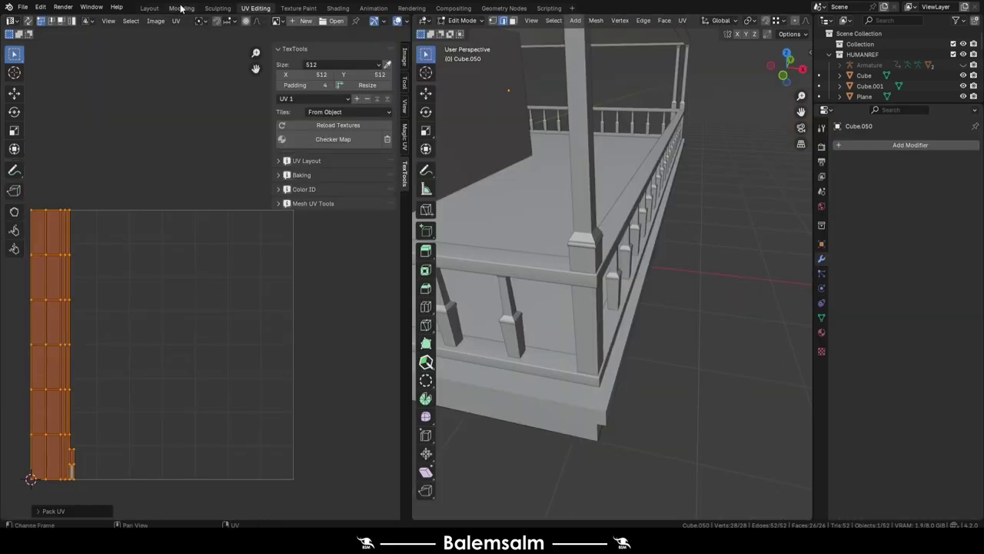
pyautogui.click(149, 8)
# Move the beam along Y, then place a duplicate farther along Y under the roof
pyautogui.press('g')
pyautogui.press('y')
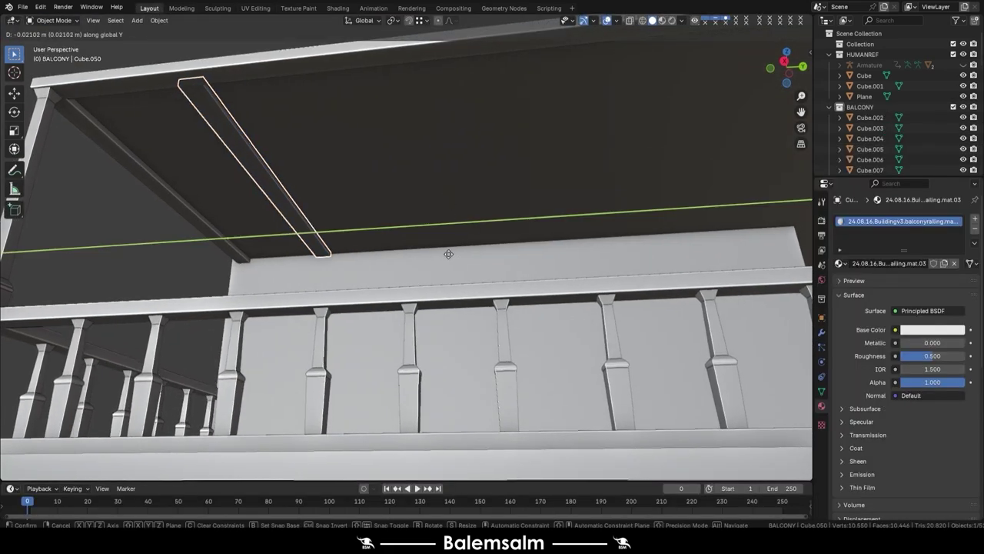
pyautogui.click(442, 254)
pyautogui.scroll(-5, 451, 226)
pyautogui.moveTo(451, 226)
pyautogui.mouseDown(button='middle')
pyautogui.moveTo(328, 250)
pyautogui.moveTo(391, 289)
pyautogui.mouseUp(button='middle')
pyautogui.hotkey('shift', 'd')
pyautogui.press('y')
pyautogui.click(329, 250)
# Rotate the copied beam 90° about Z and move it into position along X
pyautogui.press('r')
pyautogui.press('z')
pyautogui.press('9')
pyautogui.press('0')
pyautogui.press('Return')
pyautogui.press('g')
pyautogui.press('y')
pyautogui.press('x')
pyautogui.click(377, 285)
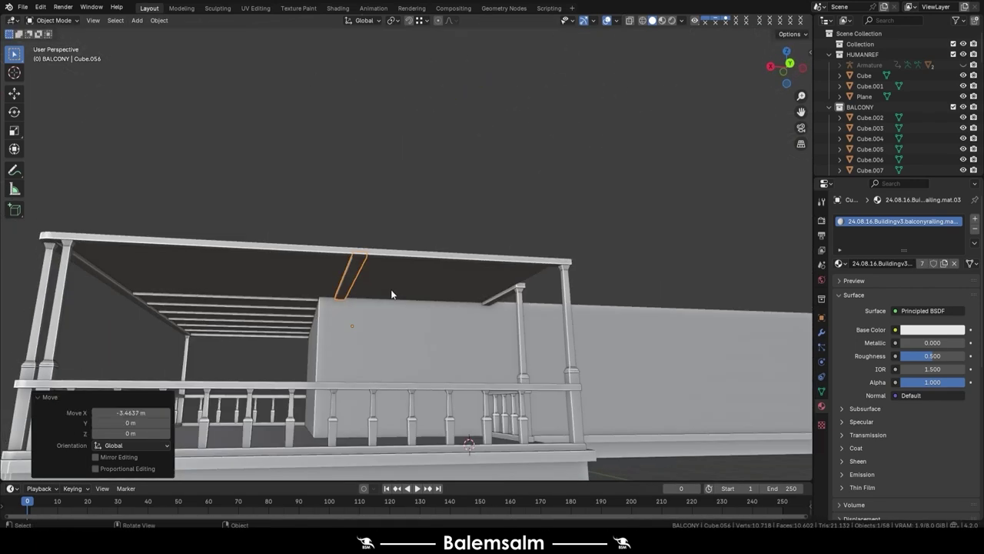
# Duplicate the beam twice more along X to form a parallel row of rafters
pyautogui.scroll(4, 391, 289)
pyautogui.hotkey('shift', 'd')
pyautogui.press('x')
pyautogui.click(393, 262)
pyautogui.hotkey('shift', 'r')
pyautogui.hotkey('shift', 'r')
pyautogui.hotkey('shift', 'd')
pyautogui.press('x')
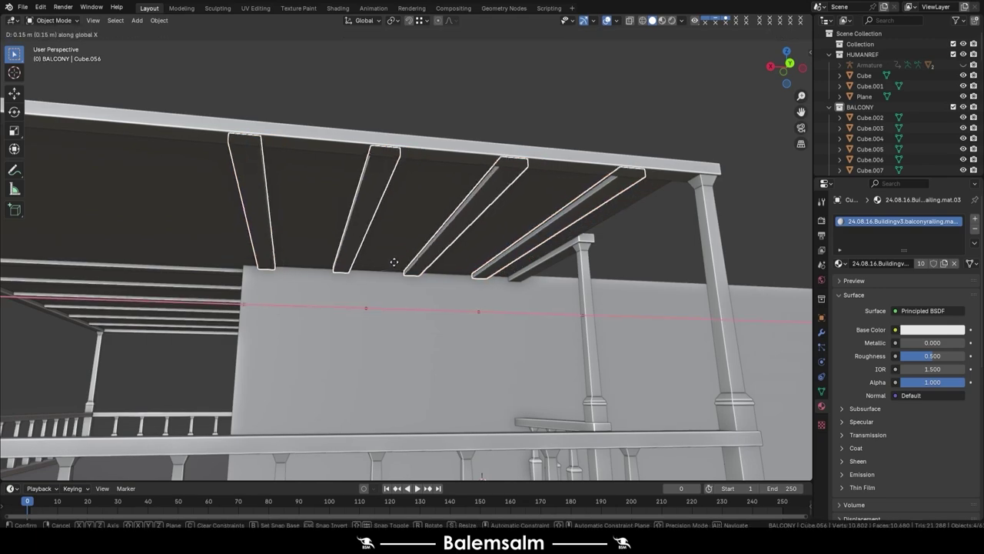
pyautogui.click(394, 262)
# Duplicate a single roof beam and slide the copy along X
pyautogui.scroll(-4, 394, 262)
pyautogui.moveTo(336, 214); pyautogui.dragTo(339, 152, button='middle')
pyautogui.click(455, 238)
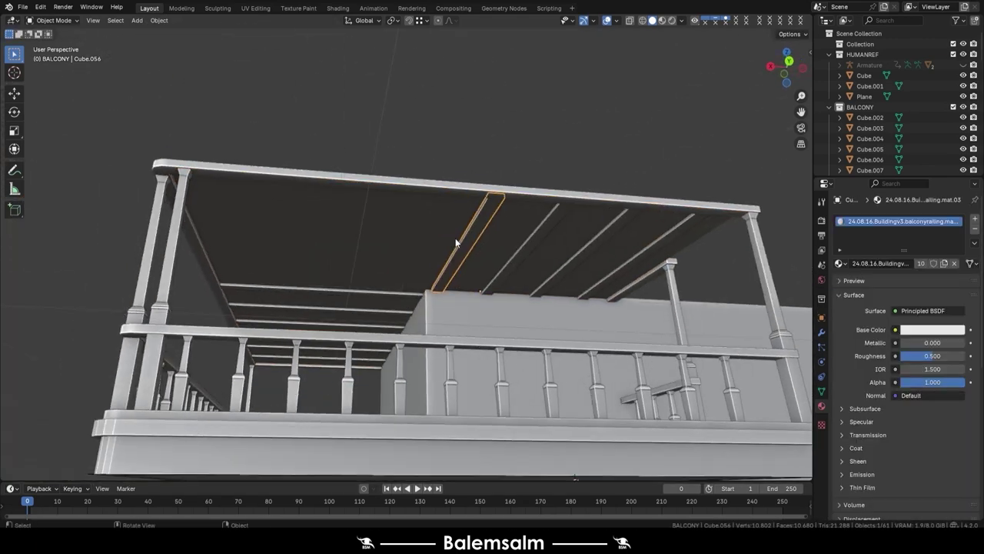
pyautogui.hotkey('shift', 'd')
pyautogui.press('x')
pyautogui.moveTo(455, 237); pyautogui.dragTo(461, 263, button='middle')
pyautogui.click(472, 260)
# In top view, rotate the copy about 45° and move it to lie diagonally
pyautogui.press('KP_7')
pyautogui.press('r')
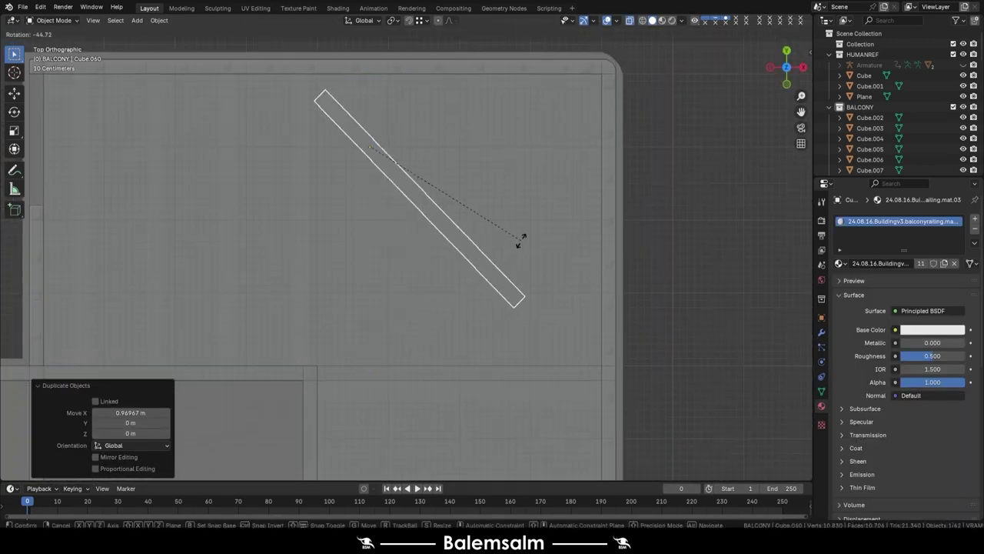
pyautogui.click(520, 240)
pyautogui.press('g')
pyautogui.click(485, 345)
pyautogui.moveTo(485, 345); pyautogui.dragTo(403, 157, button='middle')
pyautogui.scroll(2, 601, 381)
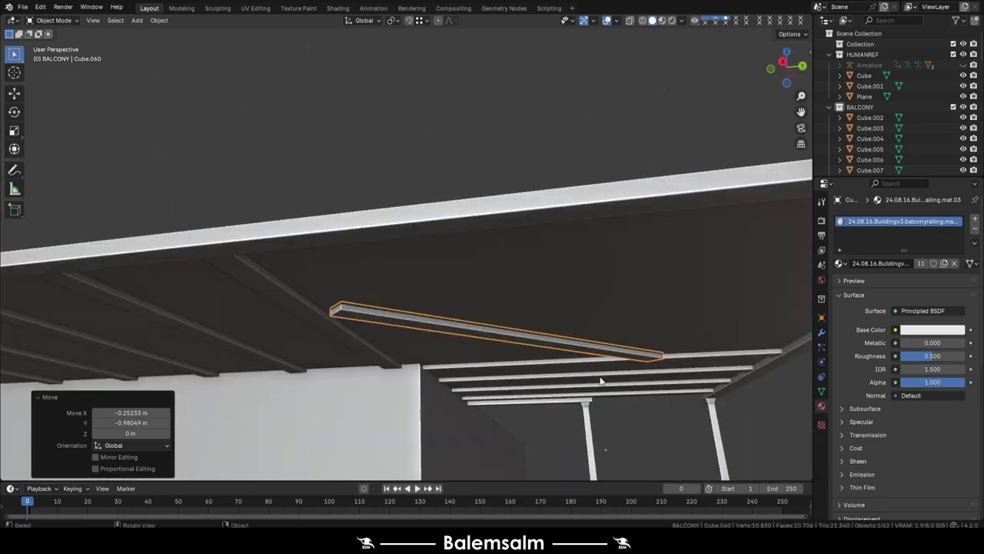
pyautogui.moveTo(600, 382)
pyautogui.mouseDown(button='middle')
pyautogui.moveTo(472, 328)
pyautogui.moveTo(564, 288)
pyautogui.moveTo(402, 325)
pyautogui.moveTo(559, 326)
pyautogui.moveTo(284, 268)
pyautogui.moveTo(399, 286)
pyautogui.moveTo(374, 273)
pyautogui.moveTo(364, 229)
pyautogui.moveTo(355, 260)
pyautogui.mouseUp(button='middle')
# Reposition the diagonal beam in see-through top view and give it its own material copy
pyautogui.press('KP_7')
pyautogui.hotkey('alt', 'z')
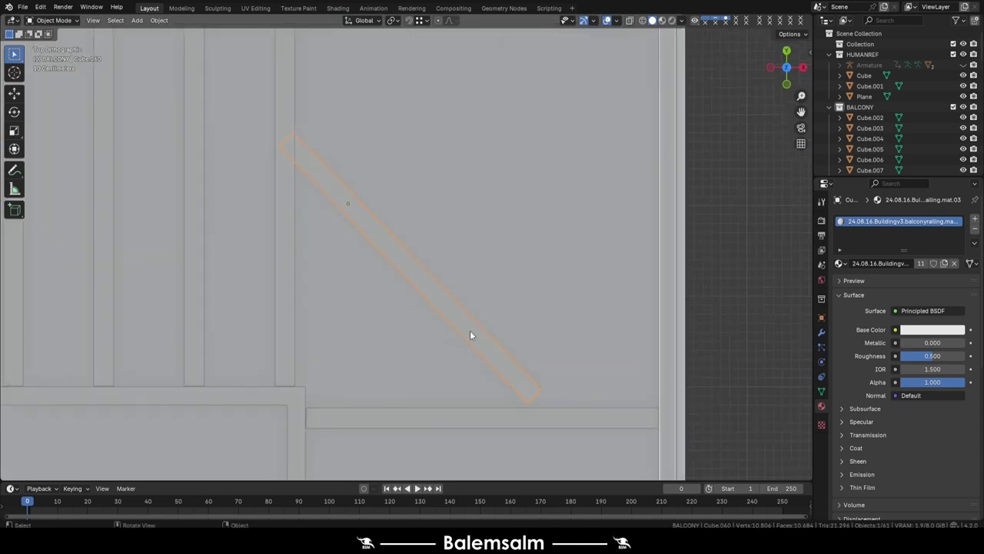
pyautogui.press('g')
pyautogui.click(465, 271)
pyautogui.keyDown('shift'); pyautogui.moveTo(464, 270); pyautogui.dragTo(439, 304, button='middle'); pyautogui.keyUp('shift')
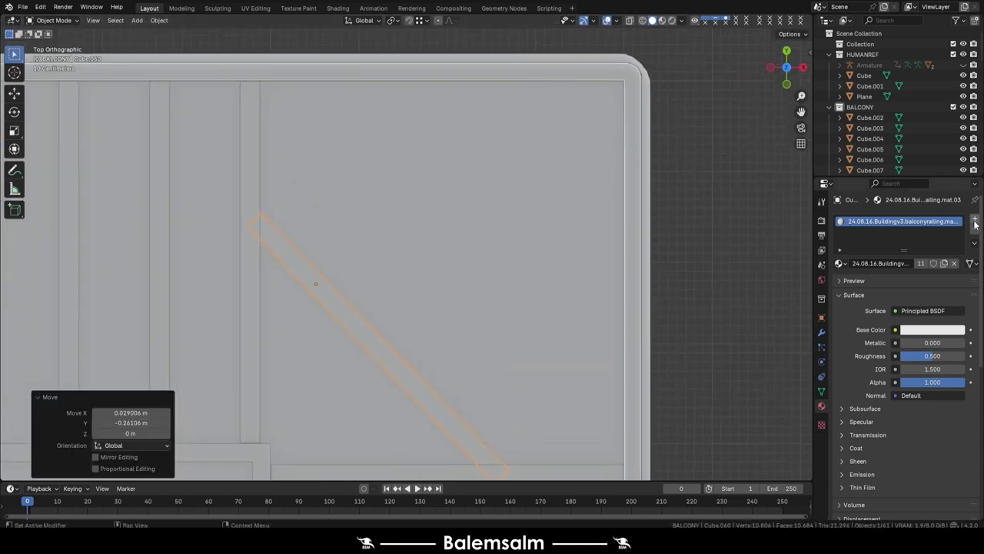
pyautogui.click(920, 263)
pyautogui.press('Return')
# In Edit Mode, lengthen the beam along Y and reposition its end edge
pyautogui.press('Tab')
pyautogui.hotkey('alt', 'a')
pyautogui.scroll(3, 384, 269)
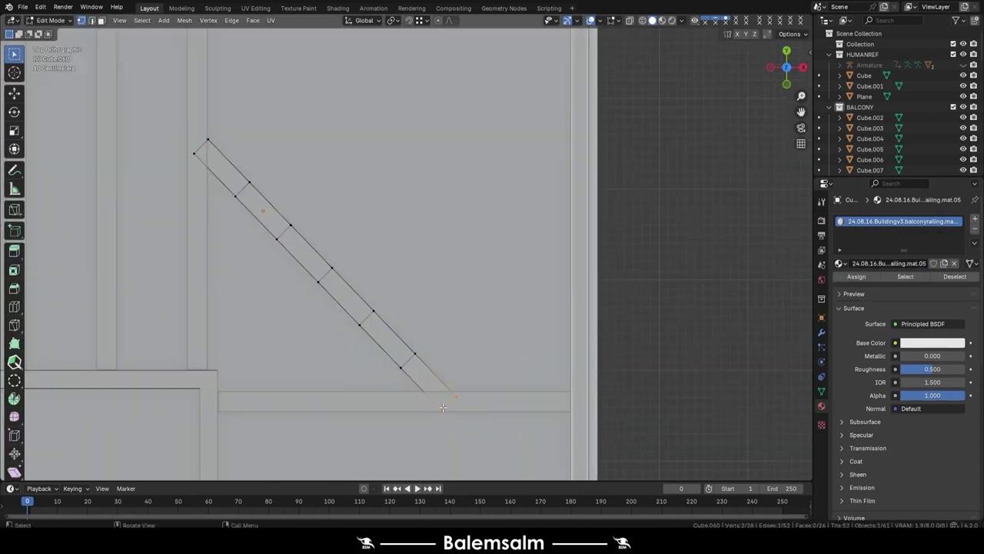
pyautogui.press('g')
pyautogui.press('y')
pyautogui.click(526, 406)
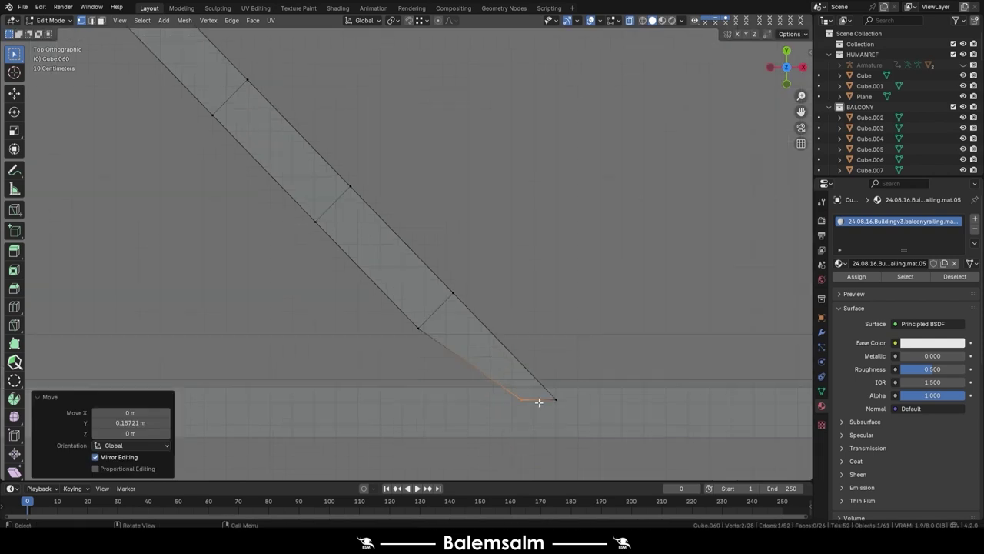
pyautogui.click(507, 391)
pyautogui.press('g')
pyautogui.click(406, 414)
# Slide the beam's top edge into place, then select and frame the whole beam
pyautogui.keyDown('shift'); pyautogui.moveTo(407, 230); pyautogui.dragTo(406, 385, button='middle'); pyautogui.keyUp('shift')
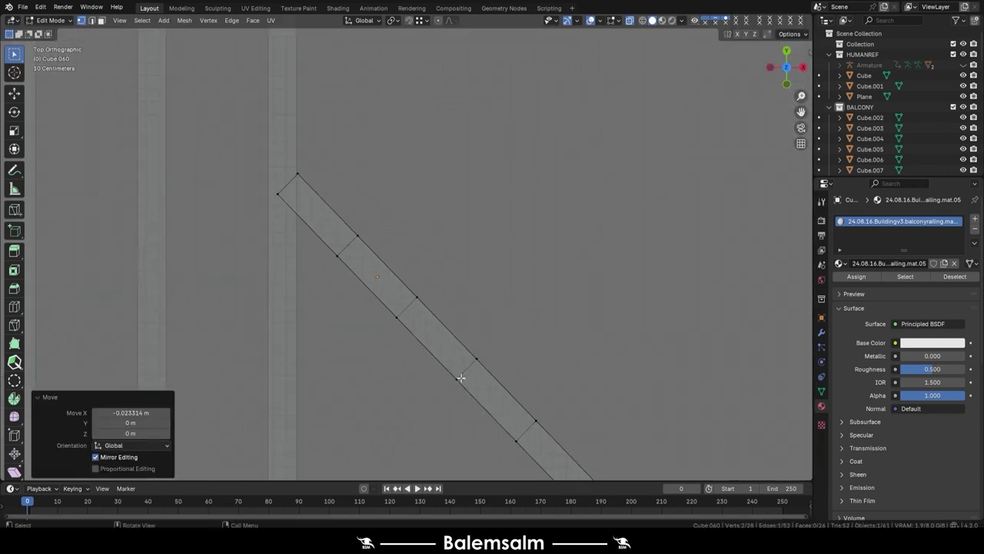
pyautogui.click(327, 192)
pyautogui.press('g')
pyautogui.press('g')
pyautogui.click(285, 283)
pyautogui.scroll(-3, 346, 231)
pyautogui.press('a')
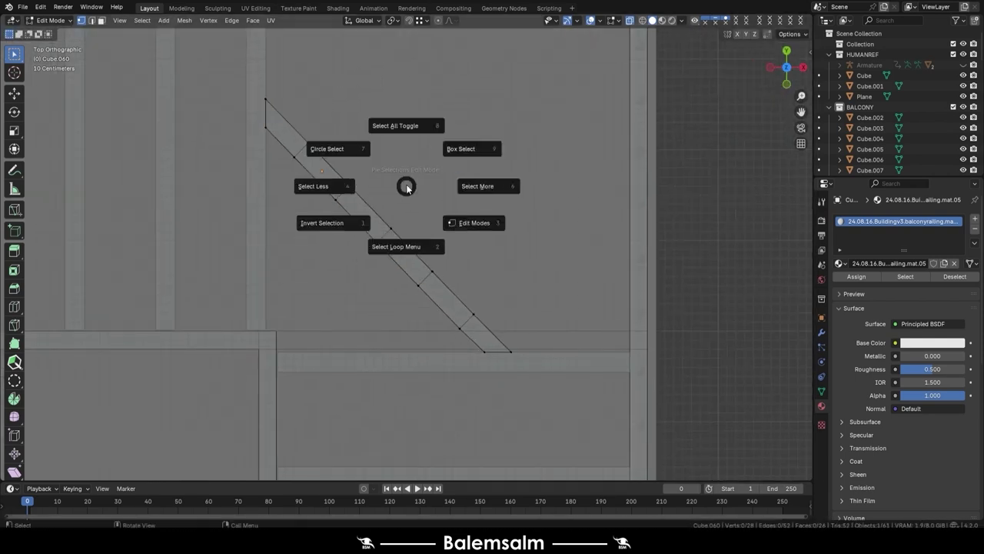
pyautogui.click(369, 123)
pyautogui.press('KP_Decimal')
pyautogui.scroll(-2, 461, 369)
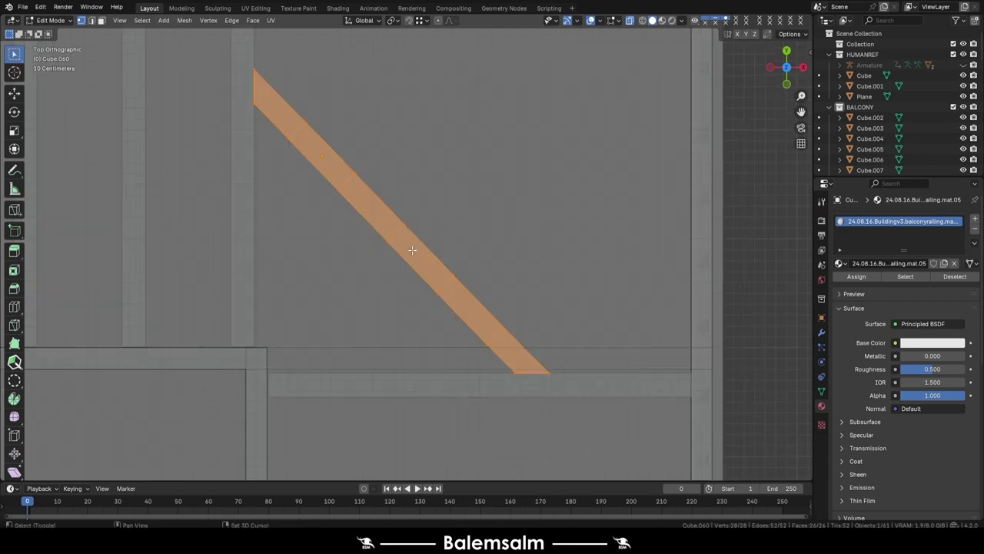
# Duplicate the beam strip down-left and delete its unwanted vertices
pyautogui.hotkey('shift', 'd')
pyautogui.click(475, 404)
pyautogui.press('x')
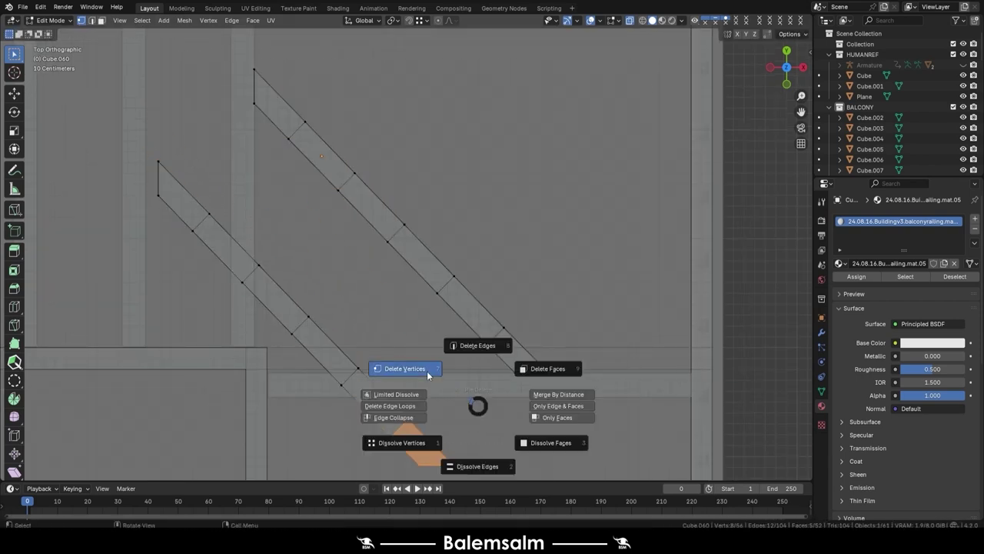
pyautogui.press('Escape')
pyautogui.scroll(2, 185, 270)
pyautogui.scroll(2, 123, 199)
pyautogui.press('x')
pyautogui.click(66, 187)
# Drag the new strip's corner vertices so it lines up with the frame
pyautogui.moveTo(226, 253); pyautogui.dragTo(213, 307)
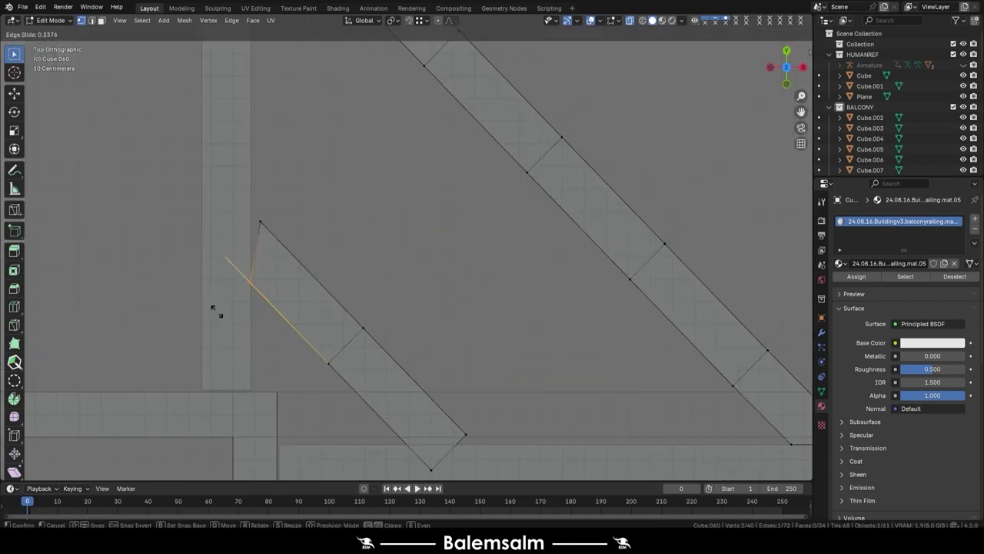
pyautogui.scroll(2, 213, 307)
pyautogui.scroll(-3, 213, 297)
pyautogui.scroll(3, 341, 255)
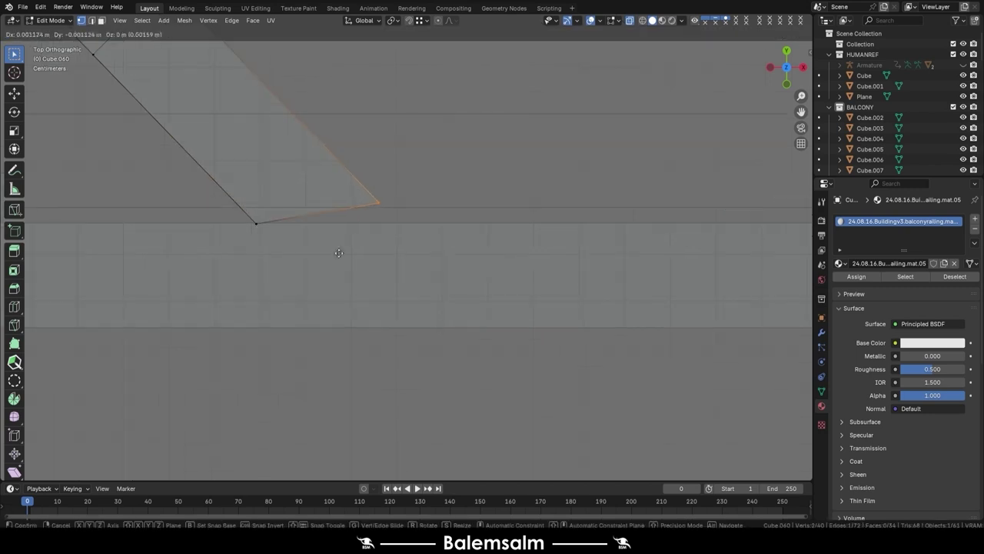
pyautogui.moveTo(341, 255); pyautogui.dragTo(367, 253)
pyautogui.scroll(-2, 388, 350)
pyautogui.scroll(3, 388, 350)
# Copy the linked strip up and to the right and extrude an edge into a new face
pyautogui.press('l')
pyautogui.hotkey('shift', 'd')
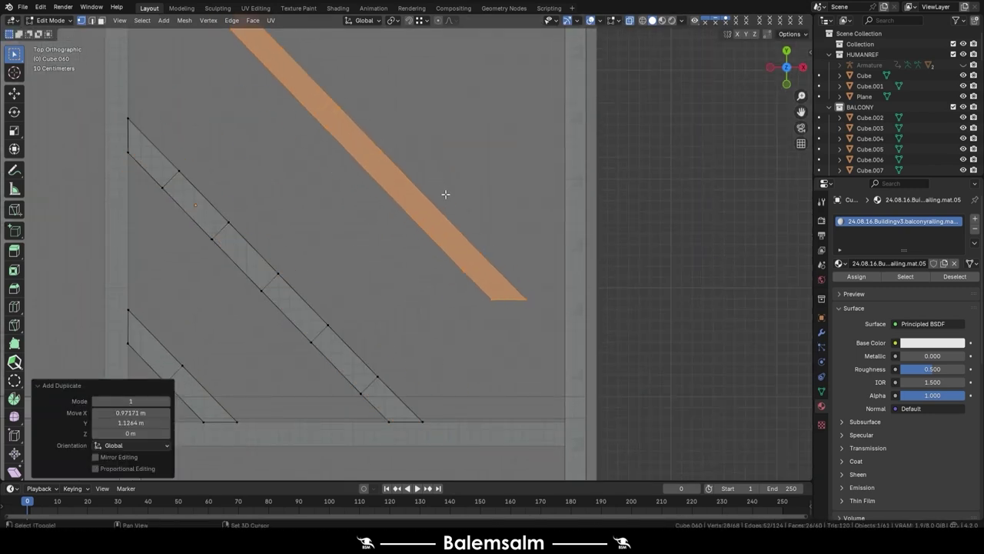
pyautogui.click(446, 196)
pyautogui.scroll(-2, 479, 336)
pyautogui.press('e')
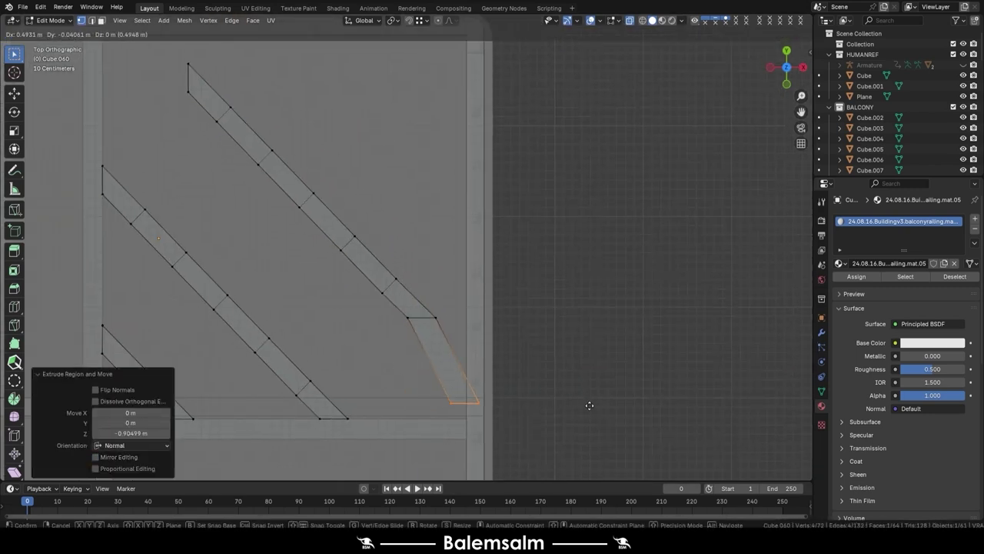
pyautogui.click(609, 383)
pyautogui.scroll(3, 609, 383)
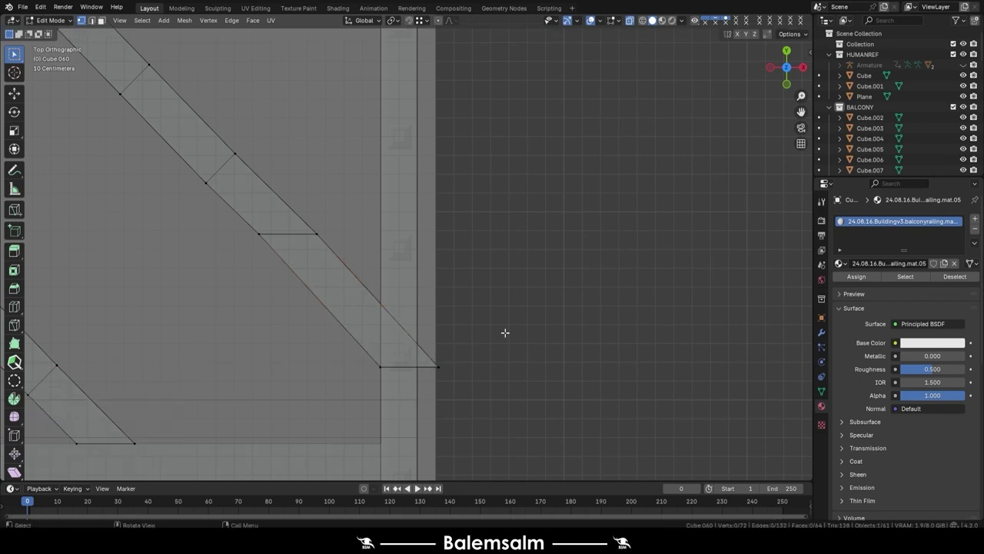
# Slide and nudge the strip's edges so it fits the frame
pyautogui.press('g')
pyautogui.press('g')
pyautogui.scroll(2, 407, 359)
pyautogui.click(253, 286)
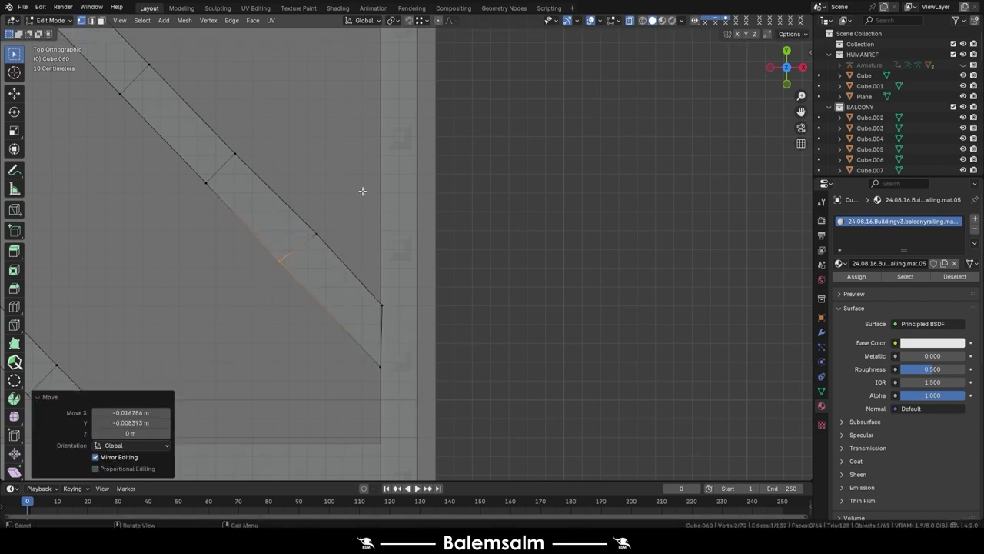
pyautogui.press('g')
pyautogui.click(299, 232)
pyautogui.scroll(2, 300, 233)
pyautogui.press('g')
pyautogui.click(318, 342)
pyautogui.keyDown('shift'); pyautogui.moveTo(318, 342); pyautogui.dragTo(362, 244, button='middle'); pyautogui.keyUp('shift')
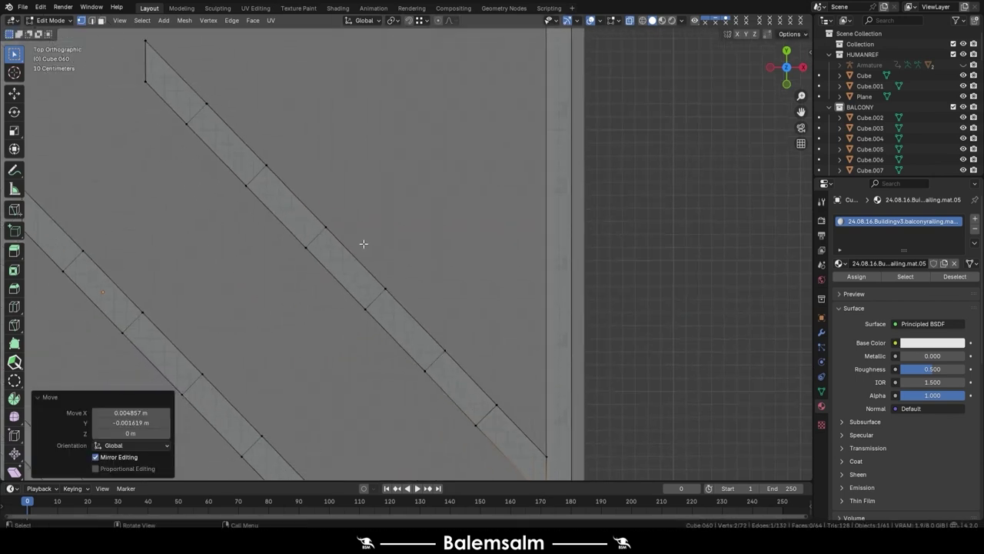
pyautogui.scroll(2, 355, 211)
# Extrude an edge upward and slide it along the strip
pyautogui.press('e')
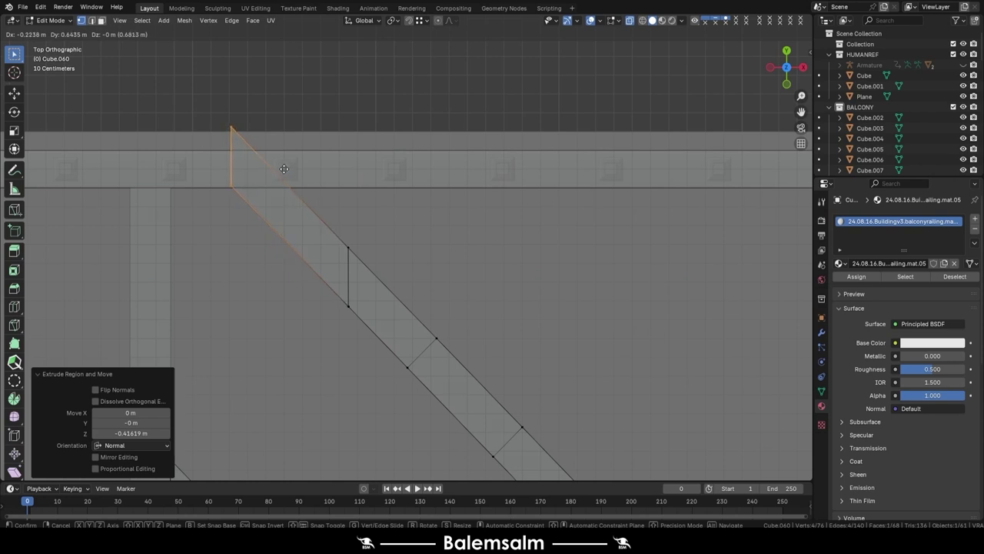
pyautogui.click(231, 131)
pyautogui.press('g')
pyautogui.press('g')
pyautogui.click(219, 222)
pyautogui.scroll(-2, 296, 296)
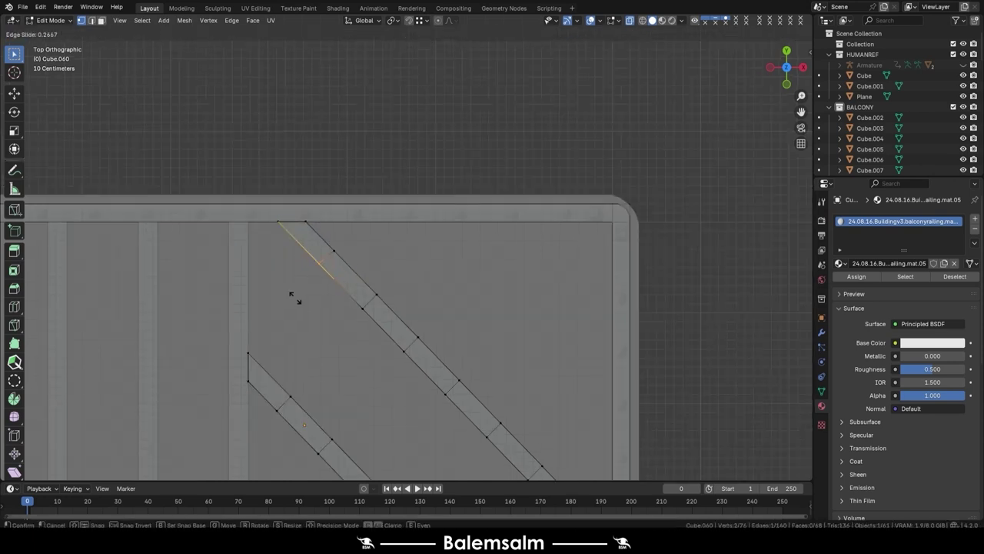
pyautogui.scroll(-2, 355, 246)
pyautogui.scroll(3, 355, 246)
pyautogui.scroll(-2, 439, 281)
# Move the middle diagonal strip up and right and delete the unneeded geometry
pyautogui.press('l')
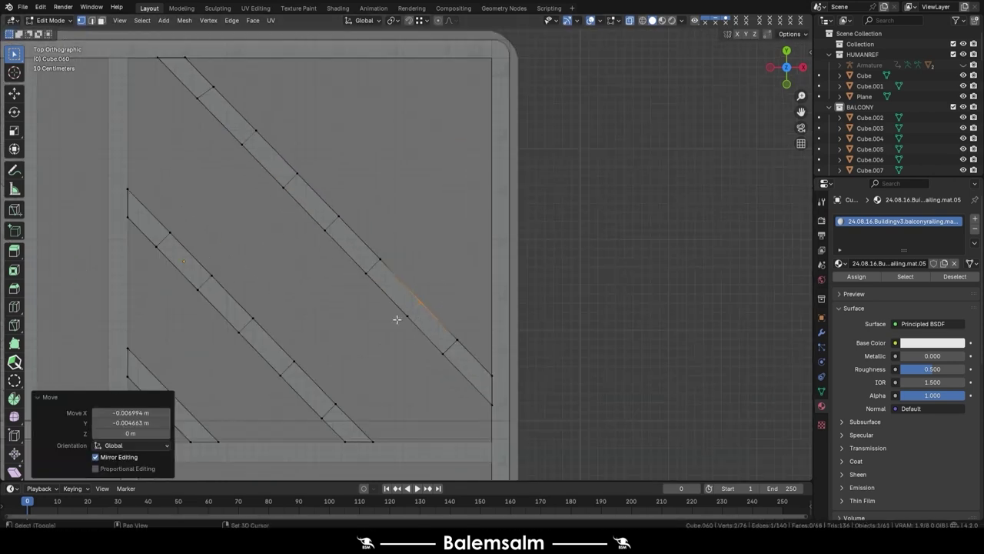
pyautogui.scroll(1, 395, 321)
pyautogui.scroll(-3, 398, 342)
pyautogui.press('g')
pyautogui.click(487, 362)
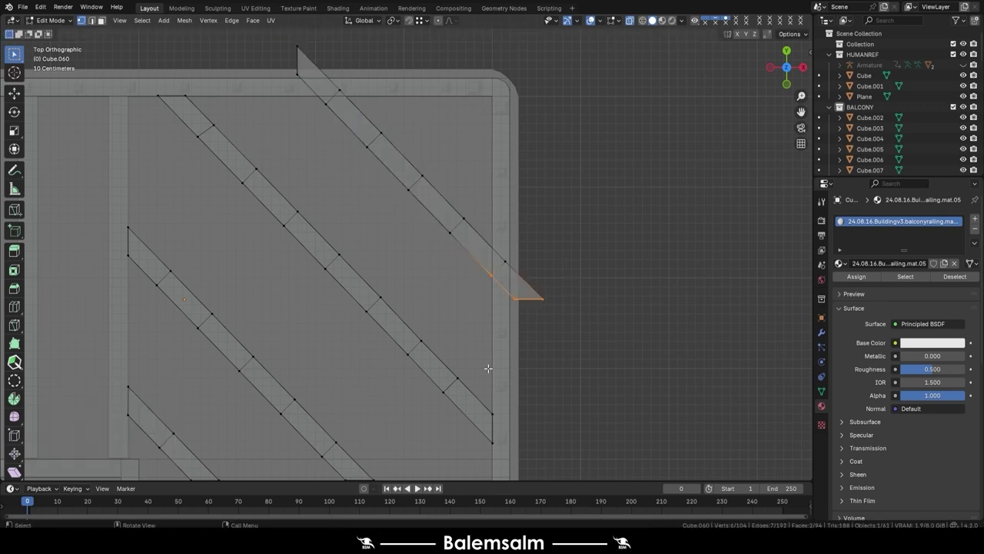
pyautogui.press('x')
pyautogui.click(486, 336)
pyautogui.scroll(4, 281, 288)
# Slide the strip's top edge along it to trim it flush with the frame
pyautogui.click(331, 213)
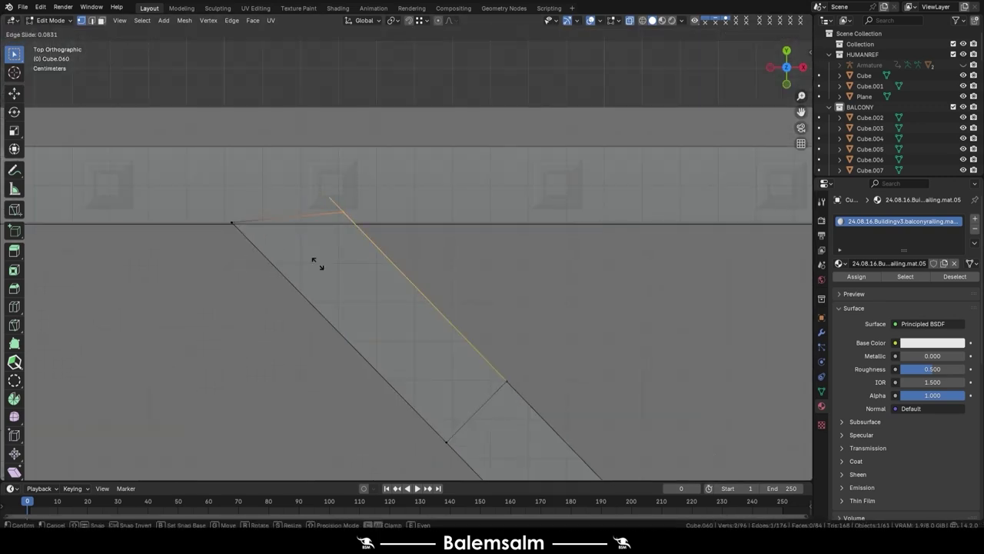
pyautogui.press('g')
pyautogui.press('g')
pyautogui.click(596, 368)
pyautogui.scroll(3, 345, 268)
pyautogui.press('g')
pyautogui.press('g')
pyautogui.click(341, 241)
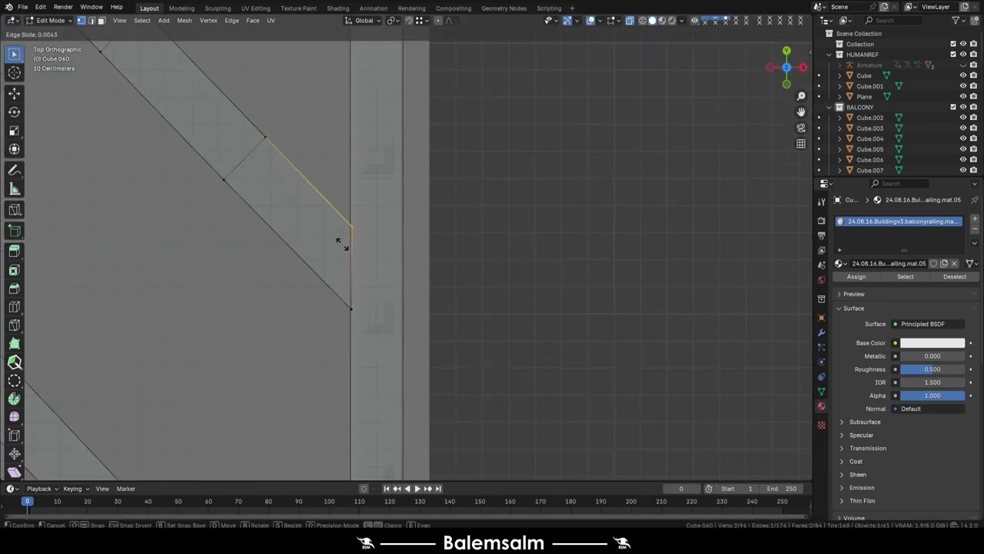
pyautogui.scroll(-5, 422, 286)
pyautogui.scroll(4, 422, 286)
# Duplicate the connected strip and position the copy parallel to the others
pyautogui.hotkey('ctrl', 'l')
pyautogui.hotkey('shift', 'd')
pyautogui.click(472, 253)
pyautogui.scroll(3, 472, 252)
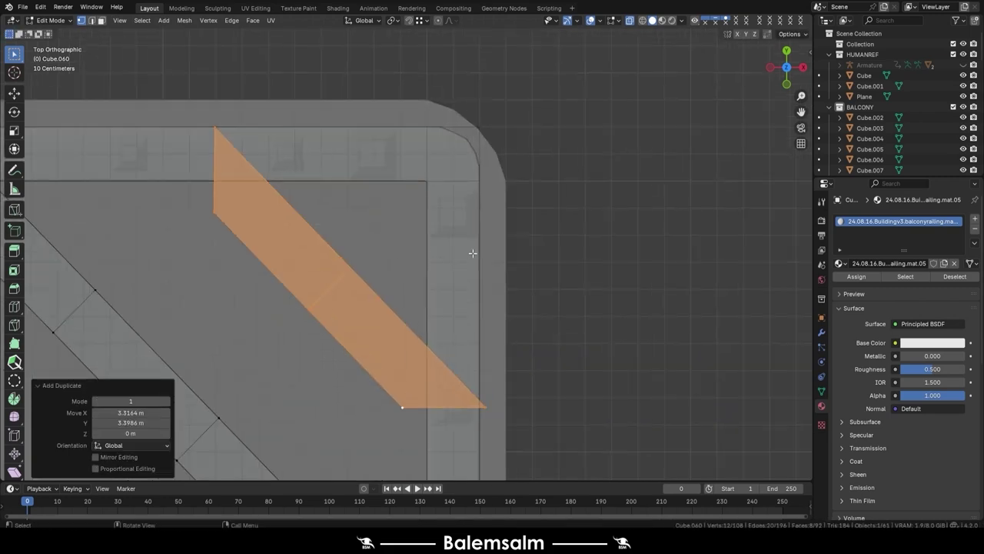
pyautogui.press('g')
pyautogui.click(502, 211)
# Slide the copy's diagonal edge to fit the frame, then select the whole mesh
pyautogui.click(481, 342)
pyautogui.press('g')
pyautogui.press('g')
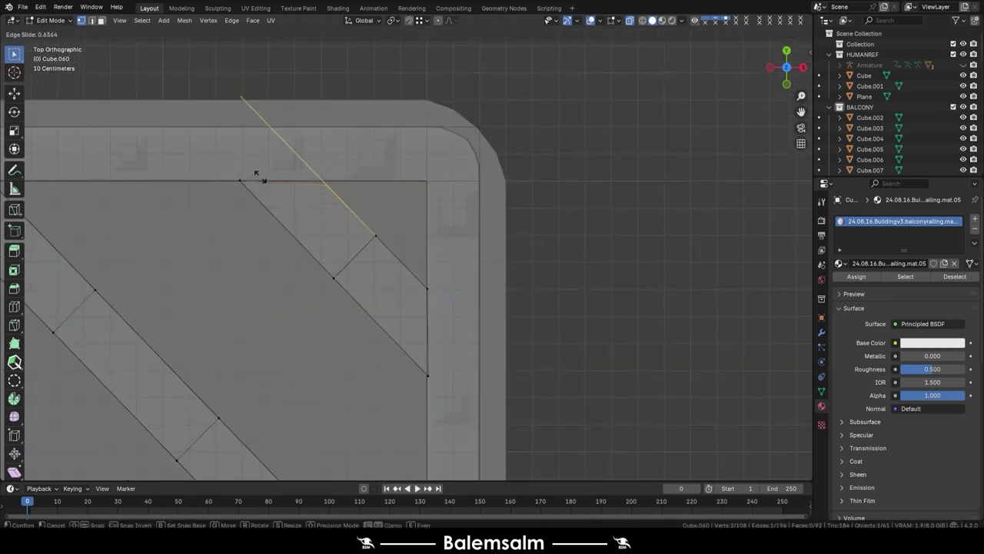
pyautogui.click(259, 172)
pyautogui.press('a')
pyautogui.moveTo(462, 230); pyautogui.dragTo(550, 325, button='middle')
# Unwrap the beam mesh with Smart UV Project
pyautogui.scroll(3, 550, 325)
pyautogui.press('u')
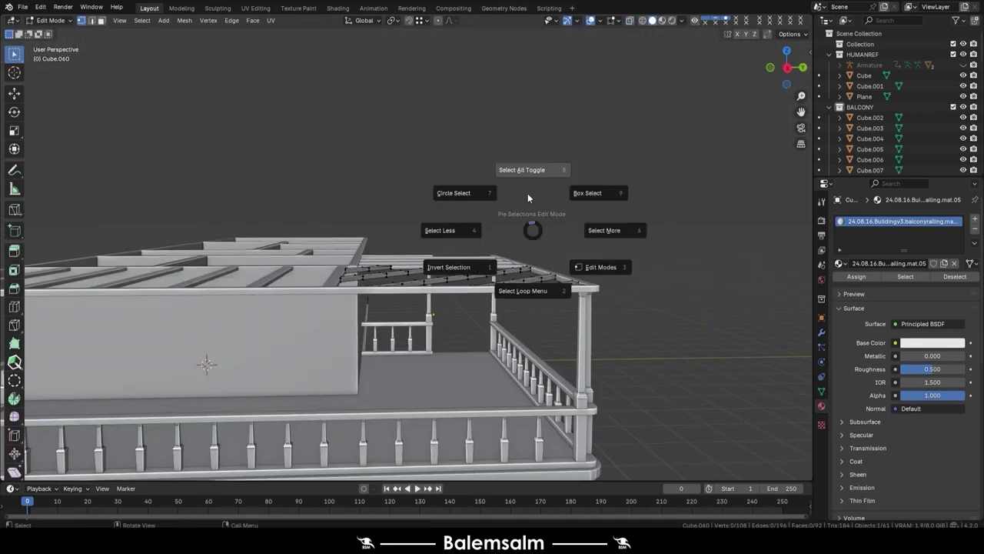
pyautogui.click(450, 193)
# Return to Object Mode and save 2024.08.16.Buildingv3.blend with the new ceiling planks
pyautogui.press('Tab')
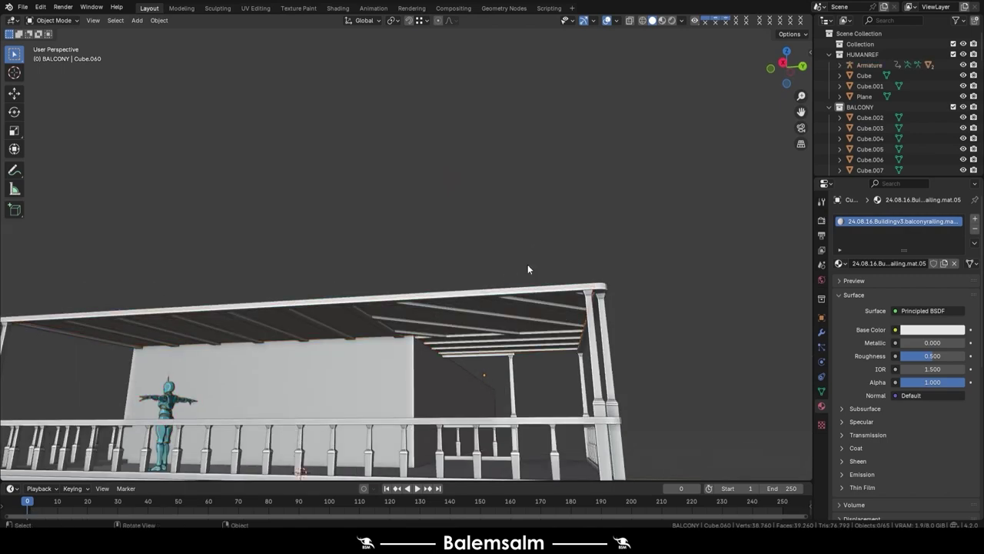
pyautogui.hotkey('ctrl', 's')
pyautogui.moveTo(528, 264)
pyautogui.mouseDown(button='middle')
pyautogui.moveTo(556, 330)
pyautogui.moveTo(449, 301)
pyautogui.moveTo(581, 313)
pyautogui.moveTo(484, 390)
pyautogui.mouseUp(button='middle')
pyautogui.scroll(-5, 521, 302)
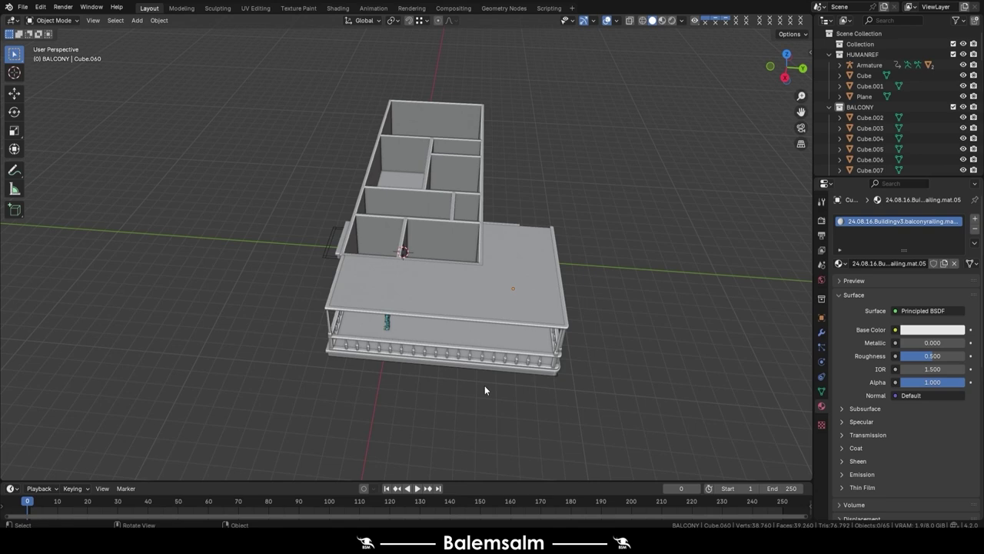
pyautogui.click(543, 325)
pyautogui.moveTo(544, 326); pyautogui.dragTo(590, 226, button='middle')
pyautogui.hotkey('ctrl', 's')
pyautogui.click(504, 213)
# Orbit around the house to a low side angle and select the long wall object
pyautogui.moveTo(504, 213)
pyautogui.mouseDown(button='middle')
pyautogui.moveTo(401, 267)
pyautogui.moveTo(419, 300)
pyautogui.mouseUp(button='middle')
pyautogui.scroll(4, 462, 323)
pyautogui.scroll(-1, 461, 332)
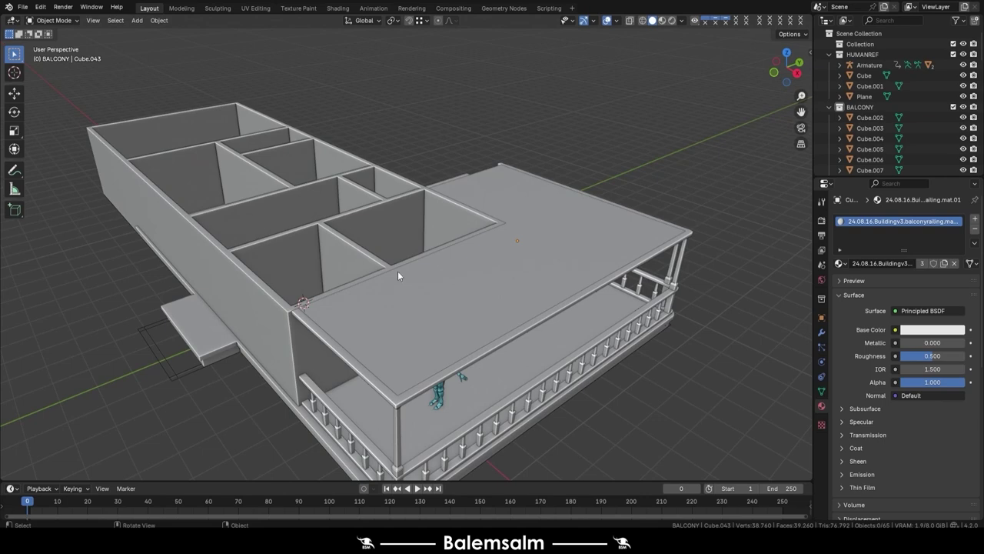
pyautogui.moveTo(397, 271)
pyautogui.mouseDown(button='middle')
pyautogui.moveTo(362, 304)
pyautogui.moveTo(364, 249)
pyautogui.moveTo(625, 270)
pyautogui.mouseUp(button='middle')
pyautogui.click(361, 305)
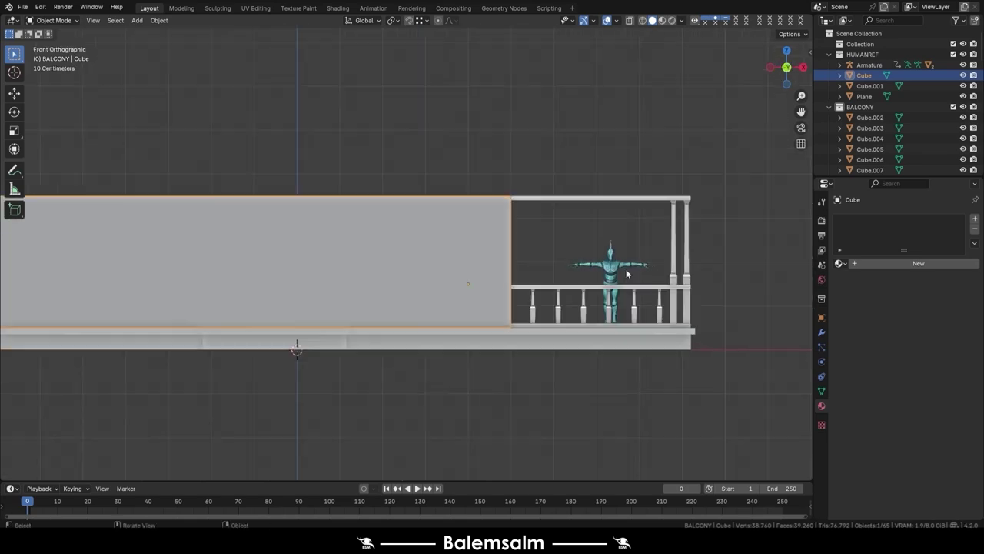
# Move the human reference armature to a new spot inside the house
pyautogui.hotkey('alt', 'z')
pyautogui.click(702, 283)
pyautogui.press('g')
pyautogui.press('x')
pyautogui.click(538, 301)
pyautogui.moveTo(538, 300)
pyautogui.mouseDown(button='middle')
pyautogui.moveTo(381, 246)
pyautogui.moveTo(527, 253)
pyautogui.mouseUp(button='middle')
pyautogui.hotkey('alt', 'z')
# Rename the floor-plan Plane object to PLAN and hide it
pyautogui.click(408, 208)
pyautogui.press('KP_Decimal')
pyautogui.press('`')
pyautogui.click(502, 245)
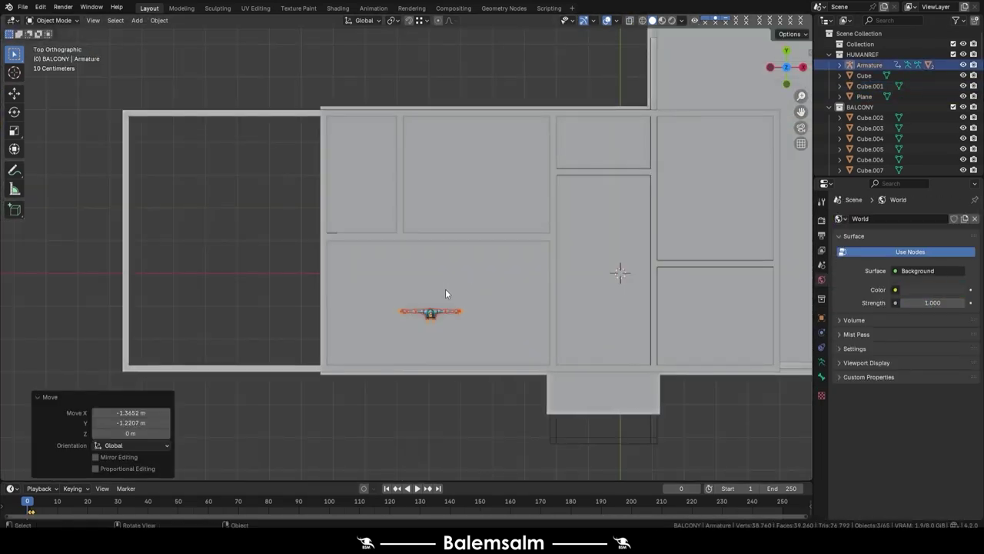
pyautogui.moveTo(422, 296); pyautogui.dragTo(307, 369, button='middle')
pyautogui.click(311, 377)
pyautogui.press('F2')
pyautogui.write('PLAN')
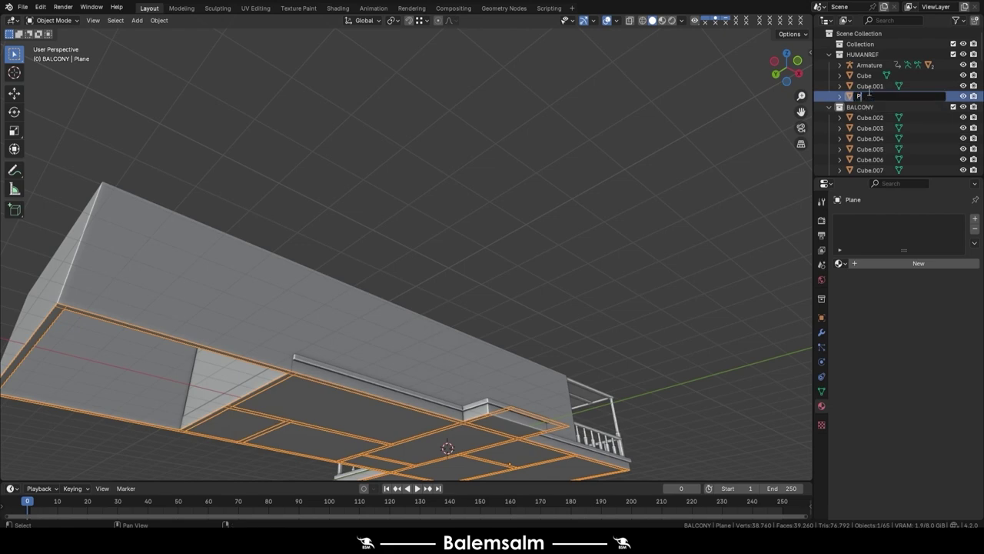
pyautogui.press('Return')
pyautogui.click(829, 106)
pyautogui.press('h')
# Inspect the walls object briefly in Edit Mode, then go back to Object Mode
pyautogui.moveTo(291, 386); pyautogui.dragTo(403, 278, button='middle')
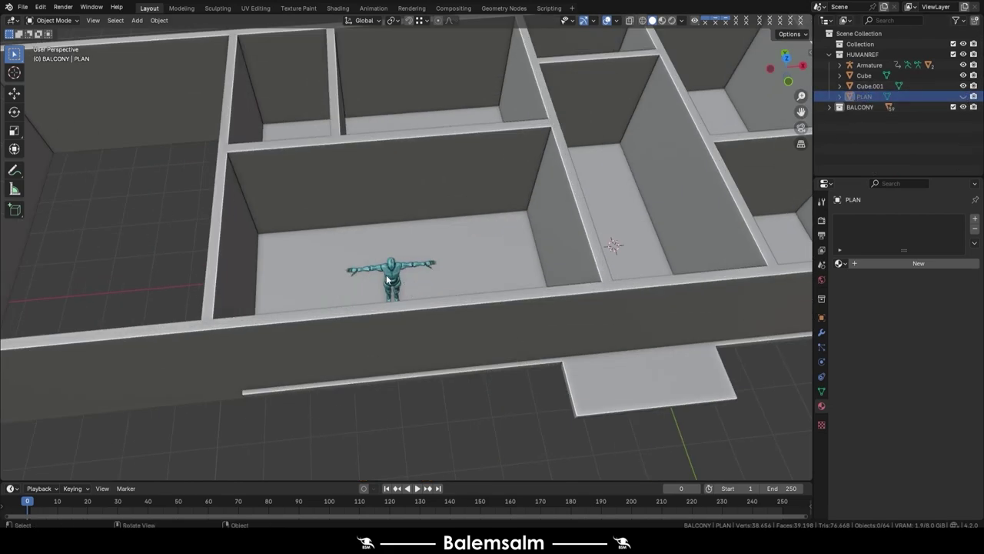
pyautogui.moveTo(432, 327)
pyautogui.mouseDown(button='middle')
pyautogui.moveTo(498, 294)
pyautogui.moveTo(648, 263)
pyautogui.moveTo(432, 313)
pyautogui.moveTo(250, 288)
pyautogui.moveTo(289, 343)
pyautogui.mouseUp(button='middle')
pyautogui.scroll(3, 432, 305)
pyautogui.click(283, 311)
pyautogui.scroll(3, 290, 344)
pyautogui.press('Tab')
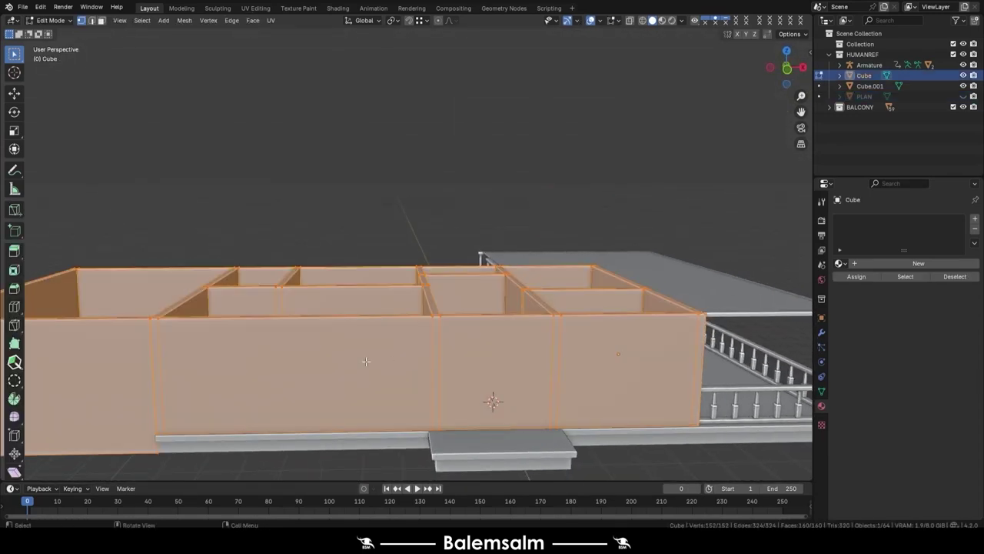
pyautogui.moveTo(366, 361)
pyautogui.mouseDown(button='middle')
pyautogui.moveTo(313, 322)
pyautogui.moveTo(343, 397)
pyautogui.moveTo(468, 392)
pyautogui.moveTo(581, 303)
pyautogui.moveTo(408, 334)
pyautogui.moveTo(389, 307)
pyautogui.mouseUp(button='middle')
pyautogui.press('Tab')
# Select the human reference and isolate it in Local view
pyautogui.scroll(2, 389, 307)
pyautogui.scroll(3, 405, 220)
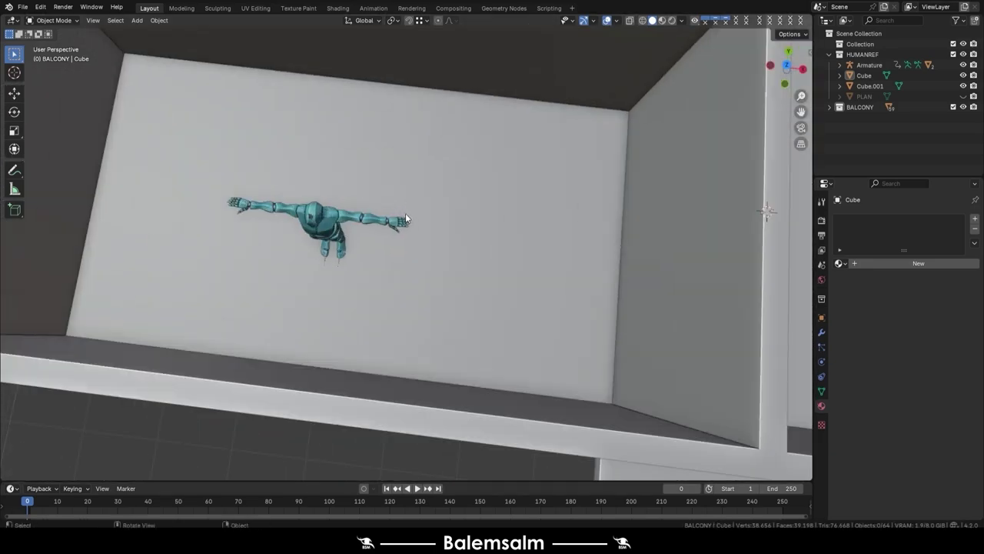
pyautogui.moveTo(261, 276); pyautogui.dragTo(262, 275)
pyautogui.scroll(-3, 538, 267)
pyautogui.moveTo(538, 268); pyautogui.dragTo(496, 376, button='middle')
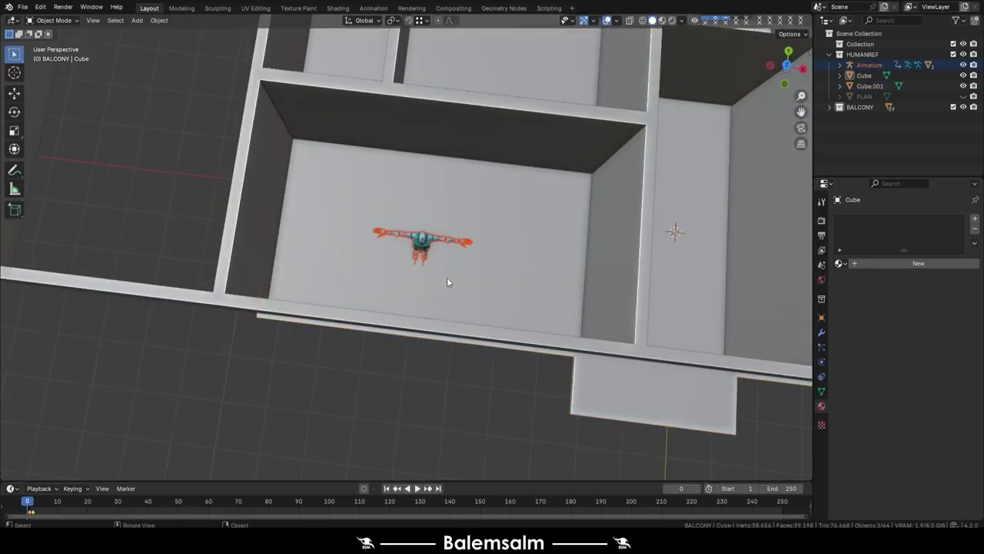
pyautogui.moveTo(449, 281)
pyautogui.mouseDown(button='middle')
pyautogui.moveTo(472, 229)
pyautogui.moveTo(471, 202)
pyautogui.mouseUp(button='middle')
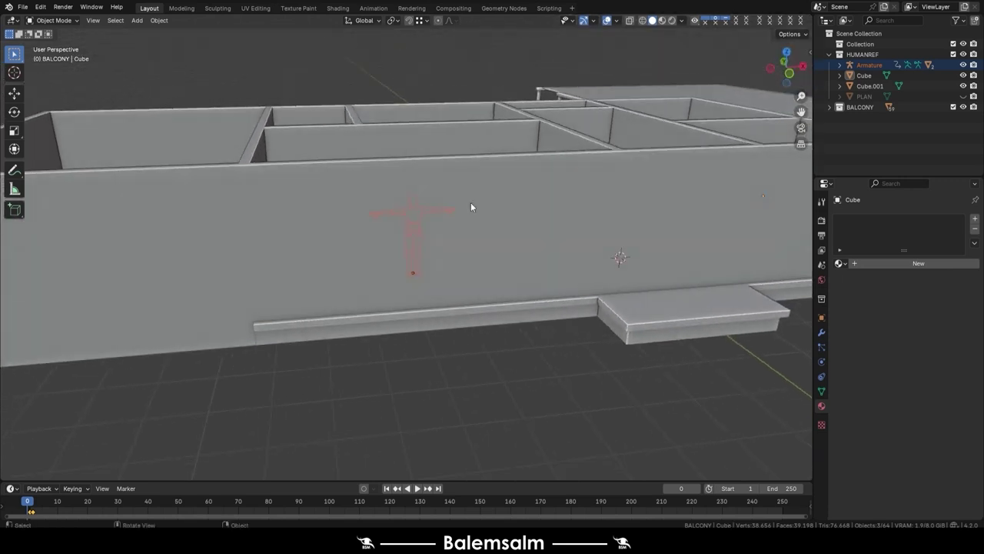
pyautogui.press('KP_Divide')
pyautogui.scroll(-3, 495, 206)
pyautogui.hotkey('shift', 'a')
# Add a 2 m cube and reset the human reference armature to the world origin
pyautogui.click(529, 206)
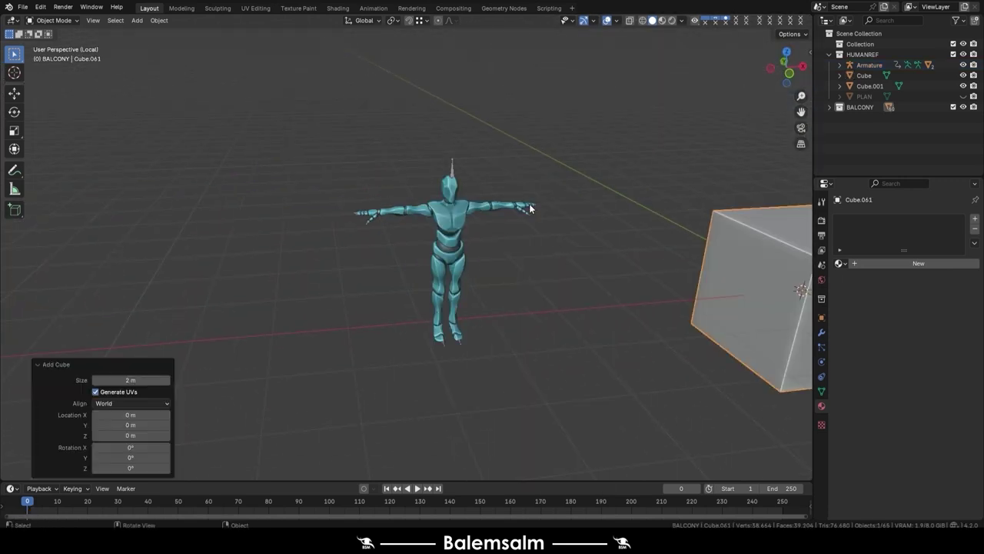
pyautogui.scroll(-3, 537, 254)
pyautogui.click(559, 167)
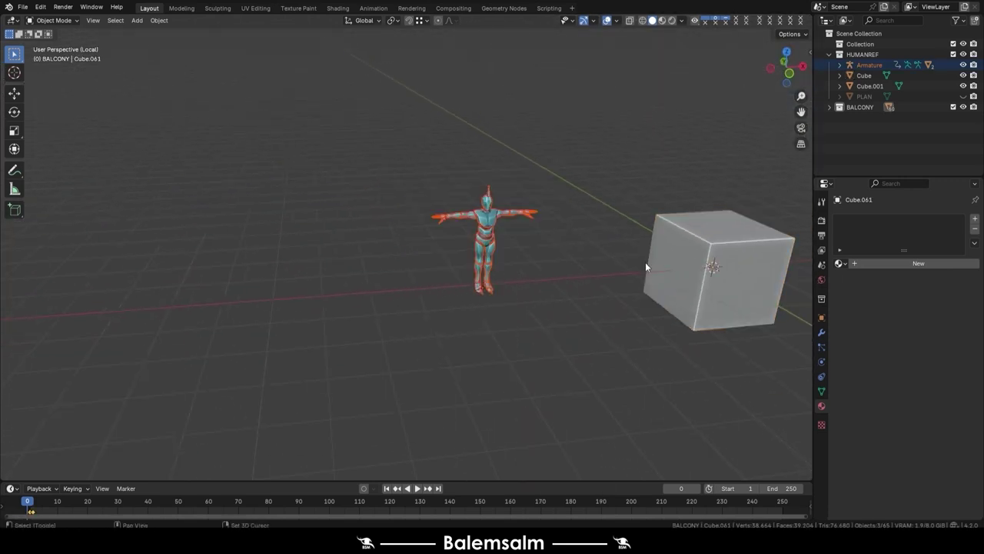
pyautogui.press('`')
pyautogui.click(349, 287)
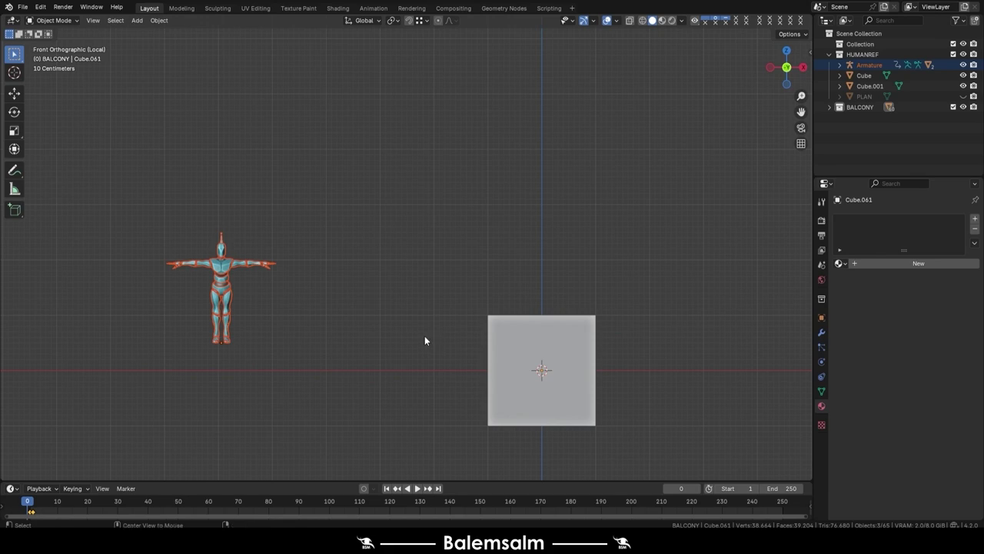
pyautogui.hotkey('alt', 'g')
# Raise the cube 1 m along Z
pyautogui.keyDown('shift'); pyautogui.moveTo(595, 342); pyautogui.dragTo(435, 313, button='middle'); pyautogui.keyUp('shift')
pyautogui.click(435, 313)
pyautogui.scroll(4, 435, 314)
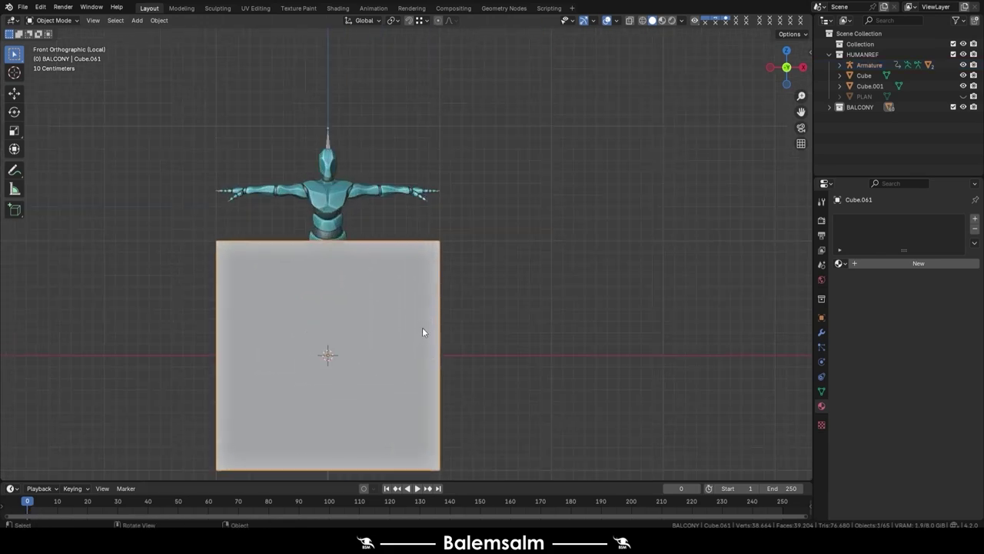
pyautogui.press('g')
pyautogui.press('z')
pyautogui.press('1')
pyautogui.press('Return')
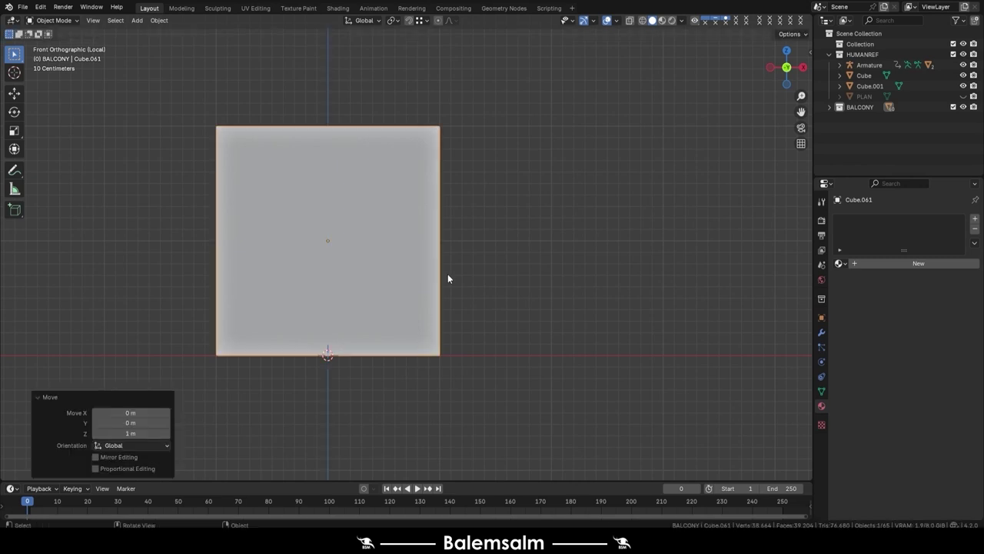
# Lift the cube another 0.5 m and 0.2 m along Z, checking in Front view
pyautogui.moveTo(449, 277); pyautogui.dragTo(381, 256, button='middle')
pyautogui.write('gz')
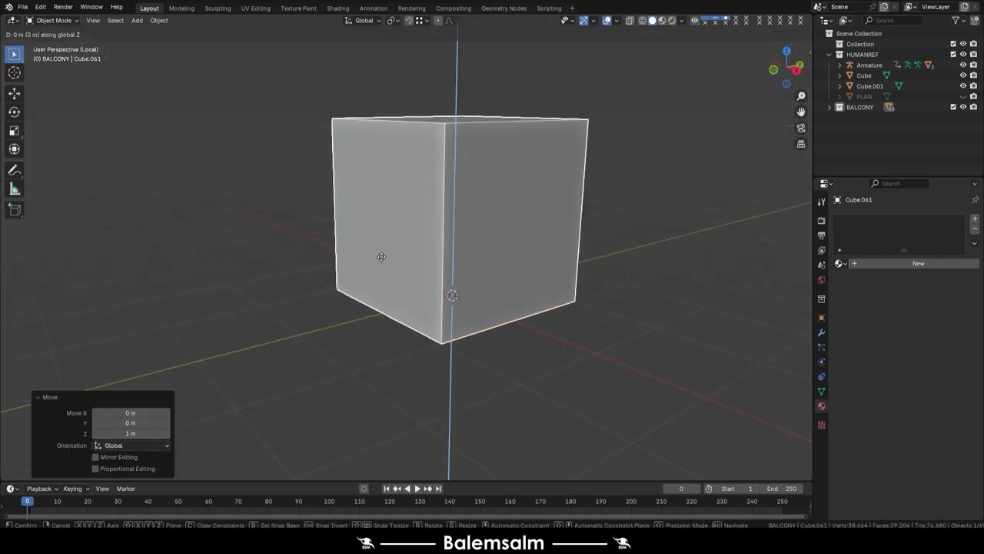
pyautogui.write('.5')
pyautogui.press('Return')
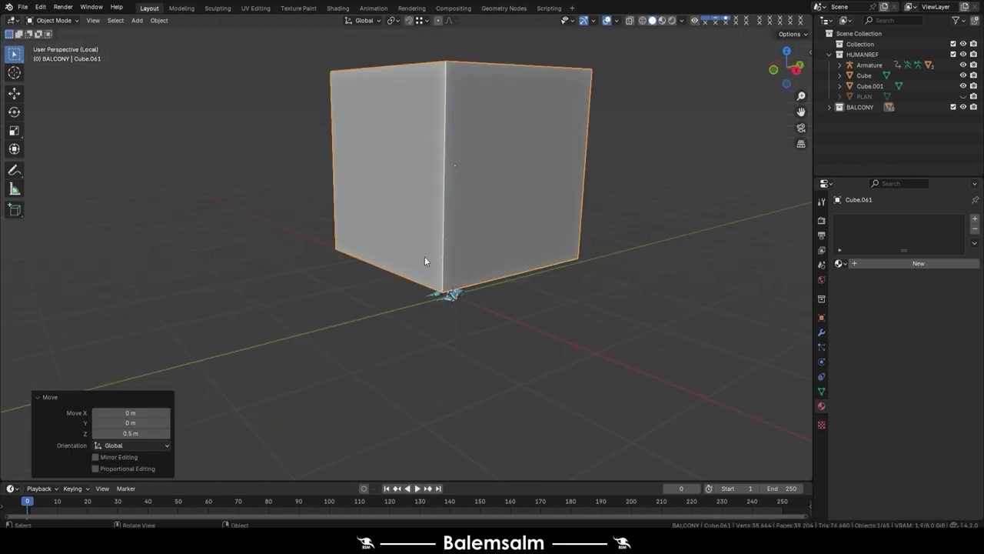
pyautogui.press('`')
pyautogui.click(454, 210)
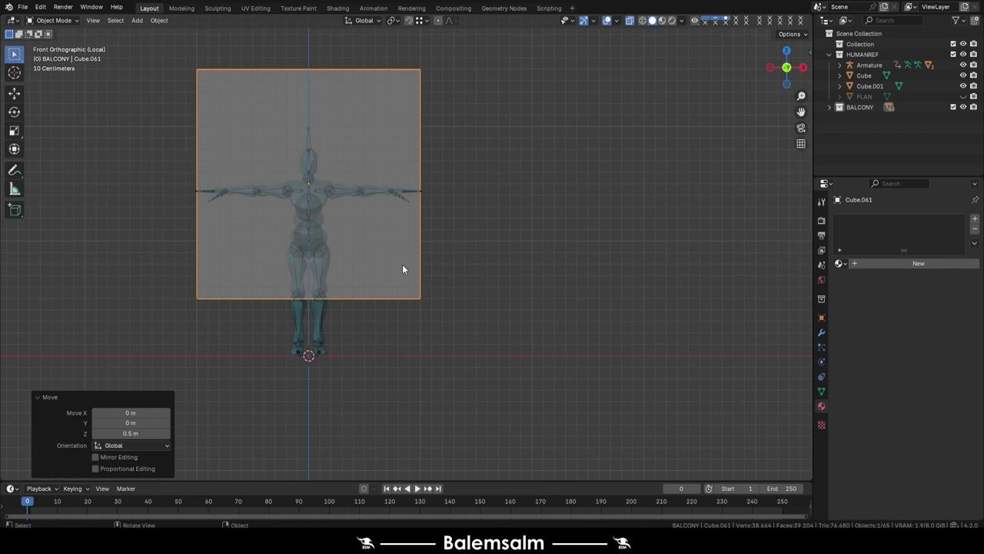
pyautogui.press('g')
pyautogui.press('z')
pyautogui.write('.2')
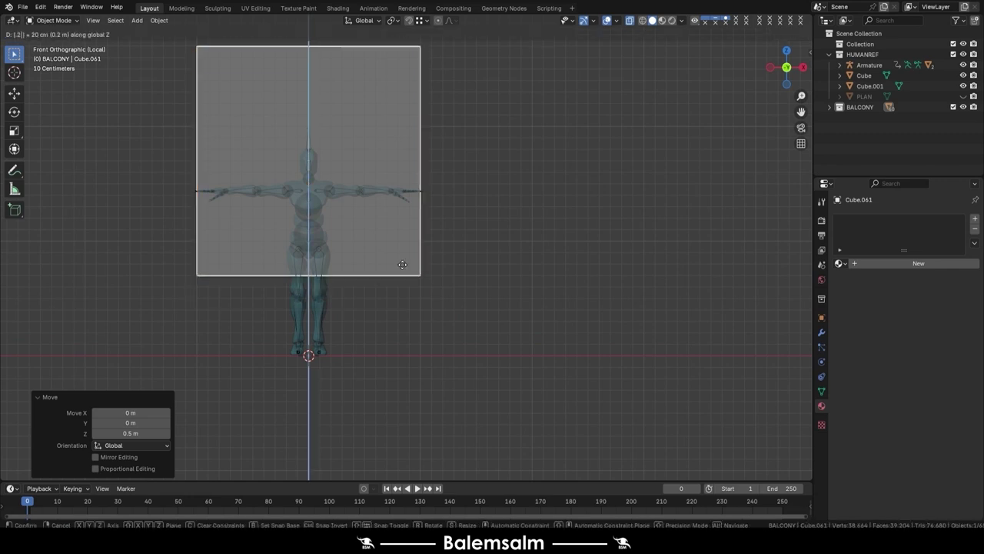
pyautogui.click(417, 249)
pyautogui.moveTo(417, 249)
pyautogui.mouseDown(button='middle')
pyautogui.moveTo(331, 221)
pyautogui.moveTo(490, 258)
pyautogui.mouseUp(button='middle')
# Edit the cube with see-through display on and select its right face
pyautogui.press('Tab')
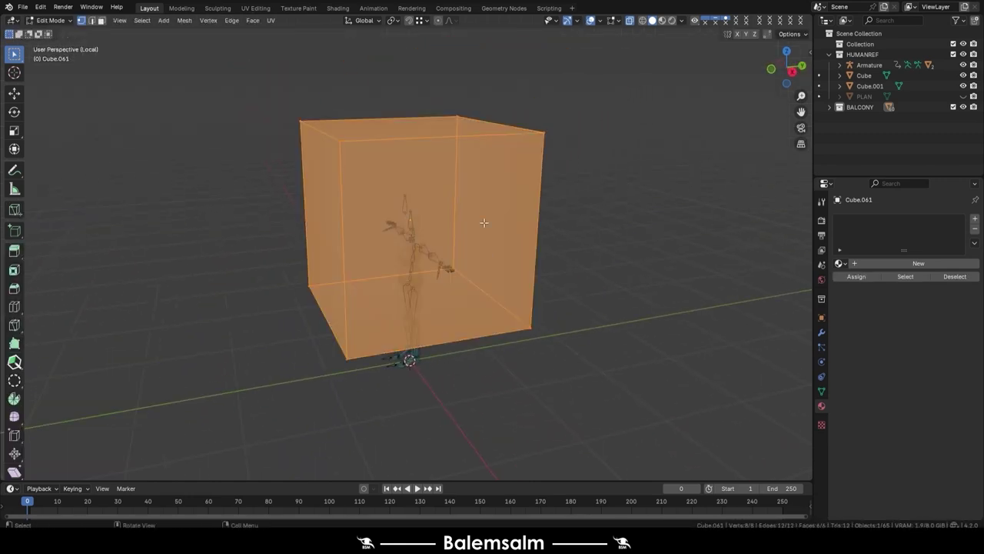
pyautogui.hotkey('alt', 'a')
pyautogui.hotkey('alt', 'z')
pyautogui.press('z')
pyautogui.click(485, 225)
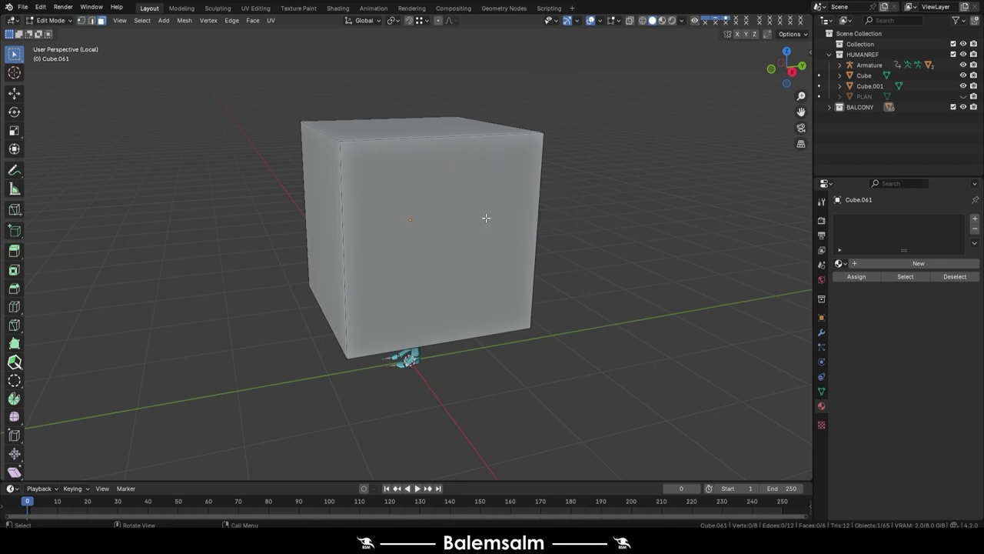
pyautogui.hotkey('alt', 'z')
pyautogui.click(486, 217)
# Flatten the cube and move the face 0.25 m along Y into a thin slab
pyautogui.press('g')
pyautogui.press('g')
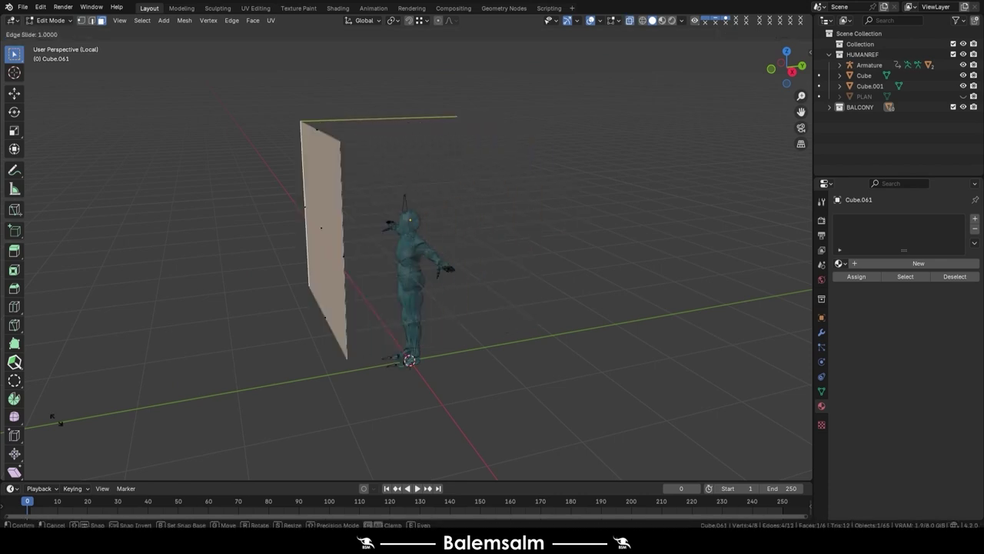
pyautogui.click(797, 420)
pyautogui.write('gy')
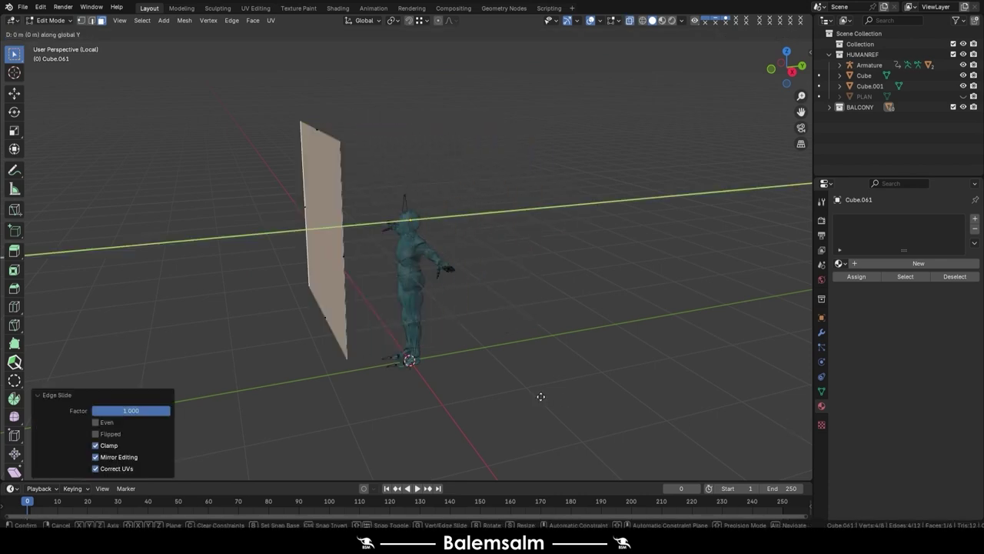
pyautogui.write('2.5')
pyautogui.press('BackSpace')
pyautogui.press('BackSpace')
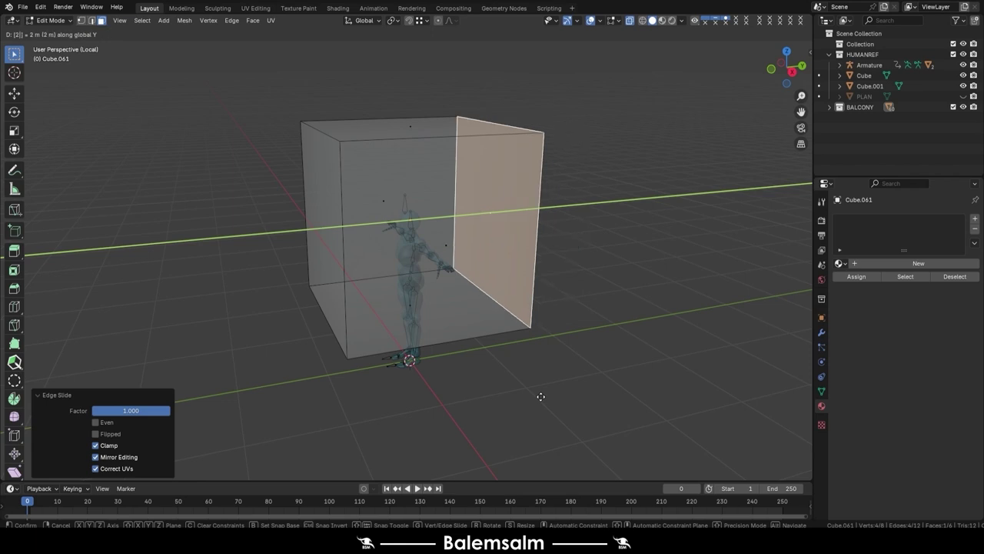
pyautogui.press('BackSpace')
pyautogui.write('.25')
pyautogui.press('Return')
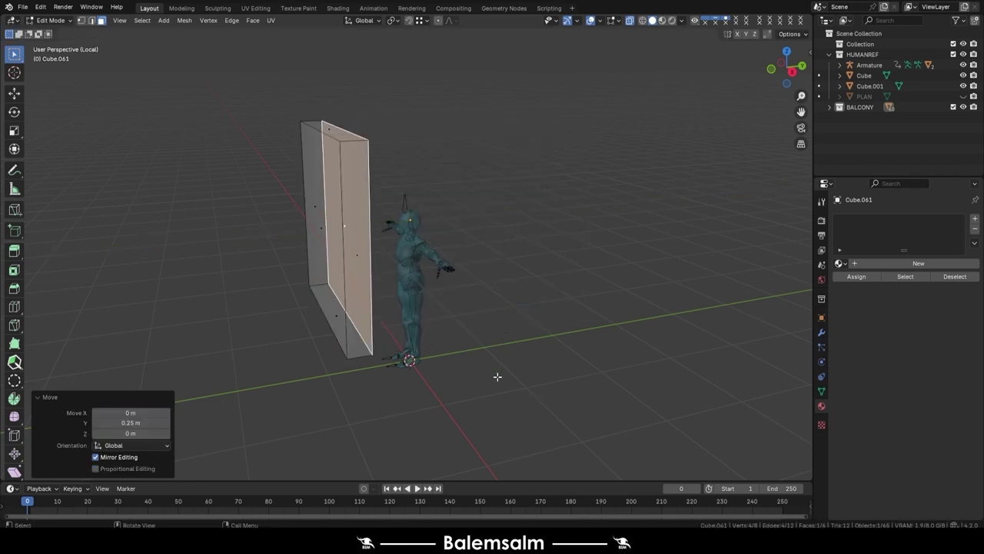
# In Front view, scale the slab along X into a strip and edge-slide it flat
pyautogui.moveTo(368, 265); pyautogui.dragTo(464, 278, button='middle')
pyautogui.press('`')
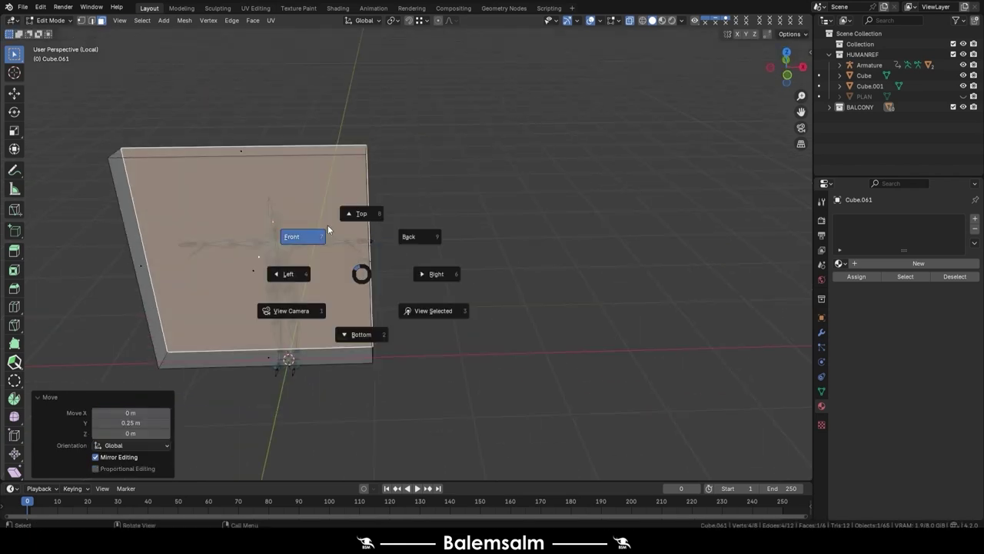
pyautogui.click(304, 233)
pyautogui.press('a')
pyautogui.scroll(2, 384, 225)
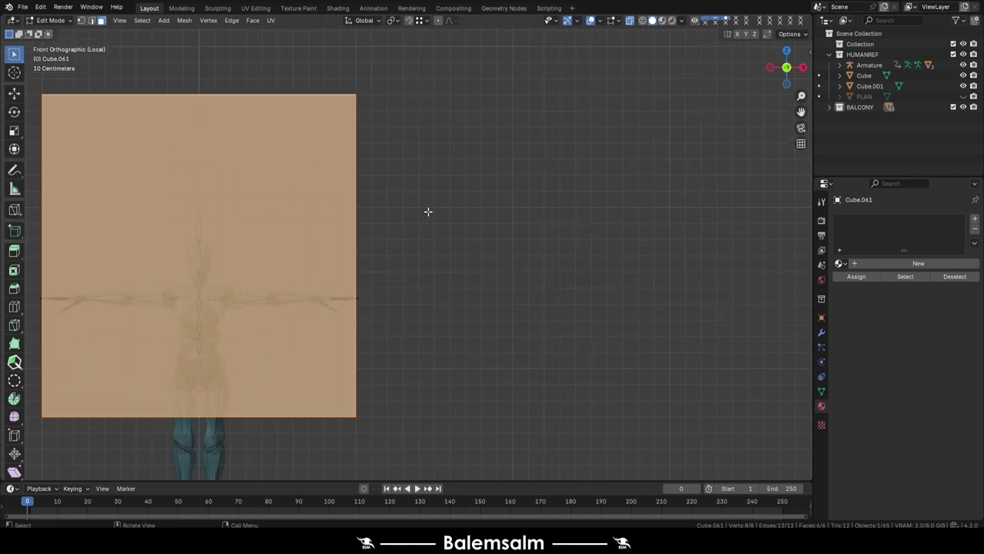
pyautogui.click(619, 21)
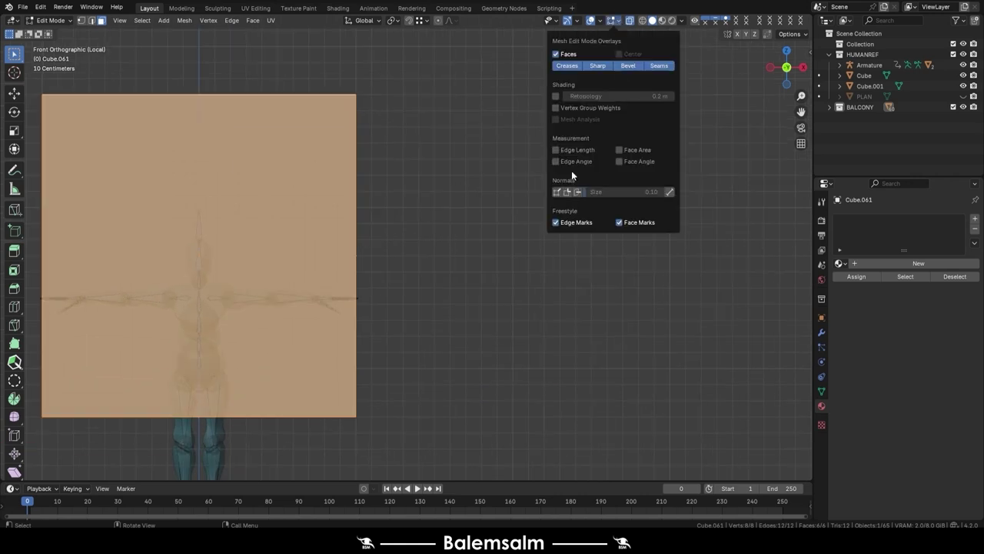
pyautogui.keyDown('shift'); pyautogui.moveTo(453, 225); pyautogui.dragTo(598, 246, button='middle'); pyautogui.keyUp('shift')
pyautogui.press('s')
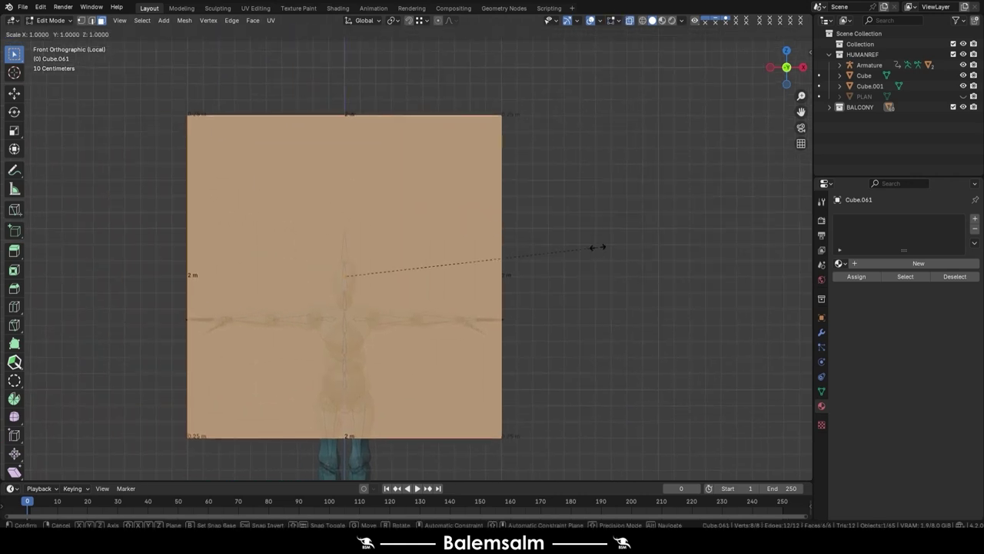
pyautogui.press('x')
pyautogui.click(362, 288)
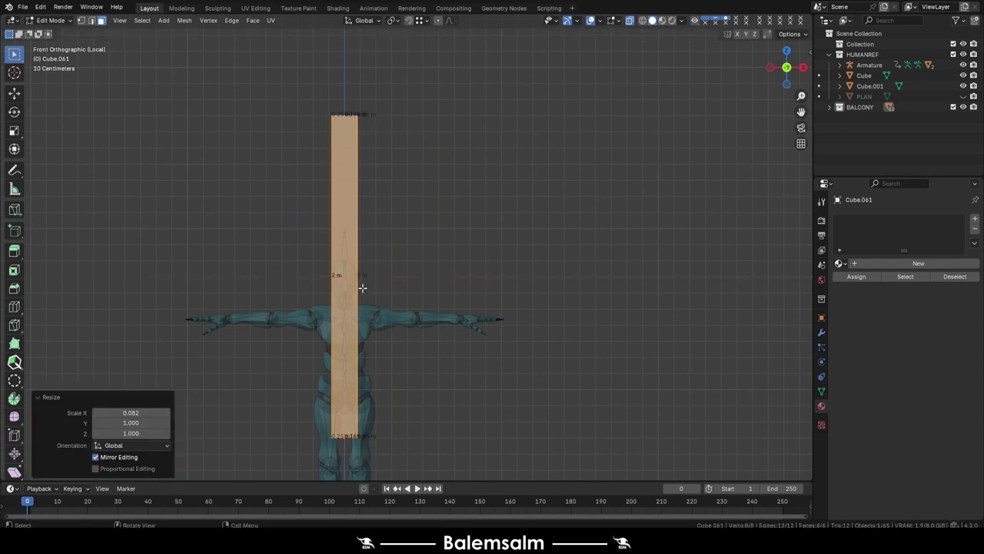
pyautogui.press('g')
pyautogui.press('g')
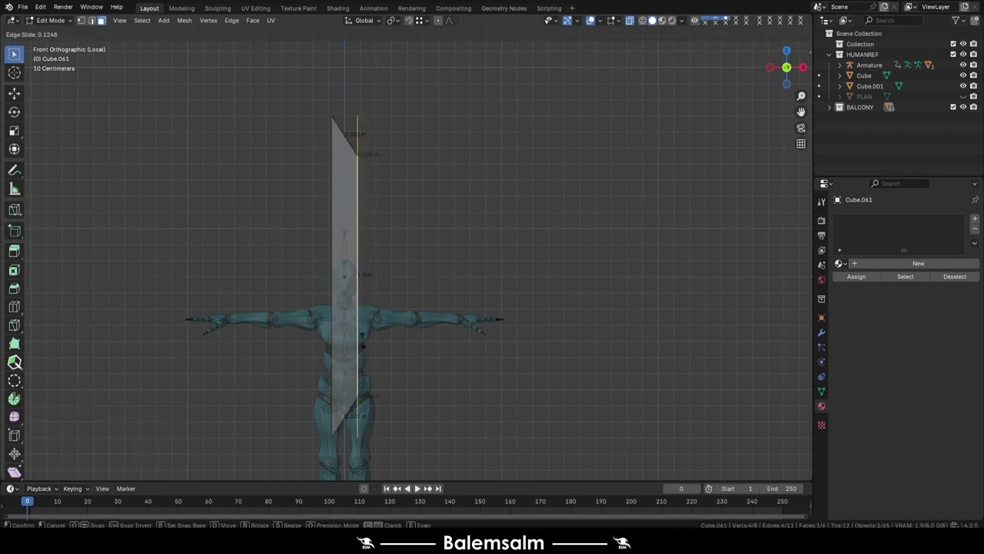
pyautogui.click(204, 119)
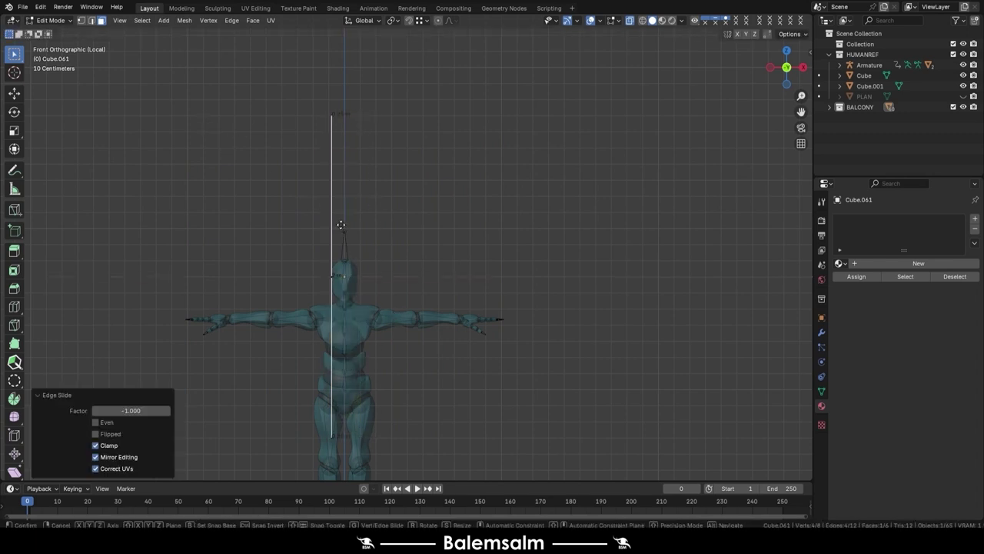
# Widen the rectangle to 1.55 m and raise its top edge to 1.65 m
pyautogui.write('gx')
pyautogui.write('1.')
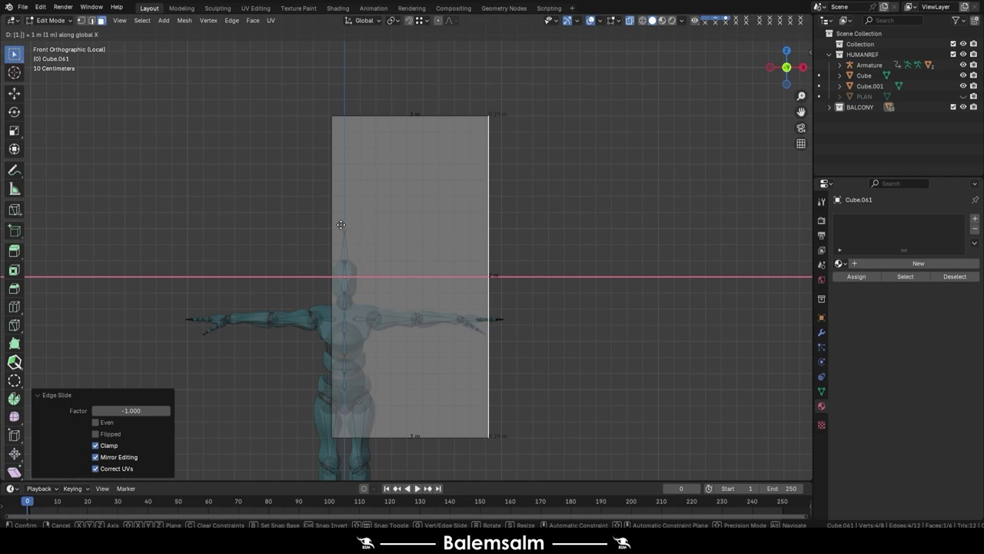
pyautogui.write('55')
pyautogui.press('Return')
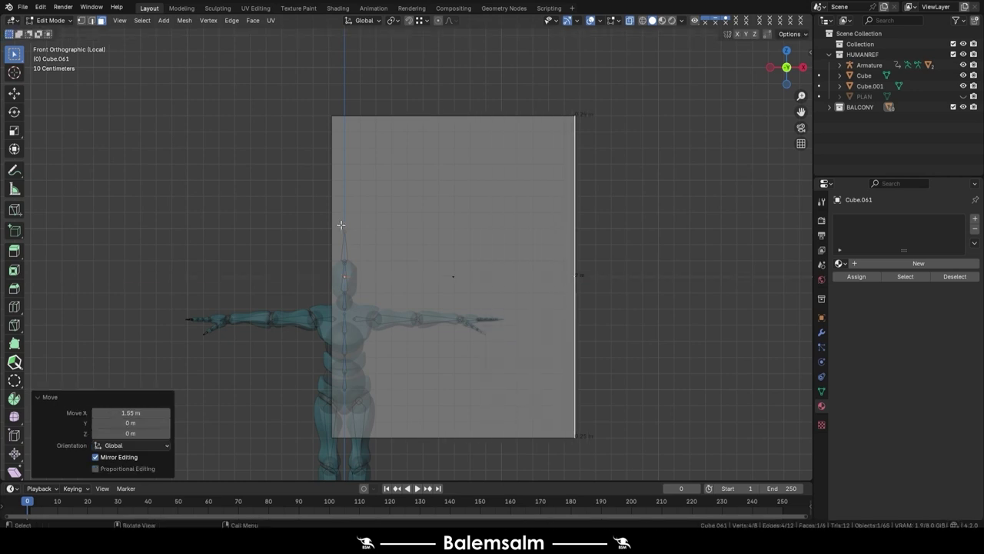
pyautogui.click(520, 129)
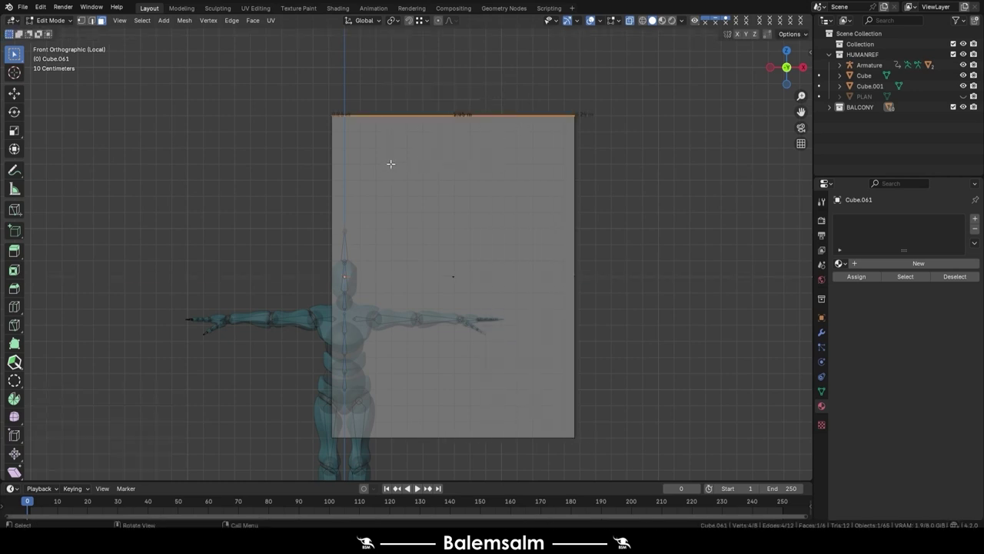
pyautogui.press('g')
pyautogui.press('g')
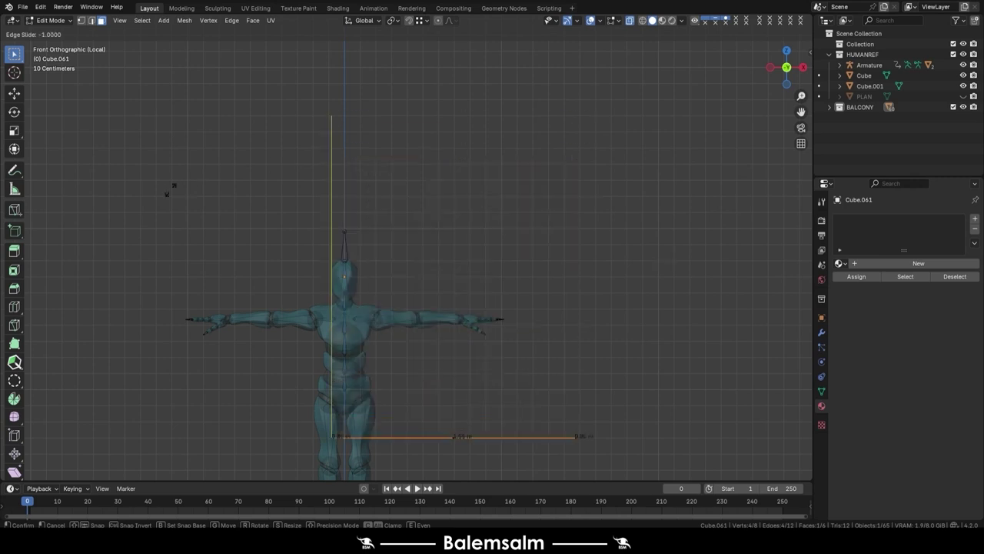
pyautogui.click(172, 189)
pyautogui.write('gz1.6')
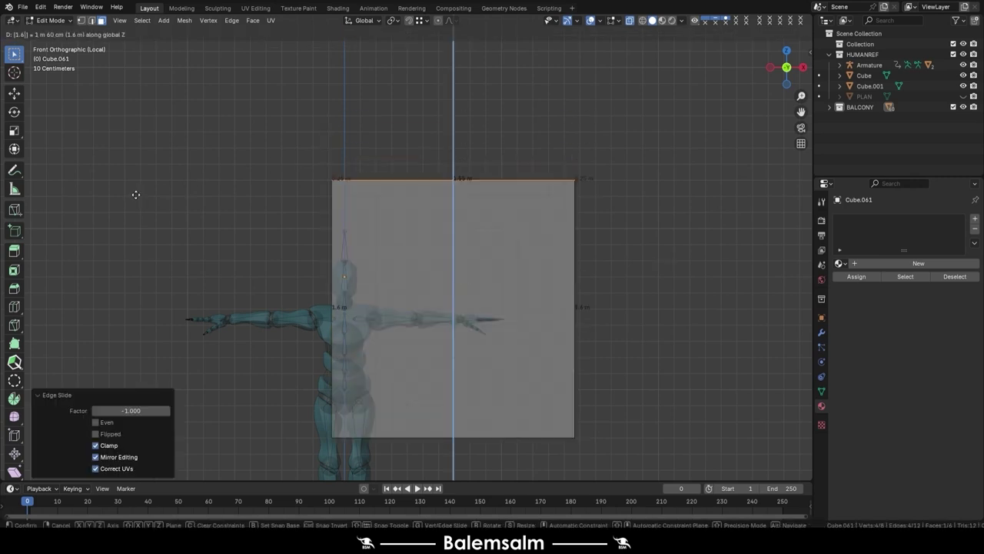
pyautogui.write('5')
pyautogui.press('Return')
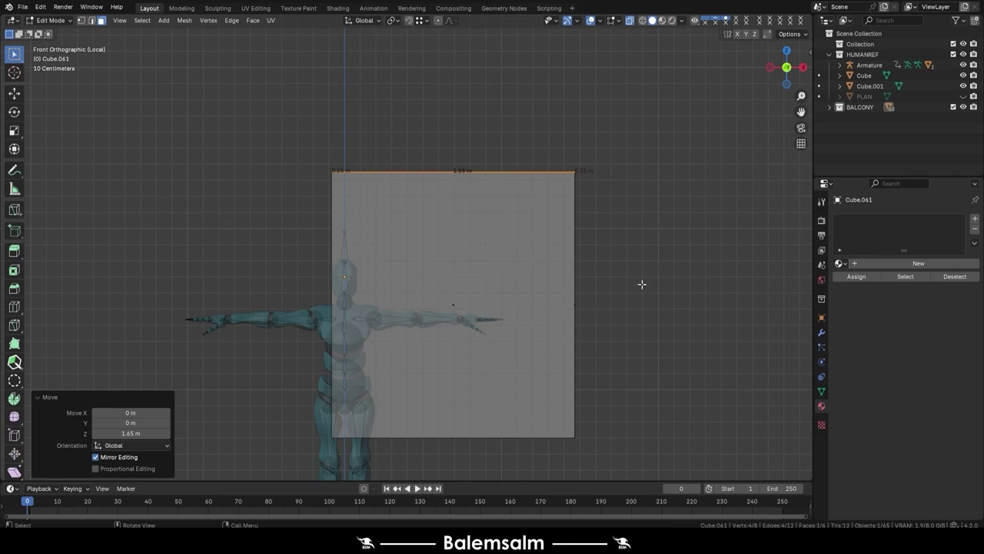
# Select the whole face and move it 0.2 m along Y
pyautogui.click(576, 319)
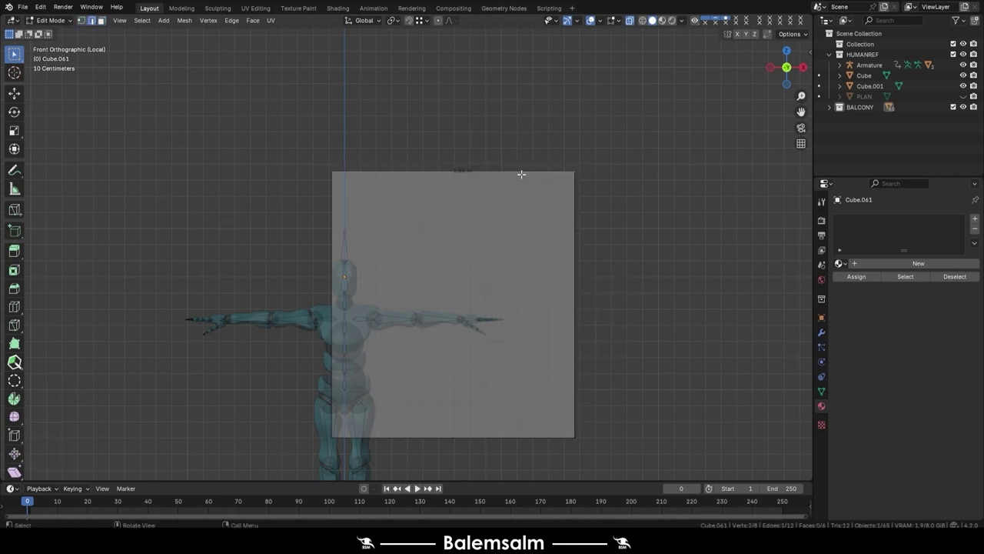
pyautogui.click(563, 399)
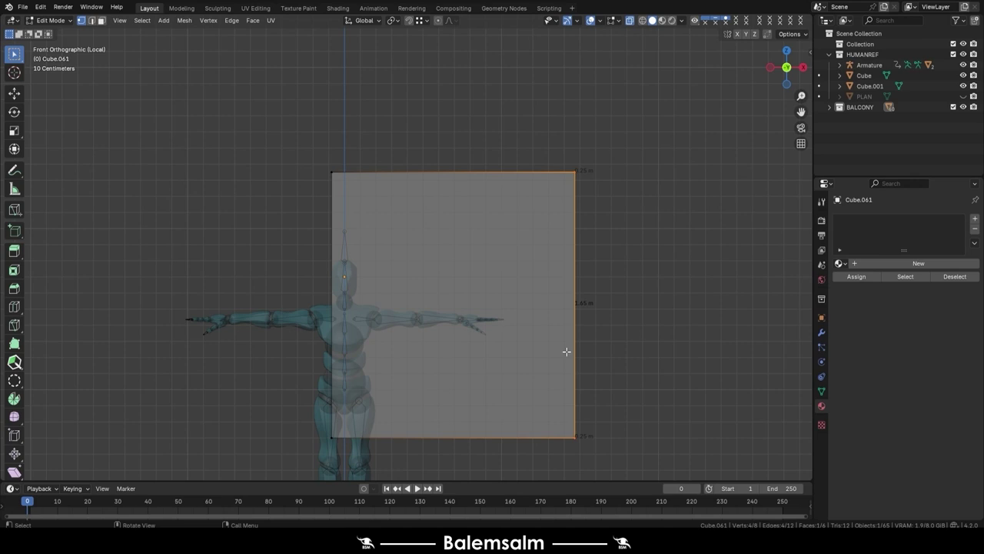
pyautogui.write('gy')
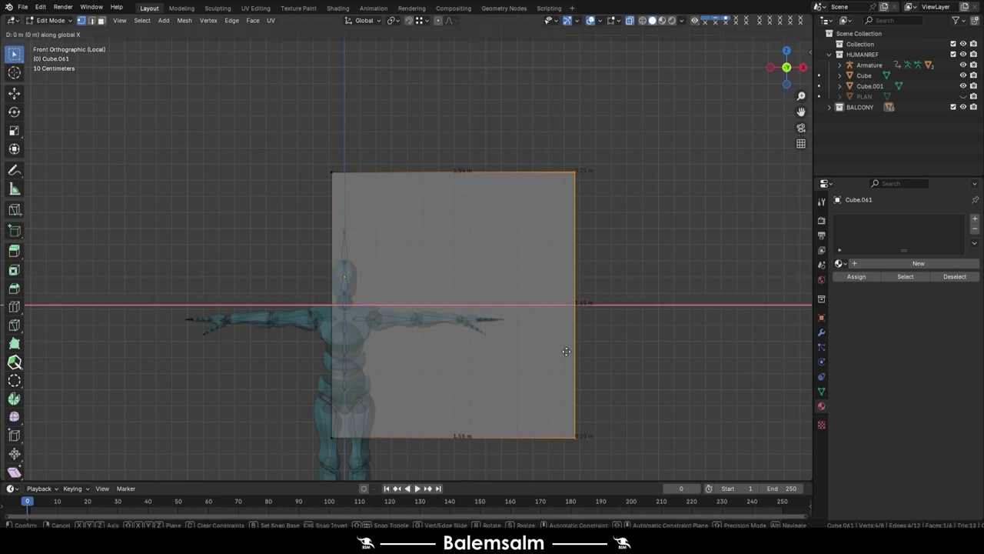
pyautogui.write('0.2')
pyautogui.press('Return')
# Shift the plane -0.8 m along X, then start a vertical centre loop cut
pyautogui.press('Tab')
pyautogui.press('g')
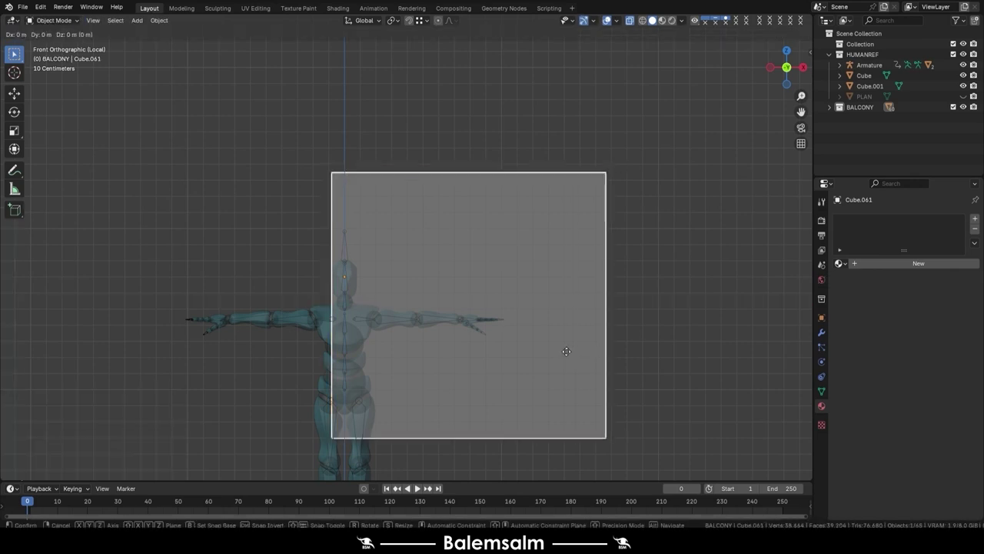
pyautogui.press('x')
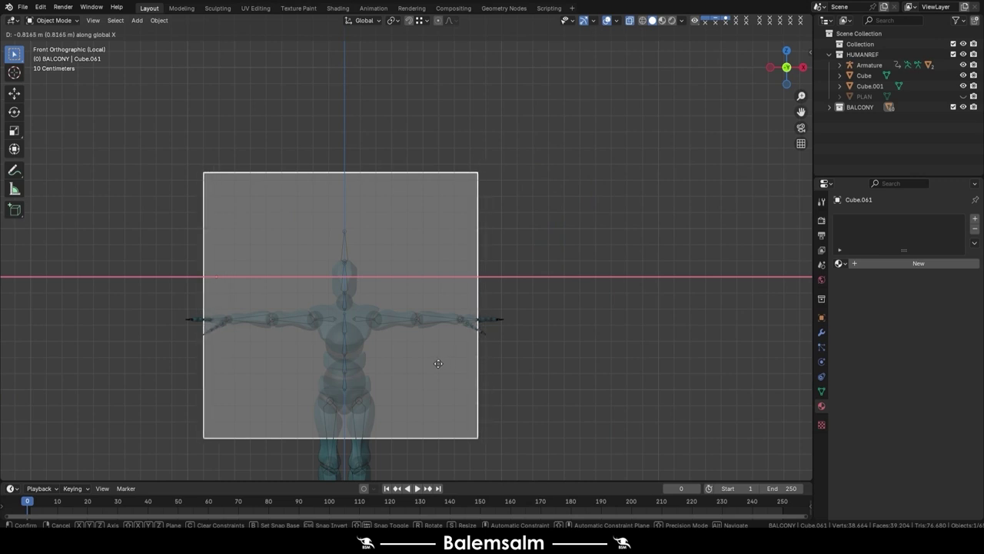
pyautogui.write('.8')
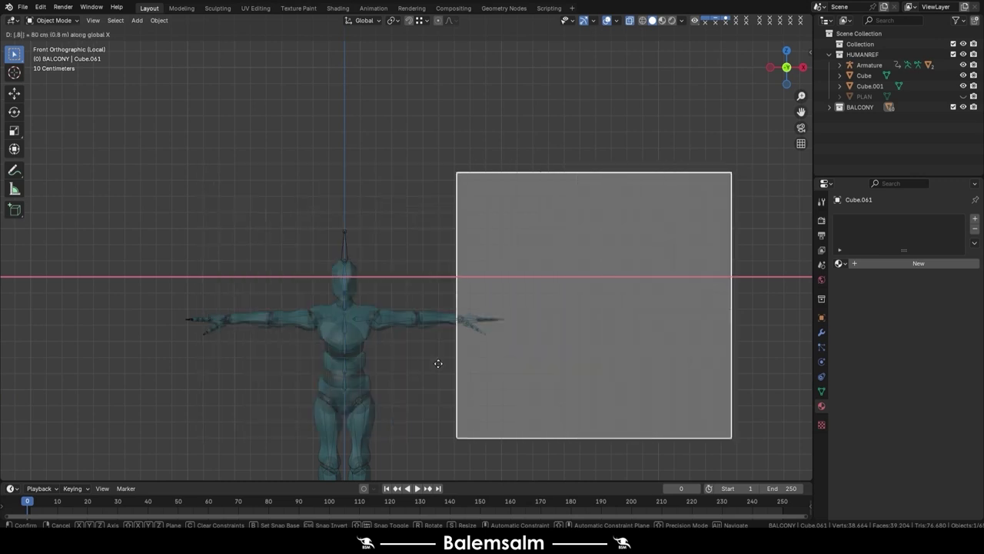
pyautogui.write('-')
pyautogui.press('Return')
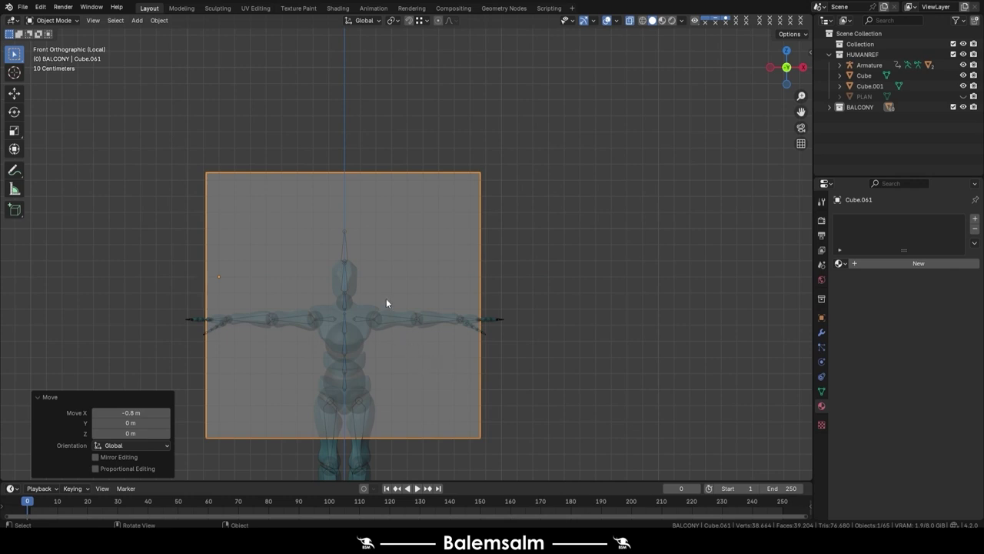
pyautogui.press('Tab')
pyautogui.hotkey('ctrl', 'r')
# Add a centred vertical loop and delete the plane's left half
pyautogui.click(325, 165)
pyautogui.rightClick(325, 165)
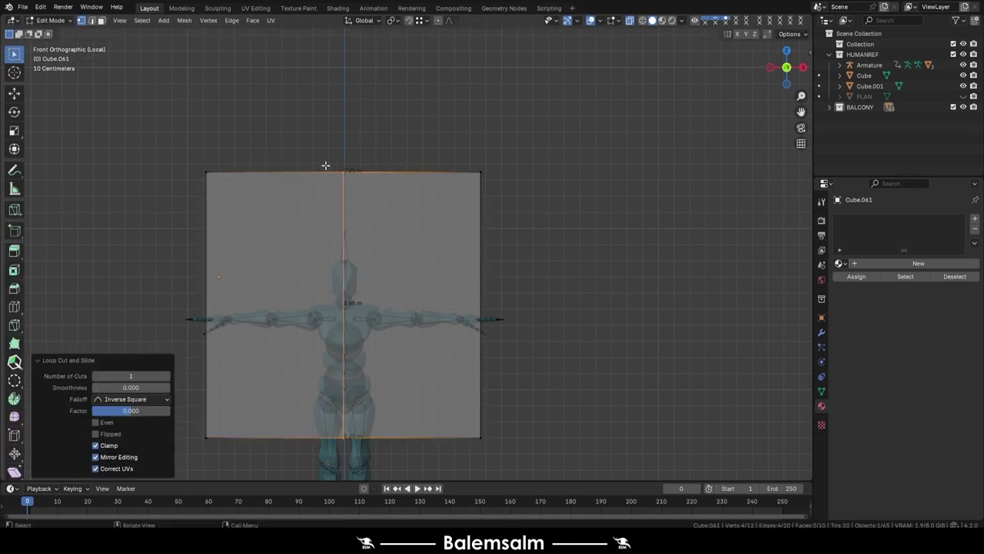
pyautogui.moveTo(271, 139); pyautogui.dragTo(192, 454)
pyautogui.press('x')
pyautogui.click(374, 253)
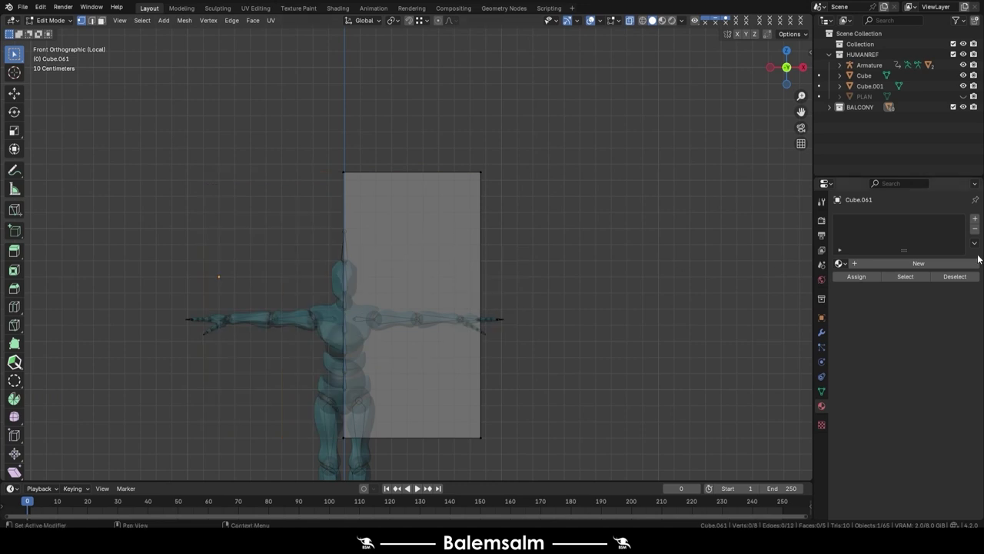
# Try adding and removing a material, then undo back to the restored full plane
pyautogui.click(937, 264)
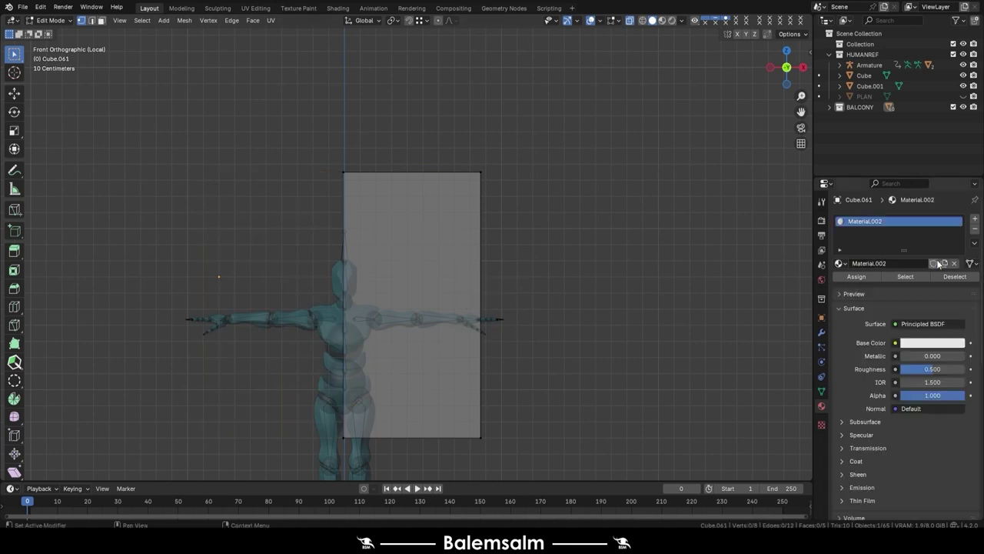
pyautogui.click(975, 228)
pyautogui.hotkey('ctrl', 'z')
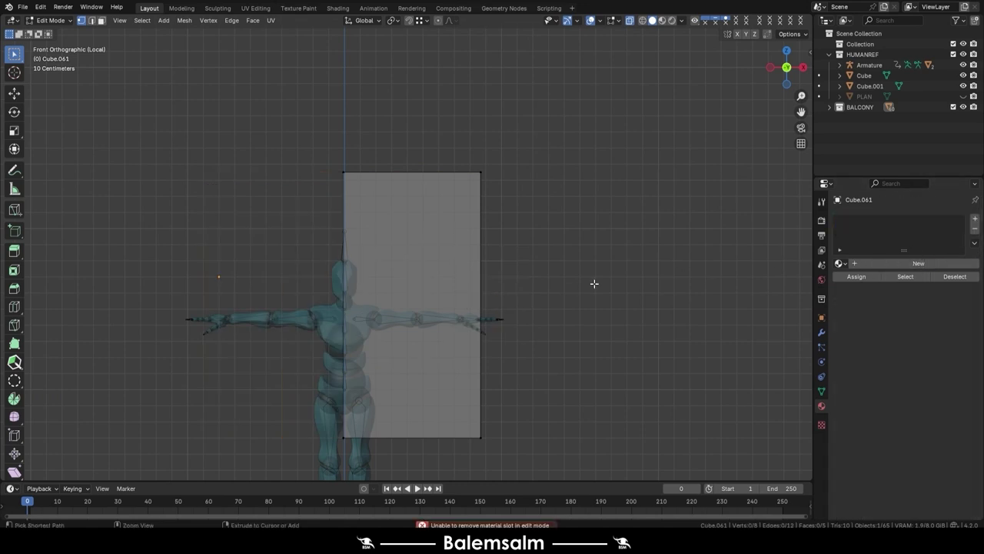
pyautogui.hotkey('ctrl', 'z')
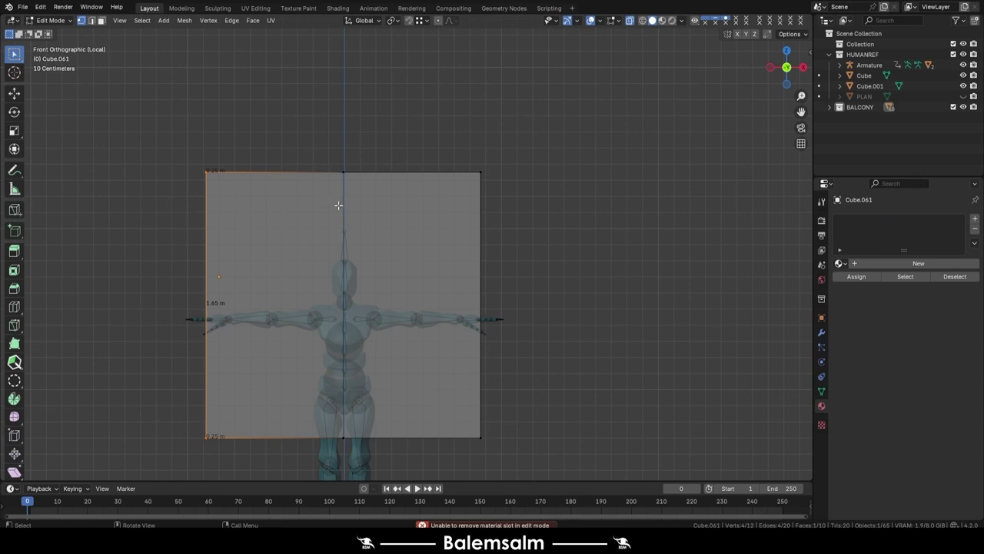
# Cut a horizontal loop near the top and select all four faces in face mode
pyautogui.hotkey('ctrl', 'r')
pyautogui.click(338, 275)
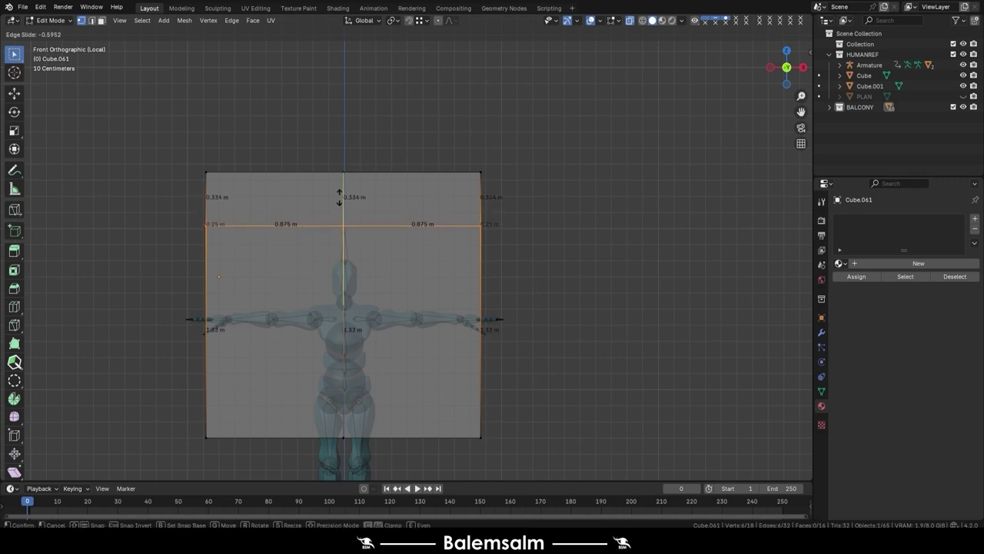
pyautogui.click(339, 199)
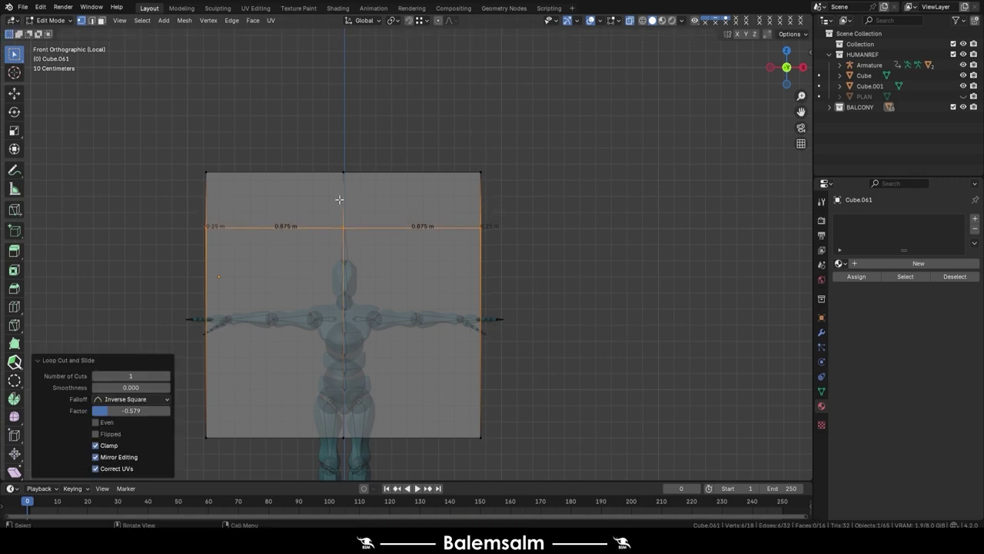
pyautogui.press('3')
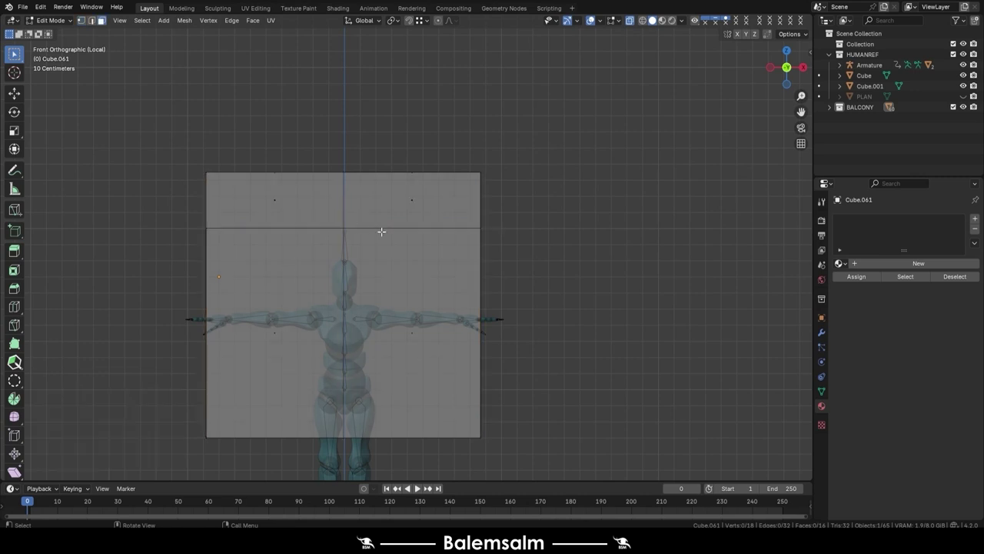
pyautogui.moveTo(432, 189); pyautogui.dragTo(219, 352)
pyautogui.scroll(1, 429, 330)
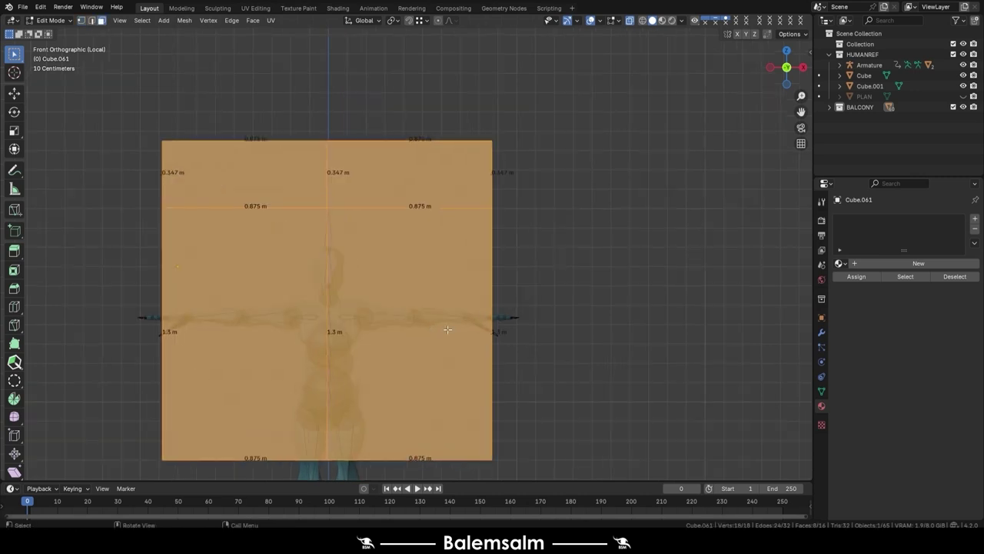
# Inset each of the four panes individually by 0.02 to form the frame bars
pyautogui.press('i')
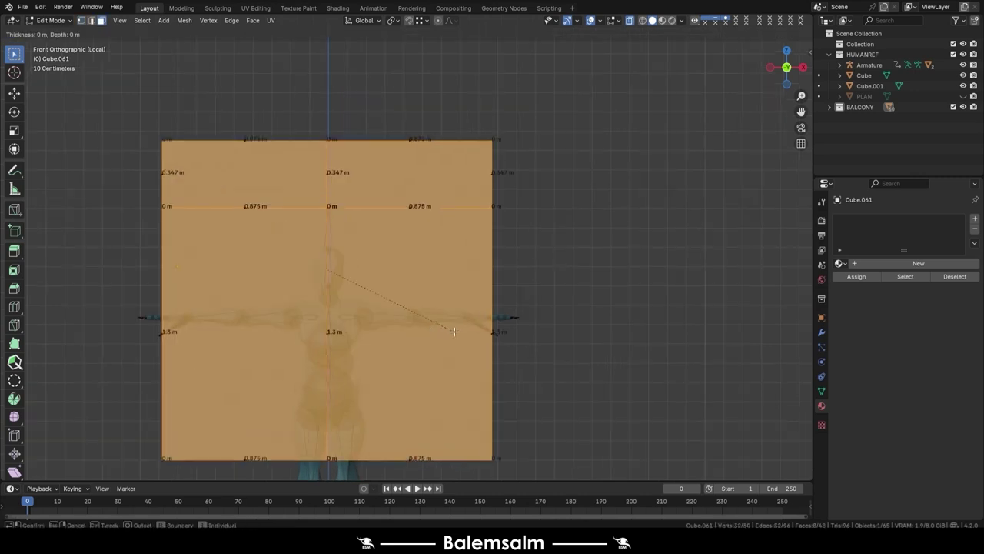
pyautogui.write('.1')
pyautogui.press('BackSpace')
pyautogui.write('2')
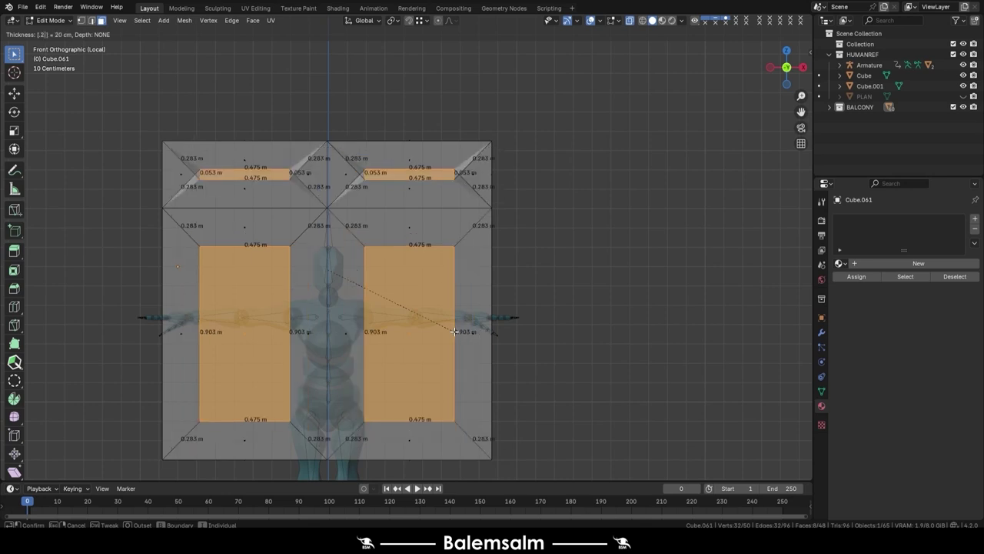
pyautogui.write('2')
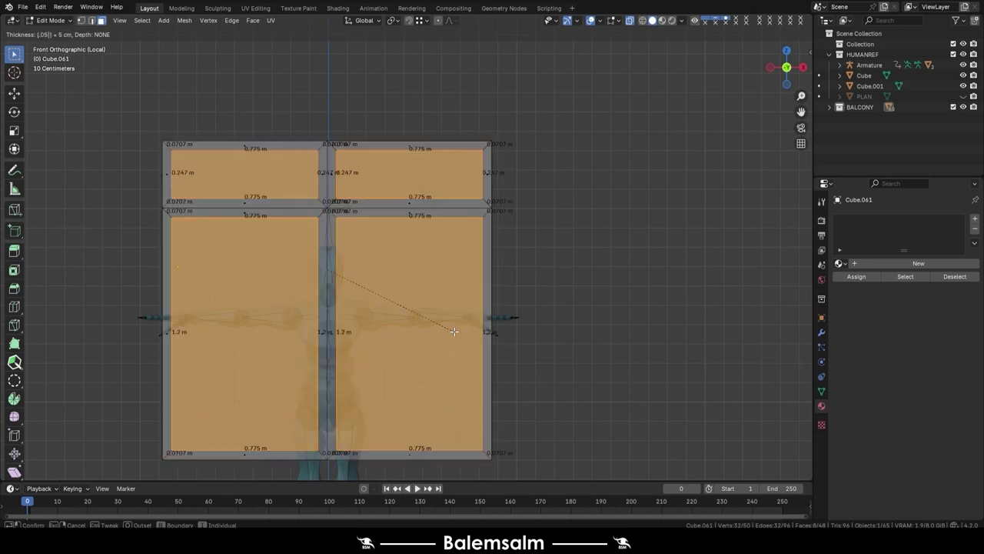
pyautogui.press('BackSpace')
pyautogui.write('2')
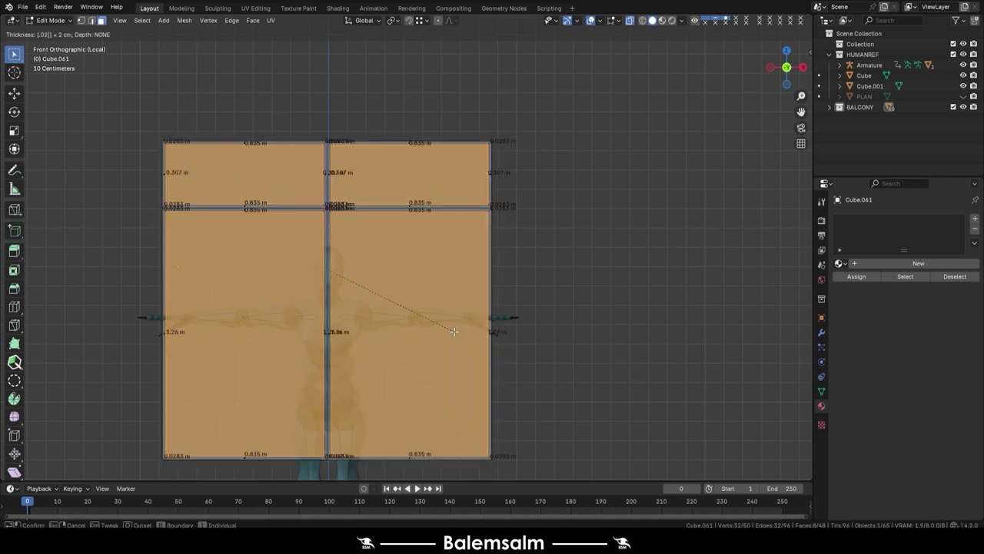
pyautogui.press('BackSpace')
pyautogui.write('2')
pyautogui.press('BackSpace')
pyautogui.write('2')
pyautogui.press('Return')
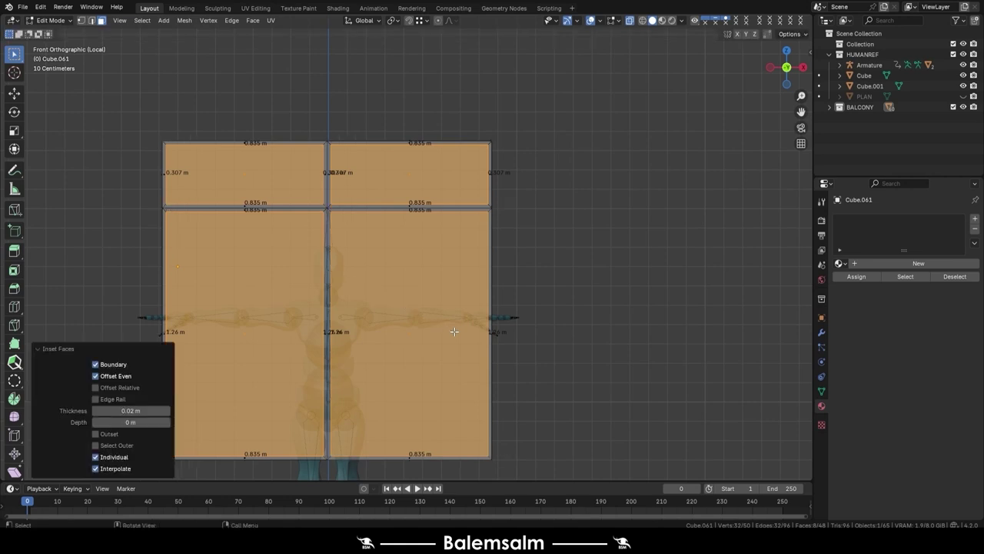
# Bridge the inset faces as loop pairs into open bays and turn off see-through display
pyautogui.moveTo(405, 271); pyautogui.dragTo(476, 302, button='middle')
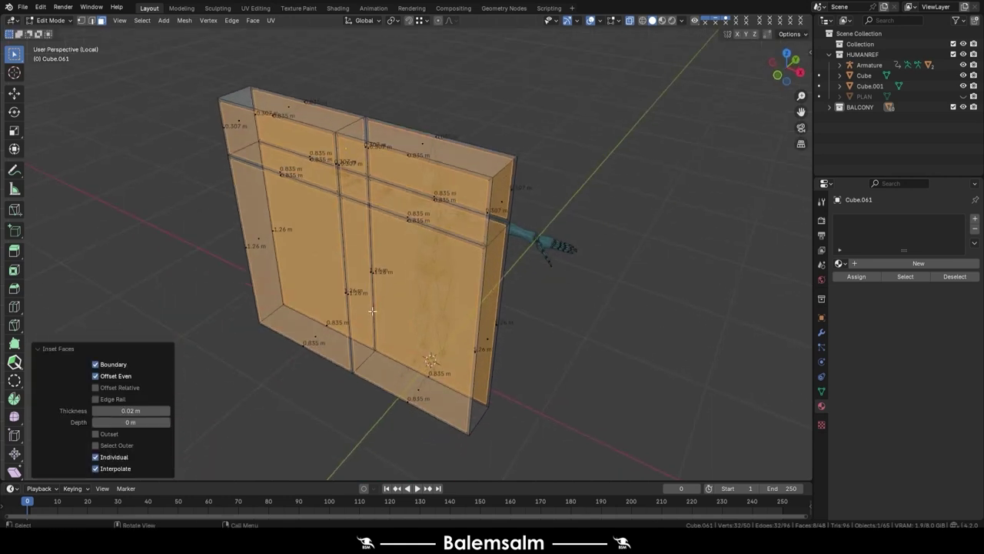
pyautogui.hotkey('ctrl', 'e')
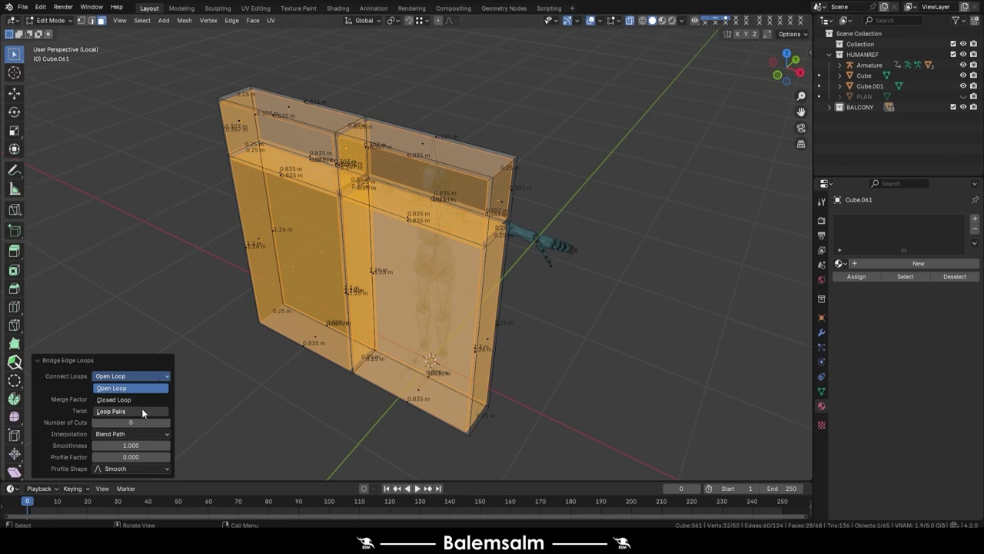
pyautogui.click(141, 407)
pyautogui.press('Tab')
pyautogui.click(526, 342)
pyautogui.hotkey('alt', 'z')
pyautogui.moveTo(435, 355)
pyautogui.mouseDown(button='middle')
pyautogui.moveTo(446, 350)
pyautogui.moveTo(366, 345)
pyautogui.mouseUp(button='middle')
pyautogui.scroll(3, 436, 348)
# Add two loop cuts along the frame's rails
pyautogui.press('Tab')
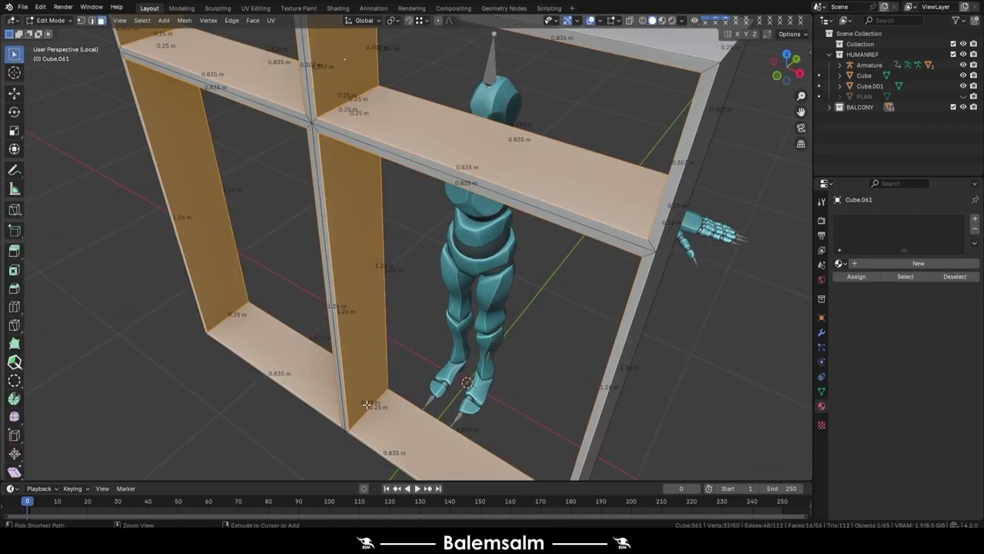
pyautogui.hotkey('ctrl', 'e')
pyautogui.click(365, 403)
pyautogui.scroll(1, 367, 404)
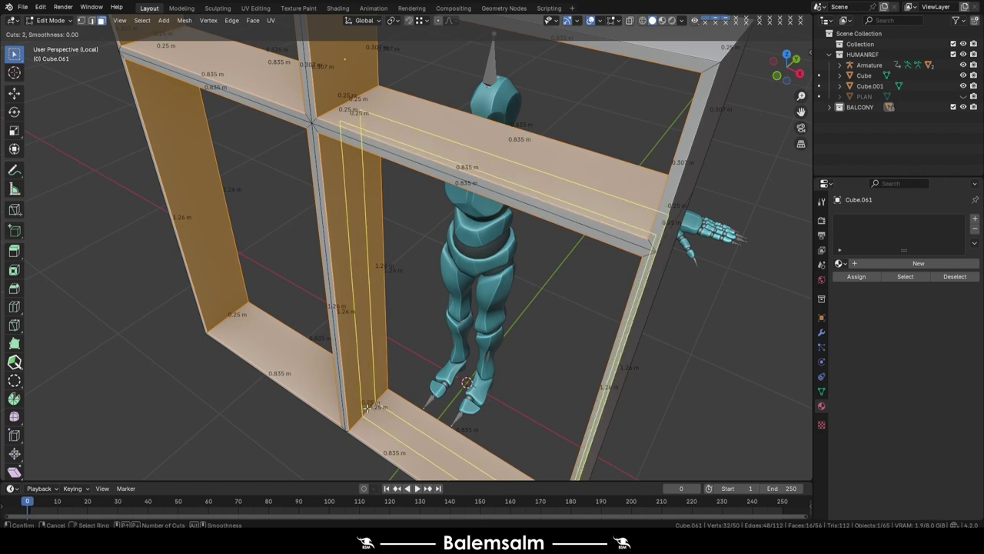
pyautogui.click(366, 406)
# Narrow the crossbar strips along Y to 0.480
pyautogui.moveTo(367, 407)
pyautogui.mouseDown(button='middle')
pyautogui.moveTo(192, 46)
pyautogui.moveTo(340, 163)
pyautogui.mouseUp(button='middle')
pyautogui.moveTo(415, 417); pyautogui.dragTo(446, 323, button='middle')
pyautogui.scroll(5, 446, 323)
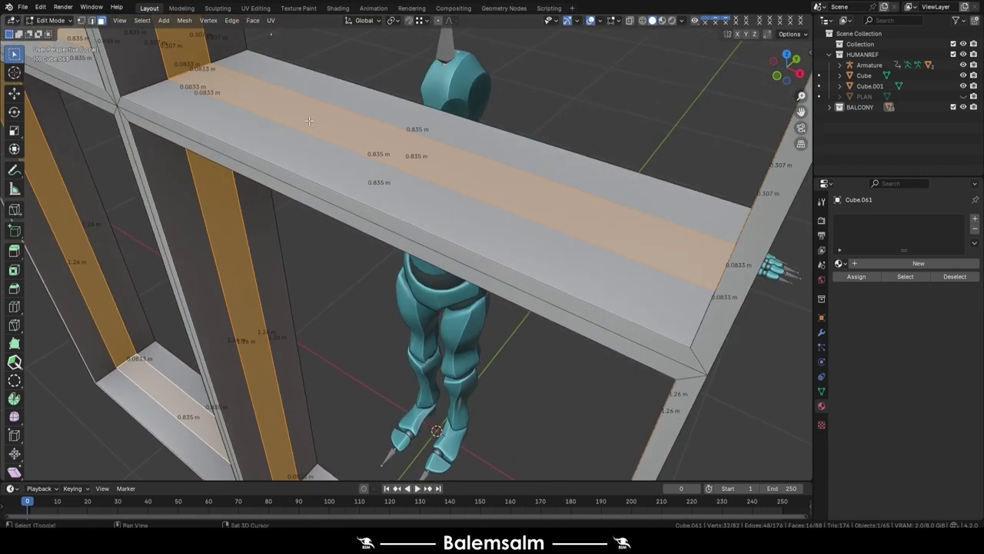
pyautogui.scroll(2, 461, 303)
pyautogui.press('s')
pyautogui.press('y')
pyautogui.click(385, 309)
# Scale the inner border down to 0.9
pyautogui.moveTo(384, 309); pyautogui.dragTo(492, 276, button='middle')
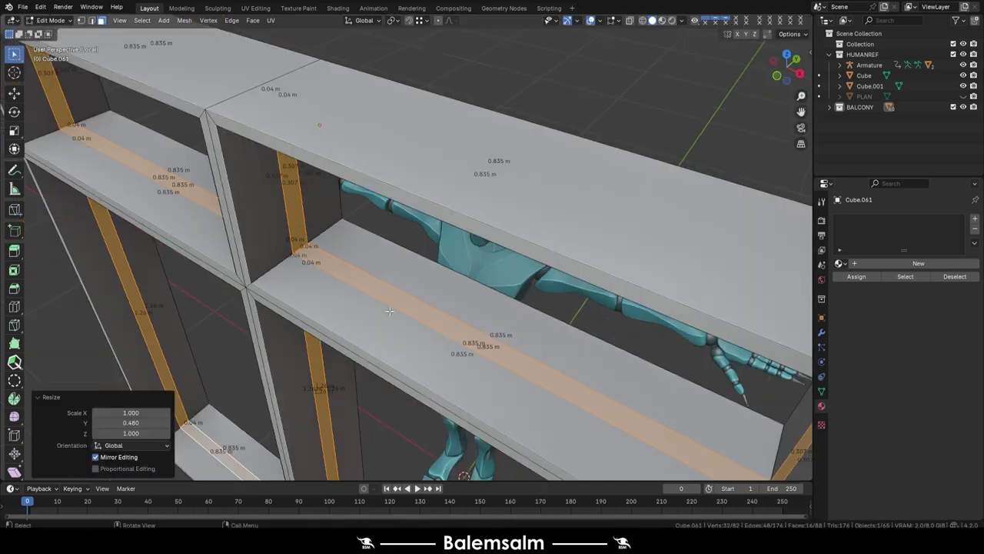
pyautogui.scroll(-5, 513, 269)
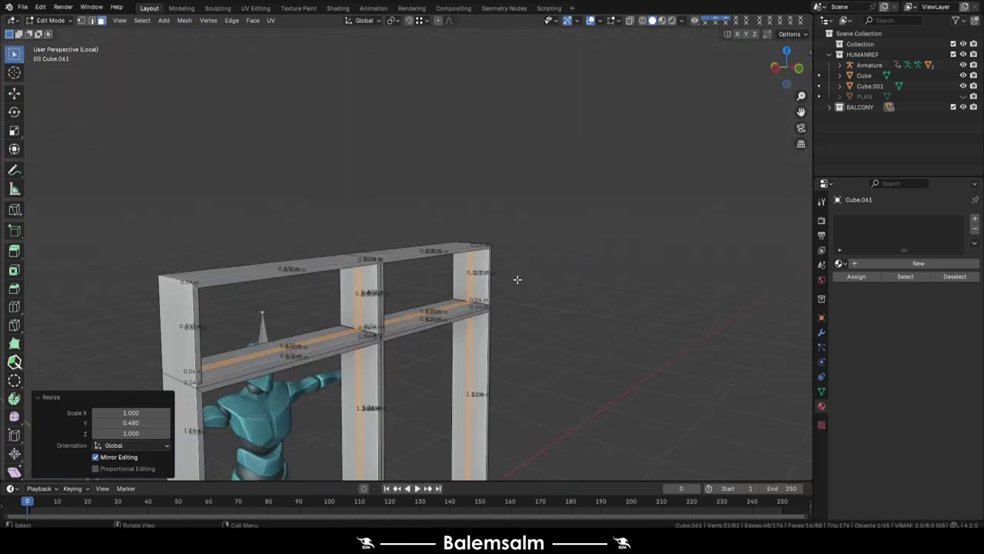
pyautogui.moveTo(507, 316); pyautogui.dragTo(523, 348, button='middle')
pyautogui.scroll(6, 523, 348)
pyautogui.write('s')
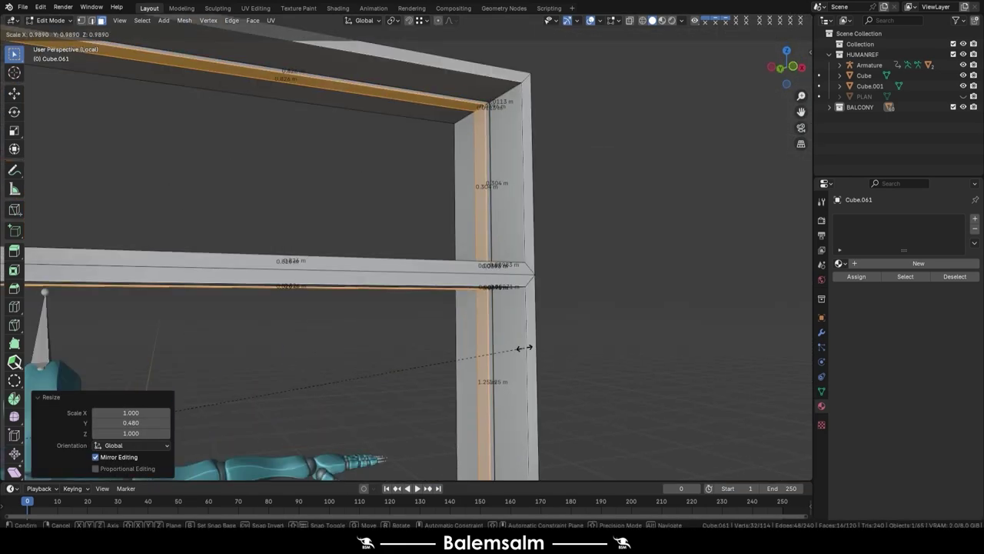
pyautogui.write('.2')
pyautogui.press('BackSpace')
pyautogui.write('1')
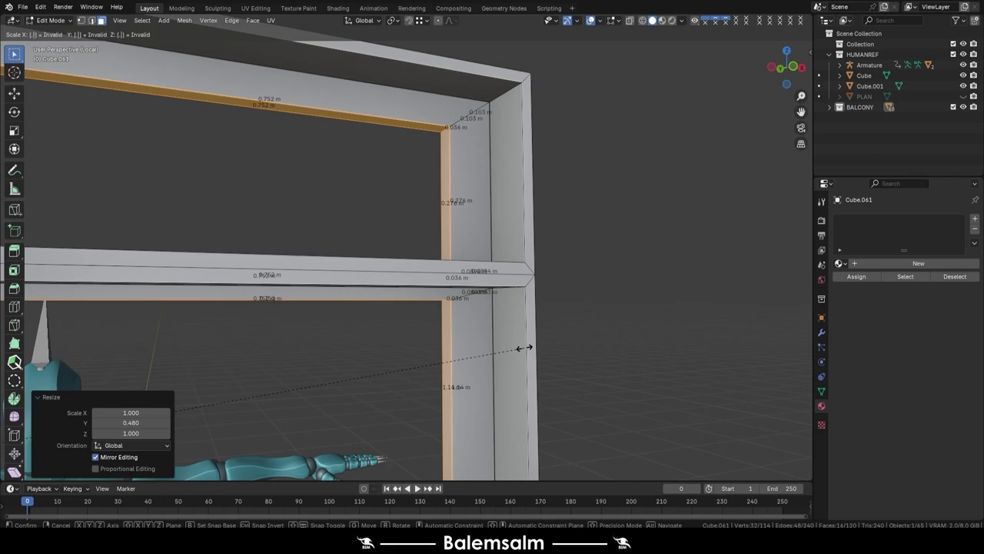
pyautogui.press('BackSpace')
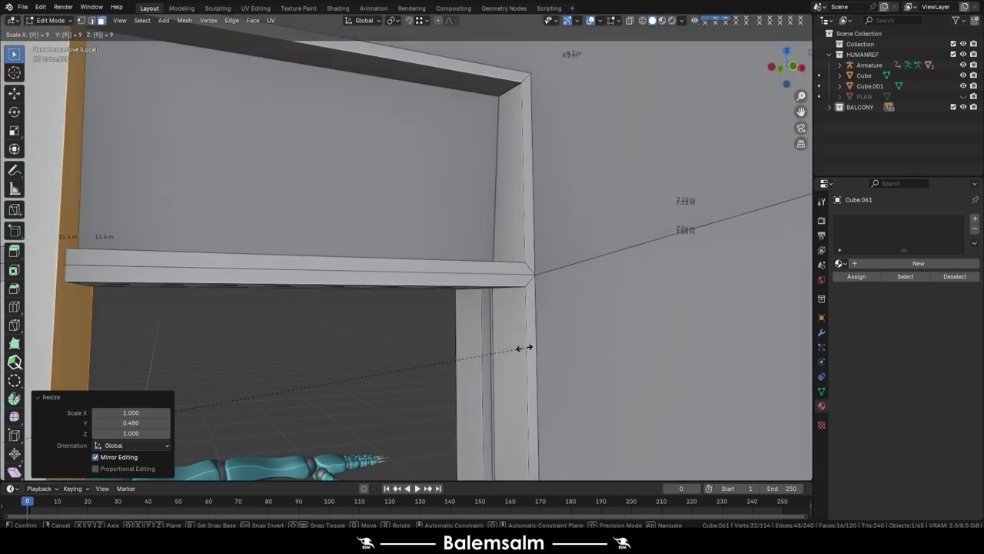
pyautogui.write('.9')
pyautogui.press('Return')
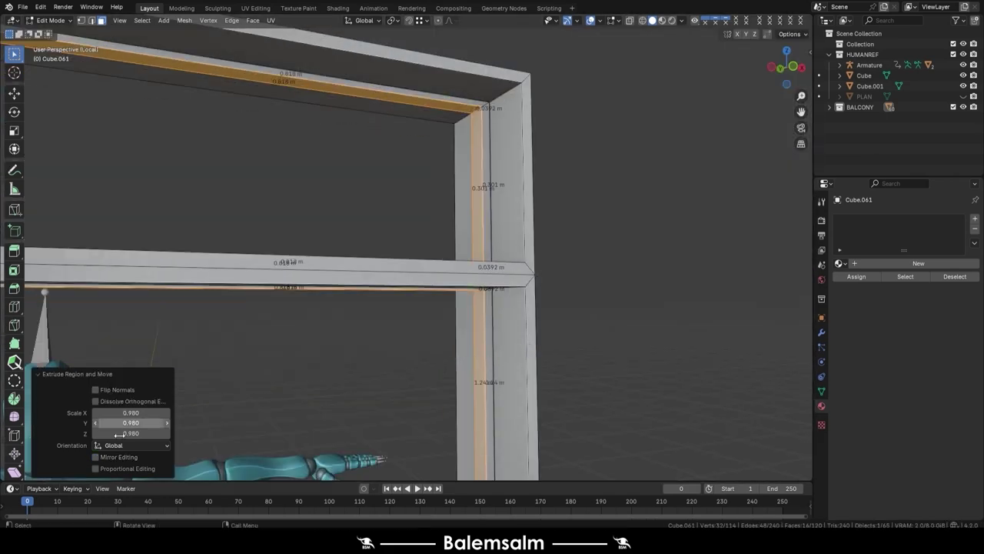
# Thicken the frame members with Shrink/Fatten by 0.1
pyautogui.scroll(-3, 544, 289)
pyautogui.scroll(-2, 544, 290)
pyautogui.scroll(-2, 543, 290)
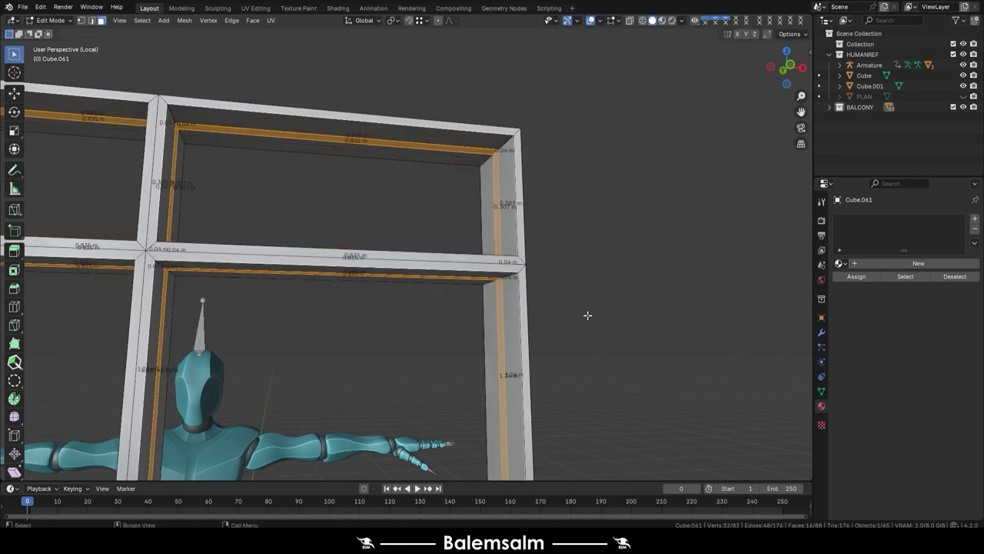
pyautogui.moveTo(587, 315); pyautogui.dragTo(553, 291, button='middle')
pyautogui.press('s')
pyautogui.press('x')
pyautogui.press('y')
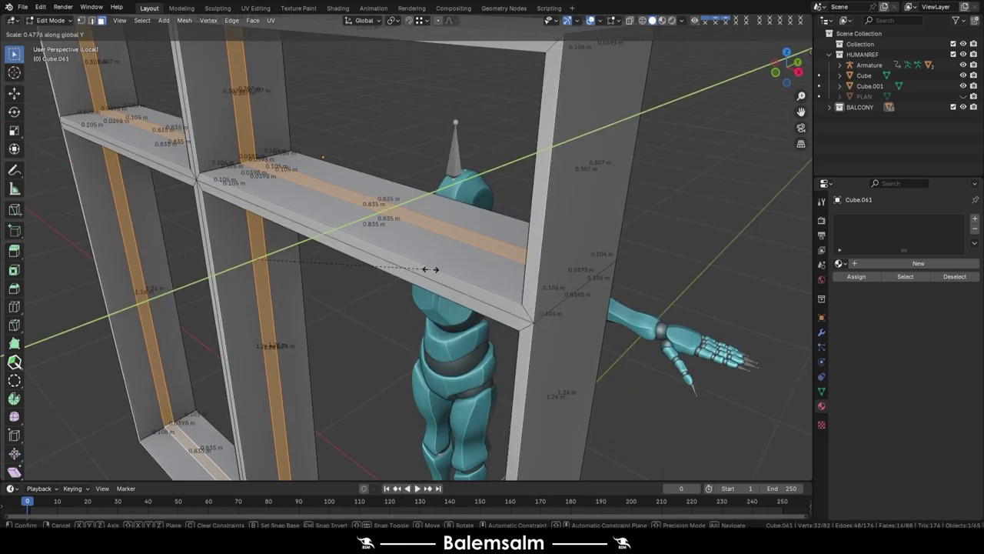
pyautogui.press('Escape')
pyautogui.scroll(-3, 431, 269)
pyautogui.hotkey('alt', 's')
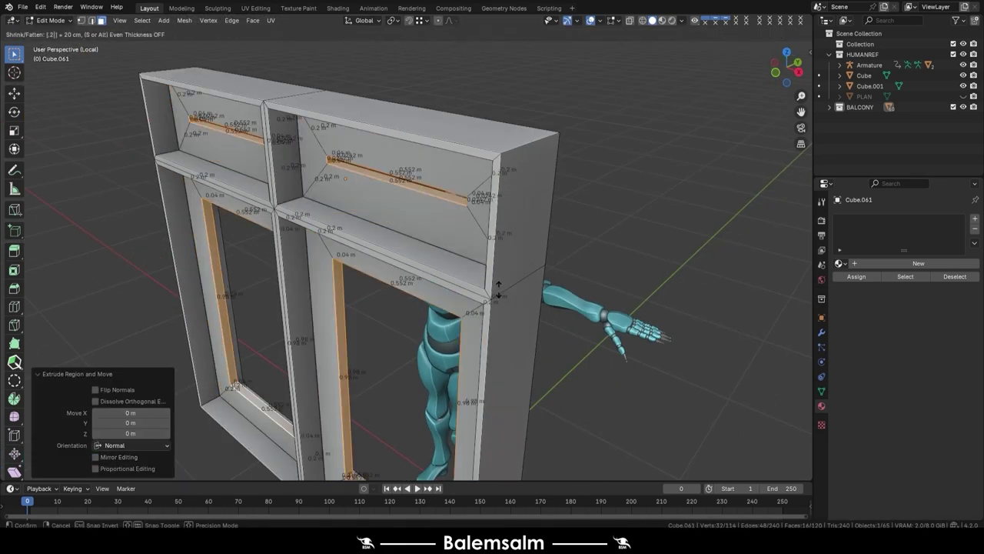
pyautogui.write('.1')
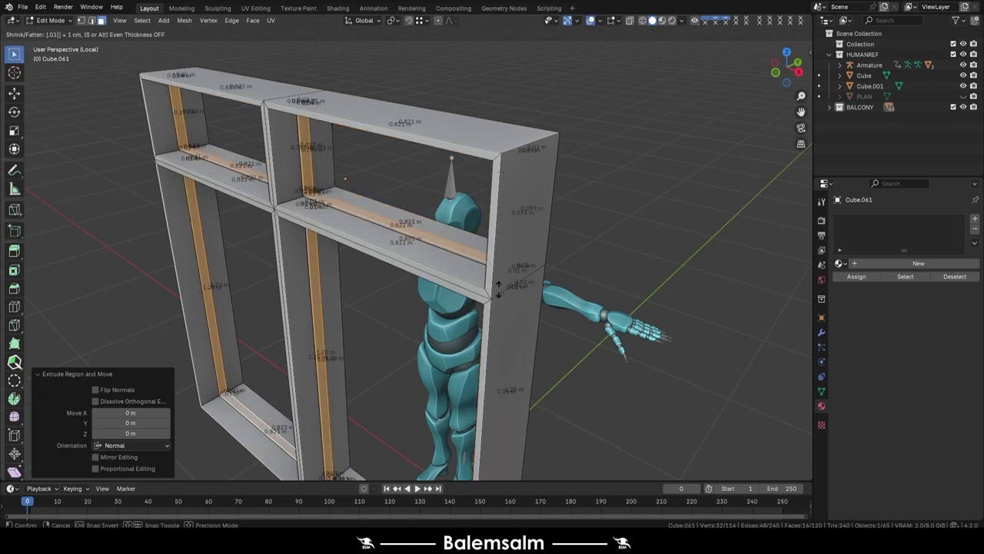
pyautogui.press('Return')
# Select the whole frame mesh and merge its duplicate vertices
pyautogui.moveTo(498, 288); pyautogui.dragTo(314, 202, button='middle')
pyautogui.press('a')
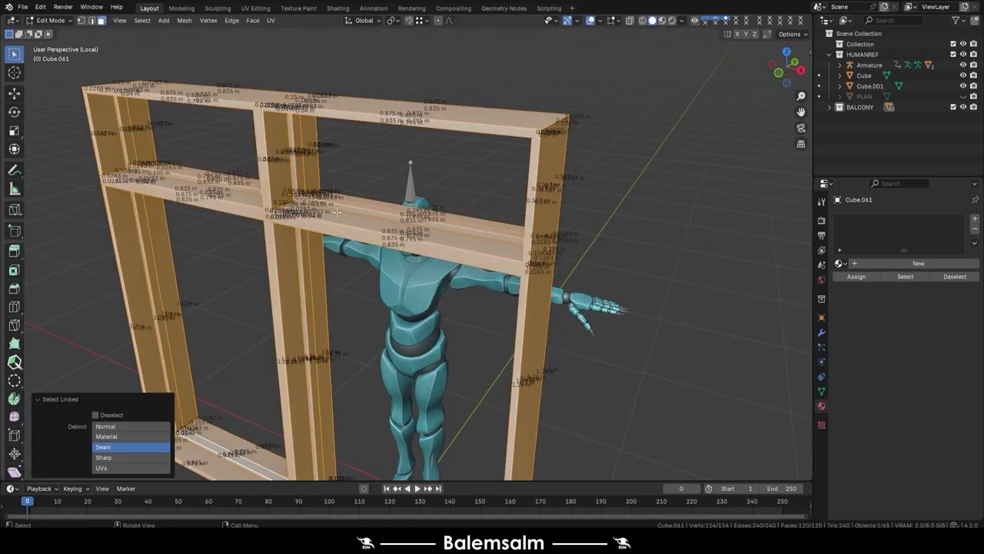
pyautogui.press('m')
pyautogui.click(308, 251)
pyautogui.hotkey('alt', 'a')
pyautogui.scroll(3, 331, 223)
# Separate the upper rail's top face into its own object and narrow it along Y
pyautogui.click(344, 239)
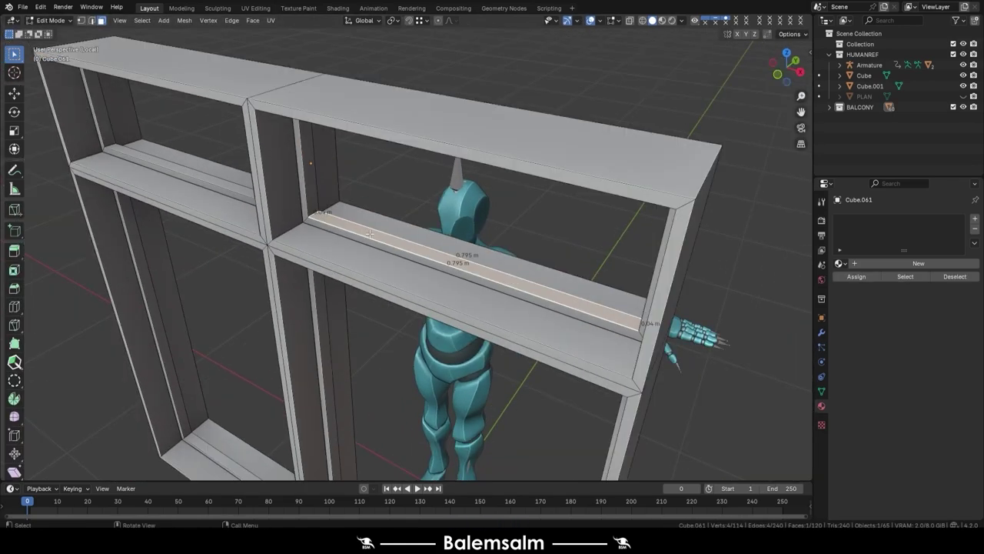
pyautogui.moveTo(344, 239); pyautogui.dragTo(413, 263, button='middle')
pyautogui.press('p')
pyautogui.press('s')
pyautogui.press('y')
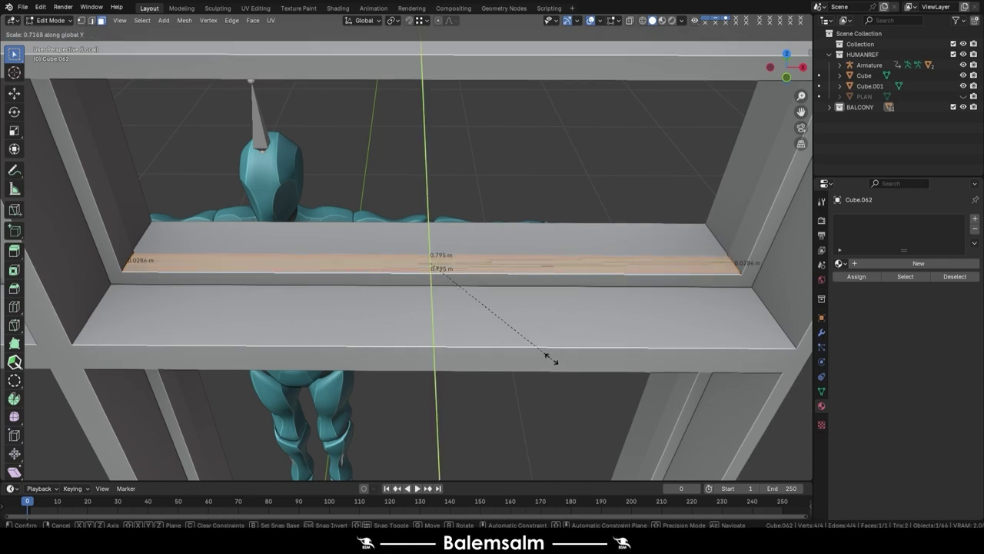
pyautogui.click(501, 312)
pyautogui.moveTo(500, 312)
pyautogui.mouseDown(button='middle')
pyautogui.moveTo(462, 292)
pyautogui.moveTo(476, 308)
pyautogui.moveTo(488, 297)
pyautogui.mouseUp(button='middle')
pyautogui.scroll(-3, 477, 308)
# Inset the new pane face by 0.01 and push the inner face inward
pyautogui.press('Tab')
pyautogui.scroll(5, 472, 308)
pyautogui.scroll(-4, 520, 312)
pyautogui.press('Tab')
pyautogui.scroll(3, 488, 296)
pyautogui.press('i')
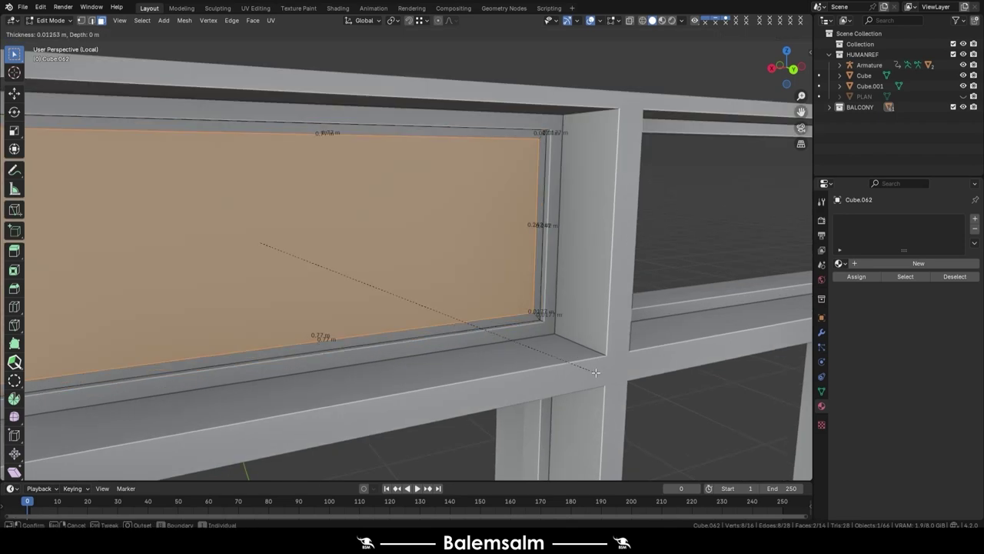
pyautogui.press('Return')
pyautogui.press('e')
pyautogui.write('-.01')
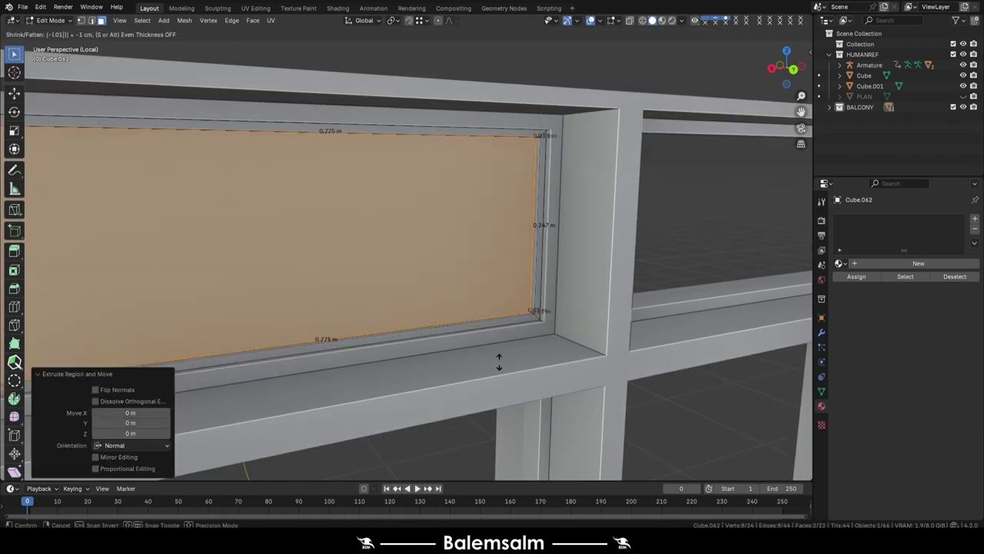
pyautogui.click(499, 361)
# Shrink the recessed inner face slightly and add a vertical loop cut through the pane
pyautogui.scroll(2, 501, 357)
pyautogui.scroll(2, 498, 354)
pyautogui.press('s')
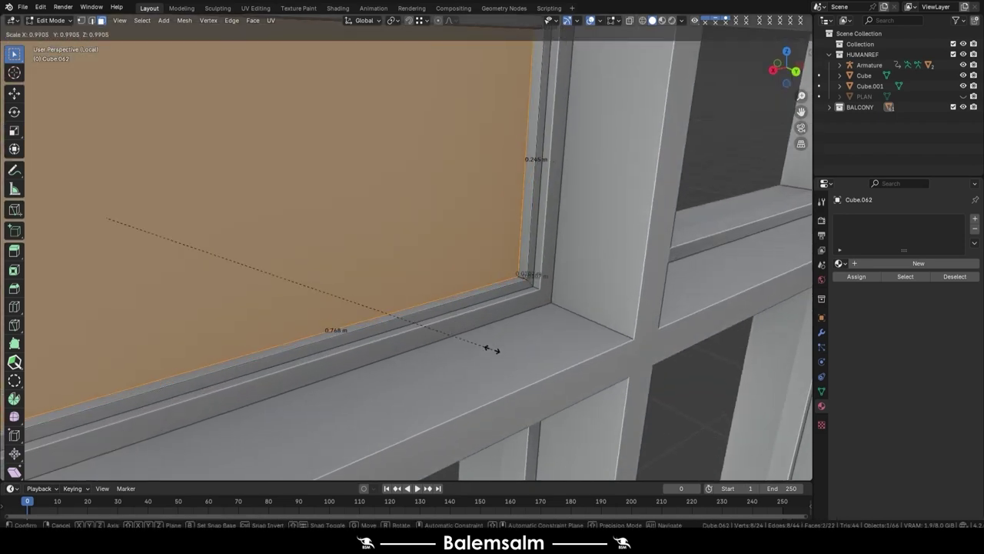
pyautogui.moveTo(472, 341); pyautogui.dragTo(531, 344, button='middle')
pyautogui.scroll(2, 536, 346)
pyautogui.click(536, 346)
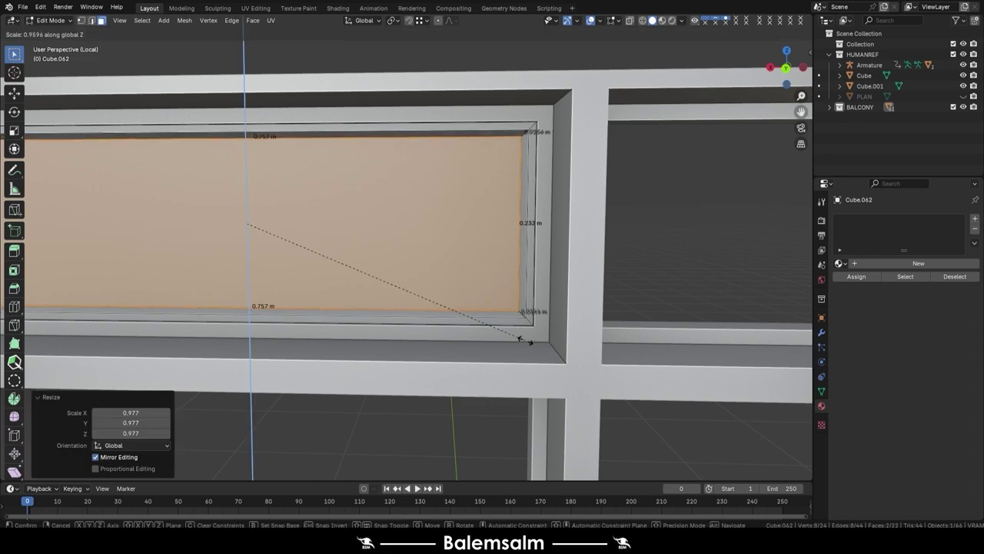
pyautogui.scroll(-4, 497, 357)
pyautogui.scroll(4, 498, 357)
pyautogui.hotkey('ctrl', 'r')
pyautogui.doubleClick(394, 281)
# Duplicate the cut loop into position and scale it along X
pyautogui.scroll(2, 394, 281)
pyautogui.hotkey('shift', 'd')
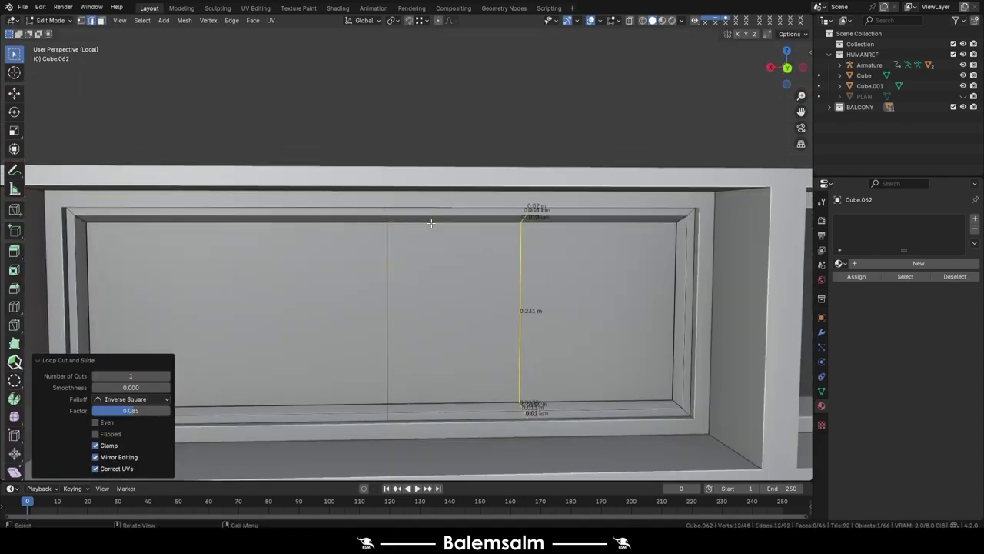
pyautogui.click(492, 224)
pyautogui.press('s')
pyautogui.press('x')
pyautogui.click(577, 321)
# Add vertical loop cuts in the left and right parts of the sash
pyautogui.hotkey('ctrl', 'r')
pyautogui.doubleClick(239, 314)
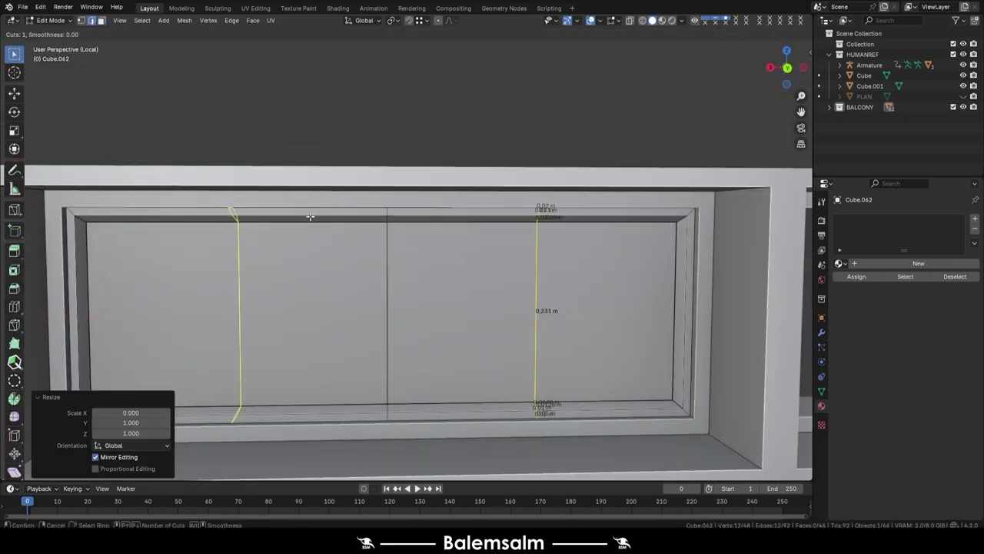
pyautogui.click(494, 314)
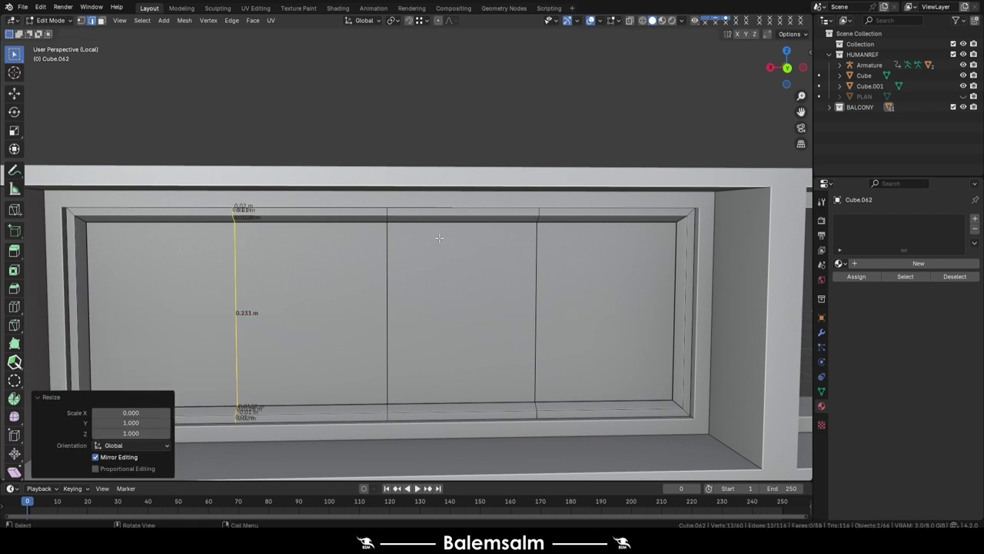
pyautogui.hotkey('ctrl', 'r')
pyautogui.doubleClick(462, 314)
# Add a loop near the pane centre and narrow the centre strip along X
pyautogui.hotkey('ctrl', 'r')
pyautogui.doubleClick(312, 314)
pyautogui.press('s')
pyautogui.press('x')
pyautogui.click(408, 269)
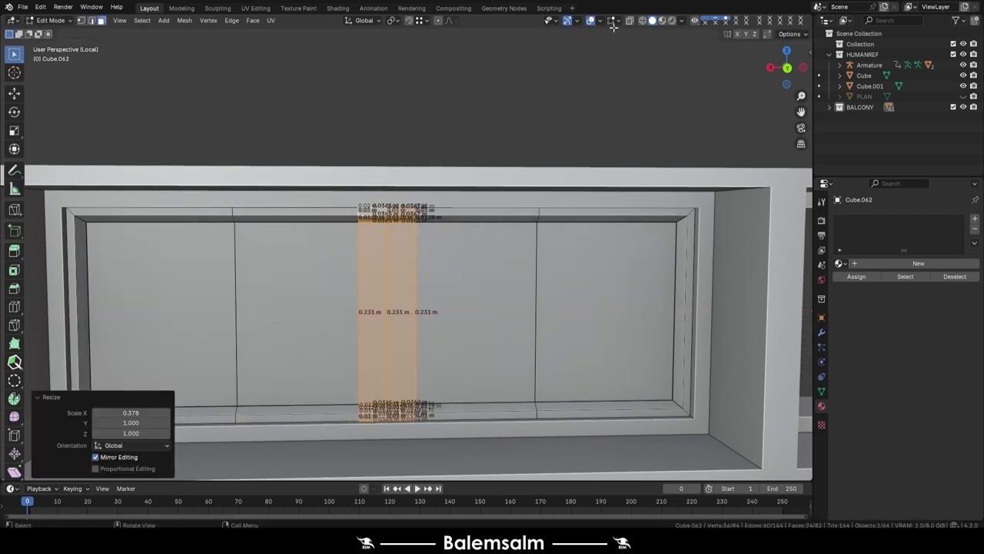
# Undo, change the pivot point, and rescale the centre strip narrower along X
pyautogui.hotkey('ctrl', 'z')
pyautogui.click(550, 20)
pyautogui.click(600, 116)
pyautogui.press('s')
pyautogui.press('x')
pyautogui.click(438, 274)
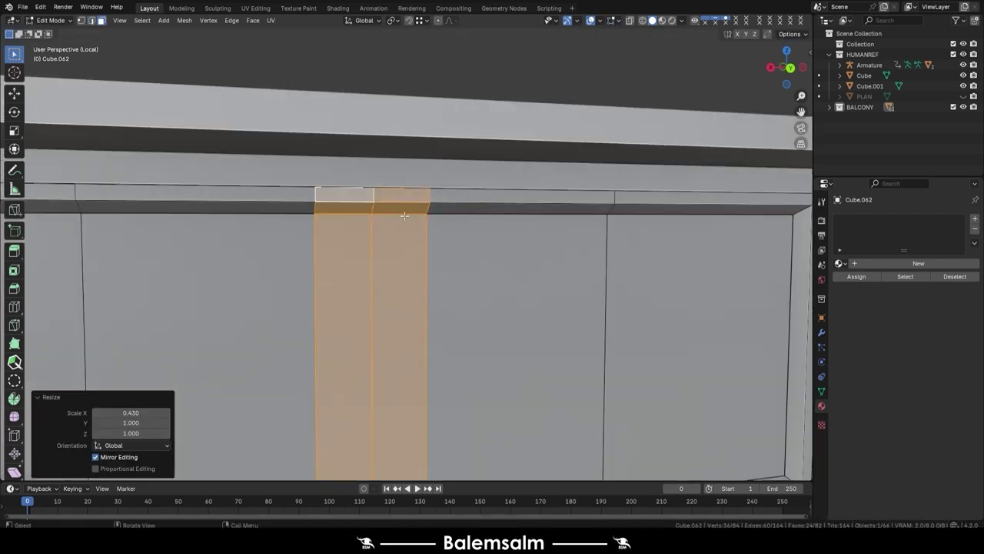
# Loop-cut the strip and push it down along Z into a notch, viewed from the back
pyautogui.hotkey('ctrl', 'r')
pyautogui.doubleClick(340, 202)
pyautogui.press('`')
pyautogui.click(363, 220)
pyautogui.press('z')
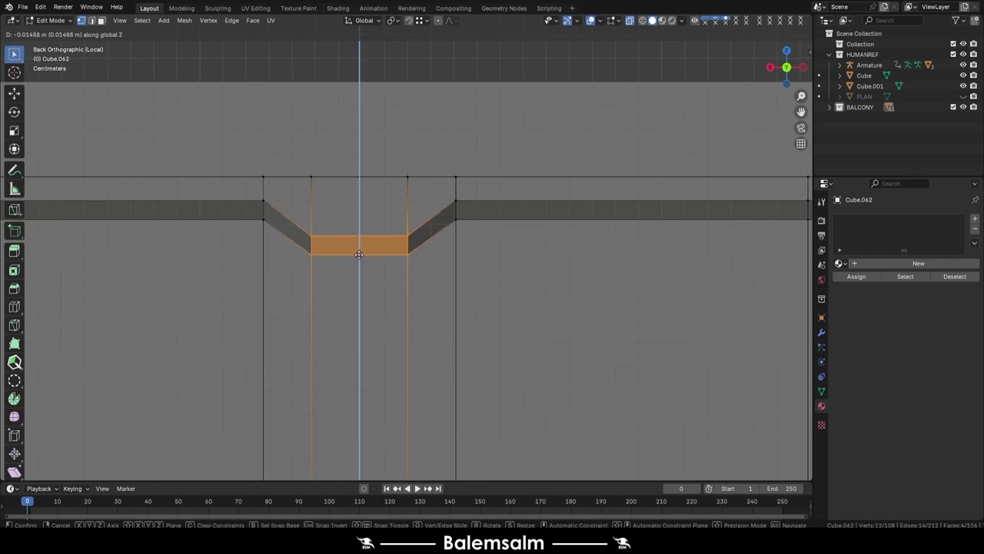
pyautogui.scroll(-2, 369, 226)
pyautogui.click(377, 230)
# Add more cuts to round the notch and adjust its right slope
pyautogui.press('Tab')
pyautogui.press('Tab')
pyautogui.scroll(3, 387, 238)
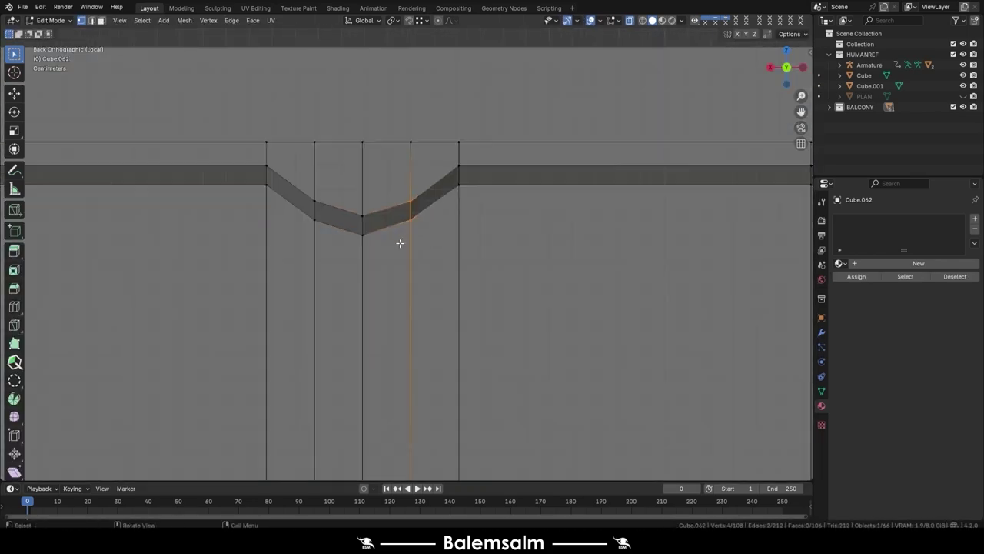
pyautogui.hotkey('ctrl', 'r')
pyautogui.click(290, 215)
pyautogui.moveTo(417, 169); pyautogui.dragTo(439, 238)
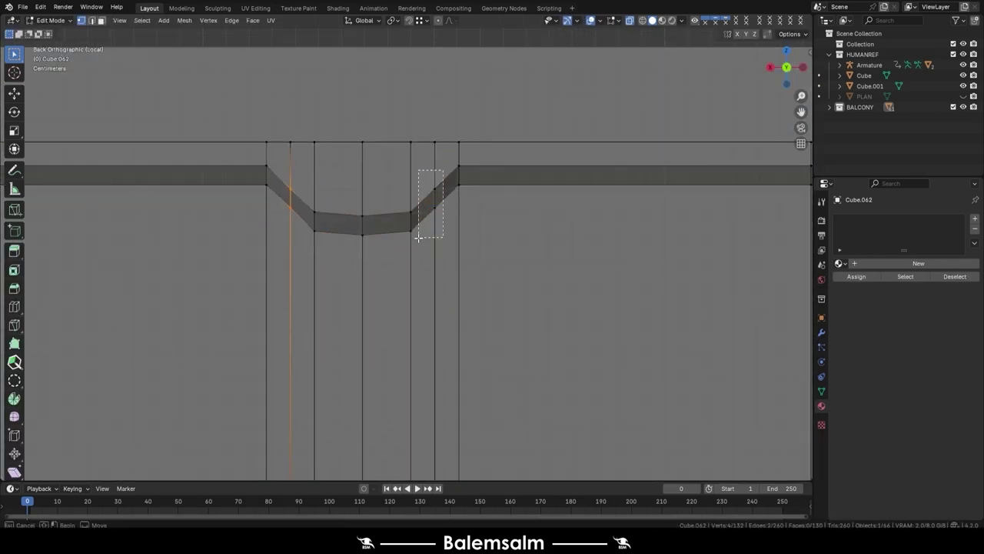
pyautogui.press('Tab')
# Orbit around the frame and figure, then add a mesh cylinder
pyautogui.moveTo(431, 227)
pyautogui.mouseDown(button='middle')
pyautogui.moveTo(395, 217)
pyautogui.moveTo(253, 281)
pyautogui.moveTo(487, 202)
pyautogui.mouseUp(button='middle')
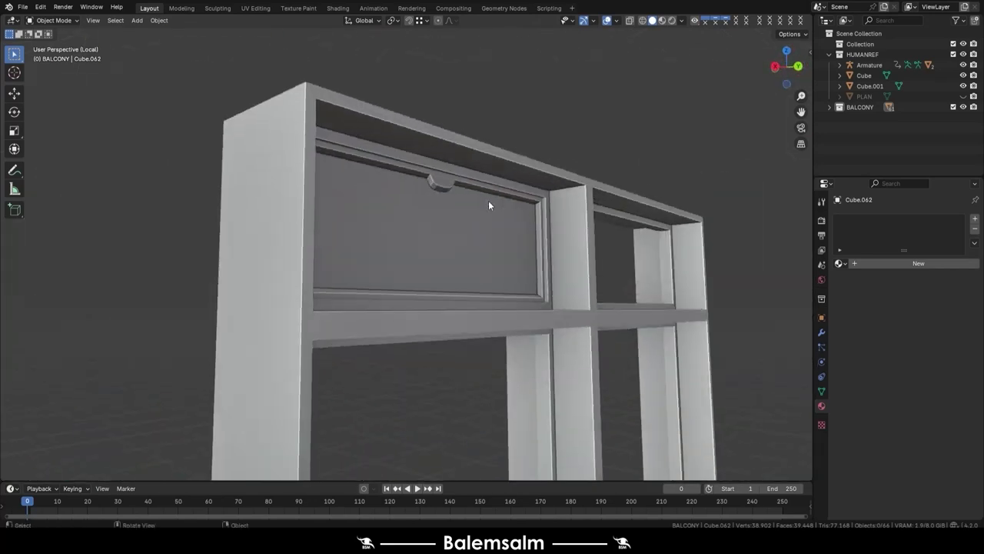
pyautogui.scroll(4, 461, 169)
pyautogui.scroll(-5, 424, 137)
pyautogui.moveTo(423, 137)
pyautogui.mouseDown(button='middle')
pyautogui.moveTo(380, 199)
pyautogui.moveTo(510, 256)
pyautogui.moveTo(477, 279)
pyautogui.mouseUp(button='middle')
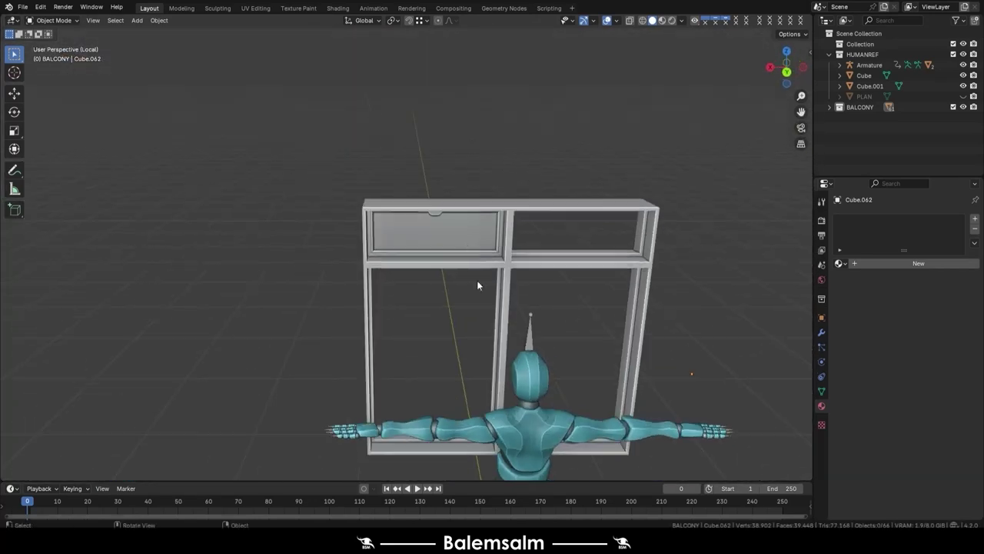
pyautogui.scroll(4, 435, 199)
pyautogui.scroll(3, 435, 198)
pyautogui.moveTo(413, 259); pyautogui.dragTo(369, 237, button='middle')
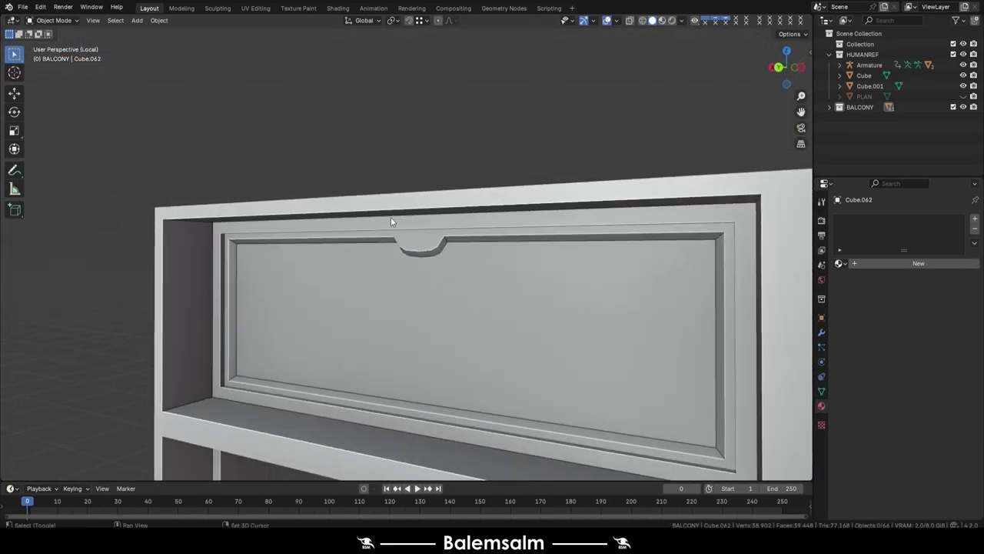
pyautogui.hotkey('shift', 'a')
pyautogui.click(440, 273)
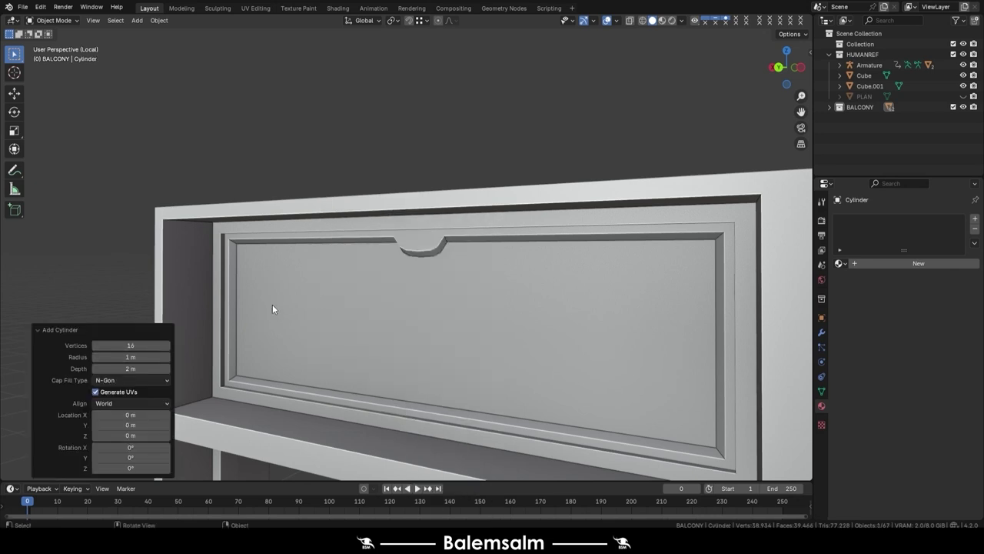
# Rotate the cylinder 90° about X and move it toward the frame
pyautogui.scroll(-5, 272, 308)
pyautogui.moveTo(273, 309); pyautogui.dragTo(457, 419, button='middle')
pyautogui.scroll(-2, 458, 419)
pyautogui.write('r')
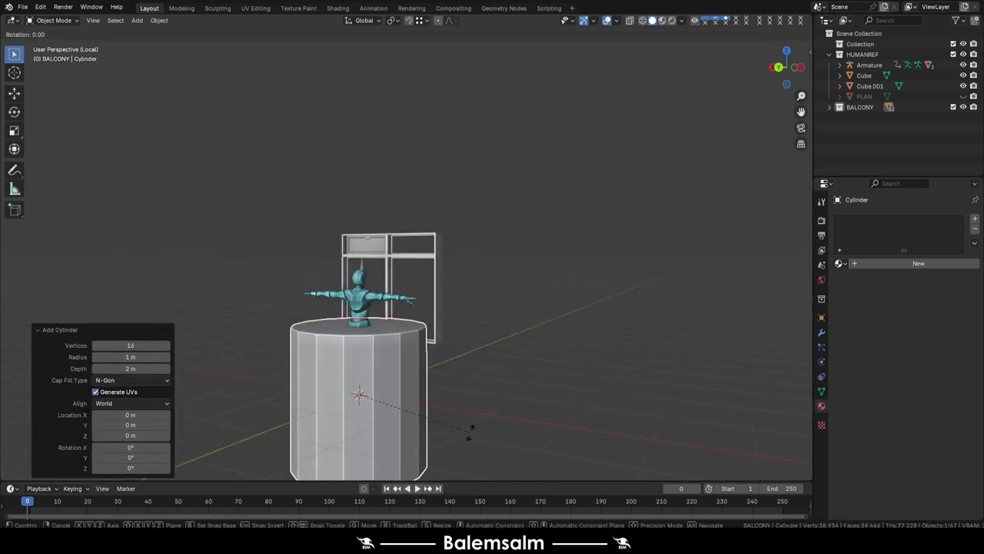
pyautogui.write('90')
pyautogui.press('Return')
pyautogui.press('`')
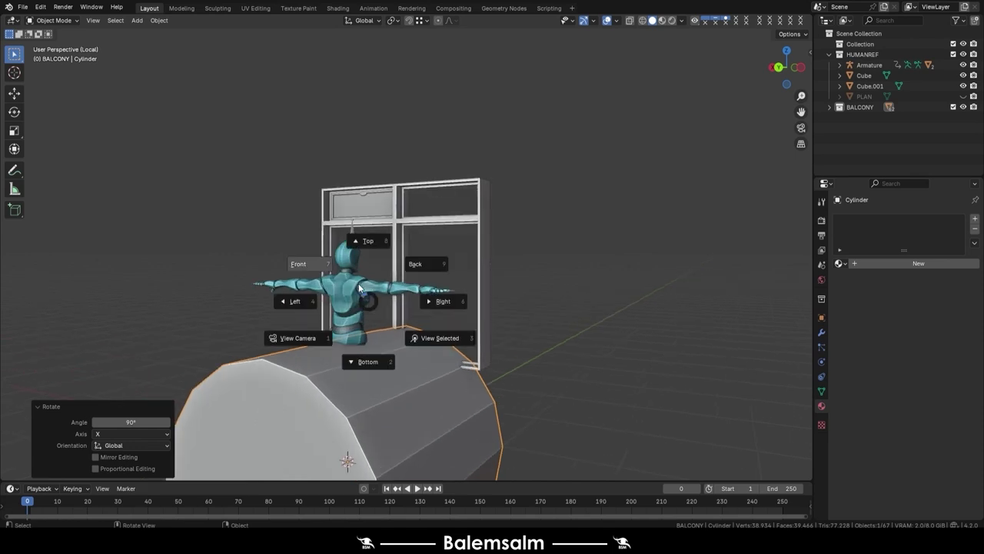
pyautogui.click(359, 283)
pyautogui.press('`')
pyautogui.click(427, 243)
pyautogui.scroll(2, 434, 254)
pyautogui.press('g')
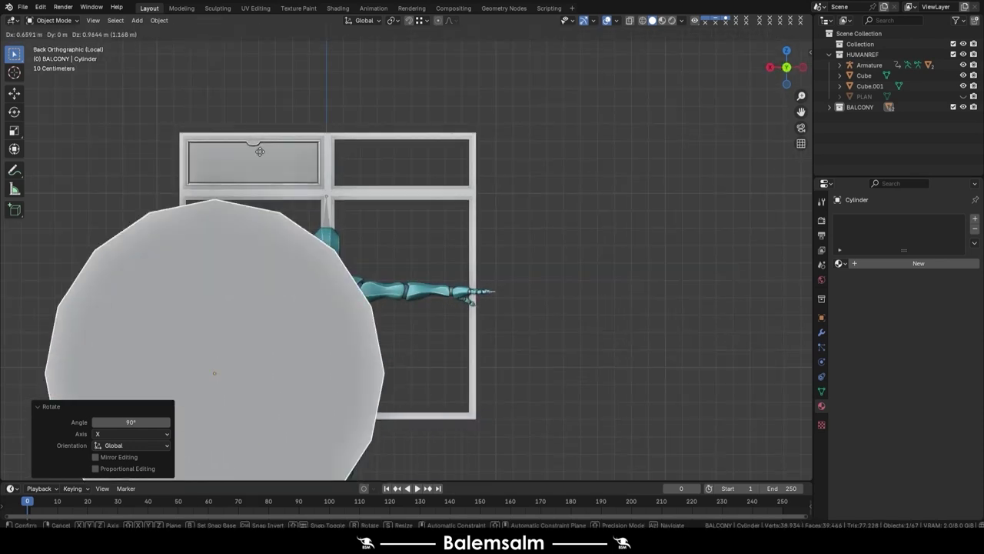
pyautogui.click(310, 465)
# Shrink the cylinder mesh to 0.058 of its size
pyautogui.press('Tab')
pyautogui.scroll(-3, 430, 446)
pyautogui.press('s')
pyautogui.click(267, 217)
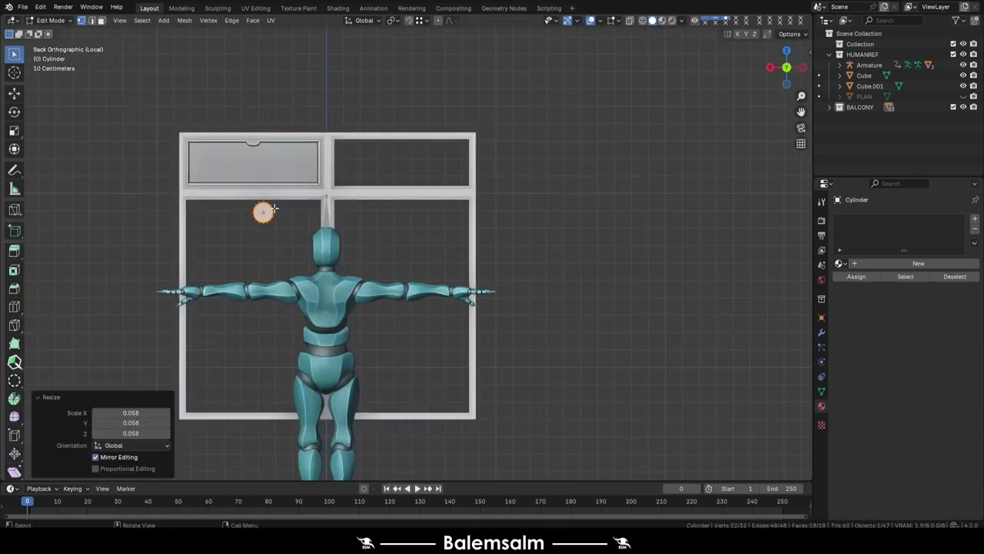
pyautogui.keyDown('shift'); pyautogui.moveTo(290, 227); pyautogui.dragTo(390, 319, button='middle'); pyautogui.keyUp('shift')
pyautogui.scroll(2, 390, 322)
pyautogui.press('Tab')
# Move the small cylinder into the upper pane and over the finger notch
pyautogui.press('g')
pyautogui.scroll(5, 353, 312)
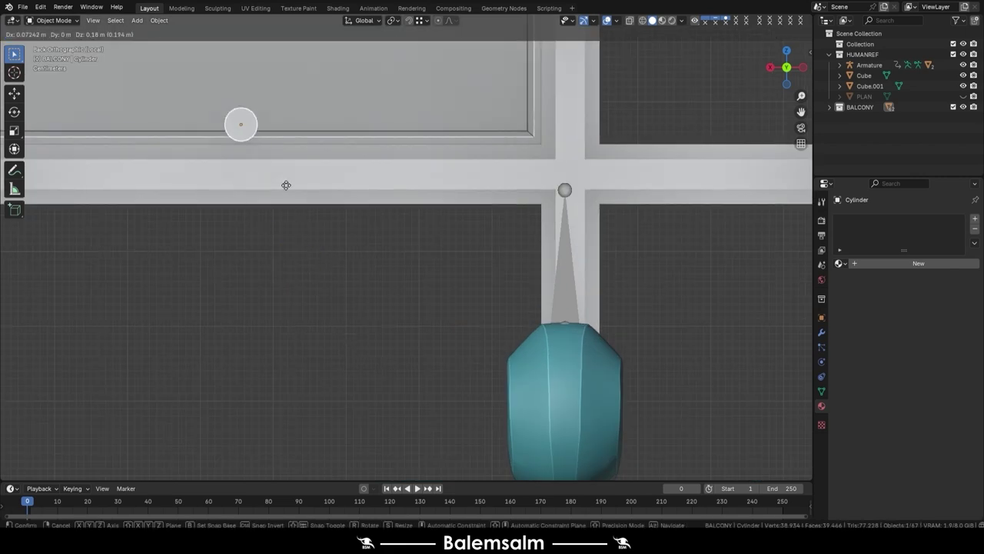
pyautogui.click(365, 295)
pyautogui.scroll(4, 367, 346)
pyautogui.press('g')
pyautogui.click(366, 235)
pyautogui.keyDown('shift'); pyautogui.moveTo(366, 235); pyautogui.dragTo(379, 350, button='middle'); pyautogui.keyUp('shift')
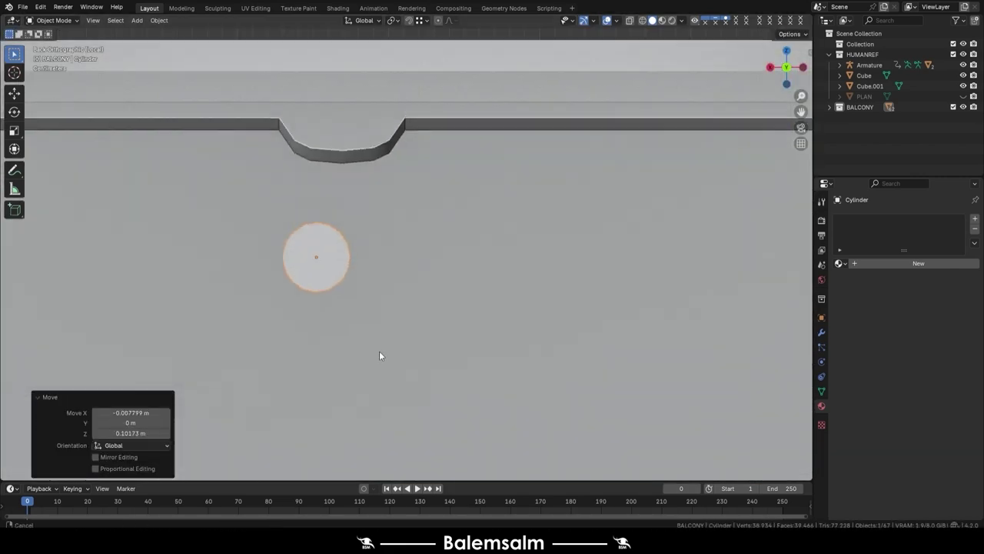
pyautogui.press('g')
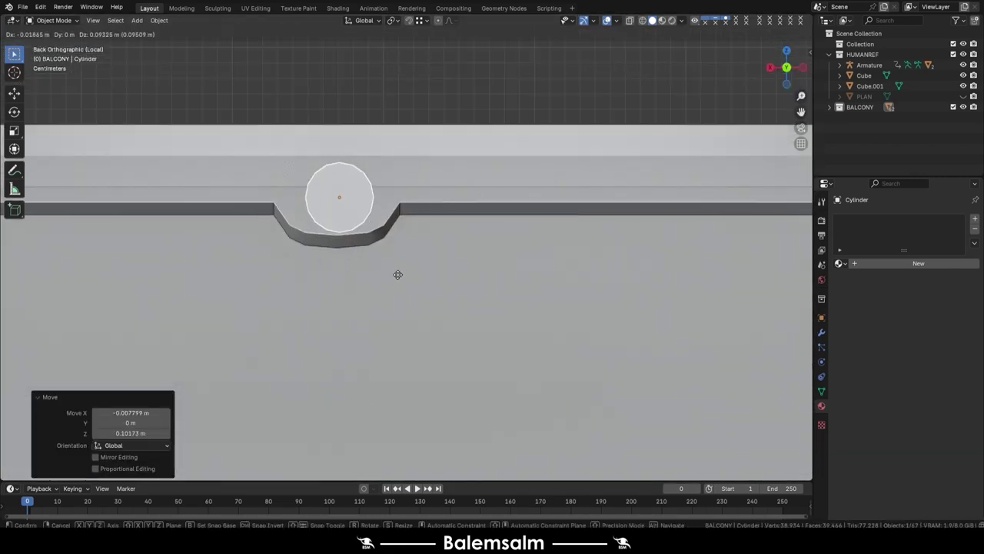
pyautogui.click(397, 274)
pyautogui.scroll(3, 399, 290)
# Resize the cylinder to fit the notch and fine-tune its height along Z
pyautogui.press('Tab')
pyautogui.press('s')
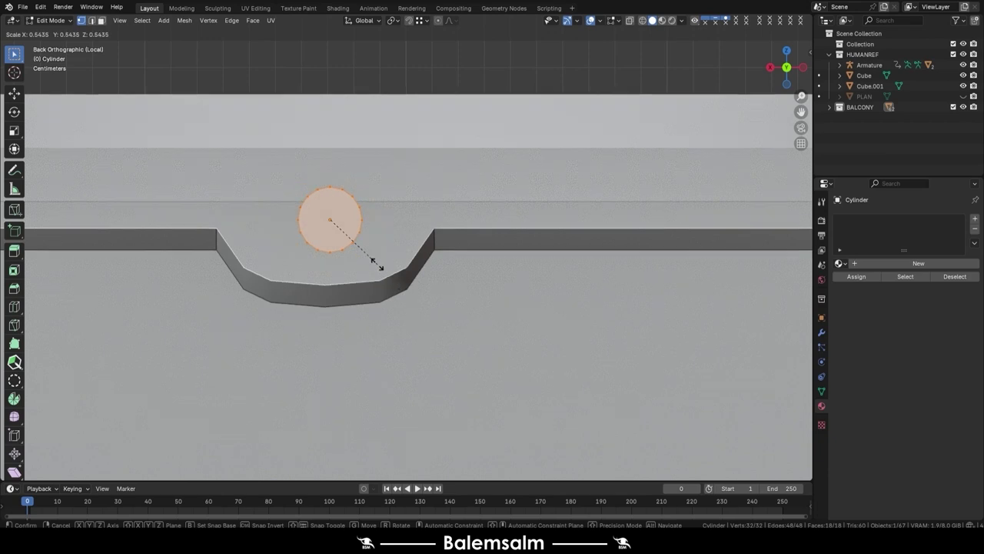
pyautogui.click(371, 256)
pyautogui.press('Tab')
pyautogui.press('g')
pyautogui.click(366, 294)
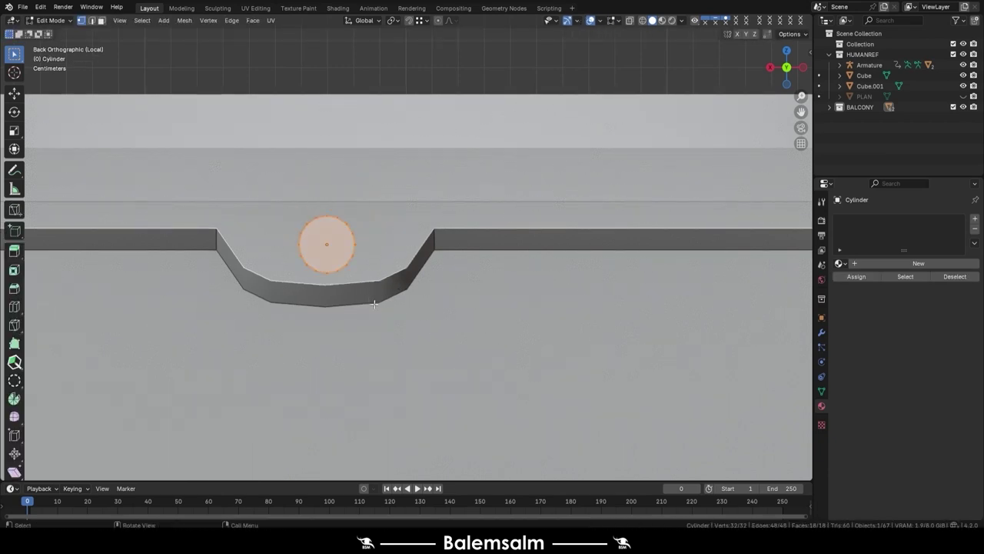
pyautogui.press('s')
pyautogui.click(381, 315)
pyautogui.press('g')
pyautogui.press('z')
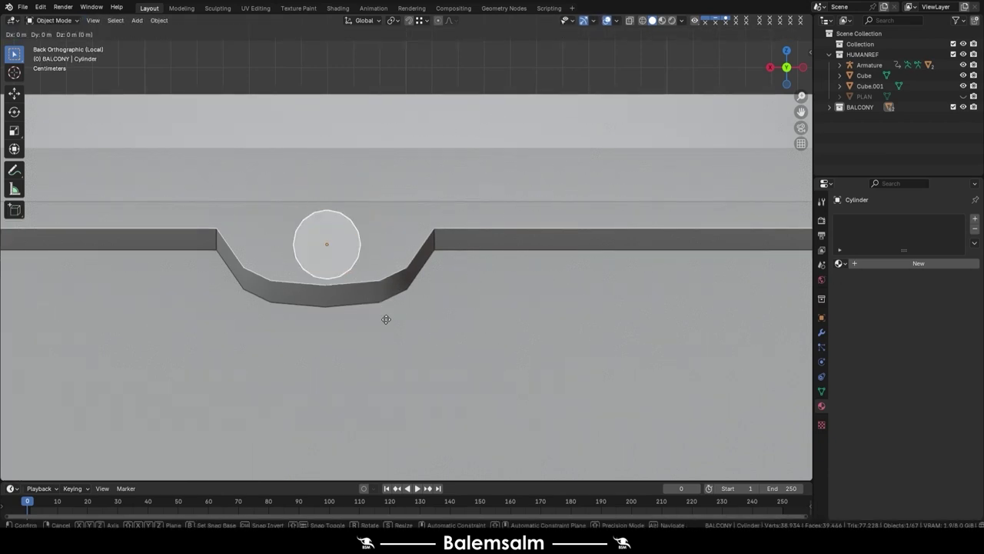
pyautogui.click(385, 308)
# Push the cylinder out from the pane along Y
pyautogui.moveTo(386, 307)
pyautogui.mouseDown(button='middle')
pyautogui.moveTo(339, 268)
pyautogui.moveTo(315, 267)
pyautogui.mouseUp(button='middle')
pyautogui.press('g')
pyautogui.press('y')
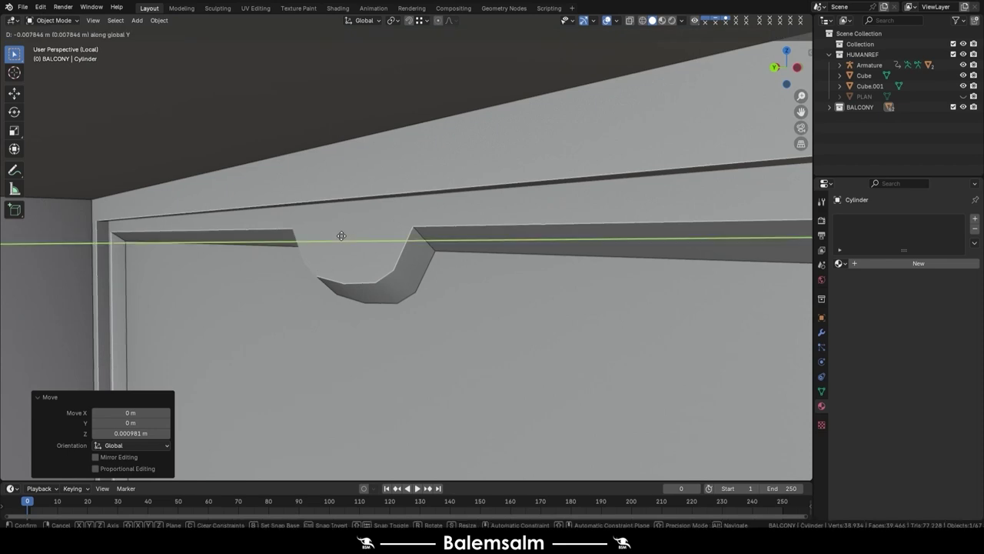
pyautogui.click(311, 227)
pyautogui.moveTo(311, 227); pyautogui.dragTo(362, 226, button='middle')
# Delete the cylinder's back cap face
pyautogui.press('Tab')
pyautogui.press('3')
pyautogui.hotkey('alt', 'z')
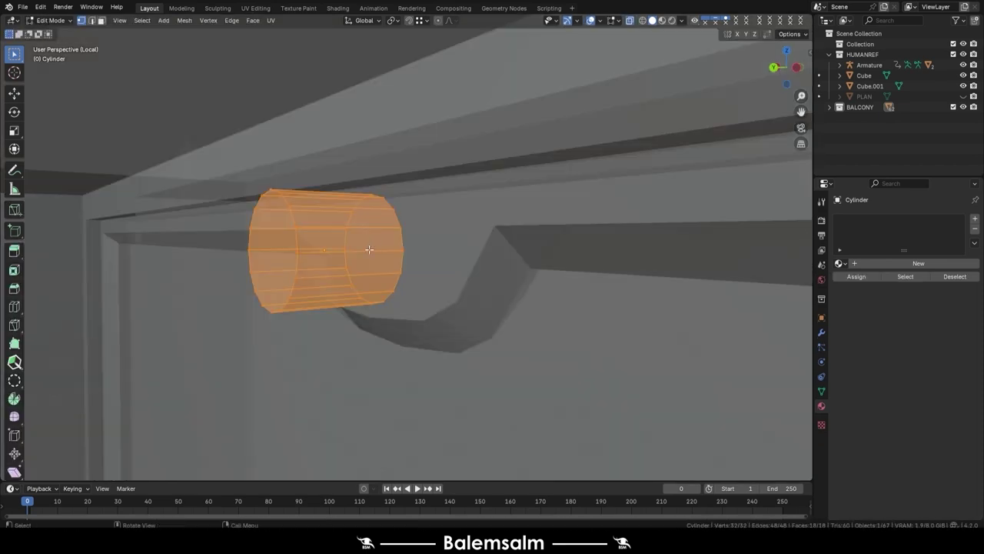
pyautogui.click(377, 247)
pyautogui.hotkey('alt', 'z')
pyautogui.press('x')
pyautogui.click(396, 206)
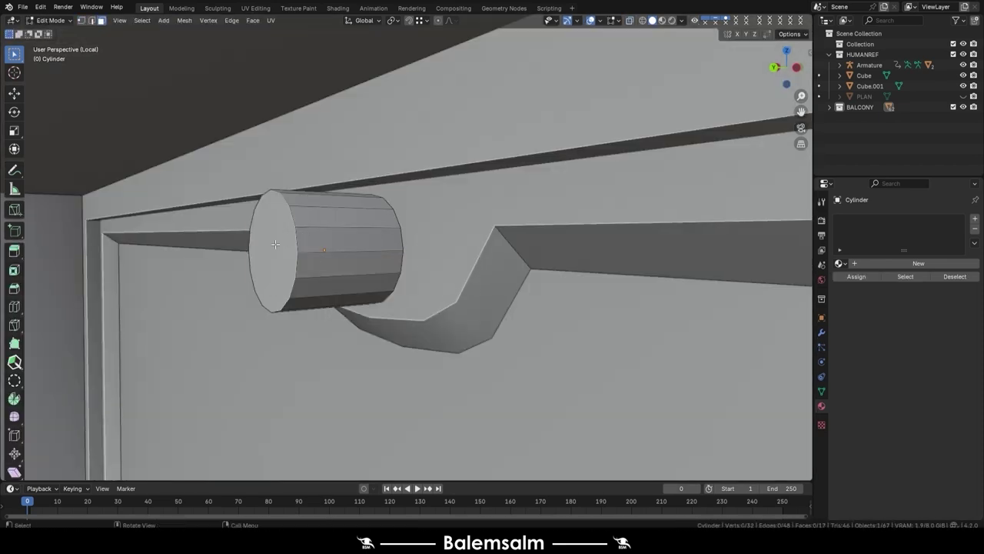
# Move the front cap face along Y to set its depth
pyautogui.click(275, 244)
pyautogui.press('g')
pyautogui.press('x')
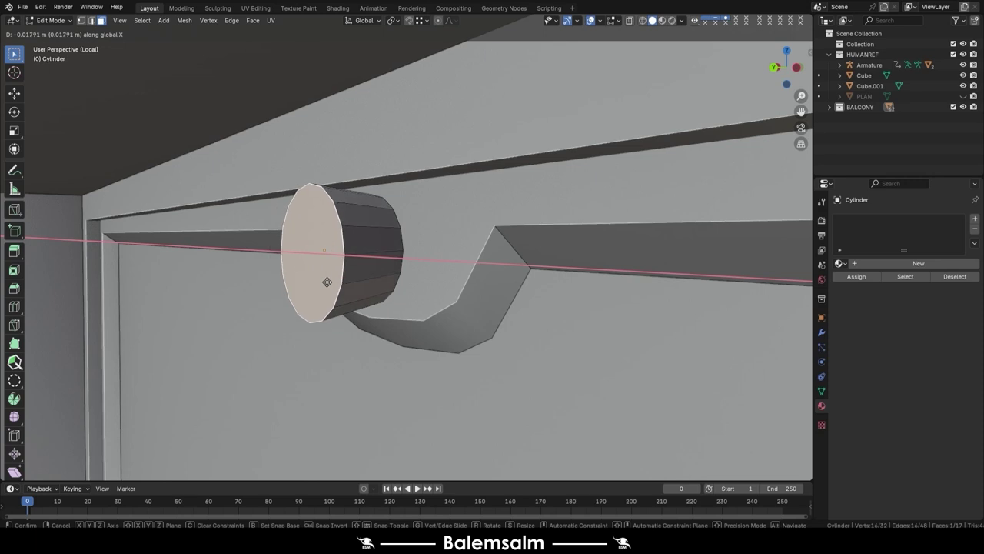
pyautogui.press('y')
pyautogui.click(354, 281)
pyautogui.press('Tab')
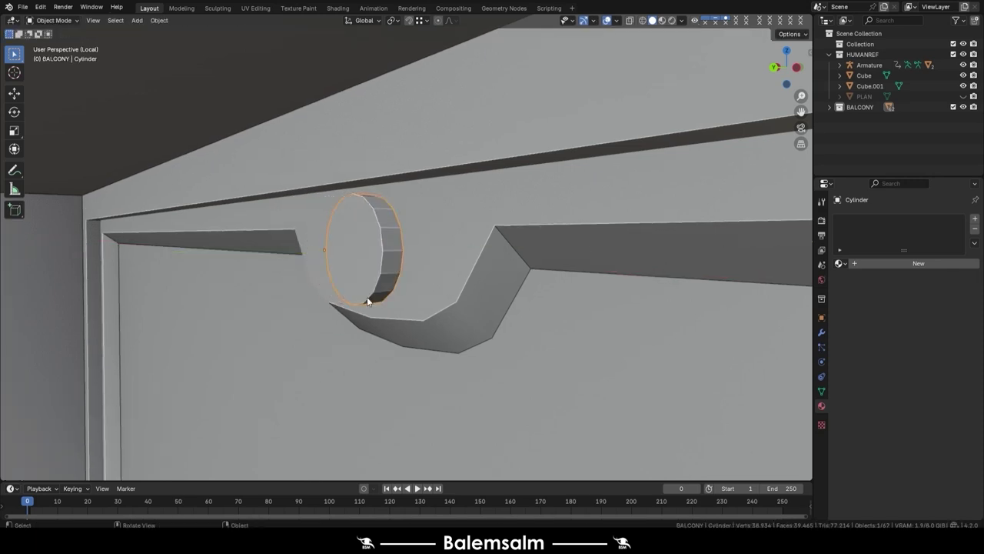
pyautogui.press('g')
pyautogui.press('y')
pyautogui.rightClick(369, 298)
# Scale the front cap to 0.788, then extrude rings scaled 0.859 and 0.868
pyautogui.press('Tab')
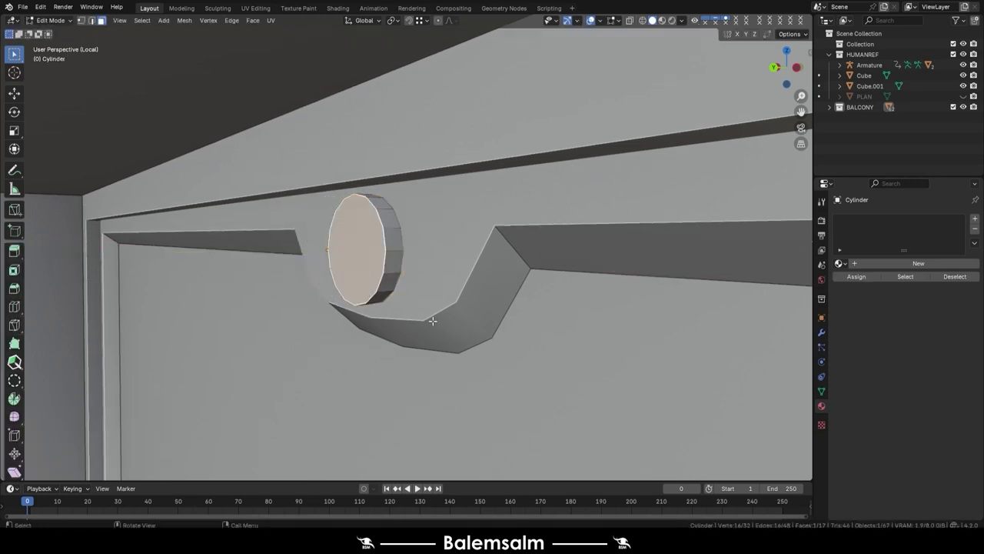
pyautogui.press('s')
pyautogui.click(419, 311)
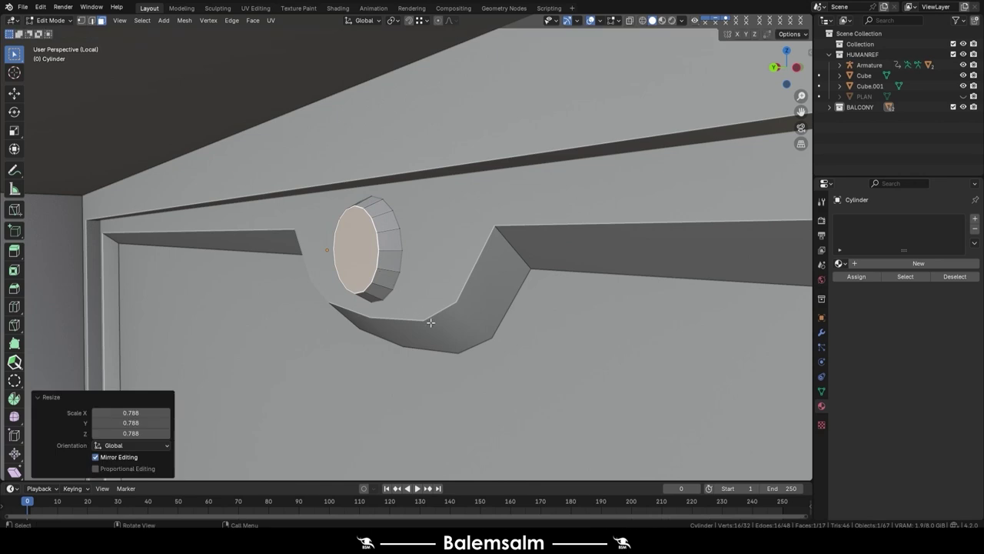
pyautogui.press('s')
pyautogui.click(424, 329)
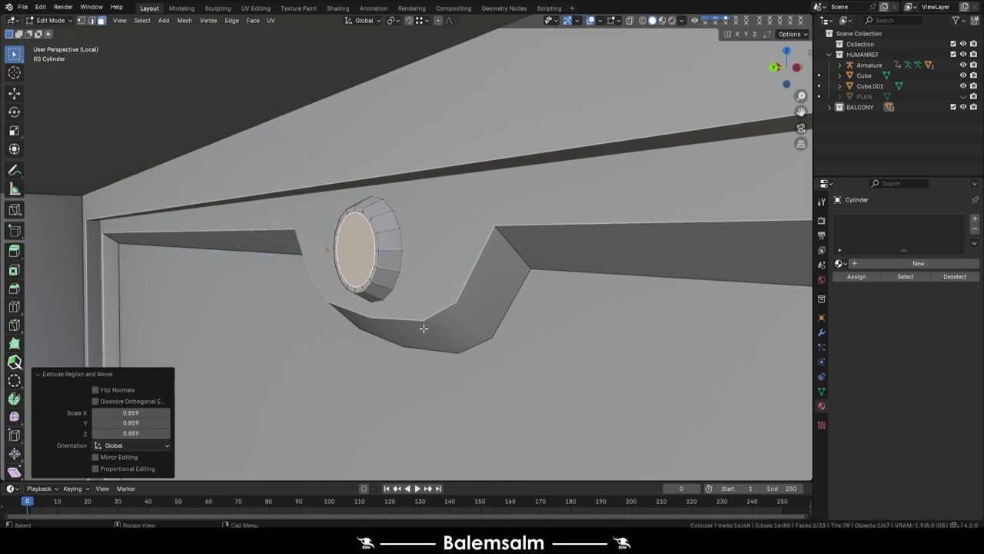
pyautogui.press('e')
pyautogui.press('s')
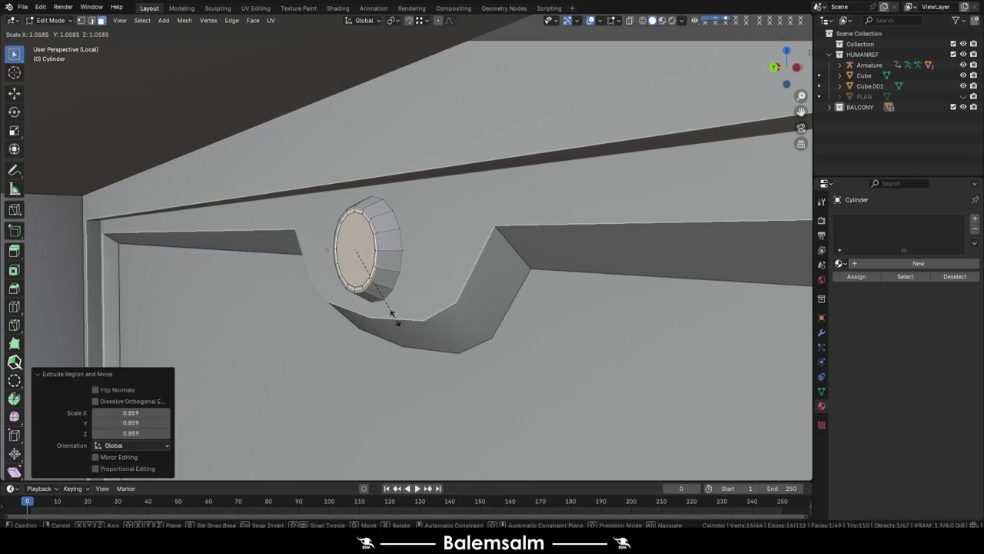
pyautogui.click(385, 306)
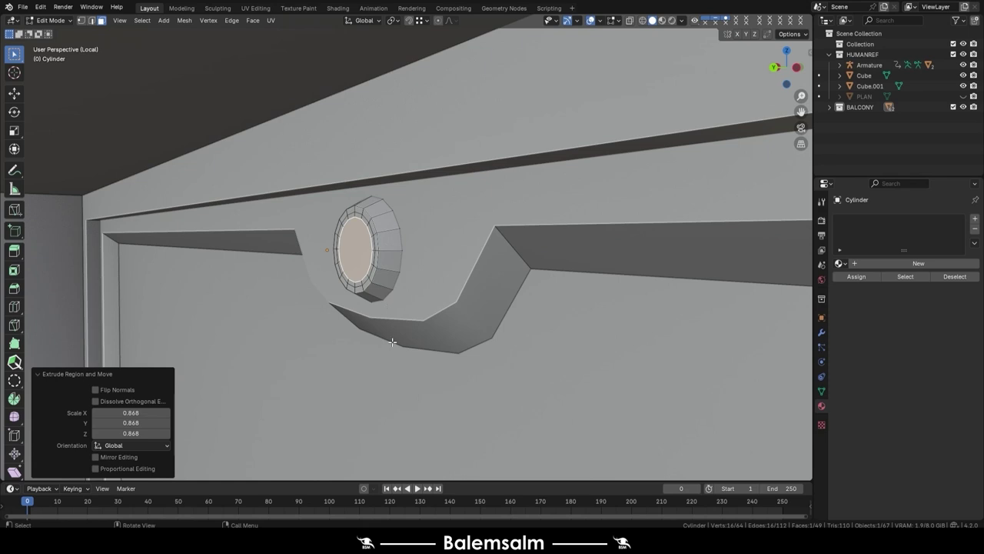
# Recess the cap along Y, extrude a 0.953 rim, and push the centre boss out about 8 mm
pyautogui.press('g')
pyautogui.press('y')
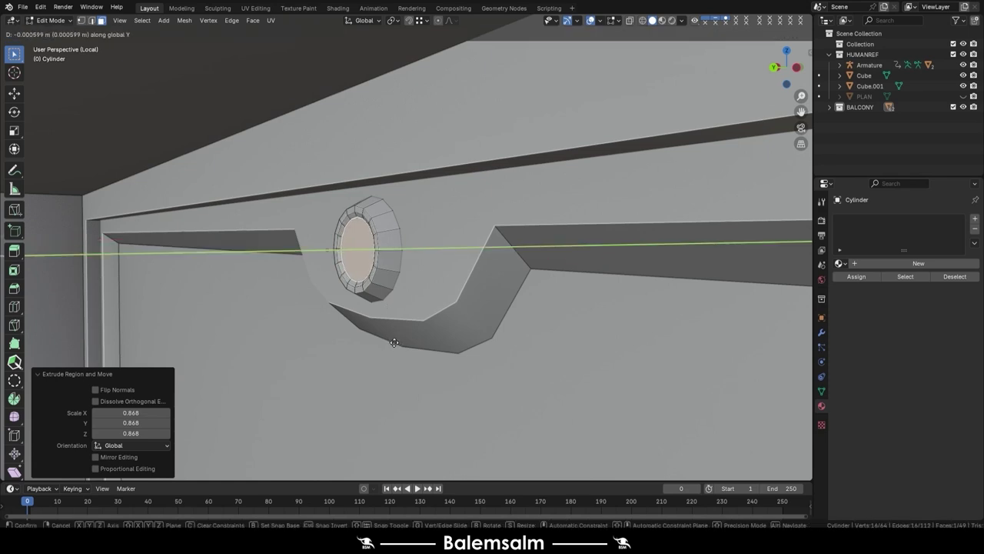
pyautogui.click(394, 343)
pyautogui.press('e')
pyautogui.press('s')
pyautogui.click(390, 341)
pyautogui.press('e')
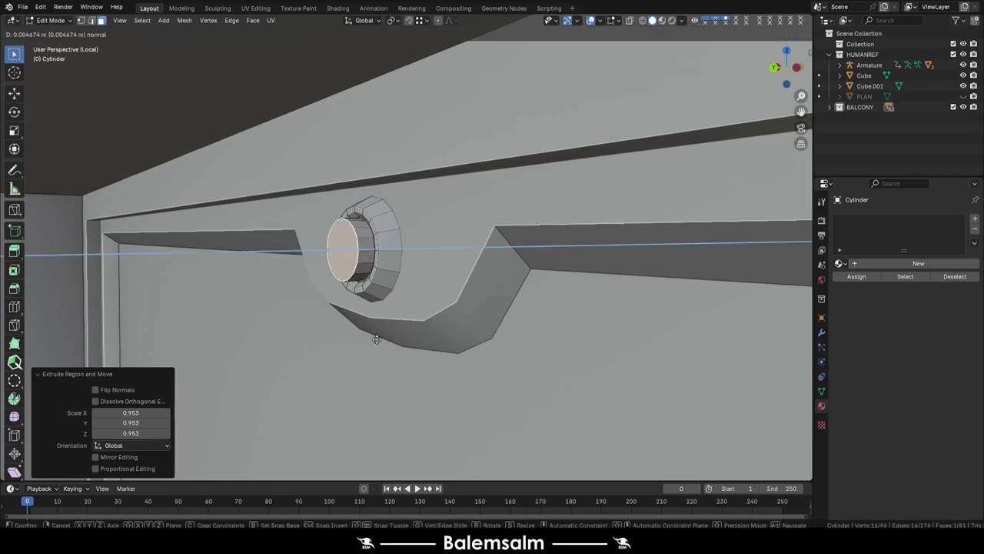
pyautogui.click(377, 339)
# From the top view, snap the pivot to selected vertices and raise the selected row slightly
pyautogui.scroll(-4, 368, 338)
pyautogui.moveTo(371, 335)
pyautogui.mouseDown(button='middle')
pyautogui.moveTo(473, 338)
pyautogui.moveTo(407, 231)
pyautogui.moveTo(468, 220)
pyautogui.moveTo(418, 253)
pyautogui.mouseUp(button='middle')
pyautogui.press('`')
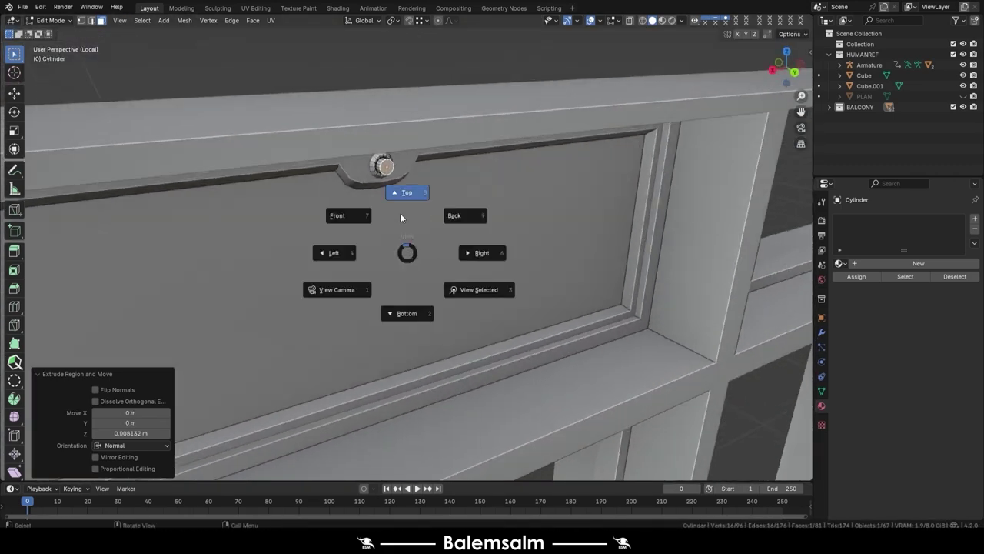
pyautogui.click(399, 214)
pyautogui.keyDown('shift'); pyautogui.moveTo(489, 221); pyautogui.dragTo(431, 262, button='middle'); pyautogui.keyUp('shift')
pyautogui.hotkey('shift', 's')
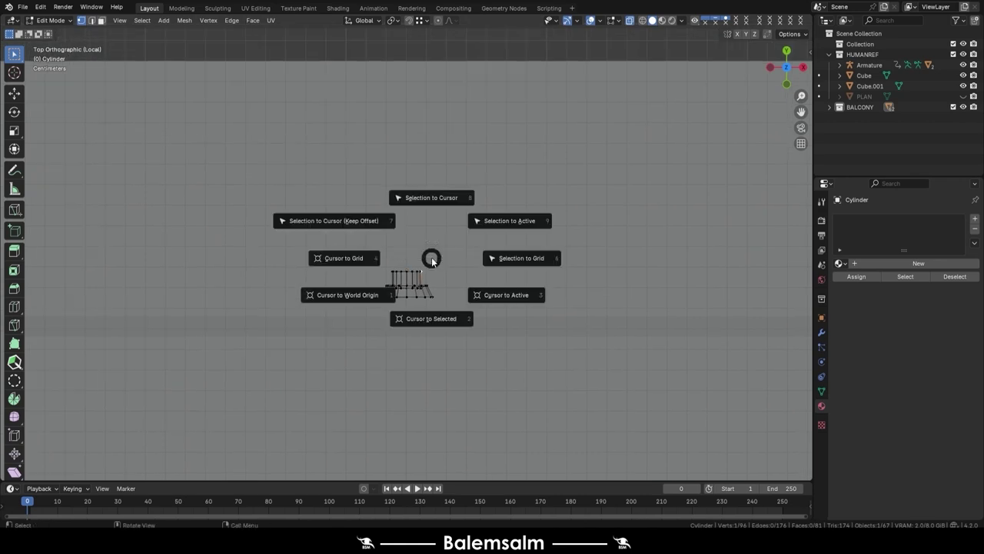
pyautogui.click(427, 315)
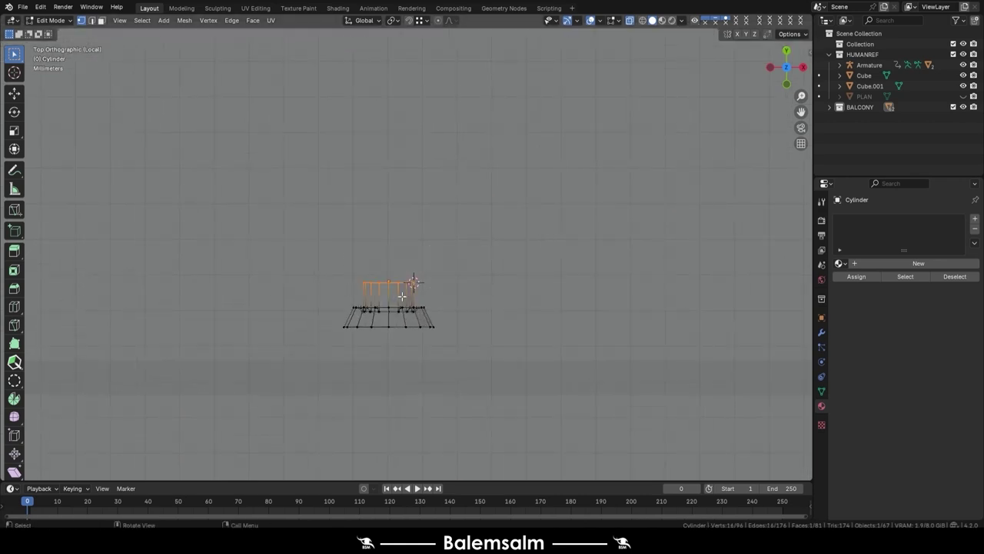
pyautogui.press('g')
pyautogui.click(402, 291)
pyautogui.click(416, 275)
pyautogui.hotkey('shift', 's')
pyautogui.click(429, 332)
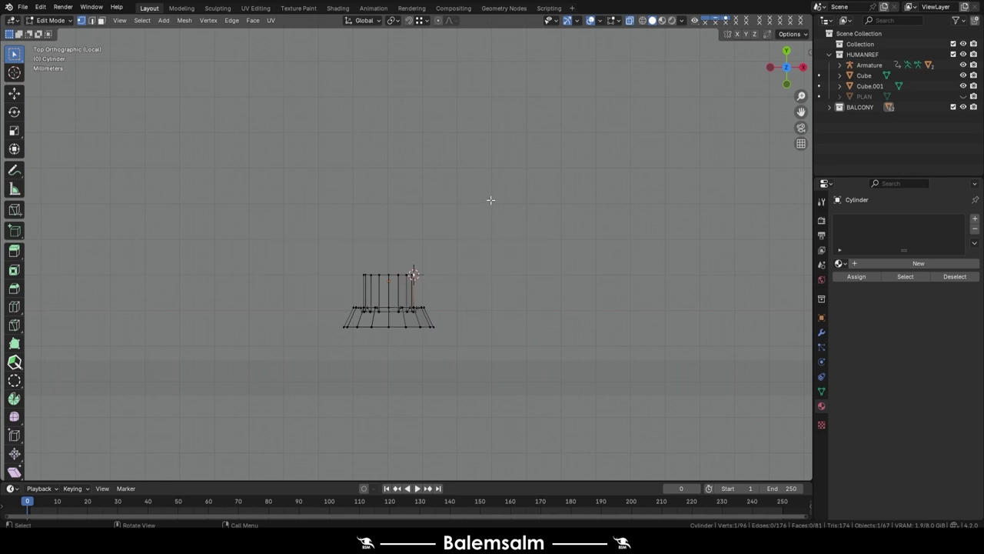
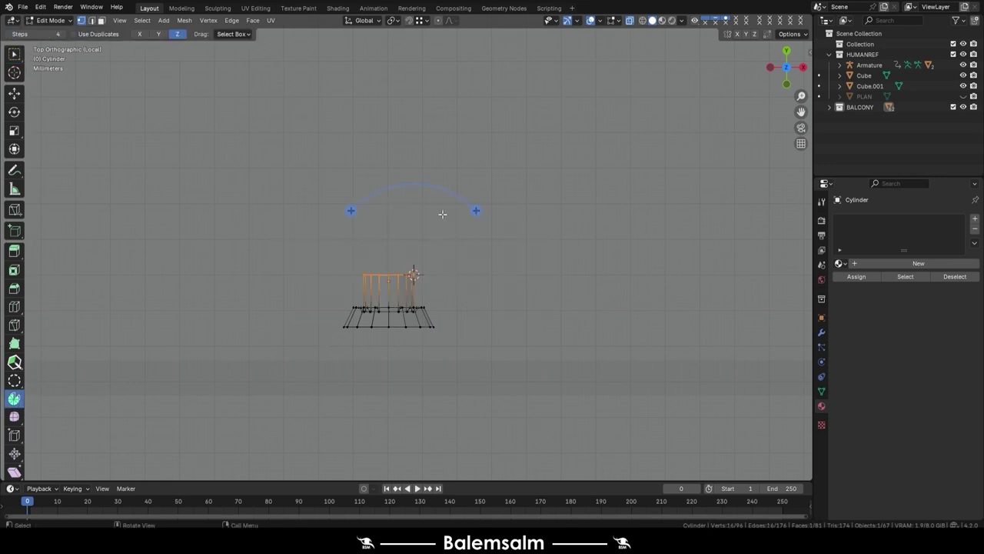
# Spin the handle's end profile 90° into a four-step bend, then start extruding its end face outward
pyautogui.moveTo(476, 210); pyautogui.dragTo(471, 259)
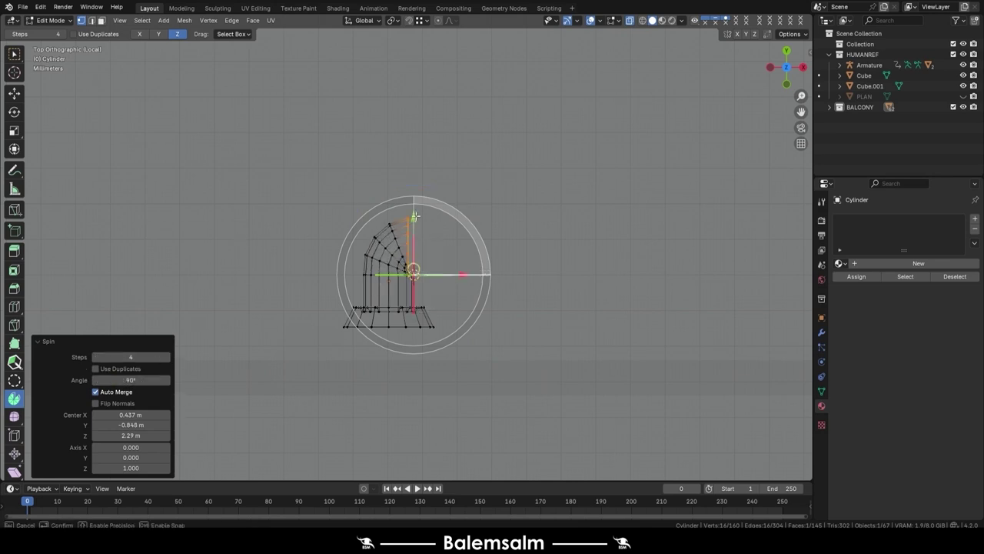
pyautogui.hotkey('ctrl', 'z')
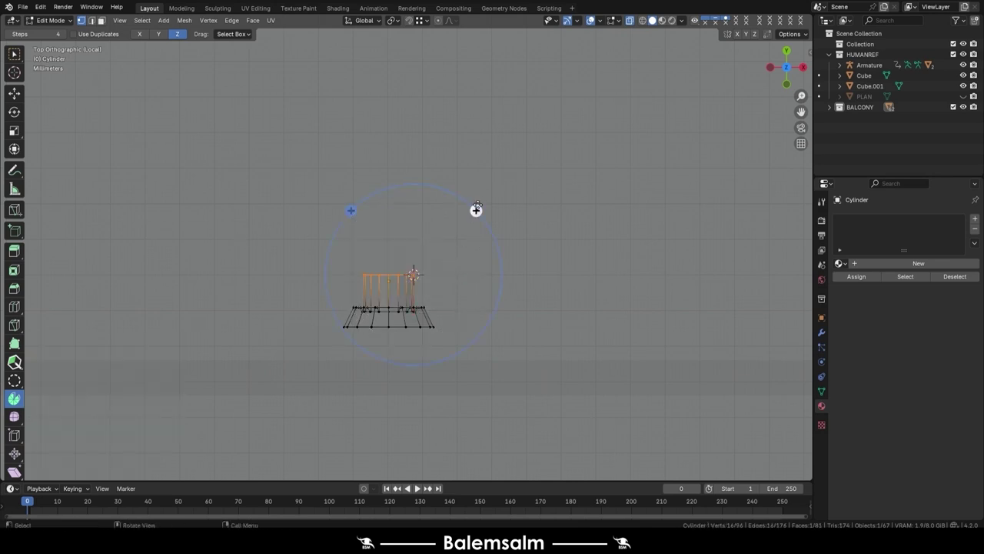
pyautogui.moveTo(476, 210); pyautogui.dragTo(489, 280)
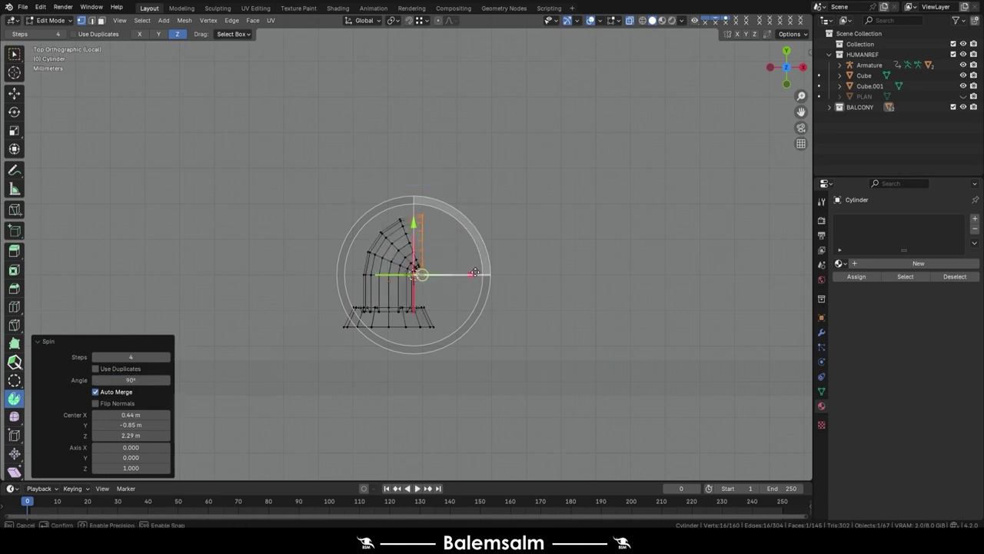
pyautogui.moveTo(476, 272); pyautogui.dragTo(476, 272)
pyautogui.click(19, 57)
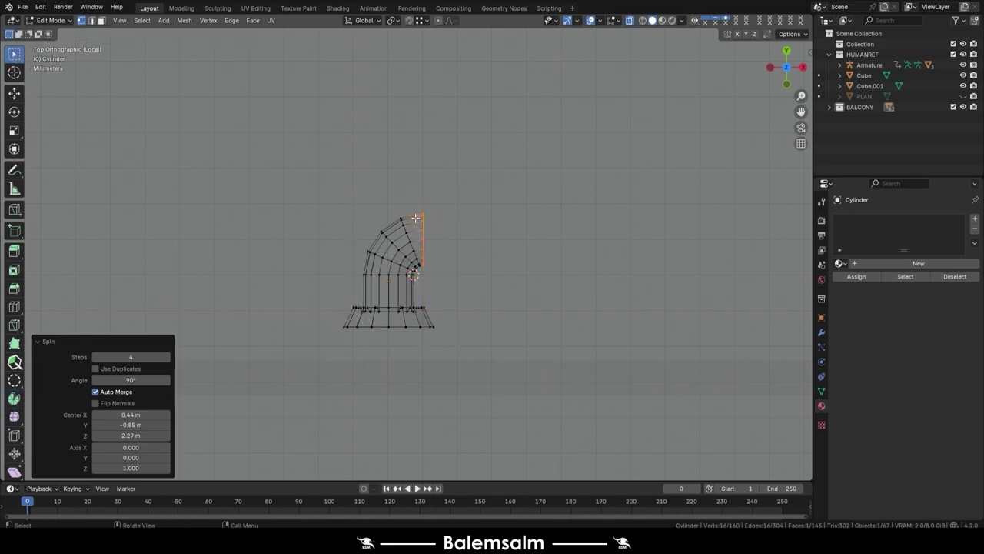
pyautogui.scroll(-3, 466, 245)
pyautogui.press('e')
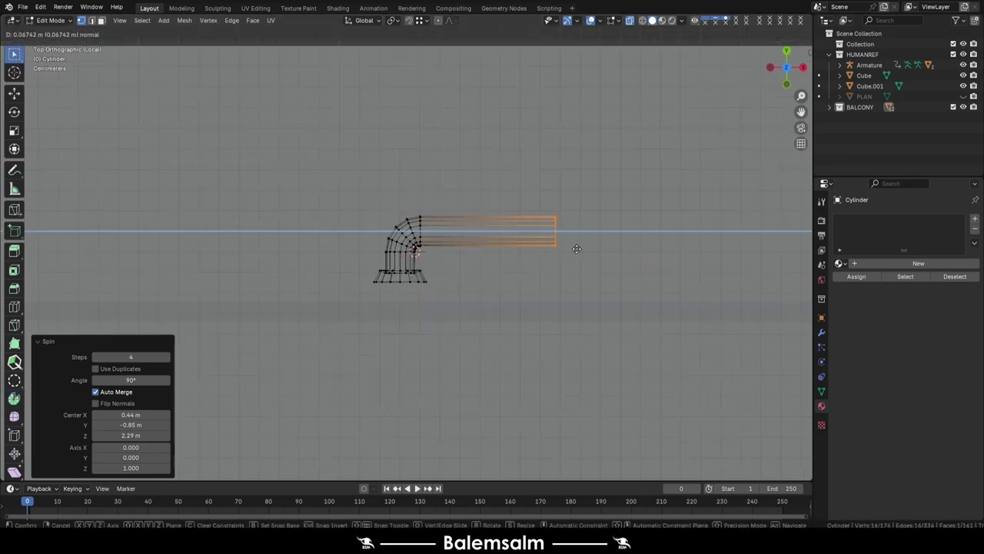
# Confirm the straight extrusion and move the handle's end along the Y axis
pyautogui.click(580, 249)
pyautogui.moveTo(578, 246)
pyautogui.mouseDown(button='middle')
pyautogui.moveTo(577, 265)
pyautogui.moveTo(492, 246)
pyautogui.mouseUp(button='middle')
pyautogui.scroll(4, 577, 269)
pyautogui.scroll(-3, 577, 274)
pyautogui.scroll(-2, 569, 269)
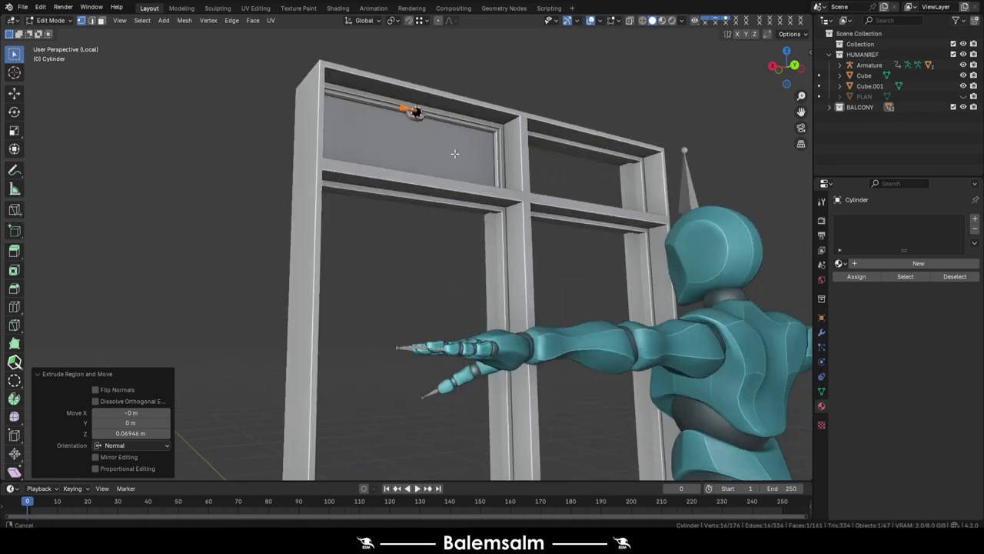
pyautogui.scroll(2, 471, 242)
pyautogui.scroll(3, 471, 241)
pyautogui.scroll(2, 471, 241)
pyautogui.press('g')
pyautogui.press('y')
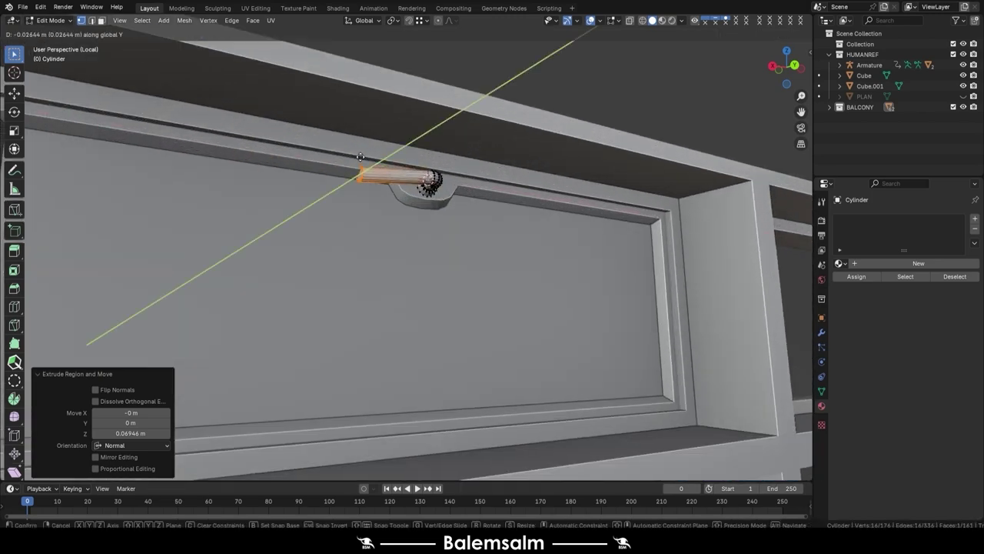
pyautogui.click(351, 157)
# Taper the cylinder end with two extrude-and-scale steps down to 0.613, then Grid Fill the opening
pyautogui.moveTo(351, 157); pyautogui.dragTo(430, 254, button='middle')
pyautogui.scroll(3, 438, 263)
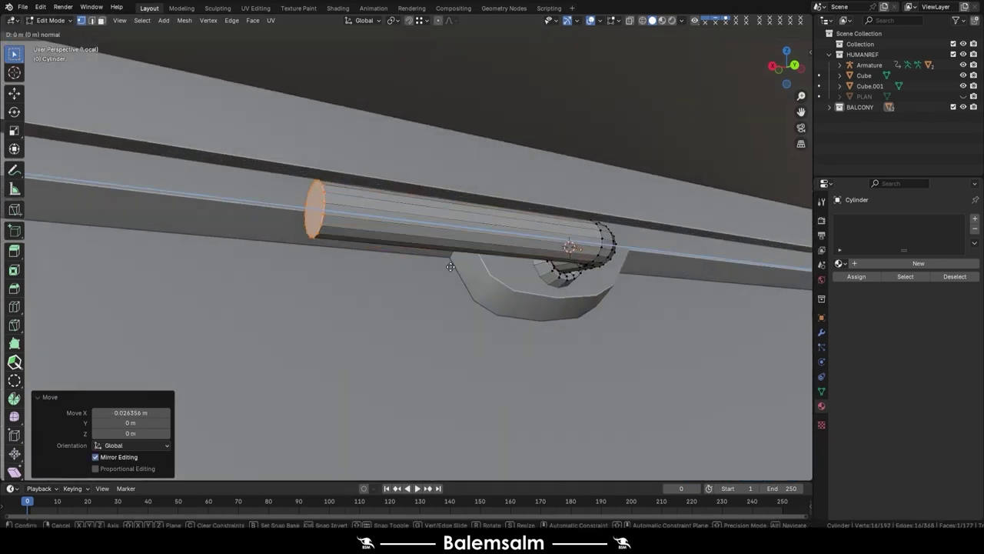
pyautogui.press('e')
pyautogui.click(427, 258)
pyautogui.press('s')
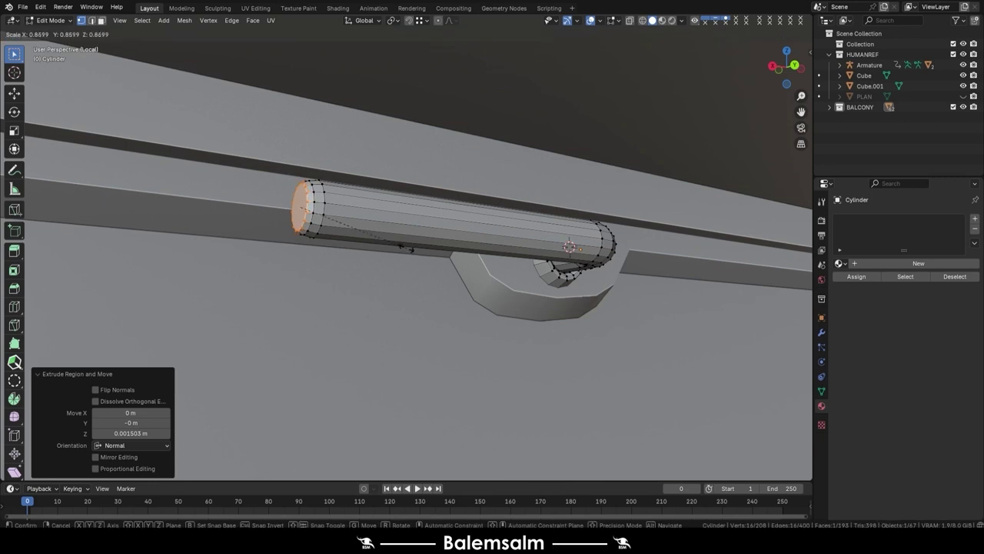
pyautogui.click(403, 246)
pyautogui.press('e')
pyautogui.click(402, 246)
pyautogui.press('s')
pyautogui.click(358, 233)
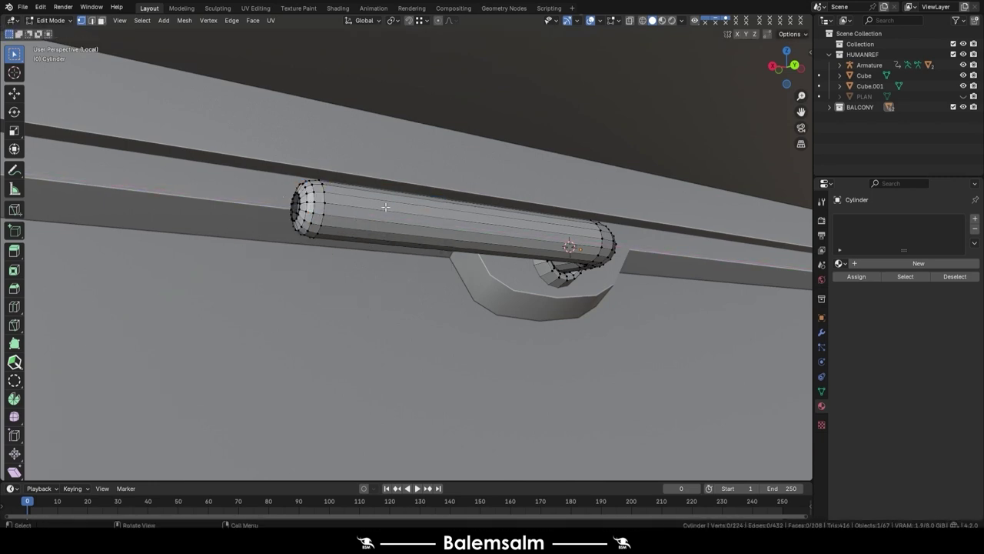
pyautogui.moveTo(358, 233); pyautogui.dragTo(355, 219, button='middle')
pyautogui.hotkey('ctrl', 'f')
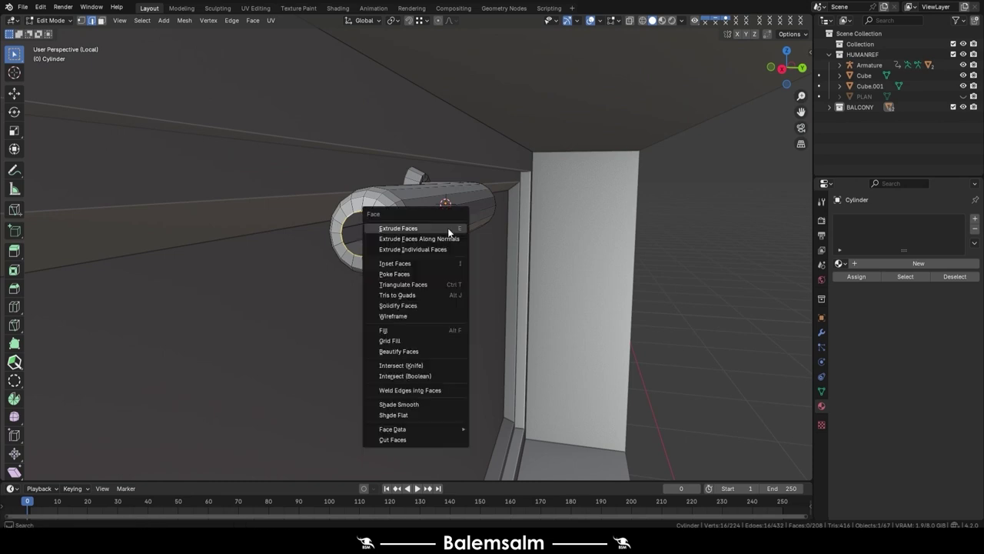
pyautogui.click(416, 340)
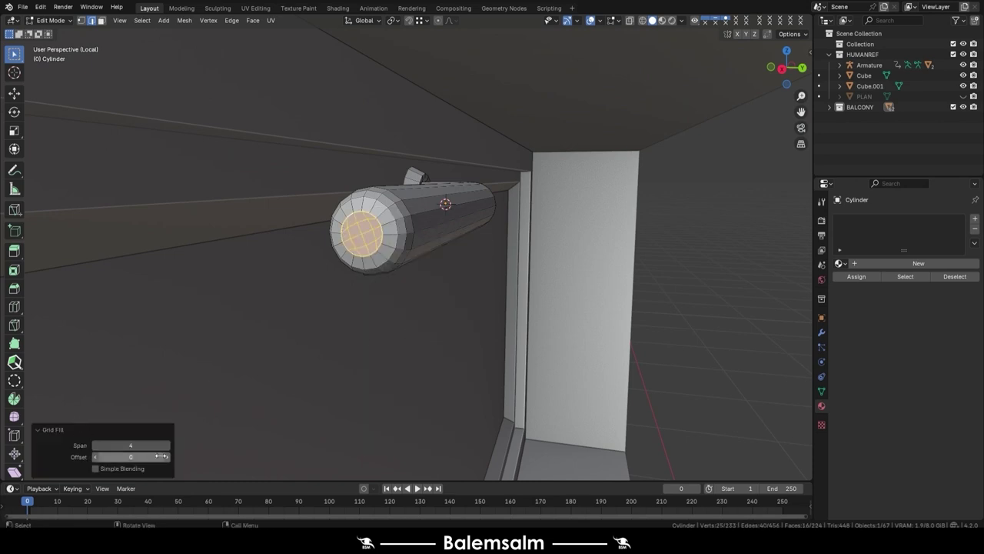
# From a see-through back view, add two unslid loop cuts along the handle bar
pyautogui.press('Tab')
pyautogui.moveTo(416, 267)
pyautogui.mouseDown(button='middle')
pyautogui.moveTo(431, 225)
pyautogui.moveTo(377, 220)
pyautogui.mouseUp(button='middle')
pyautogui.press('Tab')
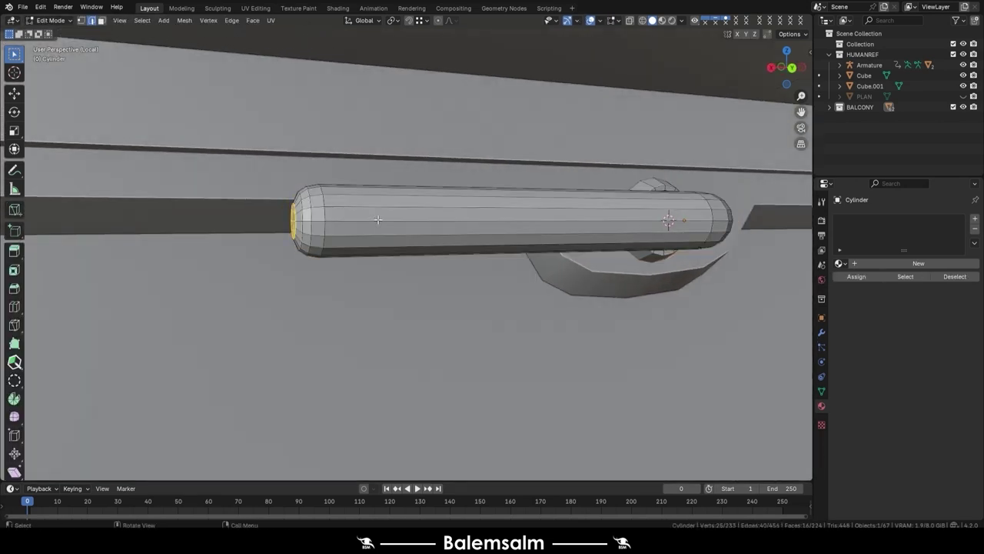
pyautogui.press('`')
pyautogui.click(334, 220)
pyautogui.press('`')
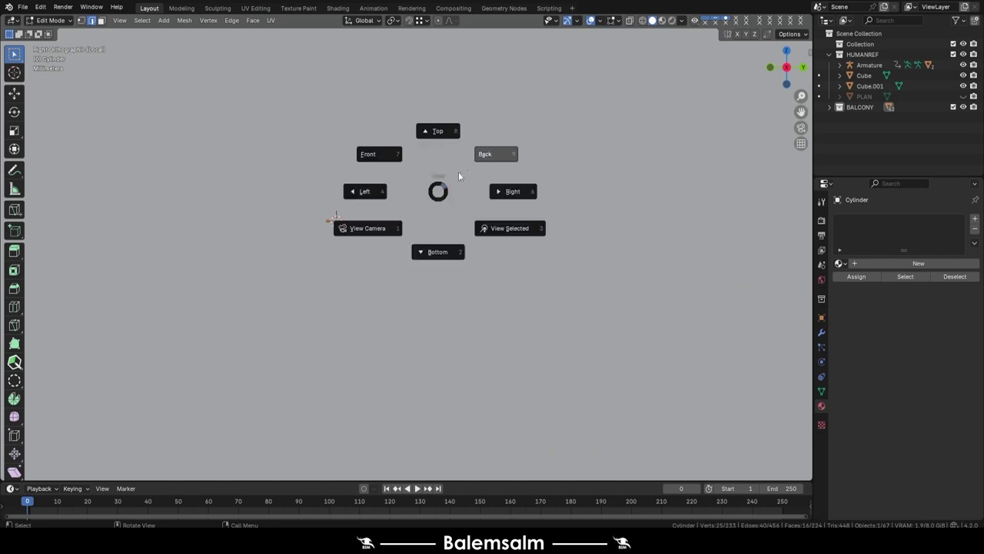
pyautogui.click(465, 157)
pyautogui.hotkey('alt', 'z')
pyautogui.keyDown('ctrl'); pyautogui.scroll(-3, 445, 207); pyautogui.keyUp('ctrl')
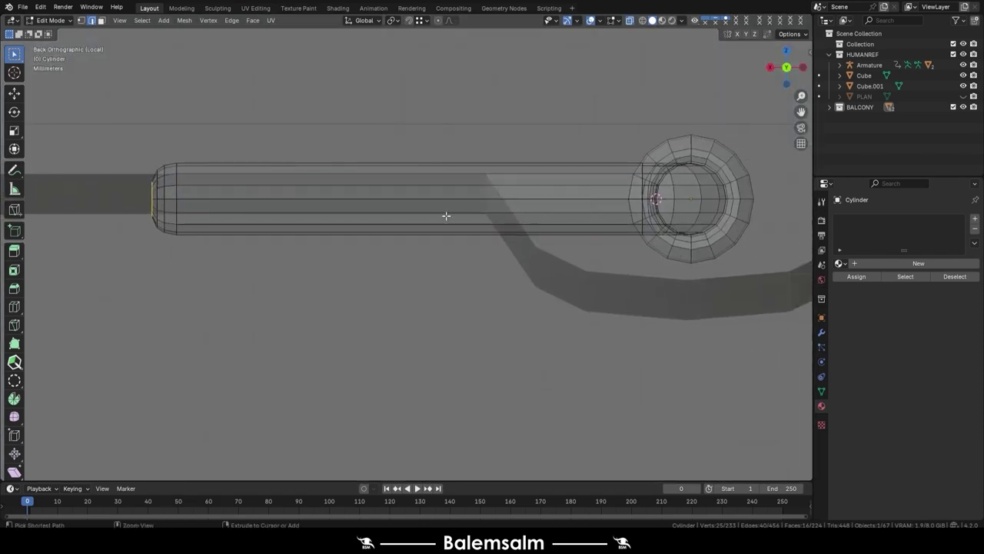
pyautogui.hotkey('ctrl', 'r')
pyautogui.click(449, 212)
pyautogui.rightClick(450, 212)
# Raise the two new middle loops along Z and bevel them into a gentle arch
pyautogui.press('g')
pyautogui.press('z')
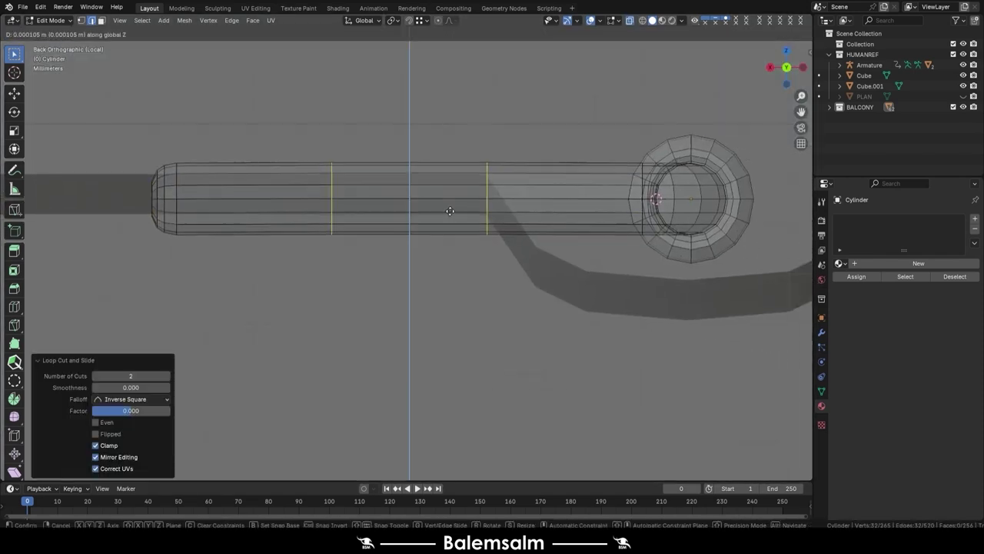
pyautogui.click(449, 186)
pyautogui.hotkey('ctrl', 'b')
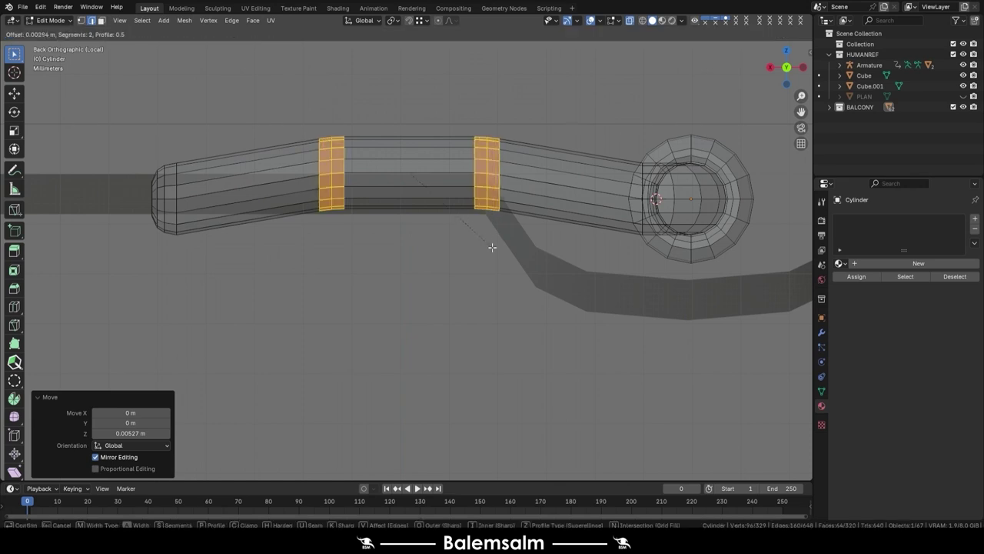
pyautogui.click(534, 276)
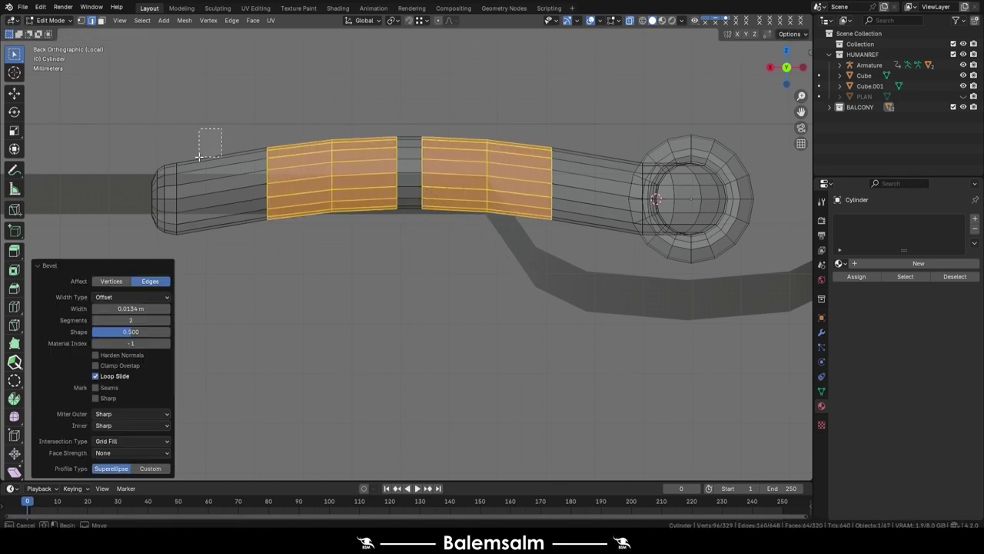
# Tilt the handle's left end cap slightly and apply Shade Auto Smooth to the handle
pyautogui.moveTo(199, 156); pyautogui.dragTo(146, 234)
pyautogui.press('r')
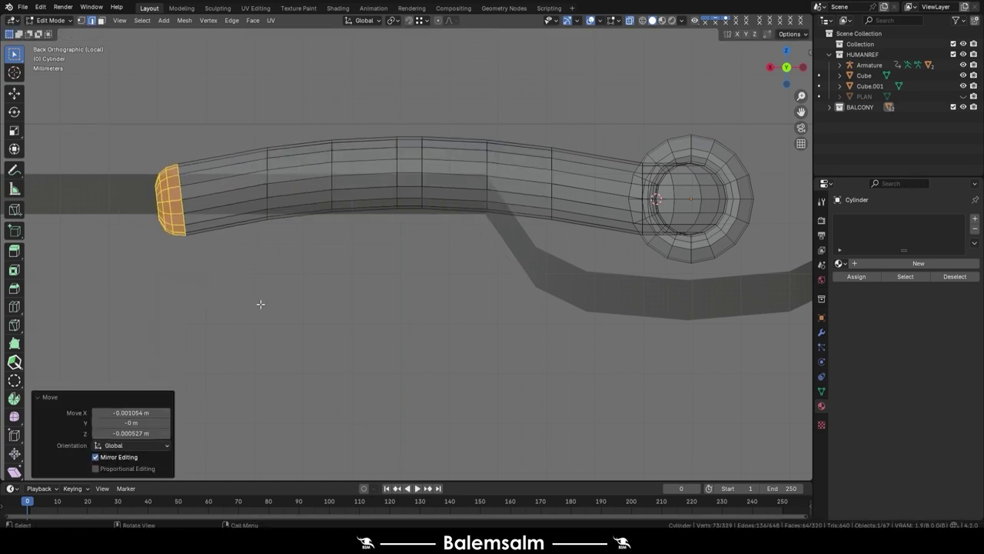
pyautogui.press('Tab')
pyautogui.scroll(-2, 260, 301)
pyautogui.scroll(-3, 261, 302)
pyautogui.scroll(-4, 273, 279)
pyautogui.moveTo(366, 156)
pyautogui.mouseDown(button='middle')
pyautogui.moveTo(341, 211)
pyautogui.moveTo(358, 278)
pyautogui.mouseUp(button='middle')
pyautogui.rightClick(359, 278)
pyautogui.click(359, 278)
# Duplicate the top window pane, drop the copy down along Z, and set its origin to geometry
pyautogui.click(380, 153)
pyautogui.scroll(-3, 379, 153)
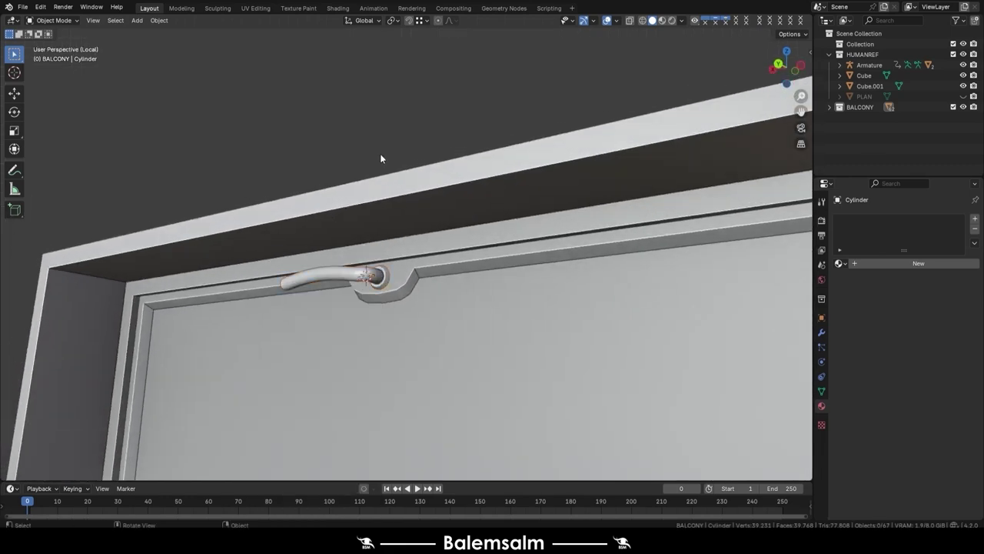
pyautogui.moveTo(380, 153)
pyautogui.mouseDown(button='middle')
pyautogui.moveTo(384, 248)
pyautogui.moveTo(473, 245)
pyautogui.moveTo(419, 273)
pyautogui.moveTo(331, 273)
pyautogui.moveTo(398, 267)
pyautogui.mouseUp(button='middle')
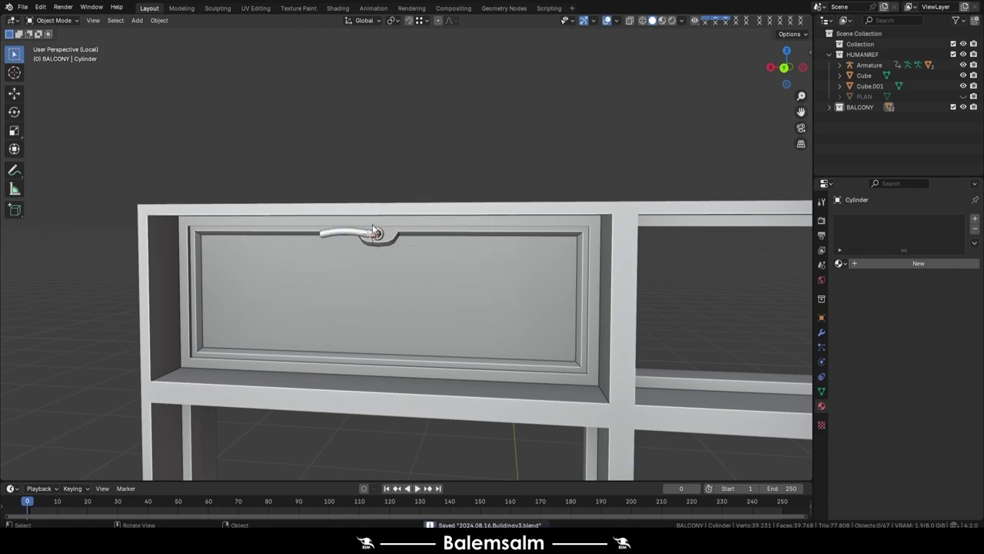
pyautogui.scroll(-4, 373, 229)
pyautogui.moveTo(330, 254)
pyautogui.mouseDown(button='middle')
pyautogui.moveTo(391, 226)
pyautogui.moveTo(360, 303)
pyautogui.moveTo(475, 199)
pyautogui.moveTo(362, 120)
pyautogui.mouseUp(button='middle')
pyautogui.click(362, 115)
pyautogui.hotkey('shift', 'd')
pyautogui.press('z')
pyautogui.click(357, 316)
pyautogui.rightClick(357, 317)
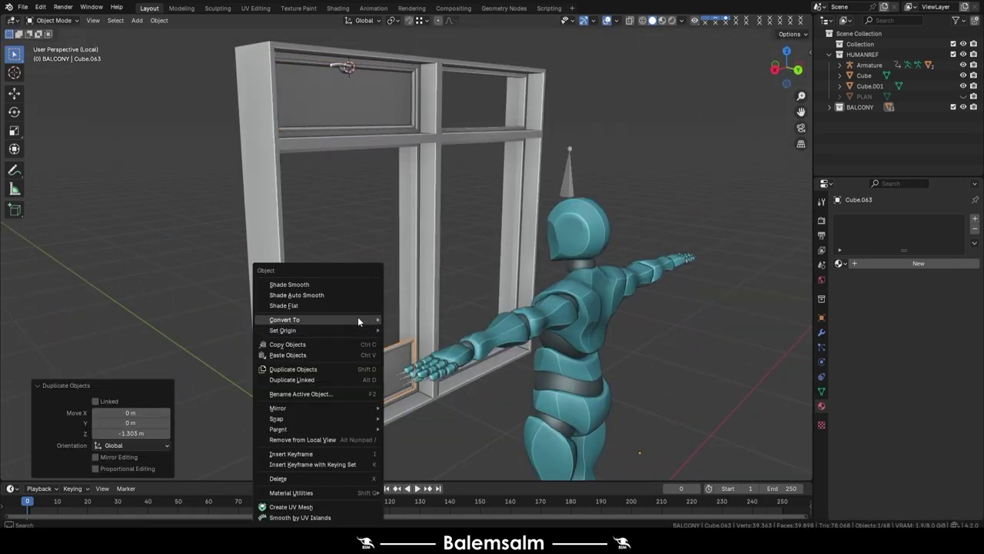
pyautogui.click(430, 341)
pyautogui.click(462, 408)
# Lengthen the copied pane downward and move its side edge along X to the mullion
pyautogui.moveTo(462, 407); pyautogui.dragTo(369, 231, button='middle')
pyautogui.press('Tab')
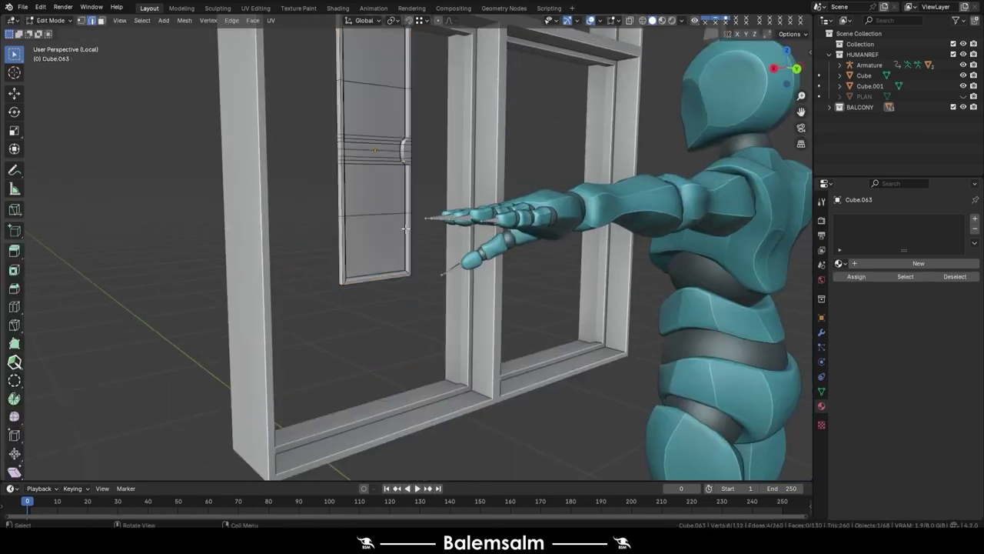
pyautogui.moveTo(323, 200); pyautogui.dragTo(431, 292)
pyautogui.press('g')
pyautogui.press('z')
pyautogui.click(372, 242)
pyautogui.hotkey('alt', 'z')
pyautogui.moveTo(373, 242); pyautogui.dragTo(323, 231, button='middle')
pyautogui.moveTo(231, 77); pyautogui.dragTo(431, 476)
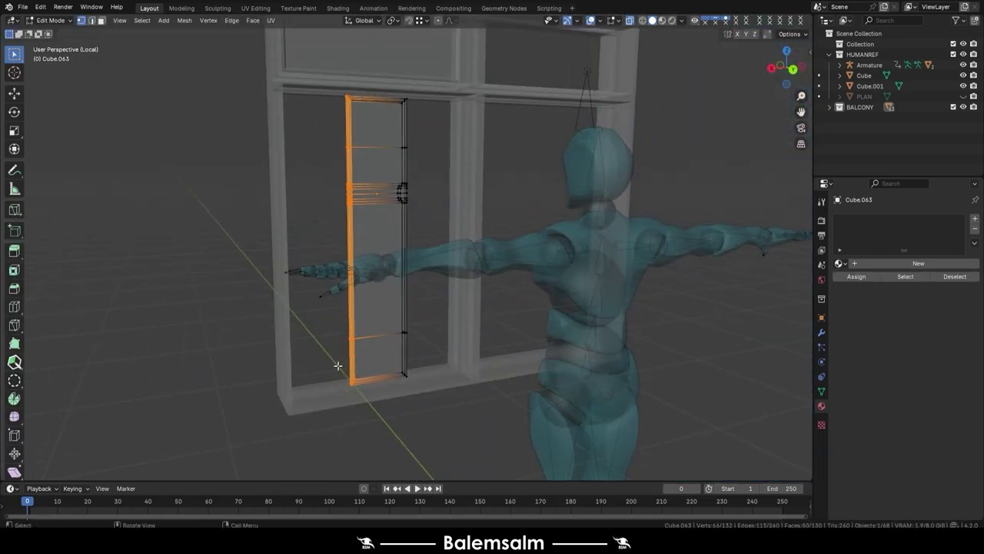
pyautogui.press('g')
pyautogui.press('x')
pyautogui.rightClick(368, 514)
pyautogui.moveTo(368, 346); pyautogui.dragTo(461, 307, button='middle')
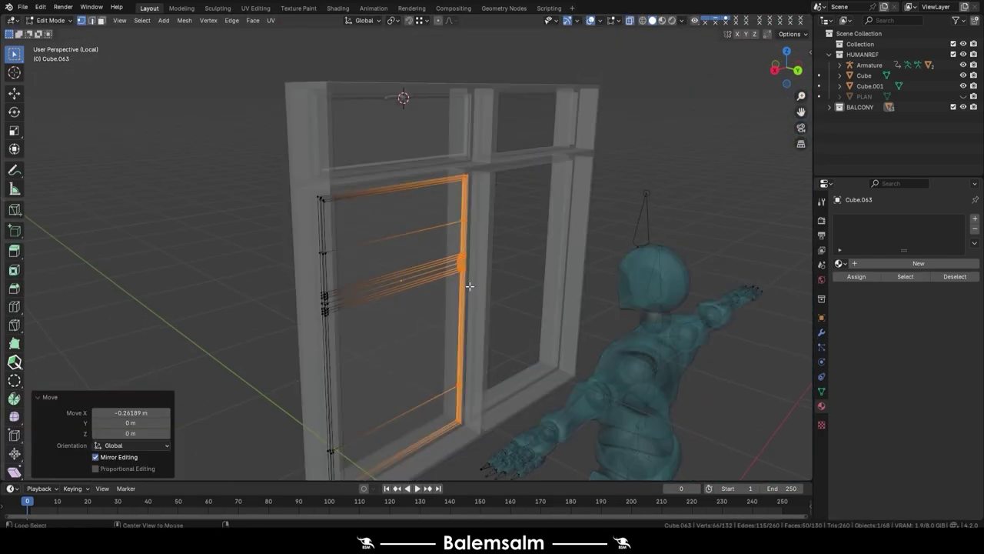
pyautogui.click(417, 318)
# Move the pane's middle band vertically and scale it taller on Z to form a deeper rail
pyautogui.press('g')
pyautogui.press('z')
pyautogui.click(423, 335)
pyautogui.press('`')
pyautogui.click(421, 309)
pyautogui.hotkey('alt', 'z')
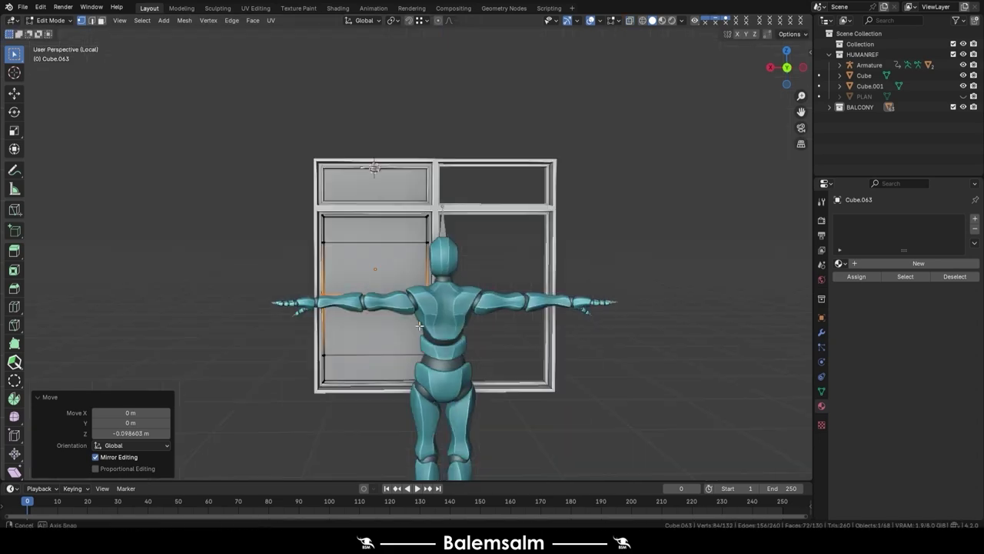
pyautogui.press('Tab')
pyautogui.moveTo(423, 323)
pyautogui.mouseDown(button='middle')
pyautogui.moveTo(395, 306)
pyautogui.moveTo(424, 292)
pyautogui.mouseUp(button='middle')
pyautogui.press('Tab')
pyautogui.press('KP_Decimal')
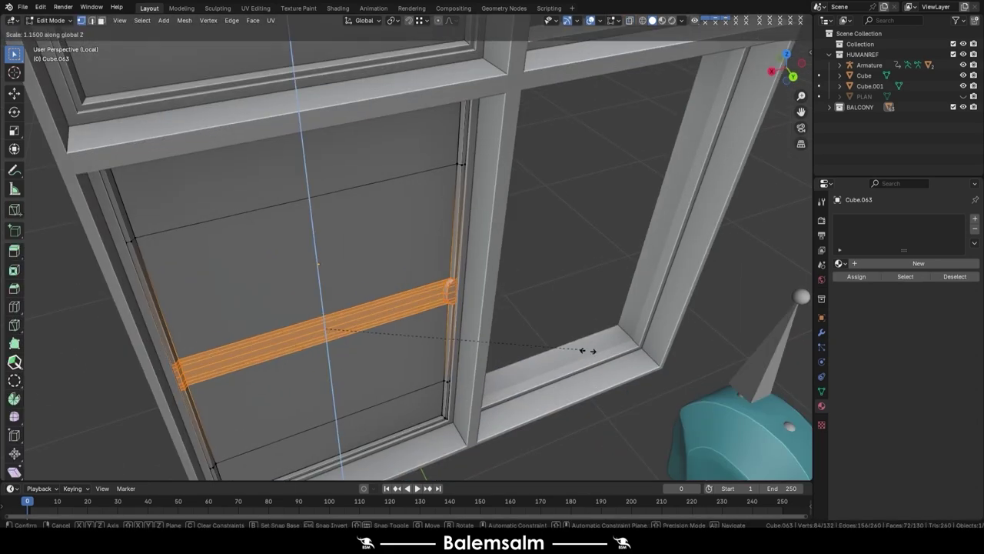
pyautogui.press('s')
pyautogui.press('z')
pyautogui.click(422, 329)
pyautogui.click(426, 211)
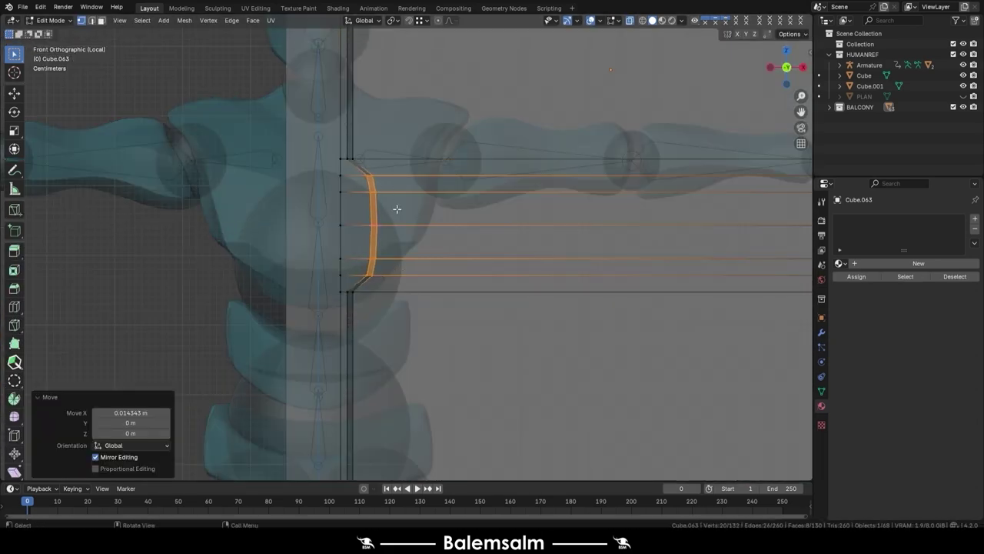
# Make a copy of the handle rotated 90° about Y, placed against the door leaf's edge
pyautogui.press('Tab')
pyautogui.hotkey('alt', 'z')
pyautogui.moveTo(372, 245); pyautogui.dragTo(328, 116, button='middle')
pyautogui.click(326, 117)
pyautogui.press('r')
pyautogui.press('y')
pyautogui.press('9')
pyautogui.press('0')
pyautogui.press('Return')
# Nudge the copied handle along the Y axis into position
pyautogui.press('g')
pyautogui.press('x')
pyautogui.press('y')
pyautogui.scroll(5, 389, 299)
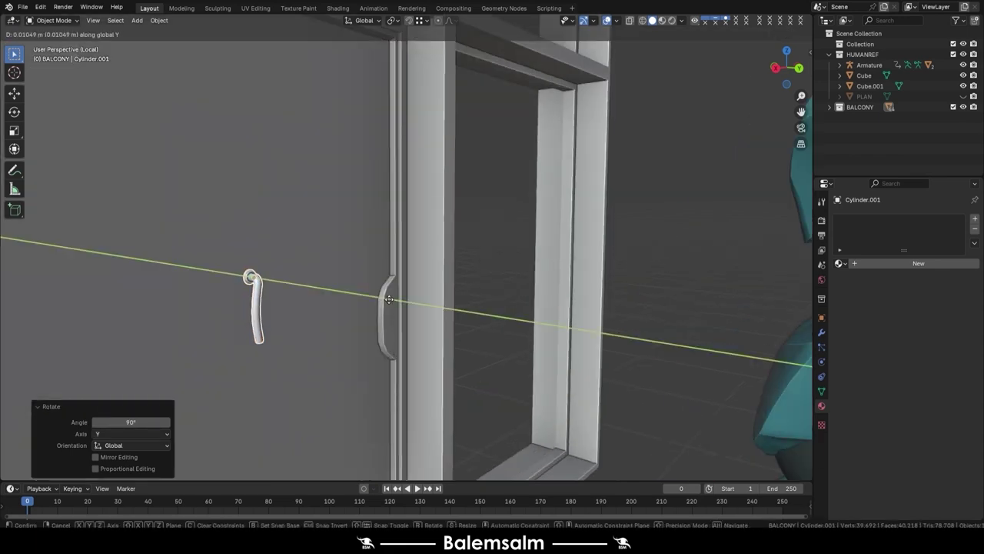
pyautogui.press('g')
pyautogui.press('y')
pyautogui.scroll(3, 529, 295)
pyautogui.press('Return')
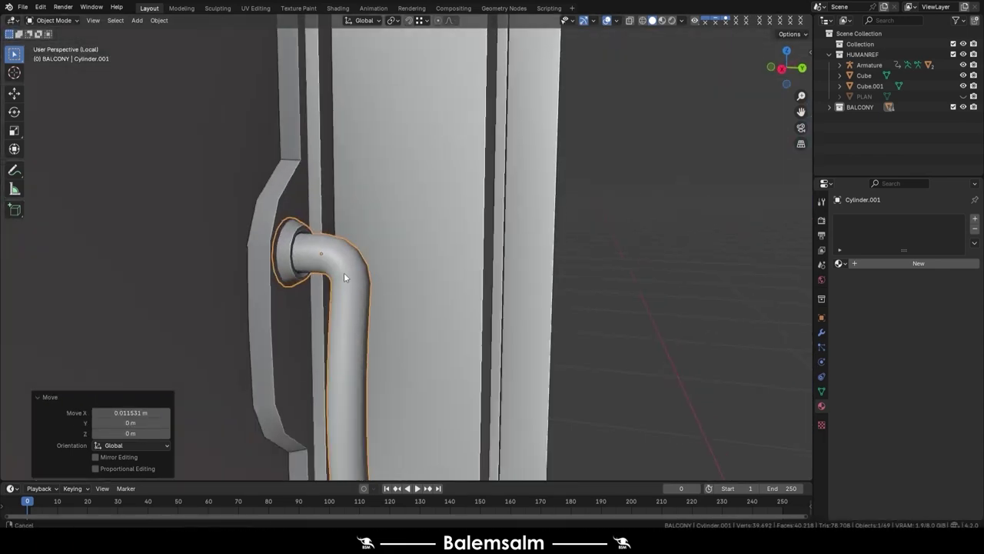
# Extrude the handle's base edge ring outward along Z and shrink it into a base plate
pyautogui.moveTo(349, 329); pyautogui.dragTo(341, 235, button='middle')
pyautogui.press('Tab')
pyautogui.hotkey('alt', 'z')
pyautogui.keyDown('alt'); pyautogui.click(341, 236); pyautogui.keyUp('alt')
pyautogui.hotkey('shift', 'd')
pyautogui.press('z')
pyautogui.press('Return')
pyautogui.press('g')
pyautogui.press('x')
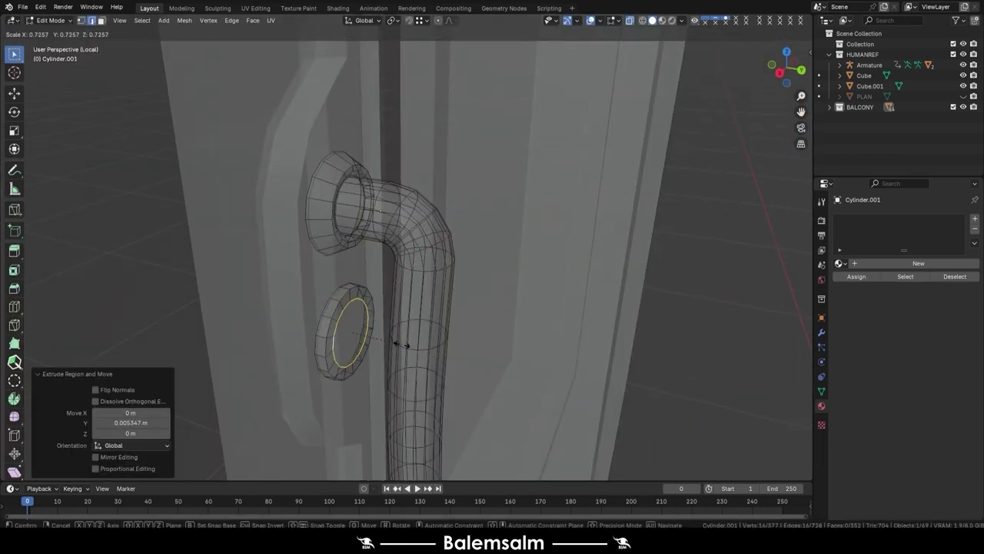
pyautogui.click(400, 344)
# Cap the extruded base ring with a Grid Fill
pyautogui.hotkey('ctrl', 'f')
pyautogui.click(378, 341)
pyautogui.press('KP_Decimal')
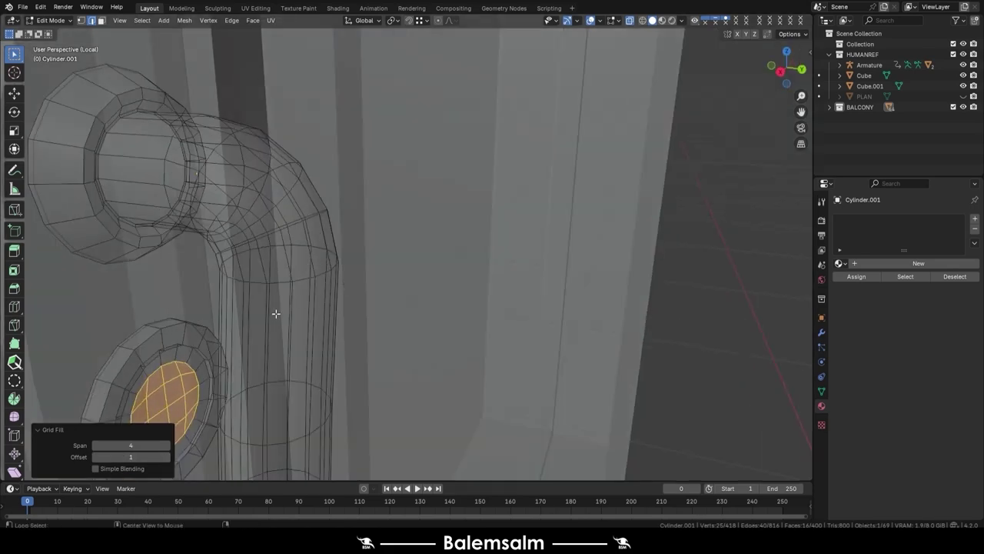
pyautogui.hotkey('alt', 'z')
# Knife-cut a new edge across the cap and select the cap vertices
pyautogui.moveTo(276, 313); pyautogui.dragTo(325, 330, button='middle')
pyautogui.moveTo(92, 361); pyautogui.dragTo(325, 329)
pyautogui.scroll(3, 400, 307)
pyautogui.click(297, 192)
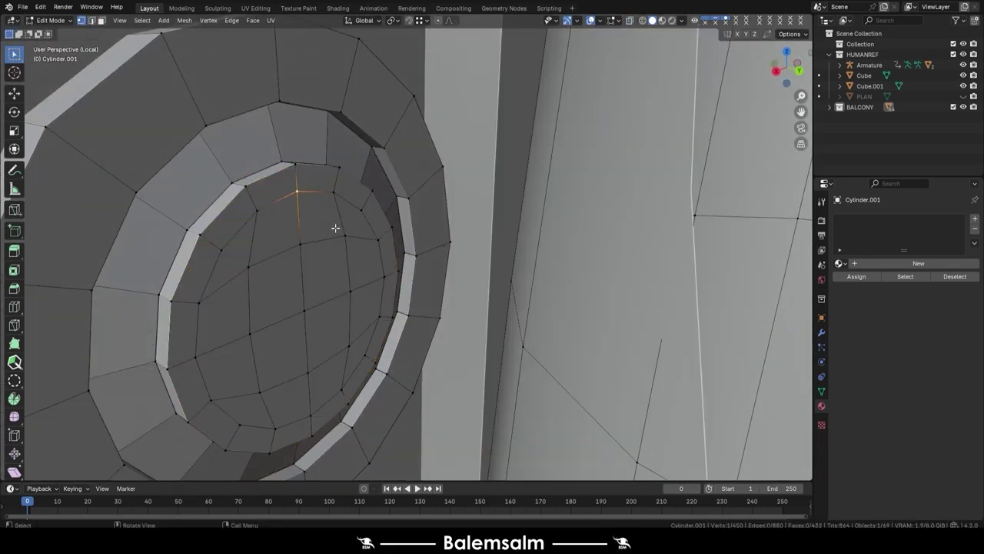
pyautogui.press('Escape')
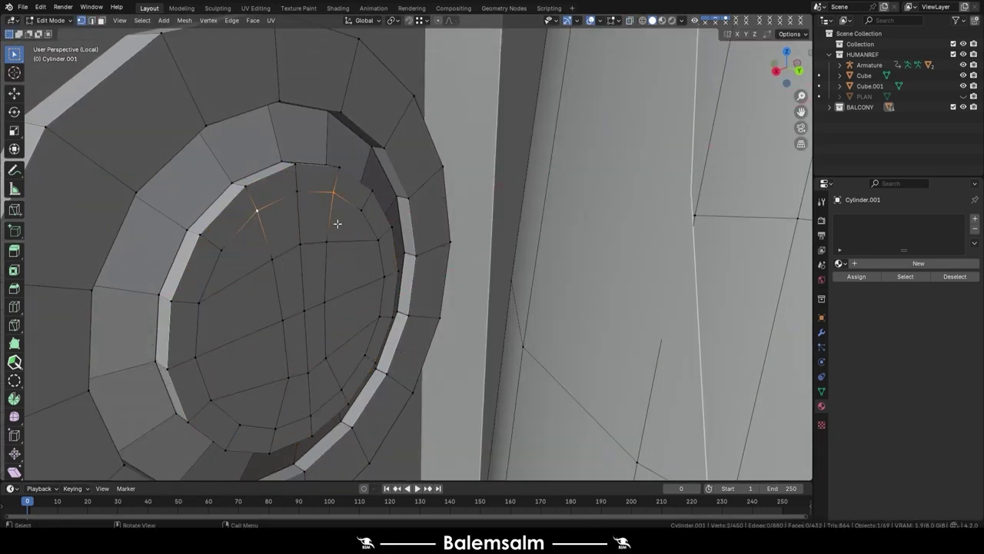
pyautogui.press('Escape')
pyautogui.moveTo(262, 296); pyautogui.dragTo(358, 362)
pyautogui.press('s')
pyautogui.press('x')
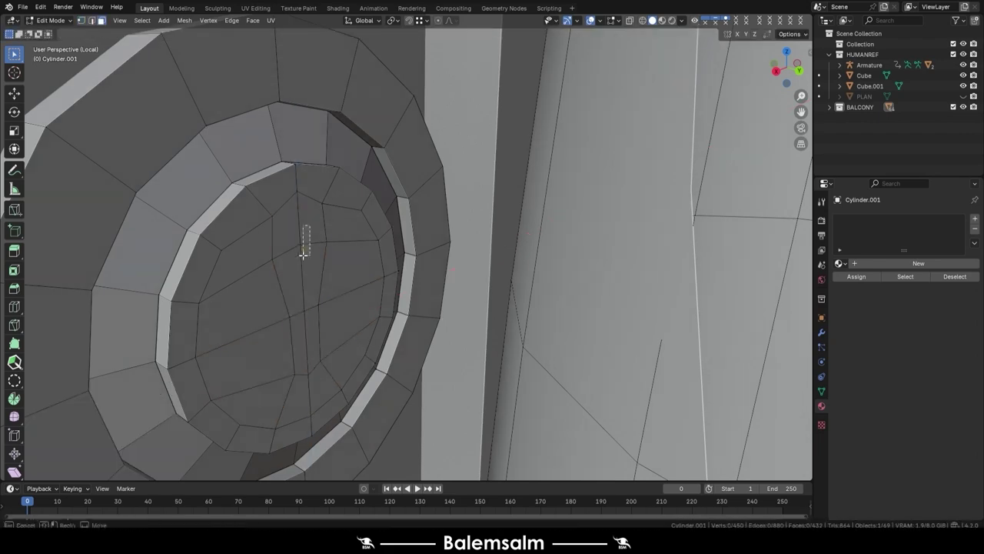
pyautogui.moveTo(304, 254); pyautogui.dragTo(306, 258)
pyautogui.scroll(-3, 357, 317)
pyautogui.scroll(-3, 356, 316)
# Rotate the whole linked handle mesh 90 degrees about X and nudge it slightly along X
pyautogui.hotkey('ctrl', 'l')
pyautogui.press('r')
pyautogui.press('x')
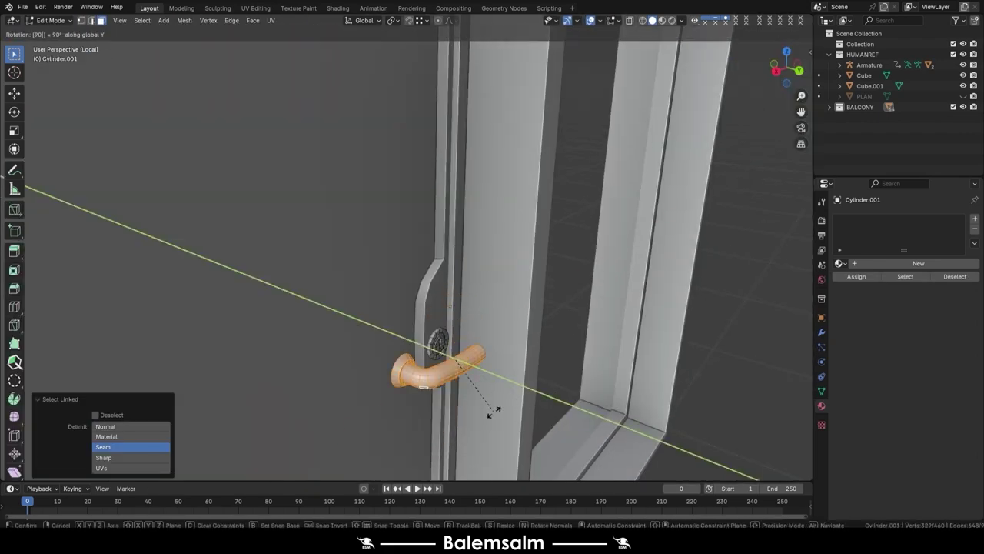
pyautogui.click(493, 411)
pyautogui.press('KP_Decimal')
pyautogui.press('g')
pyautogui.press('x')
pyautogui.click(539, 201)
pyautogui.press('ctrl+KP_1')
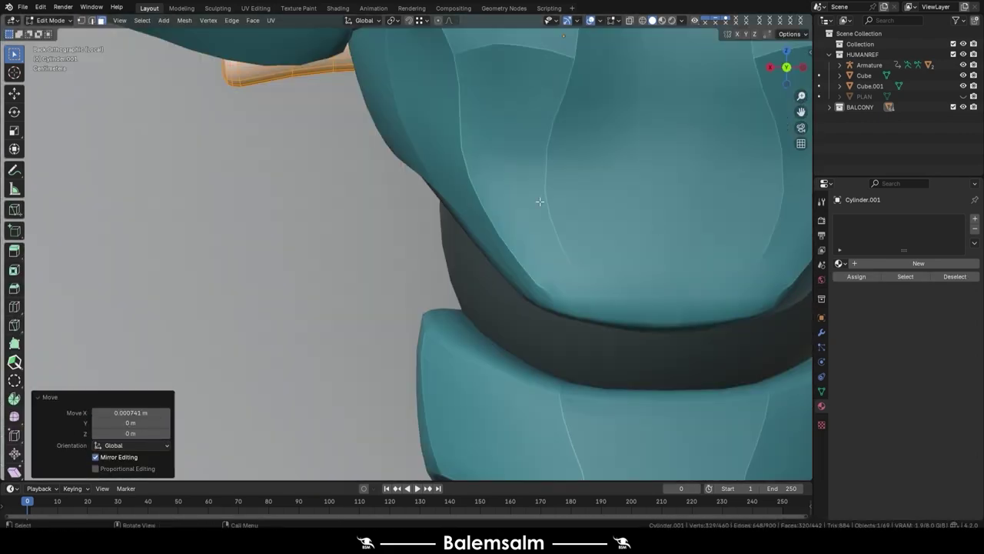
pyautogui.scroll(-5, 539, 201)
pyautogui.scroll(5, 473, 322)
pyautogui.scroll(-5, 472, 322)
pyautogui.moveTo(473, 322); pyautogui.dragTo(476, 300, button='middle')
# Leave Edit Mode and save the file with Ctrl+S
pyautogui.press('g')
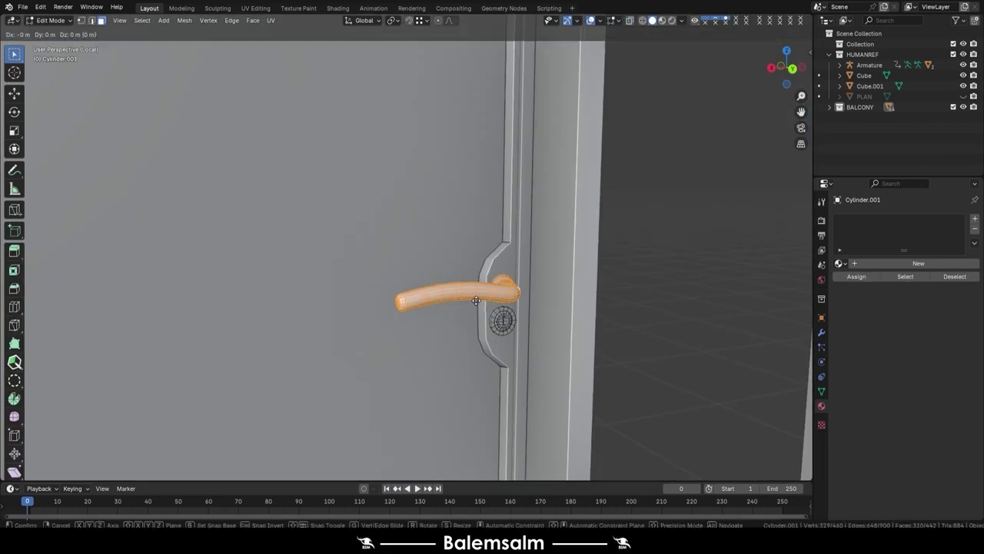
pyautogui.press('Escape')
pyautogui.scroll(-5, 476, 300)
pyautogui.press('Tab')
pyautogui.hotkey('ctrl', 's')
pyautogui.moveTo(625, 149)
pyautogui.mouseDown(button='middle')
pyautogui.moveTo(683, 182)
pyautogui.moveTo(600, 97)
pyautogui.mouseUp(button='middle')
pyautogui.moveTo(600, 97); pyautogui.dragTo(494, 367)
# Move all the window pieces into a new collection named WINDOWS
pyautogui.moveTo(495, 367); pyautogui.dragTo(791, 312, button='middle')
pyautogui.press('m')
pyautogui.click(655, 503)
pyautogui.doubleClick(655, 354)
pyautogui.write('WINDOWS')
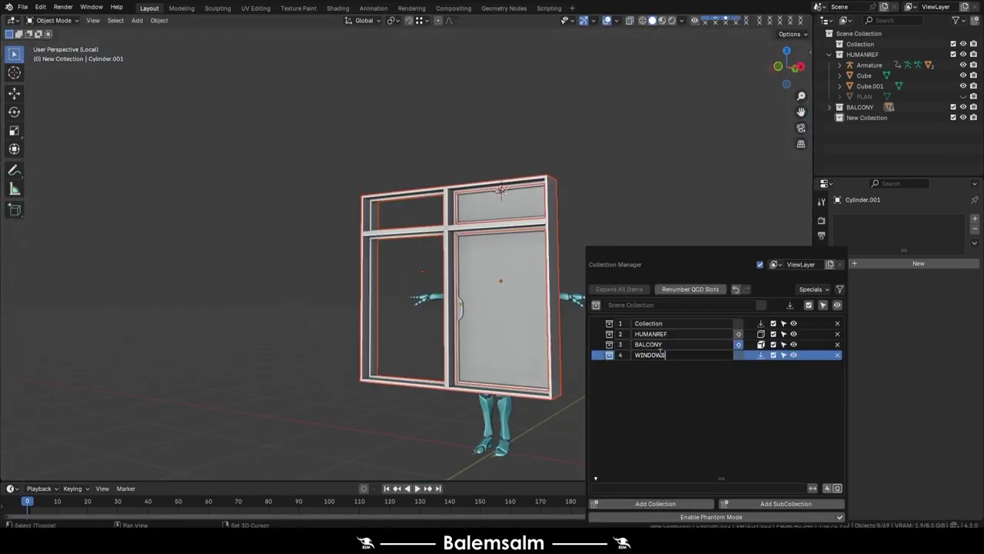
pyautogui.press('Return')
pyautogui.scroll(-3, 591, 284)
# Position the window along Y, then along X onto the building's front wall
pyautogui.press('KP_7')
pyautogui.scroll(10, 560, 262)
pyautogui.press('g')
pyautogui.press('y')
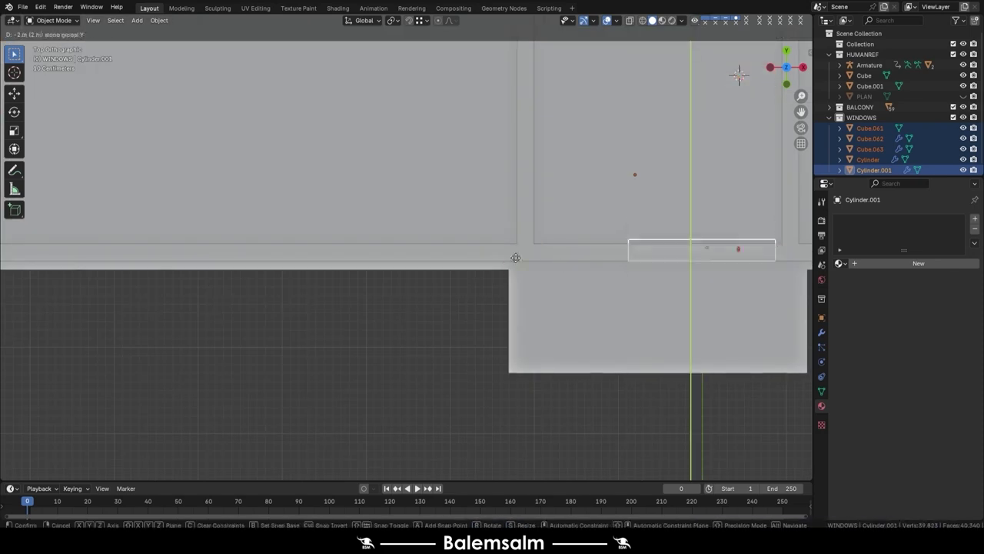
pyautogui.click(515, 257)
pyautogui.moveTo(515, 258); pyautogui.dragTo(518, 212, button='middle')
pyautogui.press('KP_1')
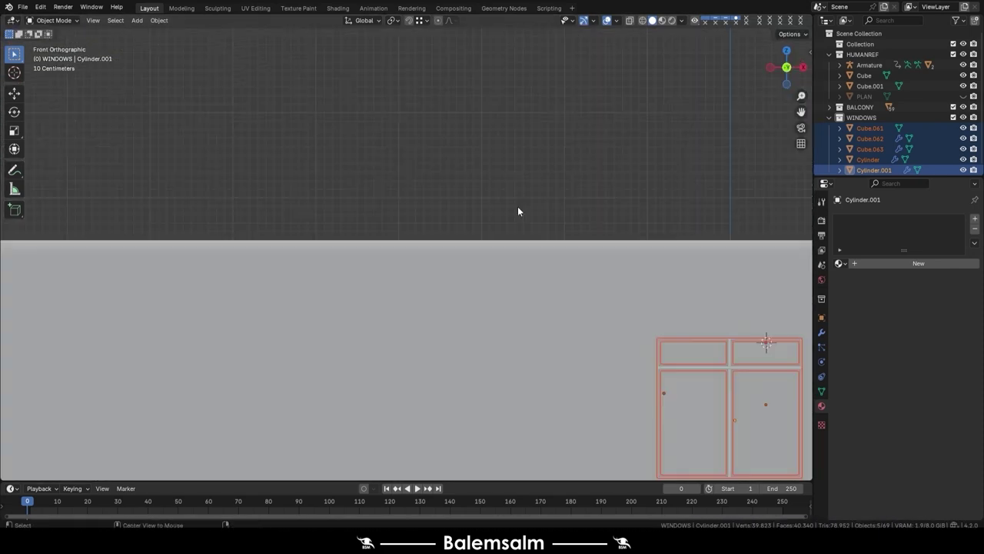
pyautogui.scroll(-3, 517, 211)
pyautogui.scroll(1, 574, 269)
pyautogui.press('g')
pyautogui.press('x')
pyautogui.click(367, 301)
# Set the window's height on the wall along Z, then isolate it and select the door panel
pyautogui.moveTo(367, 302); pyautogui.dragTo(463, 351, button='middle')
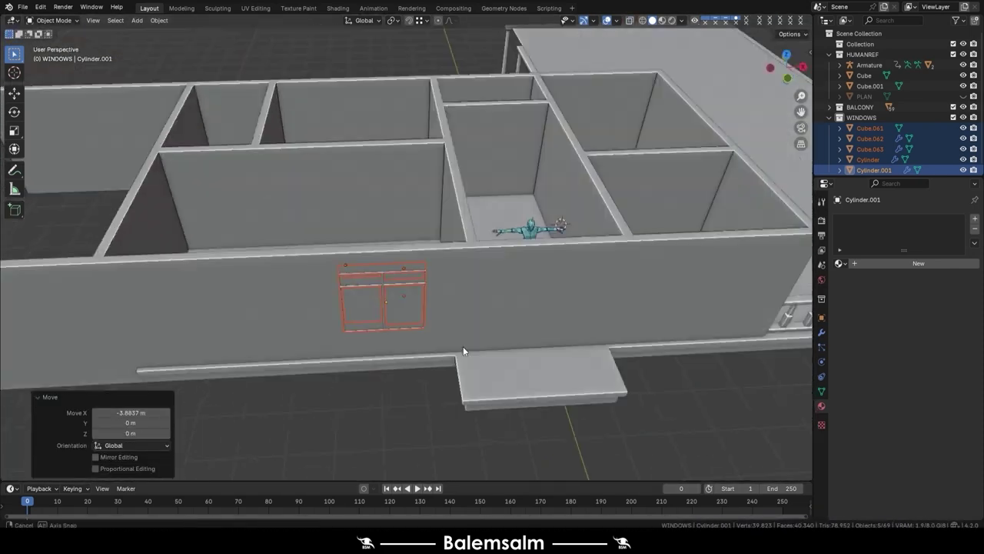
pyautogui.press('KP_1')
pyautogui.hotkey('alt', 'z')
pyautogui.press('g')
pyautogui.press('z')
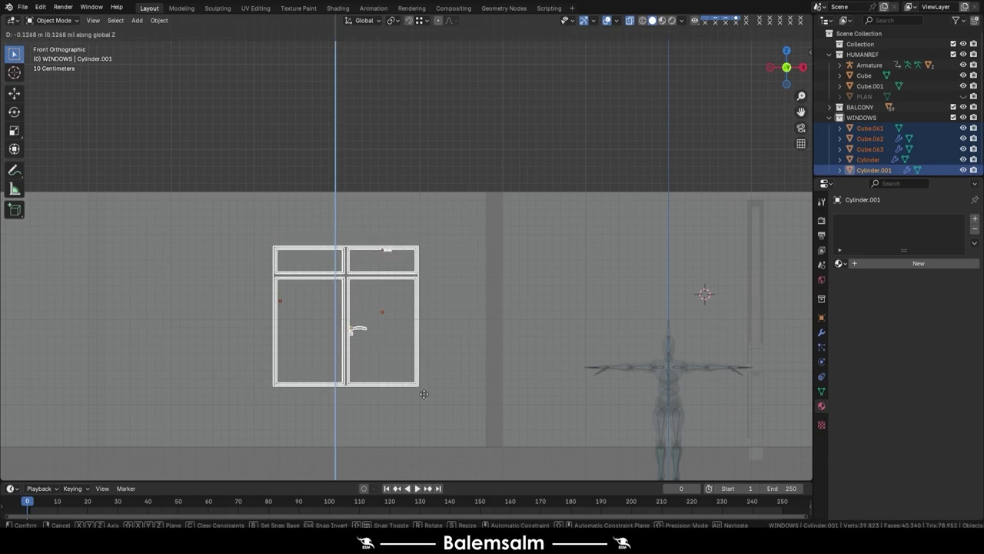
pyautogui.click(423, 394)
pyautogui.moveTo(424, 393)
pyautogui.mouseDown(button='middle')
pyautogui.moveTo(402, 333)
pyautogui.moveTo(479, 259)
pyautogui.mouseUp(button='middle')
pyautogui.press('KP_Divide')
pyautogui.click(469, 302)
# Give the door panel a new base material plus a second GLASS material slot
pyautogui.moveTo(469, 303); pyautogui.dragTo(575, 245, button='middle')
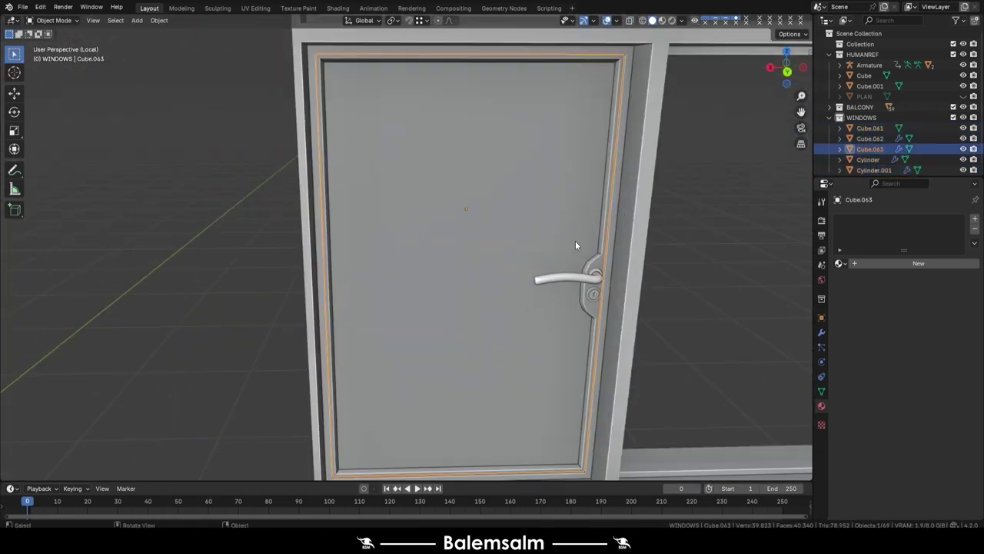
pyautogui.press('Tab')
pyautogui.press('a')
pyautogui.click(892, 263)
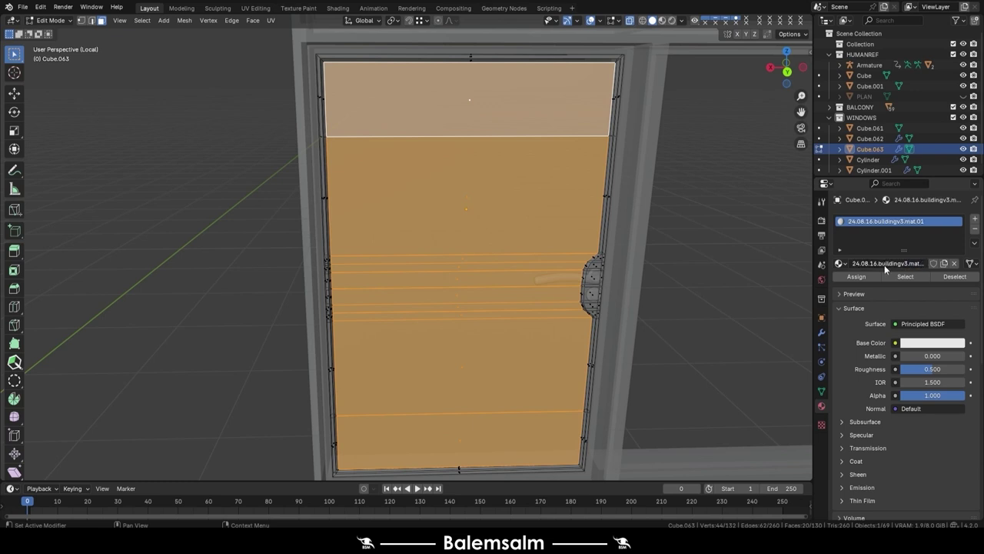
pyautogui.click(975, 218)
pyautogui.doubleClick(911, 284)
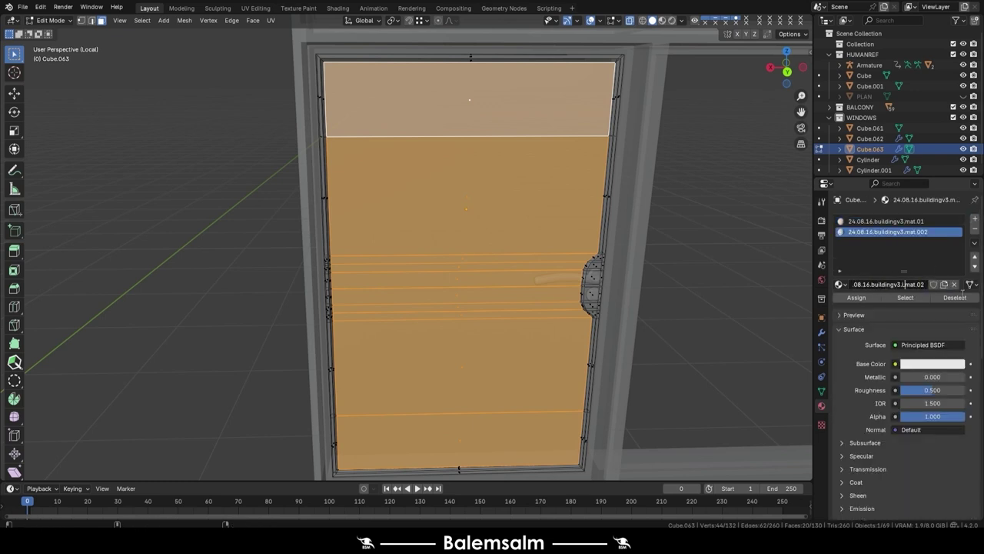
pyautogui.press('Tab')
# Give the upper window panel a new base material plus a second GLASS material slot
pyautogui.scroll(-3, 593, 274)
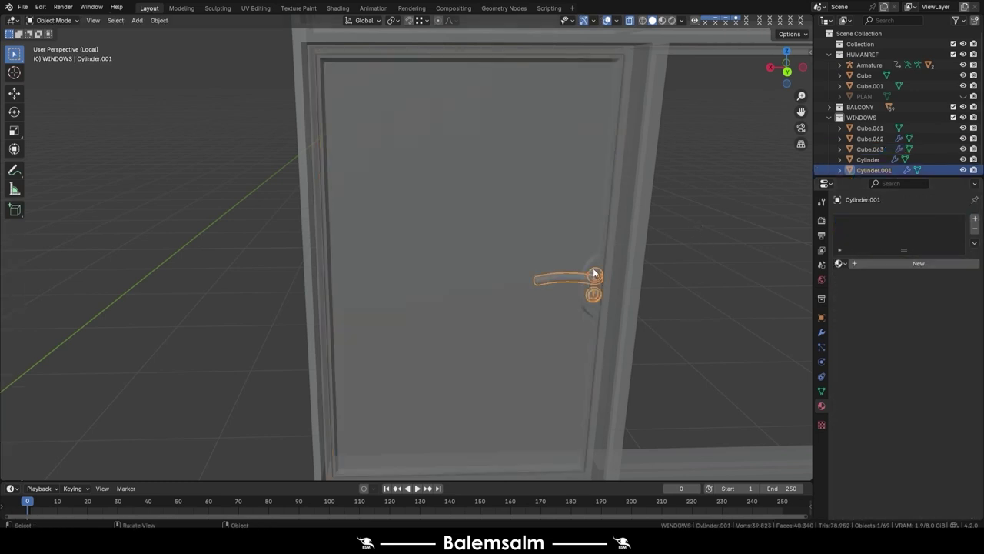
pyautogui.moveTo(593, 274); pyautogui.dragTo(501, 116, button='middle')
pyautogui.click(501, 116)
pyautogui.scroll(2, 541, 115)
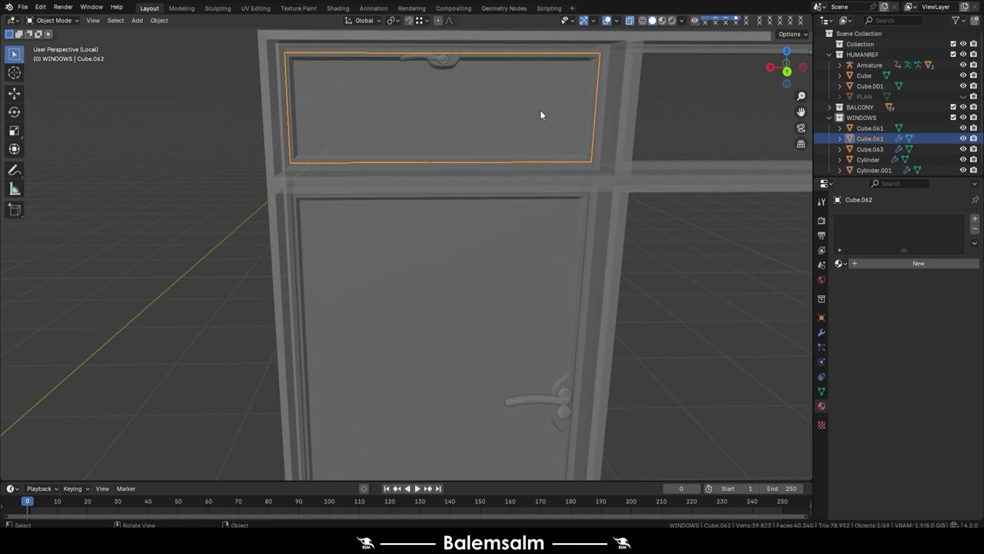
pyautogui.click(921, 264)
pyautogui.press('Tab')
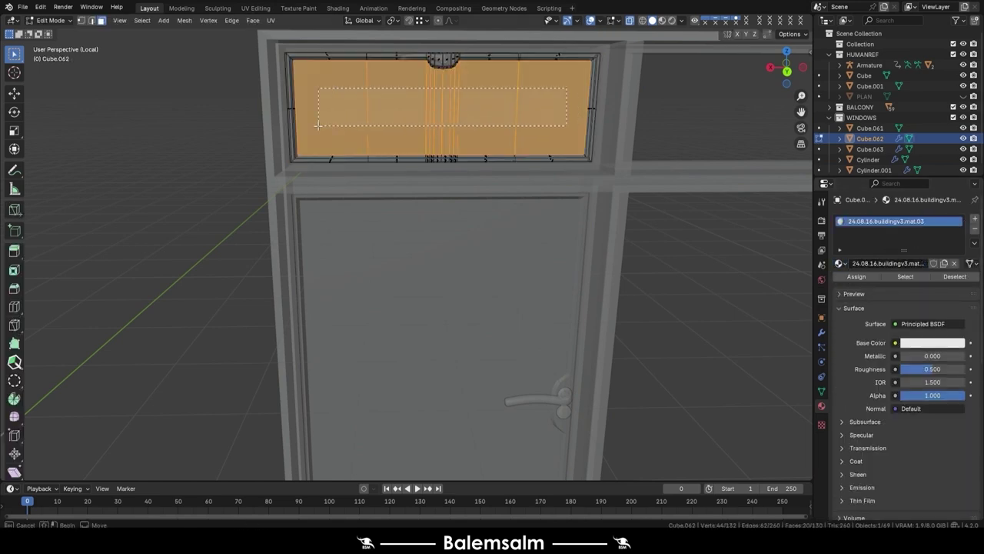
pyautogui.click(975, 218)
pyautogui.click(877, 284)
pyautogui.doubleClick(877, 284)
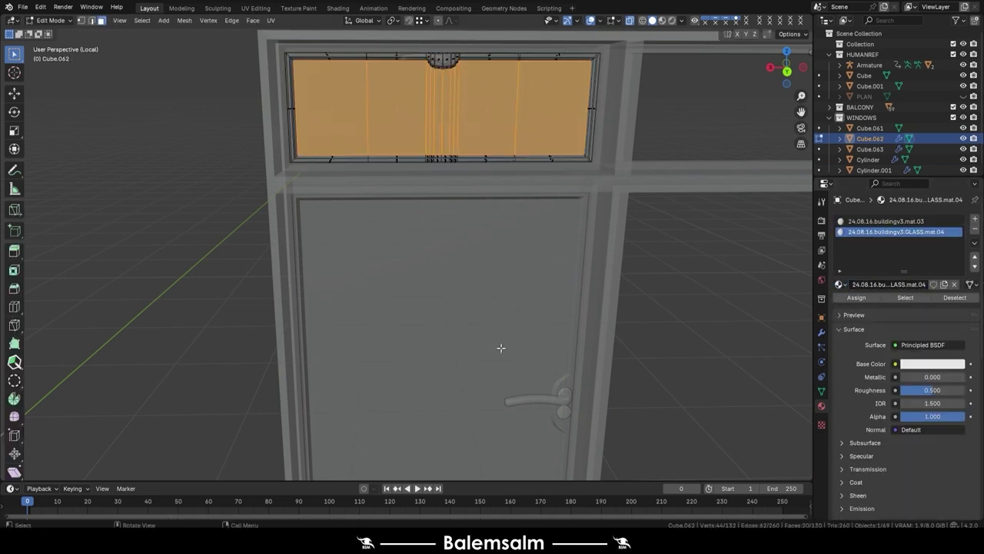
pyautogui.press('Tab')
# Join the two door handles into one object and select all window pieces
pyautogui.click(874, 170)
pyautogui.press('Delete')
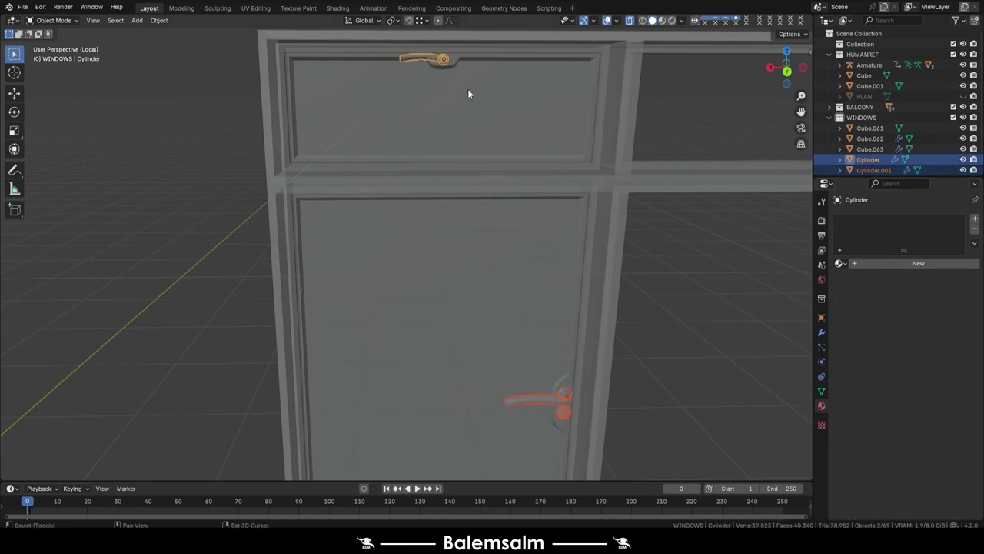
pyautogui.press('a')
pyautogui.scroll(-4, 311, 196)
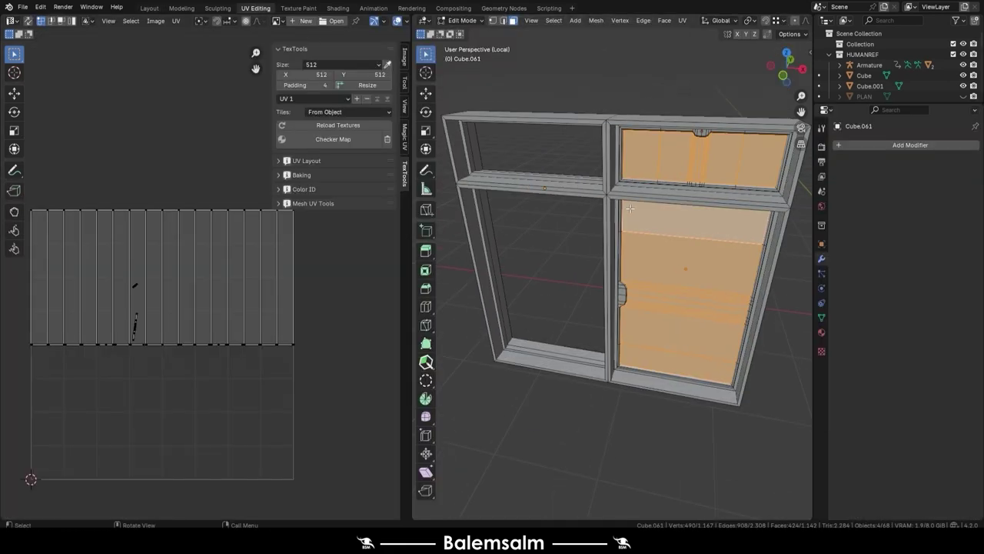
# Shift the upper window panel along Y and inspect the door panel's material settings
pyautogui.moveTo(561, 135)
pyautogui.mouseDown(button='middle')
pyautogui.moveTo(637, 186)
pyautogui.moveTo(657, 231)
pyautogui.mouseUp(button='middle')
pyautogui.scroll(3, 656, 230)
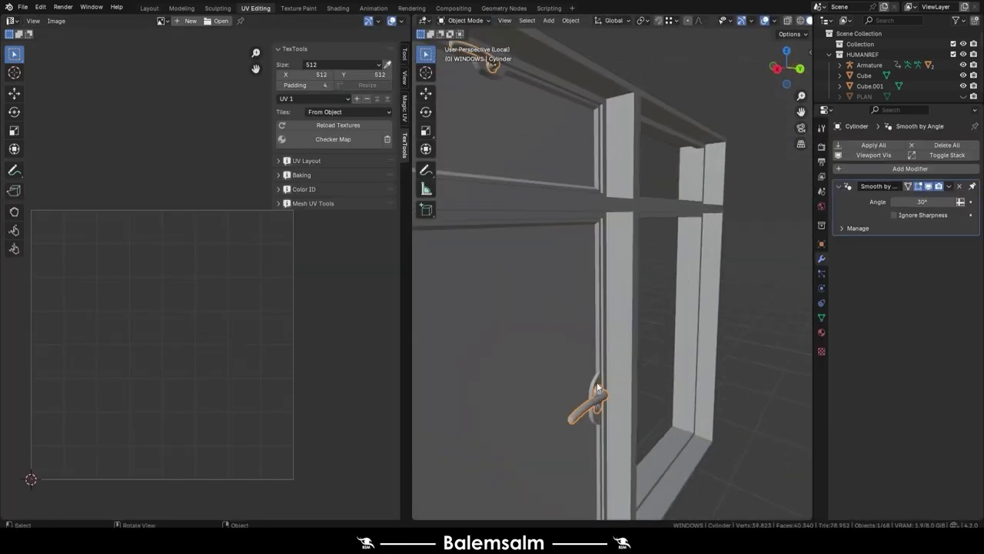
pyautogui.click(616, 284)
pyautogui.press('g')
pyautogui.press('y')
pyautogui.click(626, 274)
pyautogui.moveTo(626, 274)
pyautogui.mouseDown(button='middle')
pyautogui.moveTo(660, 216)
pyautogui.moveTo(606, 218)
pyautogui.mouseUp(button='middle')
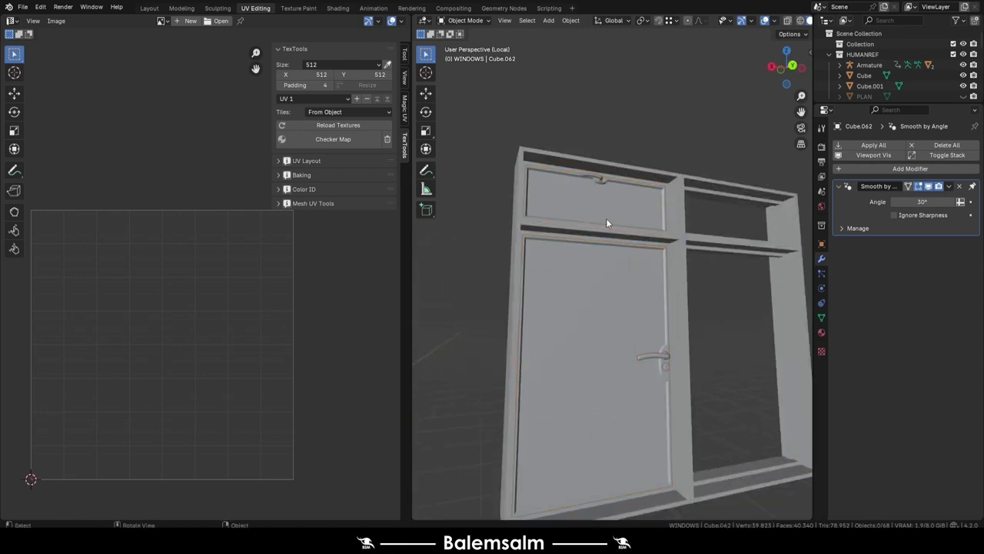
pyautogui.scroll(4, 592, 231)
pyautogui.click(578, 246)
pyautogui.click(821, 332)
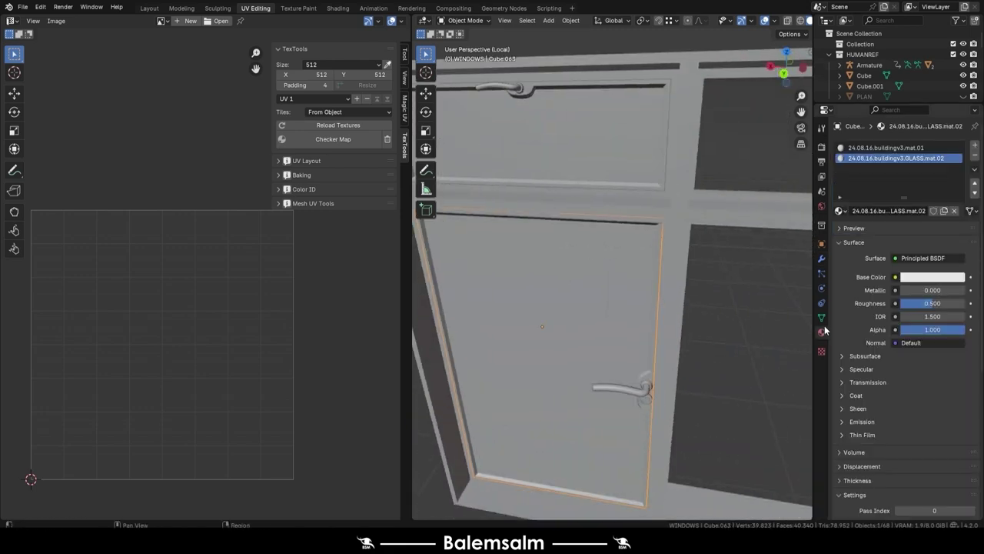
# Select all of the window frame mesh and UV-unwrap it
pyautogui.click(624, 387)
pyautogui.press('Tab')
pyautogui.scroll(-3, 490, 125)
pyautogui.press('a')
pyautogui.click(572, 195)
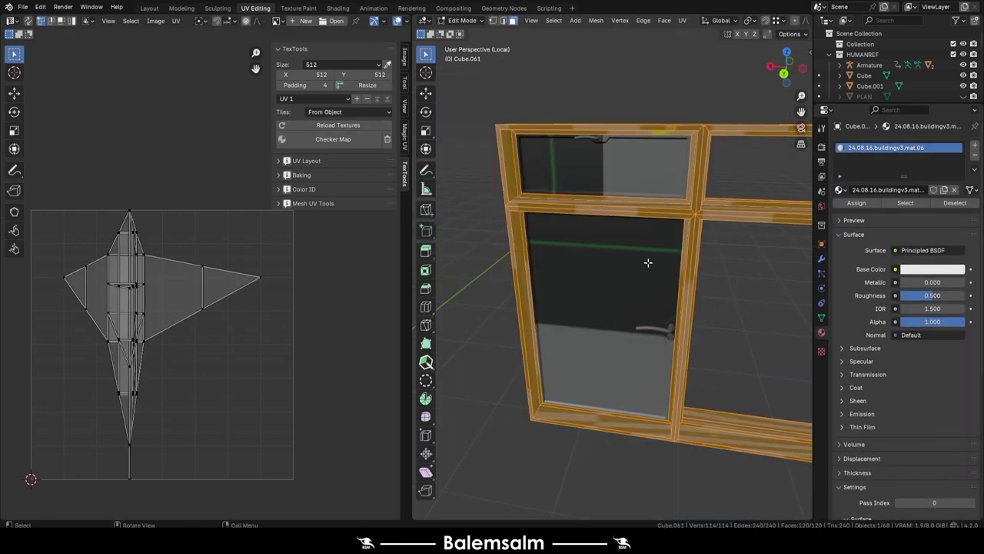
pyautogui.press('u')
pyautogui.click(648, 261)
pyautogui.press('a')
pyautogui.click(536, 443)
pyautogui.press('Tab')
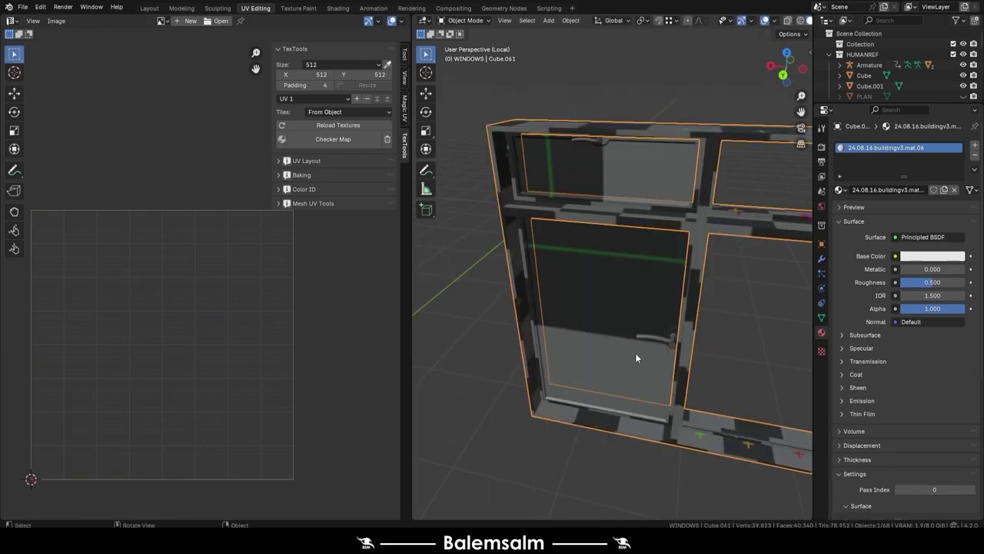
# Unwrap the upper window panel's base-material faces
pyautogui.press('u')
pyautogui.click(621, 353)
pyautogui.press('Tab')
pyautogui.press('Tab')
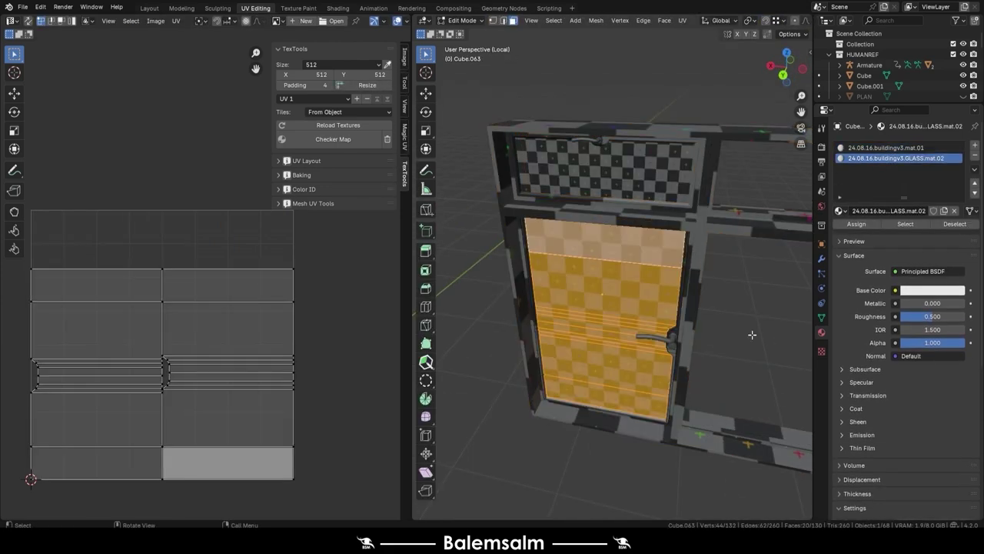
pyautogui.press('u')
pyautogui.click(658, 352)
pyautogui.click(886, 147)
pyautogui.click(908, 224)
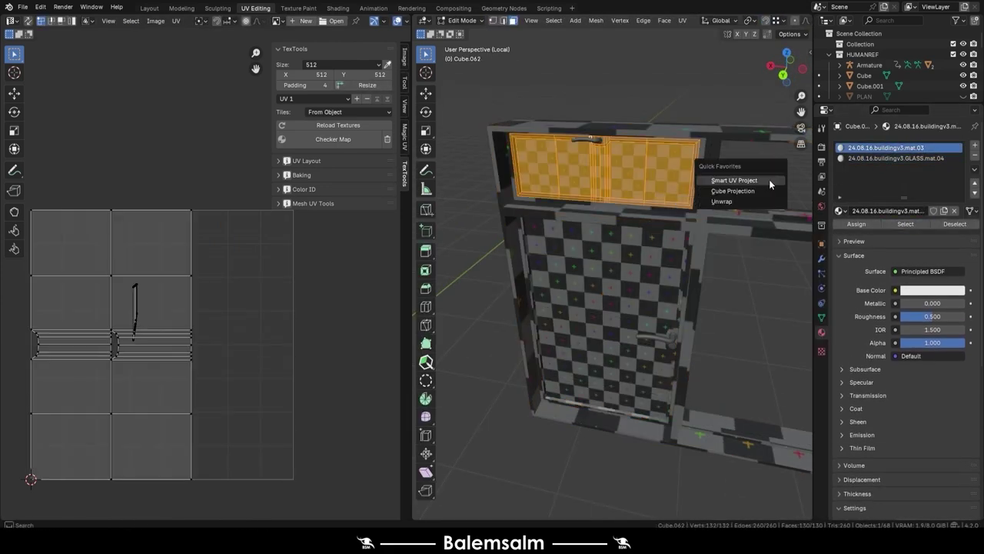
pyautogui.click(769, 181)
pyautogui.click(754, 274)
# Select the glass-material faces and Smart UV Project them
pyautogui.click(886, 157)
pyautogui.click(905, 224)
pyautogui.press('u')
pyautogui.click(760, 297)
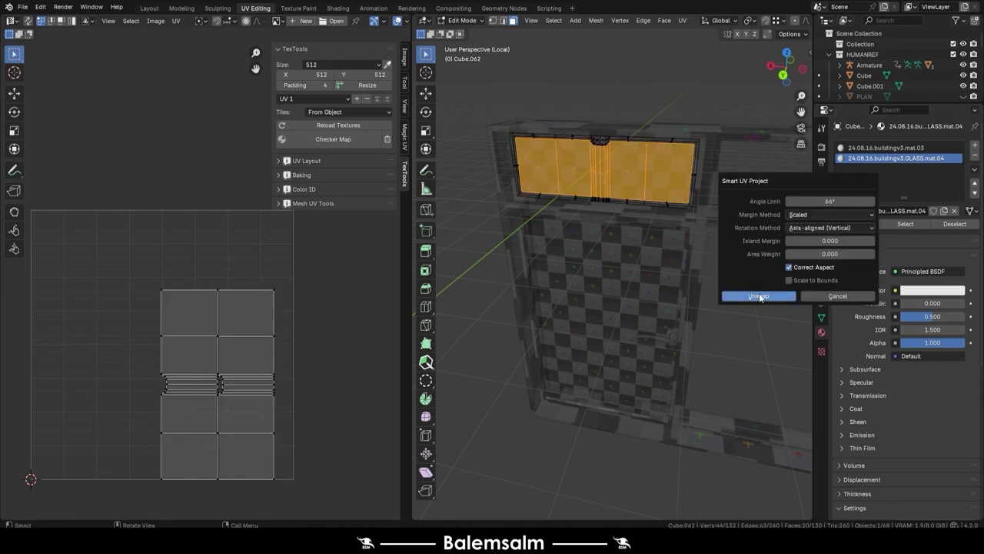
pyautogui.click(760, 296)
# Select the handle's material faces and Smart UV Project them into strips
pyautogui.press('u')
pyautogui.click(694, 259)
pyautogui.click(694, 260)
pyautogui.press('u')
pyautogui.click(676, 251)
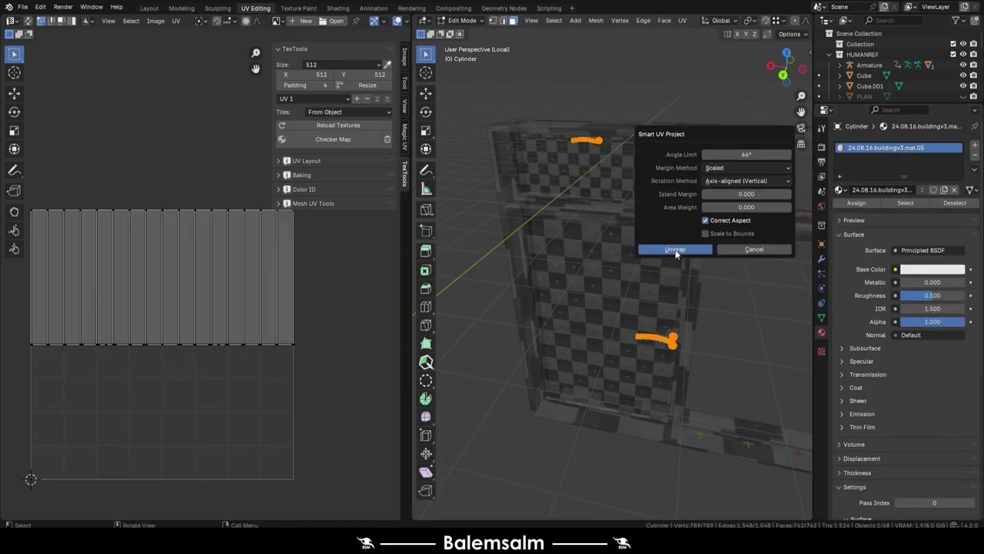
pyautogui.click(676, 251)
# Loop-select the frame face strips, including the sill, and re-unwrap them
pyautogui.moveTo(540, 251)
pyautogui.mouseDown(button='middle')
pyautogui.moveTo(727, 274)
pyautogui.moveTo(702, 173)
pyautogui.mouseUp(button='middle')
pyautogui.keyDown('alt'); pyautogui.click(701, 169); pyautogui.keyUp('alt')
pyautogui.keyDown('alt'); pyautogui.keyDown('shift'); pyautogui.click(642, 431); pyautogui.keyUp('shift'); pyautogui.keyUp('alt')
pyautogui.moveTo(642, 430)
pyautogui.mouseDown(button='middle')
pyautogui.moveTo(692, 253)
pyautogui.moveTo(625, 183)
pyautogui.moveTo(693, 221)
pyautogui.moveTo(615, 254)
pyautogui.mouseUp(button='middle')
pyautogui.keyDown('alt'); pyautogui.keyDown('shift'); pyautogui.click(676, 307); pyautogui.keyUp('shift'); pyautogui.keyUp('alt')
pyautogui.keyDown('alt'); pyautogui.keyDown('shift'); pyautogui.click(692, 254); pyautogui.keyUp('shift'); pyautogui.keyUp('alt')
pyautogui.press('Tab')
pyautogui.press('Tab')
pyautogui.keyDown('alt'); pyautogui.click(693, 220); pyautogui.keyUp('alt')
pyautogui.press('a')
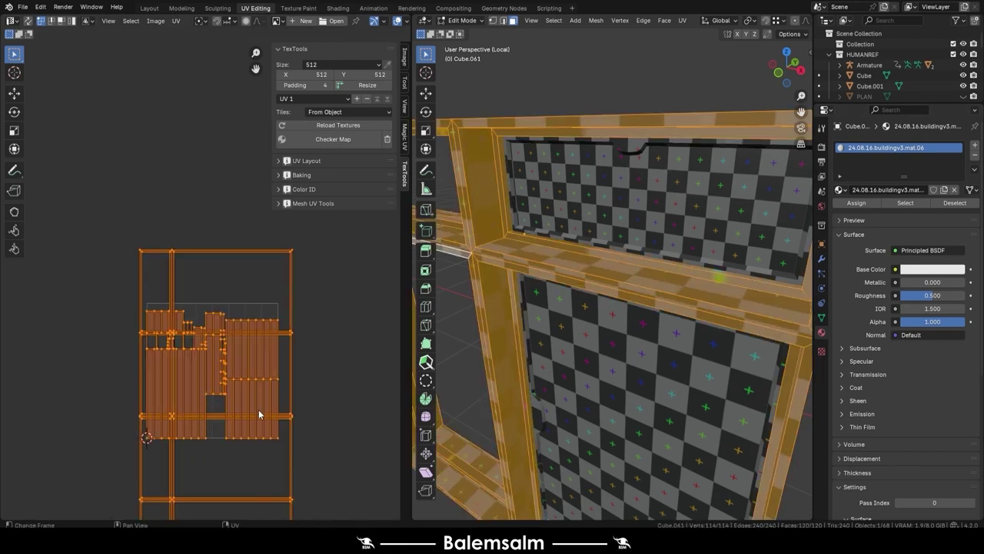
# Pack the UV islands compactly with Ctrl+P and return to object mode
pyautogui.hotkey('ctrl', 'p')
pyautogui.moveTo(584, 308)
pyautogui.mouseDown(button='middle')
pyautogui.moveTo(681, 224)
pyautogui.moveTo(557, 200)
pyautogui.mouseUp(button='middle')
pyautogui.press('Tab')
pyautogui.scroll(-5, 557, 200)
# Save the file and duplicate the door leaf for the right bay
pyautogui.moveTo(746, 256); pyautogui.dragTo(563, 374, button='middle')
pyautogui.hotkey('ctrl', 's')
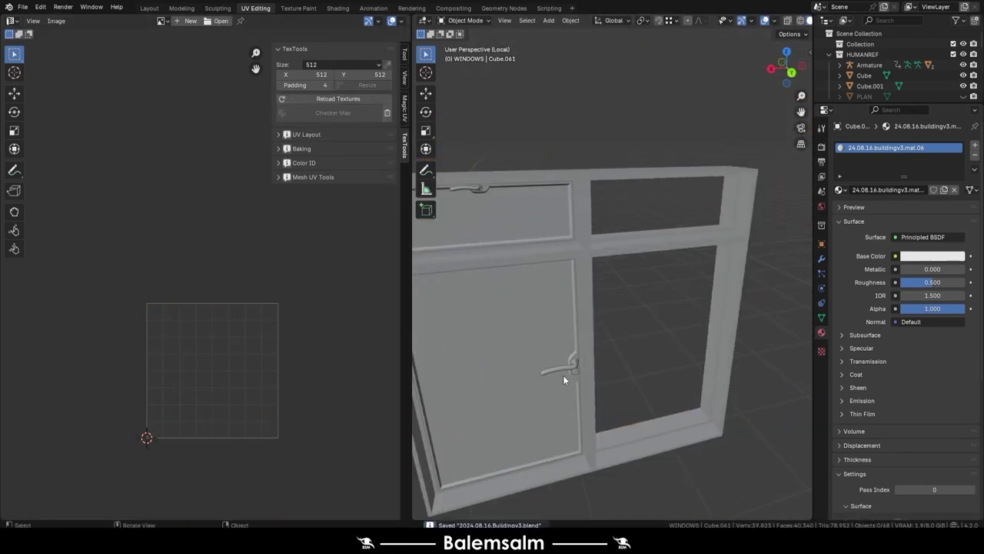
pyautogui.click(518, 264)
pyautogui.hotkey('shift', 'd')
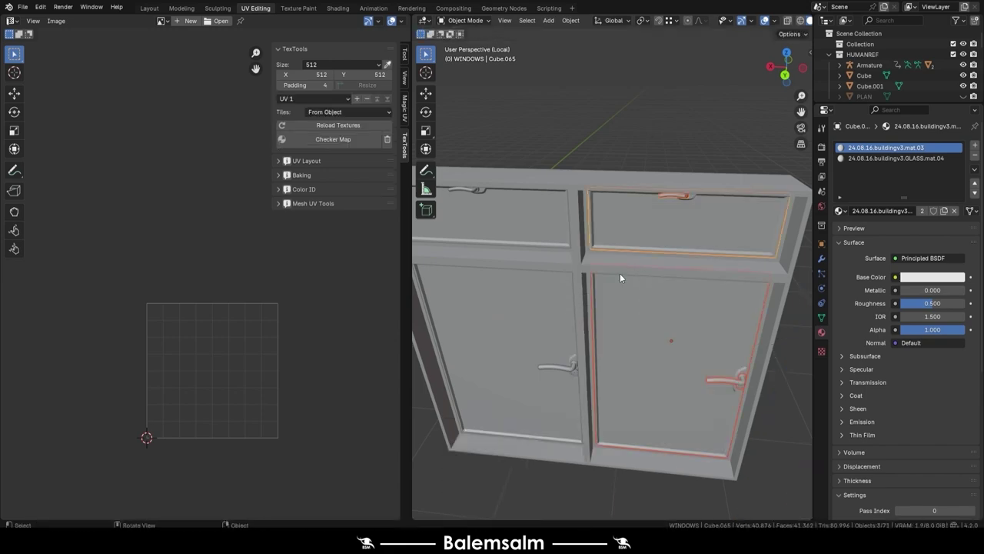
# Mirror the copied parts along global X, undoing an accidental Y mirror
pyautogui.click(149, 8)
pyautogui.click(160, 20)
pyautogui.click(291, 71)
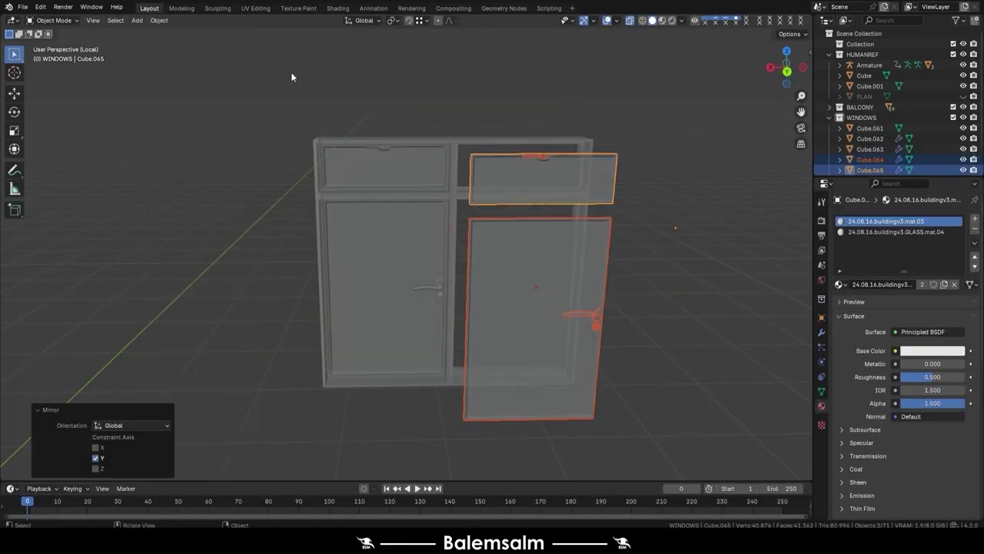
pyautogui.hotkey('ctrl', 'z')
pyautogui.click(159, 20)
pyautogui.click(285, 64)
pyautogui.scroll(6, 393, 320)
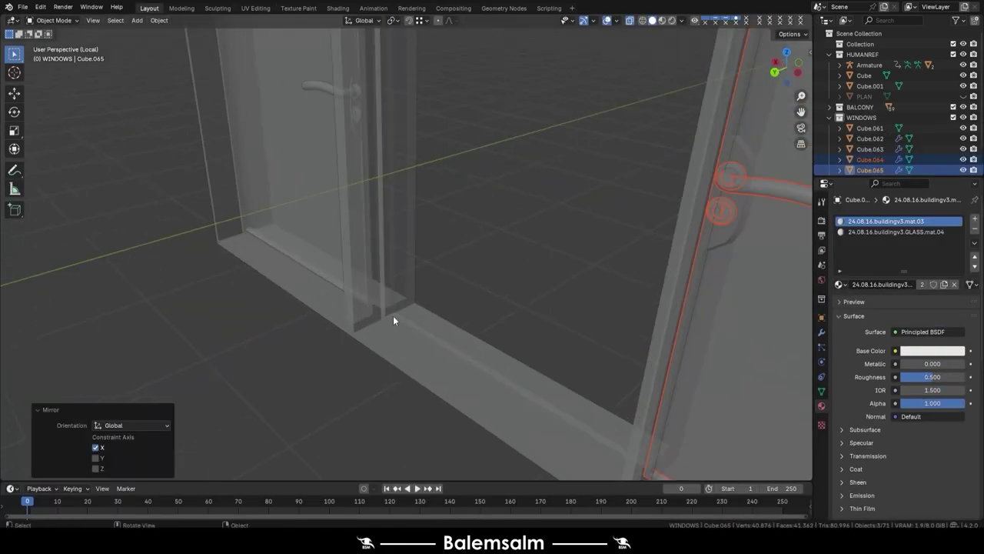
pyautogui.hotkey('alt', 'z')
# Convert all the window parts to mesh and join them into one object
pyautogui.moveTo(393, 321); pyautogui.dragTo(439, 191, button='middle')
pyautogui.scroll(-5, 440, 191)
pyautogui.click(431, 219)
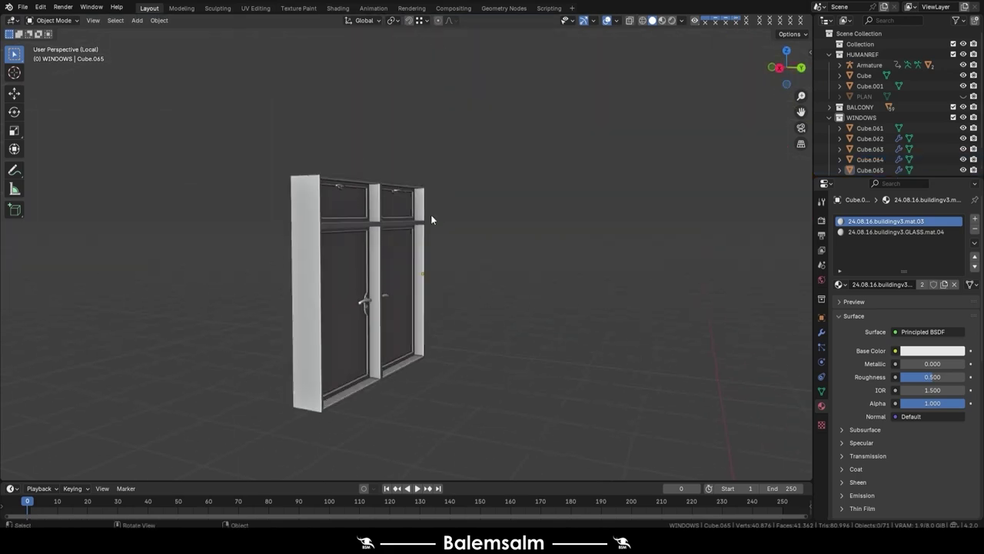
pyautogui.press('a')
pyautogui.scroll(3, 328, 246)
pyautogui.hotkey('ctrl', 'j')
pyautogui.hotkey('ctrl', 'z')
pyautogui.rightClick(502, 274)
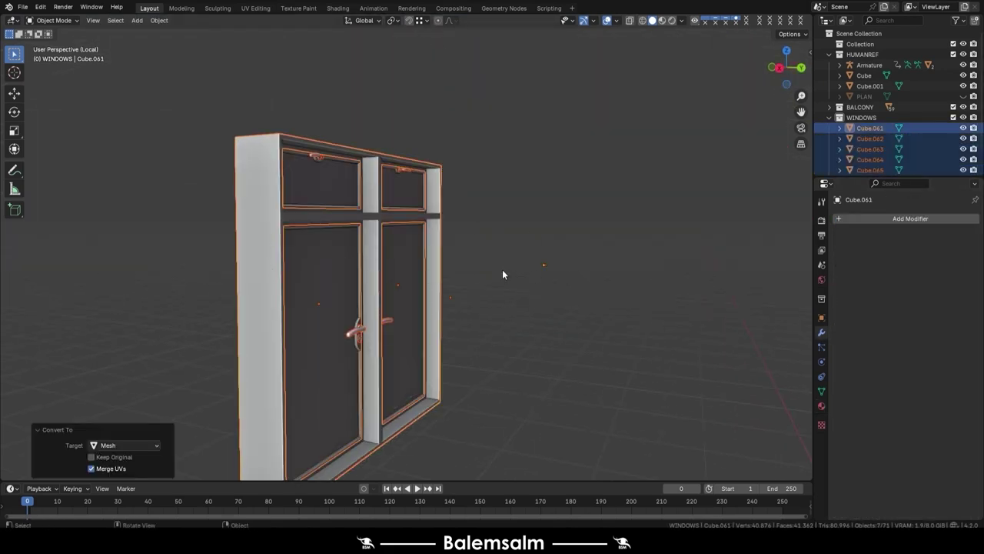
pyautogui.rightClick(451, 256)
# In edit mode, move the frame corner vertex into place
pyautogui.hotkey('ctrl', 'j')
pyautogui.press('Tab')
pyautogui.scroll(5, 462, 192)
pyautogui.click(530, 133)
pyautogui.press('g')
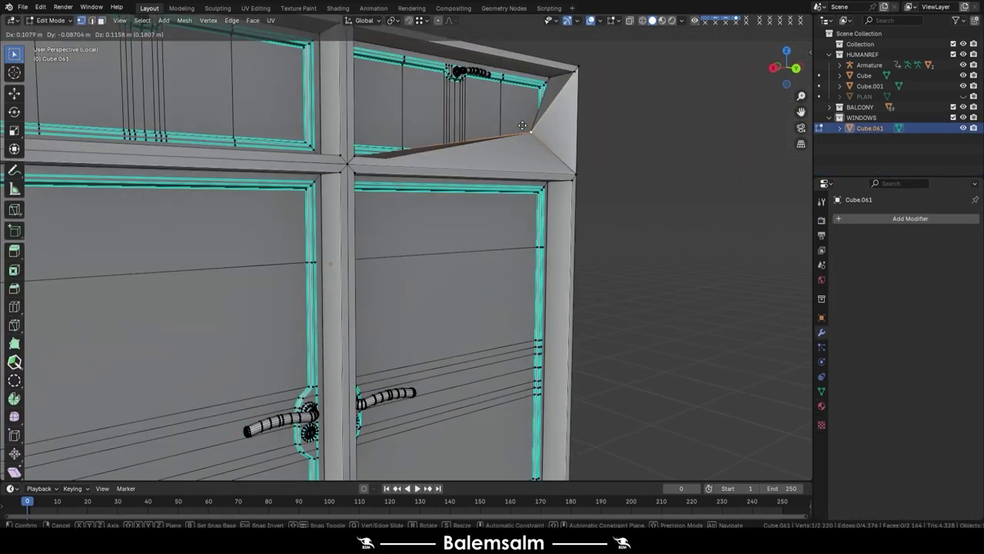
pyautogui.click(522, 125)
pyautogui.scroll(-5, 512, 227)
# Separate the window back into parts by material and return to object mode
pyautogui.click(821, 405)
pyautogui.click(881, 298)
pyautogui.click(677, 255)
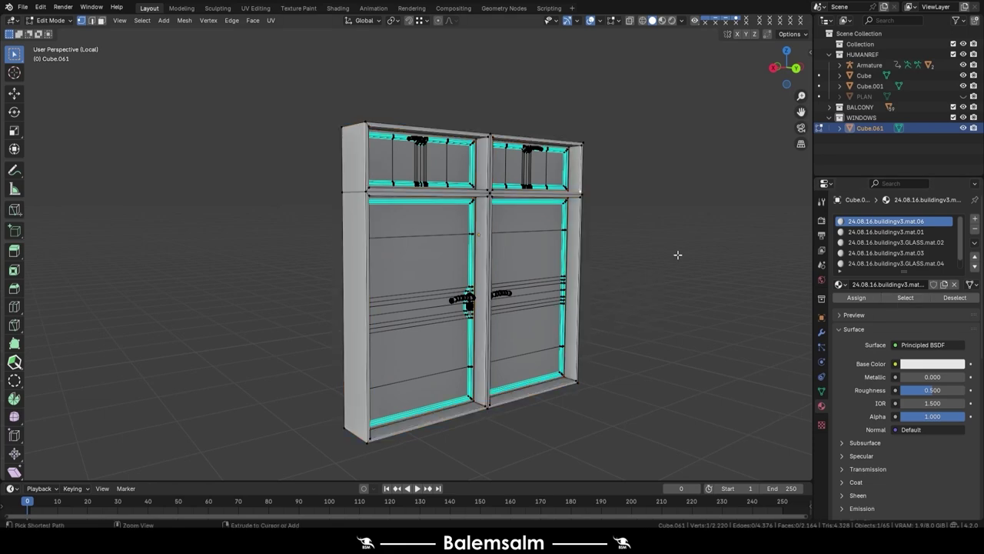
pyautogui.press('a')
pyautogui.press('Tab')
# Save the file and switch to the top view
pyautogui.moveTo(606, 237); pyautogui.dragTo(531, 230, button='middle')
pyautogui.hotkey('ctrl', 's')
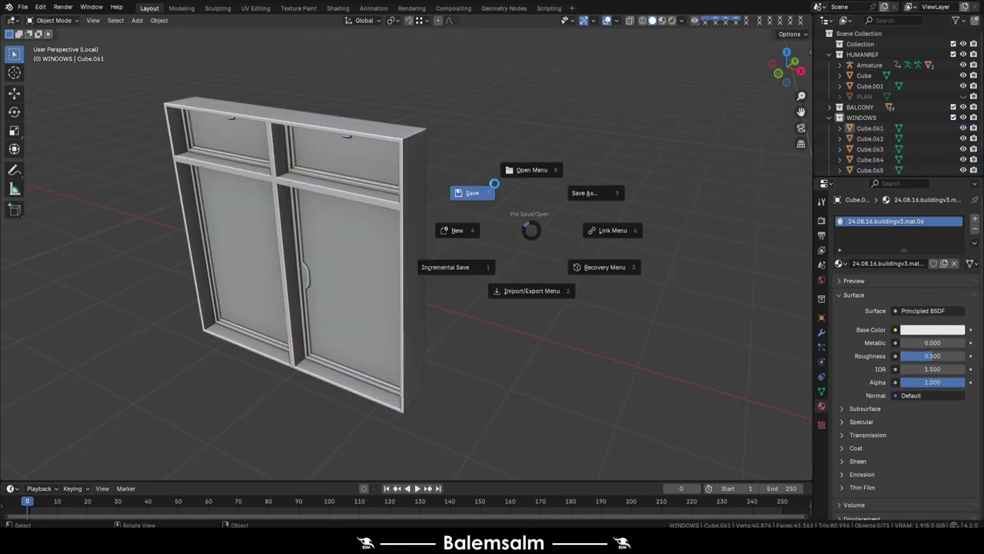
pyautogui.click(494, 183)
pyautogui.press('`')
pyautogui.click(499, 262)
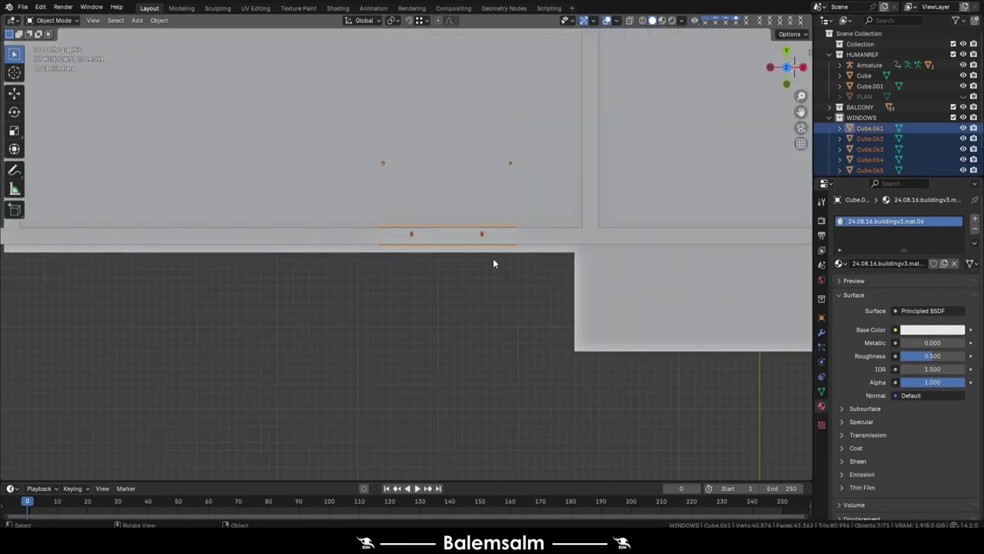
# Place a window copy further along the front wall, viewed from the top
pyautogui.moveTo(498, 195); pyautogui.dragTo(444, 167, button='middle')
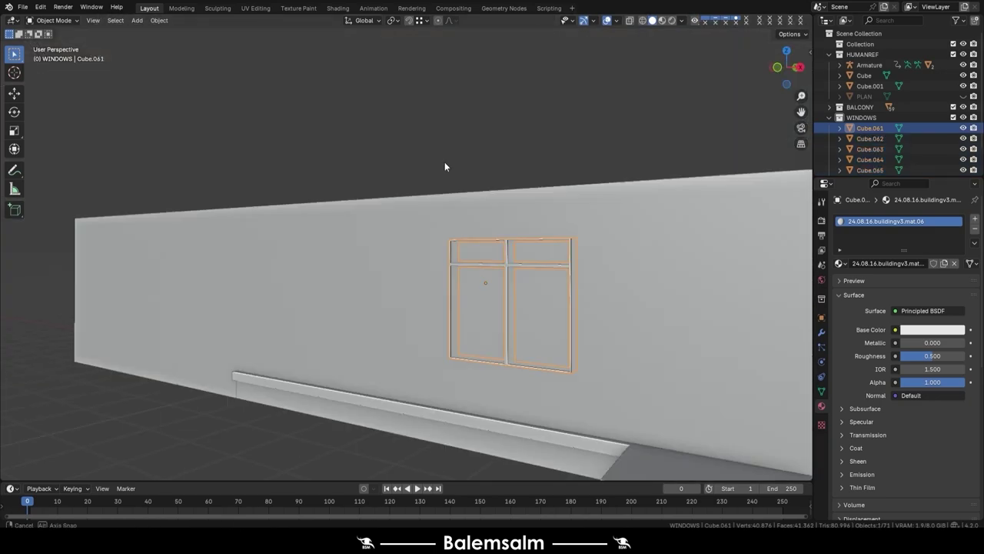
pyautogui.moveTo(503, 234)
pyautogui.mouseDown(button='middle')
pyautogui.moveTo(558, 151)
pyautogui.moveTo(641, 171)
pyautogui.moveTo(626, 154)
pyautogui.moveTo(578, 145)
pyautogui.moveTo(562, 199)
pyautogui.moveTo(547, 205)
pyautogui.moveTo(549, 235)
pyautogui.mouseUp(button='middle')
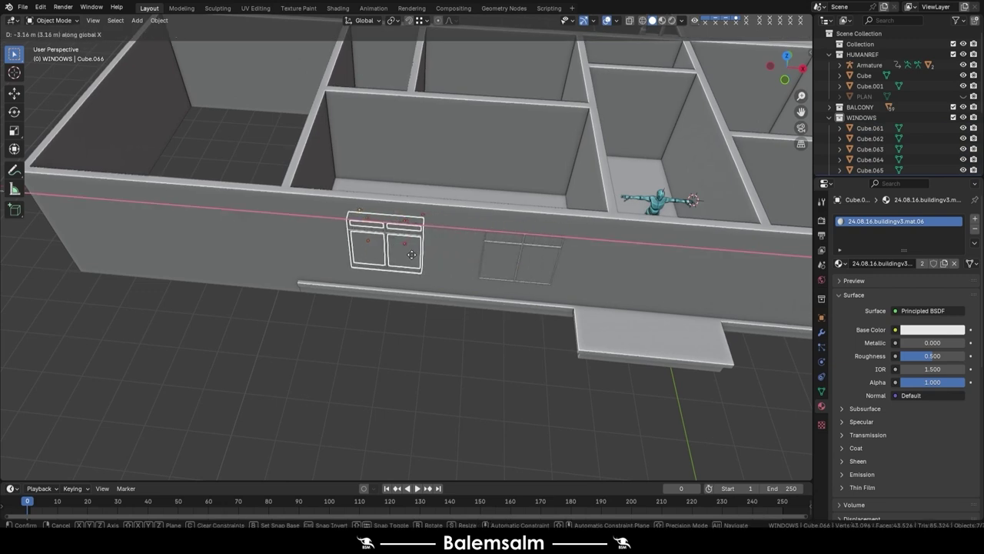
pyautogui.click(411, 254)
pyautogui.press('`')
pyautogui.click(406, 193)
pyautogui.scroll(3, 446, 232)
pyautogui.scroll(2, 449, 233)
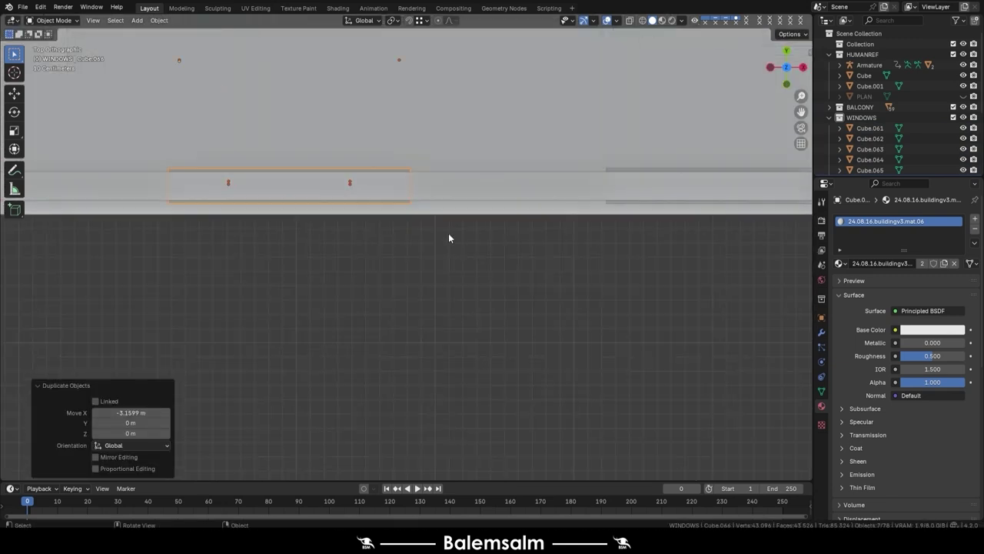
# Nudge the copy with G until it aligns with the wall opening
pyautogui.press('g')
pyautogui.click(444, 238)
pyautogui.scroll(-3, 444, 238)
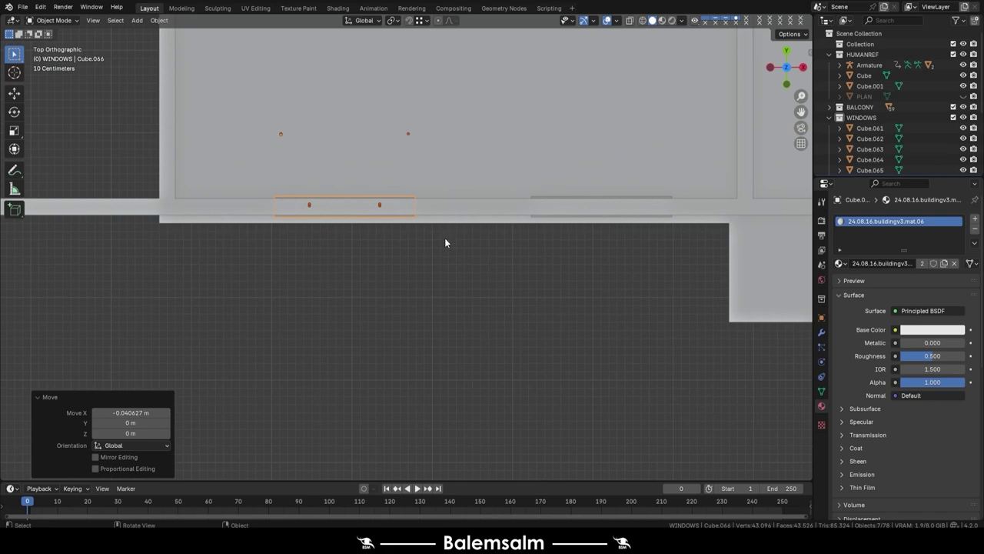
pyautogui.press('g')
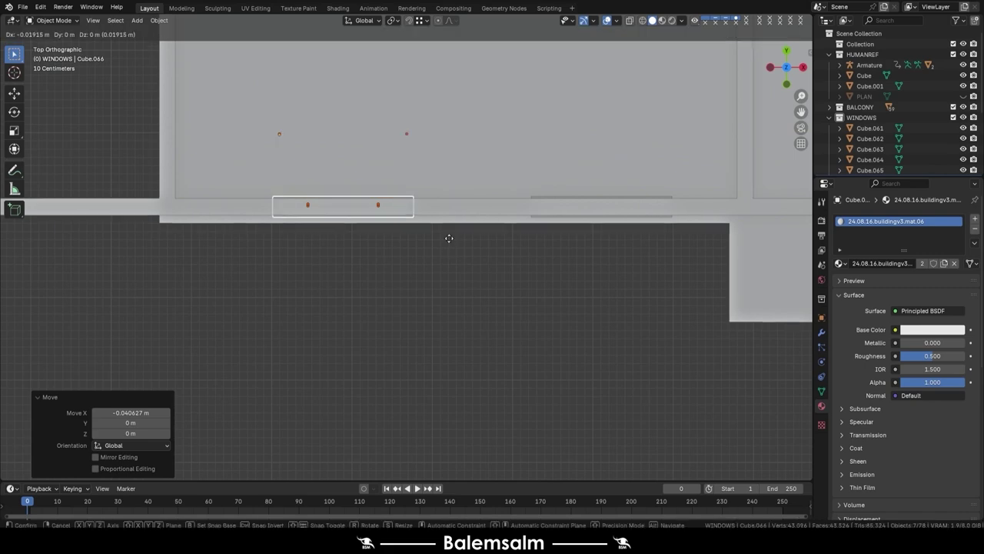
pyautogui.click(446, 238)
pyautogui.moveTo(446, 238)
pyautogui.mouseDown(button='middle')
pyautogui.moveTo(468, 143)
pyautogui.moveTo(422, 118)
pyautogui.moveTo(431, 173)
pyautogui.moveTo(507, 206)
pyautogui.moveTo(296, 260)
pyautogui.mouseUp(button='middle')
pyautogui.scroll(2, 298, 262)
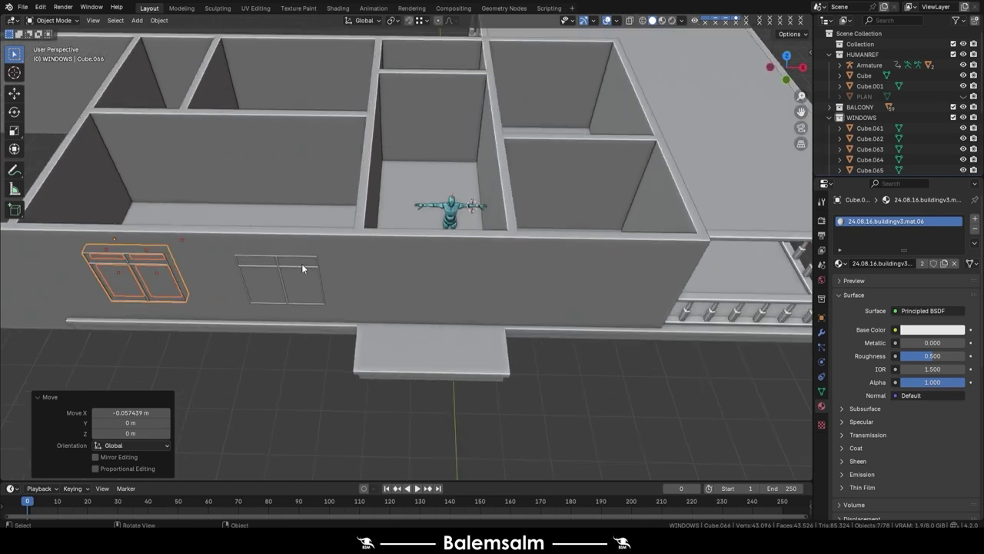
# Duplicate the window again and slide it along X into the next opening
pyautogui.hotkey('shift', 'd')
pyautogui.click(685, 300)
pyautogui.press('`')
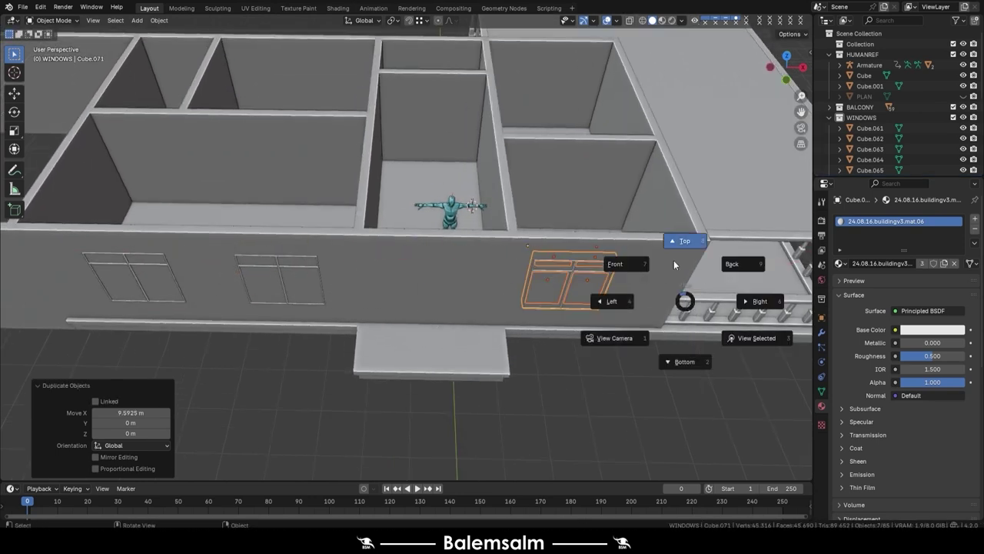
pyautogui.click(676, 238)
pyautogui.scroll(3, 535, 241)
pyautogui.press('g')
pyautogui.press('x')
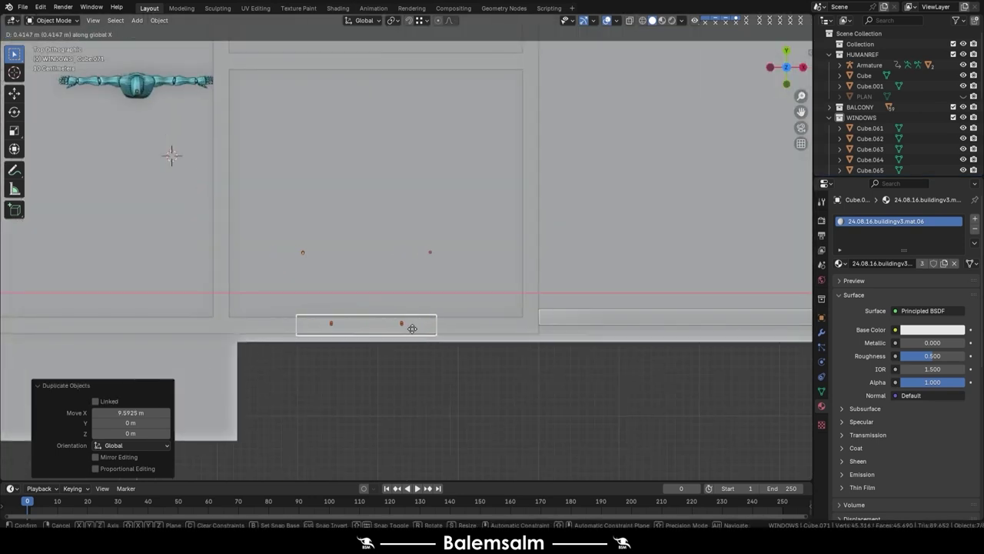
pyautogui.click(422, 330)
# Zoom and pan to review the windows along the walls and the whole building
pyautogui.scroll(-2, 425, 327)
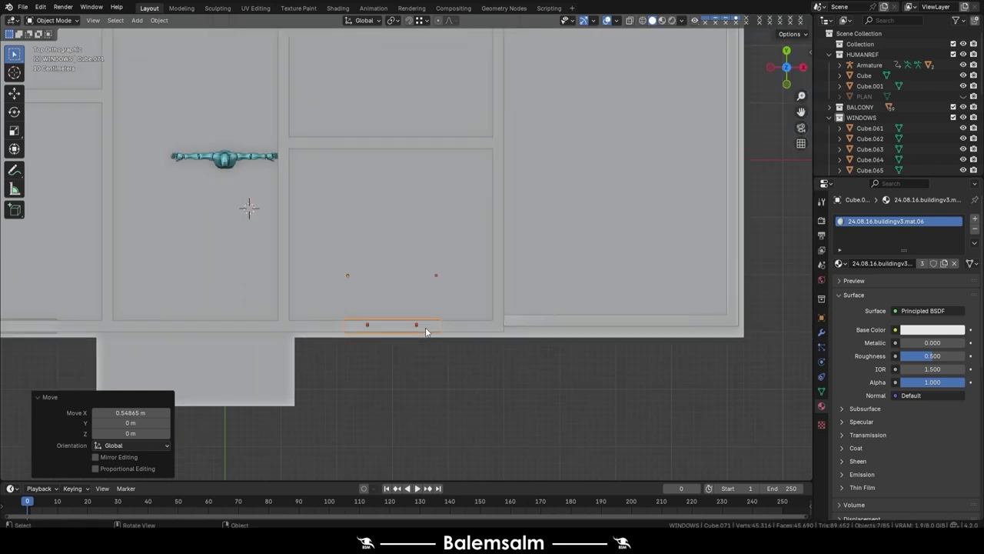
pyautogui.scroll(-2, 359, 183)
pyautogui.scroll(1, 621, 420)
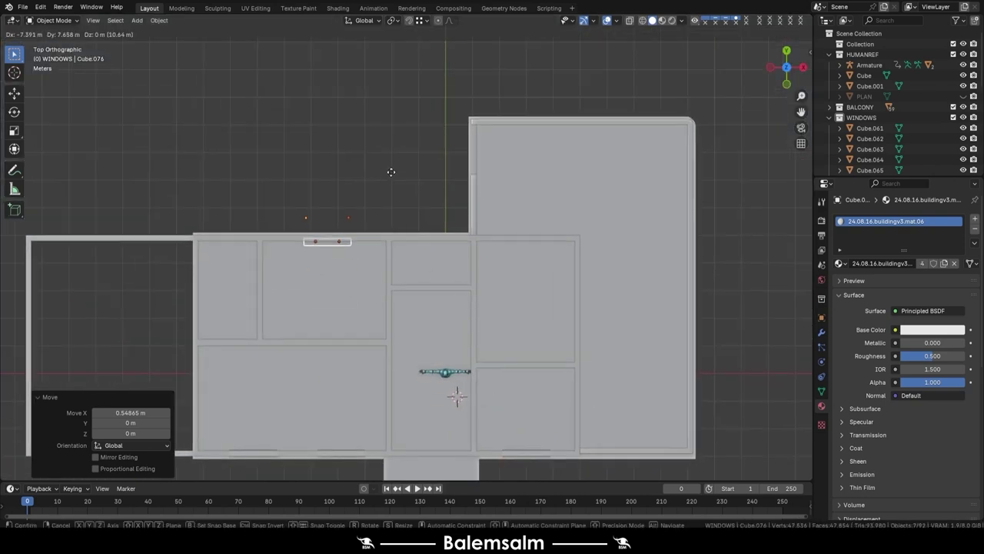
pyautogui.scroll(8, 362, 208)
pyautogui.scroll(-2, 525, 162)
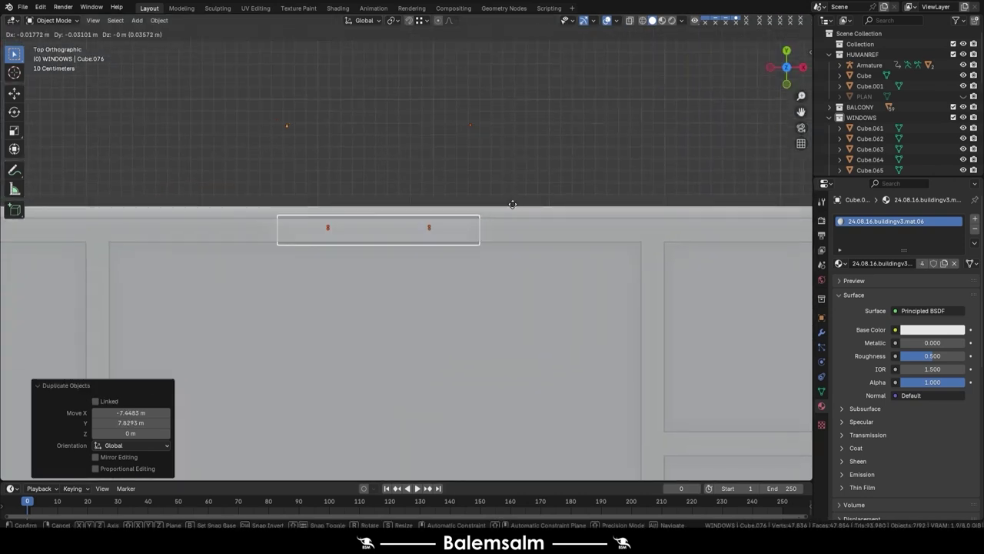
pyautogui.scroll(-5, 531, 219)
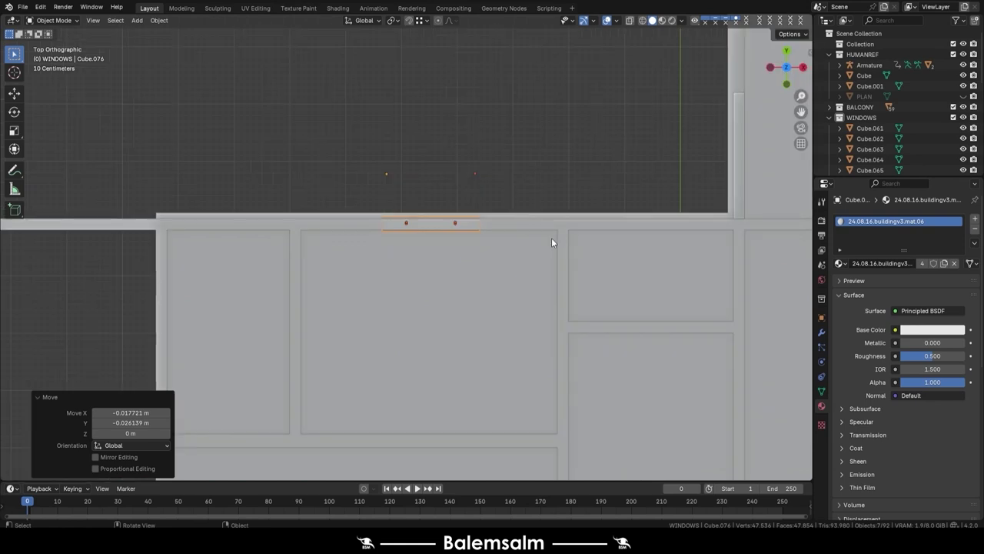
pyautogui.moveTo(551, 238)
pyautogui.keyDown('shift'); pyautogui.mouseDown(button='middle')
pyautogui.moveTo(348, 222)
pyautogui.moveTo(401, 229)
pyautogui.mouseUp(button='middle'); pyautogui.keyUp('shift')
pyautogui.scroll(-1, 384, 269)
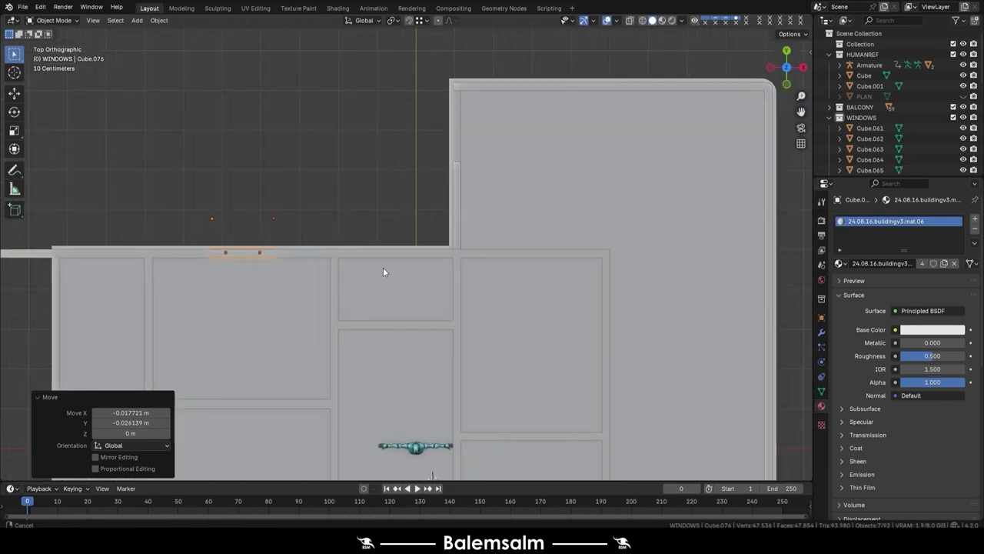
pyautogui.scroll(-1, 374, 269)
pyautogui.scroll(-1, 387, 275)
pyautogui.scroll(2, 377, 273)
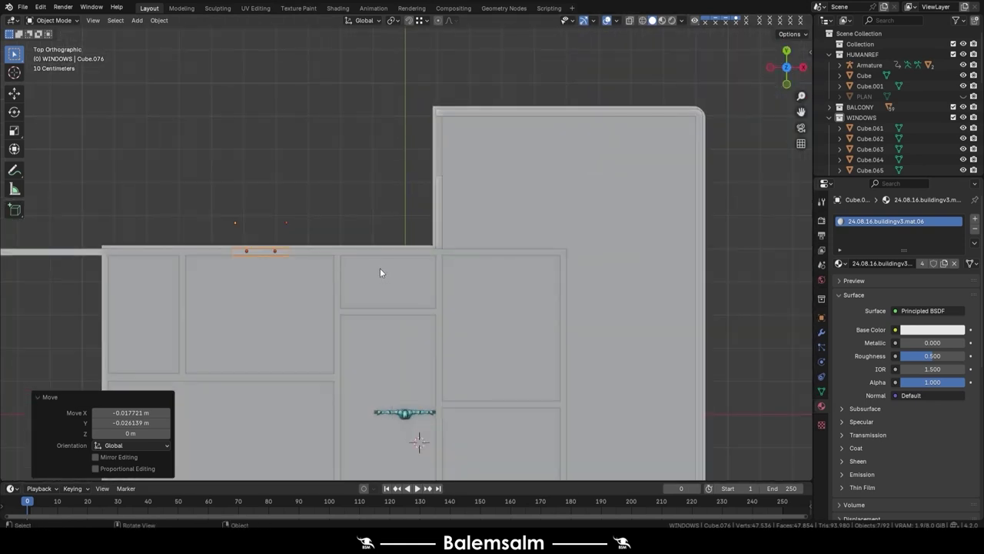
pyautogui.scroll(2, 380, 269)
pyautogui.scroll(1, 385, 270)
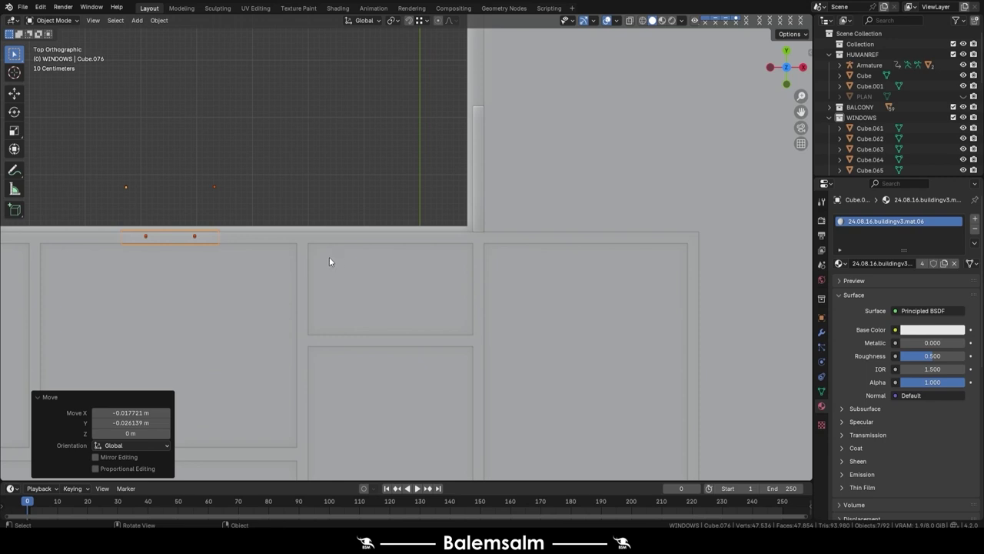
pyautogui.scroll(-1, 317, 257)
pyautogui.scroll(-2, 331, 261)
pyautogui.keyDown('shift'); pyautogui.moveTo(356, 267); pyautogui.dragTo(406, 257, button='middle'); pyautogui.keyUp('shift')
pyautogui.scroll(2, 406, 255)
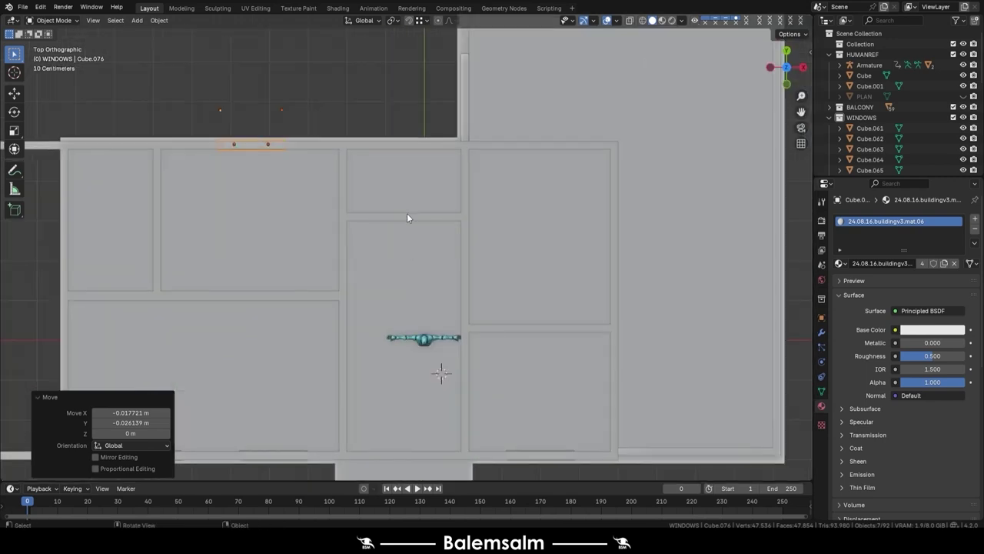
# Enter edit mode on the mesh and orbit to a perspective view of the rooms
pyautogui.press('Tab')
pyautogui.moveTo(387, 222); pyautogui.dragTo(378, 217, button='middle')
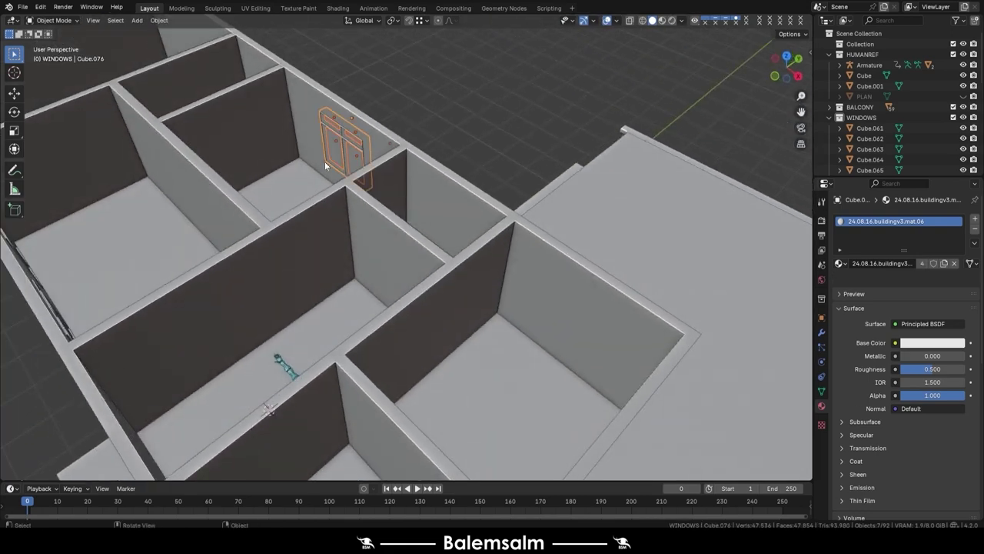
pyautogui.hotkey('alt', 'q')
# In edge select mode, delete the stray wall faces
pyautogui.press('2')
pyautogui.click(386, 217)
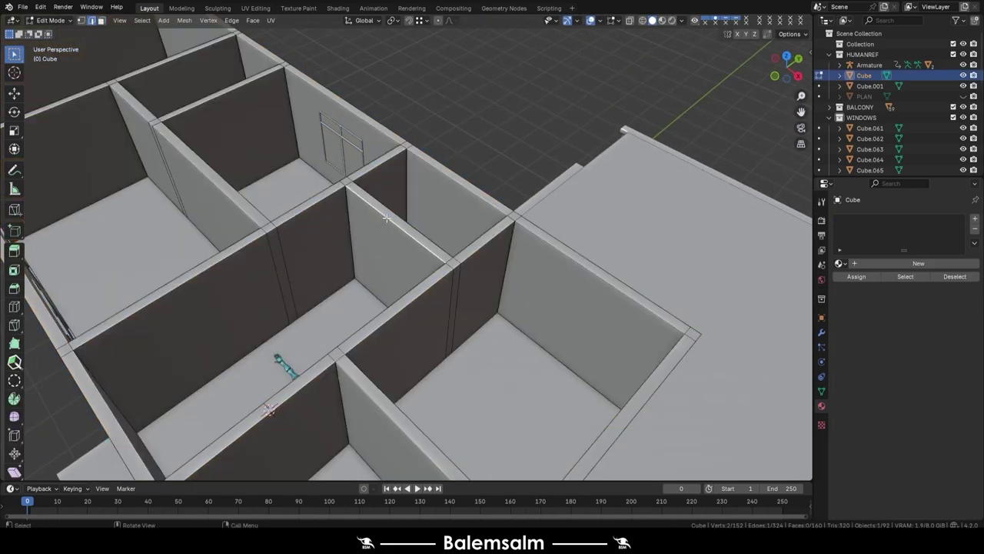
pyautogui.click(434, 180)
pyautogui.moveTo(434, 180); pyautogui.dragTo(350, 198, button='middle')
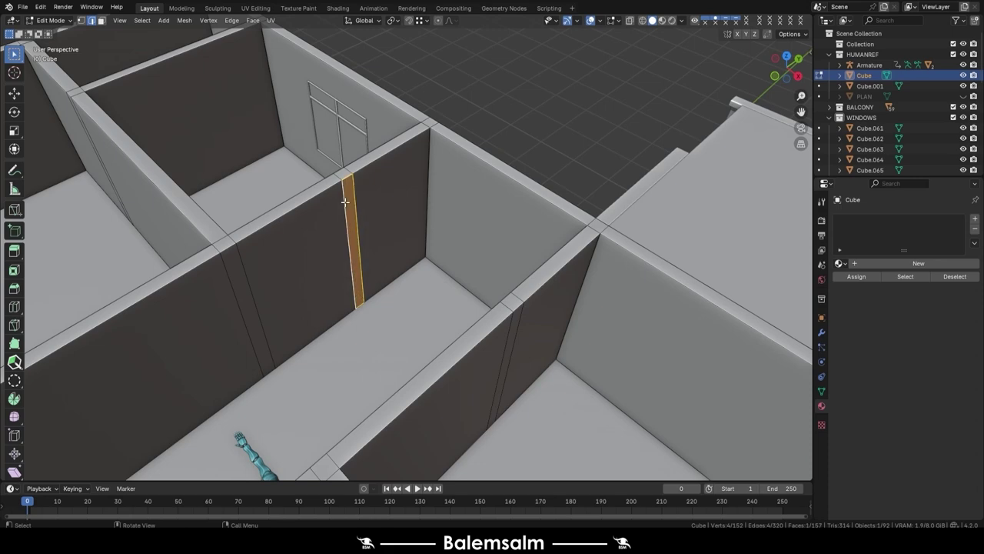
pyautogui.moveTo(345, 202)
pyautogui.mouseDown(button='middle')
pyautogui.moveTo(441, 236)
pyautogui.moveTo(533, 139)
pyautogui.mouseUp(button='middle')
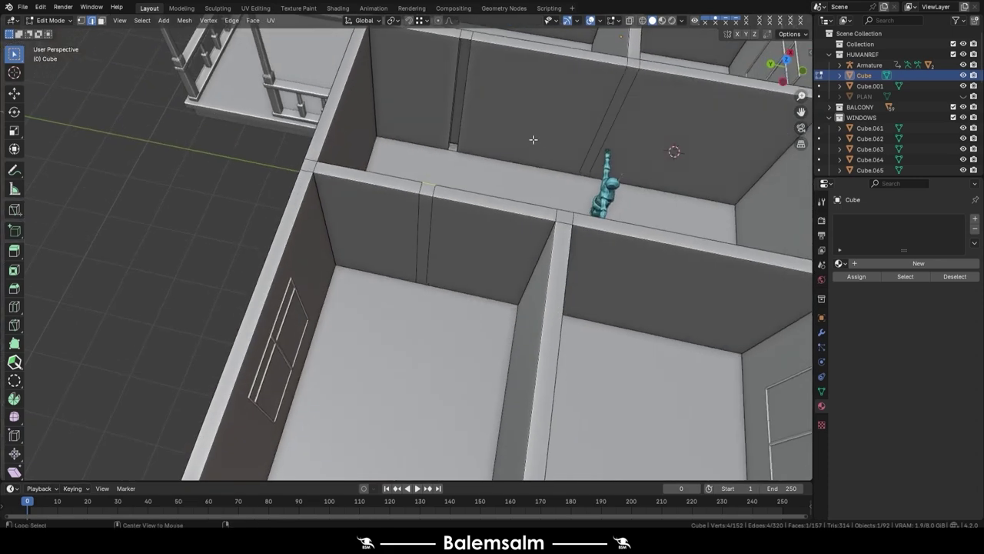
pyautogui.click(446, 118)
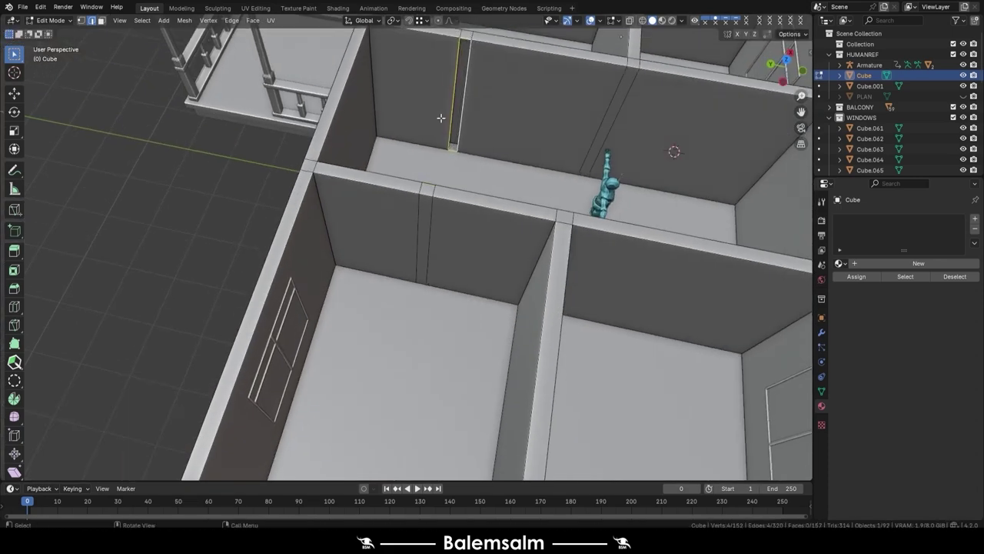
# Return to Object Mode, deselect everything and save 2024.08.16.Buildingv3.blend
pyautogui.press('Tab')
pyautogui.scroll(-3, 346, 115)
pyautogui.scroll(-4, 319, 77)
pyautogui.click(302, 34)
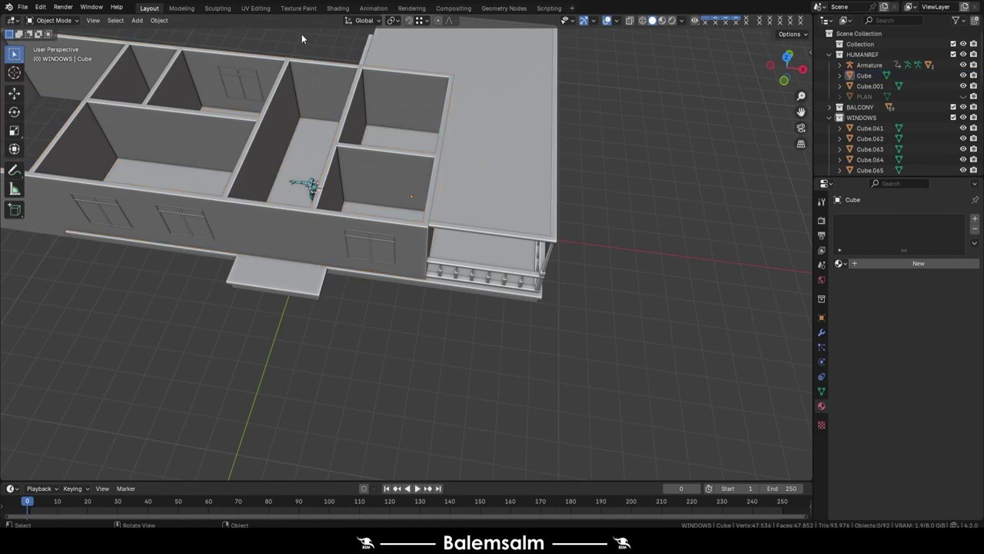
pyautogui.keyDown('shift'); pyautogui.moveTo(301, 34); pyautogui.dragTo(405, 133, button='middle'); pyautogui.keyUp('shift')
pyautogui.hotkey('ctrl', 's')
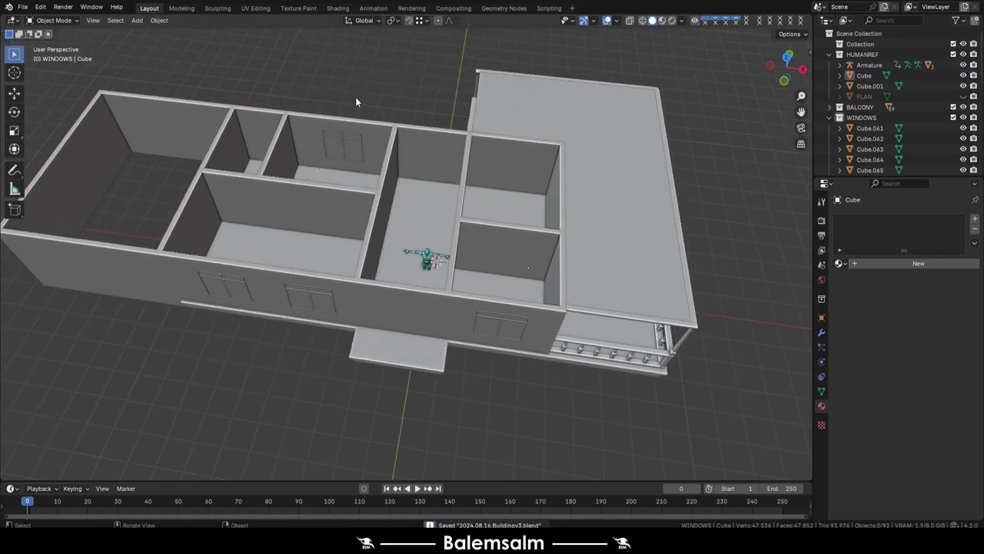
# Add a vertical loop cut beside a front-wall window
pyautogui.scroll(4, 328, 296)
pyautogui.press('Tab')
pyautogui.scroll(2, 344, 275)
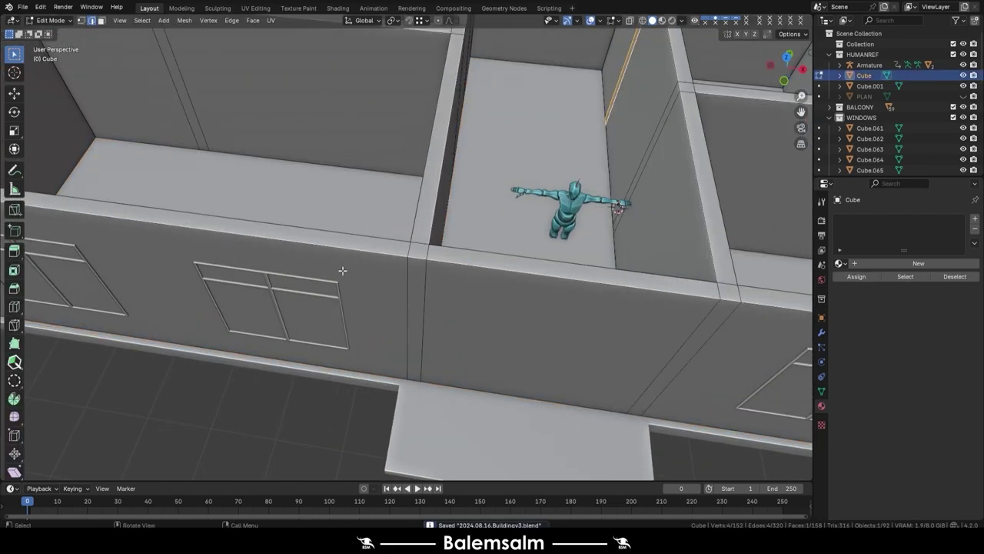
pyautogui.hotkey('ctrl', 'r')
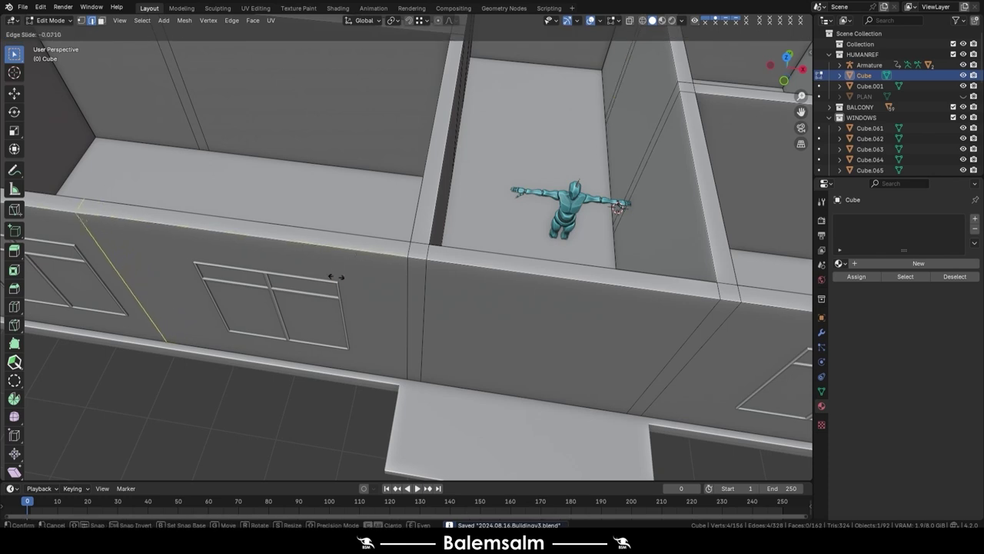
pyautogui.click(336, 277)
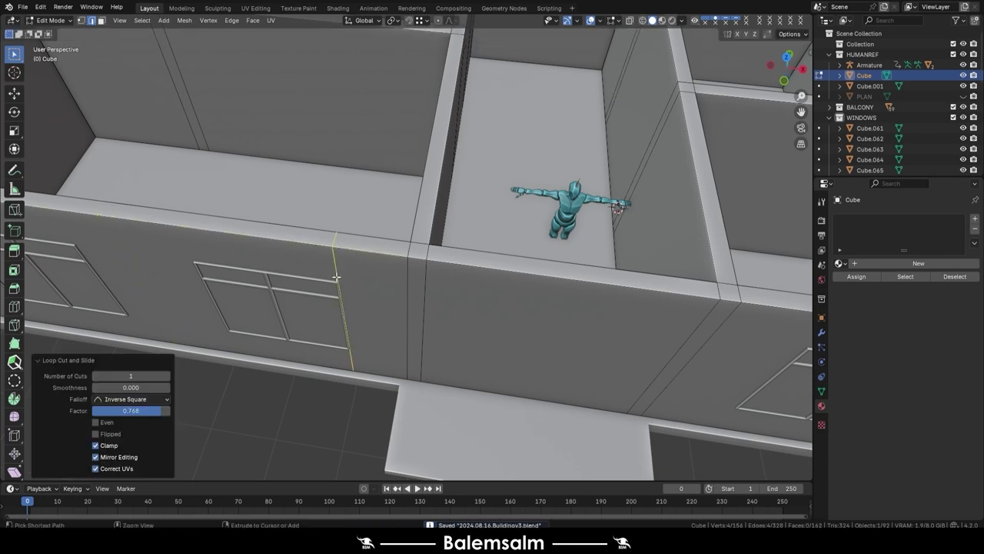
pyautogui.click(194, 261)
# Add further loop cuts around the window wall, then return to Object Mode
pyautogui.moveTo(194, 260); pyautogui.dragTo(378, 218, button='middle')
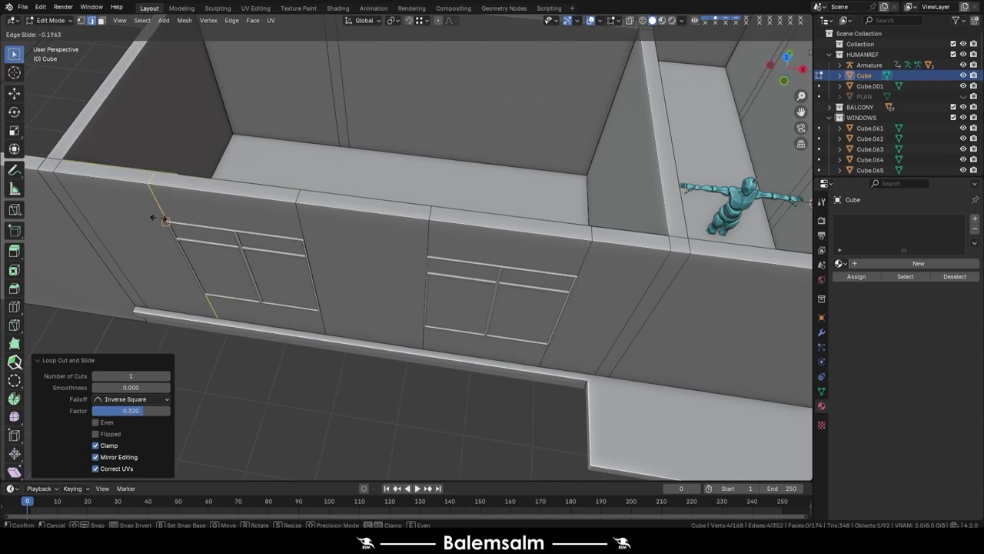
pyautogui.moveTo(390, 276); pyautogui.dragTo(442, 266, button='middle')
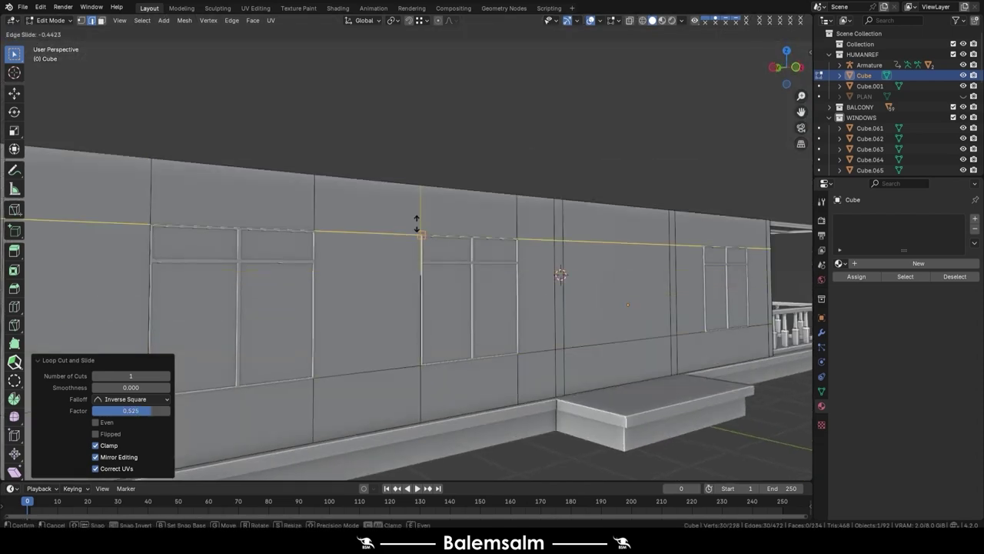
pyautogui.moveTo(418, 227); pyautogui.dragTo(545, 301, button='middle')
pyautogui.hotkey('ctrl', 'r')
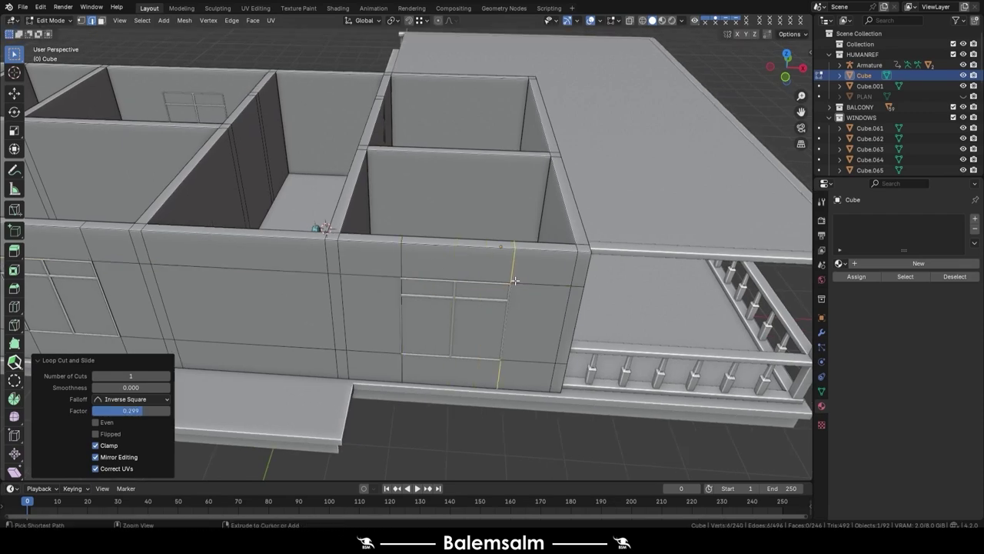
pyautogui.moveTo(514, 281)
pyautogui.mouseDown(button='middle')
pyautogui.moveTo(416, 253)
pyautogui.moveTo(548, 254)
pyautogui.mouseUp(button='middle')
pyautogui.scroll(3, 415, 252)
pyautogui.hotkey('ctrl', 'r')
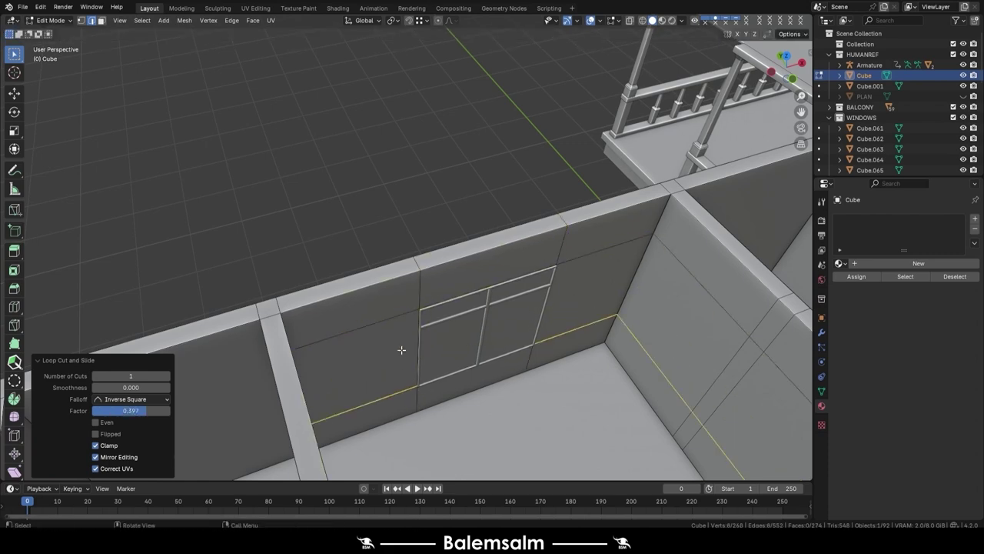
pyautogui.scroll(-5, 402, 350)
pyautogui.moveTo(462, 292)
pyautogui.mouseDown(button='middle')
pyautogui.moveTo(509, 239)
pyautogui.moveTo(414, 334)
pyautogui.moveTo(293, 166)
pyautogui.mouseUp(button='middle')
pyautogui.press('Tab')
pyautogui.click(288, 143)
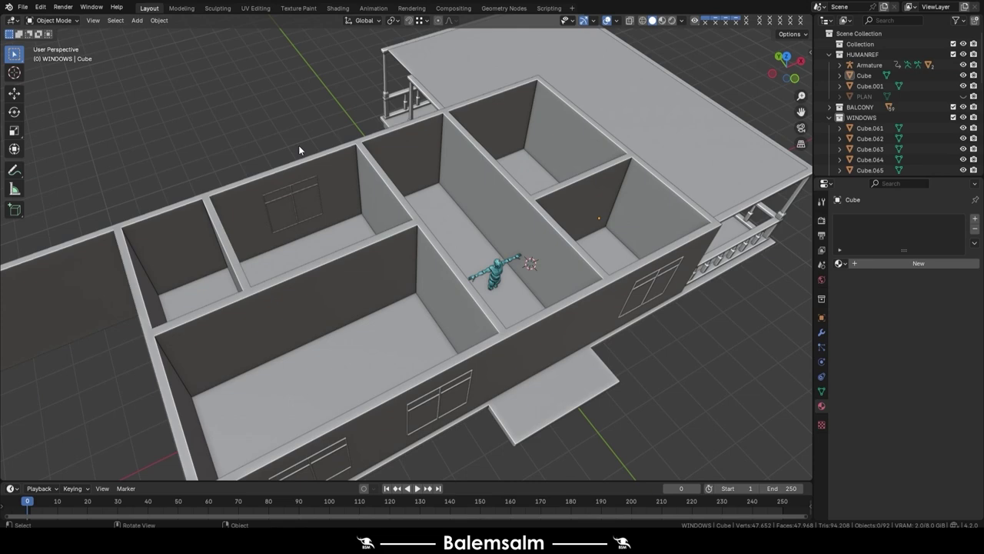
# Hide the walls to inspect the window objects, then reveal them again
pyautogui.scroll(-2, 298, 144)
pyautogui.click(326, 167)
pyautogui.press('h')
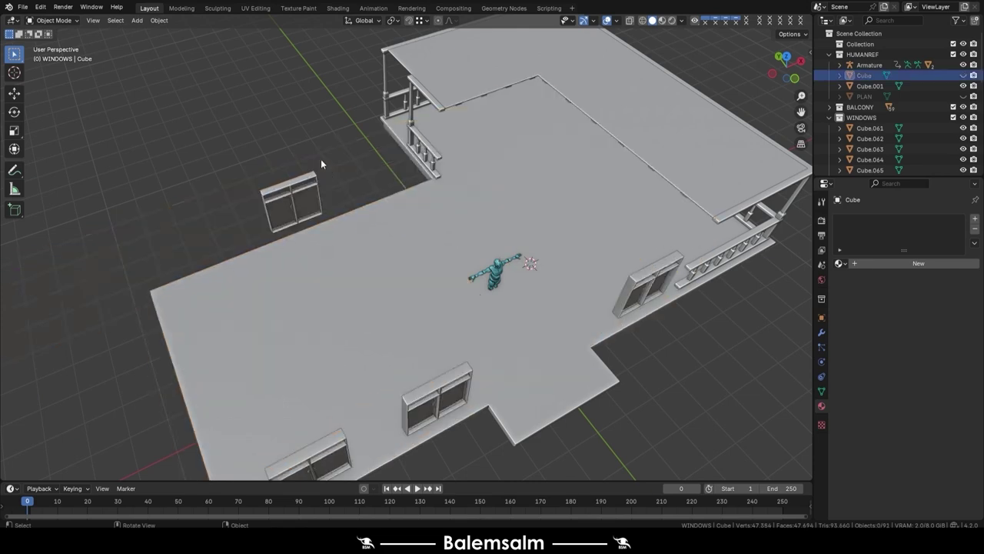
pyautogui.scroll(3, 321, 158)
pyautogui.moveTo(320, 159)
pyautogui.mouseDown(button='middle')
pyautogui.moveTo(287, 135)
pyautogui.moveTo(369, 194)
pyautogui.mouseUp(button='middle')
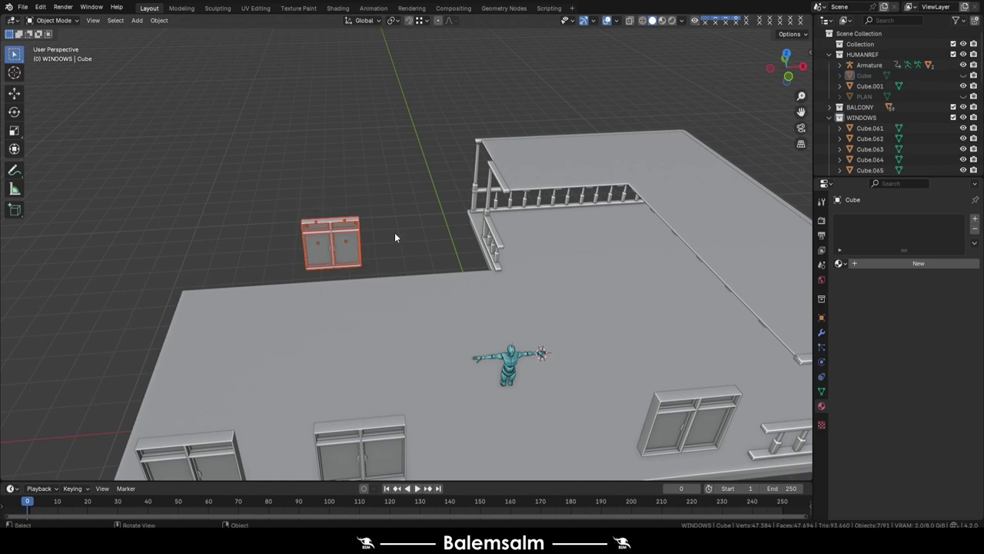
pyautogui.hotkey('alt', 'h')
pyautogui.moveTo(300, 220); pyautogui.dragTo(249, 160, button='middle')
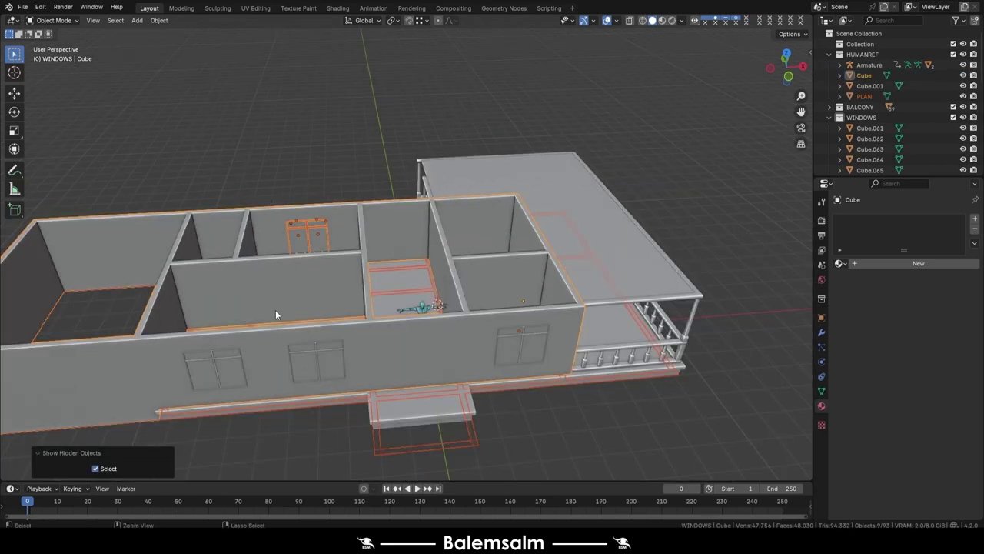
# Duplicate the back-wall window 7.4205 m along X and reopen the wall mesh
pyautogui.moveTo(263, 419); pyautogui.dragTo(276, 419)
pyautogui.moveTo(276, 419); pyautogui.dragTo(399, 225, button='middle')
pyautogui.scroll(3, 334, 265)
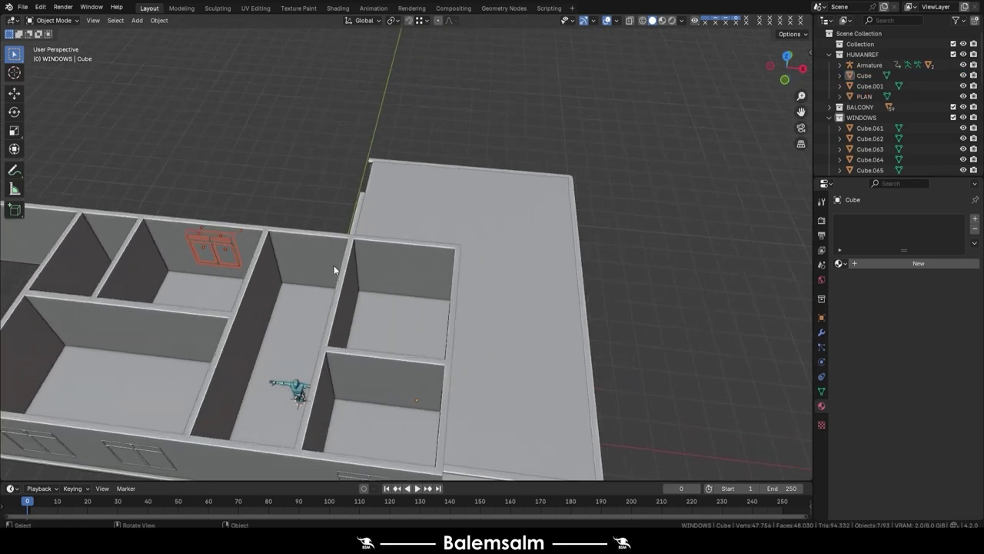
pyautogui.scroll(2, 330, 267)
pyautogui.hotkey('shift', 'd')
pyautogui.press('x')
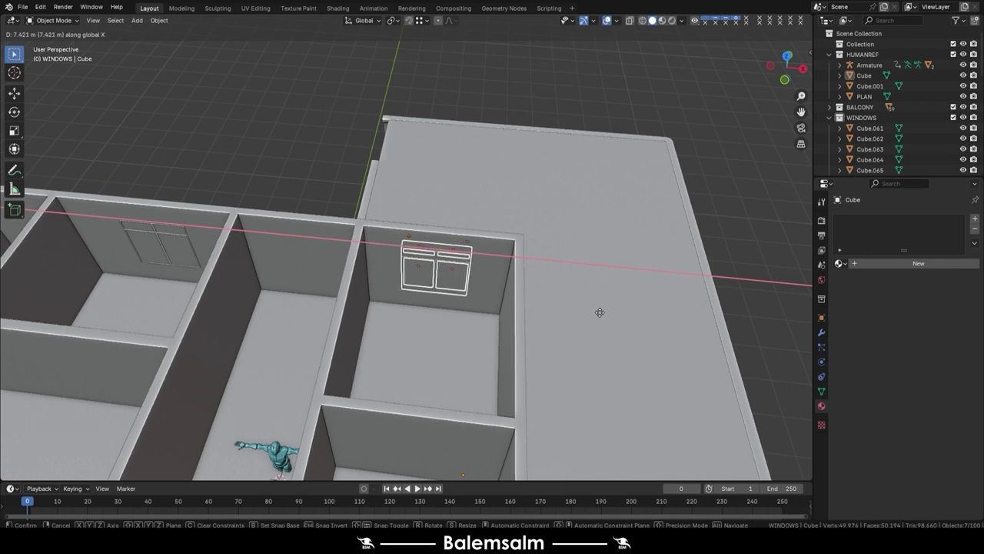
pyautogui.click(600, 312)
pyautogui.scroll(3, 499, 283)
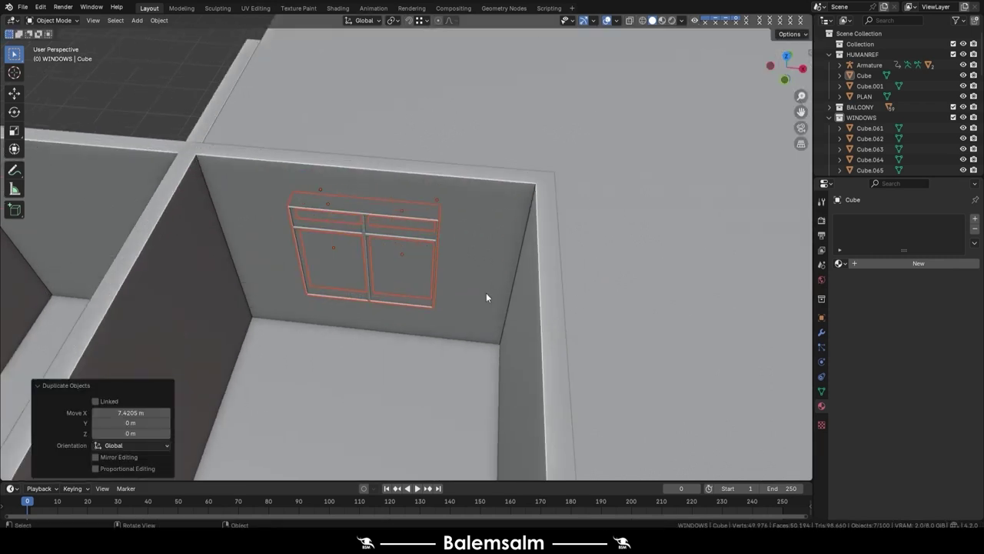
pyautogui.press('Tab')
pyautogui.press('Tab')
# Add a vertical loop cut beside the copied window and a horizontal loop near its top
pyautogui.click(486, 300)
pyautogui.press('Tab')
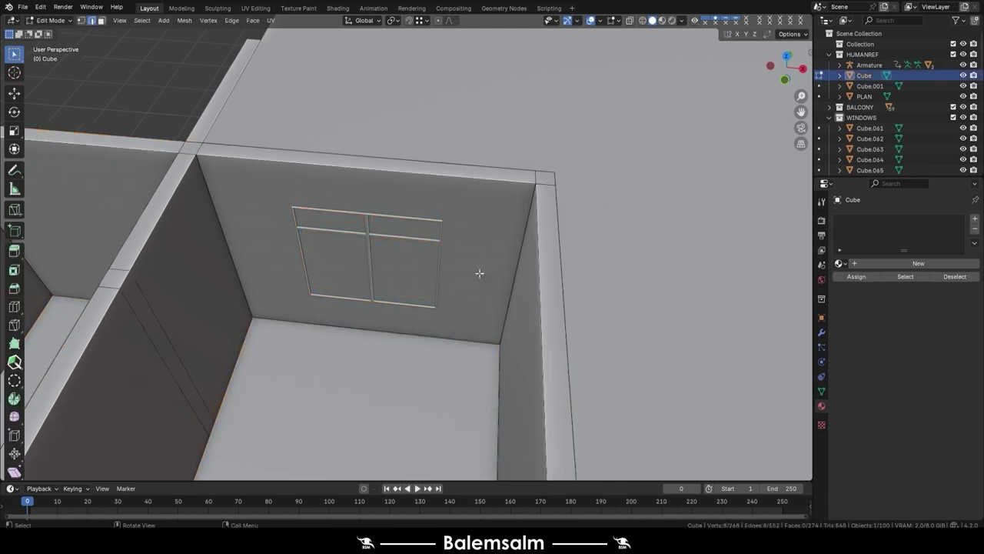
pyautogui.hotkey('ctrl', 'r')
pyautogui.click(437, 227)
pyautogui.click(442, 219)
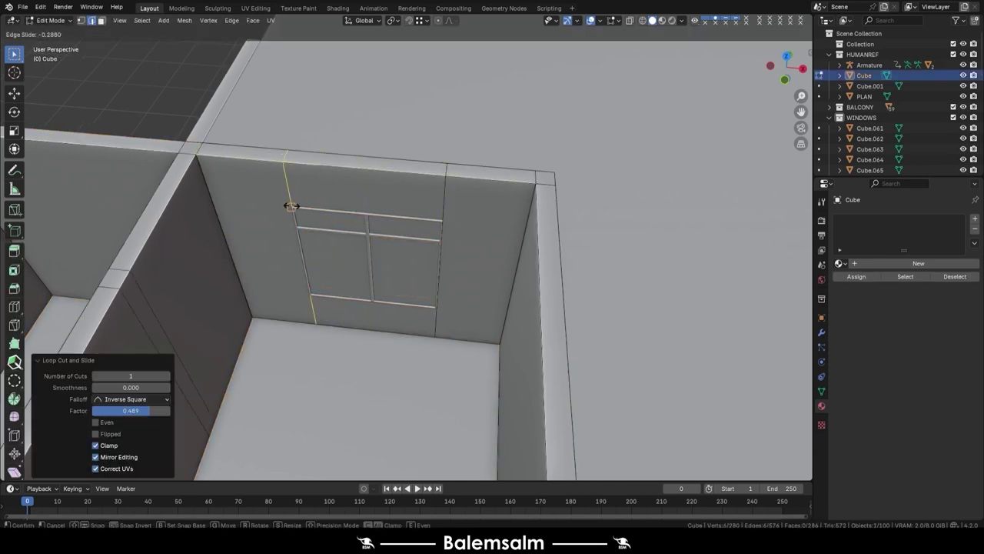
pyautogui.click(291, 200)
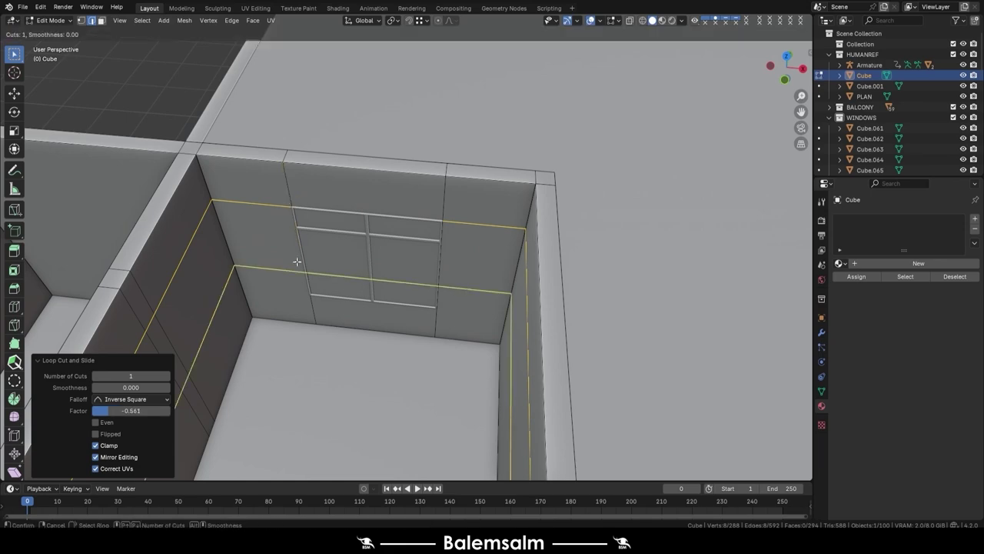
pyautogui.click(307, 297)
# Reselect the walls and add a horizontal front-wall loop raised 0.862 m
pyautogui.press('Tab')
pyautogui.scroll(-5, 320, 242)
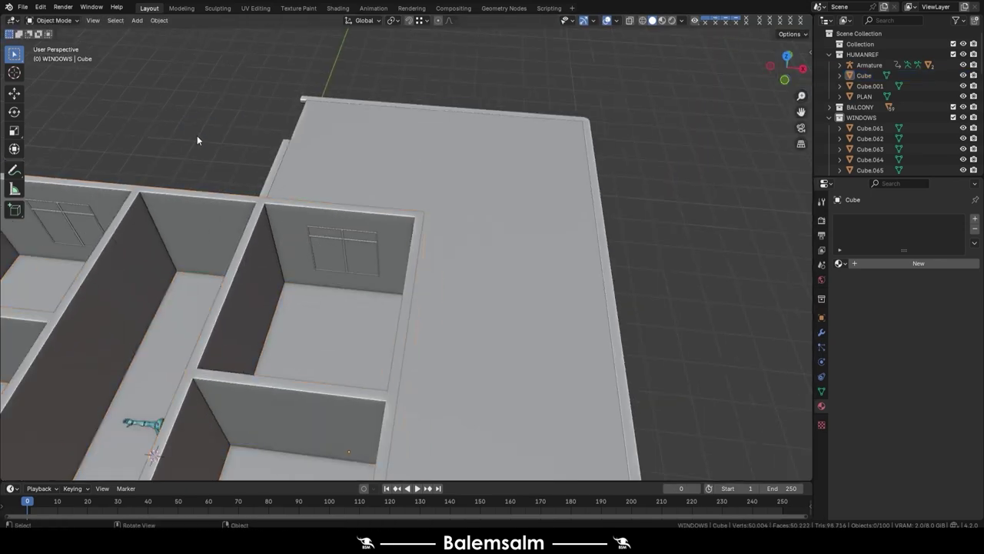
pyautogui.moveTo(197, 135); pyautogui.dragTo(343, 249, button='middle')
pyautogui.click(350, 266)
pyautogui.press('Tab')
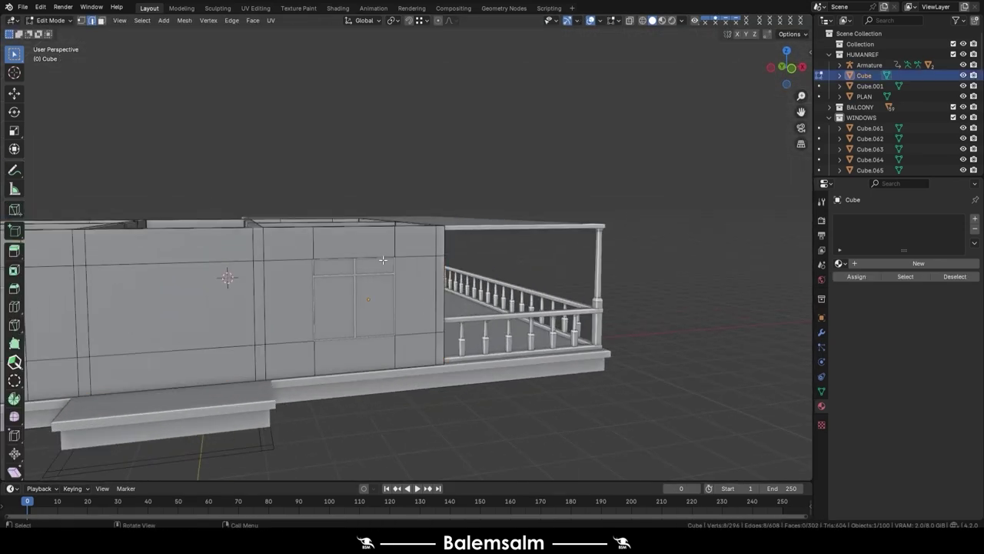
pyautogui.scroll(5, 485, 283)
pyautogui.moveTo(485, 283)
pyautogui.mouseDown(button='middle')
pyautogui.moveTo(561, 294)
pyautogui.moveTo(361, 350)
pyautogui.moveTo(259, 228)
pyautogui.mouseUp(button='middle')
pyautogui.click(362, 350)
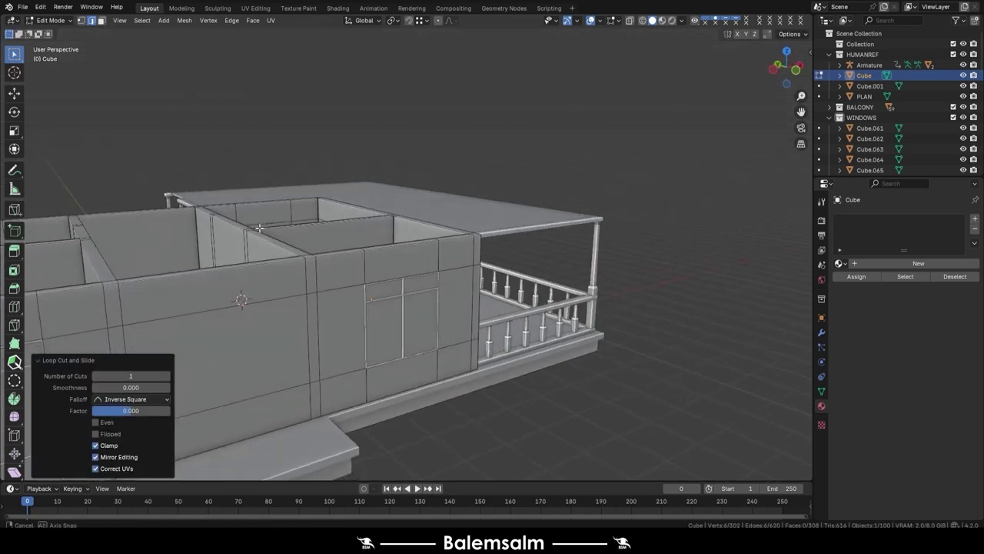
pyautogui.click(480, 264)
# Add a centred loop cut inside the room and lower it 0.469 m
pyautogui.scroll(3, 385, 269)
pyautogui.hotkey('ctrl', 'r')
pyautogui.moveTo(385, 269); pyautogui.dragTo(255, 287, button='middle')
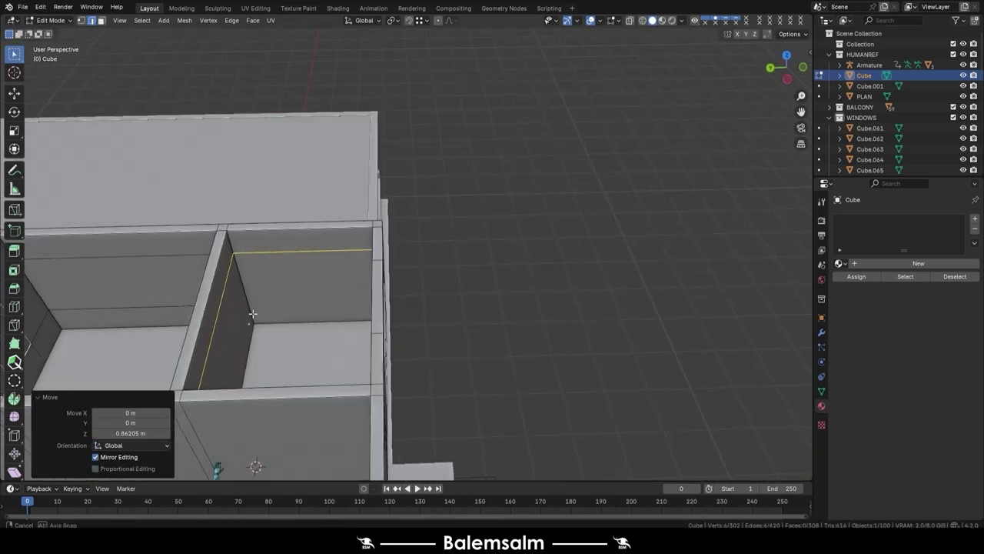
pyautogui.hotkey('ctrl', 'r')
pyautogui.rightClick(254, 296)
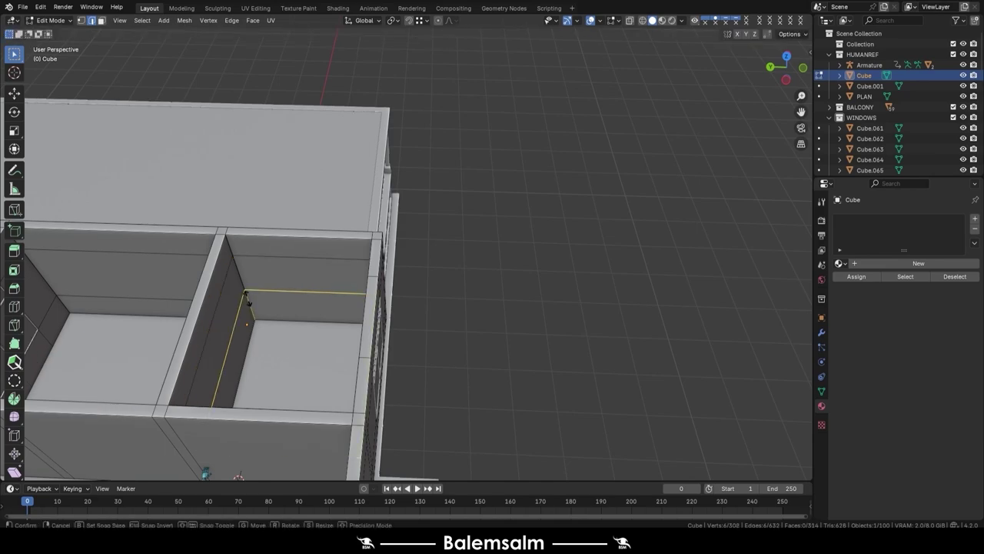
pyautogui.moveTo(253, 296); pyautogui.dragTo(343, 265, button='middle')
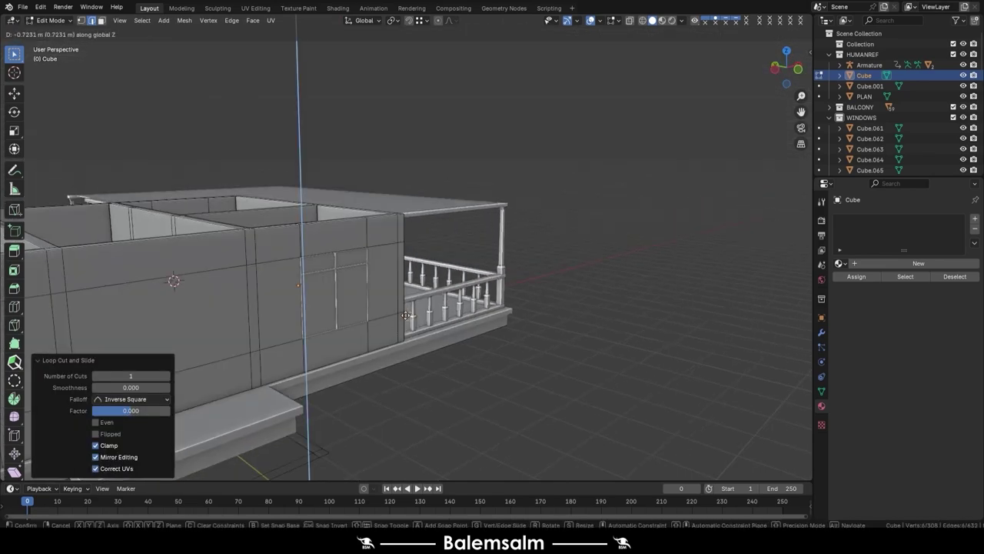
pyautogui.click(405, 315)
# Add another centred loop cut and raise it 0.86205 m
pyautogui.moveTo(405, 315)
pyautogui.mouseDown(button='middle')
pyautogui.moveTo(363, 302)
pyautogui.moveTo(208, 305)
pyautogui.moveTo(373, 300)
pyautogui.moveTo(361, 361)
pyautogui.moveTo(413, 208)
pyautogui.moveTo(490, 198)
pyautogui.moveTo(411, 221)
pyautogui.moveTo(382, 135)
pyautogui.moveTo(346, 231)
pyautogui.moveTo(292, 323)
pyautogui.moveTo(341, 170)
pyautogui.moveTo(539, 224)
pyautogui.moveTo(712, 209)
pyautogui.moveTo(490, 203)
pyautogui.moveTo(500, 213)
pyautogui.mouseUp(button='middle')
pyautogui.hotkey('ctrl', 'r')
pyautogui.click(454, 191)
pyautogui.rightClick(454, 191)
pyautogui.press('g')
pyautogui.click(415, 243)
# Add one more centred loop and move it down 0.469 m along Z
pyautogui.hotkey('ctrl', 'r')
pyautogui.click(398, 143)
pyautogui.rightClick(398, 143)
pyautogui.press('g')
pyautogui.press('z')
pyautogui.click(283, 336)
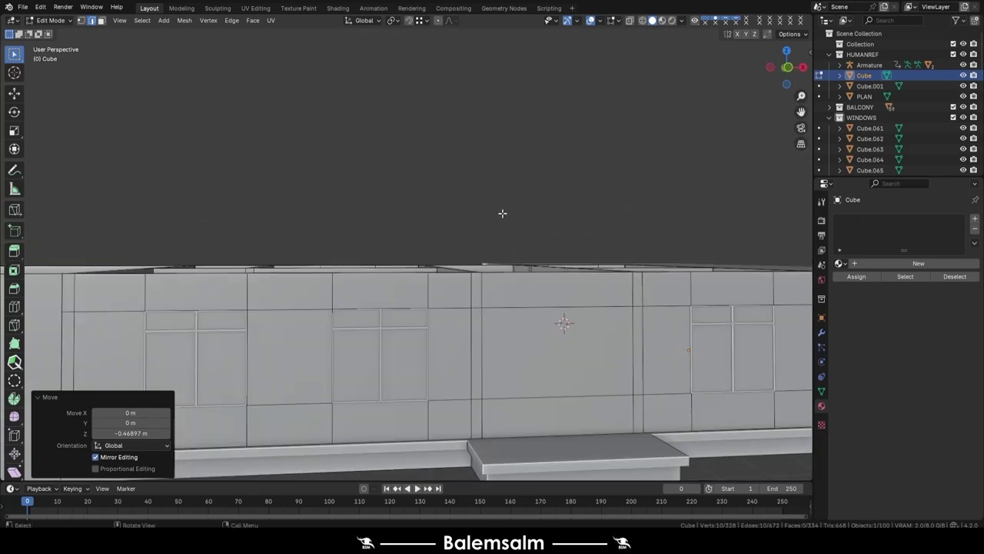
# With X-ray on, bridge the middle and left window loops into openings
pyautogui.press('1')
pyautogui.hotkey('alt', 'z')
pyautogui.moveTo(383, 343); pyautogui.dragTo(397, 339, button='middle')
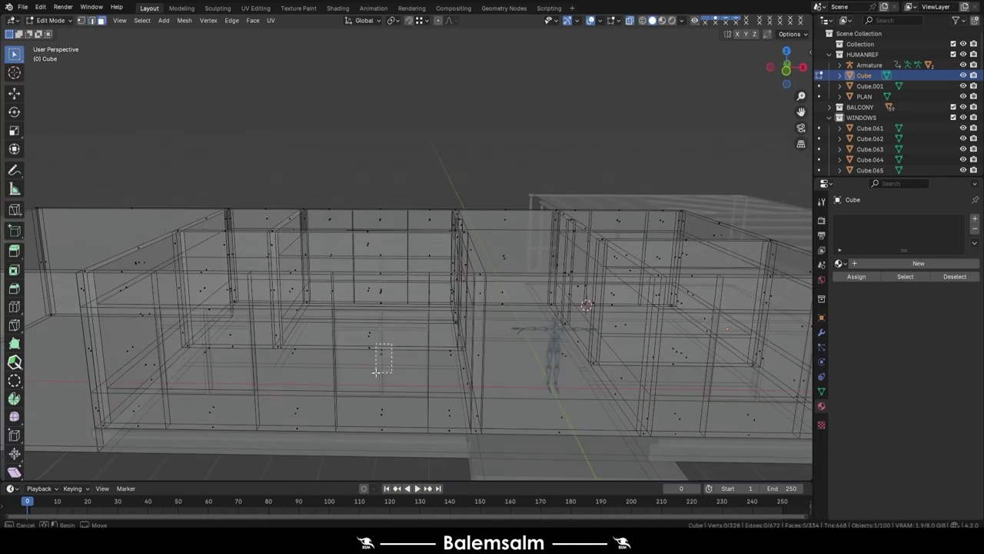
pyautogui.hotkey('ctrl', 'e')
pyautogui.click(392, 360)
pyautogui.click(221, 350)
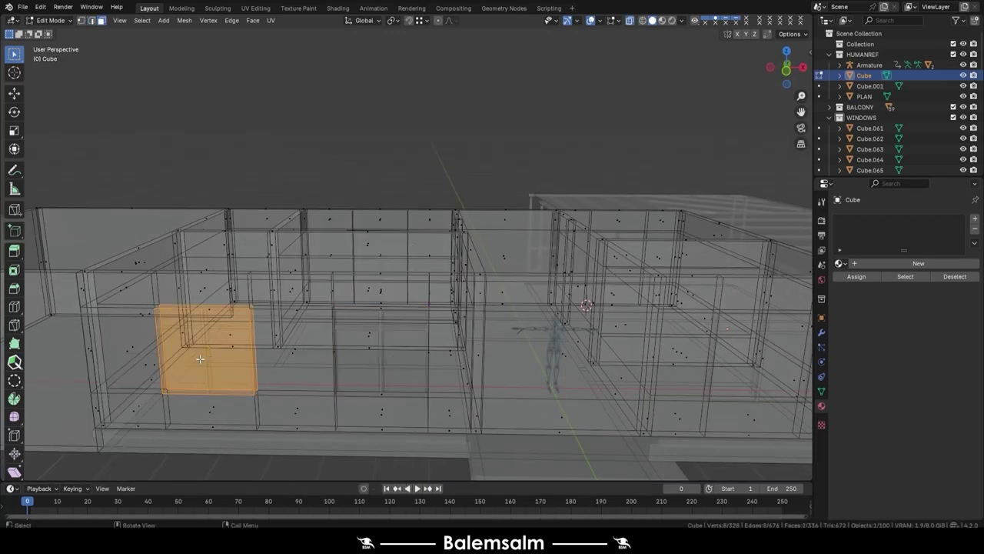
pyautogui.hotkey('ctrl', 'e')
pyautogui.click(279, 335)
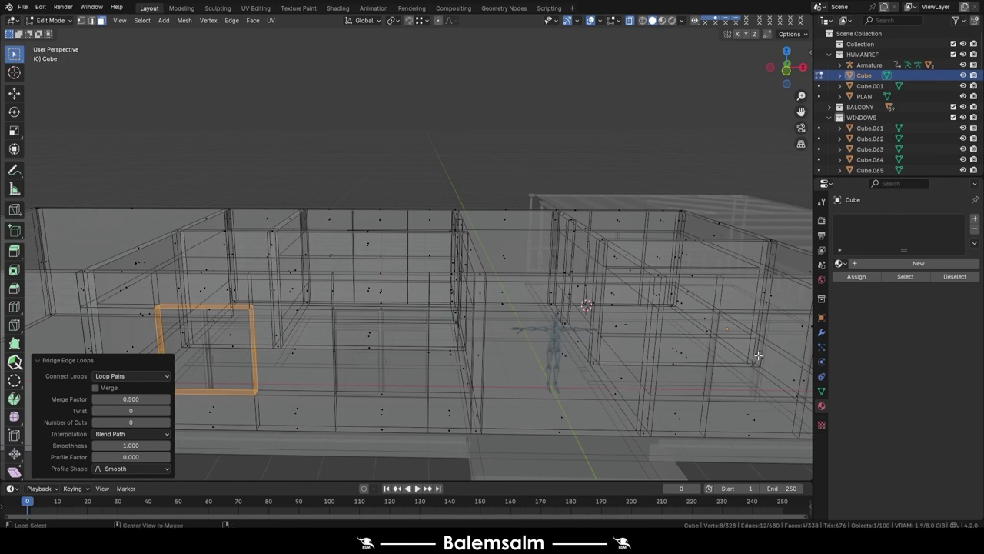
# Bridge the right-wall window faces into an opening
pyautogui.press('3')
pyautogui.keyDown('shift'); pyautogui.click(755, 356); pyautogui.keyUp('shift')
pyautogui.hotkey('ctrl', 'e')
pyautogui.click(752, 352)
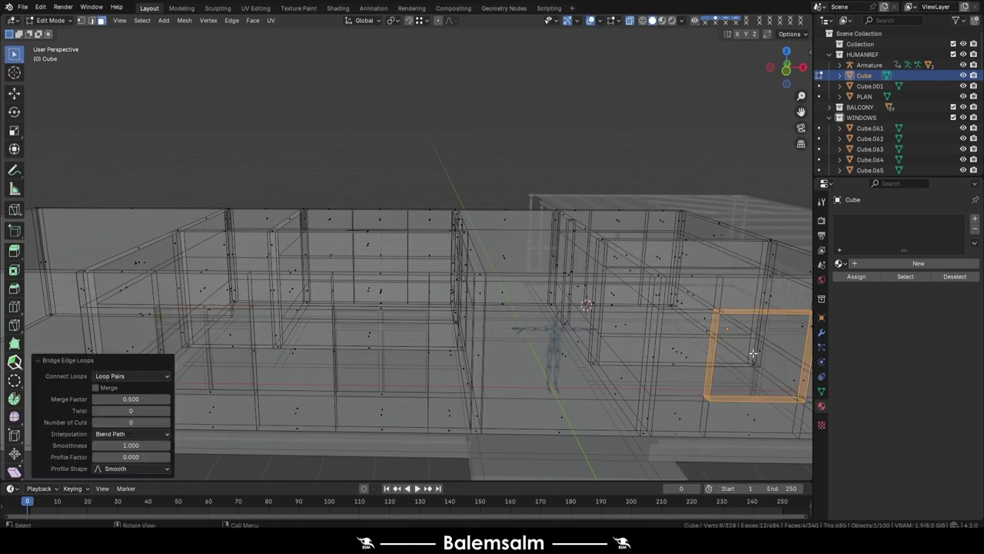
pyautogui.hotkey('alt', 'z')
pyautogui.moveTo(752, 352)
pyautogui.mouseDown(button='middle')
pyautogui.moveTo(444, 382)
pyautogui.moveTo(551, 278)
pyautogui.mouseUp(button='middle')
pyautogui.hotkey('alt', 'a')
pyautogui.hotkey('alt', 'z')
# Bridge the back-wall and left-wall window loops, then return to Object Mode
pyautogui.moveTo(514, 286); pyautogui.dragTo(514, 286)
pyautogui.hotkey('ctrl', 'e')
pyautogui.click(515, 289)
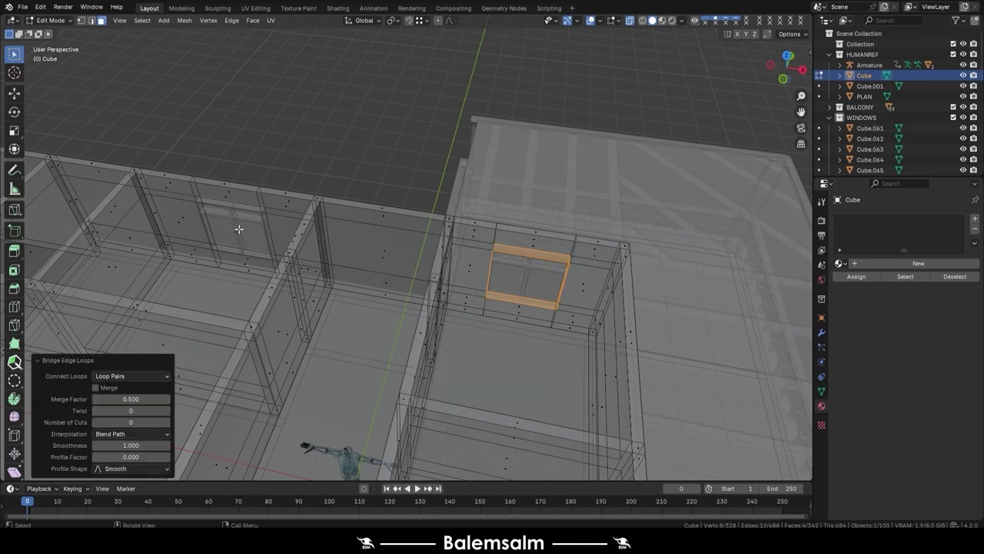
pyautogui.click(232, 218)
pyautogui.hotkey('ctrl', 'e')
pyautogui.click(236, 240)
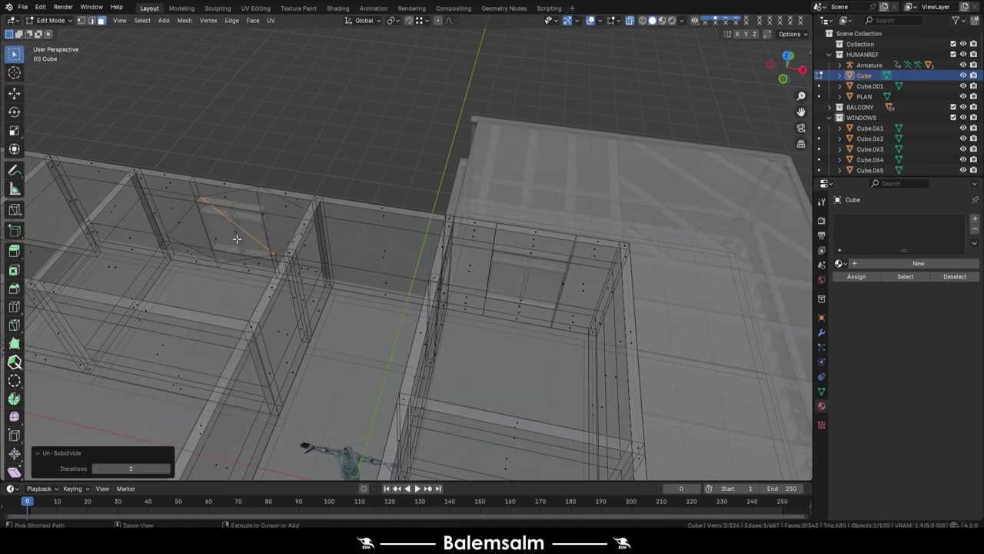
pyautogui.hotkey('ctrl', 'e')
pyautogui.click(242, 221)
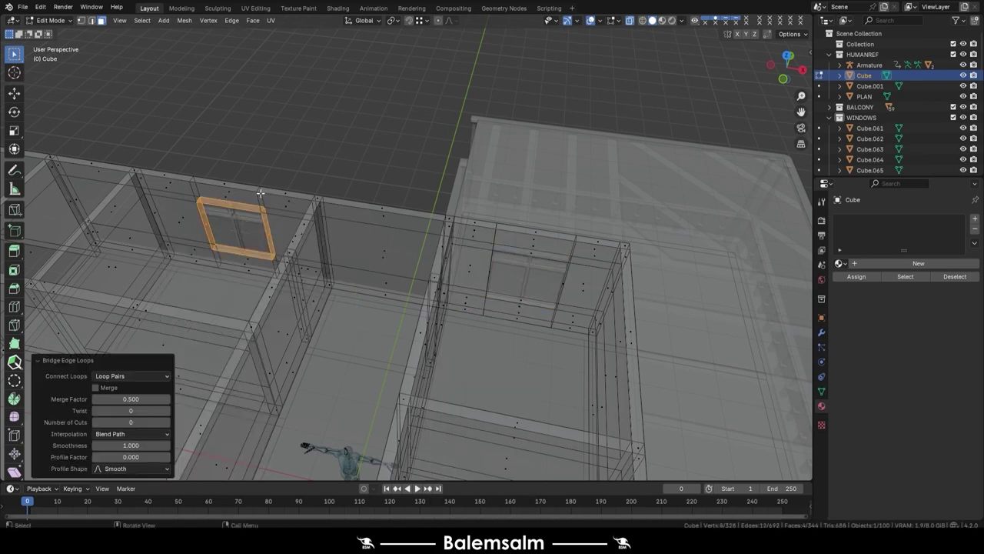
pyautogui.hotkey('alt', 'z')
pyautogui.press('Tab')
pyautogui.moveTo(302, 148); pyautogui.dragTo(383, 149, button='middle')
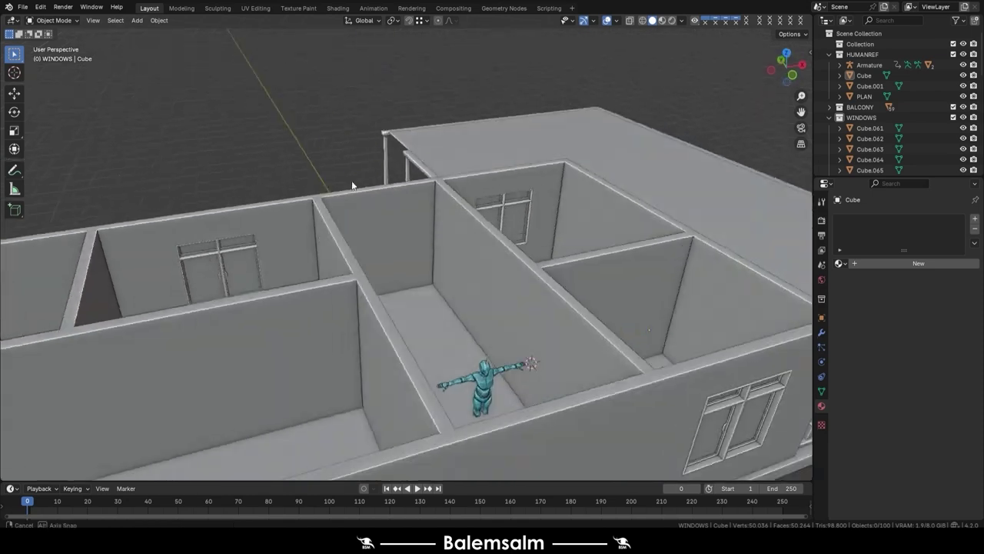
# Orbit to check the open window holes and resave 2024.08.16.Buildingv3.blend
pyautogui.scroll(-3, 382, 145)
pyautogui.scroll(-3, 461, 217)
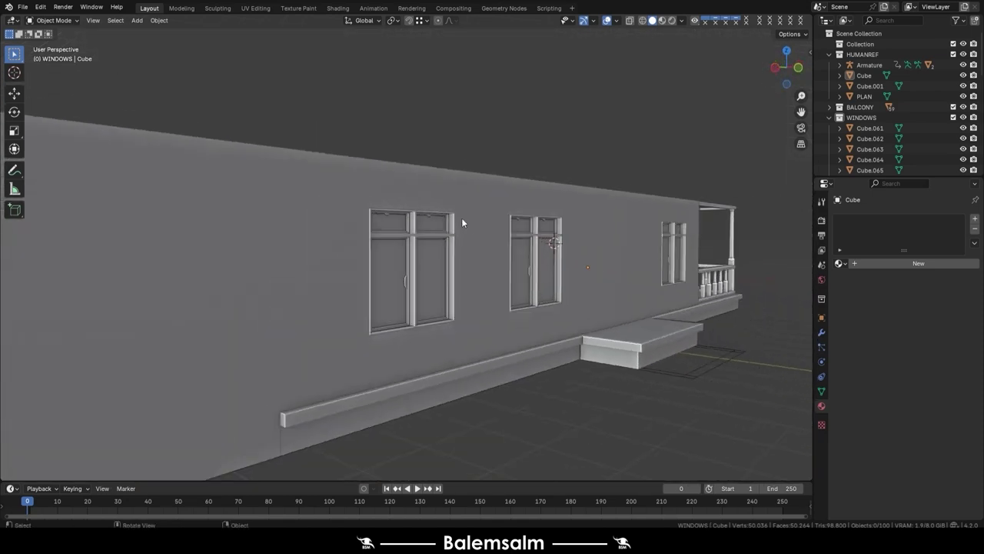
pyautogui.moveTo(461, 218)
pyautogui.mouseDown(button='middle')
pyautogui.moveTo(442, 206)
pyautogui.moveTo(366, 212)
pyautogui.moveTo(333, 253)
pyautogui.moveTo(470, 238)
pyautogui.mouseUp(button='middle')
pyautogui.hotkey('ctrl', 's')
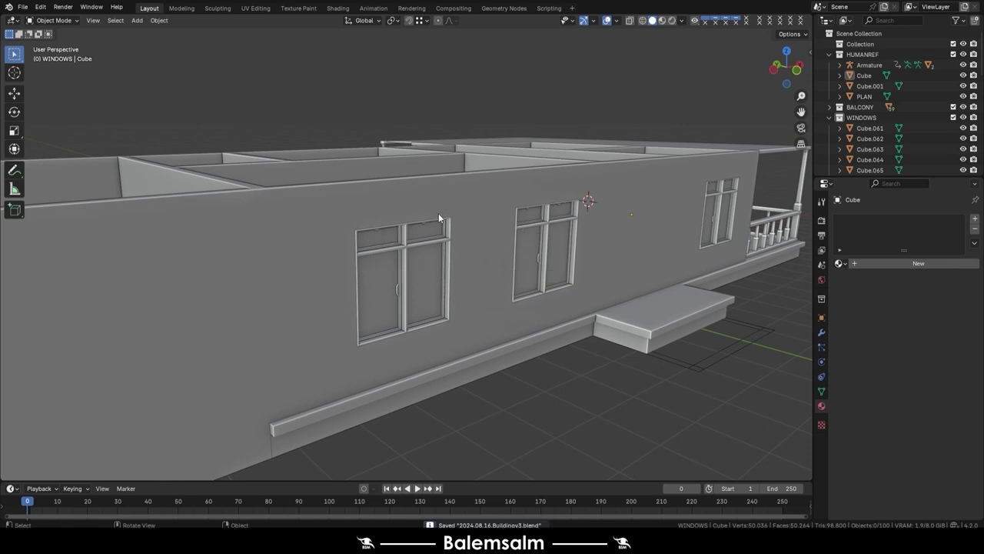
pyautogui.moveTo(551, 194)
pyautogui.mouseDown(button='middle')
pyautogui.moveTo(512, 209)
pyautogui.moveTo(443, 200)
pyautogui.moveTo(358, 223)
pyautogui.moveTo(424, 270)
pyautogui.moveTo(538, 233)
pyautogui.moveTo(588, 232)
pyautogui.moveTo(340, 342)
pyautogui.mouseUp(button='middle')
# In top view, add a loop cut to the floor slab Cube.001 along a wall line
pyautogui.click(359, 315)
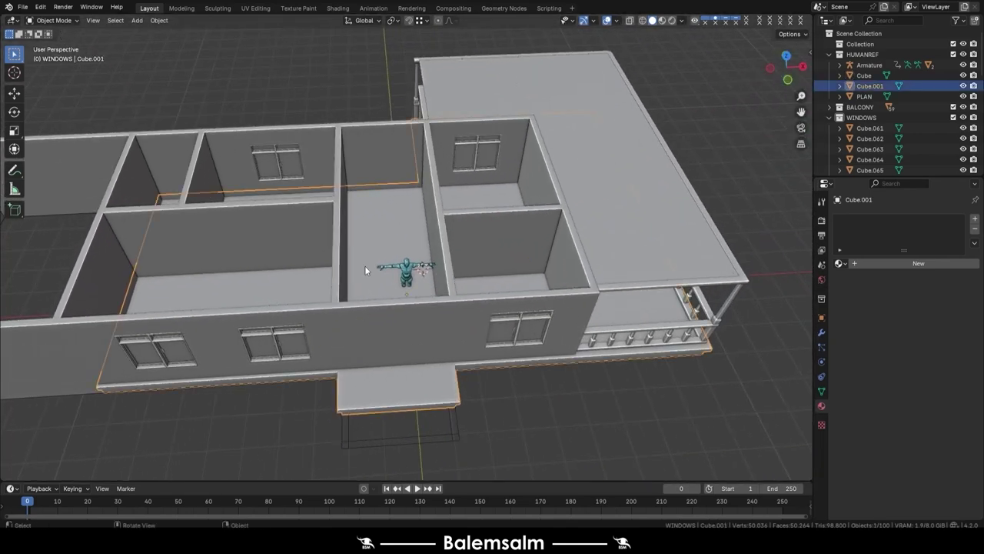
pyautogui.press('Tab')
pyautogui.hotkey('alt', 'z')
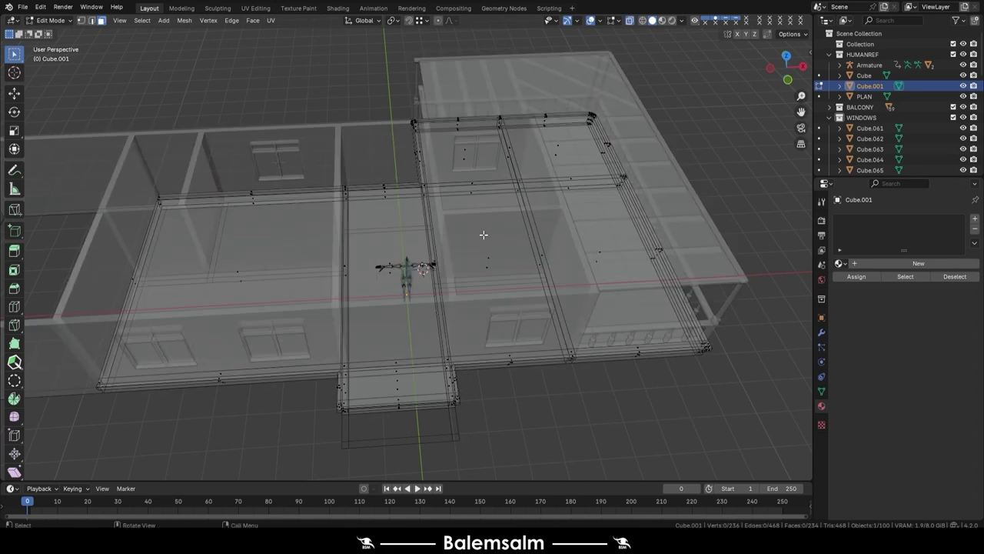
pyautogui.click(483, 207)
pyautogui.scroll(2, 422, 336)
pyautogui.scroll(2, 421, 336)
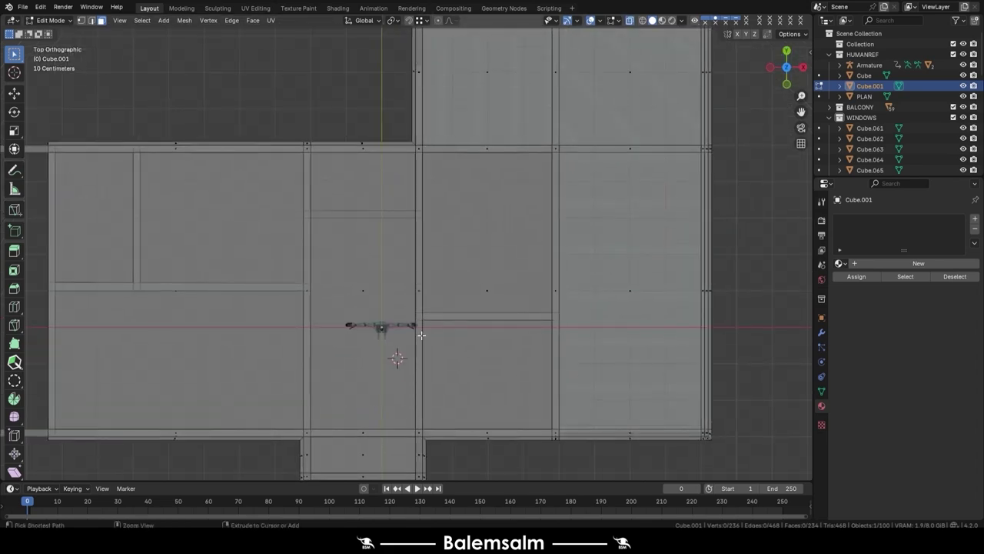
pyautogui.hotkey('ctrl', 'r')
pyautogui.click(426, 323)
pyautogui.moveTo(427, 323); pyautogui.dragTo(487, 258, button='middle')
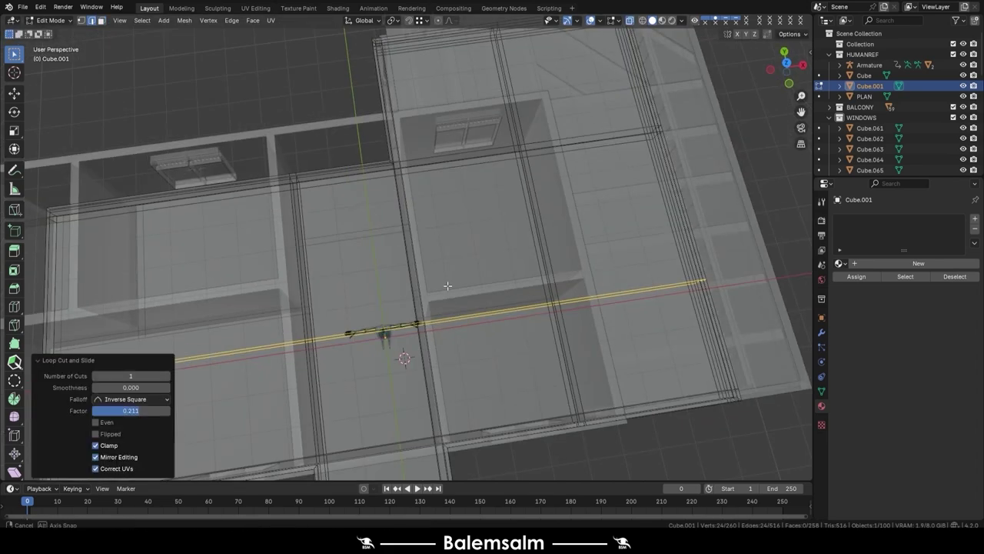
# Add another floor loop cut aligned with the room walls
pyautogui.hotkey('alt', 'z')
pyautogui.press('KP_7')
pyautogui.hotkey('alt', 'z')
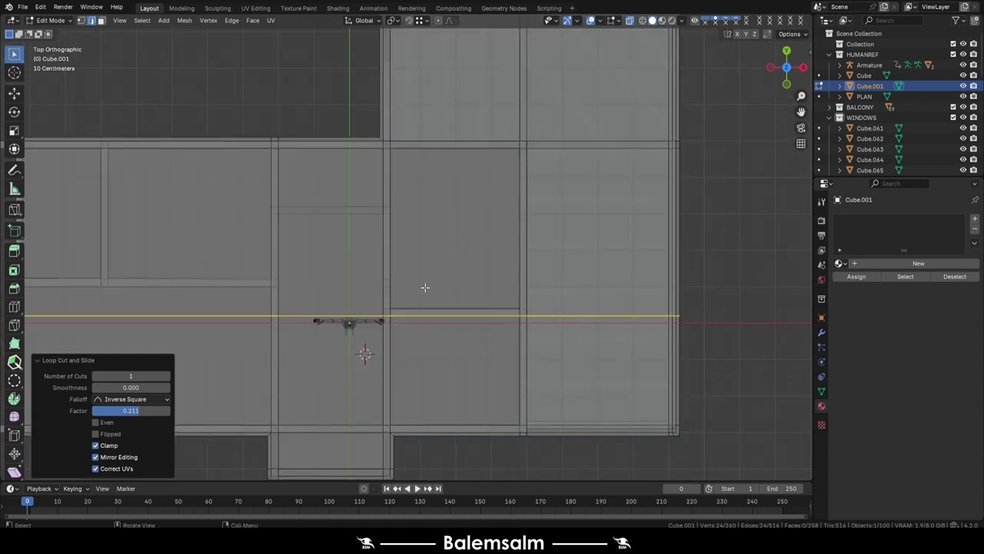
pyautogui.hotkey('ctrl', 'r')
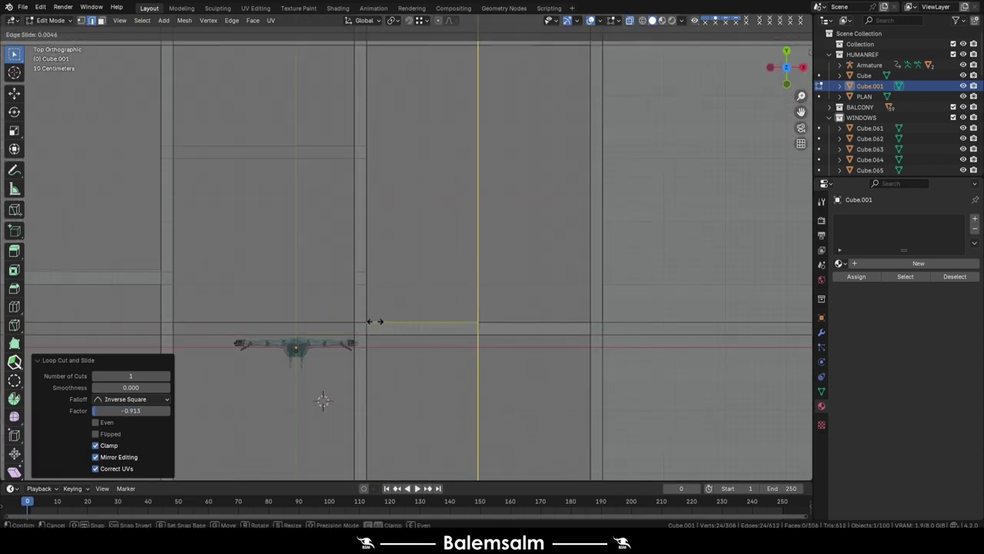
pyautogui.click(369, 323)
pyautogui.scroll(-2, 369, 323)
pyautogui.keyDown('shift'); pyautogui.moveTo(260, 254); pyautogui.dragTo(409, 286, button='middle'); pyautogui.keyUp('shift')
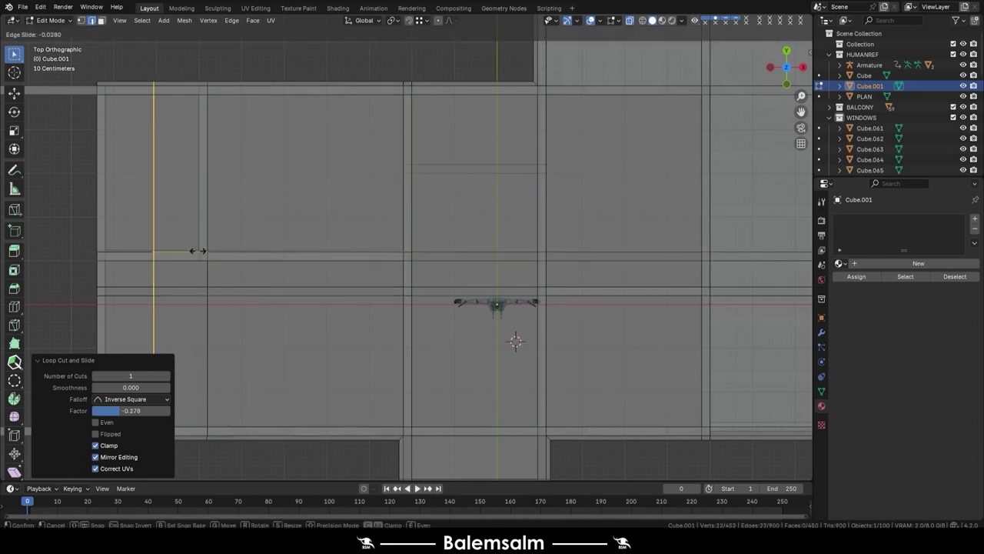
pyautogui.moveTo(436, 219); pyautogui.dragTo(480, 206, button='middle')
# Select all floor geometry and merge by distance, removing 74 duplicate vertices
pyautogui.press('a')
pyautogui.press('`')
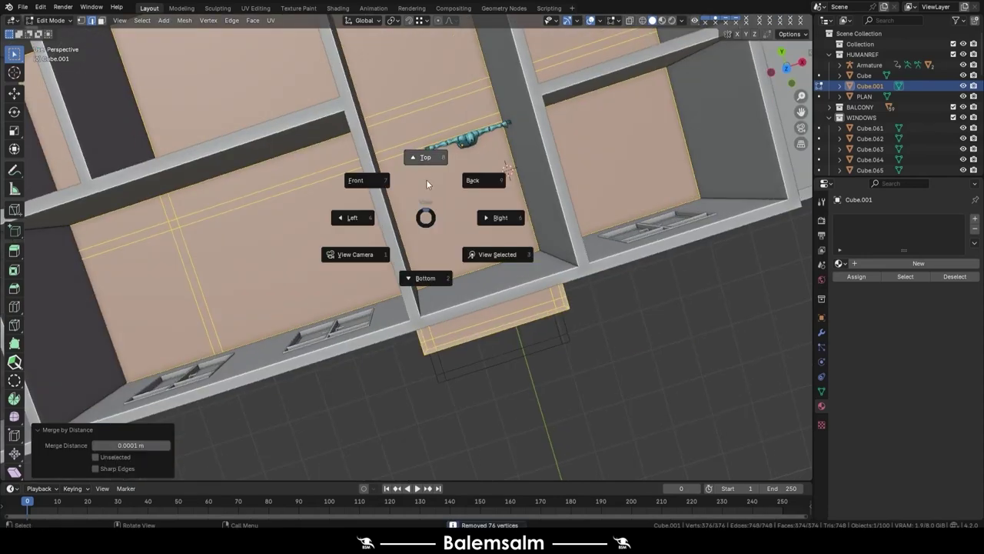
pyautogui.click(430, 154)
pyautogui.press('m')
pyautogui.click(414, 280)
pyautogui.press('3')
pyautogui.scroll(-1, 384, 308)
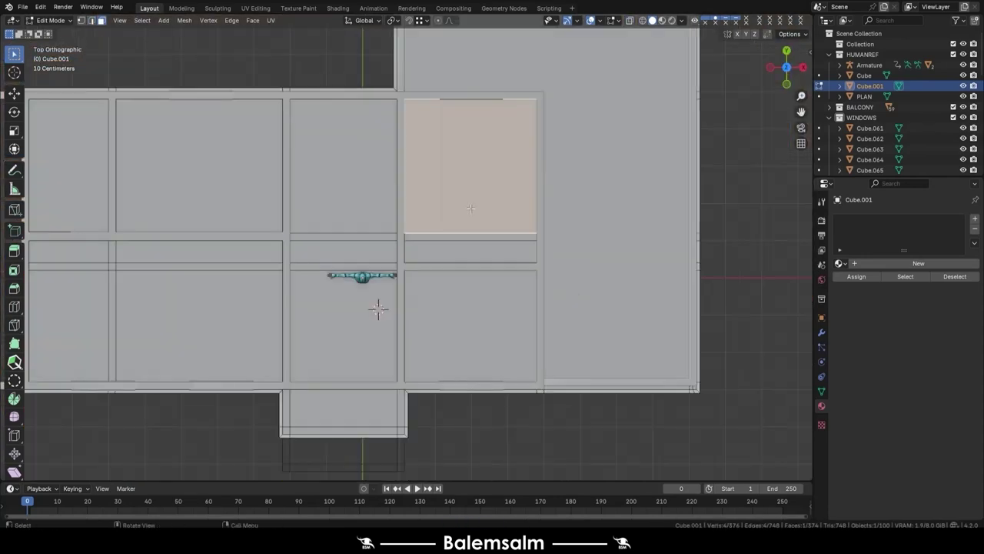
pyautogui.click(359, 296)
pyautogui.hotkey('ctrl', 'z')
pyautogui.hotkey('ctrl', 'z')
pyautogui.hotkey('ctrl', 'z')
# Select the character figure's joints and move them along X beside the building
pyautogui.moveTo(360, 296); pyautogui.dragTo(243, 113, button='middle')
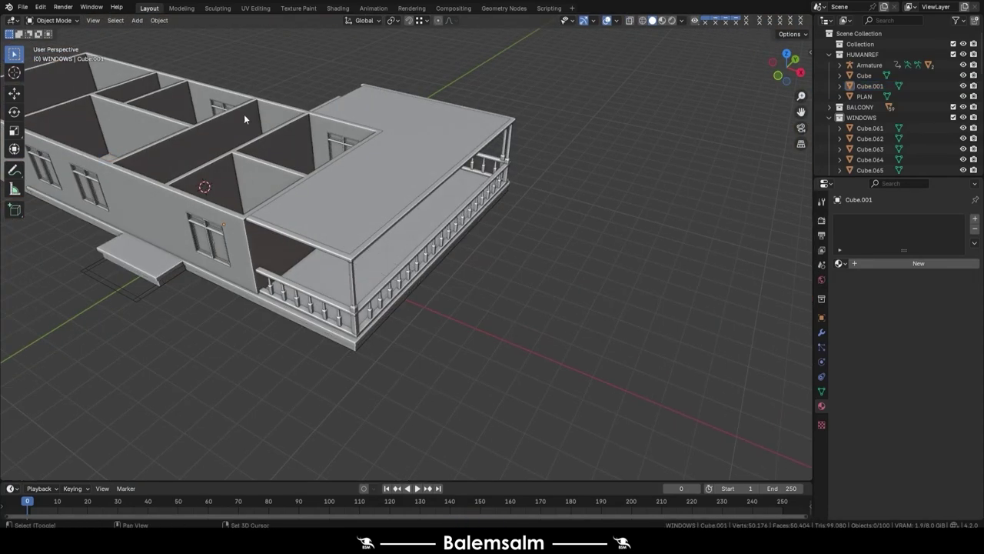
pyautogui.scroll(3, 373, 292)
pyautogui.scroll(-5, 395, 203)
pyautogui.moveTo(396, 203); pyautogui.dragTo(384, 245, button='middle')
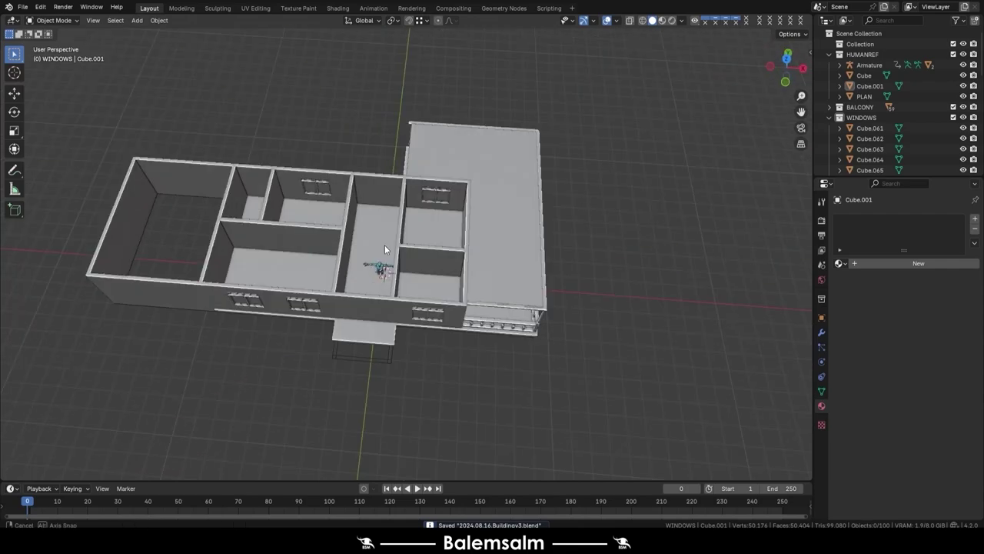
pyautogui.scroll(8, 377, 268)
pyautogui.click(445, 306)
pyautogui.scroll(-5, 446, 305)
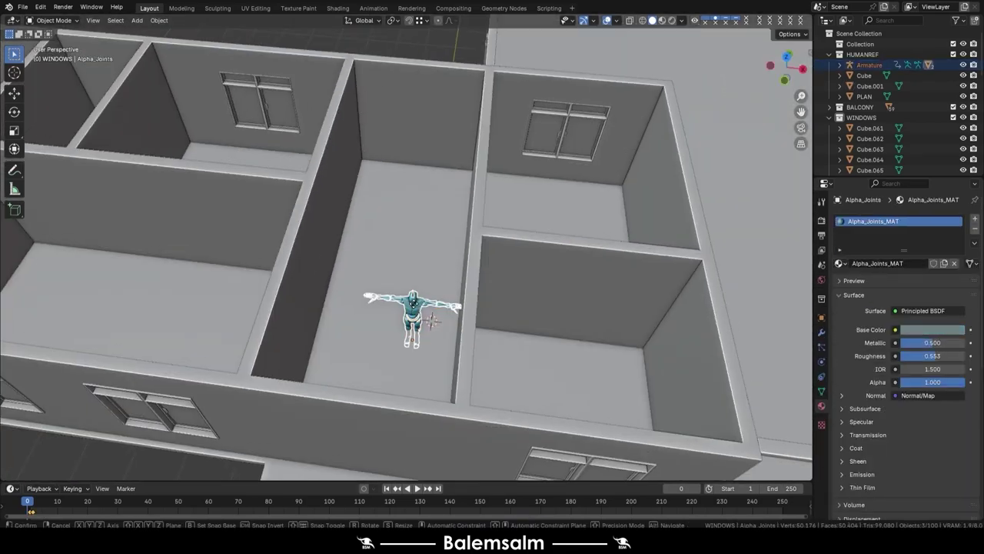
pyautogui.click(406, 318)
pyautogui.press('g')
pyautogui.press('x')
pyautogui.click(402, 273)
# Check the top and front views, then save the building file
pyautogui.press('KP_7')
pyautogui.press('KP_1')
pyautogui.moveTo(354, 165)
pyautogui.mouseDown(button='middle')
pyautogui.moveTo(389, 270)
pyautogui.moveTo(303, 258)
pyautogui.mouseUp(button='middle')
pyautogui.hotkey('ctrl', 's')
pyautogui.click(270, 228)
# In the walls' Edit Mode, place two vertical loop cuts on the end wall and spread them apart
pyautogui.scroll(-5, 269, 228)
pyautogui.click(412, 242)
pyautogui.press('Tab')
pyautogui.scroll(5, 411, 242)
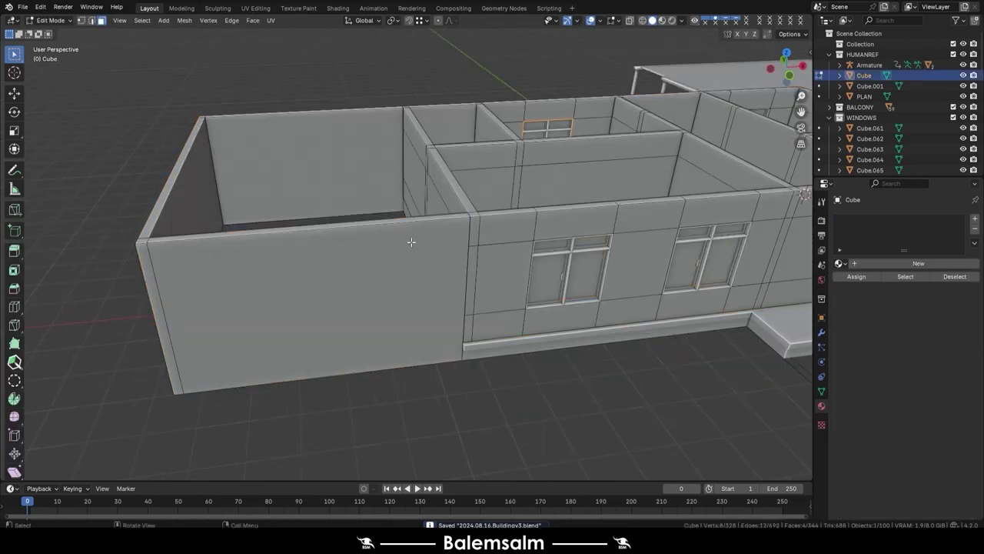
pyautogui.click(382, 235)
pyautogui.press('KP_1')
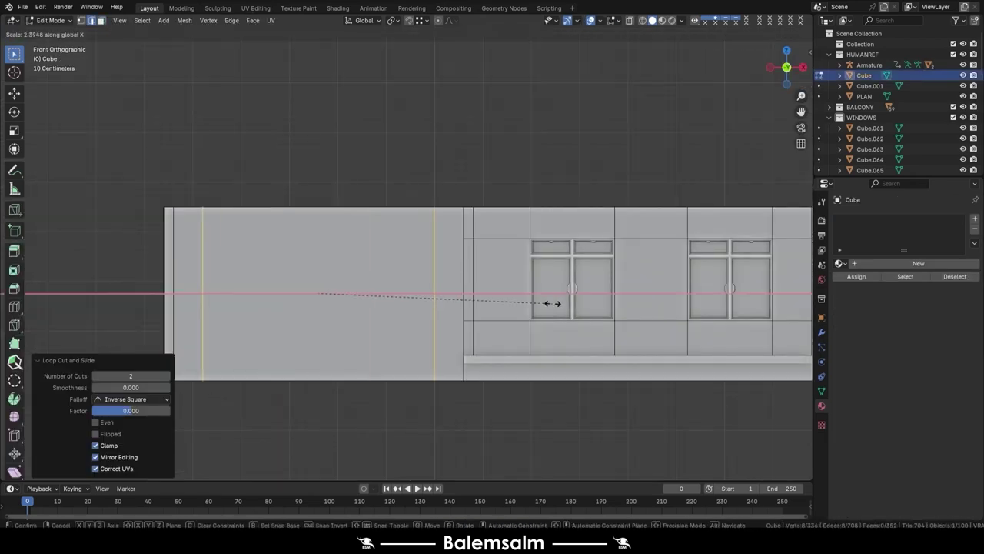
pyautogui.scroll(4, 497, 354)
pyautogui.scroll(-4, 497, 353)
pyautogui.click(472, 253)
# Add a horizontal loop across the end wall and raise it to doorway height
pyautogui.hotkey('ctrl', 'r')
pyautogui.click(498, 278)
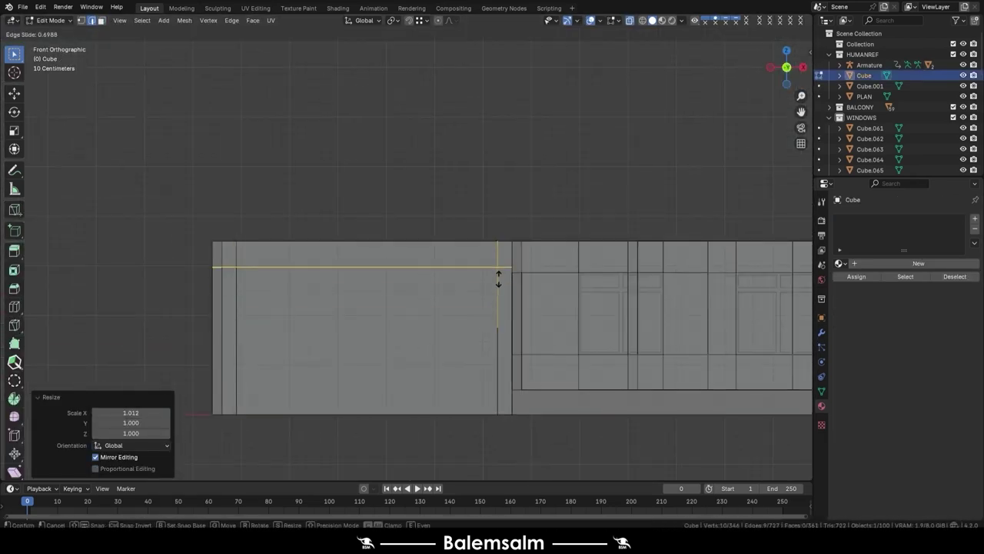
pyautogui.click(498, 273)
pyautogui.moveTo(499, 272); pyautogui.dragTo(369, 230, button='middle')
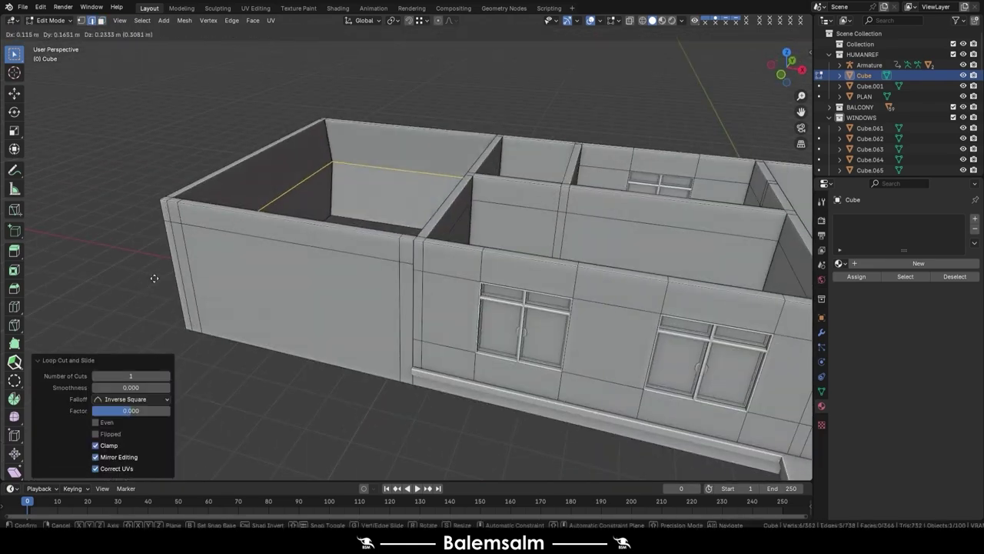
pyautogui.press('g')
pyautogui.press('z')
pyautogui.moveTo(154, 279)
pyautogui.mouseDown(button='middle')
pyautogui.moveTo(47, 241)
pyautogui.moveTo(204, 285)
pyautogui.mouseUp(button='middle')
pyautogui.press('Tab')
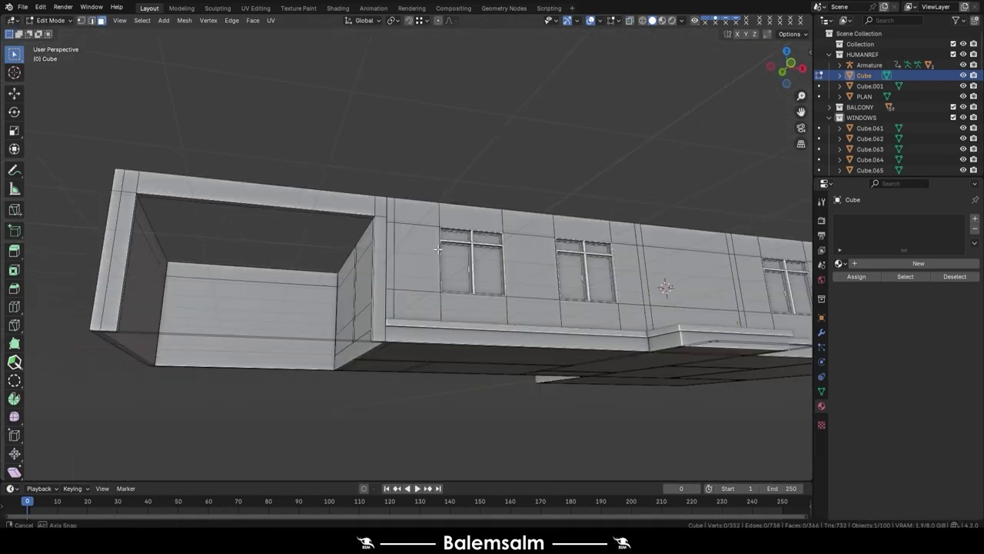
# Save the building file again and turn the view toward the front entrance
pyautogui.moveTo(248, 325)
pyautogui.mouseDown(button='middle')
pyautogui.moveTo(441, 338)
pyautogui.moveTo(451, 264)
pyautogui.moveTo(426, 272)
pyautogui.moveTo(602, 314)
pyautogui.moveTo(498, 272)
pyautogui.mouseUp(button='middle')
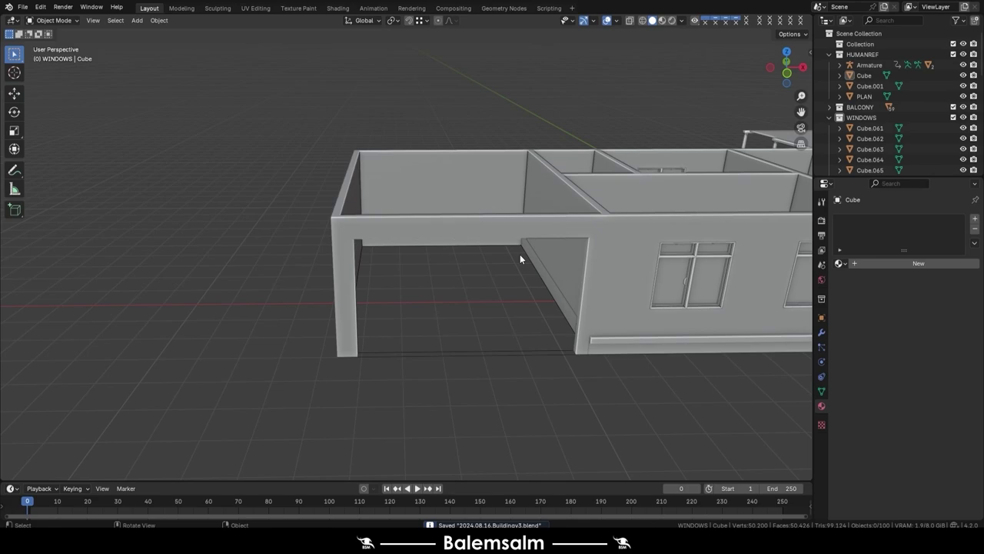
pyautogui.hotkey('ctrl', 's')
pyautogui.moveTo(520, 255)
pyautogui.mouseDown(button='middle')
pyautogui.moveTo(495, 259)
pyautogui.moveTo(486, 236)
pyautogui.moveTo(440, 225)
pyautogui.mouseUp(button='middle')
pyautogui.scroll(-5, 430, 225)
pyautogui.scroll(8, 202, 305)
pyautogui.moveTo(202, 304)
pyautogui.mouseDown(button='middle')
pyautogui.moveTo(388, 244)
pyautogui.moveTo(442, 296)
pyautogui.moveTo(487, 274)
pyautogui.moveTo(656, 274)
pyautogui.moveTo(629, 248)
pyautogui.moveTo(345, 311)
pyautogui.moveTo(345, 243)
pyautogui.moveTo(403, 337)
pyautogui.moveTo(460, 247)
pyautogui.moveTo(404, 242)
pyautogui.moveTo(439, 318)
pyautogui.mouseUp(button='middle')
pyautogui.hotkey('shift', 'a')
# Add a cube near the entrance step, position it on Y and Z, and flatten it into a thin slab
pyautogui.click(434, 202)
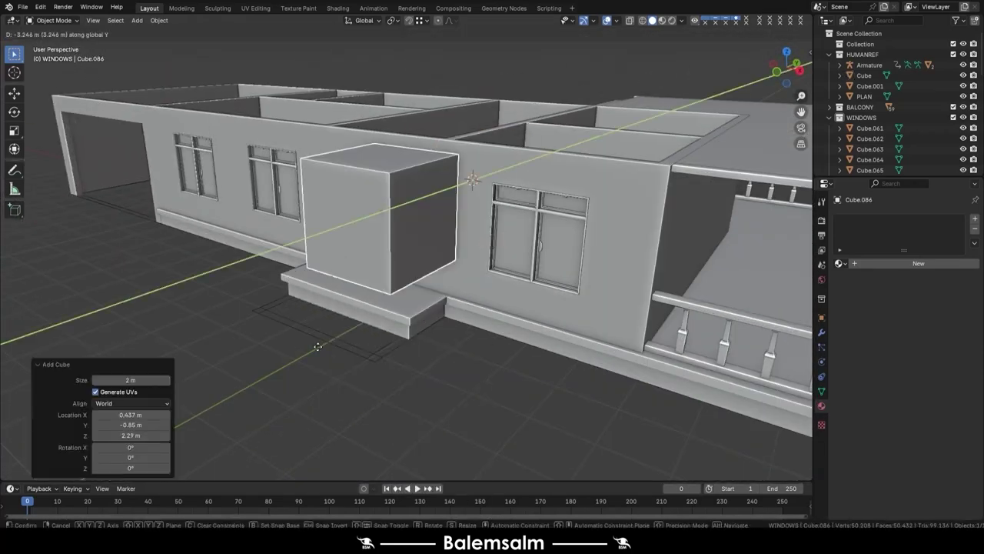
pyautogui.press('g')
pyautogui.press('y')
pyautogui.press('Return')
pyautogui.press('g')
pyautogui.press('z')
pyautogui.press('Return')
pyautogui.press('s')
pyautogui.press('z')
pyautogui.press('Return')
pyautogui.press('KP_3')
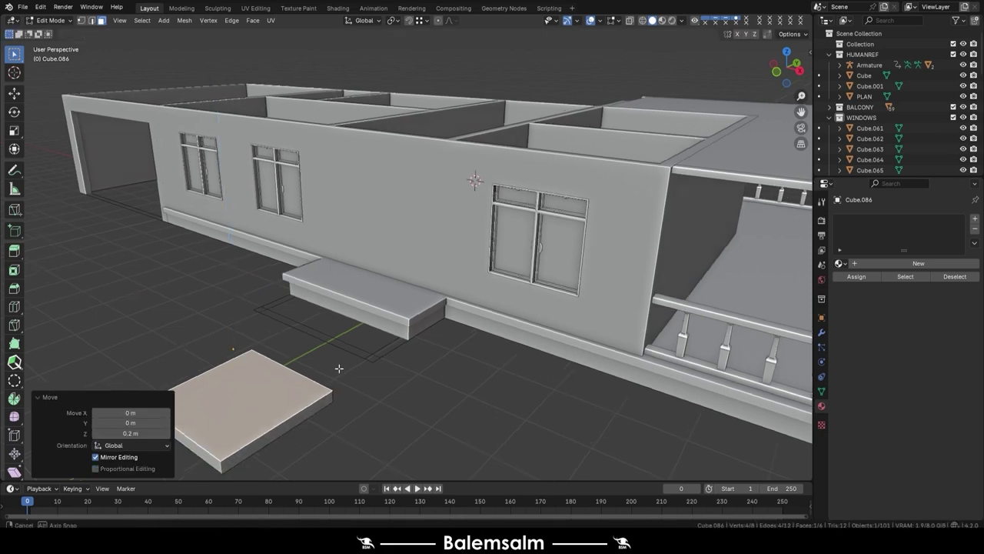
pyautogui.moveTo(378, 315); pyautogui.dragTo(249, 244, button='middle')
# Shift the slab along Y, then in Edit Mode move its geometry along X and 1.2 m along Y
pyautogui.press('g')
pyautogui.press('y')
pyautogui.press('Return')
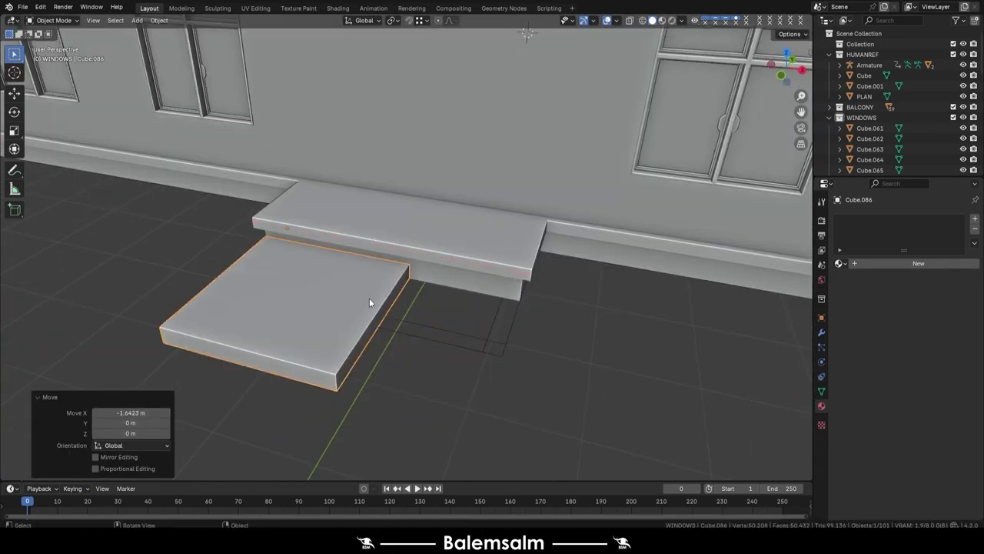
pyautogui.press('Tab')
pyautogui.press('g')
pyautogui.press('x')
pyautogui.click(518, 301)
pyautogui.write('gy')
pyautogui.moveTo(518, 301)
pyautogui.mouseDown(button='middle')
pyautogui.moveTo(220, 229)
pyautogui.moveTo(307, 253)
pyautogui.mouseUp(button='middle')
pyautogui.write('1.2')
pyautogui.press('Return')
# Move the slab face further along Y using the see-through display, then leave Edit Mode
pyautogui.press('g')
pyautogui.press('y')
pyautogui.click(395, 307)
pyautogui.moveTo(396, 307)
pyautogui.mouseDown(button='middle')
pyautogui.moveTo(413, 268)
pyautogui.moveTo(359, 287)
pyautogui.moveTo(448, 254)
pyautogui.moveTo(391, 300)
pyautogui.mouseUp(button='middle')
pyautogui.hotkey('alt', 'z')
pyautogui.press('Tab')
pyautogui.press('g')
pyautogui.press('z')
pyautogui.press('Escape')
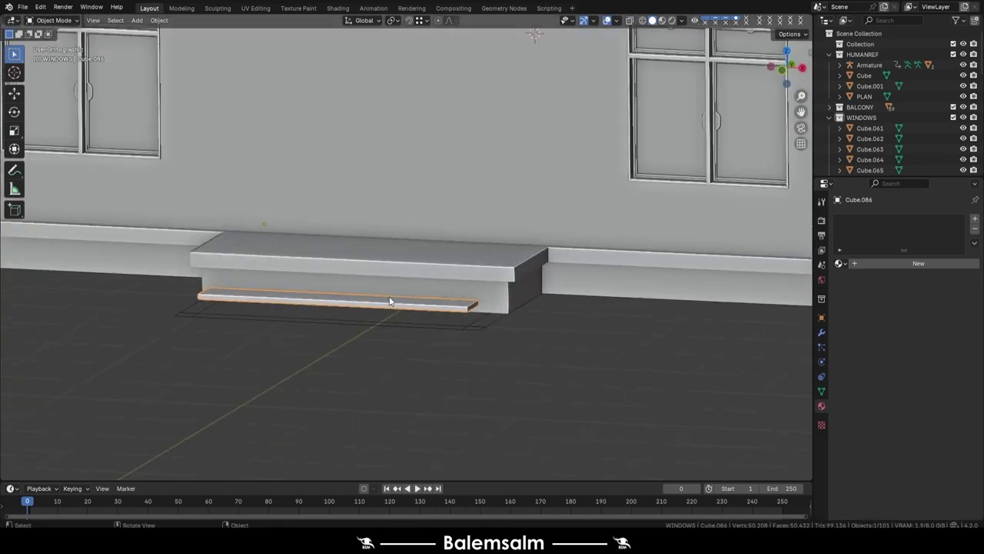
# Lower the slab toward the ground and move it along X in front of the landing
pyautogui.press('g')
pyautogui.press('z')
pyautogui.click(410, 345)
pyautogui.press('g')
pyautogui.press('x')
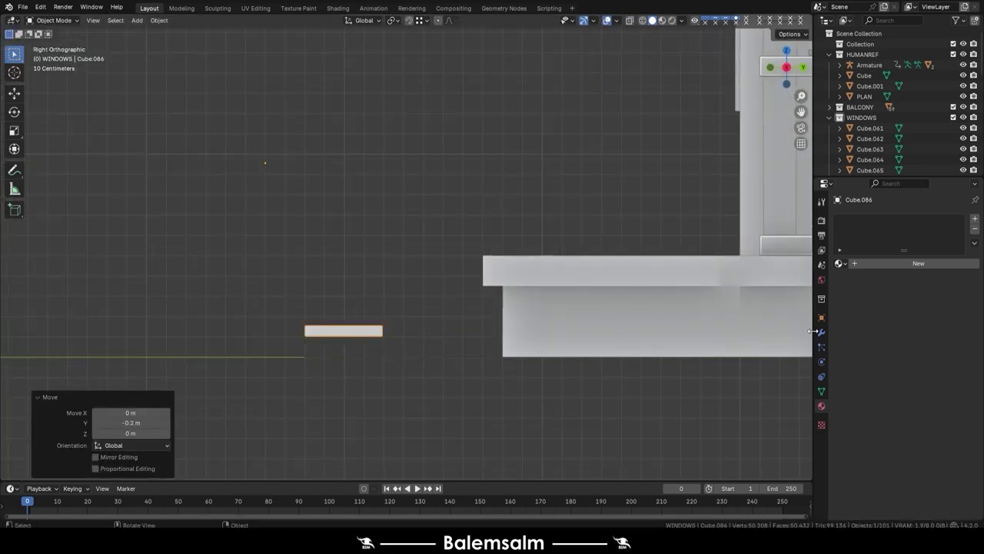
# Add an Array modifier with relative offsets X 0, Y 1.2, Z 2.7 to form two treads
pyautogui.click(911, 218)
pyautogui.moveTo(461, 231); pyautogui.dragTo(539, 200, button='middle')
pyautogui.doubleClick(927, 320)
pyautogui.write('0')
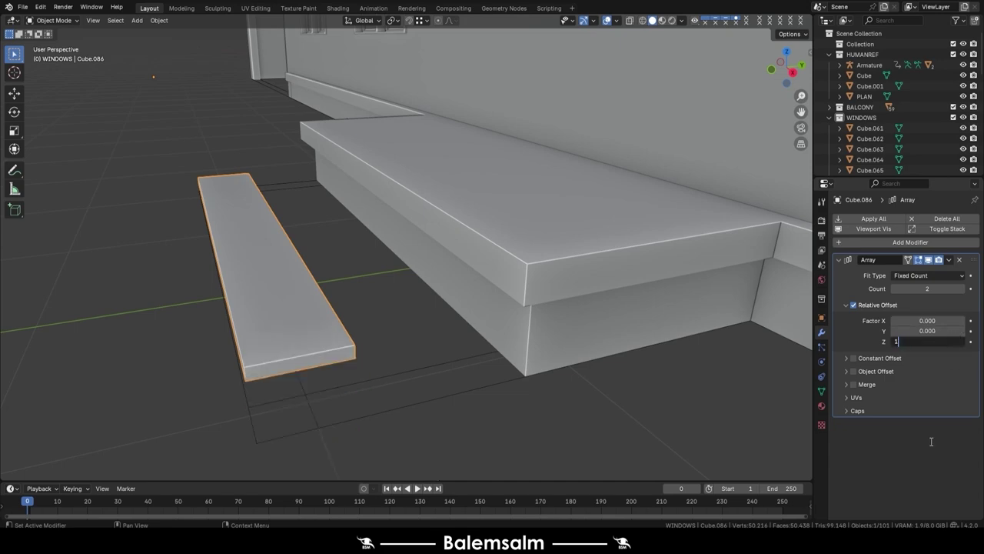
pyautogui.write('1')
pyautogui.moveTo(927, 331)
pyautogui.mouseDown()
pyautogui.moveTo(927, 341)
pyautogui.moveTo(923, 332)
pyautogui.mouseUp()
pyautogui.press('`')
pyautogui.click(431, 235)
pyautogui.moveTo(562, 199); pyautogui.dragTo(479, 264, button='middle')
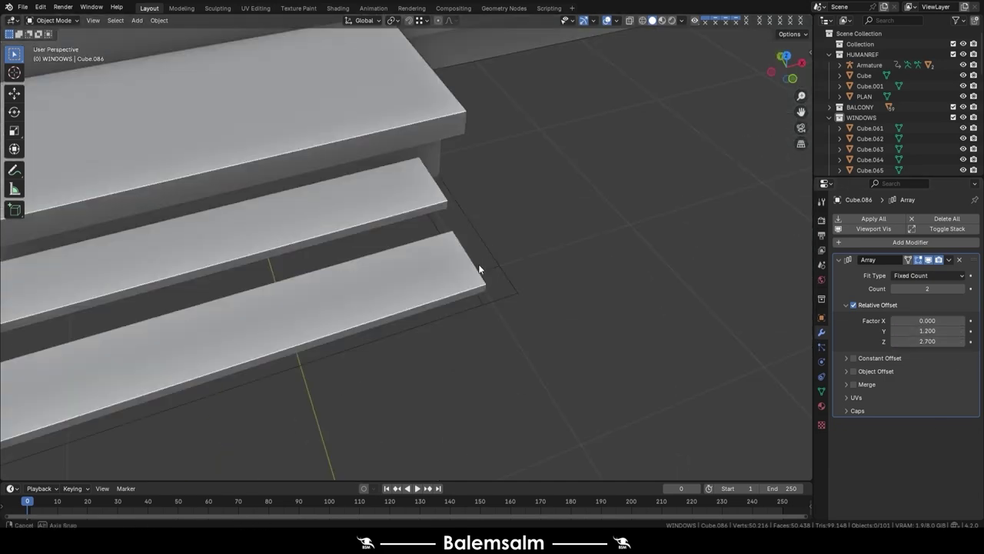
pyautogui.scroll(-3, 478, 264)
pyautogui.moveTo(382, 215)
pyautogui.mouseDown(button='middle')
pyautogui.moveTo(488, 230)
pyautogui.moveTo(358, 262)
pyautogui.moveTo(624, 302)
pyautogui.moveTo(468, 310)
pyautogui.moveTo(503, 311)
pyautogui.moveTo(400, 293)
pyautogui.moveTo(404, 320)
pyautogui.moveTo(500, 295)
pyautogui.mouseUp(button='middle')
# Duplicate the step into a separate block and slide it along X to the step's end
pyautogui.click(404, 321)
pyautogui.moveTo(514, 377)
pyautogui.mouseDown(button='middle')
pyautogui.moveTo(471, 328)
pyautogui.moveTo(552, 357)
pyautogui.mouseUp(button='middle')
pyautogui.hotkey('shift', 'd')
pyautogui.press('Tab')
pyautogui.press('Tab')
pyautogui.hotkey('ctrl', 'x')
pyautogui.moveTo(604, 339)
pyautogui.mouseDown(button='middle')
pyautogui.moveTo(341, 334)
pyautogui.moveTo(416, 263)
pyautogui.moveTo(457, 373)
pyautogui.mouseUp(button='middle')
pyautogui.press('g')
pyautogui.click(340, 334)
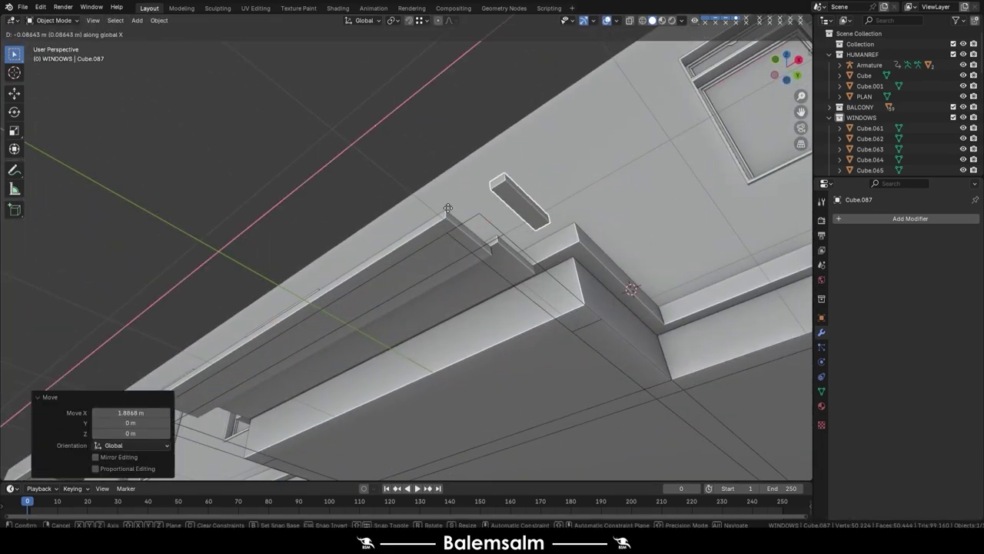
# Extrude a leg down from the block and push its top face out into a T shape
pyautogui.press('Tab')
pyautogui.hotkey('ctrl', 'r')
pyautogui.press('e')
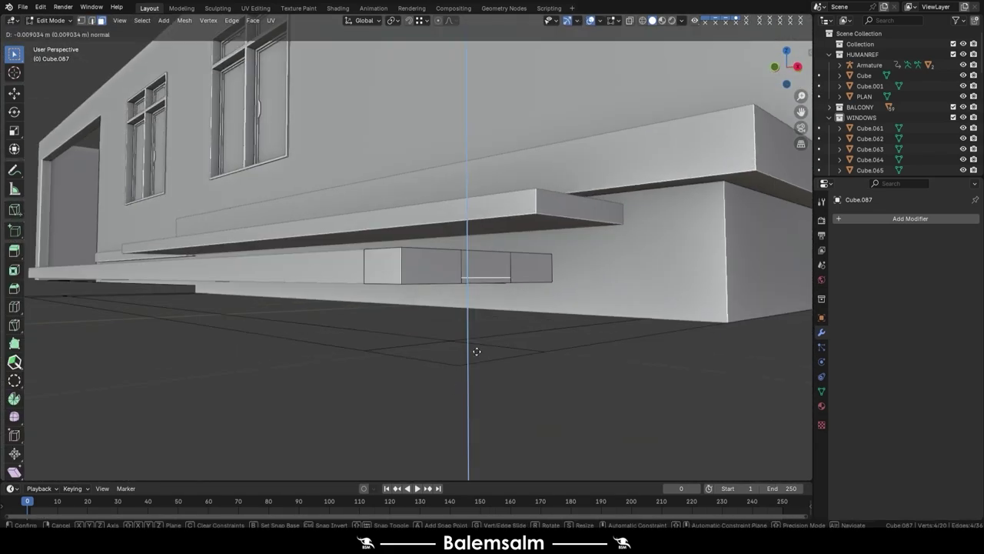
pyautogui.click(476, 351)
pyautogui.moveTo(477, 351)
pyautogui.mouseDown(button='middle')
pyautogui.moveTo(554, 330)
pyautogui.moveTo(517, 388)
pyautogui.moveTo(506, 351)
pyautogui.moveTo(490, 357)
pyautogui.mouseUp(button='middle')
pyautogui.keyDown('ctrl'); pyautogui.click(553, 330); pyautogui.keyUp('ctrl')
pyautogui.press('e')
pyautogui.click(540, 331)
# Add loop cuts on the leg and narrow it along the Y axis only
pyautogui.hotkey('ctrl', 'r')
pyautogui.click(516, 392)
pyautogui.click(517, 389)
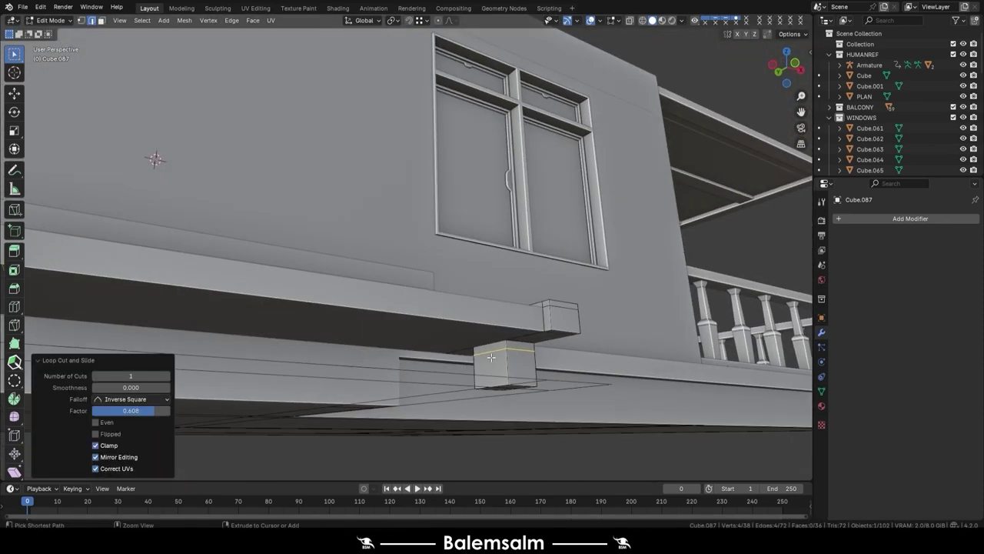
pyautogui.hotkey('ctrl', 'r')
pyautogui.click(505, 348)
pyautogui.hotkey('ctrl', 'r')
pyautogui.scroll(1, 484, 348)
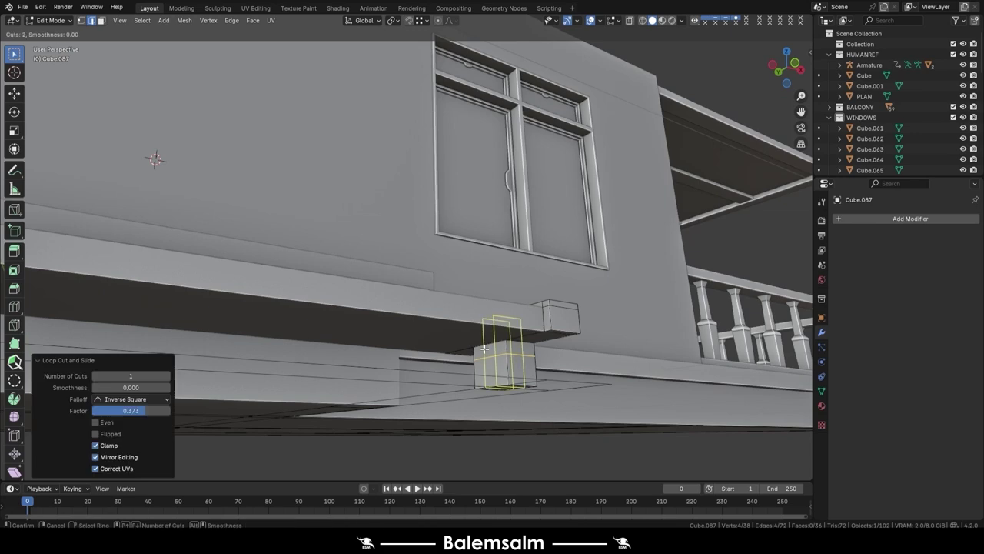
pyautogui.press('y')
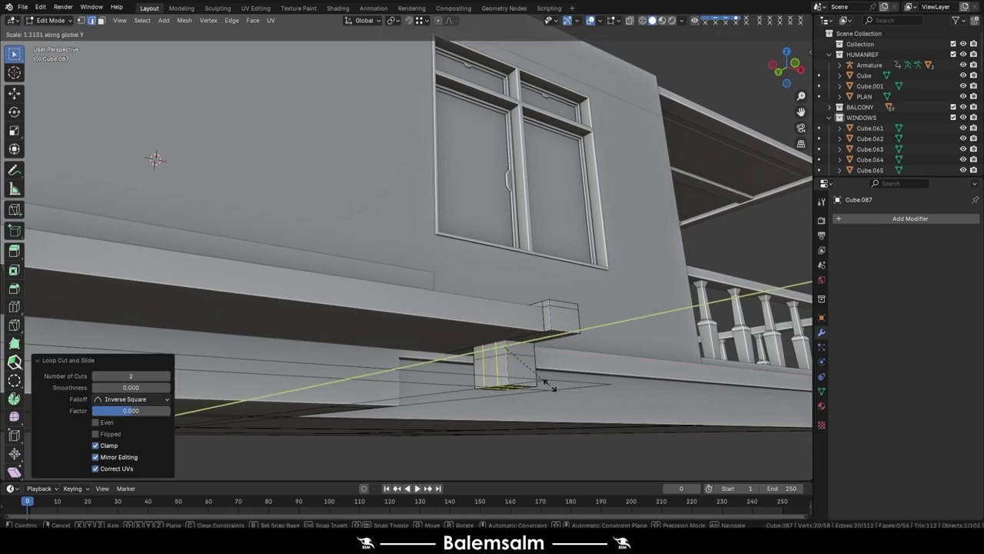
pyautogui.click(567, 392)
pyautogui.moveTo(567, 393); pyautogui.dragTo(581, 306, button='middle')
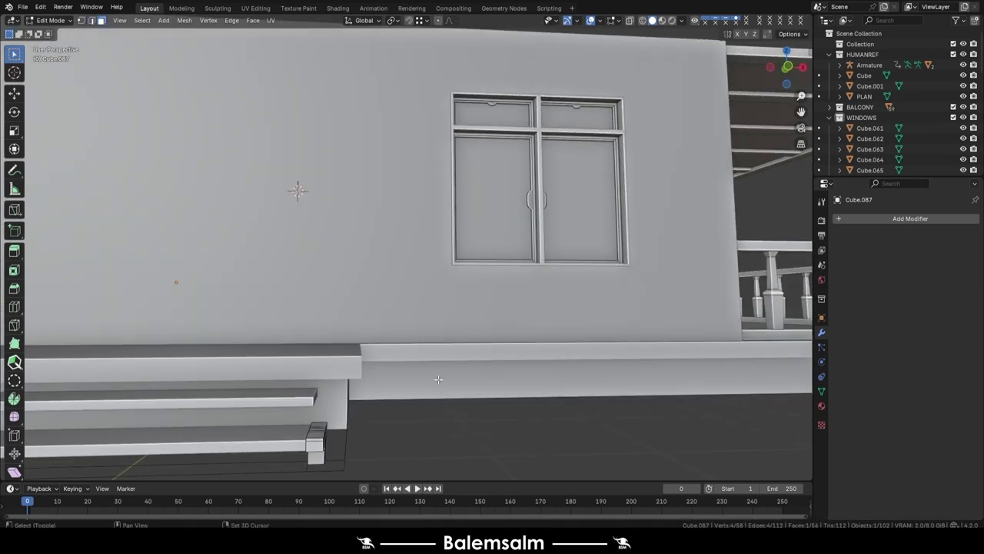
pyautogui.press('Tab')
pyautogui.rightClick(568, 304)
# Set the block's origin to geometry and add a Mirror modifier with Cube.086 as mirror object
pyautogui.click(630, 319)
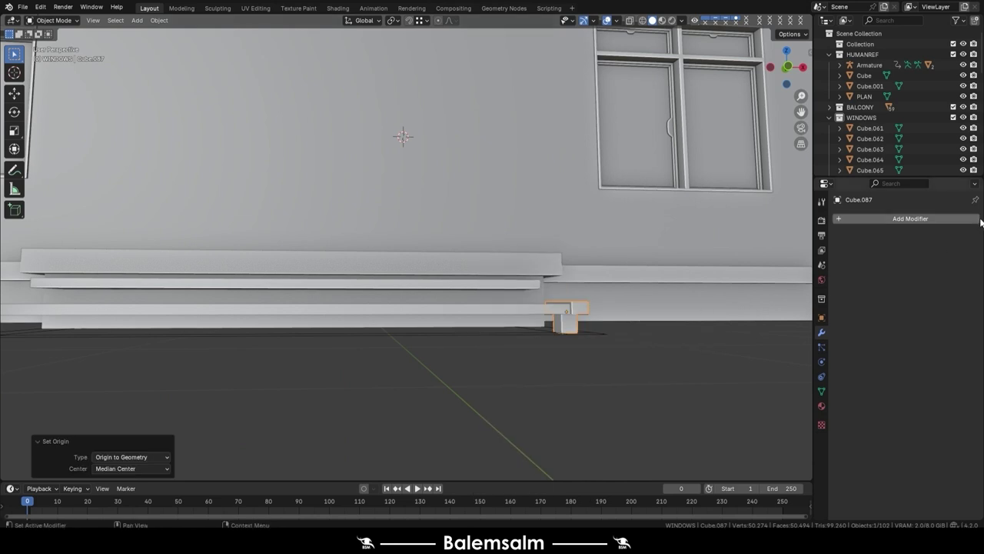
pyautogui.click(955, 218)
pyautogui.click(819, 281)
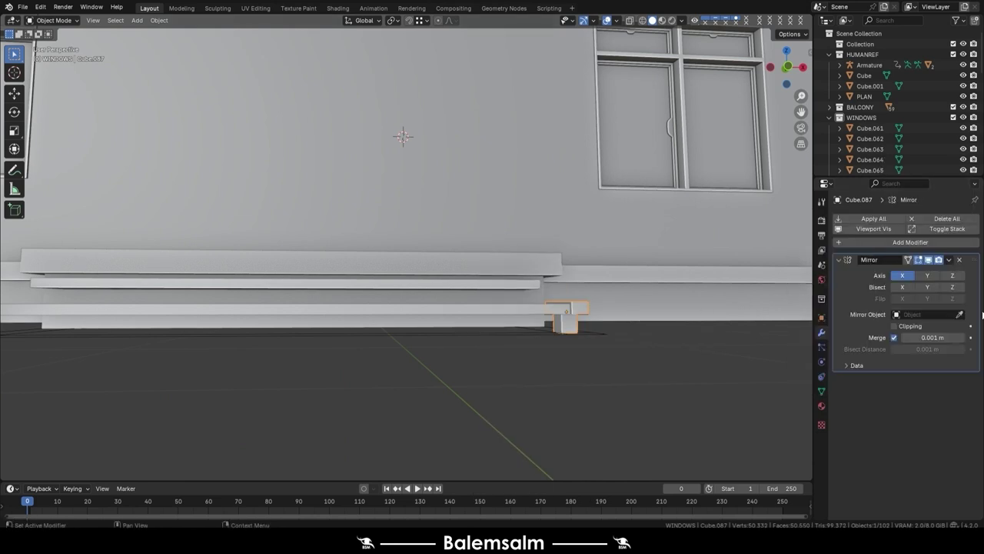
pyautogui.click(960, 315)
pyautogui.click(908, 275)
# Set the two-tread step object's origin to its geometry
pyautogui.moveTo(712, 282)
pyautogui.mouseDown(button='middle')
pyautogui.moveTo(380, 312)
pyautogui.moveTo(395, 330)
pyautogui.moveTo(516, 323)
pyautogui.mouseUp(button='middle')
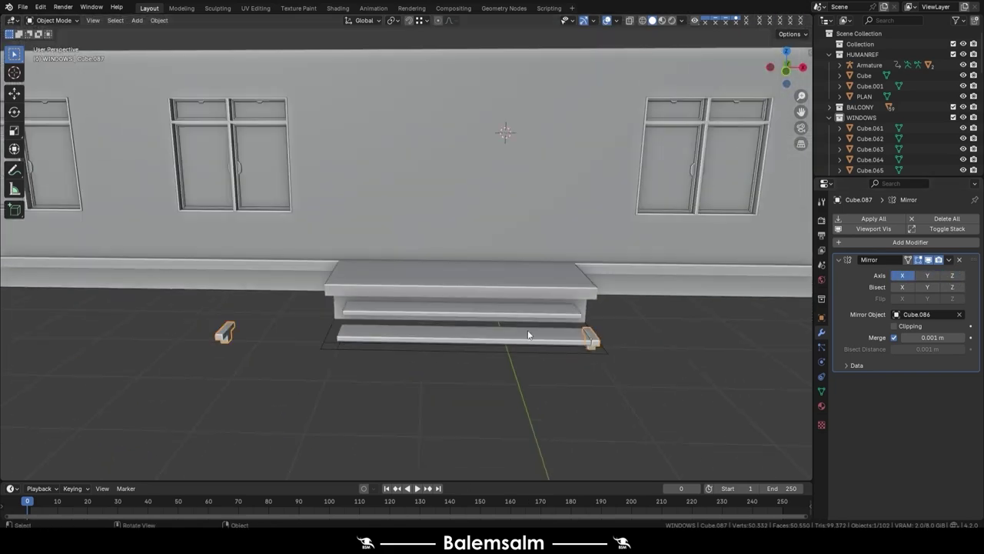
pyautogui.click(523, 336)
pyautogui.rightClick(519, 337)
pyautogui.click(588, 341)
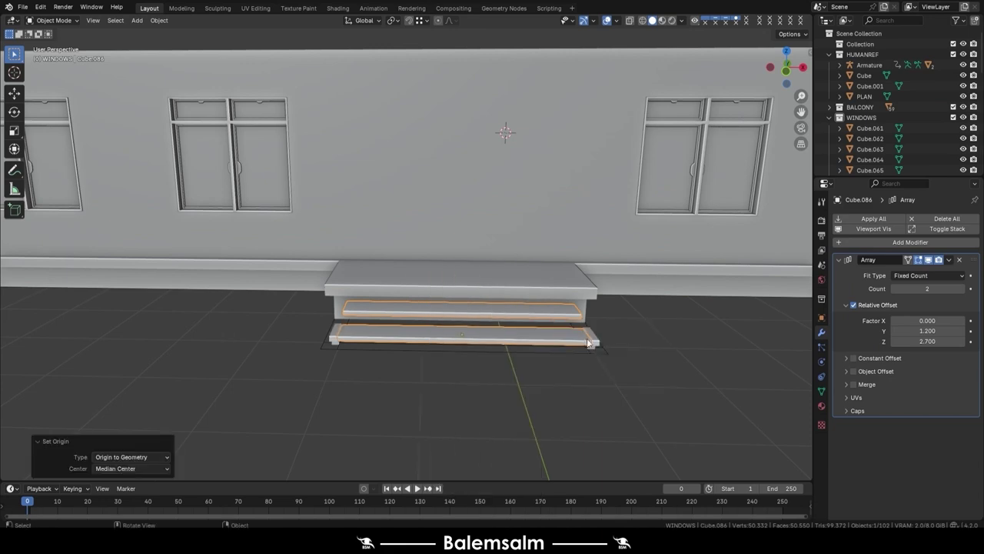
# Extrude the end support's face along the tread into a long T-ended beam
pyautogui.click(588, 341)
pyautogui.moveTo(588, 341); pyautogui.dragTo(582, 306, button='middle')
pyautogui.press('Tab')
pyautogui.press('e')
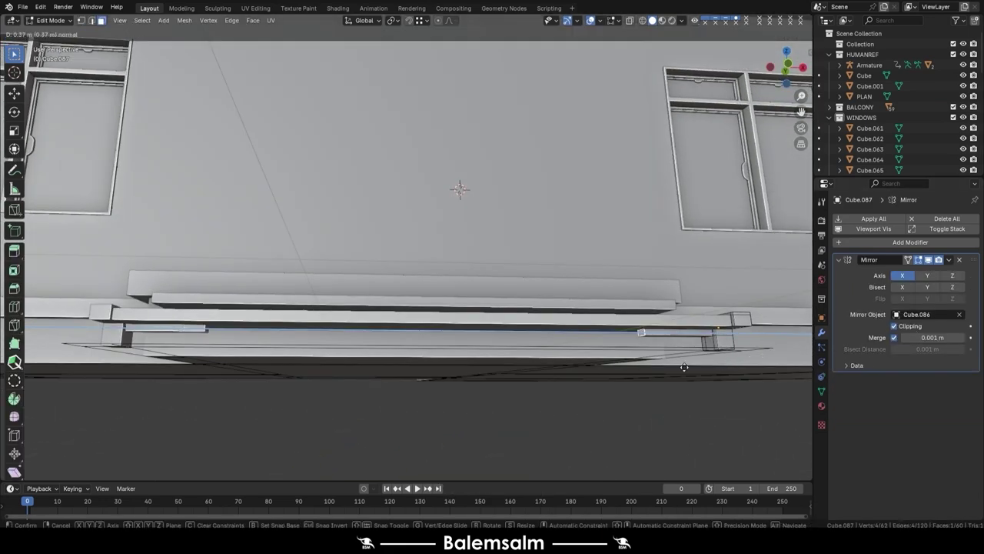
pyautogui.click(449, 363)
pyautogui.press('x')
pyautogui.hotkey('alt', 'a')
pyautogui.scroll(-5, 555, 313)
pyautogui.moveTo(555, 313)
pyautogui.mouseDown(button='middle')
pyautogui.moveTo(468, 343)
pyautogui.moveTo(390, 350)
pyautogui.moveTo(400, 345)
pyautogui.mouseUp(button='middle')
pyautogui.press('Tab')
# View the steps from directly above to check the mirrored supports
pyautogui.moveTo(534, 340); pyautogui.dragTo(390, 378, button='middle')
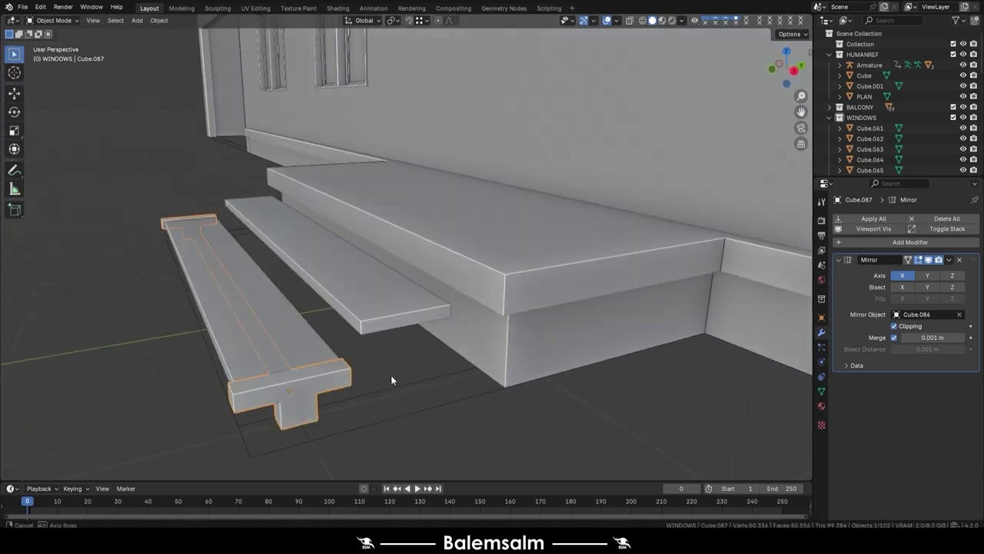
pyautogui.scroll(5, 423, 384)
pyautogui.press('`')
pyautogui.click(450, 351)
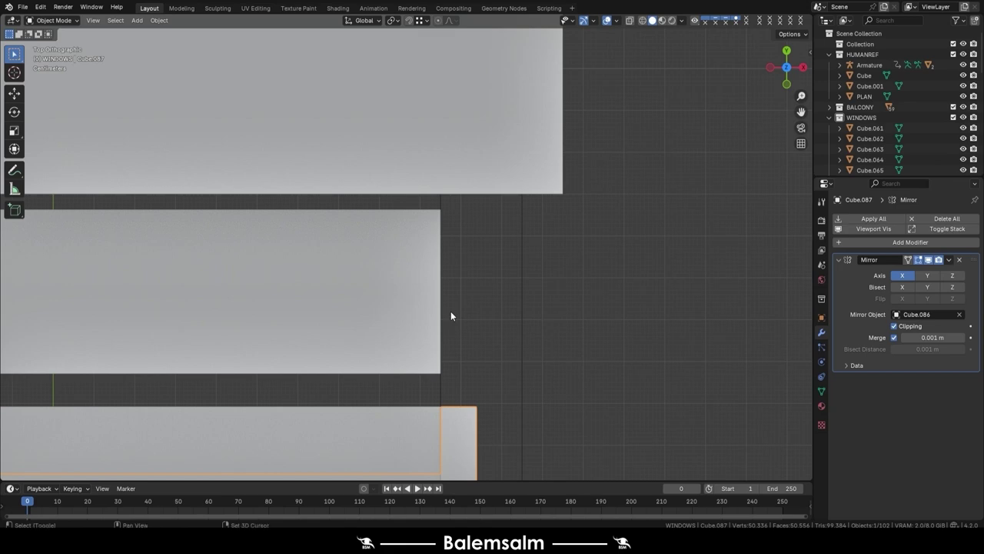
# Duplicate the end supports as Cube.088 and slide the copy along Y under the upper step
pyautogui.hotkey('shift', 'd')
pyautogui.press('y')
pyautogui.click(436, 207)
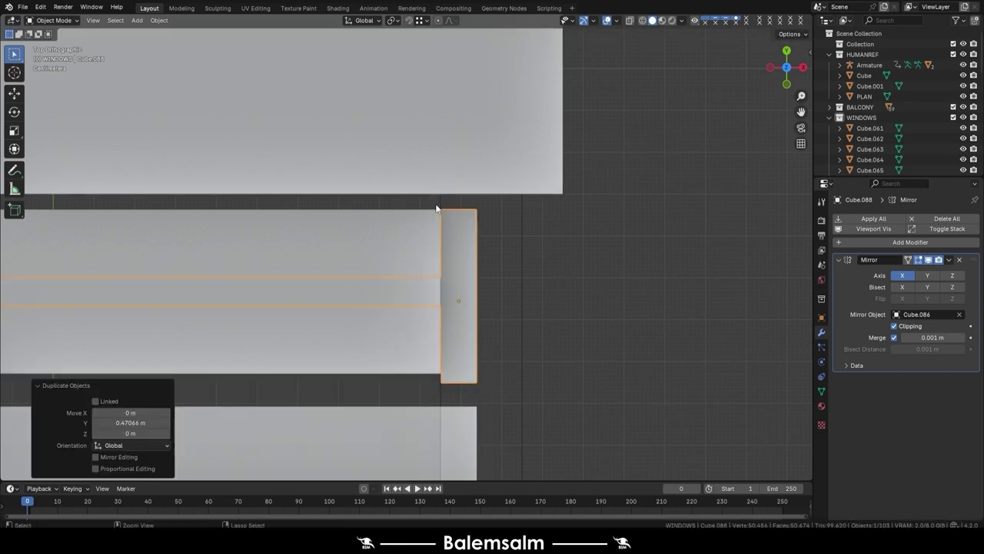
pyautogui.moveTo(436, 208); pyautogui.dragTo(456, 259, button='middle')
# In Right view with X-ray, raise the copy's crossbar and upper leg vertices 0.143 m along Z
pyautogui.press('Tab')
pyautogui.scroll(-4, 476, 265)
pyautogui.press('`')
pyautogui.click(506, 266)
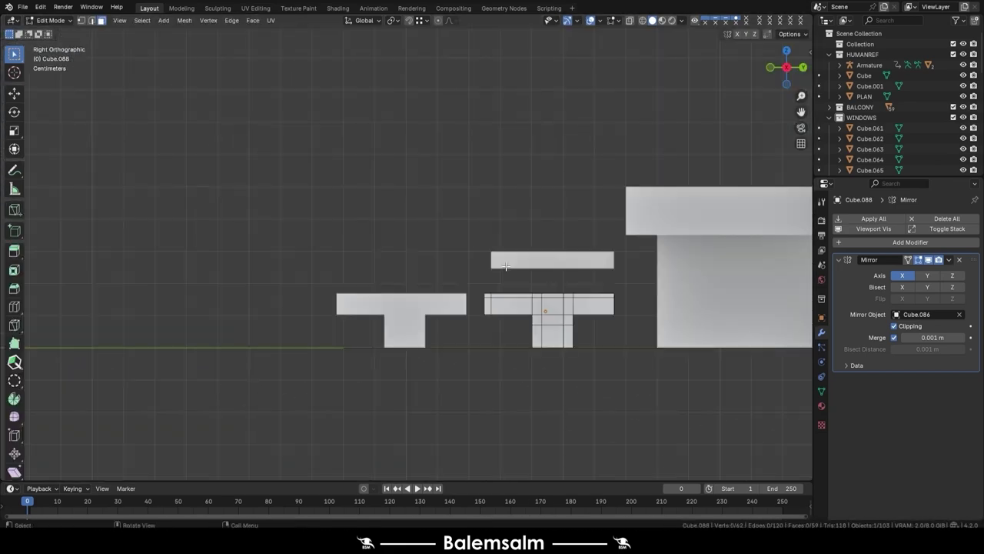
pyautogui.hotkey('alt', 'z')
pyautogui.moveTo(645, 273); pyautogui.dragTo(461, 318)
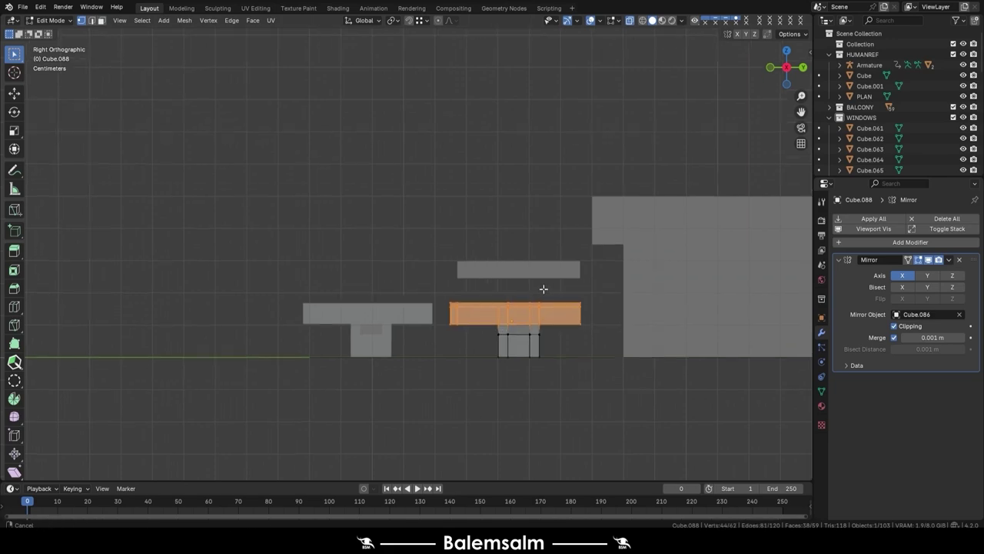
pyautogui.scroll(2, 543, 285)
pyautogui.moveTo(594, 300); pyautogui.dragTo(400, 345)
pyautogui.press('g')
pyautogui.press('z')
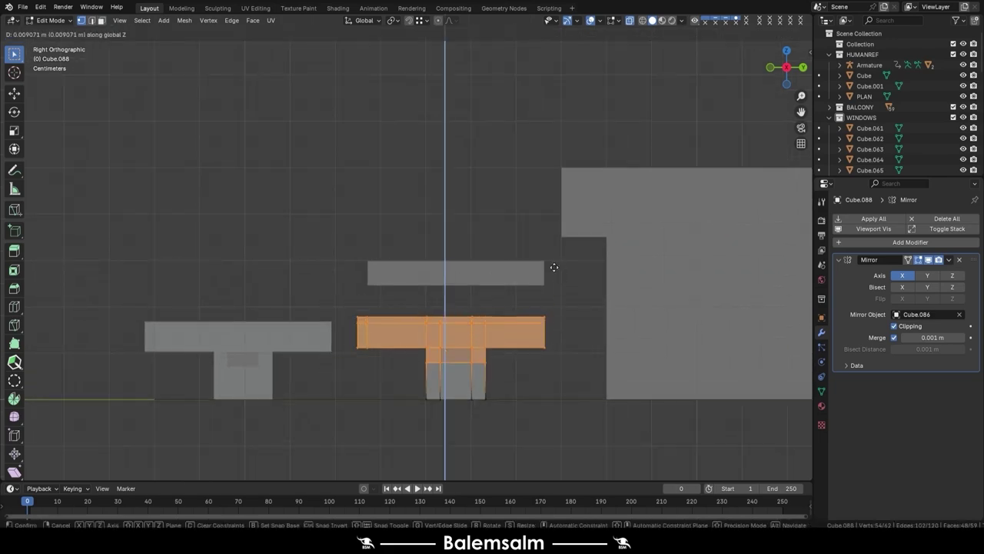
pyautogui.click(545, 274)
# Check the raised crossbar, return to Object Mode and clear the selection
pyautogui.moveTo(545, 274); pyautogui.dragTo(511, 278, button='middle')
pyautogui.scroll(4, 507, 277)
pyautogui.scroll(-3, 511, 278)
pyautogui.scroll(-3, 510, 278)
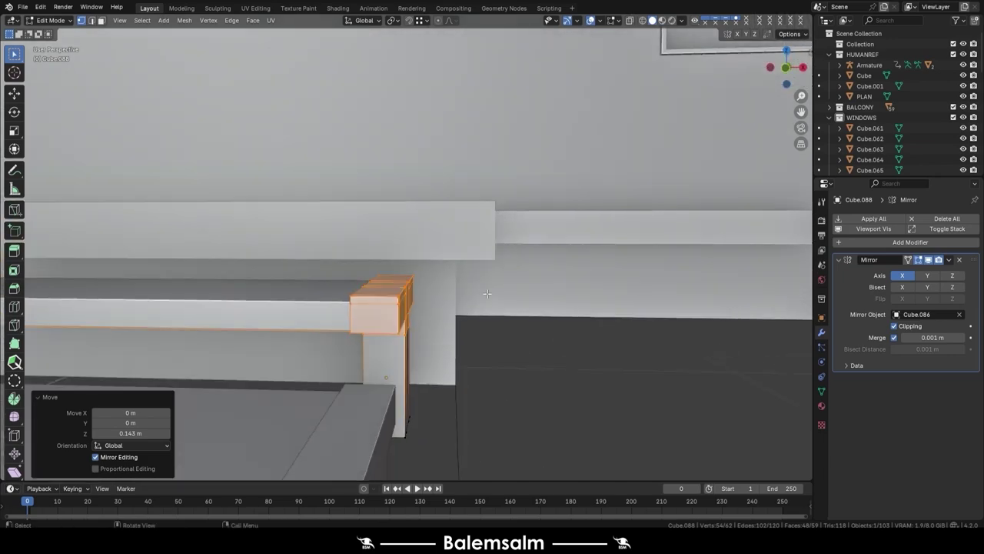
pyautogui.press('Tab')
pyautogui.moveTo(582, 346)
pyautogui.mouseDown(button='middle')
pyautogui.moveTo(325, 326)
pyautogui.moveTo(513, 365)
pyautogui.moveTo(484, 394)
pyautogui.moveTo(497, 421)
pyautogui.moveTo(509, 391)
pyautogui.moveTo(610, 400)
pyautogui.moveTo(569, 377)
pyautogui.moveTo(524, 379)
pyautogui.mouseUp(button='middle')
pyautogui.click(499, 356)
pyautogui.click(498, 424)
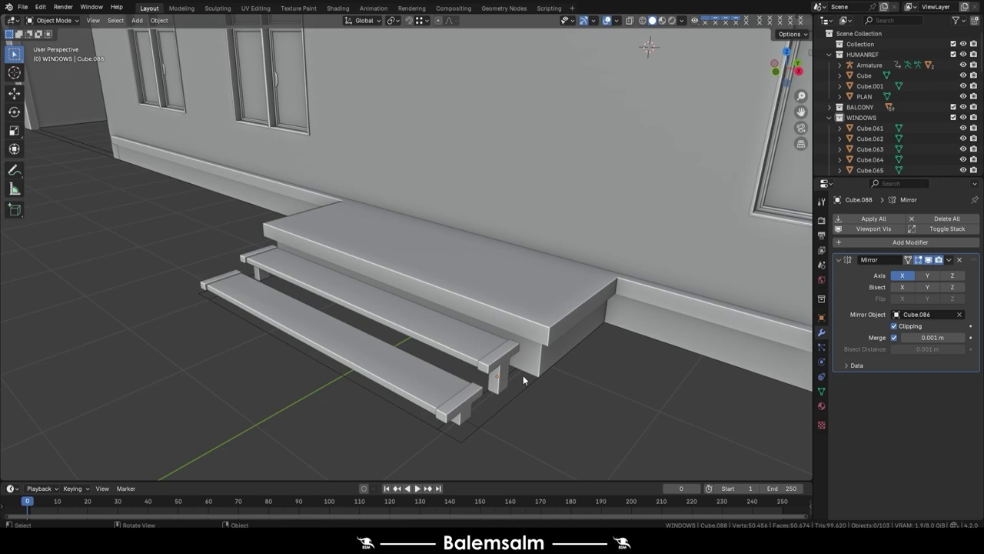
# Add two evenly centred loop cuts to both ends of the lower step's support piece
pyautogui.moveTo(464, 350)
pyautogui.mouseDown(button='middle')
pyautogui.moveTo(529, 369)
pyautogui.moveTo(358, 332)
pyautogui.moveTo(488, 334)
pyautogui.mouseUp(button='middle')
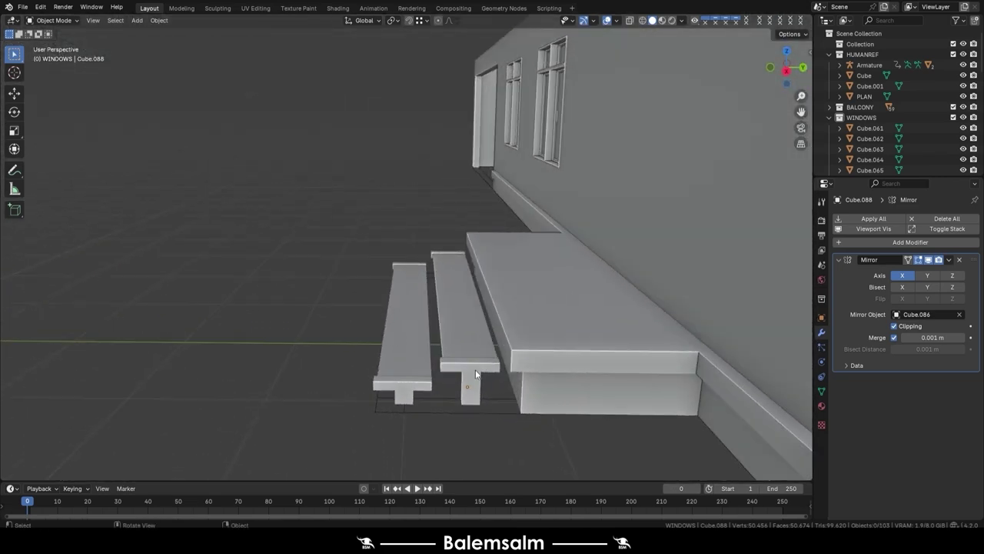
pyautogui.click(421, 387)
pyautogui.press('Tab')
pyautogui.moveTo(448, 384); pyautogui.dragTo(505, 417, button='middle')
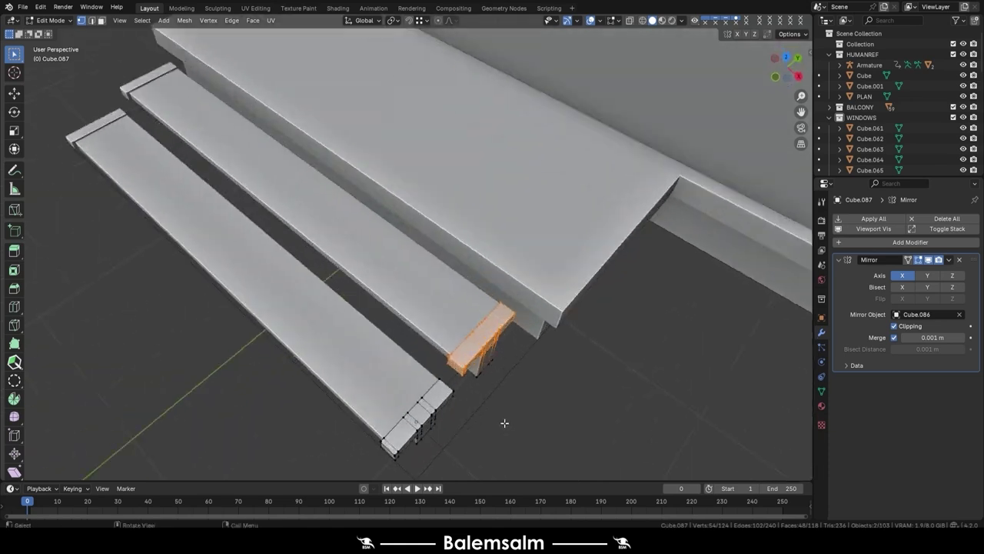
pyautogui.scroll(4, 467, 351)
pyautogui.hotkey('ctrl', 'r')
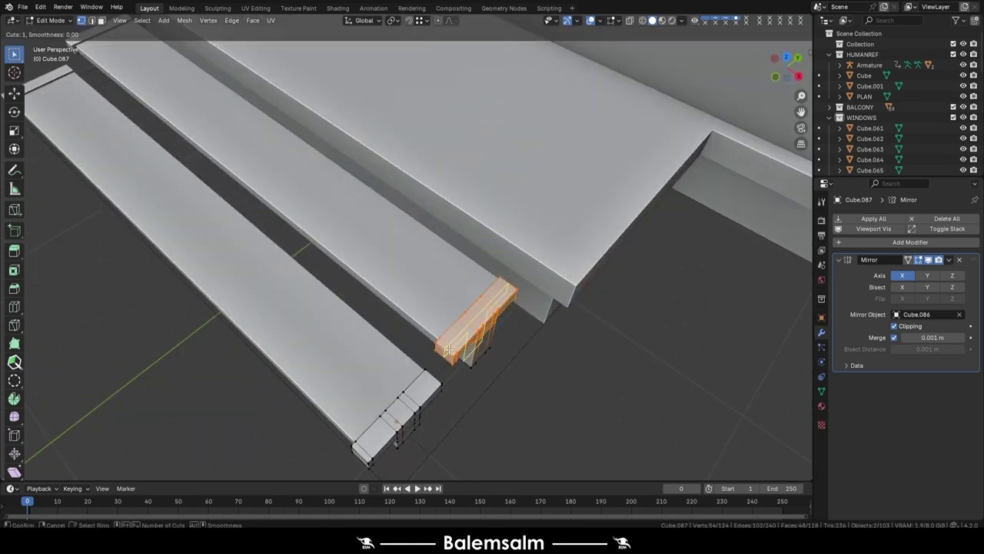
pyautogui.click(473, 319)
pyautogui.rightClick(473, 319)
pyautogui.hotkey('ctrl', 'r')
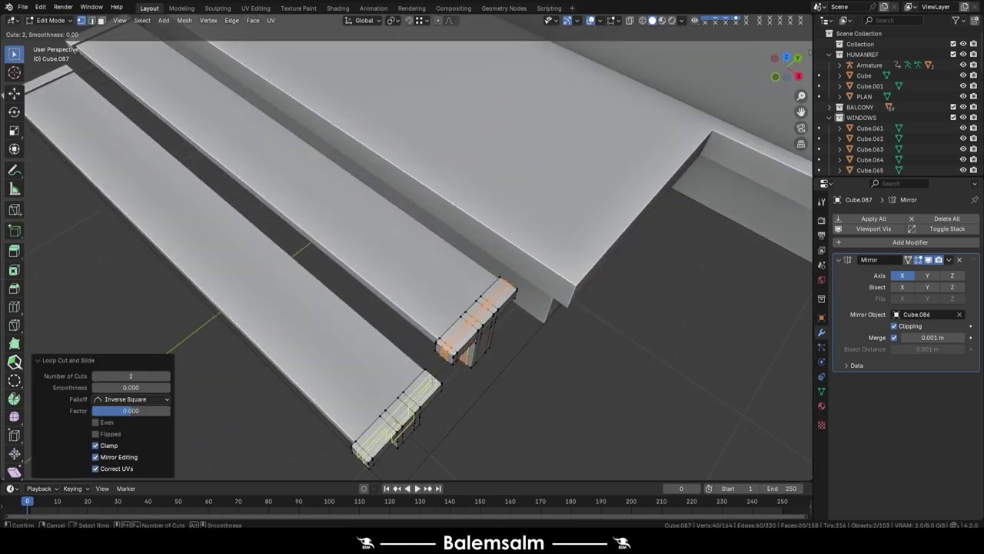
pyautogui.click(433, 381)
pyautogui.rightClick(433, 381)
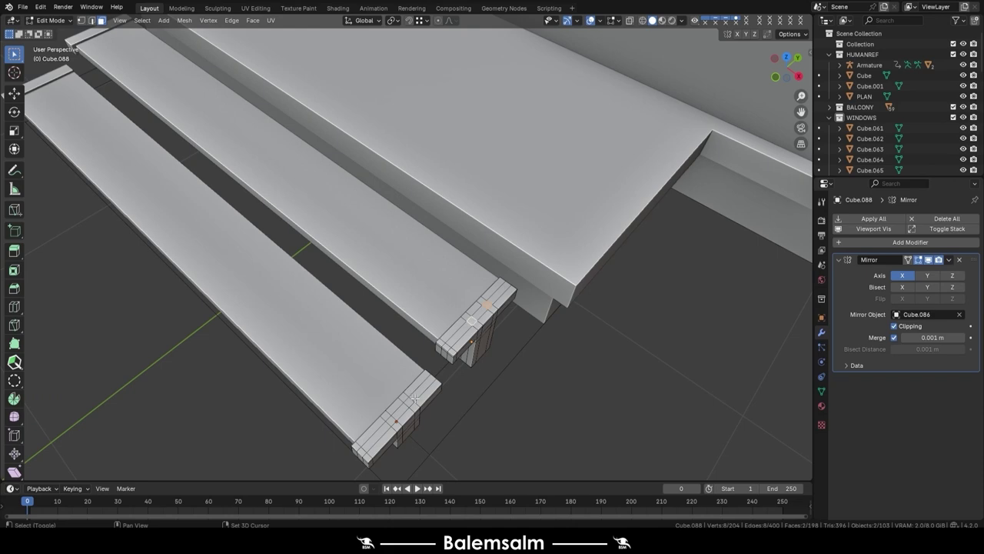
# Extrude the selected support-end faces upward into railing posts
pyautogui.scroll(-4, 393, 421)
pyautogui.moveTo(483, 378); pyautogui.dragTo(439, 412, button='middle')
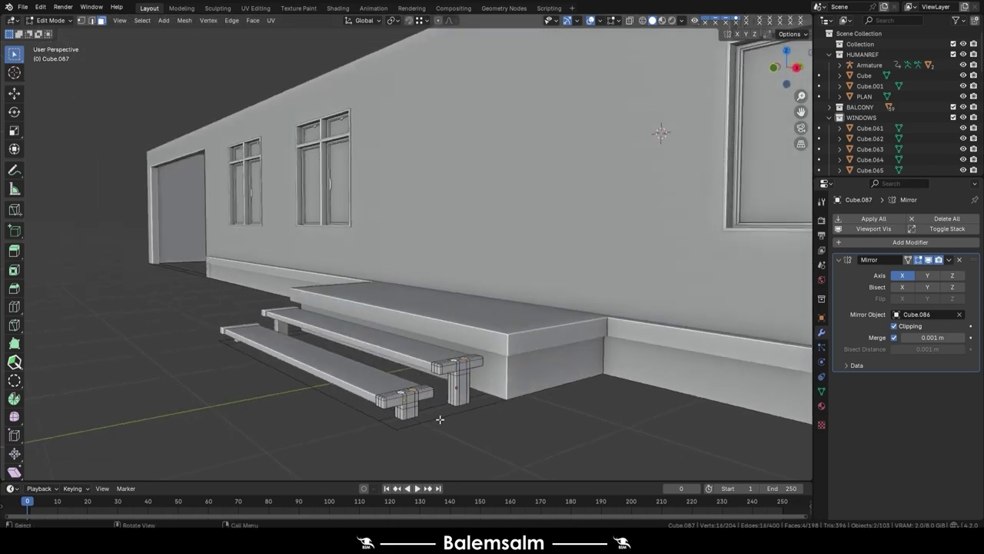
pyautogui.press('e')
pyautogui.click(441, 292)
pyautogui.scroll(-3, 441, 292)
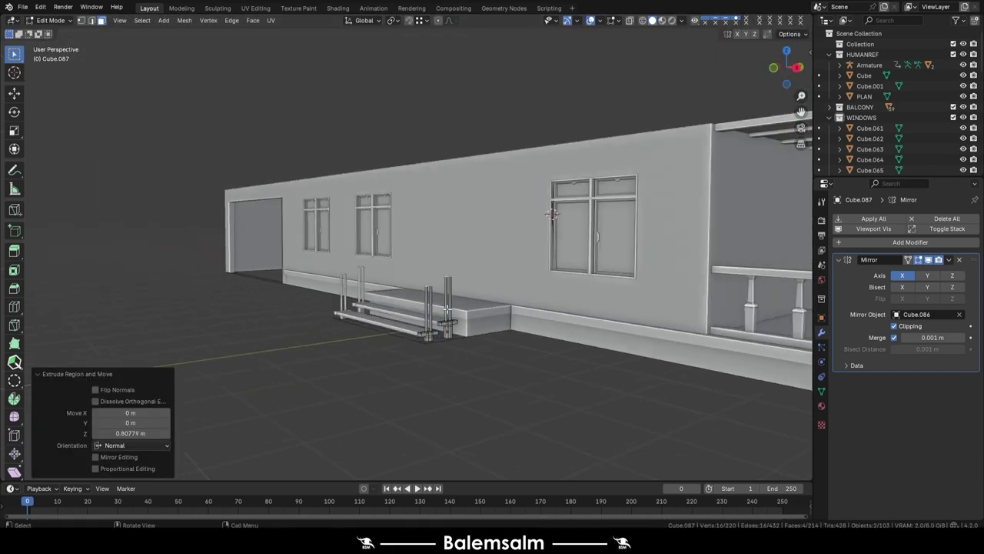
pyautogui.moveTo(441, 292)
pyautogui.mouseDown(button='middle')
pyautogui.moveTo(439, 255)
pyautogui.moveTo(604, 305)
pyautogui.moveTo(578, 343)
pyautogui.moveTo(468, 369)
pyautogui.moveTo(442, 317)
pyautogui.mouseUp(button='middle')
pyautogui.scroll(3, 442, 317)
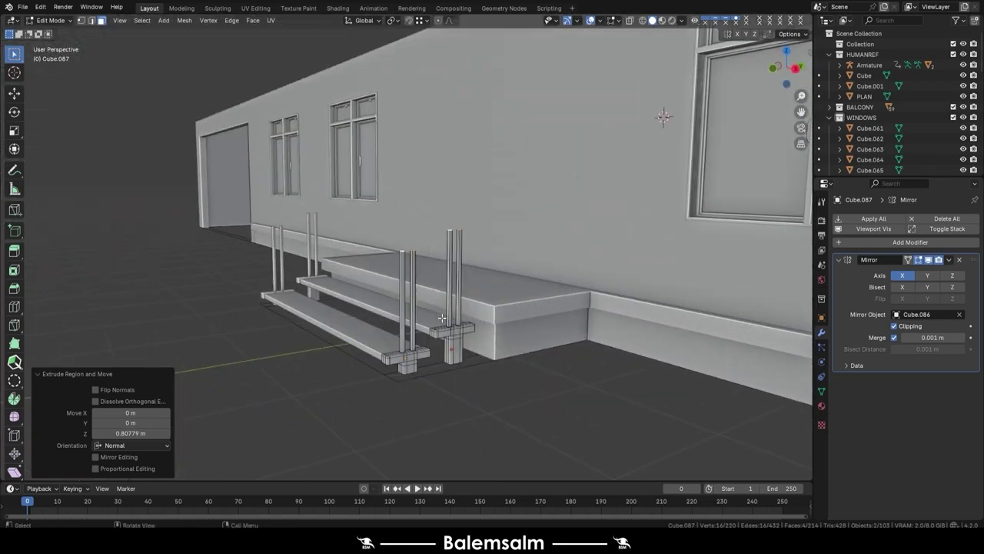
# Raise the post tops straight up along Z to 0.80779 m, then return to Object Mode
pyautogui.press('g')
pyautogui.press('z')
pyautogui.click(442, 315)
pyautogui.press('Tab')
pyautogui.scroll(-2, 483, 385)
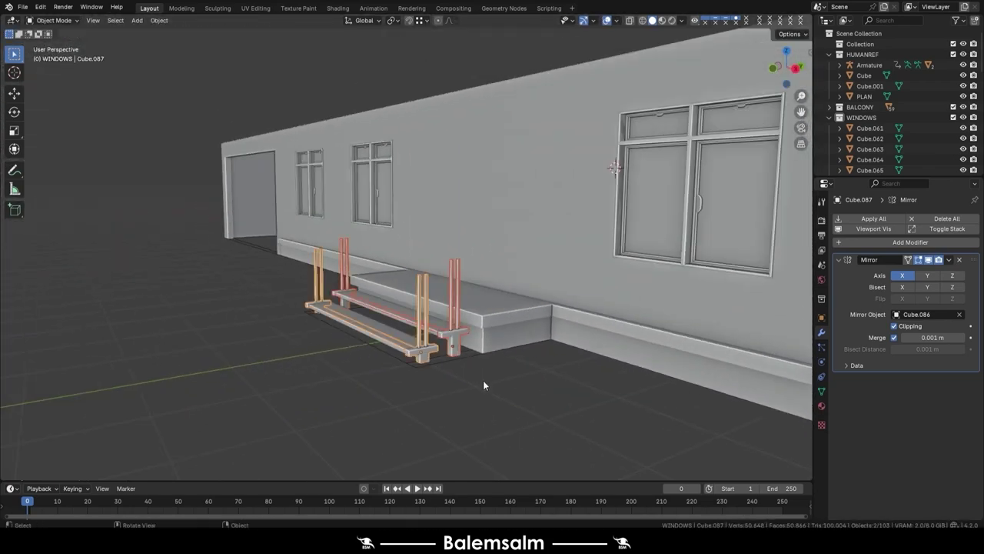
pyautogui.moveTo(483, 380)
pyautogui.mouseDown(button='middle')
pyautogui.moveTo(448, 335)
pyautogui.moveTo(335, 353)
pyautogui.moveTo(401, 278)
pyautogui.moveTo(421, 306)
pyautogui.moveTo(387, 282)
pyautogui.moveTo(331, 294)
pyautogui.moveTo(409, 336)
pyautogui.moveTo(631, 237)
pyautogui.moveTo(608, 173)
pyautogui.mouseUp(button='middle')
# Select the balcony corner post and review its material settings
pyautogui.click(769, 204)
pyautogui.moveTo(769, 204); pyautogui.dragTo(702, 312, button='middle')
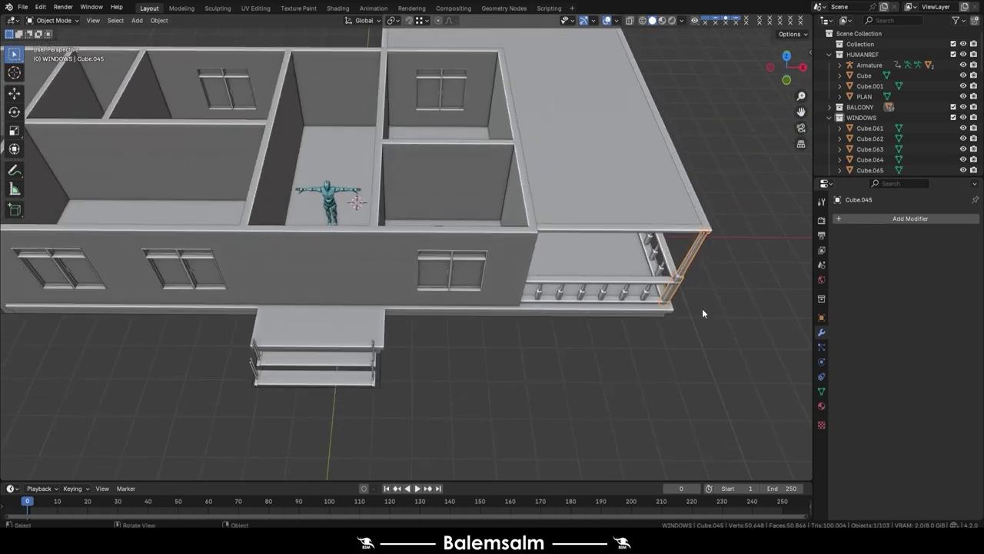
pyautogui.click(821, 406)
pyautogui.click(822, 220)
pyautogui.scroll(3, 669, 346)
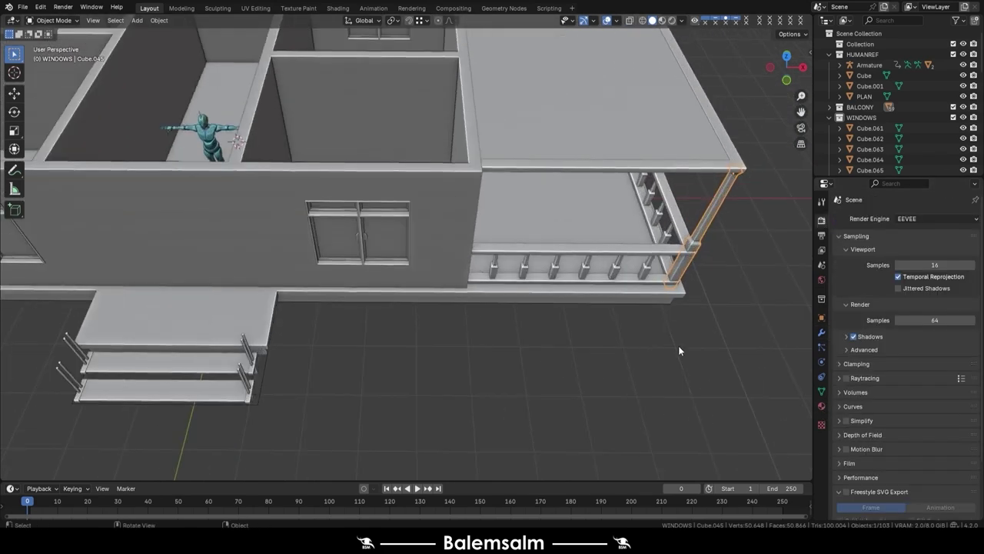
# Duplicate the balcony corner post and drop the copy beside the entrance, shifted along X
pyautogui.hotkey('shift', 'd')
pyautogui.click(266, 348)
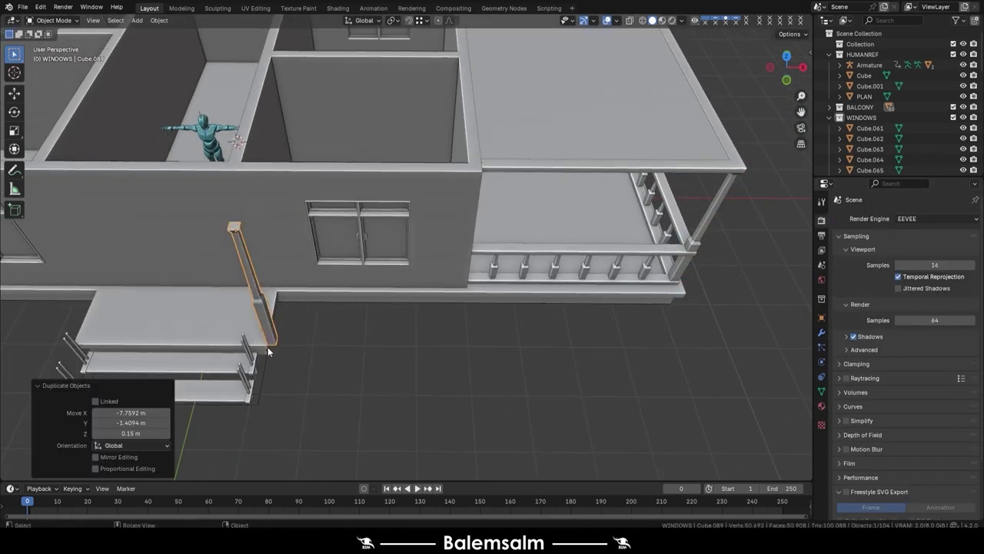
pyautogui.press('g')
pyautogui.press('x')
pyautogui.click(254, 350)
# In top view, slide the new column along X to the entrance platform's corner
pyautogui.press('`')
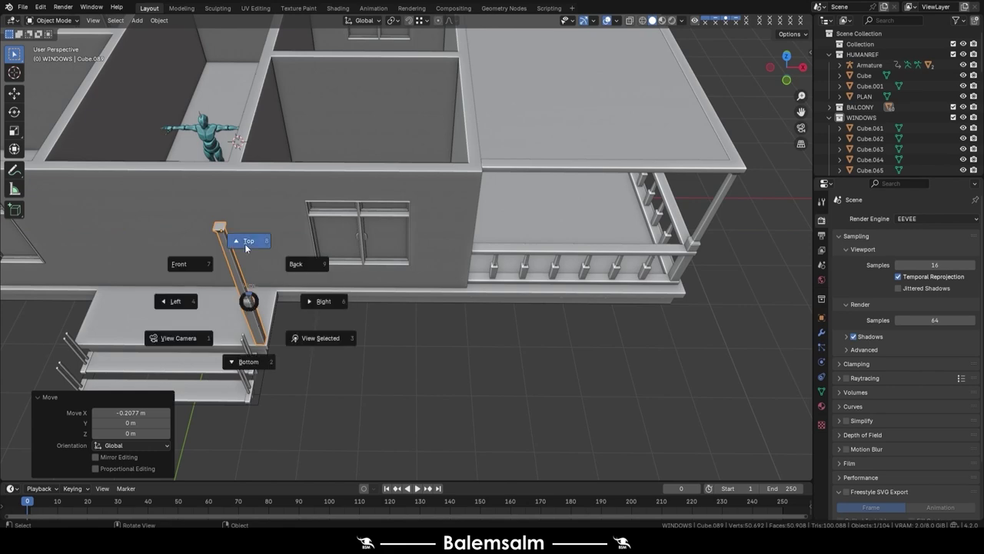
pyautogui.click(248, 241)
pyautogui.press('g')
pyautogui.press('x')
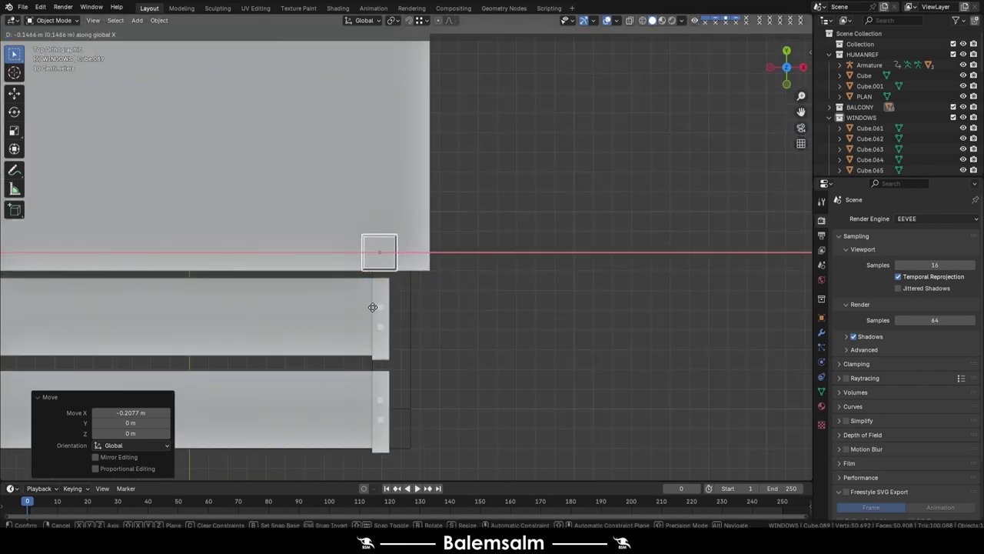
pyautogui.click(372, 307)
pyautogui.moveTo(395, 315)
pyautogui.mouseDown(button='middle')
pyautogui.moveTo(423, 256)
pyautogui.moveTo(497, 295)
pyautogui.moveTo(438, 244)
pyautogui.moveTo(382, 250)
pyautogui.moveTo(381, 276)
pyautogui.mouseUp(button='middle')
pyautogui.scroll(-5, 497, 295)
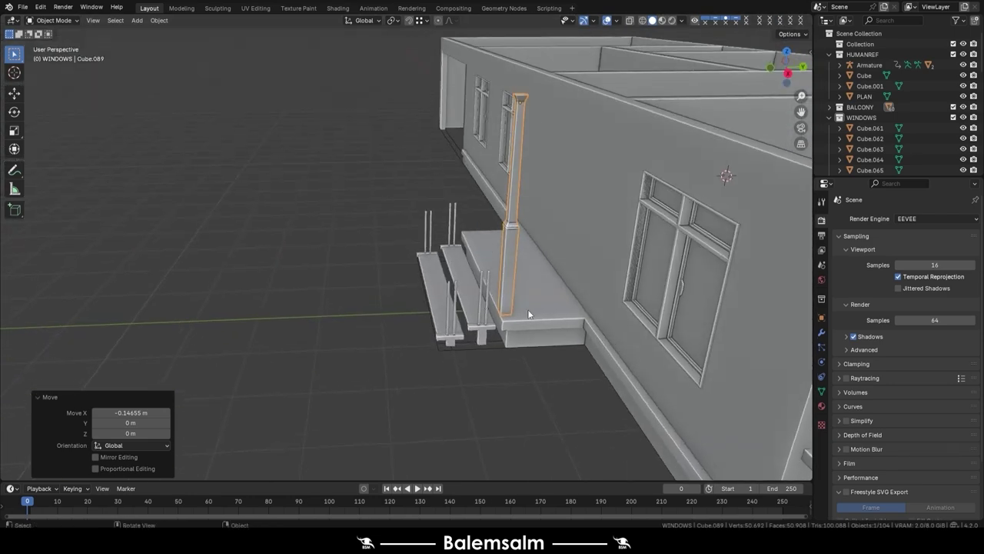
pyautogui.press('KP_1')
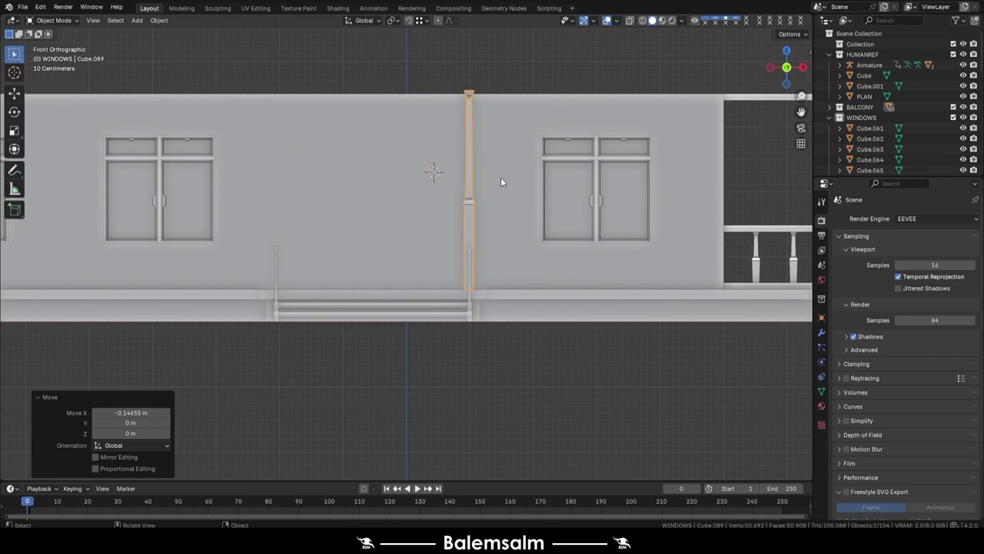
# Inspect the column's top vertices in front view with X-ray, then return to Object Mode
pyautogui.press('Tab')
pyautogui.hotkey('alt', 'z')
pyautogui.press('1')
pyautogui.moveTo(486, 72); pyautogui.dragTo(451, 106)
pyautogui.press('KP_Decimal')
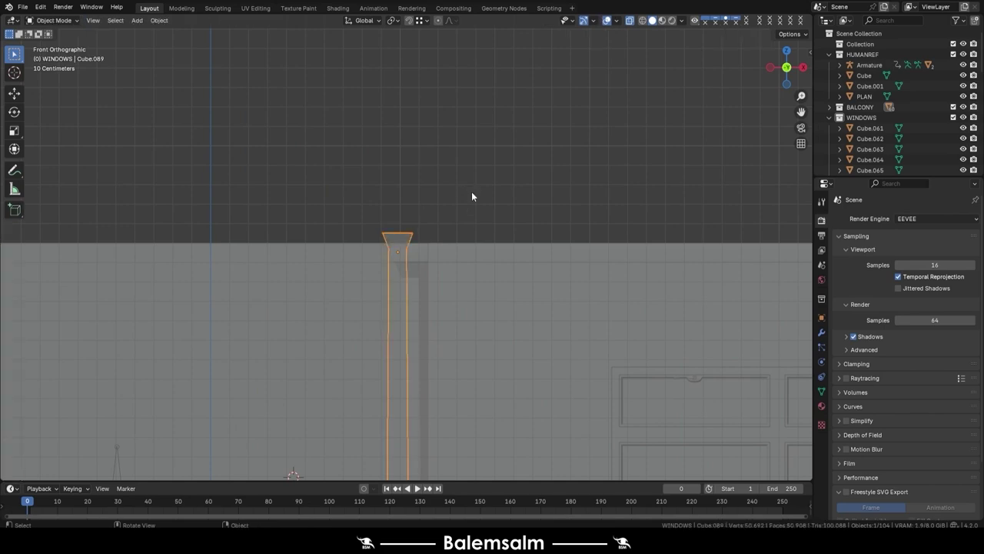
pyautogui.press('Tab')
pyautogui.hotkey('alt', 'z')
pyautogui.scroll(-3, 472, 200)
pyautogui.moveTo(480, 231)
pyautogui.mouseDown(button='middle')
pyautogui.moveTo(588, 260)
pyautogui.moveTo(460, 290)
pyautogui.moveTo(492, 315)
pyautogui.mouseUp(button='middle')
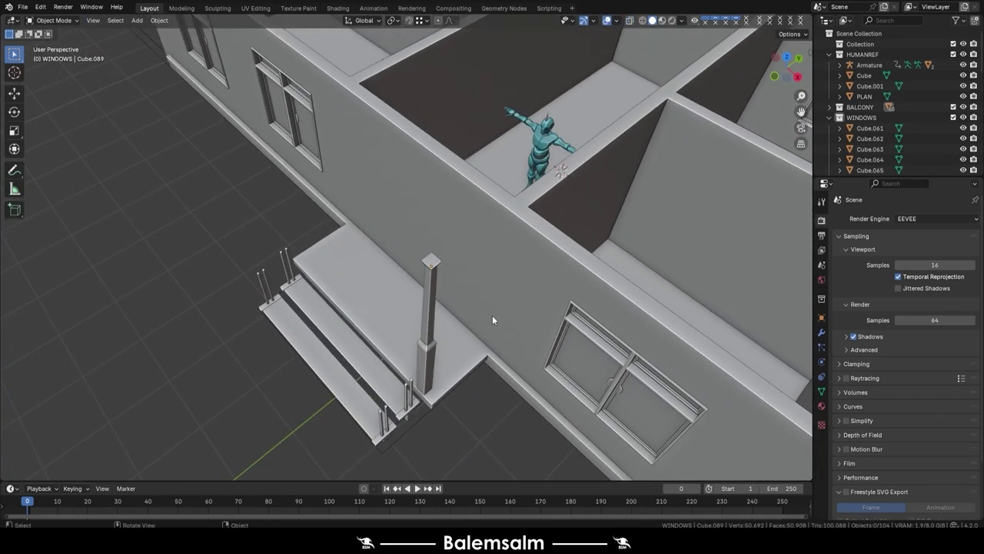
# Examine a railing post by the steps in Edit Mode
pyautogui.click(406, 400)
pyautogui.press('Tab')
pyautogui.moveTo(406, 404); pyautogui.dragTo(435, 433, button='middle')
pyautogui.scroll(5, 430, 433)
pyautogui.scroll(2, 419, 425)
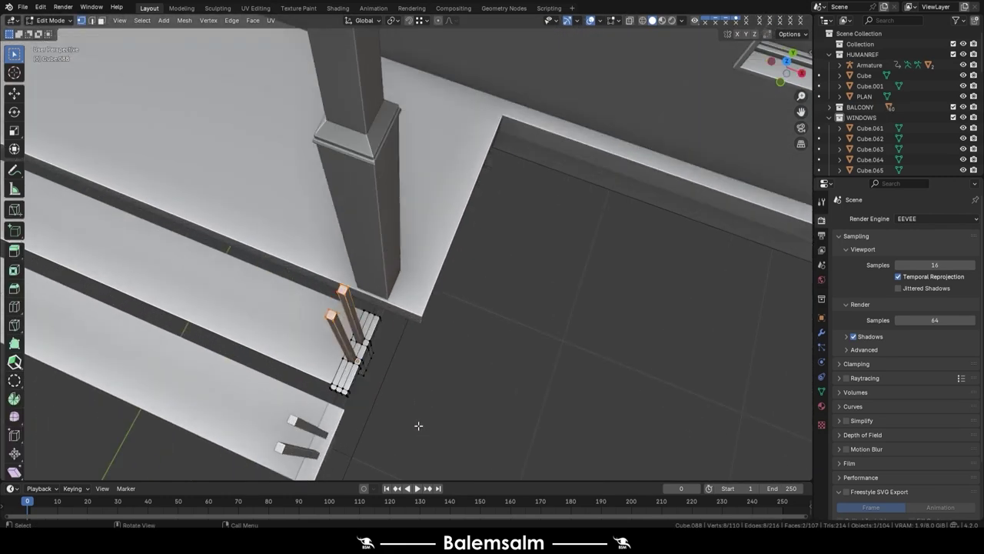
pyautogui.scroll(-5, 450, 408)
pyautogui.press('Tab')
# Duplicate the porch column −3.0376 m along X to the opposite platform corner
pyautogui.click(412, 359)
pyautogui.press('`')
pyautogui.click(404, 330)
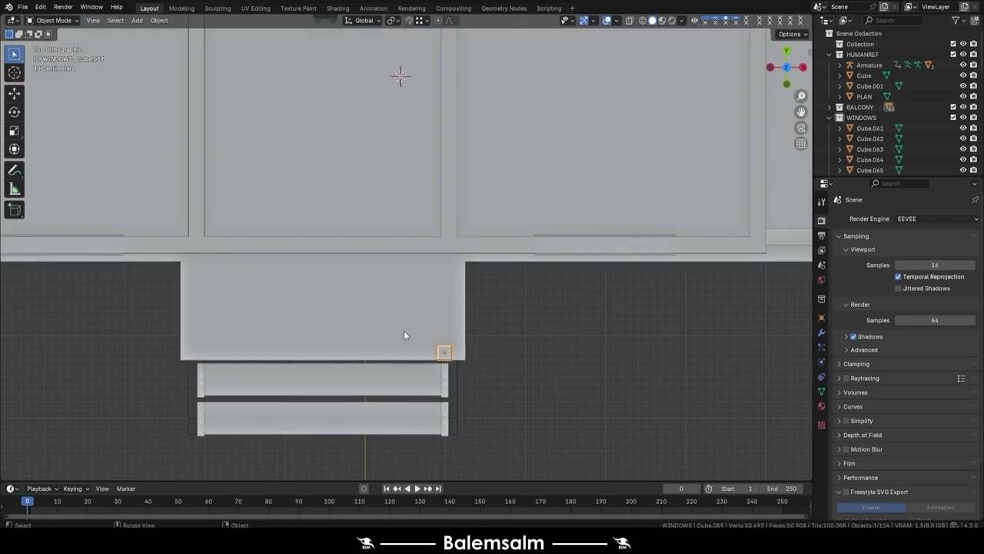
pyautogui.keyDown('shift'); pyautogui.moveTo(403, 330); pyautogui.dragTo(528, 303, button='middle'); pyautogui.keyUp('shift')
pyautogui.scroll(2, 527, 302)
pyautogui.hotkey('shift', 'd')
pyautogui.press('x')
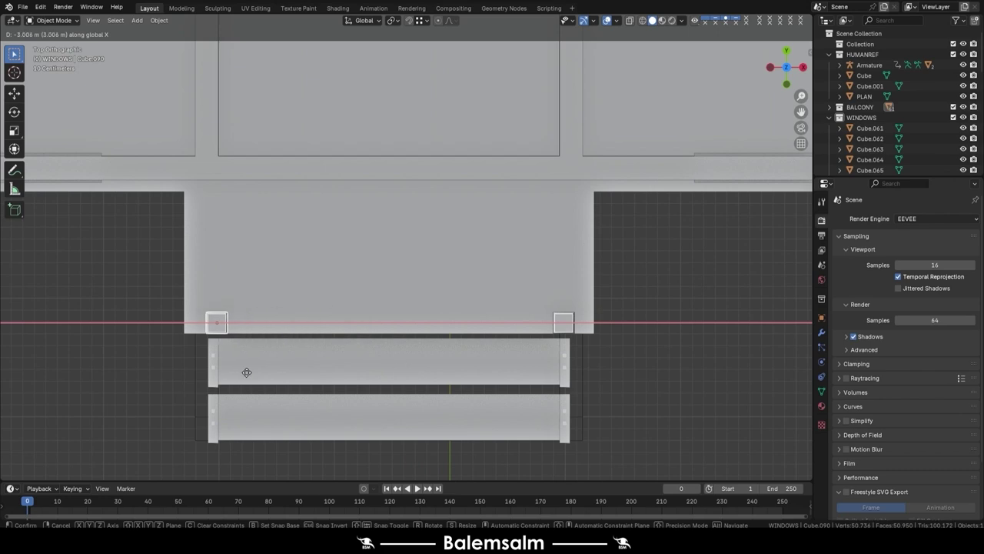
pyautogui.click(256, 373)
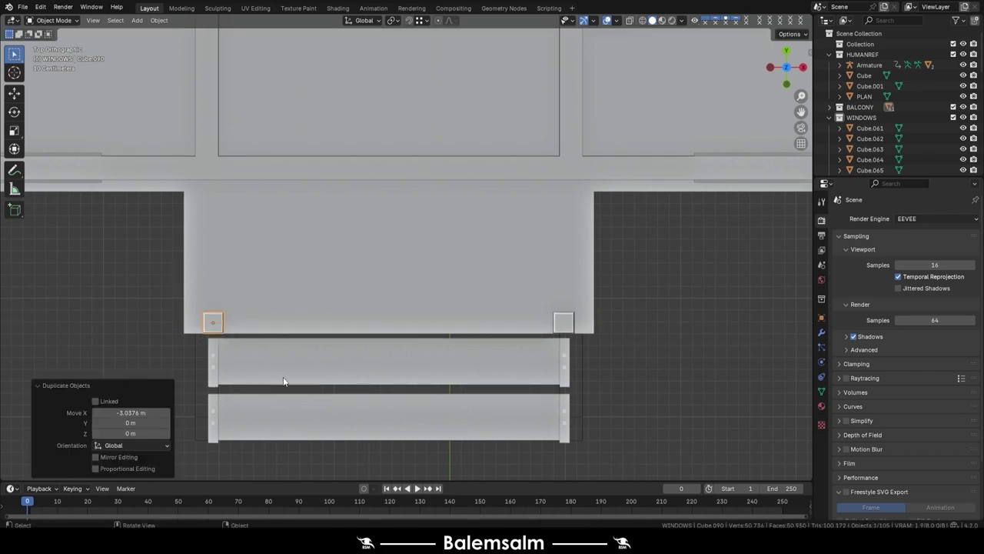
pyautogui.moveTo(588, 375)
pyautogui.mouseDown(button='middle')
pyautogui.moveTo(491, 251)
pyautogui.moveTo(457, 244)
pyautogui.mouseUp(button='middle')
pyautogui.scroll(-5, 458, 243)
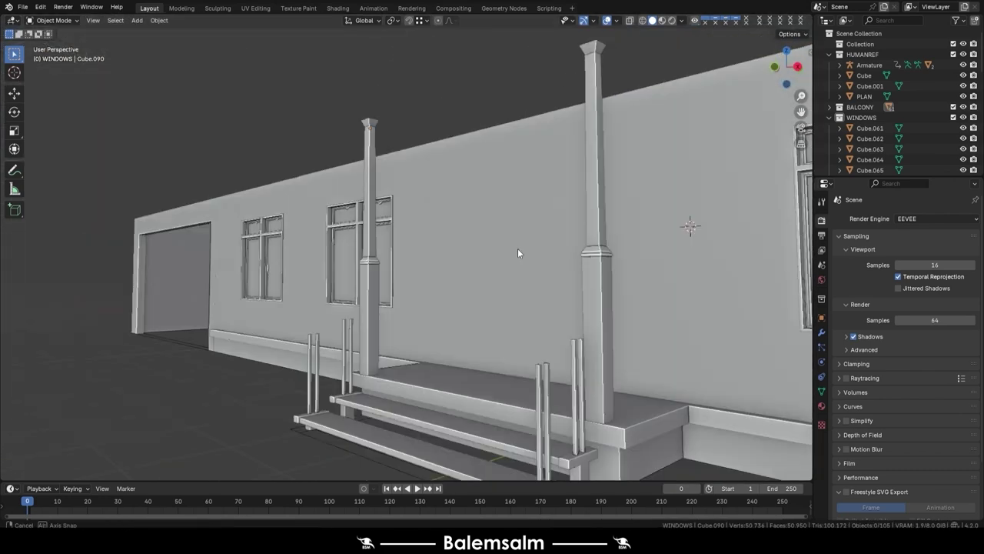
pyautogui.moveTo(518, 249)
pyautogui.mouseDown(button='middle')
pyautogui.moveTo(523, 274)
pyautogui.moveTo(588, 251)
pyautogui.moveTo(533, 267)
pyautogui.moveTo(599, 262)
pyautogui.mouseUp(button='middle')
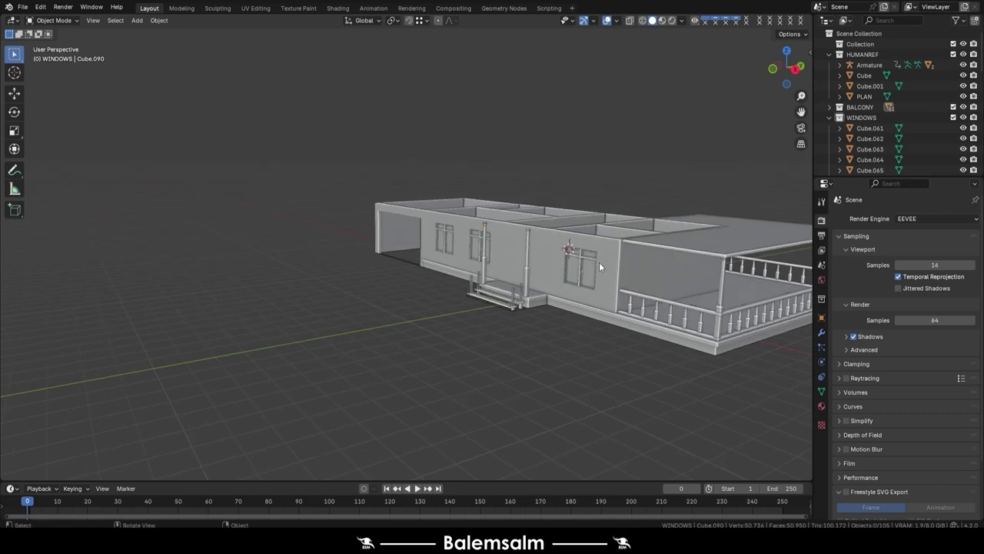
pyautogui.scroll(3, 600, 281)
# Save the blend file with Ctrl+S
pyautogui.hotkey('ctrl', 's')
pyautogui.click(566, 255)
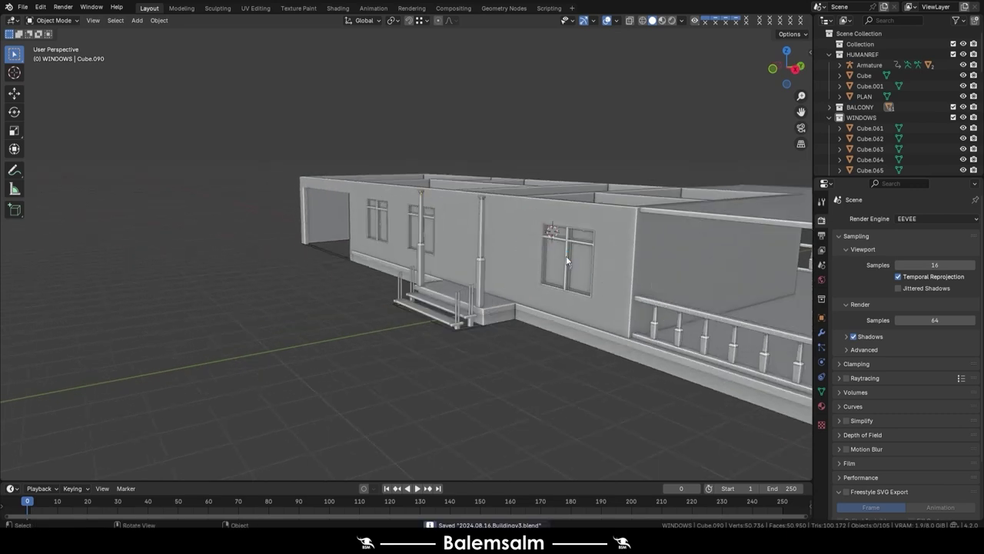
pyautogui.moveTo(522, 264)
pyautogui.mouseDown(button='middle')
pyautogui.moveTo(503, 244)
pyautogui.moveTo(486, 289)
pyautogui.moveTo(508, 265)
pyautogui.moveTo(487, 233)
pyautogui.moveTo(495, 287)
pyautogui.moveTo(478, 254)
pyautogui.mouseUp(button='middle')
pyautogui.scroll(2, 488, 233)
# In Right side view, add a new cube and place it beside the porch column
pyautogui.press('`')
pyautogui.click(498, 255)
pyautogui.hotkey('shift', 'a')
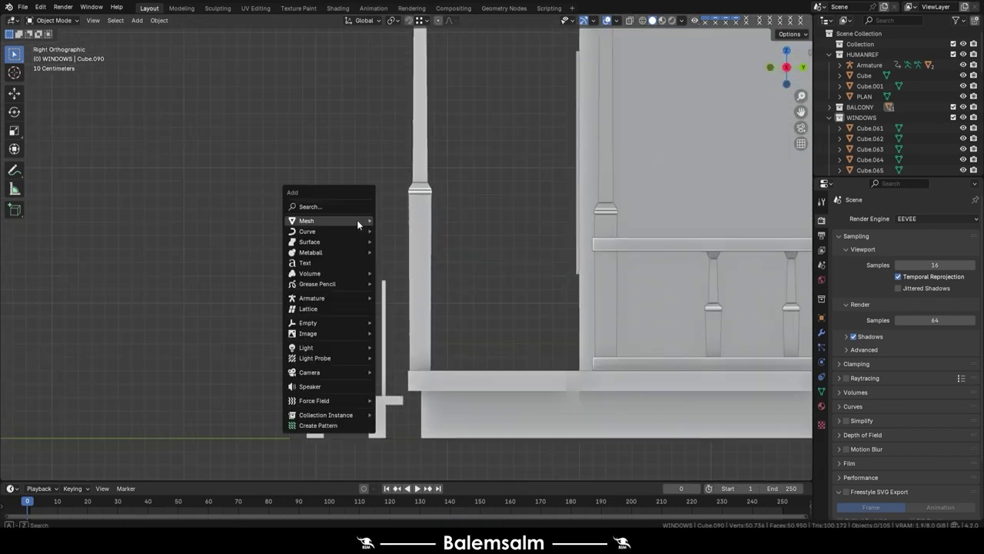
pyautogui.click(408, 230)
pyautogui.keyDown('shift'); pyautogui.moveTo(528, 284); pyautogui.dragTo(592, 329, button='middle'); pyautogui.keyUp('shift')
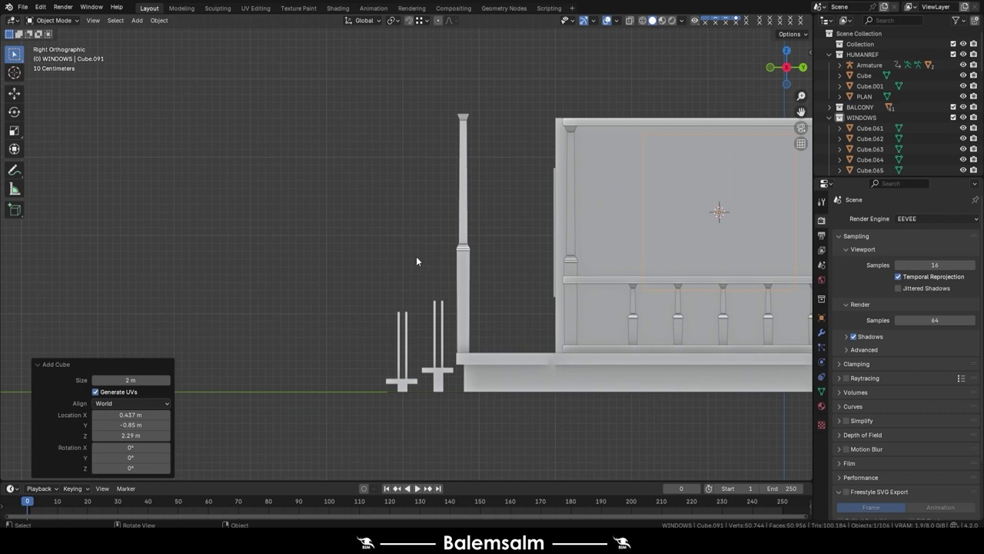
pyautogui.press('g')
pyautogui.click(108, 297)
# Shrink the new cube in Edit Mode and move it against the column
pyautogui.press('Tab')
pyautogui.scroll(4, 308, 254)
pyautogui.press('s')
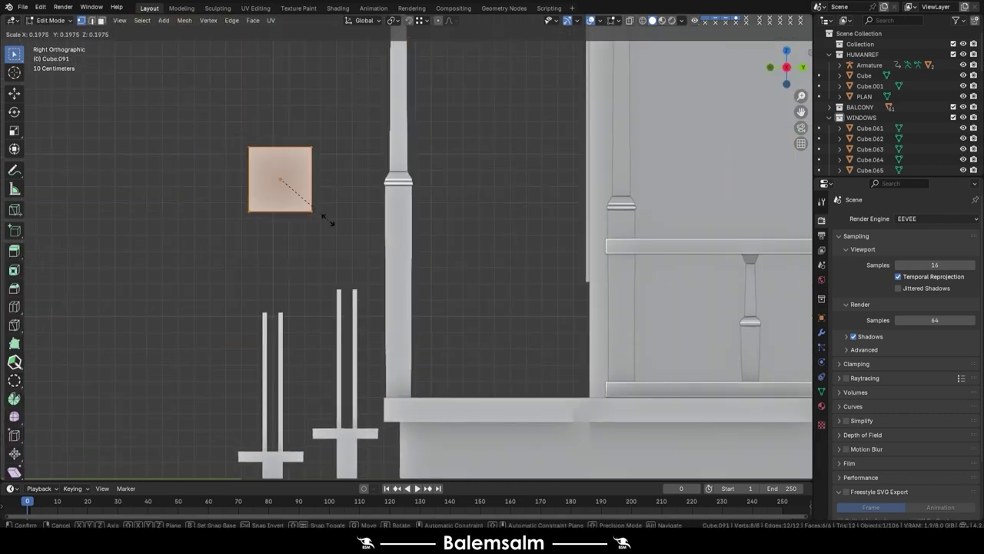
pyautogui.click(296, 193)
pyautogui.scroll(3, 291, 193)
pyautogui.press('Tab')
pyautogui.press('g')
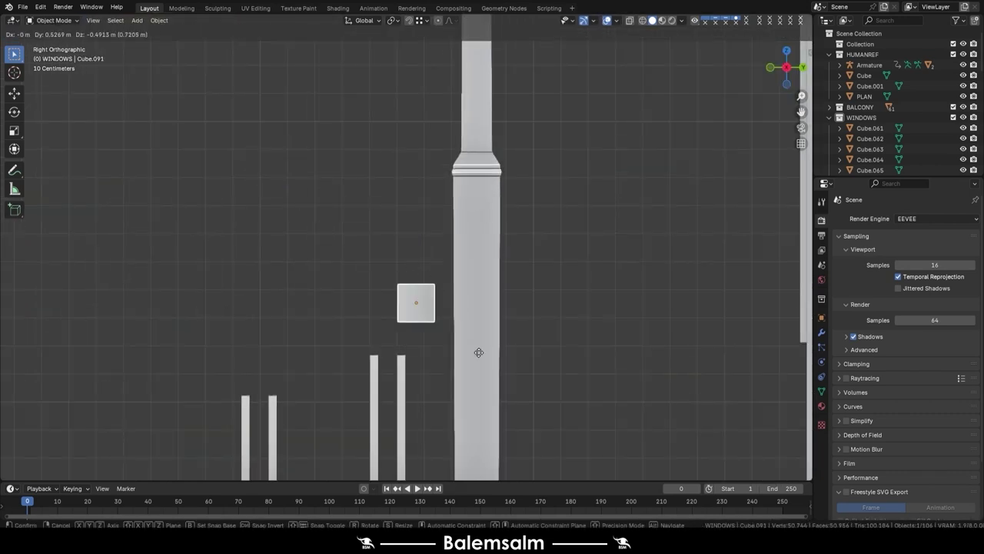
pyautogui.click(451, 363)
# Select the tops of both sets of railing posts and move them vertically to a new height
pyautogui.click(406, 370)
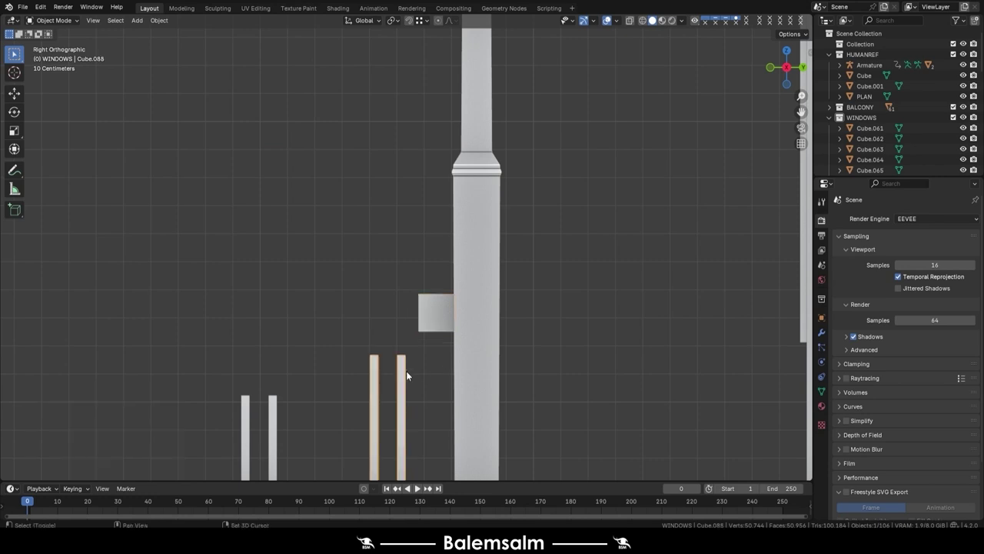
pyautogui.keyDown('shift'); pyautogui.moveTo(406, 375); pyautogui.dragTo(456, 296, button='middle'); pyautogui.keyUp('shift')
pyautogui.keyDown('shift'); pyautogui.click(321, 338); pyautogui.keyUp('shift')
pyautogui.press('Tab')
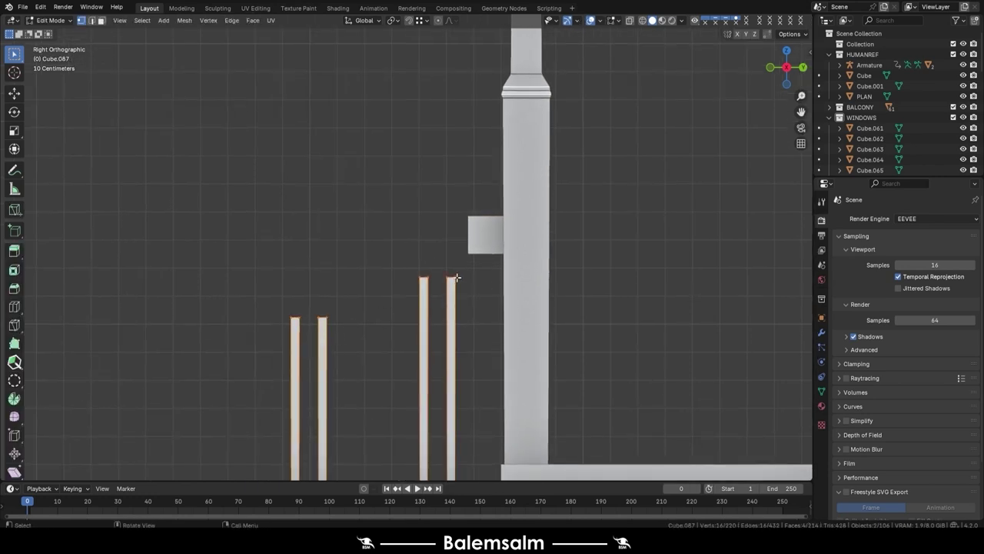
pyautogui.moveTo(461, 263); pyautogui.dragTo(425, 301)
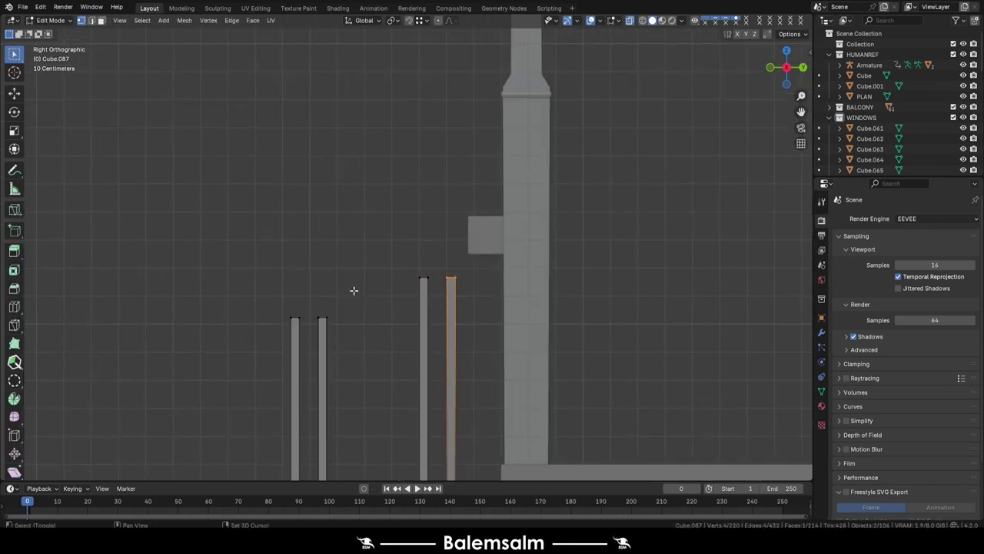
pyautogui.keyDown('shift'); pyautogui.moveTo(360, 286); pyautogui.dragTo(312, 349); pyautogui.keyUp('shift')
pyautogui.scroll(3, 367, 316)
pyautogui.press('g')
pyautogui.press('z')
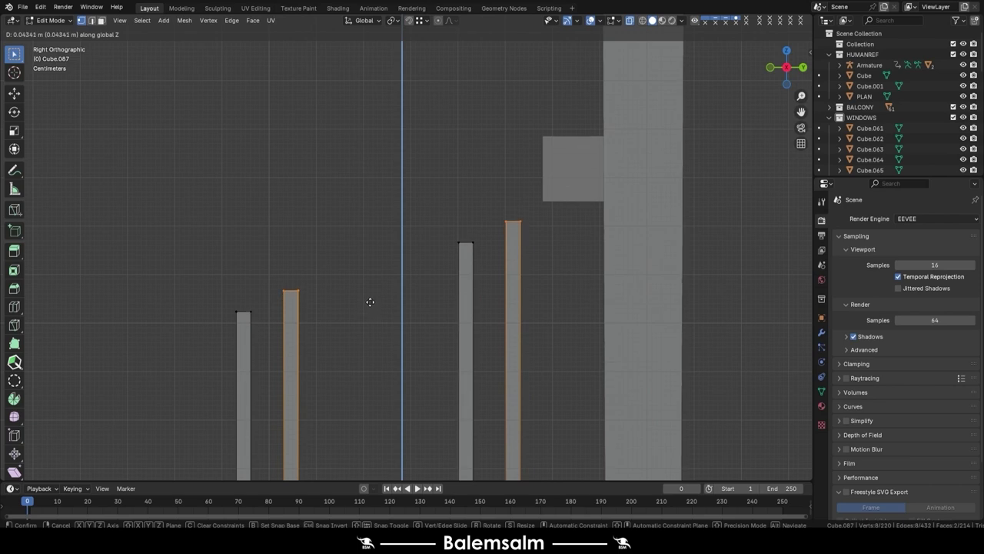
pyautogui.click(370, 301)
pyautogui.press('Tab')
# Stretch the small cube's left edge outward to form a sloped handrail bar
pyautogui.click(547, 176)
pyautogui.press('Tab')
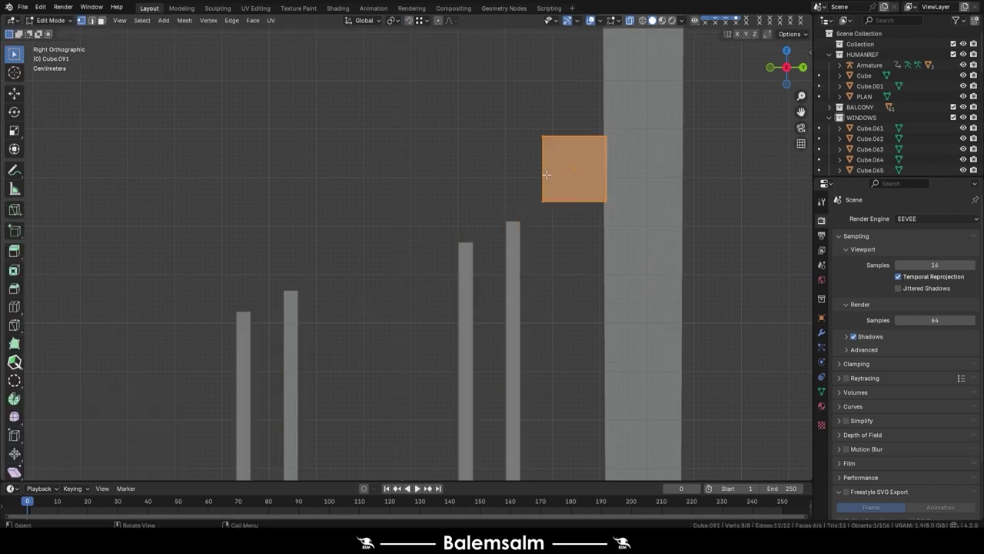
pyautogui.hotkey('alt', 'z')
pyautogui.hotkey('alt', 'z')
pyautogui.click(546, 172)
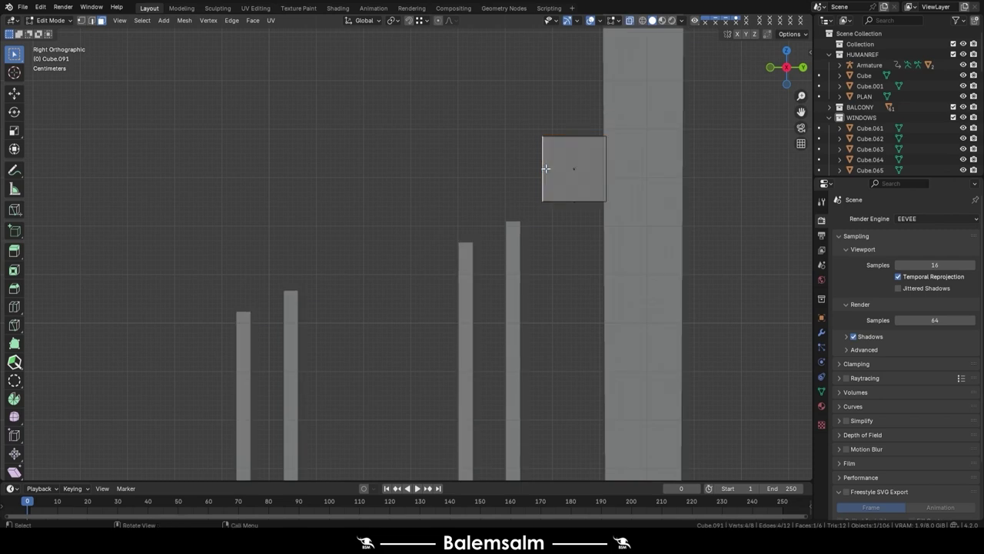
pyautogui.press('g')
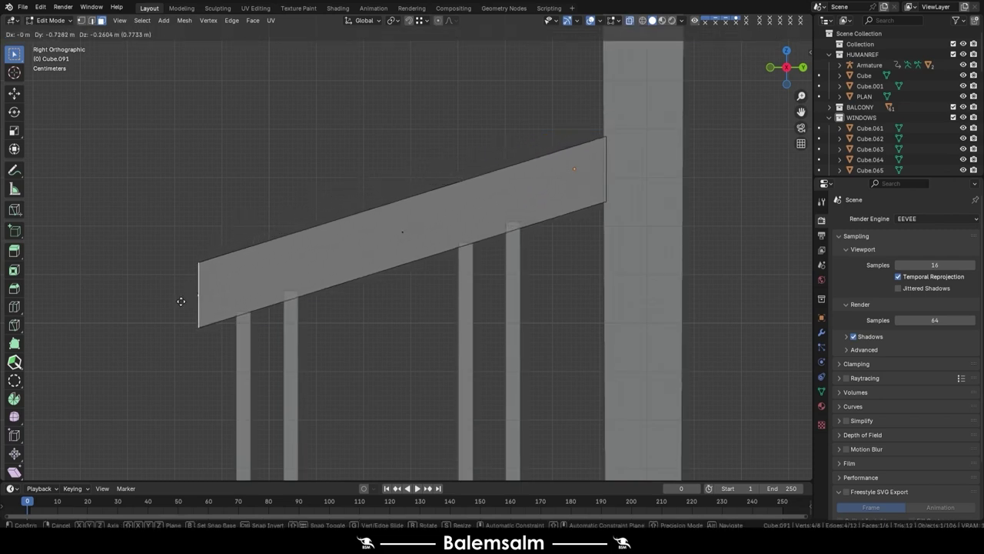
pyautogui.click(178, 303)
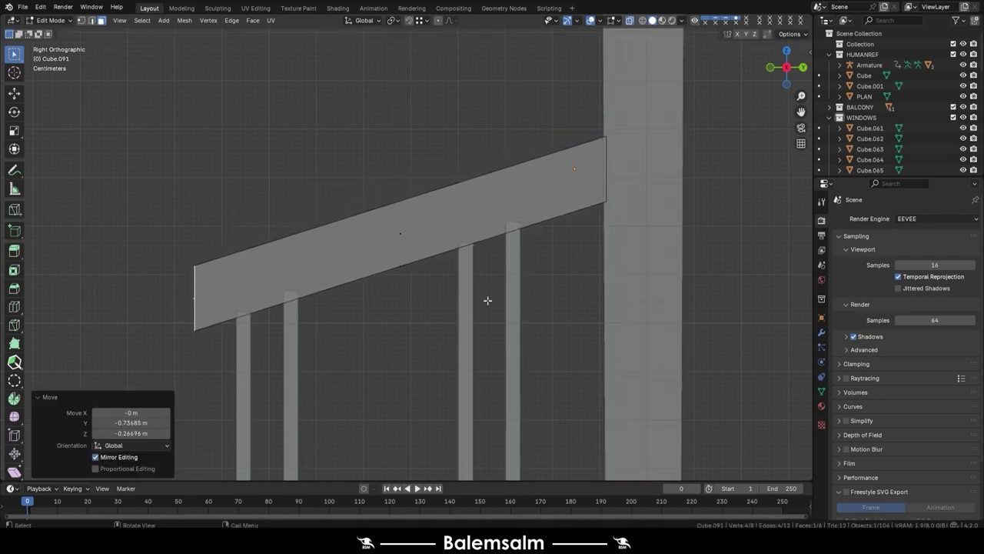
# Lower a post's top edge along Z to sit under the rail
pyautogui.click(507, 230)
pyautogui.scroll(3, 490, 227)
pyautogui.press('g')
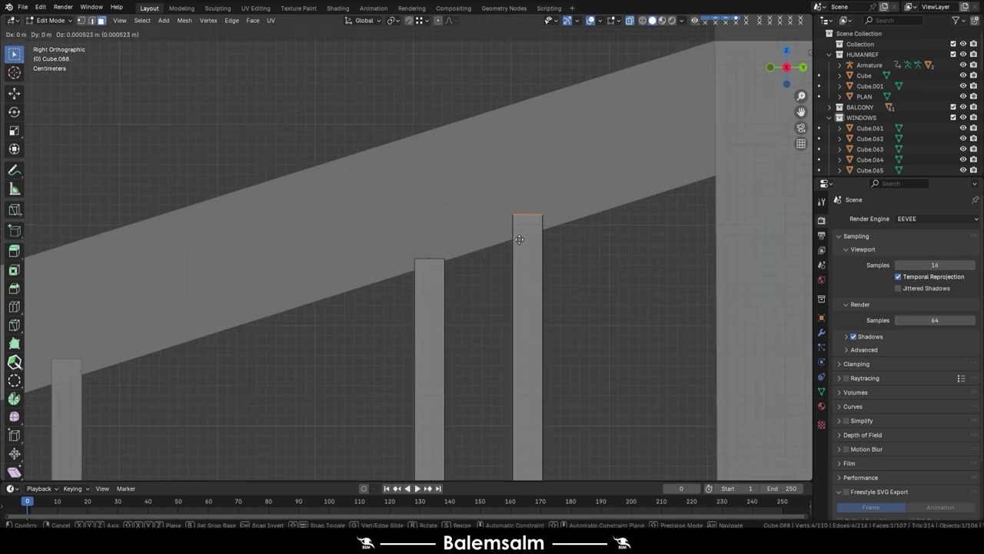
pyautogui.press('z')
pyautogui.click(519, 252)
pyautogui.keyDown('shift'); pyautogui.moveTo(446, 254); pyautogui.dragTo(603, 180, button='middle'); pyautogui.keyUp('shift')
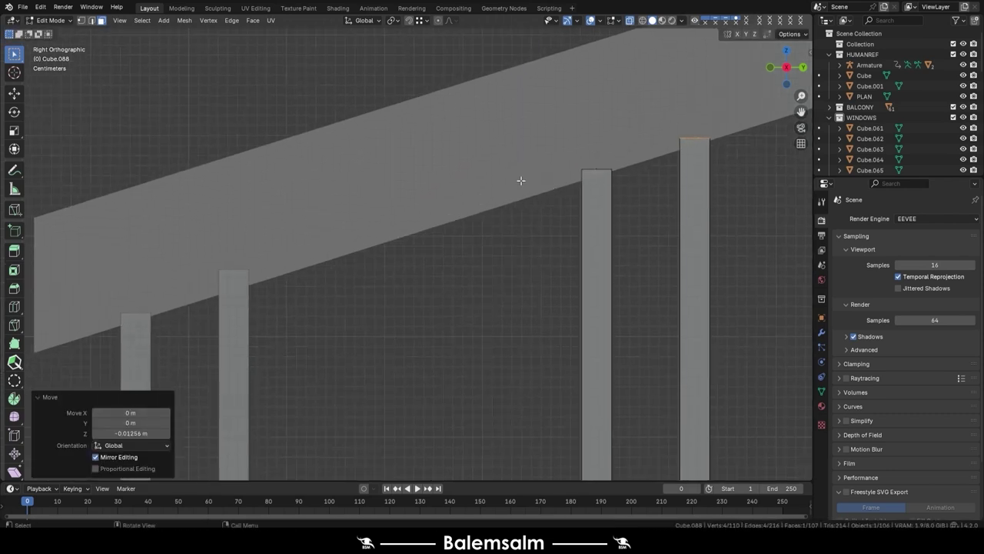
# Add the left posts and slide the right post's top corner down to follow the slope
pyautogui.press('Tab')
pyautogui.keyDown('shift'); pyautogui.click(243, 335); pyautogui.keyUp('shift')
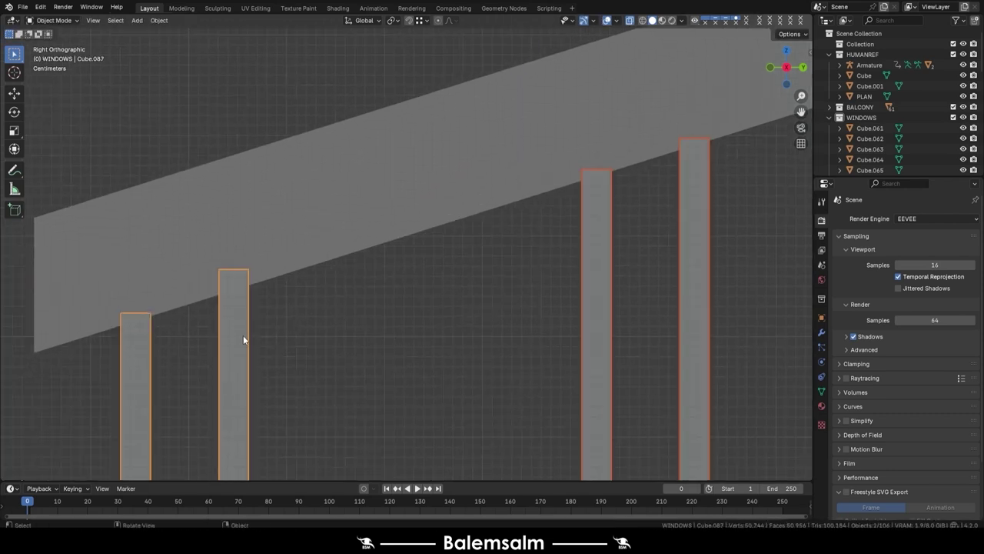
pyautogui.press('Tab')
pyautogui.press('1')
pyautogui.click(680, 146)
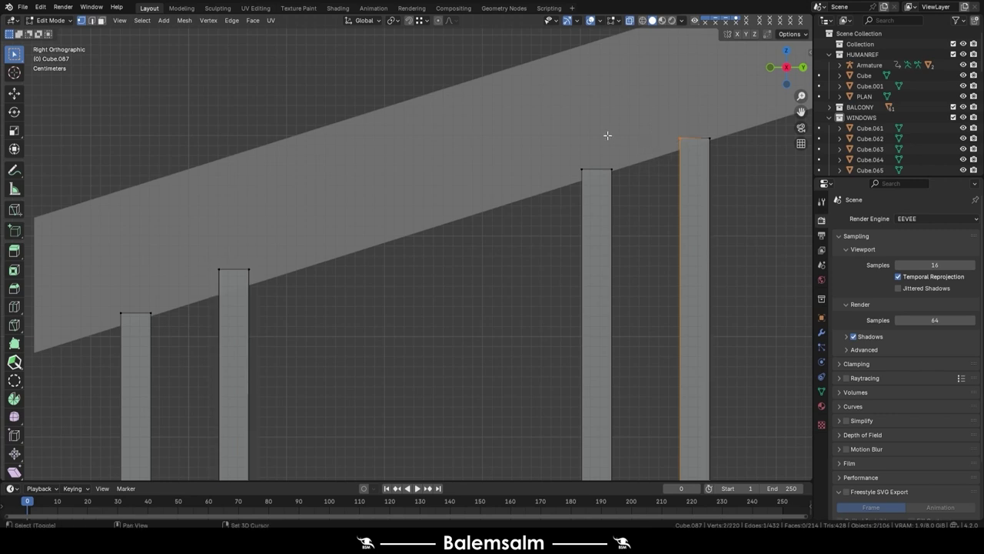
pyautogui.press('g')
pyautogui.press('g')
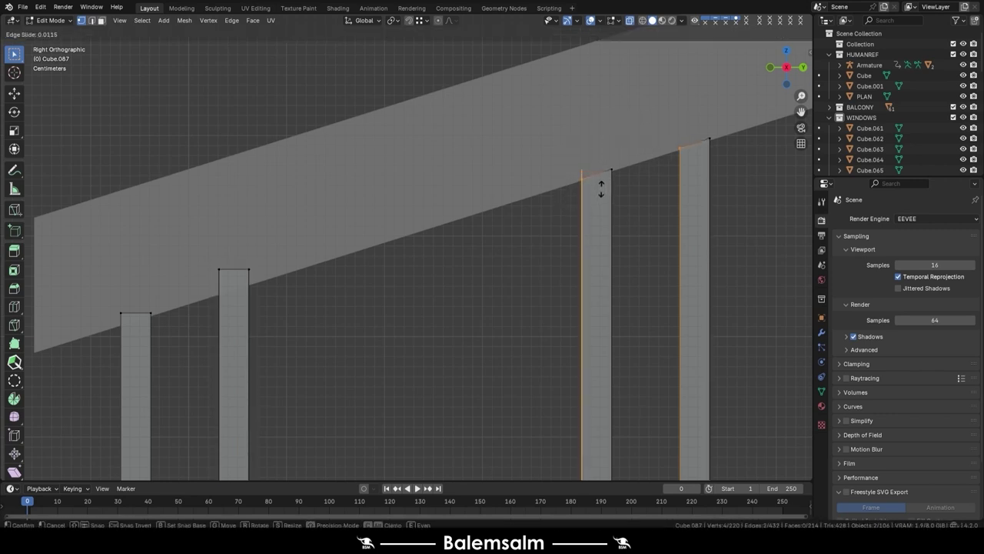
pyautogui.click(601, 187)
# Lower the next post's top along Z and slant its corner to match the rail slope
pyautogui.press('l')
pyautogui.press('g')
pyautogui.press('z')
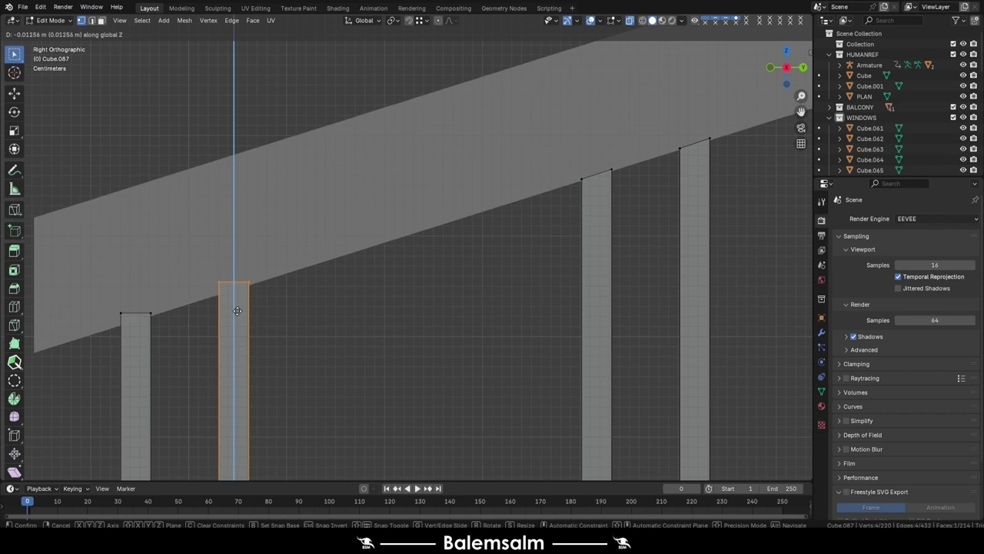
pyautogui.click(237, 313)
pyautogui.click(197, 315)
pyautogui.press('g')
pyautogui.press('z')
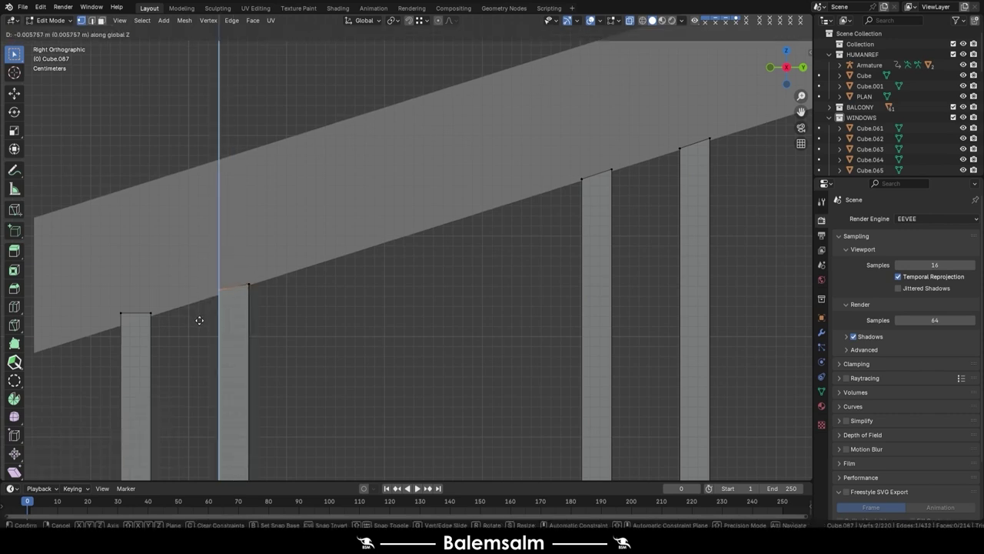
pyautogui.click(199, 322)
# Lower the leftmost post's top and slant its corner to the slope
pyautogui.press('l')
pyautogui.press('g')
pyautogui.press('z')
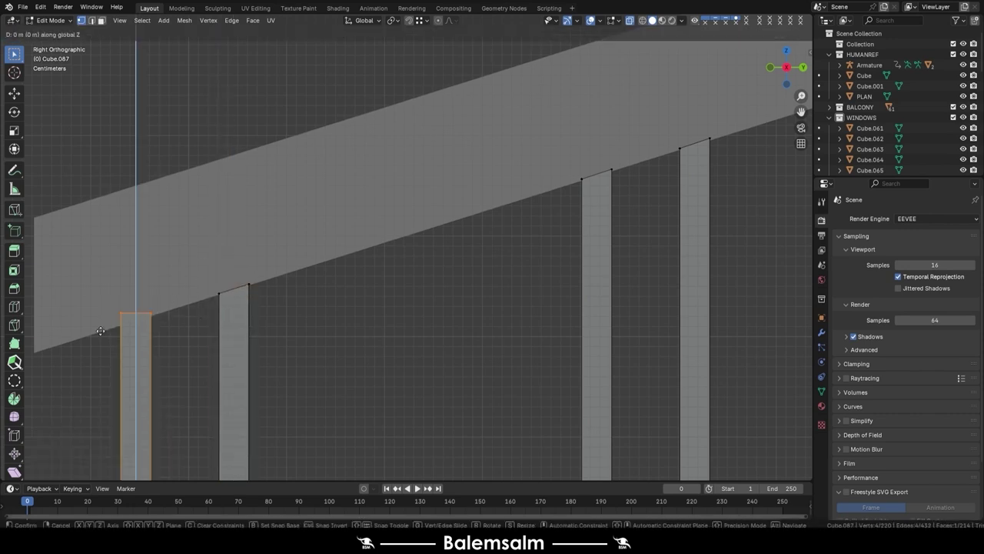
pyautogui.click(127, 307)
pyautogui.click(120, 330)
pyautogui.press('g')
pyautogui.press('g')
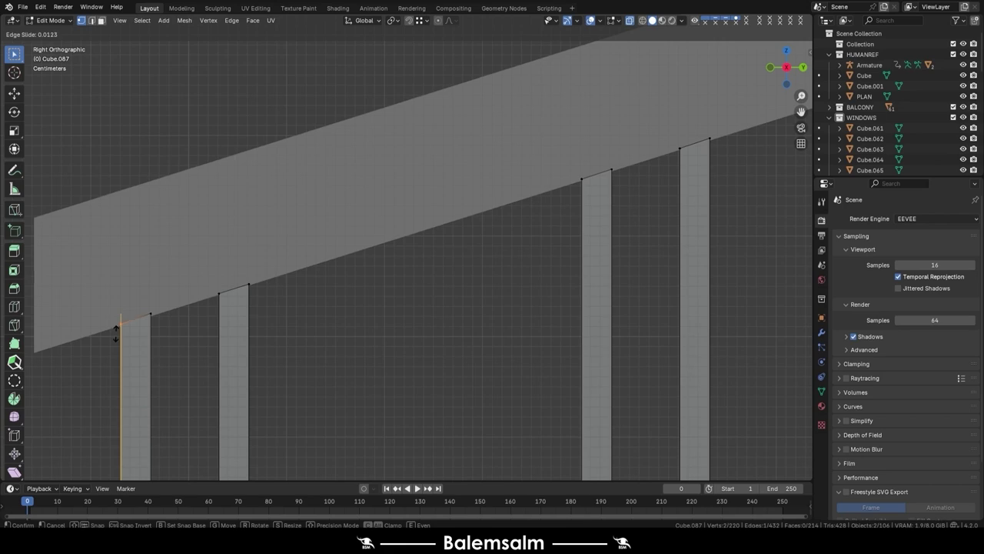
pyautogui.click(116, 330)
pyautogui.press('Tab')
# Move the loose handrail beam along Y onto the tops of the posts
pyautogui.moveTo(379, 322)
pyautogui.mouseDown(button='middle')
pyautogui.moveTo(374, 300)
pyautogui.moveTo(430, 315)
pyautogui.moveTo(448, 333)
pyautogui.mouseUp(button='middle')
pyautogui.click(271, 204)
pyautogui.press('g')
pyautogui.press('y')
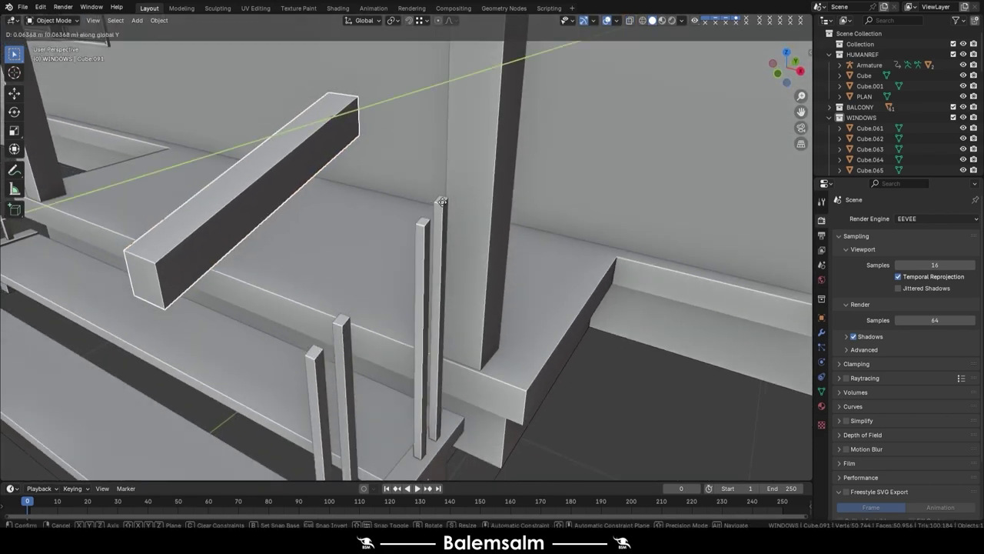
pyautogui.click(406, 196)
# From the front view, slide the beam along X into position against the pillar
pyautogui.moveTo(406, 196); pyautogui.dragTo(434, 168, button='middle')
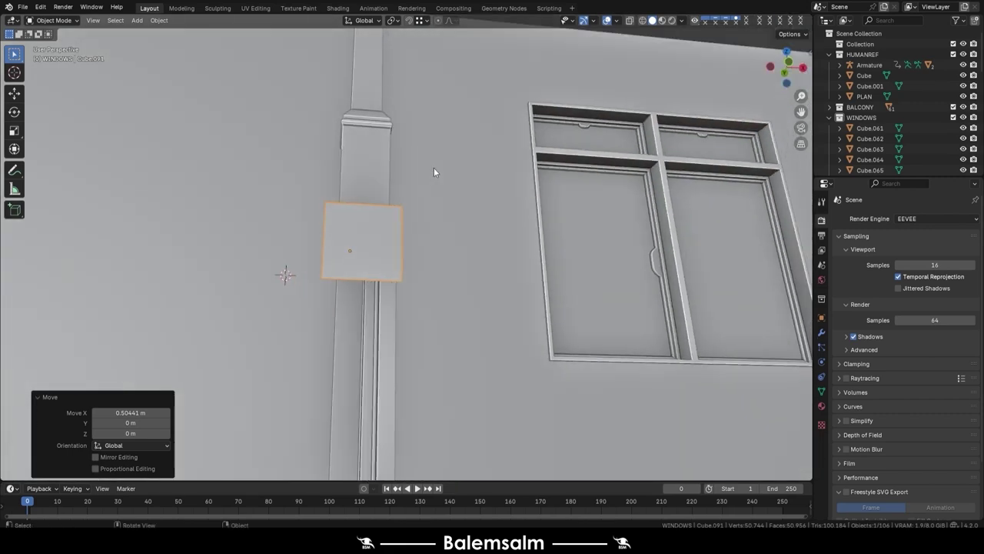
pyautogui.press('`')
pyautogui.click(351, 182)
pyautogui.scroll(2, 395, 248)
pyautogui.press('g')
pyautogui.press('x')
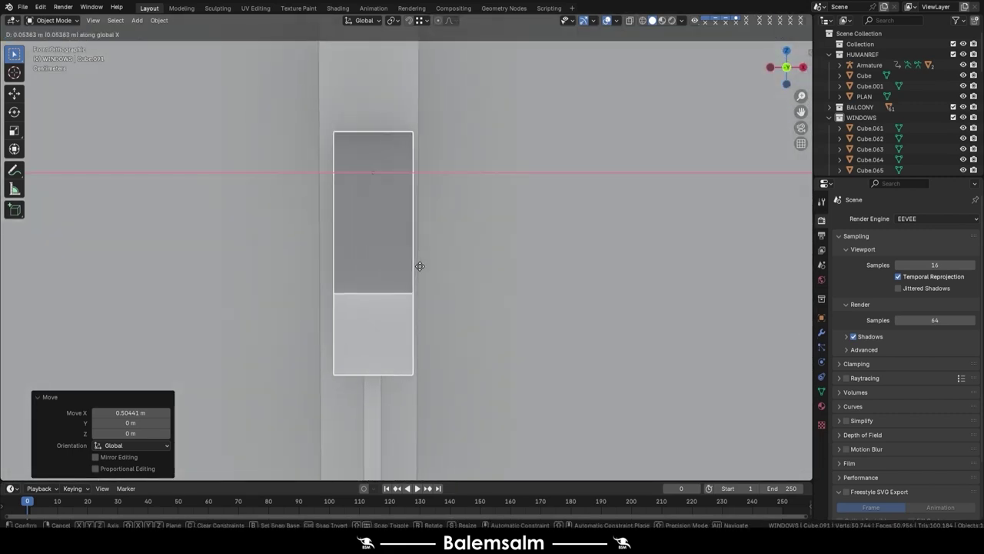
pyautogui.click(420, 265)
# Inspect the beam, then orbit around the stairs, window and porch column
pyautogui.press('Tab')
pyautogui.press('KP_Decimal')
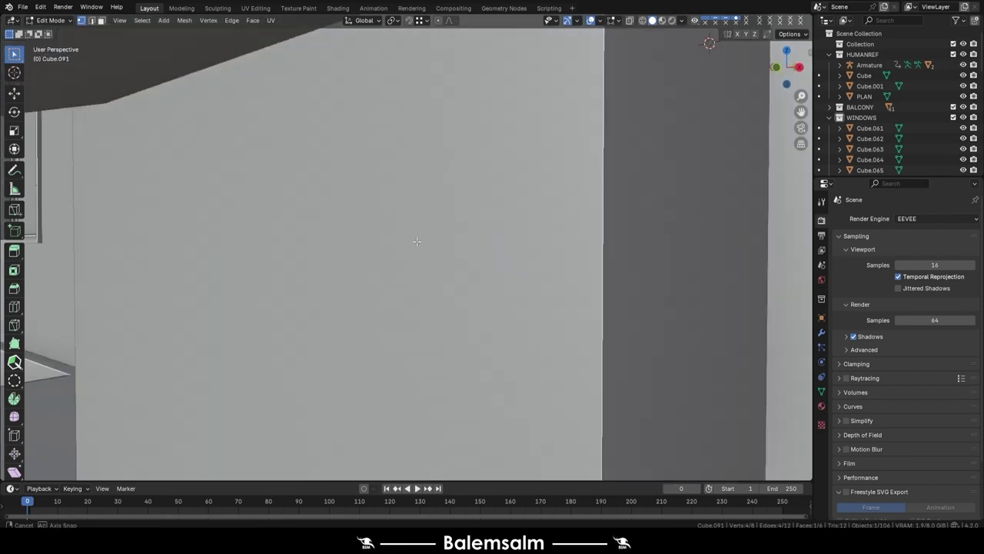
pyautogui.moveTo(419, 265); pyautogui.dragTo(388, 268, button='middle')
pyautogui.press('Tab')
pyautogui.scroll(-6, 388, 269)
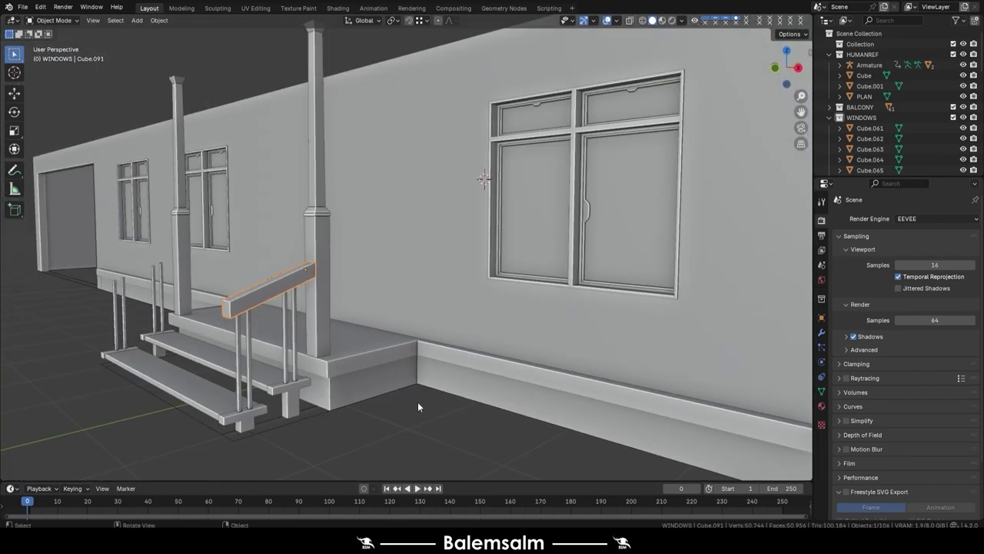
pyautogui.moveTo(418, 401)
pyautogui.mouseDown(button='middle')
pyautogui.moveTo(394, 377)
pyautogui.moveTo(424, 368)
pyautogui.mouseUp(button='middle')
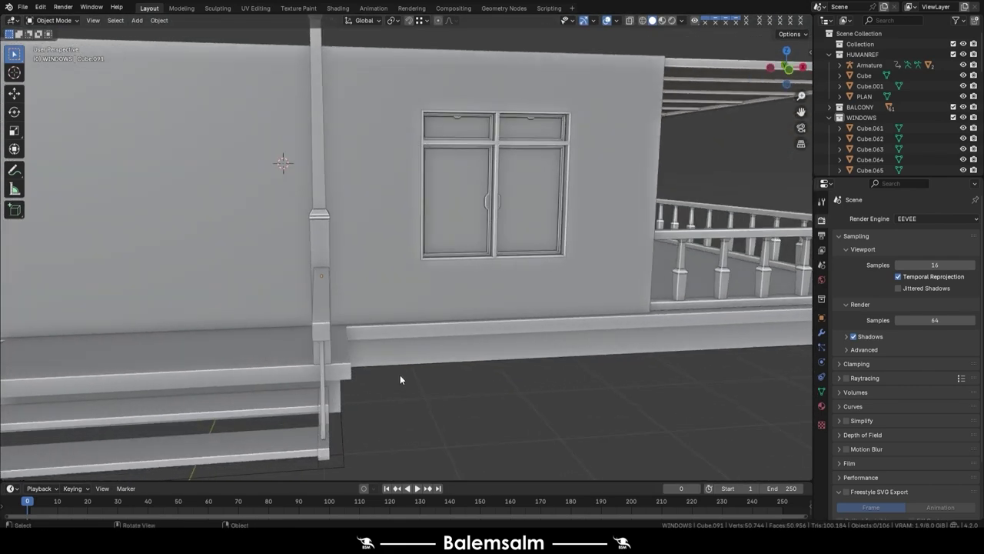
pyautogui.moveTo(399, 379)
pyautogui.mouseDown(button='middle')
pyautogui.moveTo(329, 331)
pyautogui.moveTo(346, 324)
pyautogui.mouseUp(button='middle')
pyautogui.scroll(3, 287, 269)
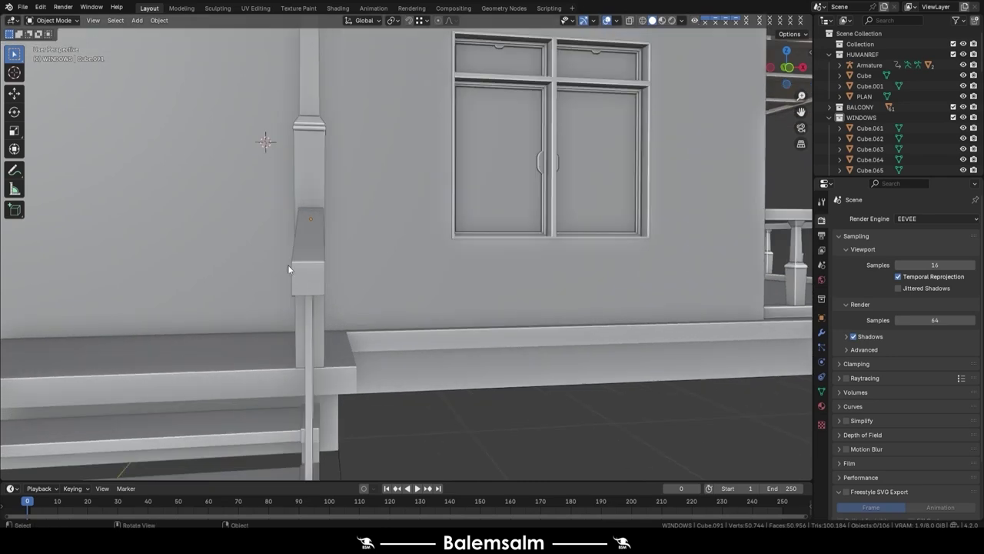
# Select the whole rail block and narrow it along X to about two thirds
pyautogui.press('Tab')
pyautogui.press('a')
pyautogui.click(399, 315)
pyautogui.rightClick(479, 312)
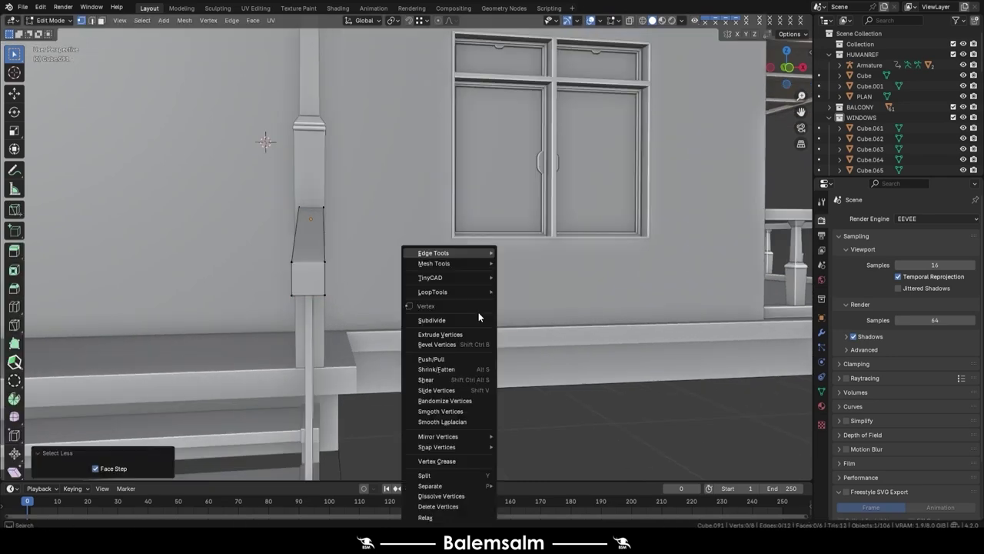
pyautogui.press('Escape')
pyautogui.press('a')
pyautogui.press('s')
pyautogui.press('x')
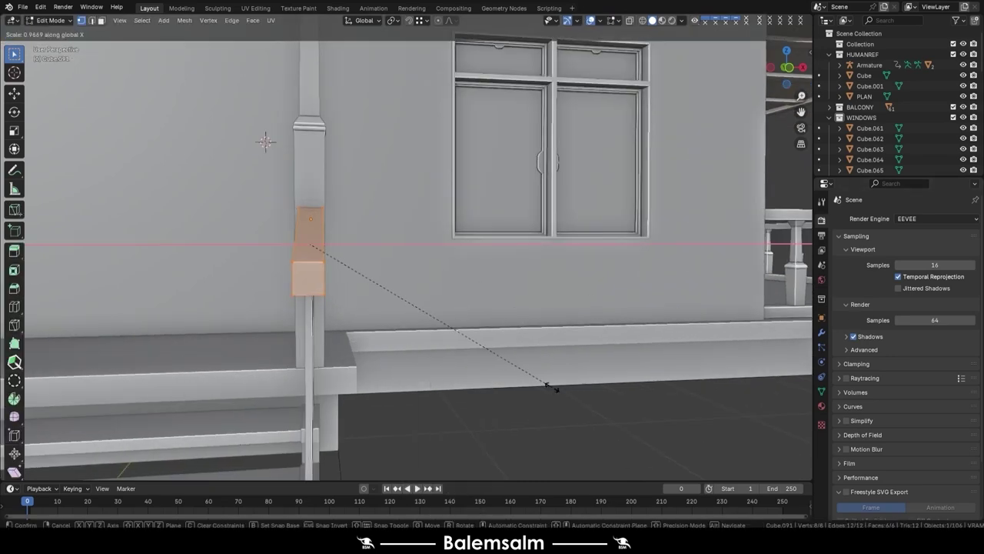
pyautogui.click(470, 336)
# Add a lengthwise loop cut through the rail and raise it along Z
pyautogui.moveTo(470, 336)
pyautogui.mouseDown(button='middle')
pyautogui.moveTo(479, 329)
pyautogui.moveTo(456, 333)
pyautogui.mouseUp(button='middle')
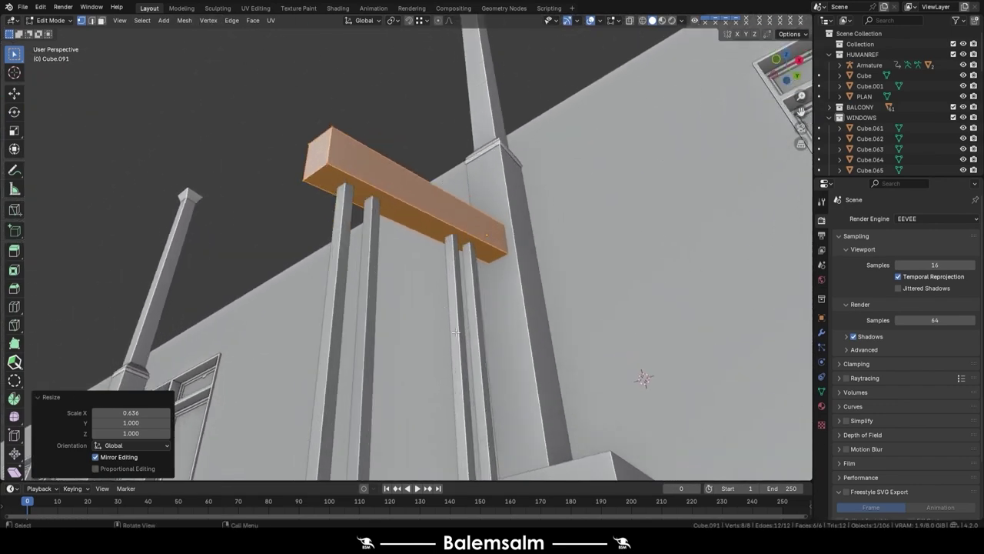
pyautogui.hotkey('ctrl', 'r')
pyautogui.click(333, 153)
pyautogui.click(333, 153)
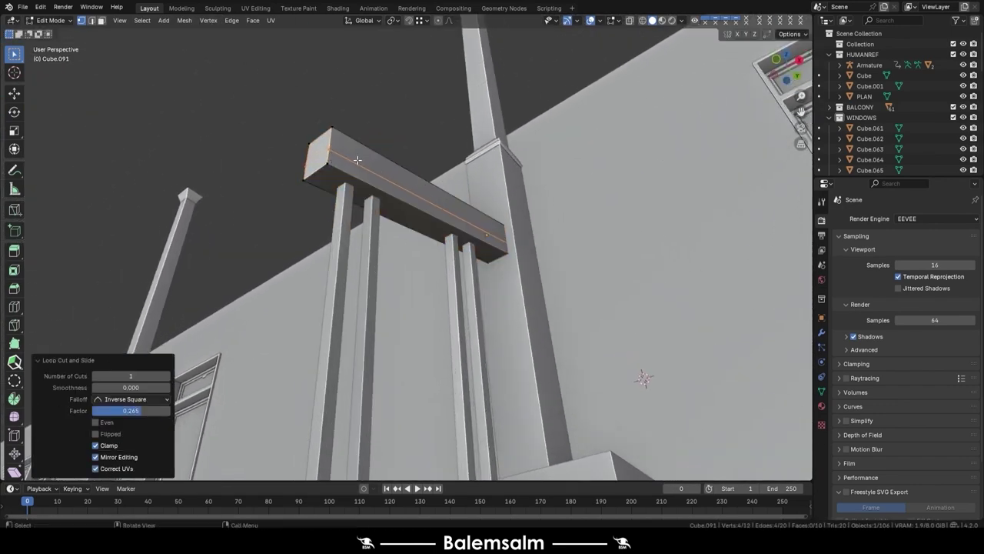
pyautogui.moveTo(358, 160); pyautogui.dragTo(344, 121, button='middle')
pyautogui.press('z')
pyautogui.press('z')
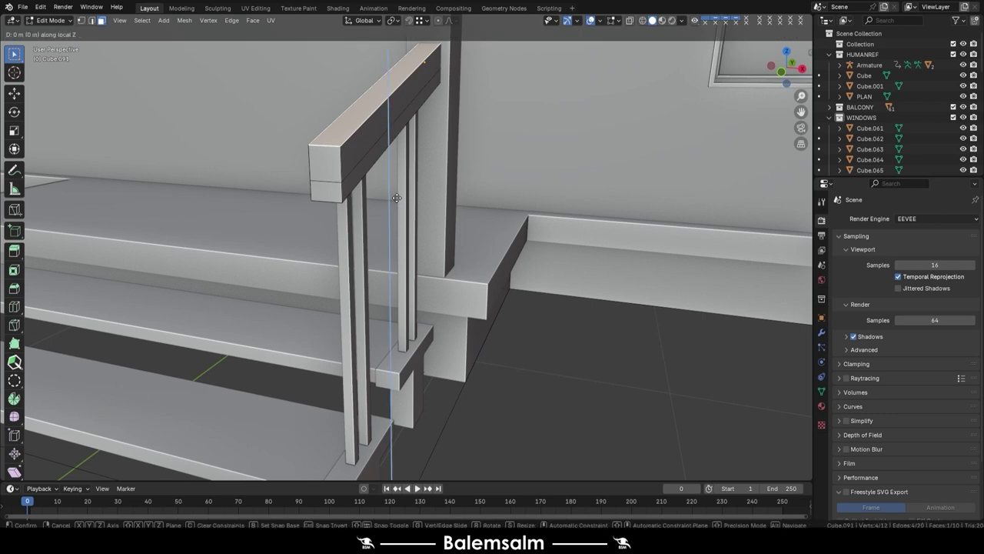
pyautogui.click(398, 218)
# Extrude the rail's top loop in place and widen it into a cap by 0.024
pyautogui.keyDown('alt'); pyautogui.click(341, 179); pyautogui.keyUp('alt')
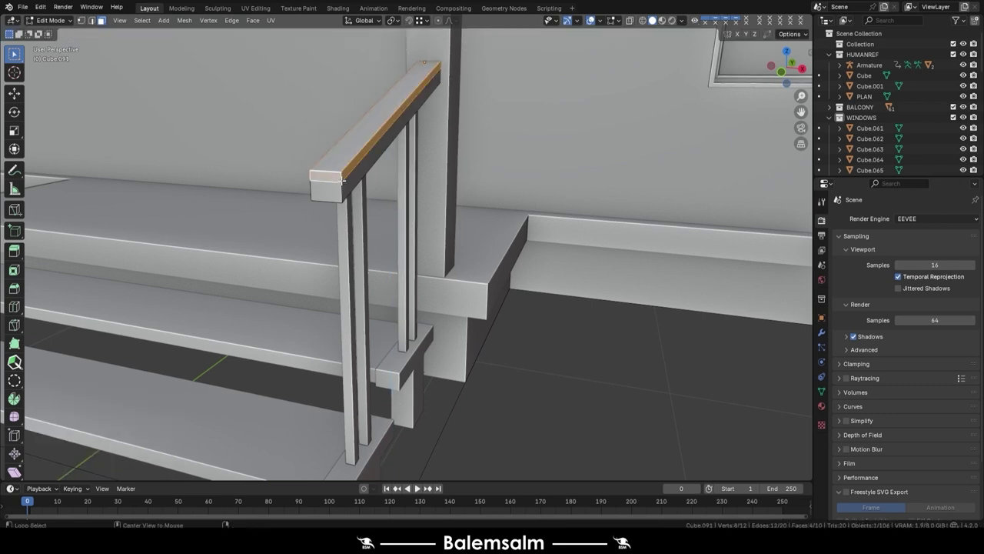
pyautogui.moveTo(341, 179); pyautogui.dragTo(391, 230, button='middle')
pyautogui.hotkey('alt', 'z')
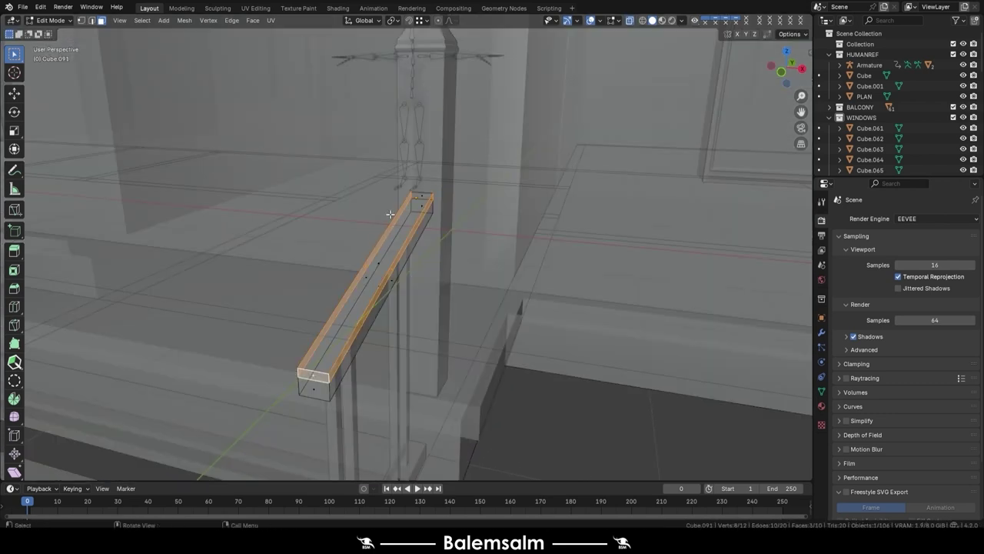
pyautogui.hotkey('alt', 'z')
pyautogui.press('e')
pyautogui.press('Escape')
pyautogui.hotkey('alt', 's')
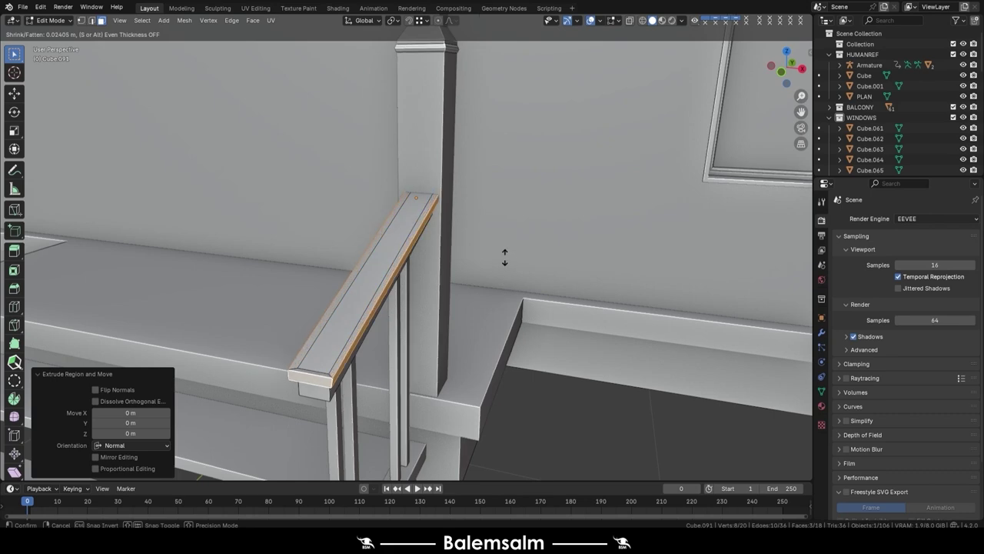
pyautogui.click(504, 258)
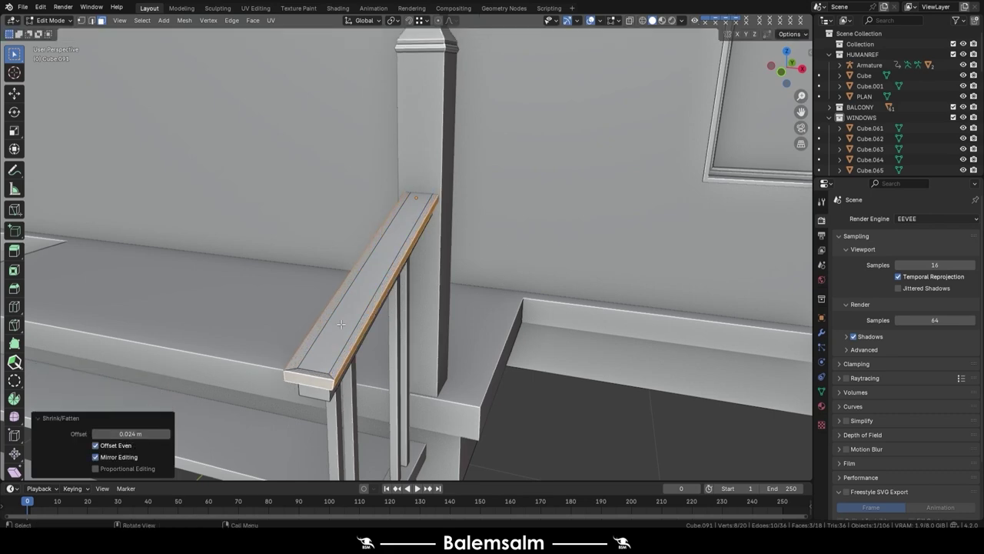
# Select the rail's end face and, in Right view, move it vertically to trim the end
pyautogui.click(327, 388)
pyautogui.scroll(-5, 326, 388)
pyautogui.press('KP_3')
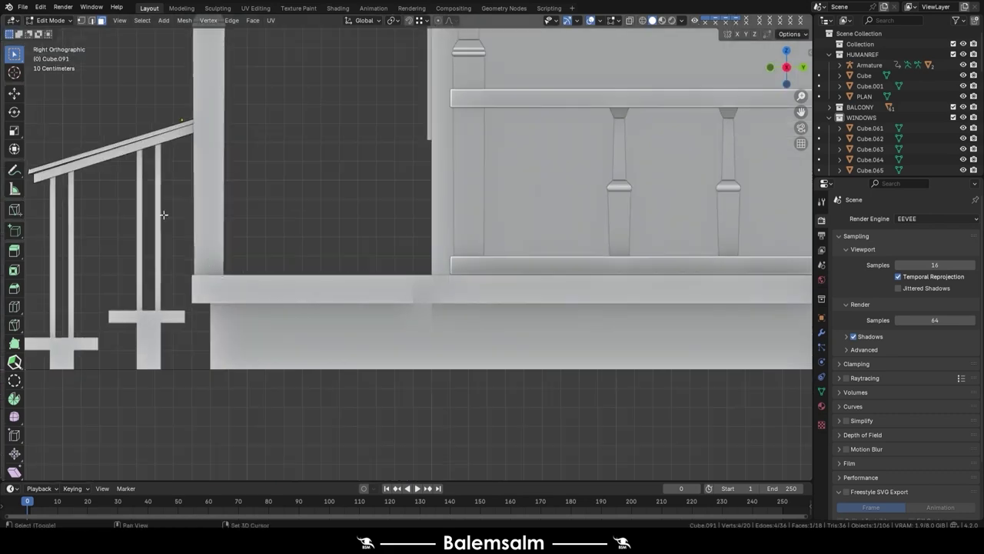
pyautogui.scroll(3, 551, 304)
pyautogui.scroll(2, 551, 303)
pyautogui.scroll(2, 500, 305)
pyautogui.scroll(2, 418, 308)
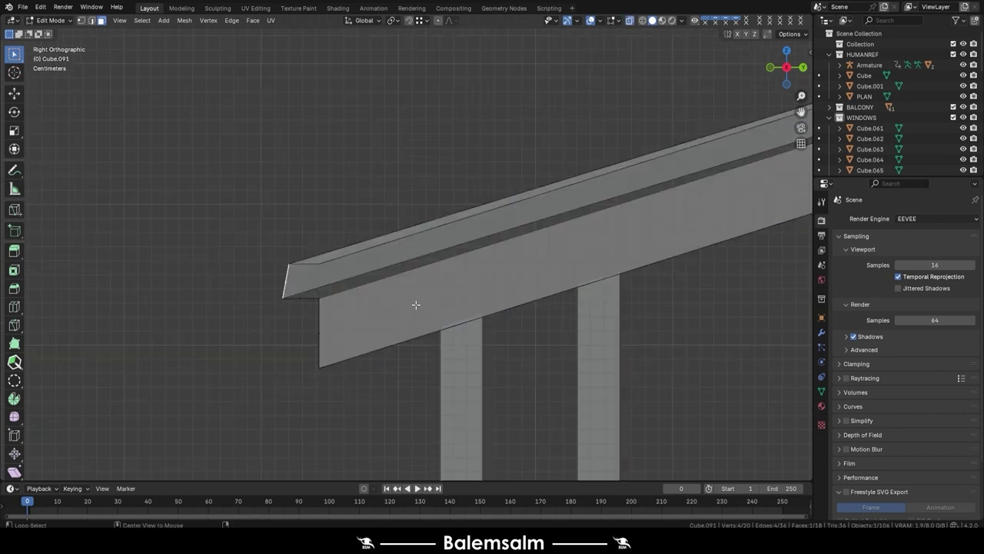
pyautogui.press('g')
pyautogui.press('z')
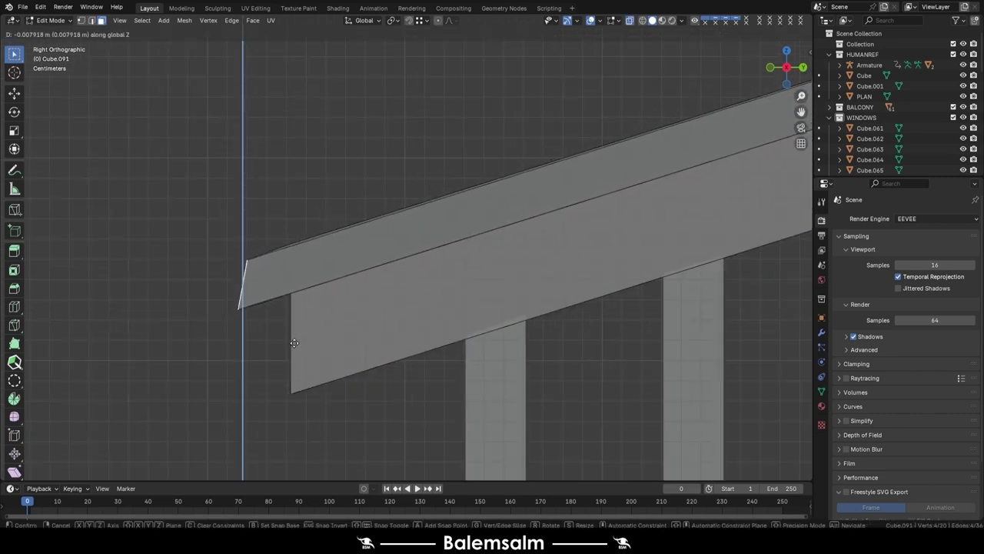
pyautogui.click(295, 328)
# Trim the cap's end and top edge flush with the vertical cut, back in Object Mode
pyautogui.click(271, 294)
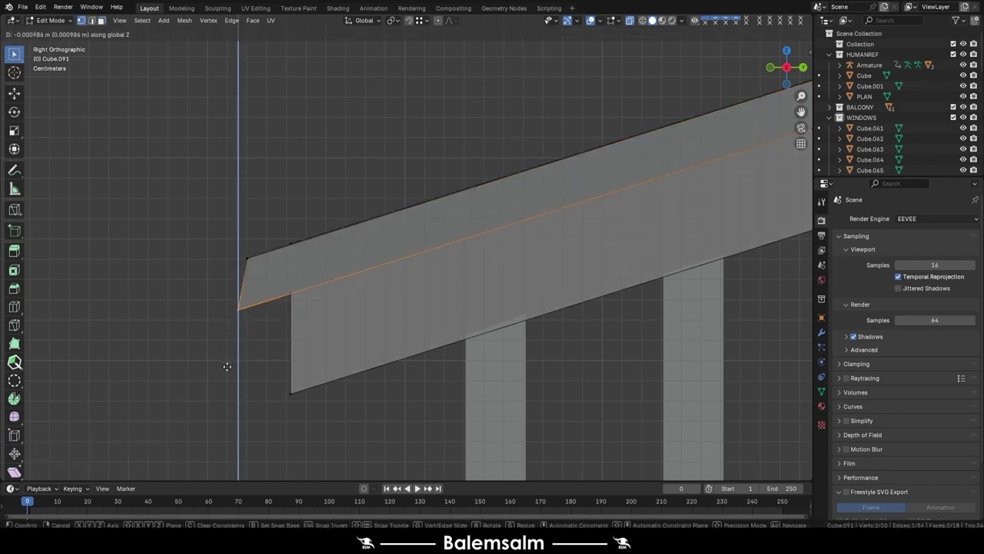
pyautogui.click(226, 362)
pyautogui.click(263, 242)
pyautogui.press('g')
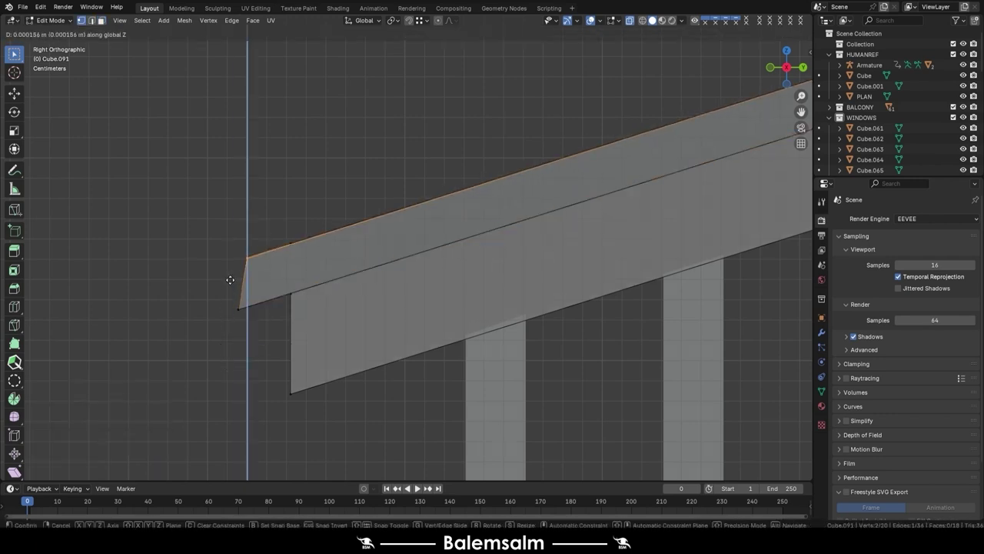
pyautogui.click(230, 280)
pyautogui.press('Tab')
pyautogui.scroll(-3, 340, 198)
pyautogui.moveTo(340, 198)
pyautogui.mouseDown(button='middle')
pyautogui.moveTo(372, 243)
pyautogui.moveTo(449, 269)
pyautogui.moveTo(448, 282)
pyautogui.moveTo(352, 223)
pyautogui.mouseUp(button='middle')
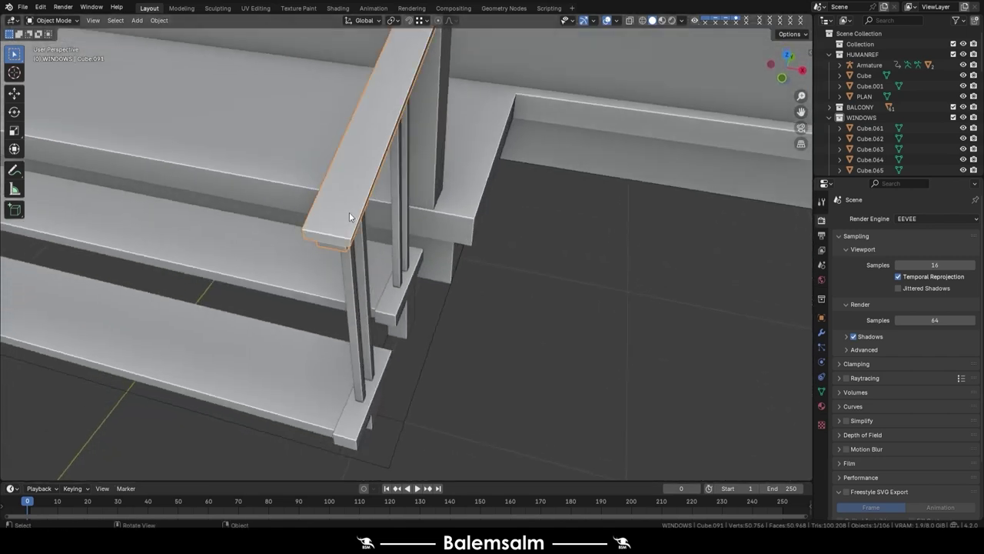
# Add three lengthwise loop cuts along the handrail in Edit Mode
pyautogui.press('Tab')
pyautogui.hotkey('ctrl', 'r')
pyautogui.scroll(1, 336, 236)
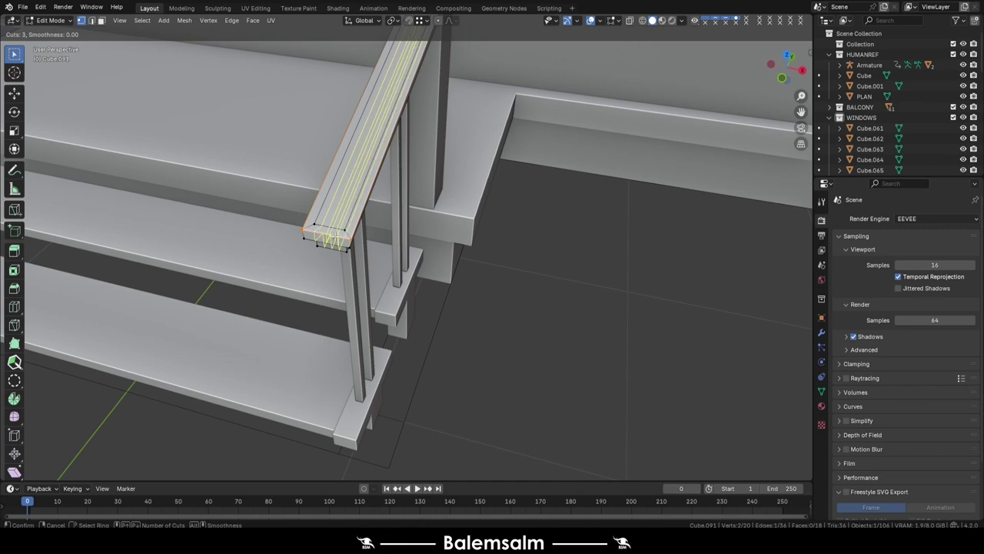
pyautogui.click(334, 236)
pyautogui.moveTo(335, 236)
pyautogui.mouseDown(button='middle')
pyautogui.moveTo(361, 254)
pyautogui.moveTo(330, 241)
pyautogui.moveTo(351, 205)
pyautogui.moveTo(321, 255)
pyautogui.mouseUp(button='middle')
pyautogui.hotkey('ctrl', 'r')
pyautogui.click(331, 241)
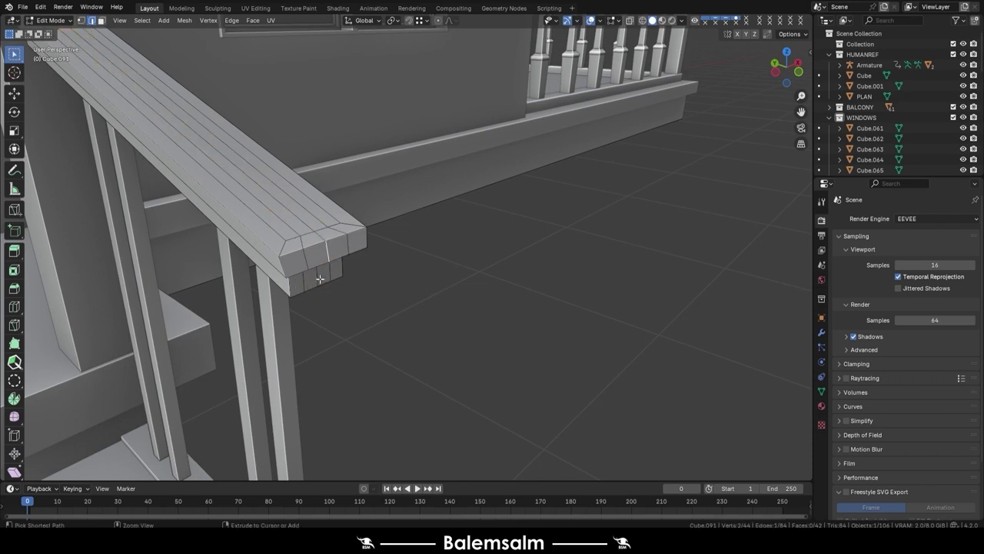
# Pull an edge at the rail's lower end back along Y and lower it slightly
pyautogui.keyDown('ctrl'); pyautogui.click(320, 279); pyautogui.keyUp('ctrl')
pyautogui.press('KP_7')
pyautogui.scroll(2, 364, 167)
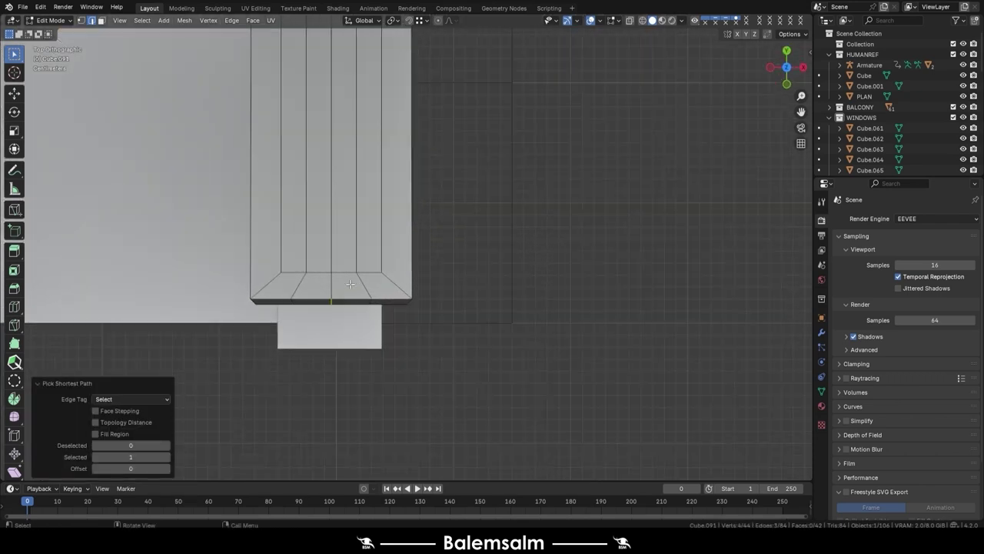
pyautogui.press('g')
pyautogui.click(348, 309)
pyautogui.moveTo(349, 310); pyautogui.dragTo(302, 157, button='middle')
pyautogui.press('z')
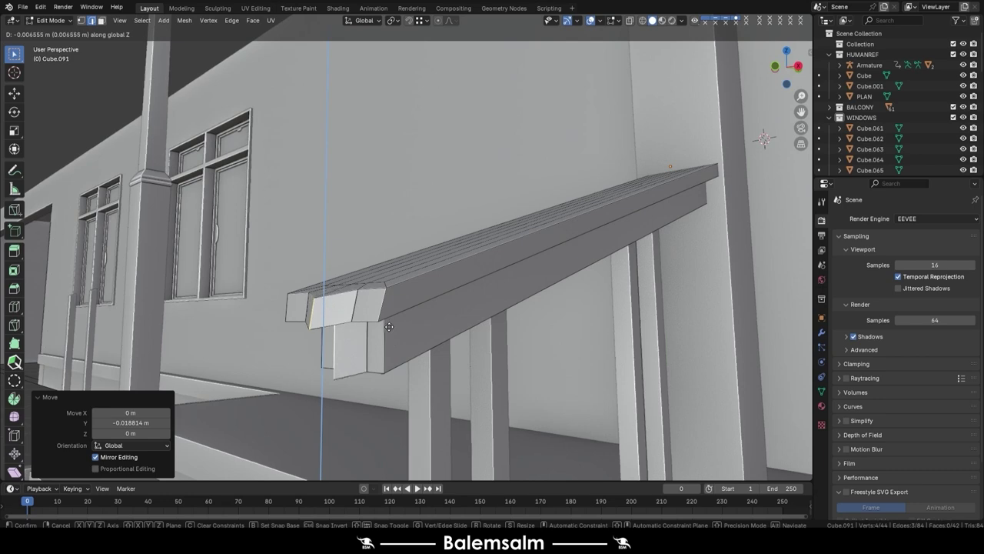
pyautogui.click(389, 327)
# Select two more end edges and pull them in along Y in orthographic top view
pyautogui.click(341, 302)
pyautogui.keyDown('ctrl'); pyautogui.click(365, 330); pyautogui.keyUp('ctrl')
pyautogui.moveTo(365, 330)
pyautogui.mouseDown(button='middle')
pyautogui.moveTo(424, 333)
pyautogui.moveTo(336, 306)
pyautogui.mouseUp(button='middle')
pyautogui.press('KP_5')
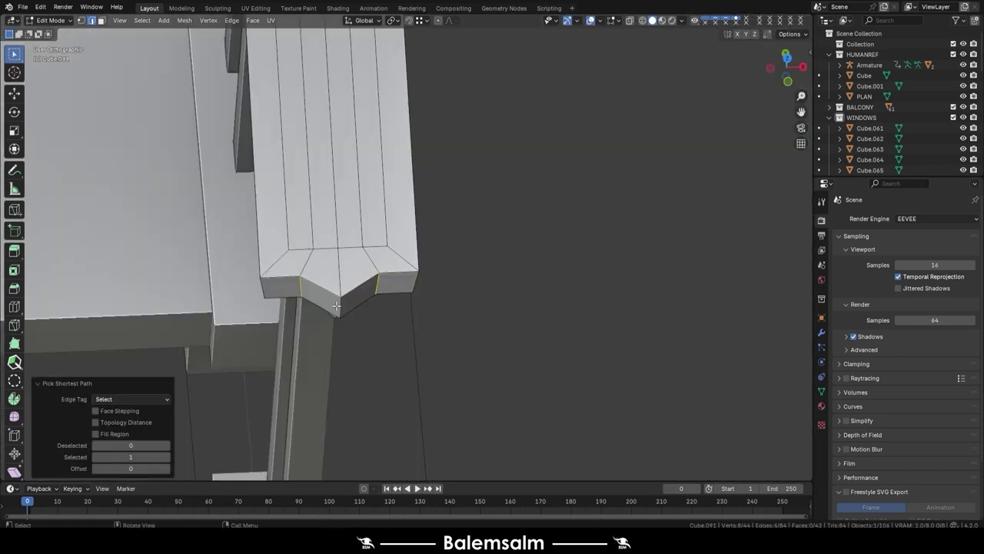
pyautogui.press('KP_7')
pyautogui.press('g')
pyautogui.press('y')
pyautogui.click(365, 343)
# Adjust those end vertices vertically from the right view for a faceted nose, then leave Edit Mode
pyautogui.moveTo(365, 343); pyautogui.dragTo(354, 251, button='middle')
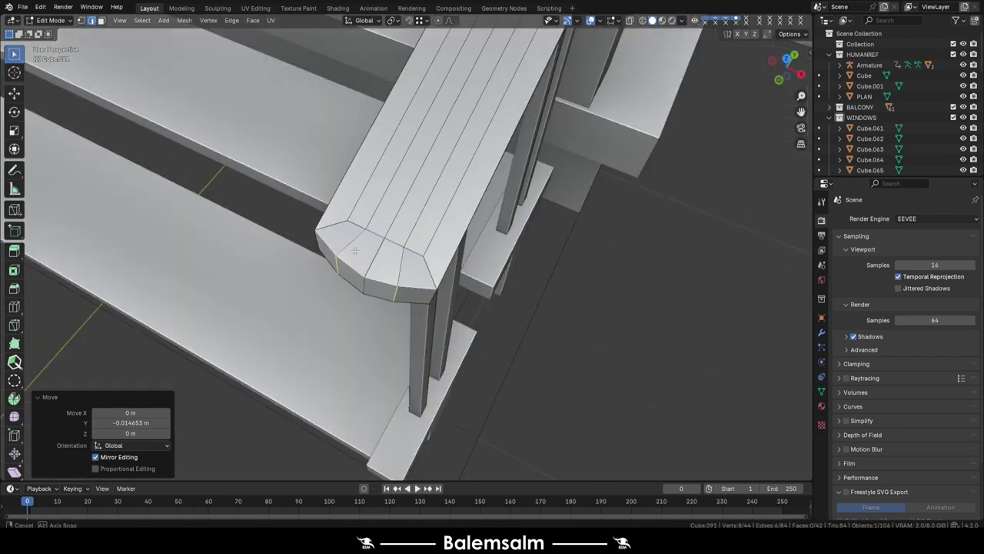
pyautogui.press('`')
pyautogui.click(424, 248)
pyautogui.press('g')
pyautogui.press('z')
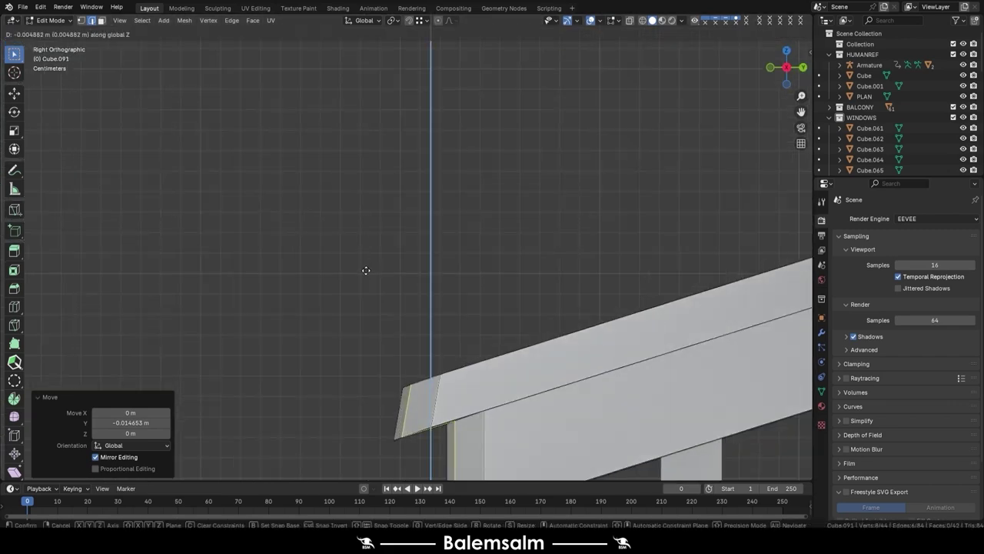
pyautogui.click(366, 271)
pyautogui.press('Tab')
pyautogui.moveTo(407, 268)
pyautogui.mouseDown(button='middle')
pyautogui.moveTo(486, 326)
pyautogui.moveTo(539, 235)
pyautogui.moveTo(515, 211)
pyautogui.moveTo(532, 246)
pyautogui.moveTo(528, 307)
pyautogui.moveTo(367, 266)
pyautogui.mouseUp(button='middle')
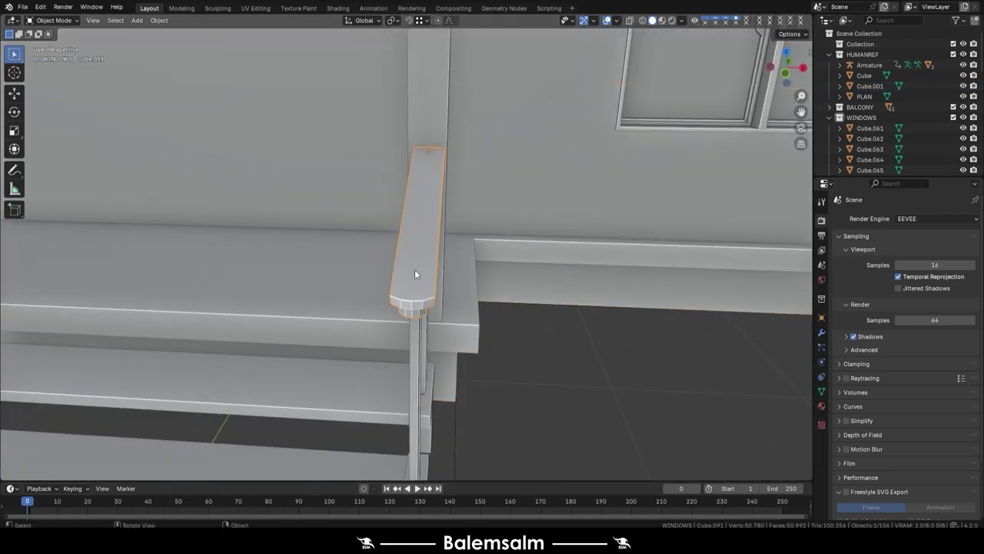
# Enter Edit Mode with vertex selection and select the whole handrail mesh
pyautogui.hotkey('ctrl', 'Tab')
pyautogui.click(569, 292)
pyautogui.hotkey('ctrl', 'Tab')
pyautogui.click(496, 296)
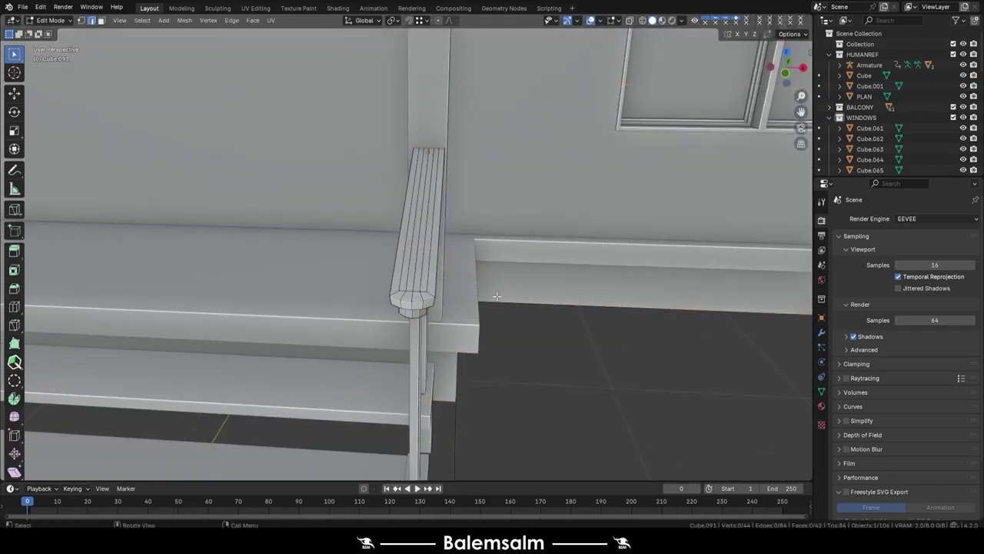
pyautogui.press('a')
# Scale the handrail narrower along X and return to Object Mode
pyautogui.moveTo(497, 296)
pyautogui.mouseDown(button='middle')
pyautogui.moveTo(359, 312)
pyautogui.moveTo(483, 374)
pyautogui.mouseUp(button='middle')
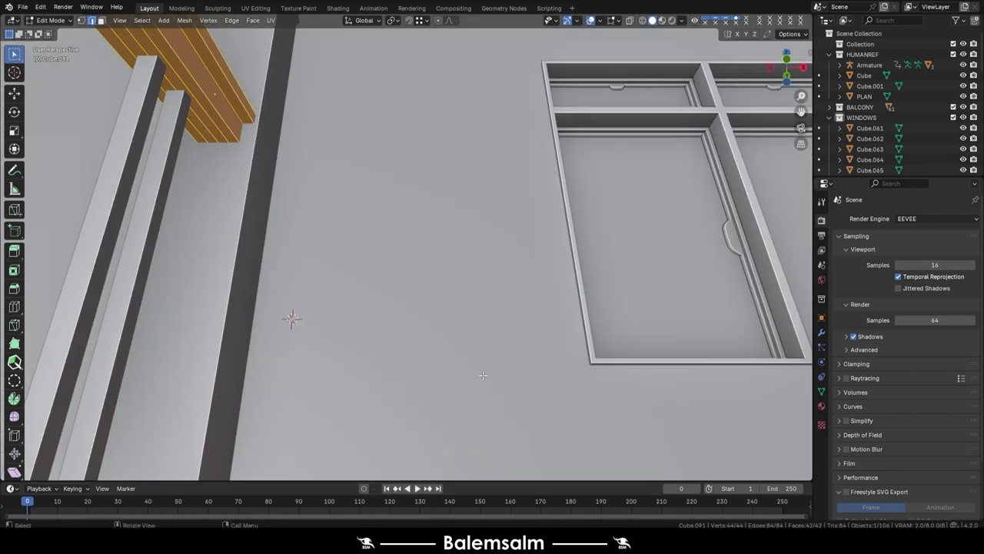
pyautogui.moveTo(354, 248); pyautogui.dragTo(430, 311, button='middle')
pyautogui.press('s')
pyautogui.press('x')
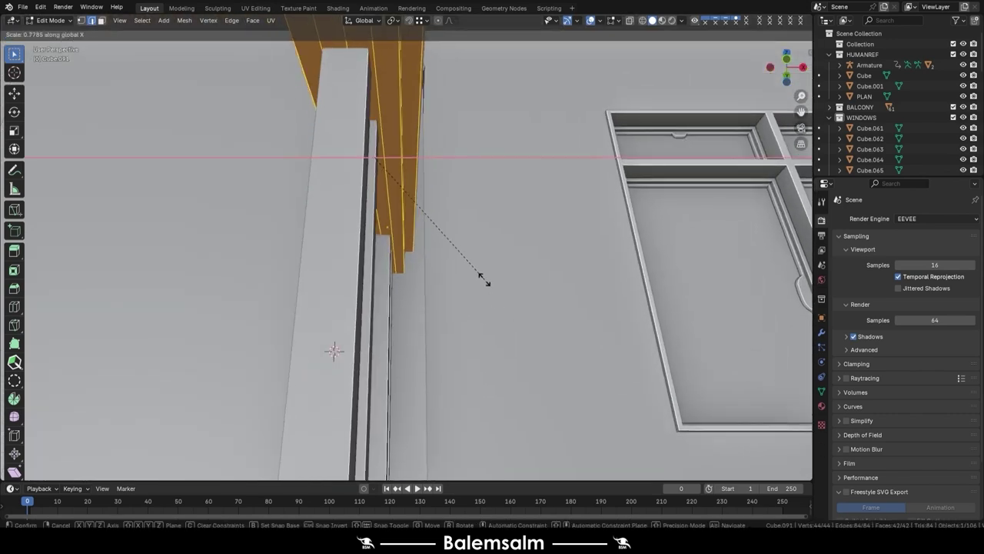
pyautogui.click(467, 263)
pyautogui.scroll(-6, 467, 263)
pyautogui.press('Tab')
pyautogui.moveTo(521, 86)
pyautogui.mouseDown(button='middle')
pyautogui.moveTo(433, 230)
pyautogui.moveTo(386, 285)
pyautogui.moveTo(538, 274)
pyautogui.mouseUp(button='middle')
pyautogui.scroll(5, 470, 325)
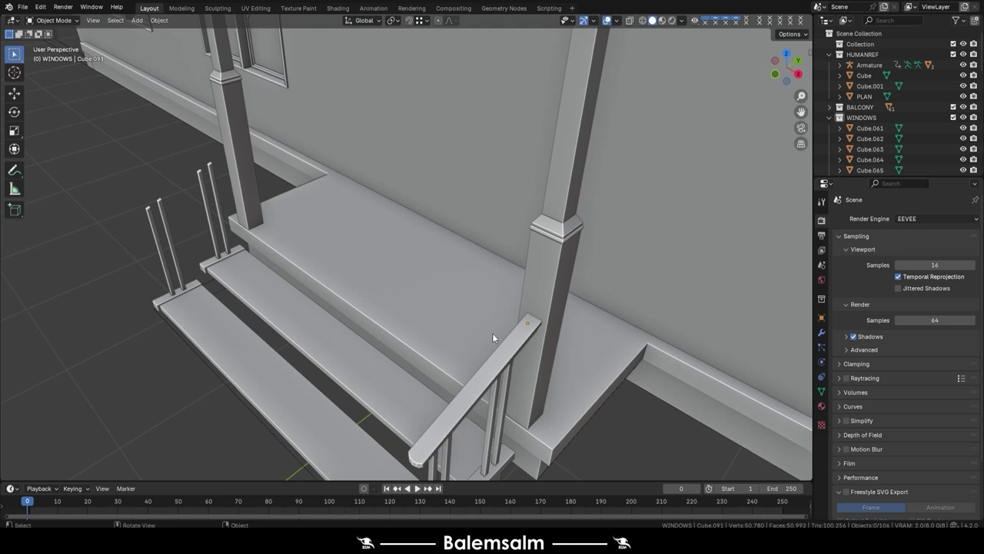
# Add a Mirror modifier to handrail Cube.091, removing a mistakenly added Mask modifier
pyautogui.click(496, 368)
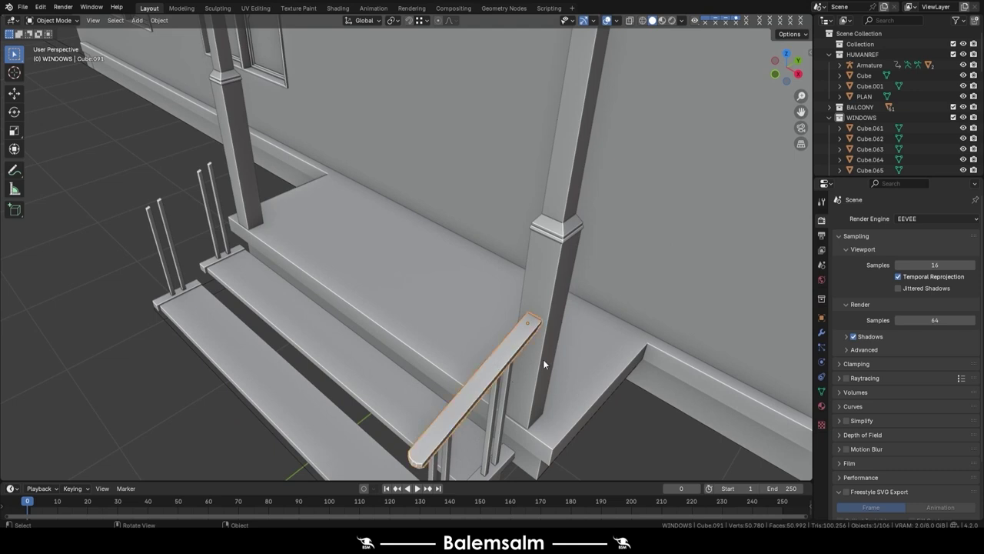
pyautogui.click(821, 333)
pyautogui.click(891, 222)
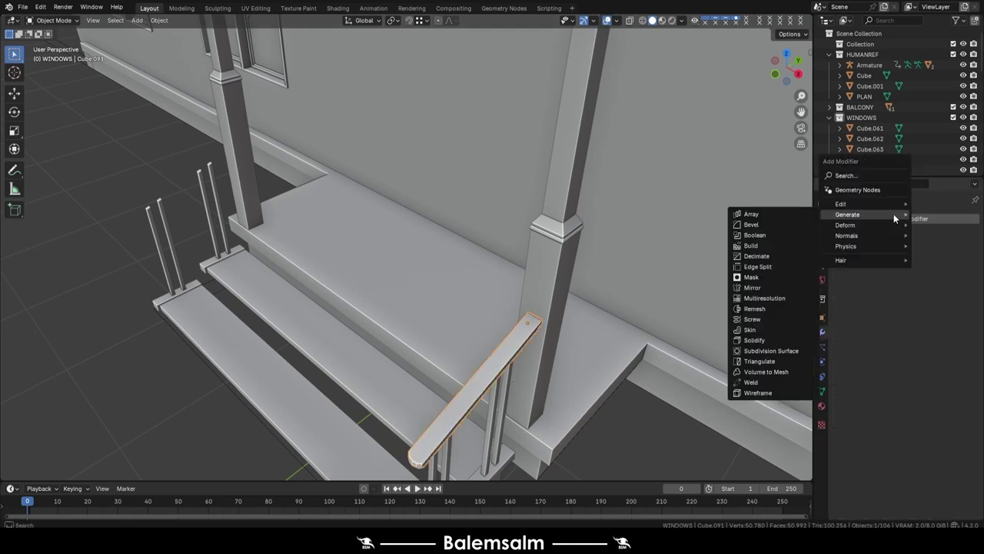
pyautogui.click(766, 277)
pyautogui.click(962, 259)
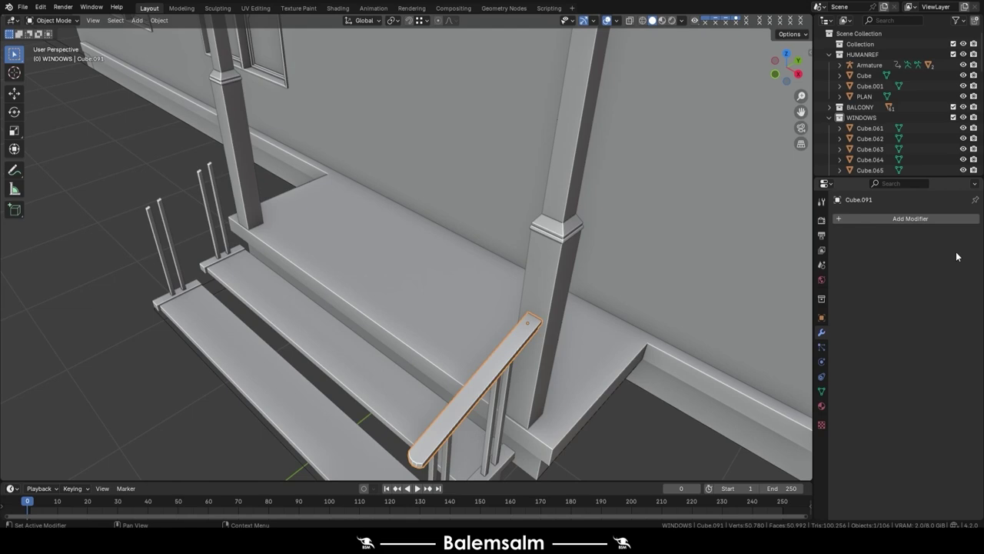
pyautogui.click(883, 223)
pyautogui.click(773, 293)
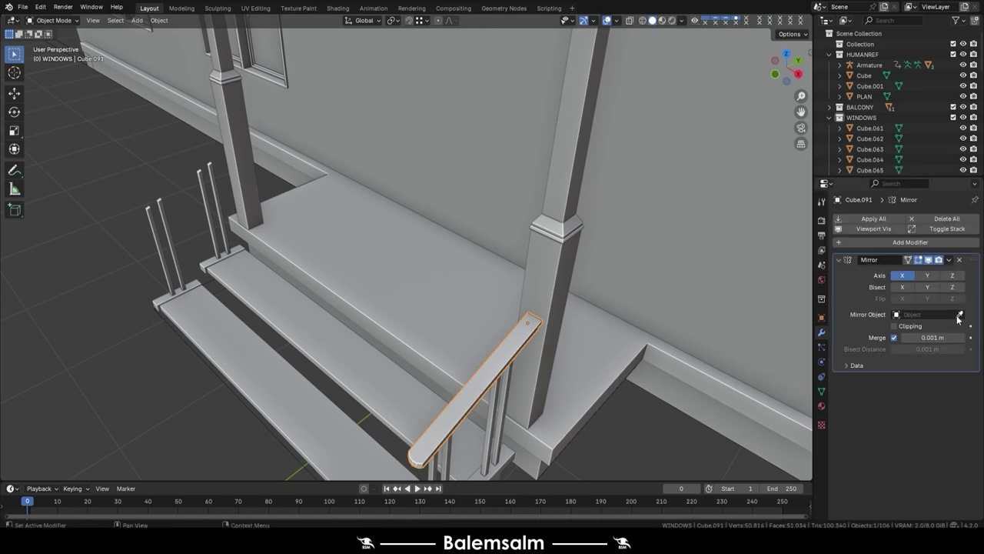
pyautogui.scroll(-5, 377, 387)
pyautogui.moveTo(400, 353); pyautogui.dragTo(471, 302, button='middle')
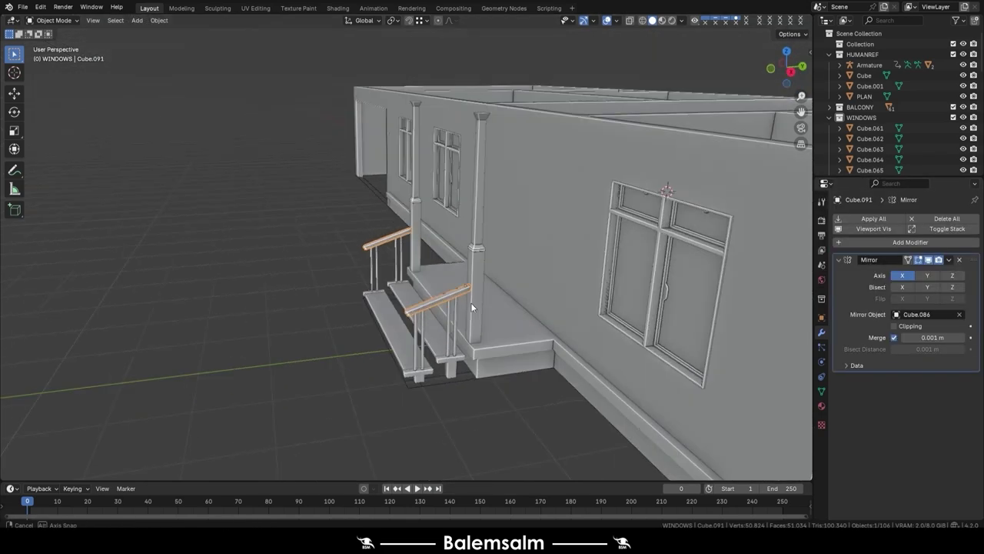
pyautogui.scroll(4, 455, 282)
# Select the rail's upper-end vertices in X-ray and place a duplicated piece beyond the column along Y
pyautogui.press('Tab')
pyautogui.hotkey('alt', 'z')
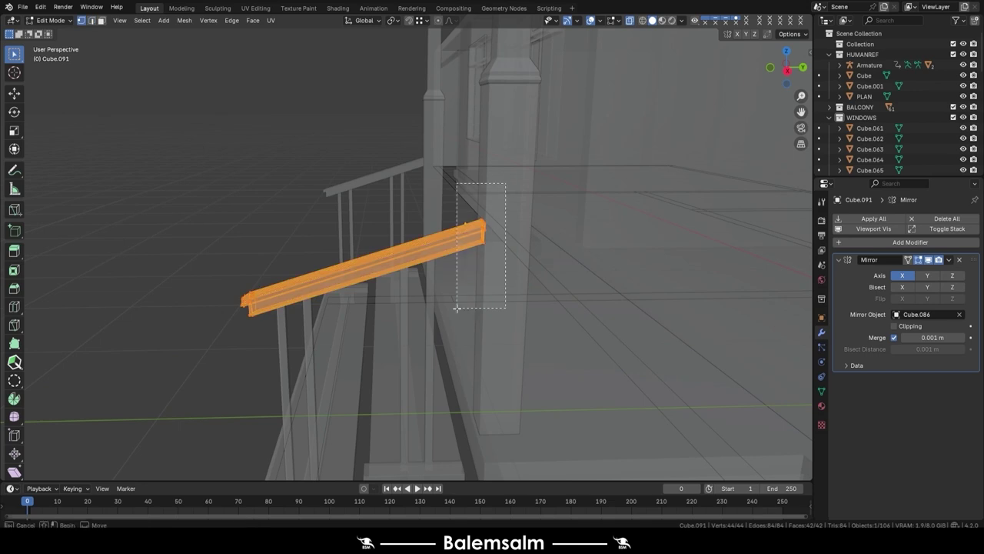
pyautogui.moveTo(456, 307); pyautogui.dragTo(454, 311)
pyautogui.hotkey('alt', 'z')
pyautogui.press('`')
pyautogui.click(512, 274)
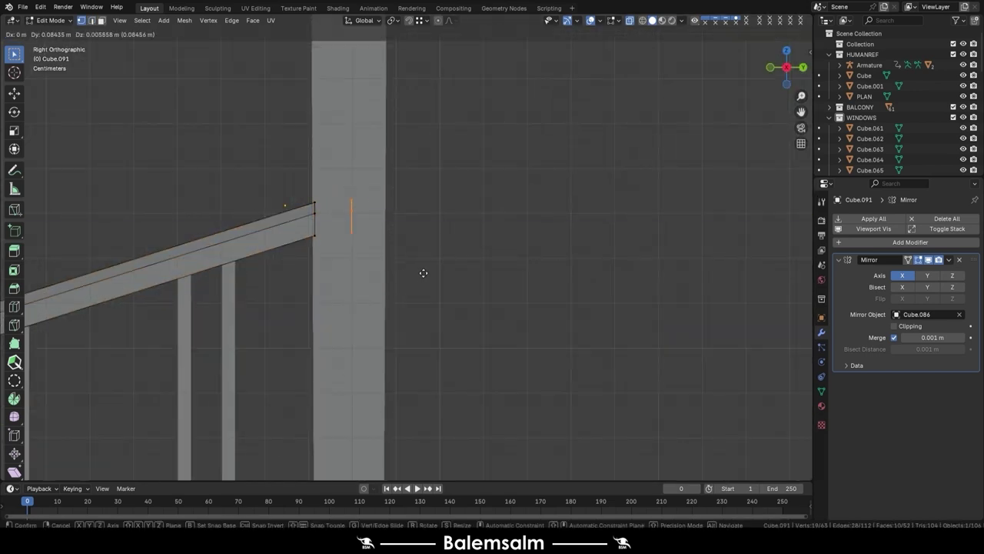
pyautogui.press('y')
pyautogui.click(497, 288)
# Reposition the duplicated piece along Y and extrude it into a longer horizontal rail
pyautogui.scroll(-2, 391, 272)
pyautogui.press('g')
pyautogui.press('y')
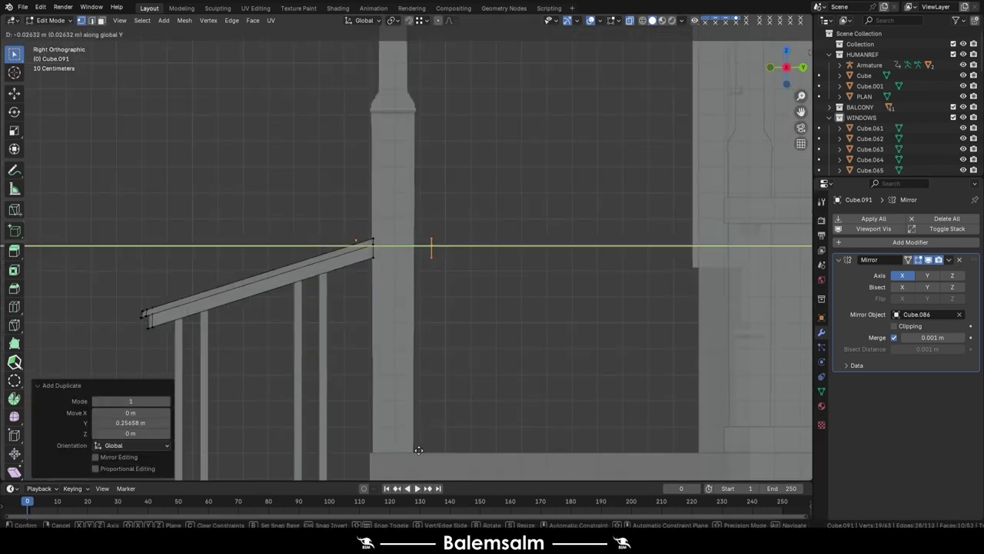
pyautogui.click(416, 454)
pyautogui.press('e')
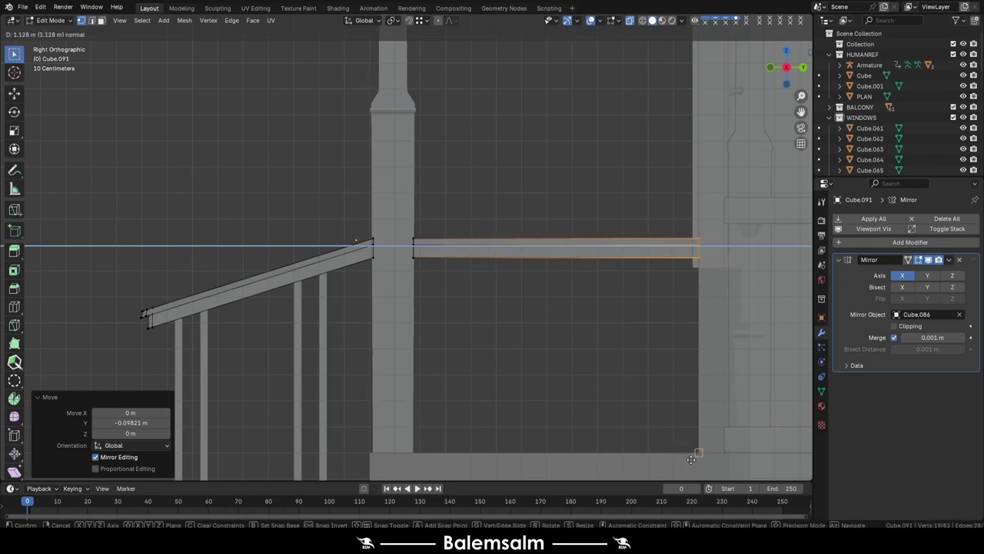
pyautogui.click(692, 459)
# Return to Object Mode and save the file as 2024.08.16.Buildingv3.blend
pyautogui.press('Tab')
pyautogui.scroll(-3, 542, 347)
pyautogui.moveTo(535, 333)
pyautogui.mouseDown(button='middle')
pyautogui.moveTo(452, 282)
pyautogui.moveTo(498, 300)
pyautogui.moveTo(430, 352)
pyautogui.moveTo(512, 293)
pyautogui.moveTo(573, 282)
pyautogui.moveTo(496, 298)
pyautogui.moveTo(492, 276)
pyautogui.moveTo(528, 271)
pyautogui.mouseUp(button='middle')
pyautogui.scroll(-5, 511, 292)
pyautogui.hotkey('ctrl', 's')
pyautogui.click(460, 269)
pyautogui.scroll(-4, 455, 274)
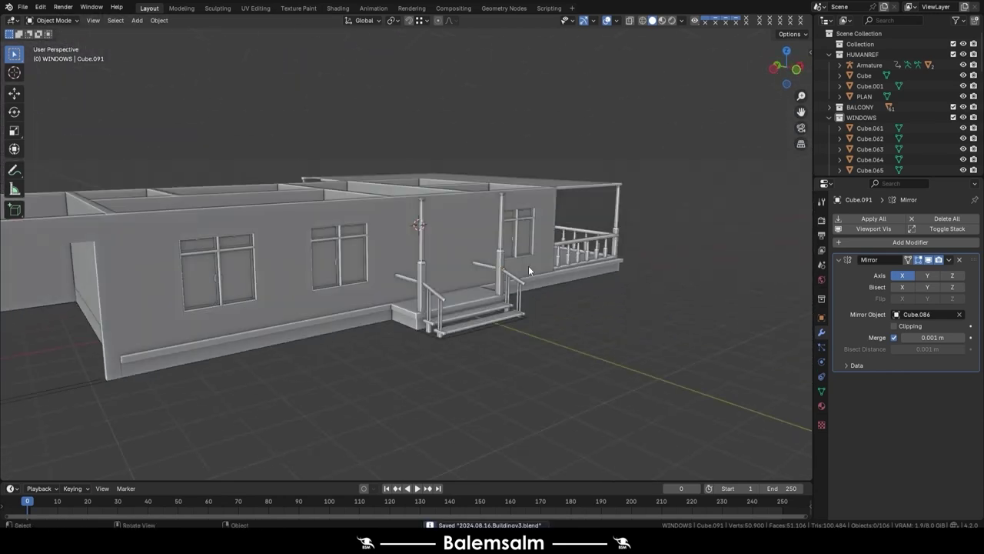
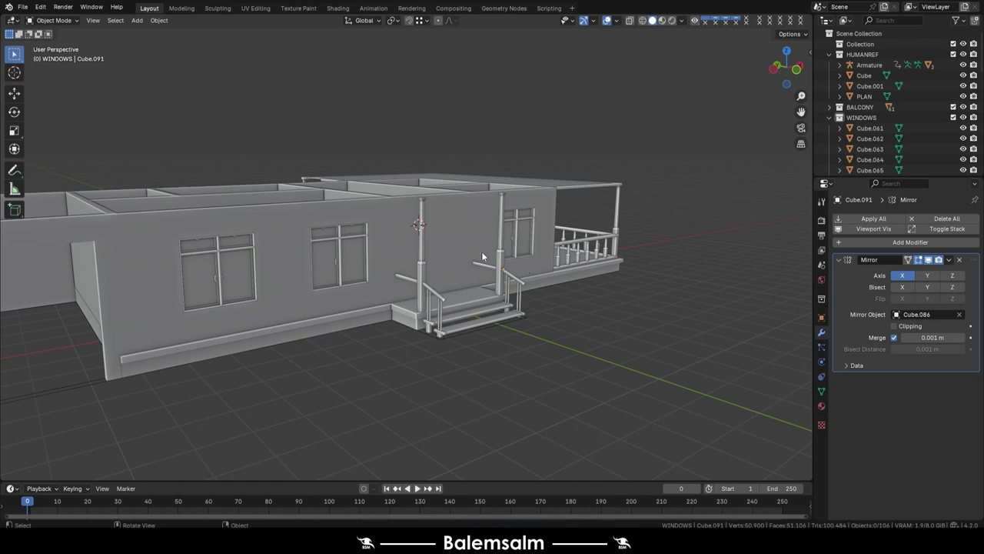
# Add a new cube mesh to the house scene
pyautogui.moveTo(528, 270); pyautogui.dragTo(379, 287, button='middle')
pyautogui.scroll(3, 379, 286)
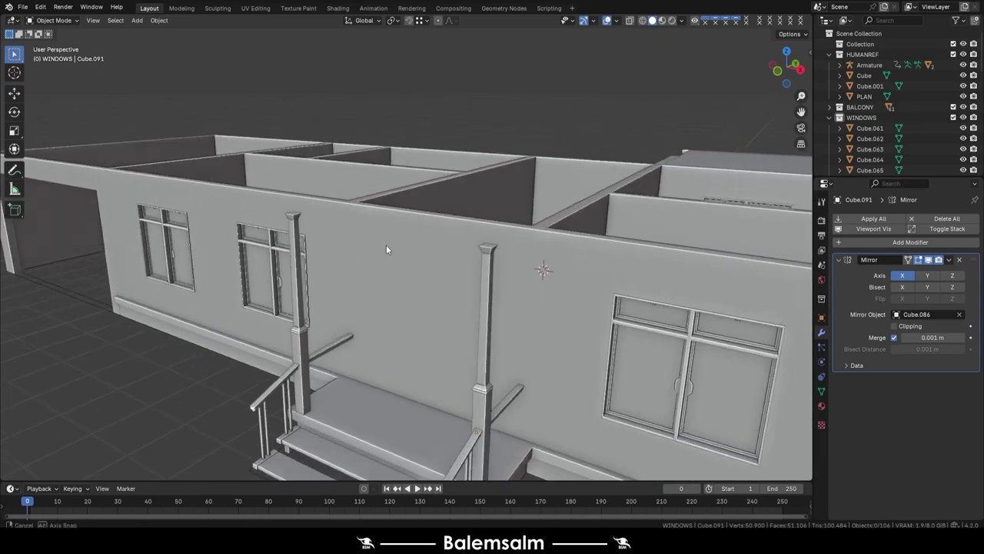
pyautogui.moveTo(386, 245); pyautogui.dragTo(388, 252, button='middle')
pyautogui.scroll(-2, 388, 251)
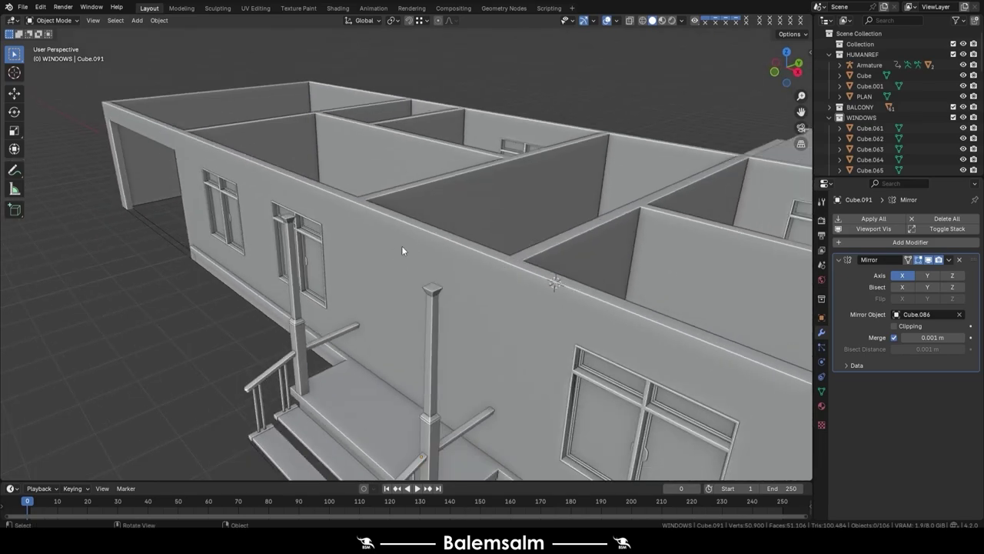
pyautogui.hotkey('shift', 'a')
pyautogui.click(442, 255)
# Raise the cube along Z until it rests at wall-top height
pyautogui.scroll(-2, 414, 262)
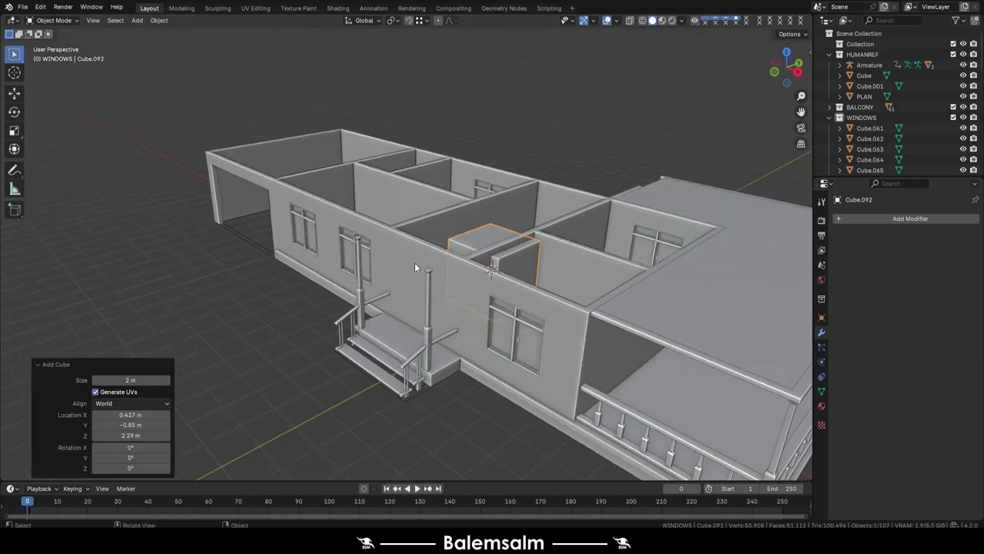
pyautogui.moveTo(415, 262); pyautogui.dragTo(471, 267, button='middle')
pyautogui.scroll(3, 470, 267)
pyautogui.press('g')
pyautogui.press('z')
pyautogui.click(440, 159)
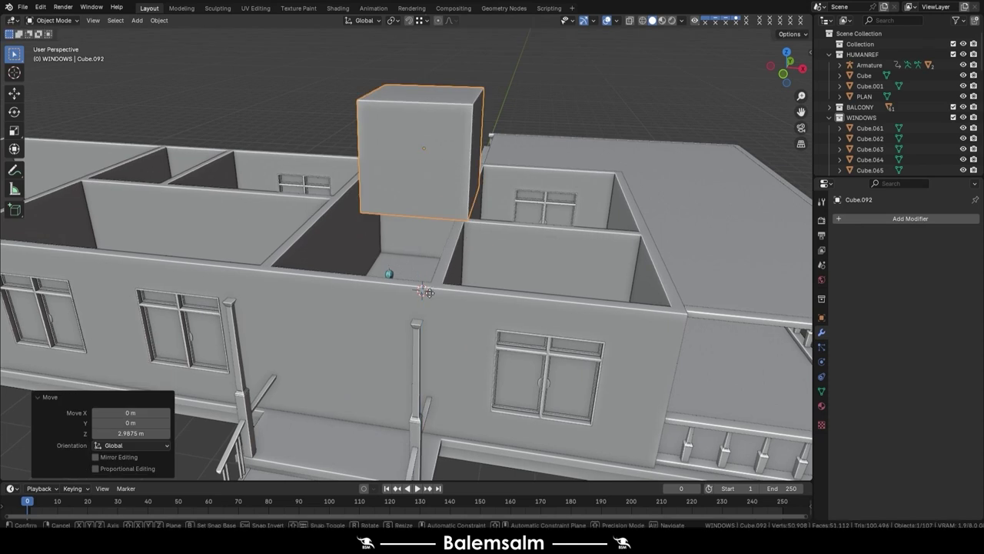
pyautogui.press('g')
pyautogui.press('z')
pyautogui.click(454, 219)
# Flatten the cube by sliding its top face down, then set the slab thickness to 0.2 m
pyautogui.press('Tab')
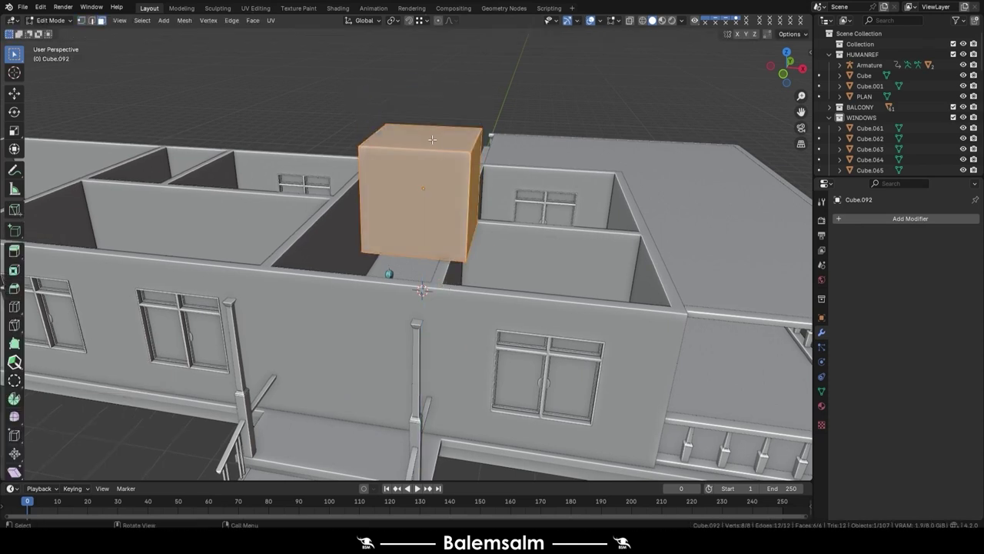
pyautogui.click(432, 139)
pyautogui.press('g')
pyautogui.press('g')
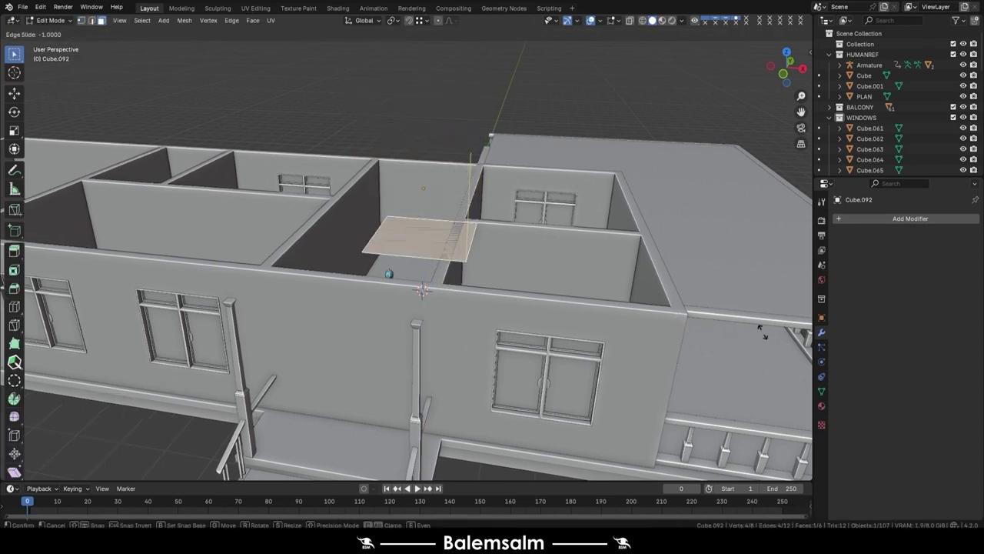
pyautogui.click(399, 360)
pyautogui.write('gz')
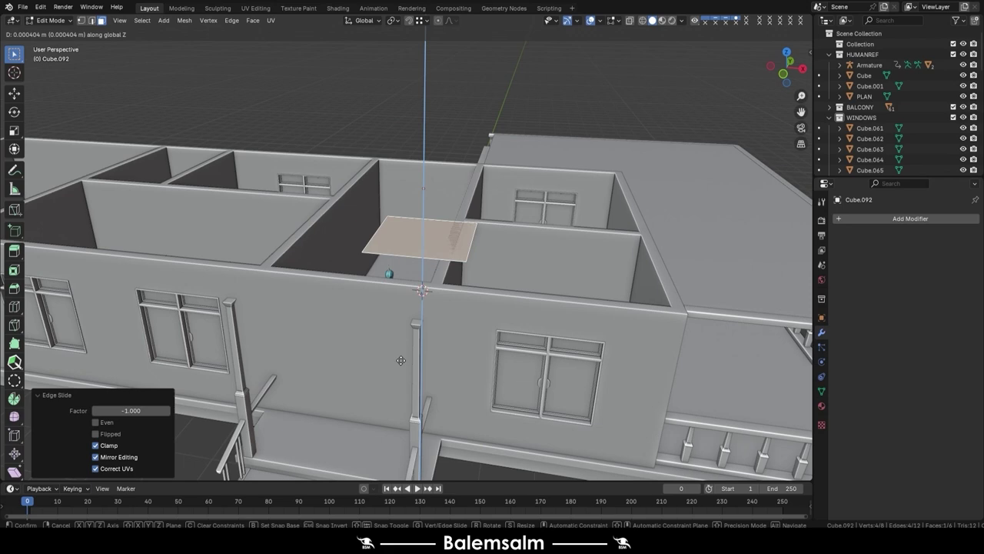
pyautogui.write('0.2')
pyautogui.press('Return')
# Stretch both slab ends outward along X, about 3.57 m, to span the house's length
pyautogui.moveTo(448, 283)
pyautogui.mouseDown(button='middle')
pyautogui.moveTo(420, 261)
pyautogui.moveTo(501, 262)
pyautogui.mouseUp(button='middle')
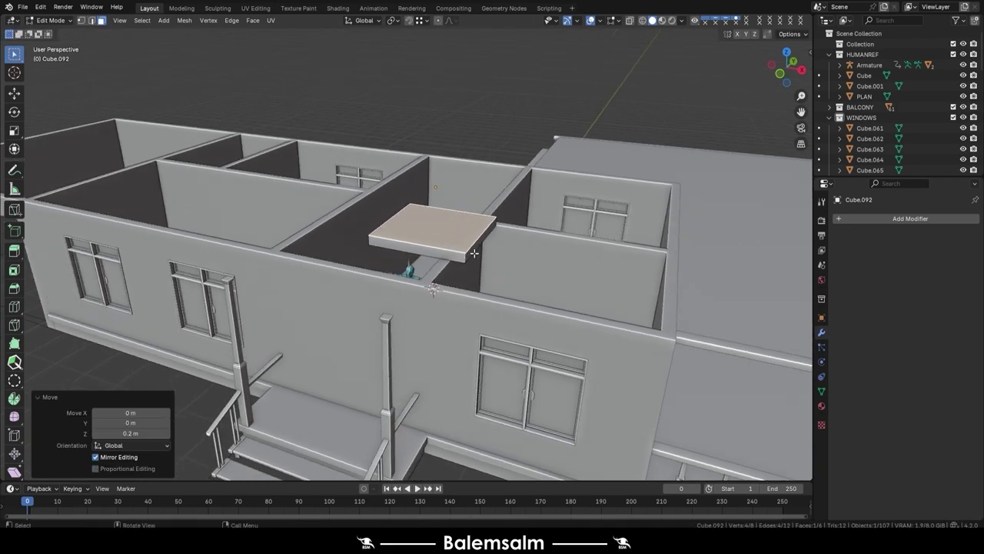
pyautogui.click(501, 262)
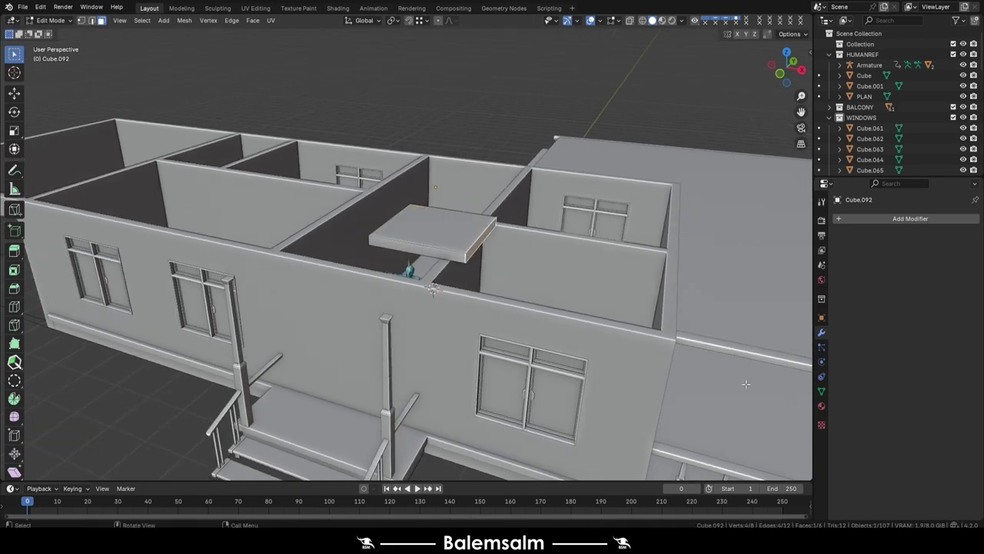
pyautogui.press('g')
pyautogui.press('y')
pyautogui.click(677, 342)
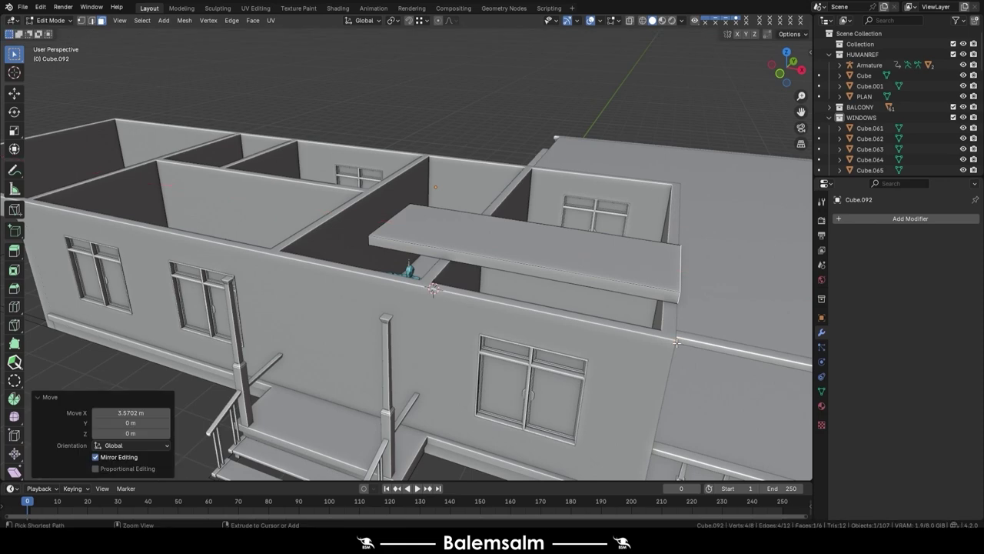
pyautogui.moveTo(432, 229); pyautogui.dragTo(400, 254, button='middle')
pyautogui.scroll(3, 399, 254)
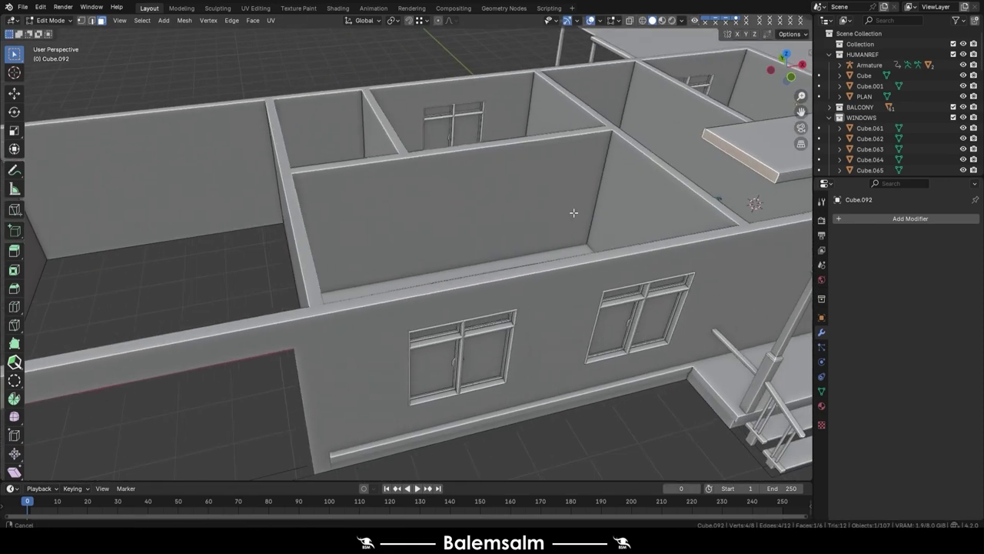
pyautogui.press('g')
pyautogui.press('x')
pyautogui.click(313, 307)
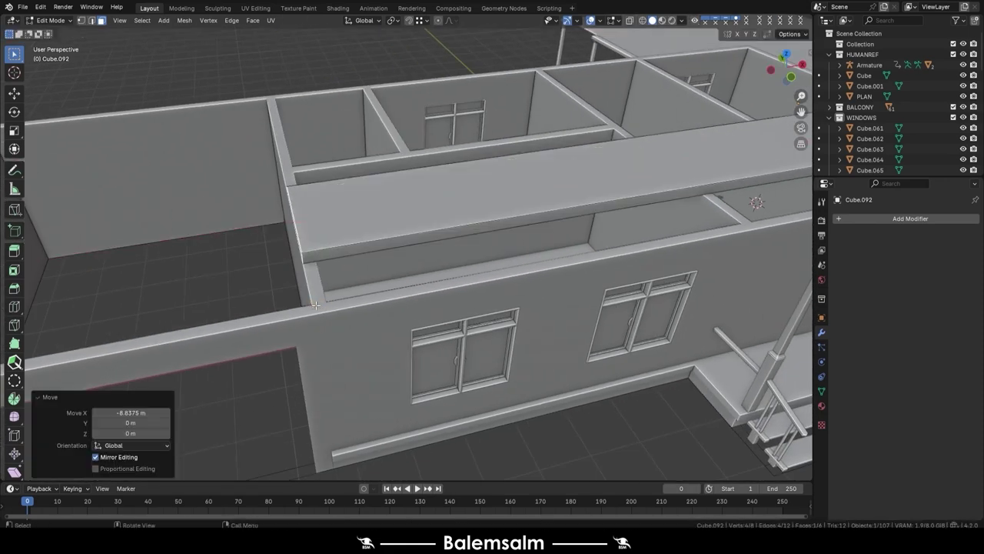
pyautogui.scroll(-3, 390, 263)
# Widen the slab along Y, about 4.85 m, so both long sides cover the rooms
pyautogui.moveTo(390, 263); pyautogui.dragTo(430, 246, button='middle')
pyautogui.click(431, 246)
pyautogui.press('g')
pyautogui.press('y')
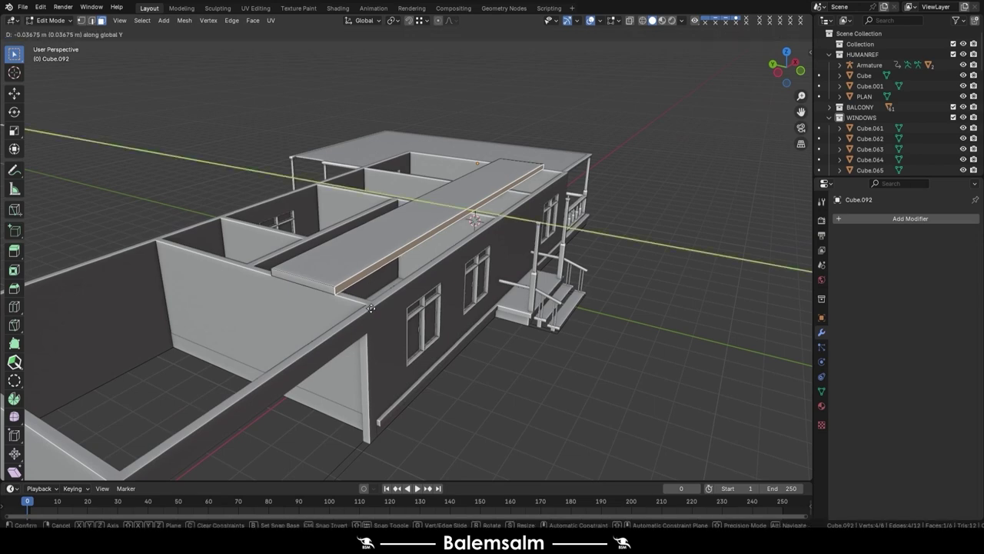
pyautogui.click(567, 176)
pyautogui.moveTo(566, 176)
pyautogui.mouseDown(button='middle')
pyautogui.moveTo(495, 197)
pyautogui.moveTo(469, 223)
pyautogui.moveTo(292, 222)
pyautogui.moveTo(477, 292)
pyautogui.mouseUp(button='middle')
pyautogui.click(500, 187)
pyautogui.press('g')
pyautogui.press('y')
pyautogui.click(444, 239)
# Check the slab from the front view and return to Object Mode
pyautogui.press('KP_1')
pyautogui.press('`')
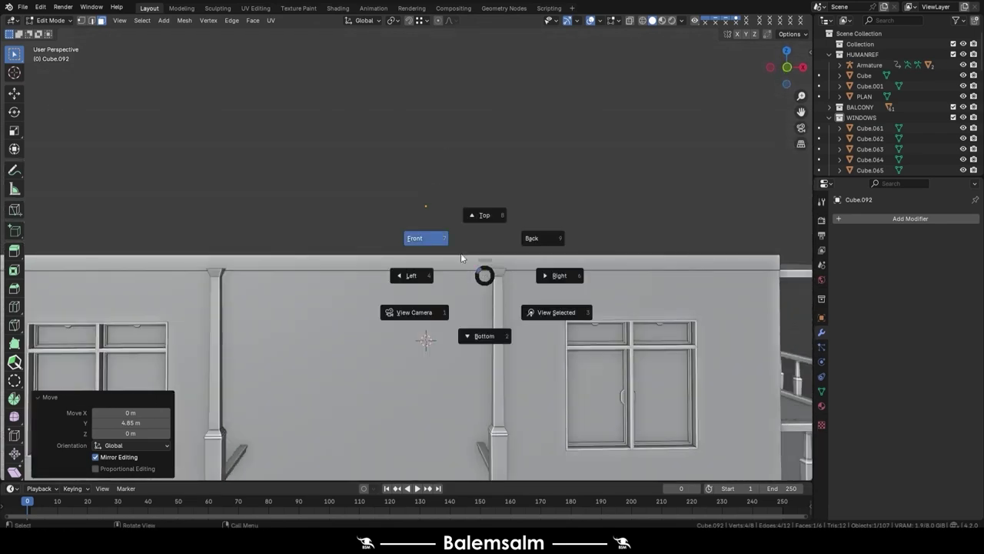
pyautogui.click(461, 253)
pyautogui.press('Tab')
pyautogui.moveTo(454, 262)
pyautogui.mouseDown(button='middle')
pyautogui.moveTo(519, 178)
pyautogui.moveTo(462, 229)
pyautogui.moveTo(484, 277)
pyautogui.moveTo(465, 314)
pyautogui.mouseUp(button='middle')
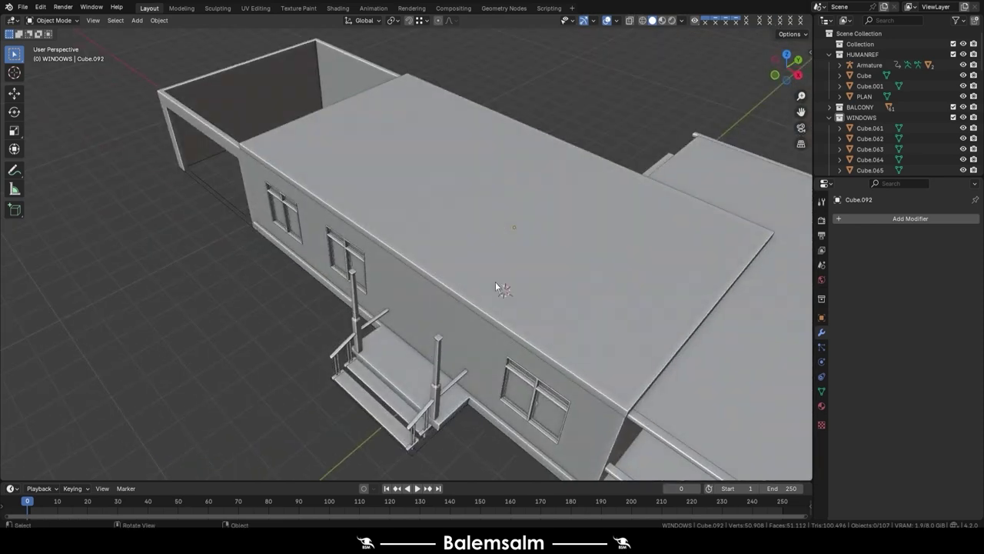
# Save the file and duplicate the roof slab, offsetting the copy 1.29 m along Y
pyautogui.hotkey('ctrl', 's')
pyautogui.click(416, 281)
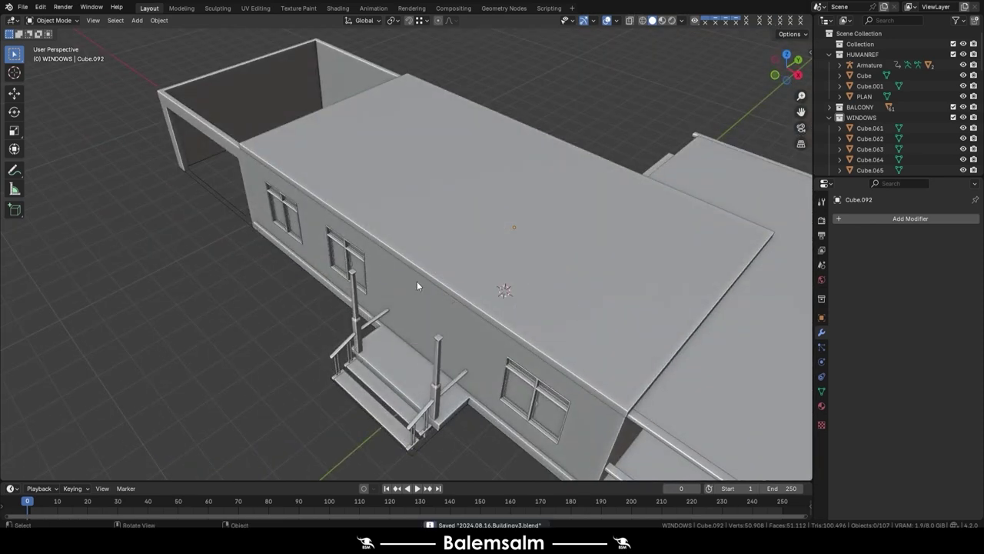
pyautogui.keyDown('shift'); pyautogui.click(462, 302); pyautogui.keyUp('shift')
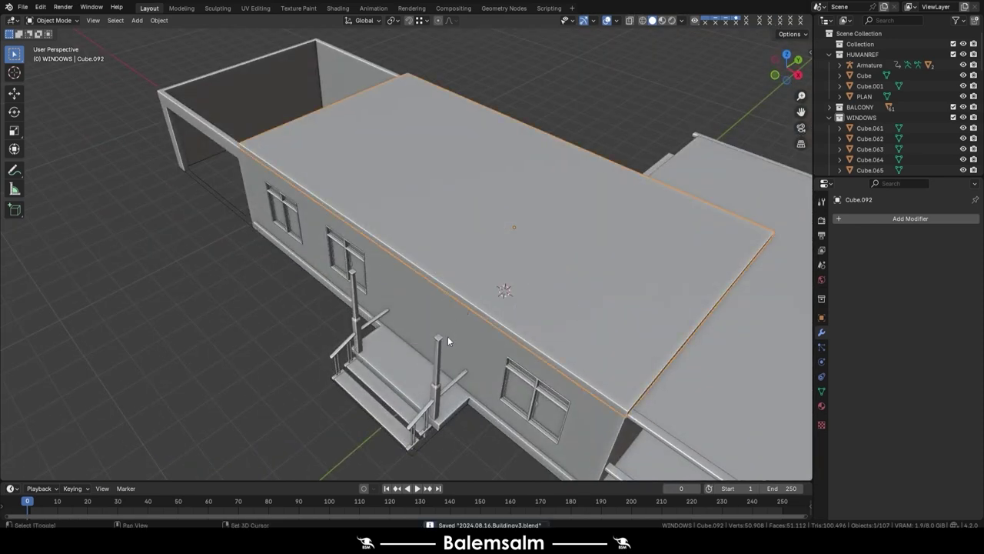
pyautogui.hotkey('shift', 'd')
pyautogui.press('y')
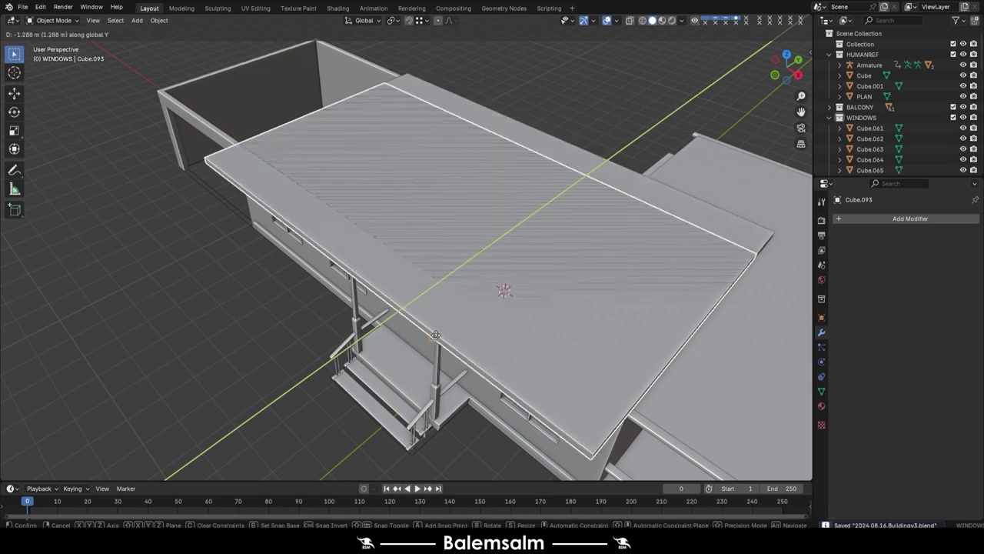
pyautogui.click(434, 336)
# Shorten the copied slab along X and shift it 7.27 m over the porch
pyautogui.press('Tab')
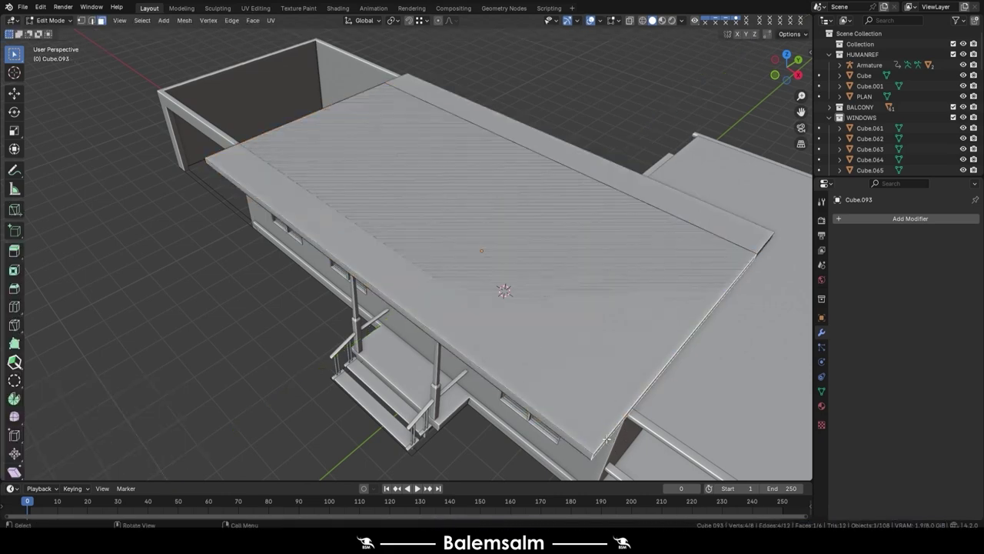
pyautogui.press('g')
pyautogui.press('x')
pyautogui.click(442, 343)
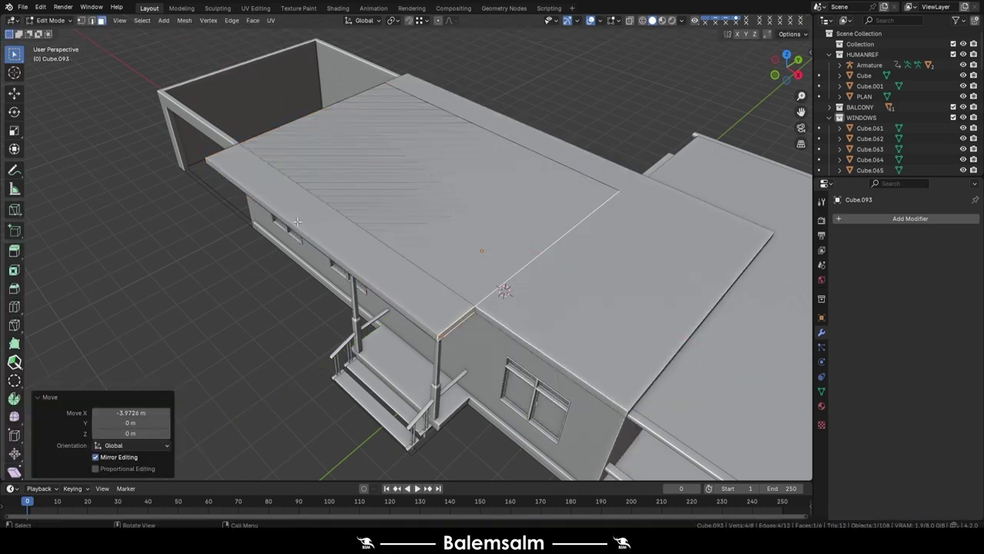
pyautogui.moveTo(443, 343)
pyautogui.mouseDown(button='middle')
pyautogui.moveTo(462, 198)
pyautogui.moveTo(348, 241)
pyautogui.mouseUp(button='middle')
pyautogui.click(265, 294)
pyautogui.moveTo(265, 295); pyautogui.dragTo(347, 170, button='middle')
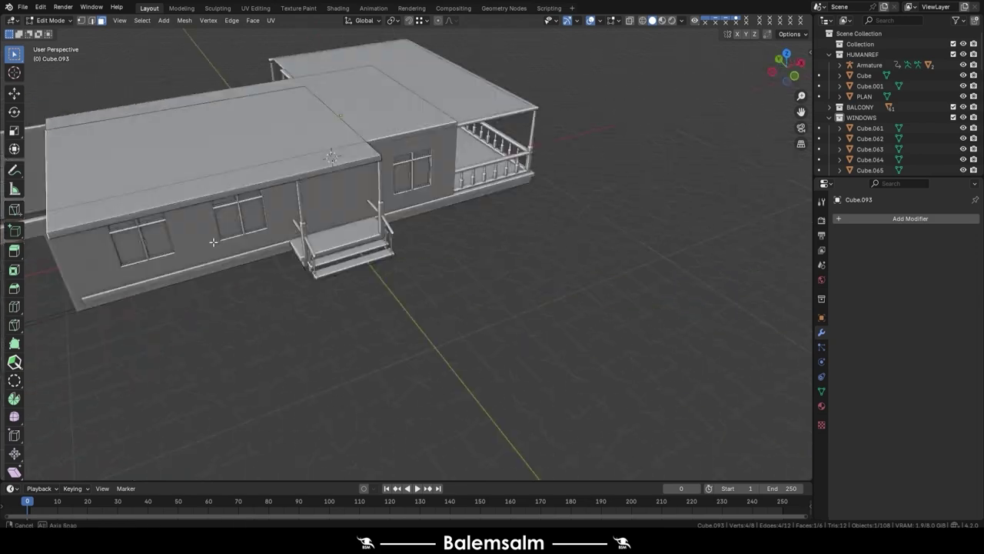
pyautogui.press('g')
pyautogui.press('x')
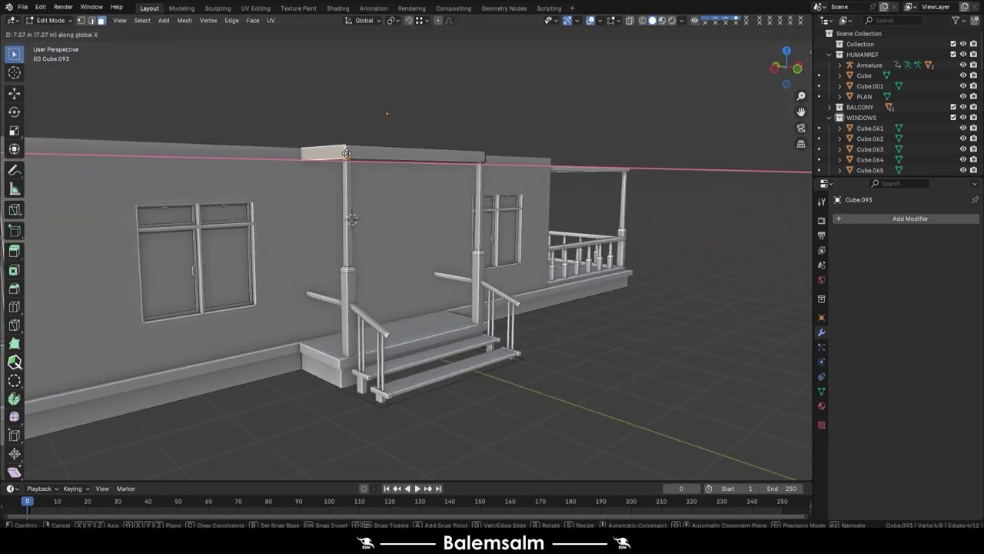
pyautogui.click(378, 350)
# Trim the porch canopy's depth along Y using X-ray to see the porch
pyautogui.moveTo(377, 149)
pyautogui.mouseDown(button='middle')
pyautogui.moveTo(393, 136)
pyautogui.moveTo(449, 233)
pyautogui.moveTo(272, 395)
pyautogui.moveTo(60, 277)
pyautogui.mouseUp(button='middle')
pyautogui.hotkey('alt', 'z')
pyautogui.hotkey('alt', 'z')
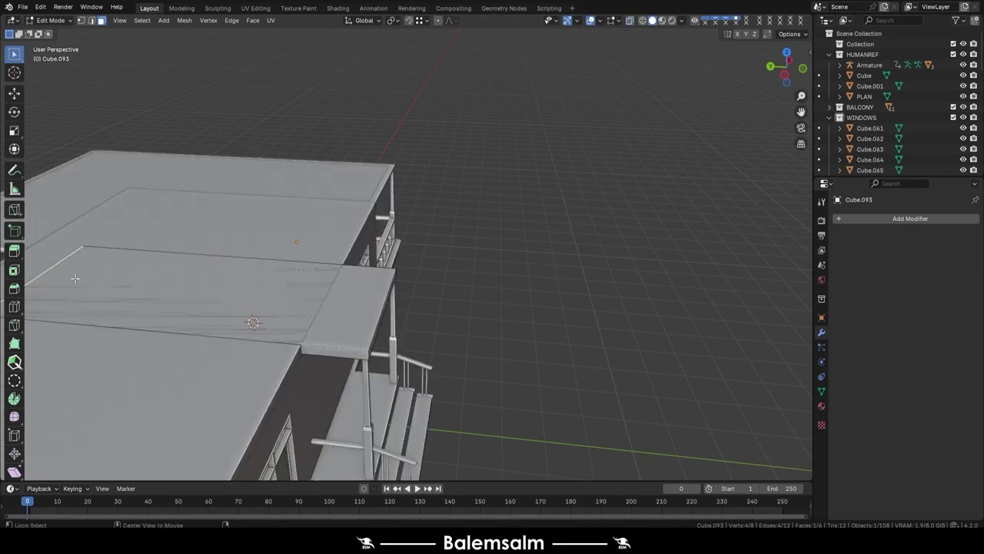
pyautogui.press('g')
pyautogui.press('y')
pyautogui.click(378, 200)
pyautogui.press('g')
pyautogui.press('y')
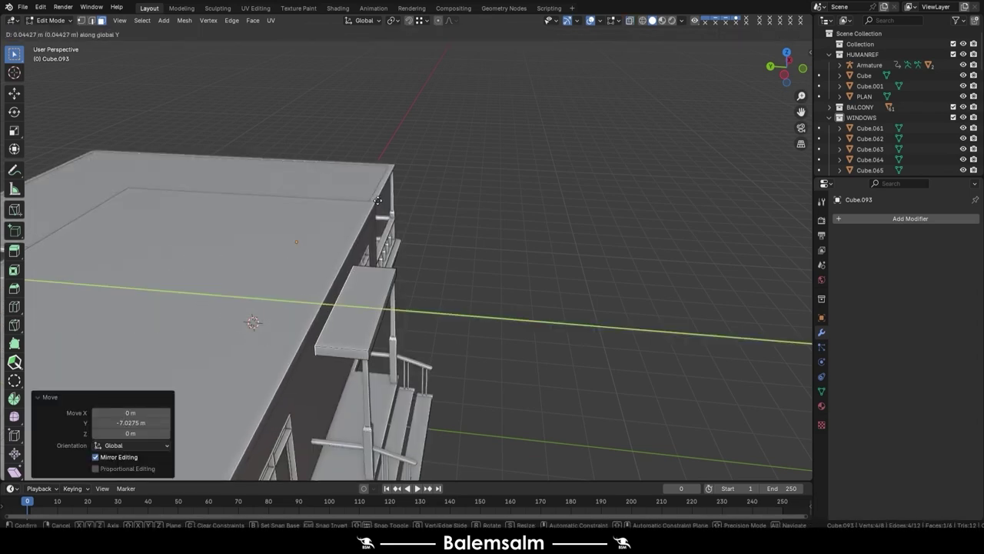
# Move the canopy face along Z to settle it at its new height
pyautogui.moveTo(374, 208)
pyautogui.mouseDown(button='middle')
pyautogui.moveTo(270, 220)
pyautogui.moveTo(238, 241)
pyautogui.mouseUp(button='middle')
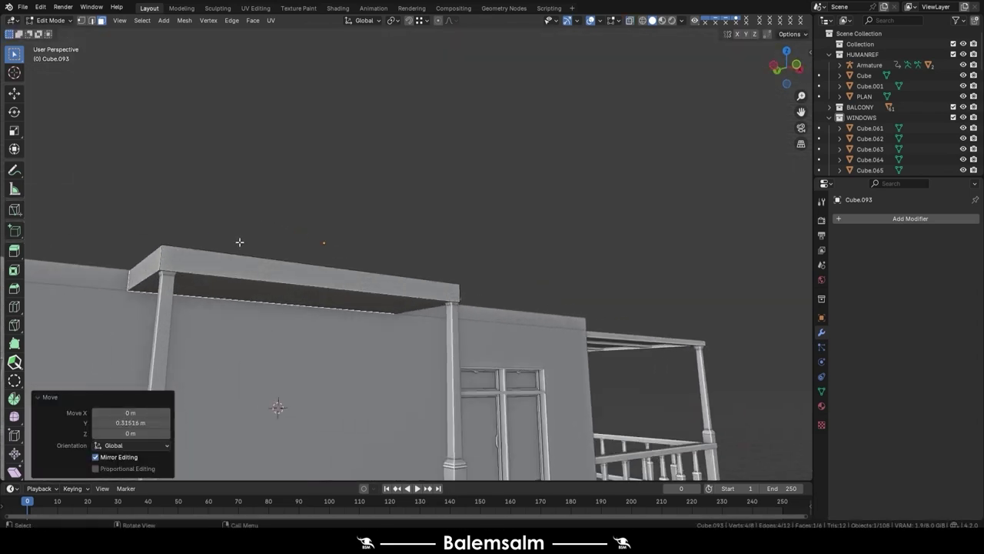
pyautogui.press('z')
pyautogui.click(323, 281)
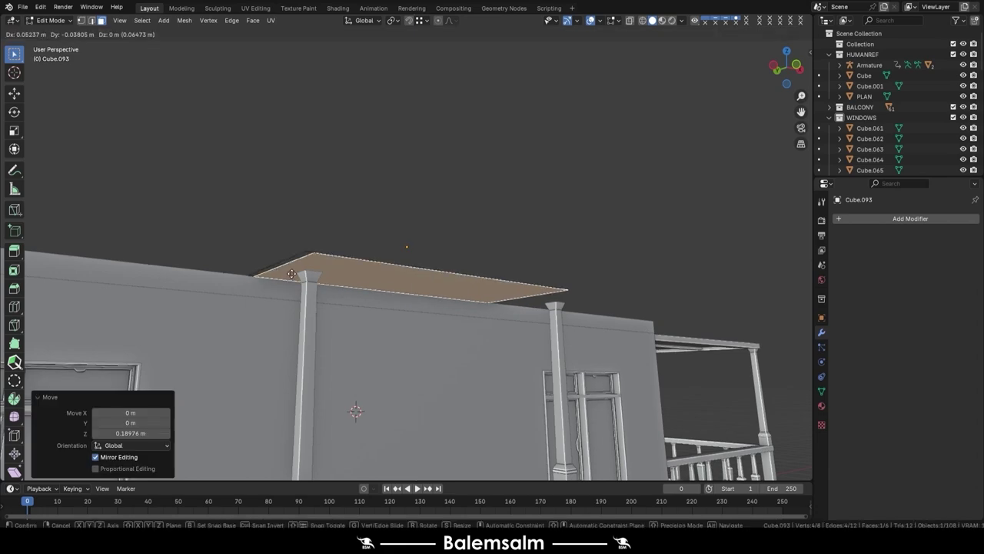
pyautogui.press('g')
pyautogui.press('z')
pyautogui.click(309, 273)
pyautogui.moveTo(308, 273)
pyautogui.mouseDown(button='middle')
pyautogui.moveTo(384, 248)
pyautogui.moveTo(473, 253)
pyautogui.moveTo(398, 308)
pyautogui.mouseUp(button='middle')
# Loop cut through the porch roof's middle and raise the new edge along Z
pyautogui.hotkey('ctrl', 'r')
pyautogui.click(473, 253)
pyautogui.scroll(-3, 473, 253)
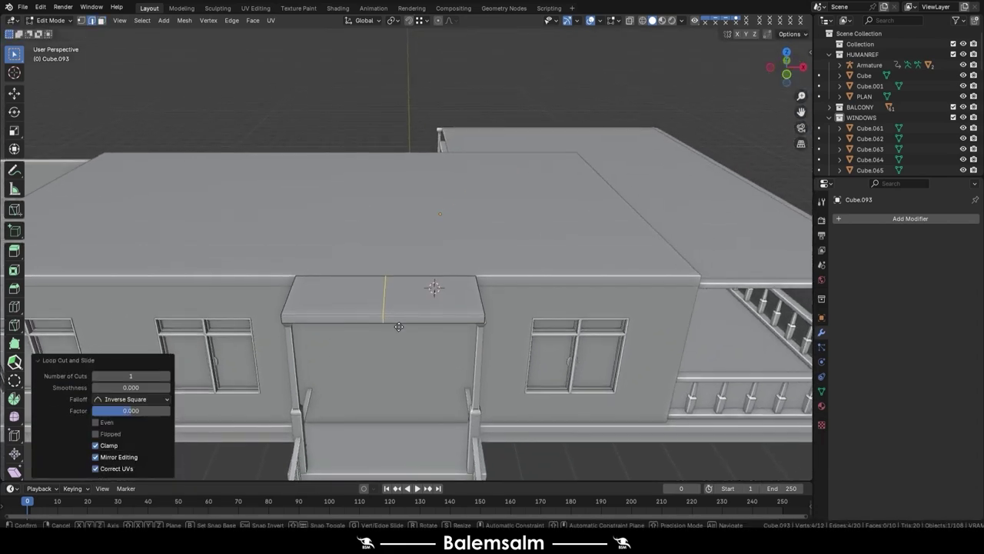
pyautogui.press('g')
pyautogui.press('z')
pyautogui.click(398, 271)
pyautogui.moveTo(398, 270)
pyautogui.mouseDown(button='middle')
pyautogui.moveTo(562, 392)
pyautogui.moveTo(330, 226)
pyautogui.moveTo(346, 196)
pyautogui.moveTo(386, 213)
pyautogui.moveTo(477, 301)
pyautogui.moveTo(449, 331)
pyautogui.mouseUp(button='middle')
# Add another loop cut and lift the middle edge into a ridge about 0.72 m high
pyautogui.hotkey('ctrl', 'r')
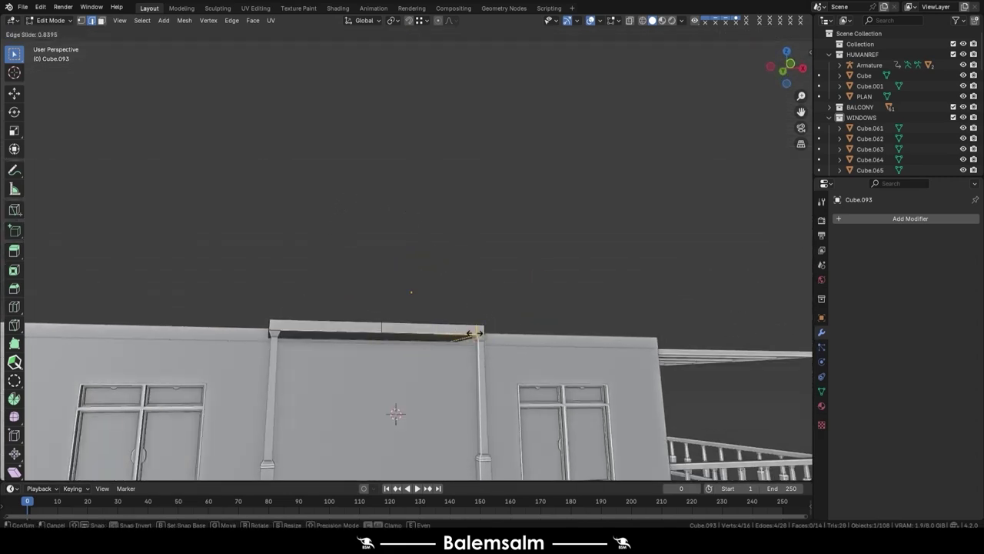
pyautogui.click(474, 333)
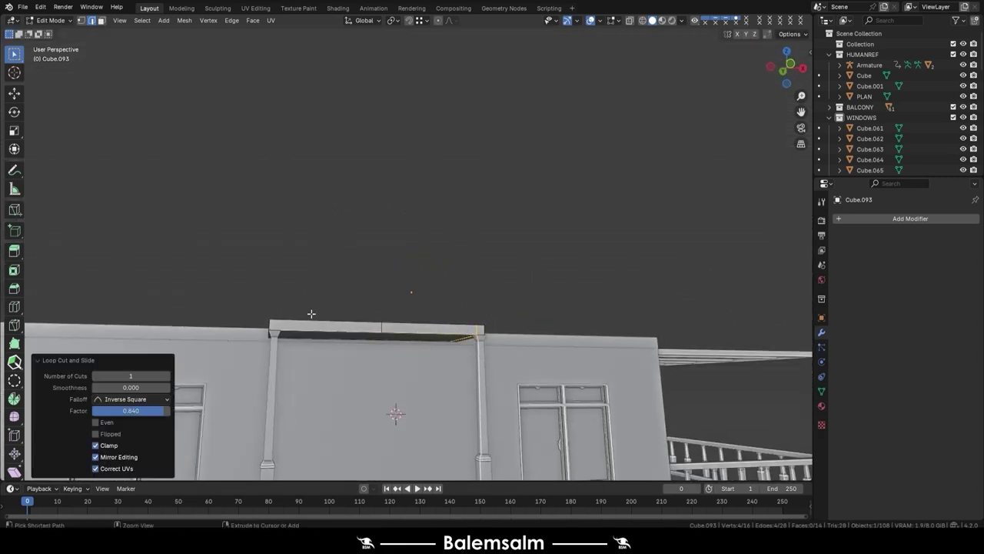
pyautogui.click(394, 337)
pyautogui.press('z')
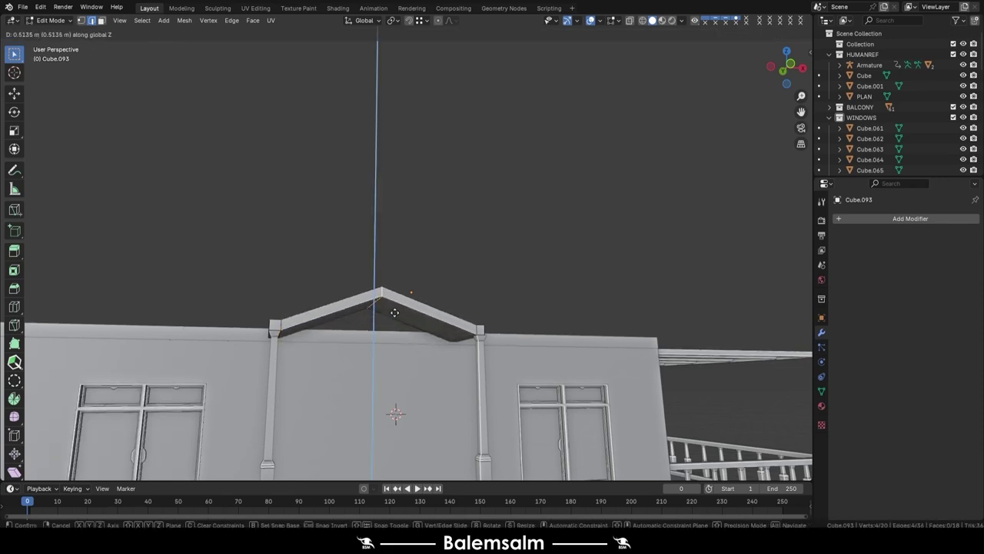
pyautogui.click(394, 301)
# Nudge the porch roof's front fascia face slightly sideways and return to Object Mode
pyautogui.moveTo(395, 301); pyautogui.dragTo(451, 379, button='middle')
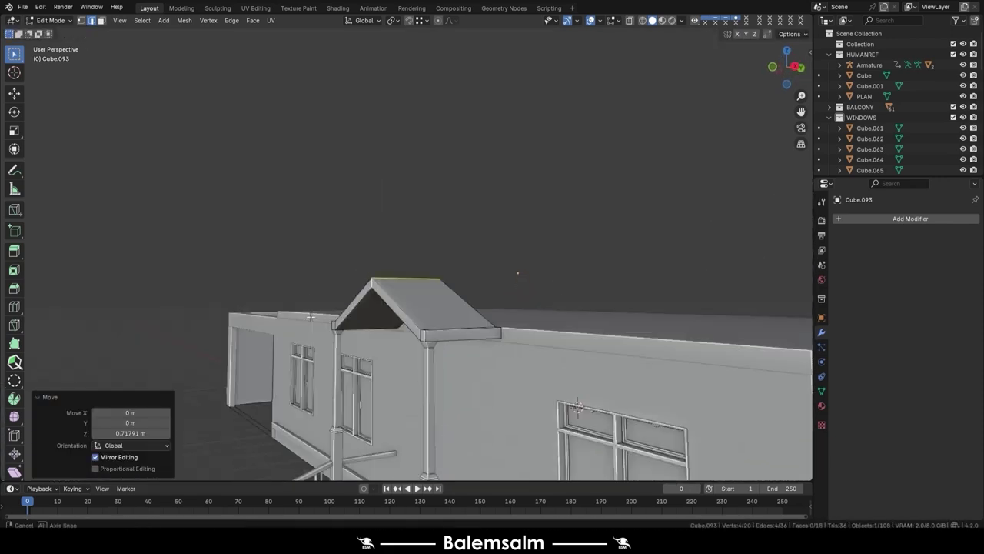
pyautogui.press('3')
pyautogui.click(556, 388)
pyautogui.press('g')
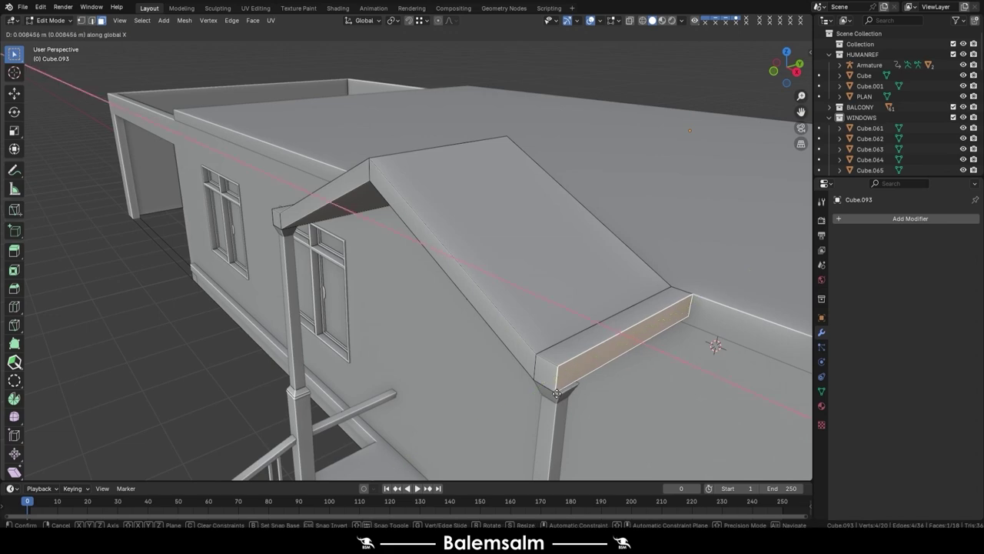
pyautogui.click(557, 394)
pyautogui.moveTo(557, 393); pyautogui.dragTo(395, 210, button='middle')
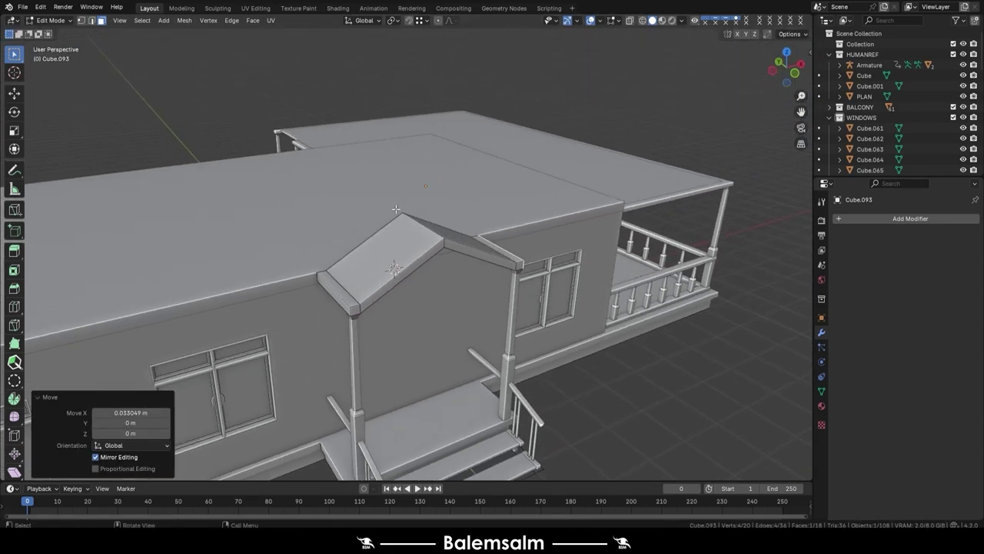
pyautogui.press('Tab')
pyautogui.scroll(-3, 328, 118)
pyautogui.moveTo(328, 118)
pyautogui.mouseDown(button='middle')
pyautogui.moveTo(305, 210)
pyautogui.moveTo(360, 250)
pyautogui.mouseUp(button='middle')
# Save the blend file and start editing the main roof slab mesh
pyautogui.hotkey('ctrl', 's')
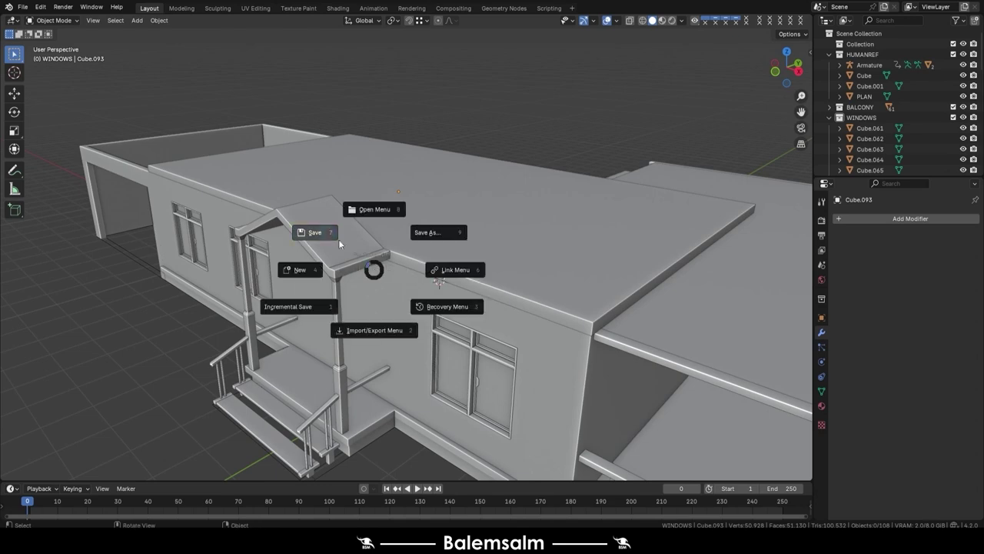
pyautogui.click(327, 231)
pyautogui.click(456, 254)
pyautogui.scroll(-3, 456, 253)
pyautogui.press('Tab')
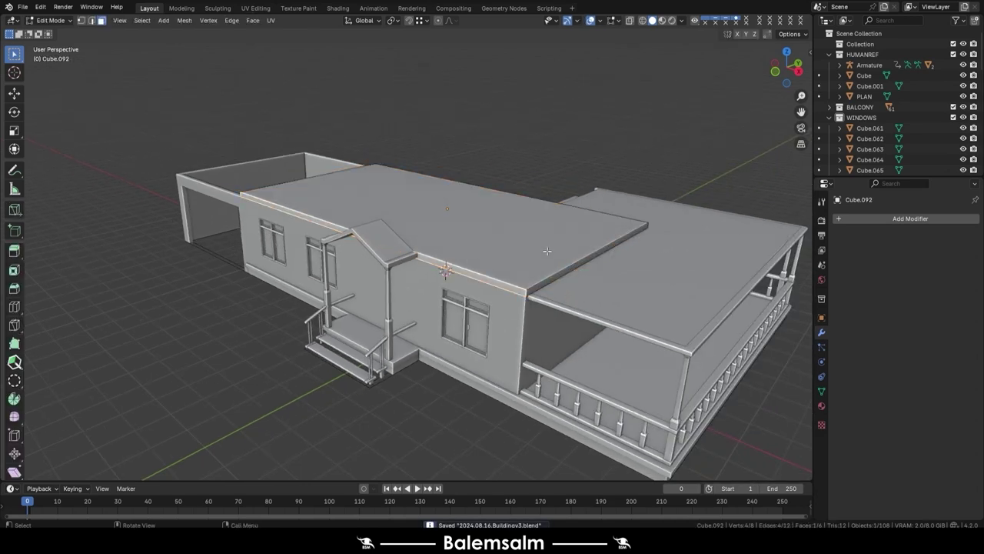
pyautogui.moveTo(456, 253)
pyautogui.mouseDown(button='middle')
pyautogui.moveTo(483, 262)
pyautogui.moveTo(477, 309)
pyautogui.mouseUp(button='middle')
# Loop-cut the roof at its centre and raise the new edge along Z into a gabled ridge
pyautogui.hotkey('ctrl', 'r')
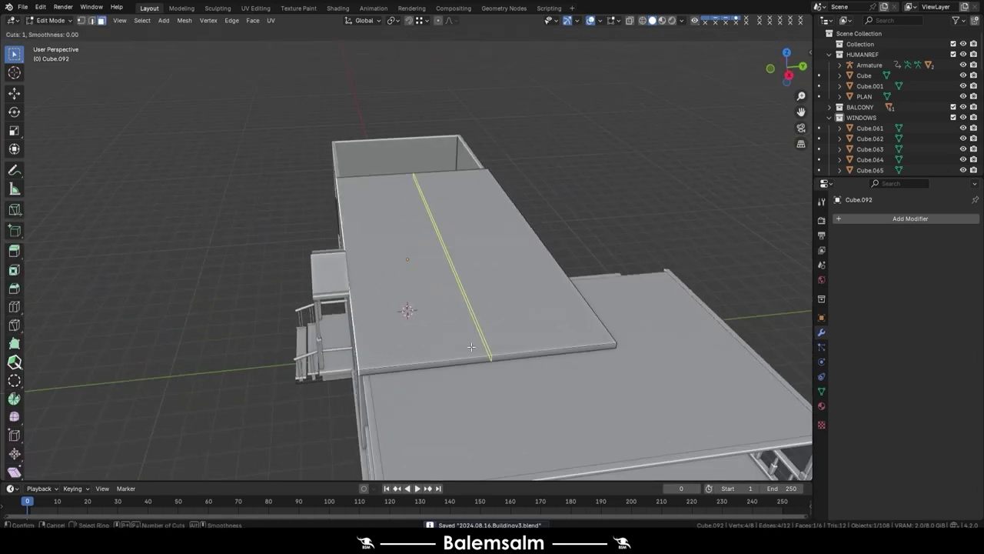
pyautogui.click(477, 309)
pyautogui.press('g')
pyautogui.press('z')
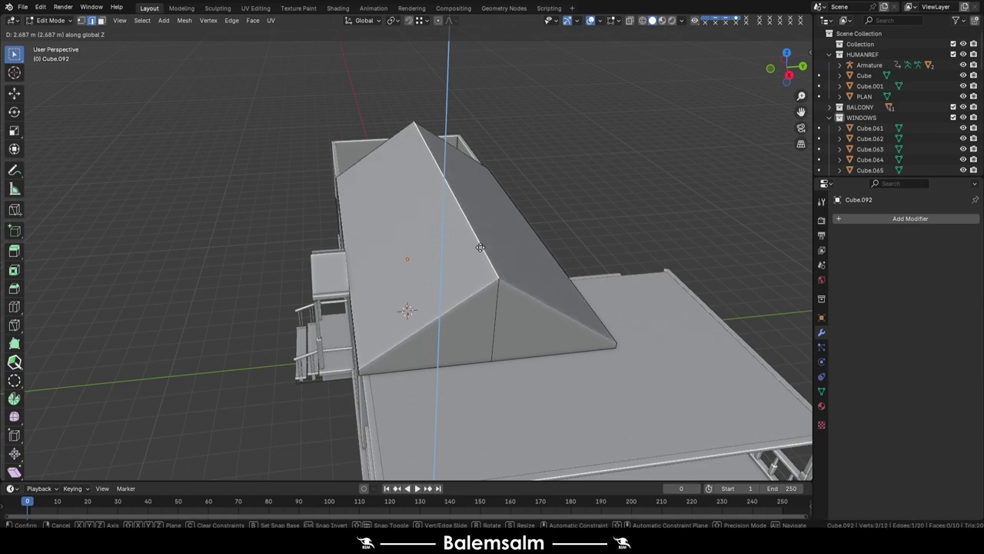
pyautogui.click(479, 247)
pyautogui.moveTo(480, 247)
pyautogui.mouseDown(button='middle')
pyautogui.moveTo(597, 214)
pyautogui.moveTo(439, 253)
pyautogui.moveTo(459, 290)
pyautogui.moveTo(395, 257)
pyautogui.mouseUp(button='middle')
pyautogui.press('g')
pyautogui.press('z')
pyautogui.click(439, 254)
pyautogui.press('g')
pyautogui.press('z')
pyautogui.click(459, 308)
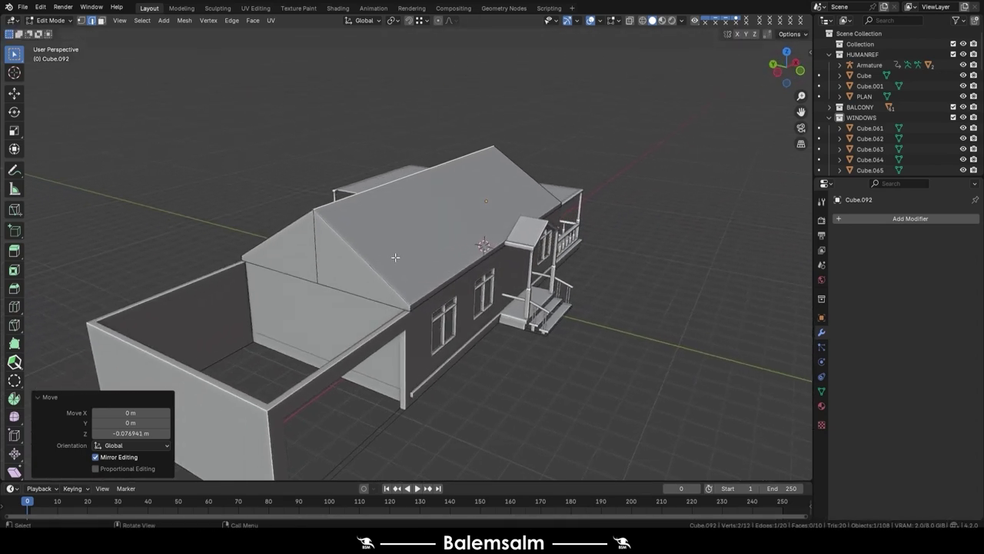
# Extrude both gable end faces along X, then undo the extension
pyautogui.click(350, 262)
pyautogui.keyDown('ctrl'); pyautogui.click(281, 245); pyautogui.keyUp('ctrl')
pyautogui.press('e')
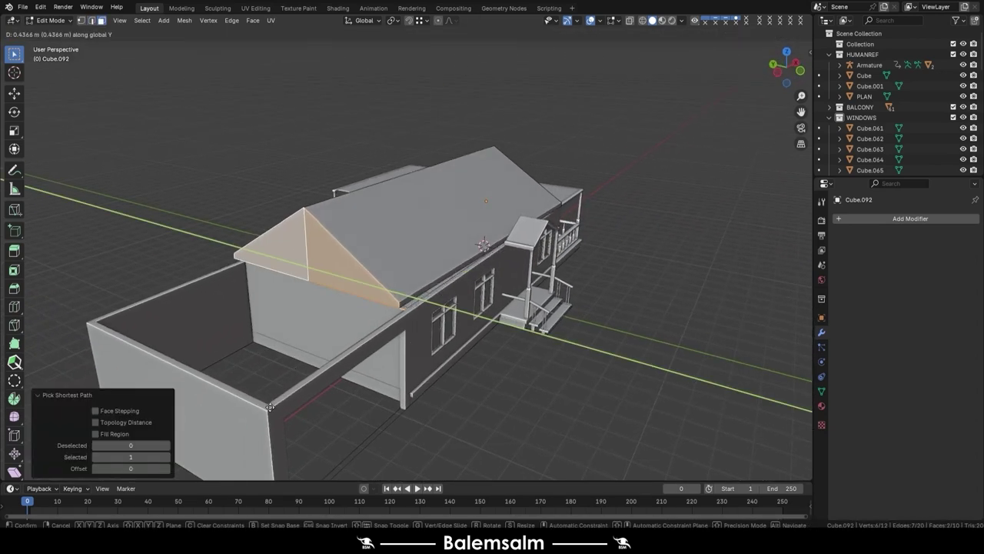
pyautogui.press('x')
pyautogui.click(424, 408)
pyautogui.press('Tab')
pyautogui.moveTo(428, 376); pyautogui.dragTo(378, 348, button='middle')
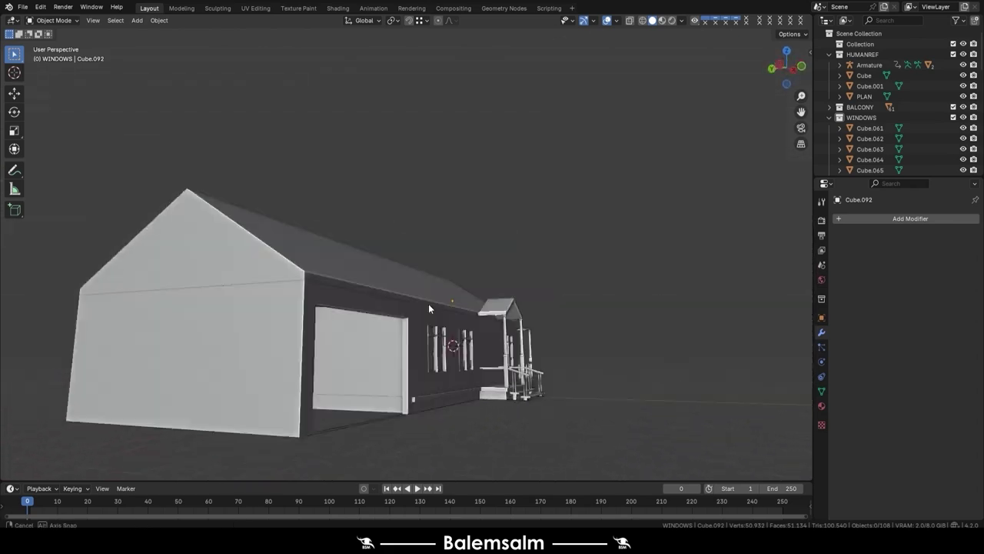
pyautogui.moveTo(378, 344); pyautogui.dragTo(407, 344, button='middle')
pyautogui.click(406, 345)
pyautogui.hotkey('ctrl', 'z')
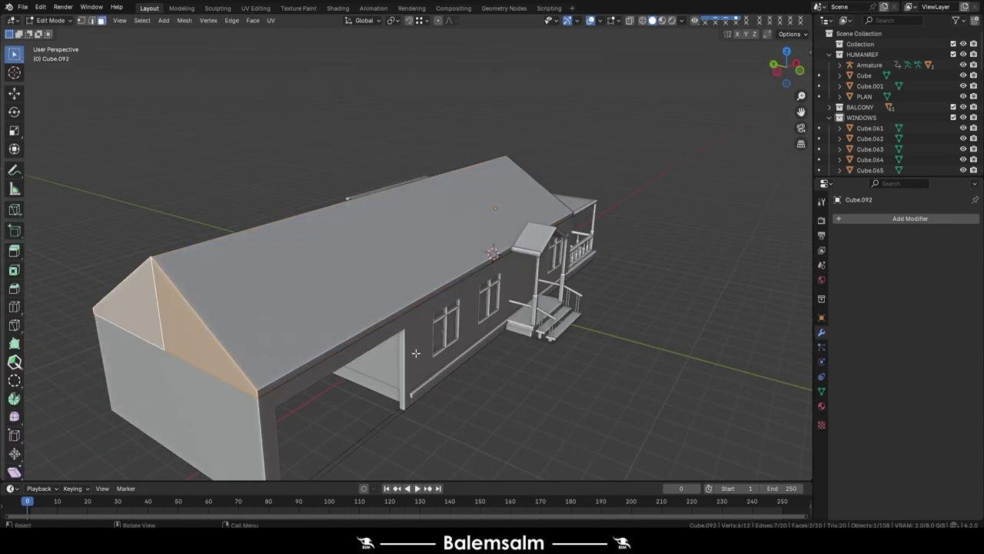
pyautogui.hotkey('ctrl', 'z')
pyautogui.hotkey('ctrl', 'z')
# Move the porch roof's back edge about 0.22 m along Y to meet the main roof
pyautogui.moveTo(466, 383)
pyautogui.mouseDown(button='middle')
pyautogui.moveTo(438, 299)
pyautogui.moveTo(377, 304)
pyautogui.moveTo(294, 335)
pyautogui.moveTo(446, 274)
pyautogui.mouseUp(button='middle')
pyautogui.scroll(3, 394, 310)
pyautogui.click(393, 310)
pyautogui.press('Tab')
pyautogui.scroll(2, 441, 236)
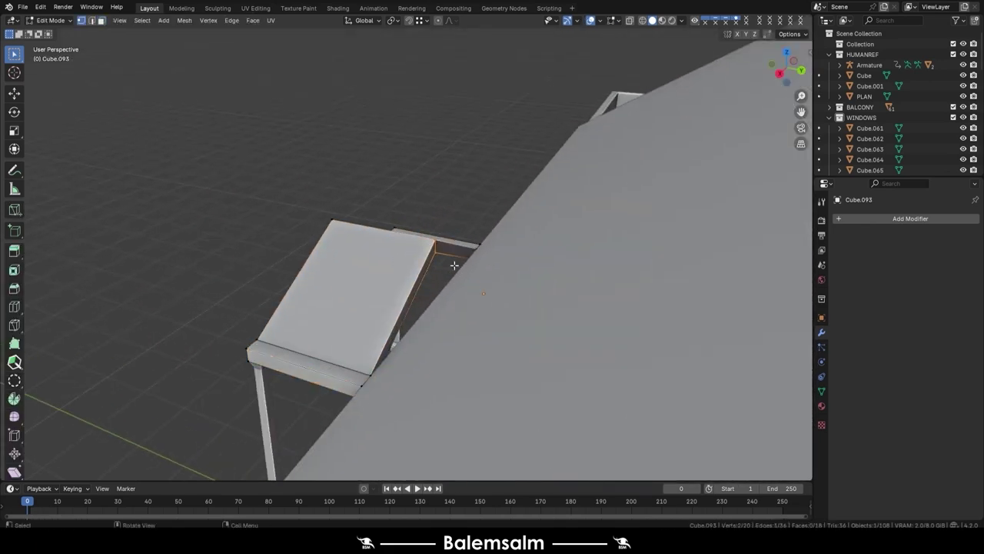
pyautogui.press('g')
pyautogui.press('y')
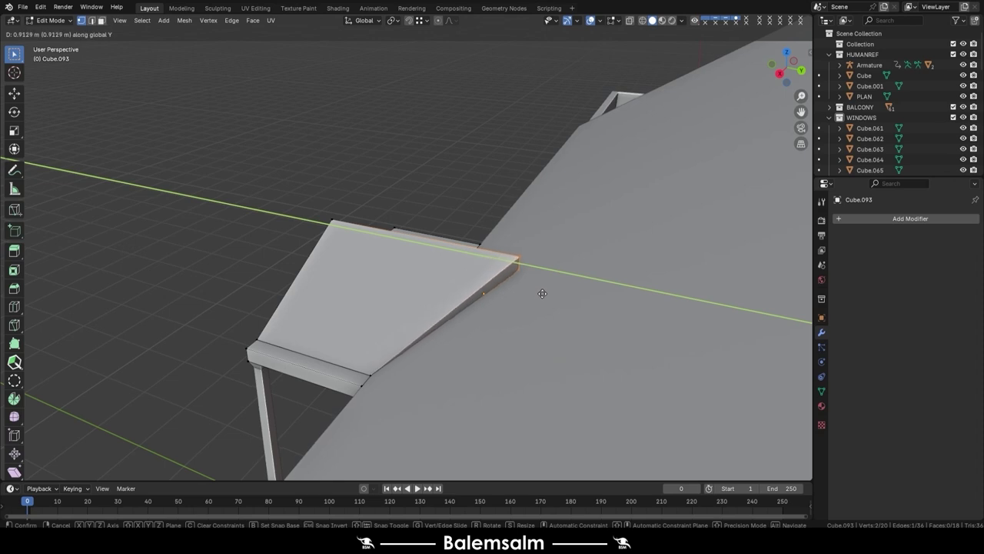
pyautogui.click(544, 295)
pyautogui.scroll(2, 518, 233)
pyautogui.press('g')
pyautogui.press('y')
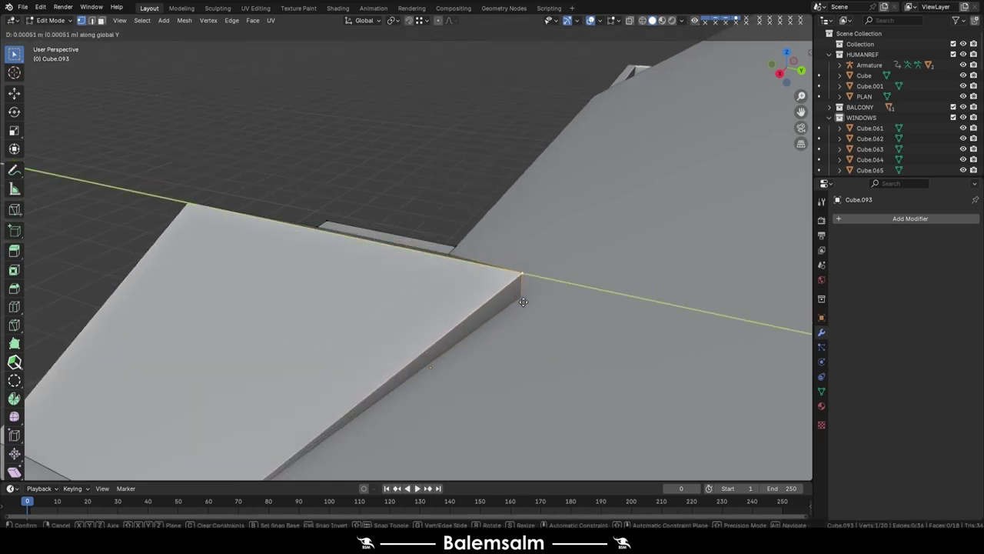
pyautogui.click(565, 317)
# Check the porch roof join and leave Edit Mode, viewing the house front
pyautogui.moveTo(565, 317); pyautogui.dragTo(473, 281, button='middle')
pyautogui.scroll(2, 473, 281)
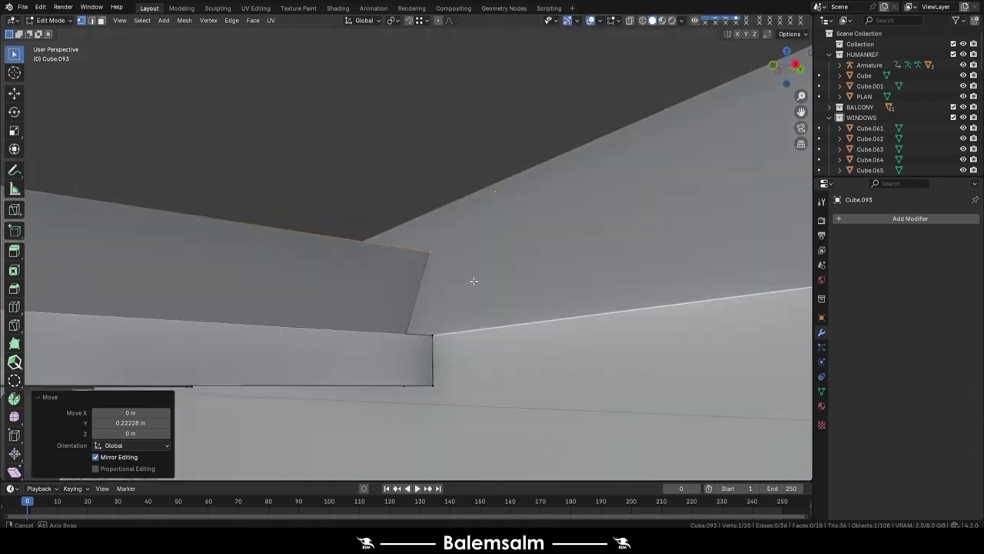
pyautogui.scroll(-3, 473, 280)
pyautogui.scroll(-3, 474, 280)
pyautogui.press('Tab')
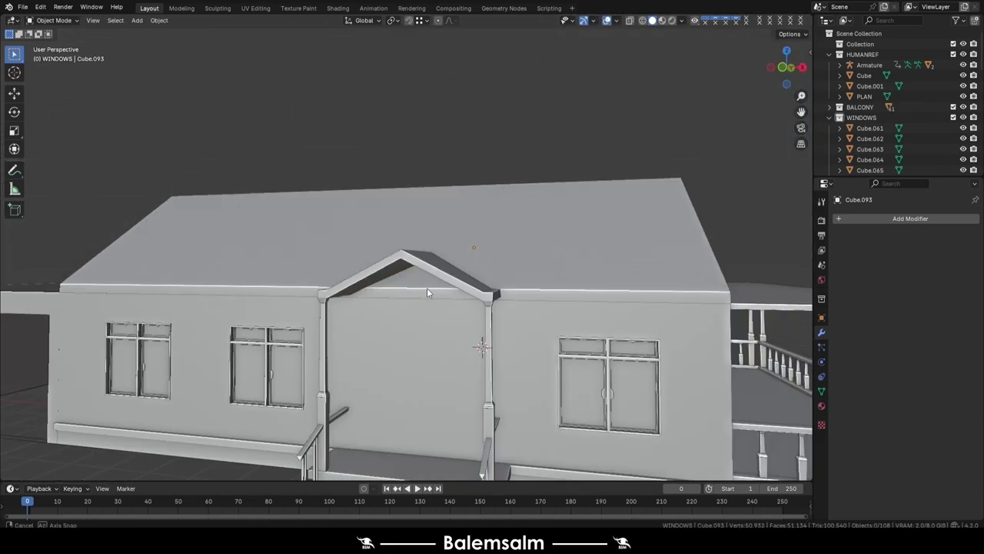
pyautogui.moveTo(428, 292)
pyautogui.mouseDown(button='middle')
pyautogui.moveTo(484, 276)
pyautogui.moveTo(528, 285)
pyautogui.moveTo(420, 308)
pyautogui.moveTo(370, 288)
pyautogui.moveTo(345, 294)
pyautogui.moveTo(339, 307)
pyautogui.moveTo(386, 339)
pyautogui.mouseUp(button='middle')
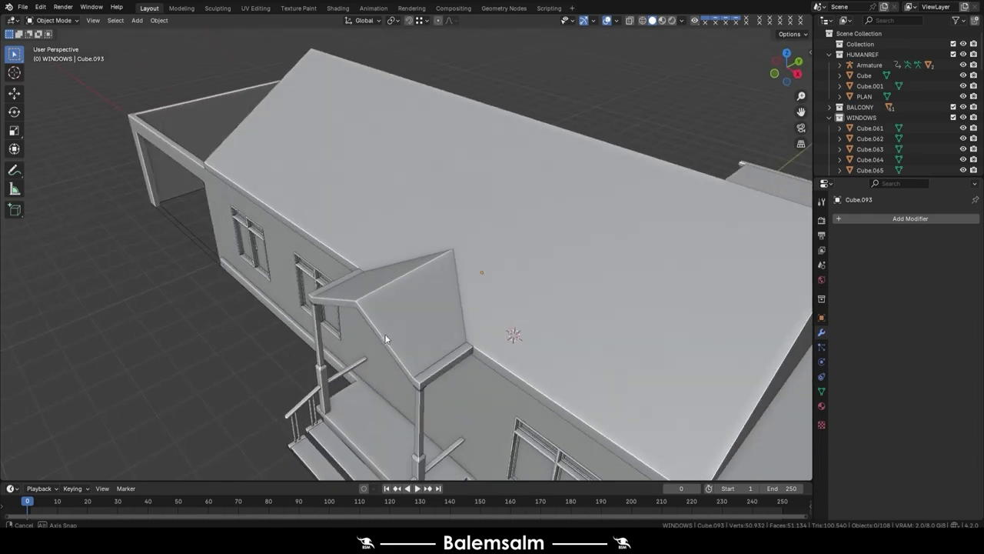
# Add new edge loop cuts across the main house roof
pyautogui.moveTo(515, 335); pyautogui.dragTo(477, 323, button='middle')
pyautogui.press('Tab')
pyautogui.press('g')
pyautogui.press('g')
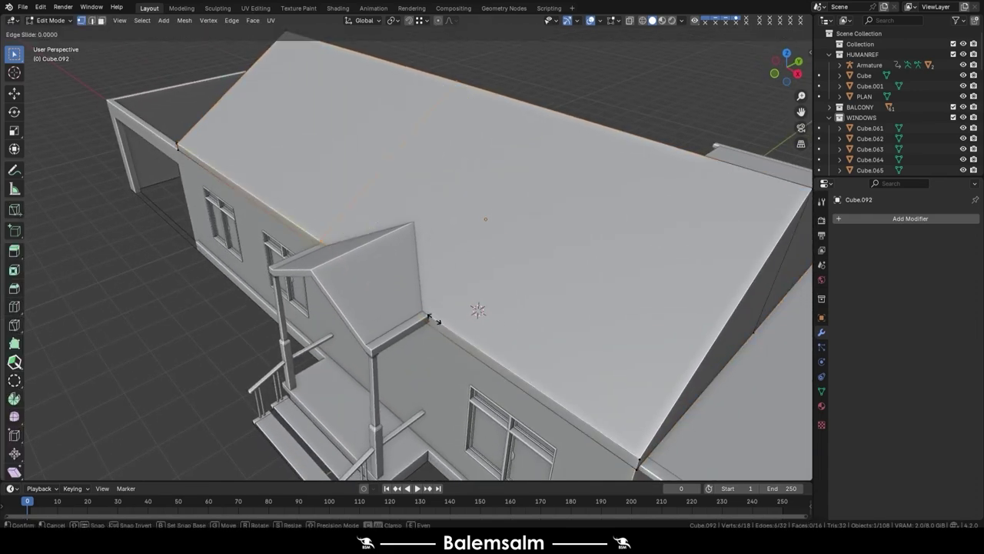
pyautogui.click(428, 321)
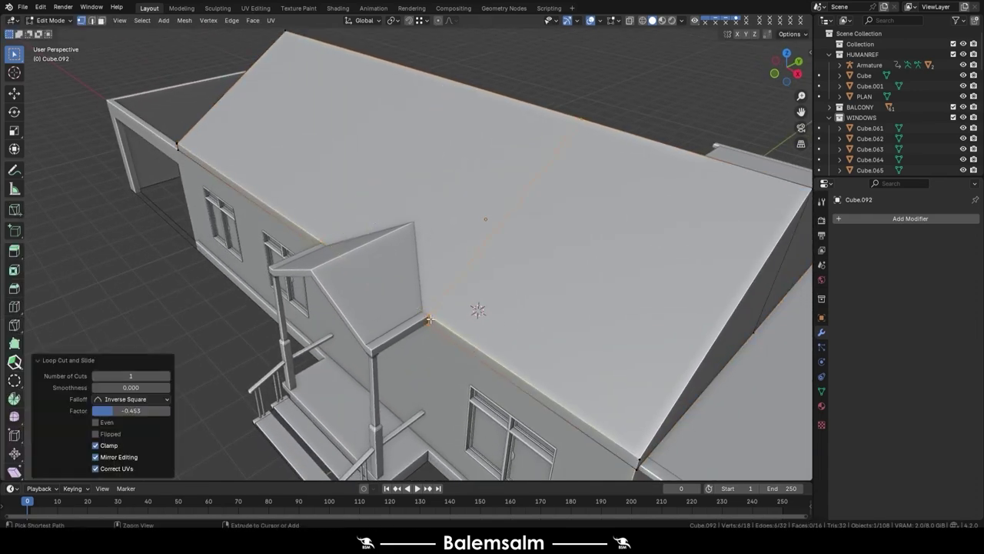
pyautogui.moveTo(428, 321)
pyautogui.mouseDown(button='middle')
pyautogui.moveTo(344, 308)
pyautogui.moveTo(346, 361)
pyautogui.moveTo(330, 401)
pyautogui.moveTo(394, 365)
pyautogui.mouseUp(button='middle')
pyautogui.hotkey('ctrl', 'r')
pyautogui.click(344, 308)
pyautogui.click(375, 311)
pyautogui.scroll(-5, 374, 311)
pyautogui.click(448, 347)
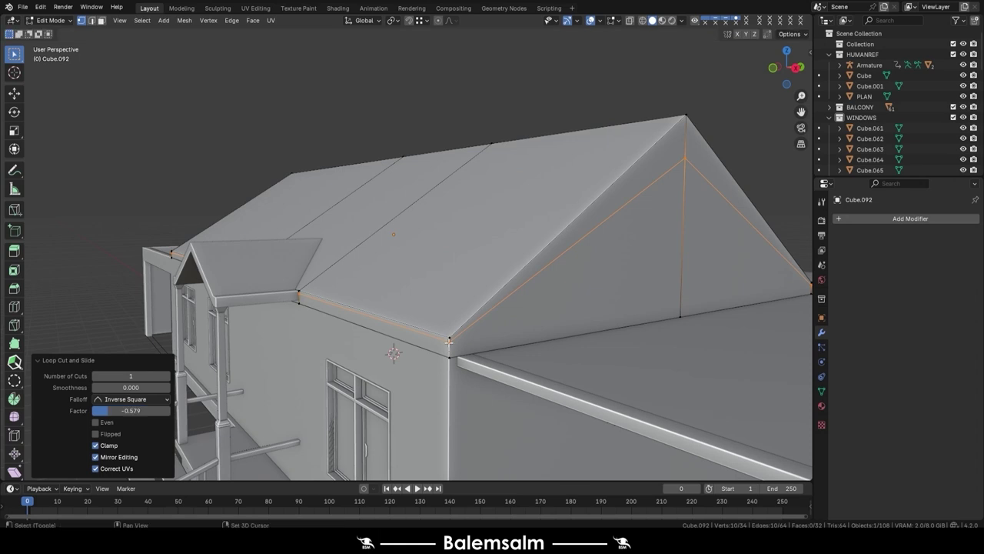
pyautogui.moveTo(449, 341); pyautogui.dragTo(447, 306, button='middle')
# In side view, raise the roof ridge vertices about 0.517 m
pyautogui.press('KP_3')
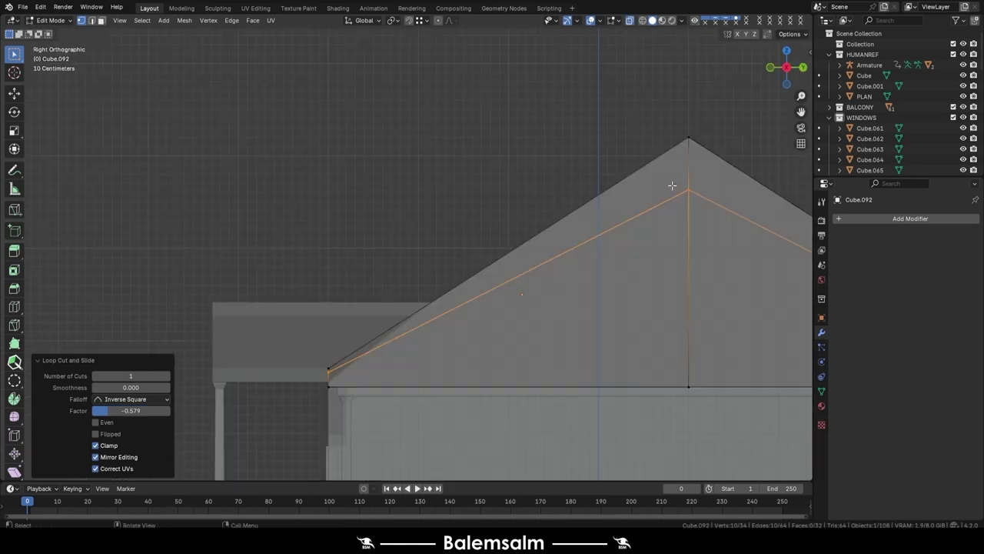
pyautogui.click(672, 192)
pyautogui.scroll(3, 502, 293)
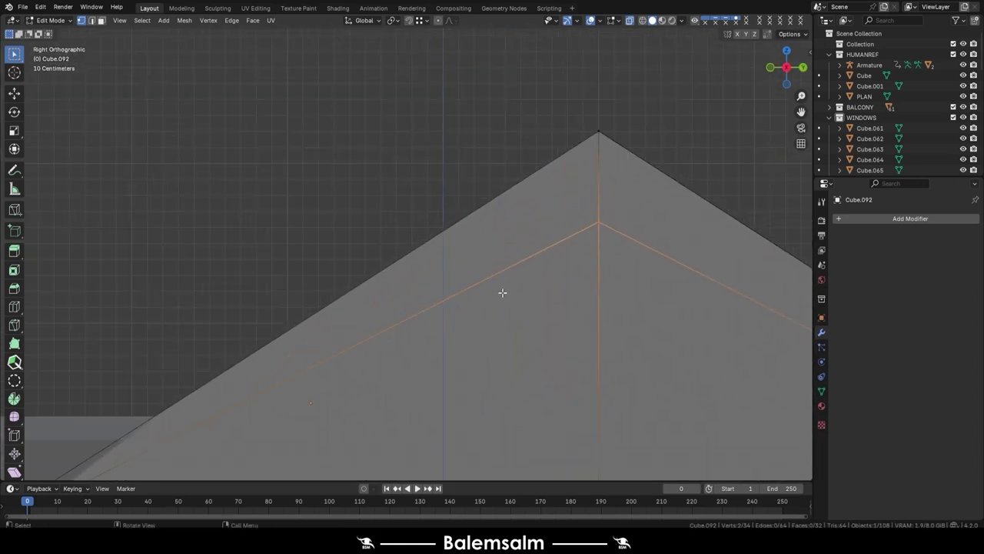
pyautogui.click(505, 209)
pyautogui.scroll(-3, 497, 228)
pyautogui.moveTo(464, 240)
pyautogui.mouseDown(button='middle')
pyautogui.moveTo(505, 253)
pyautogui.moveTo(491, 246)
pyautogui.moveTo(362, 257)
pyautogui.moveTo(406, 303)
pyautogui.moveTo(558, 56)
pyautogui.mouseUp(button='middle')
pyautogui.scroll(3, 491, 245)
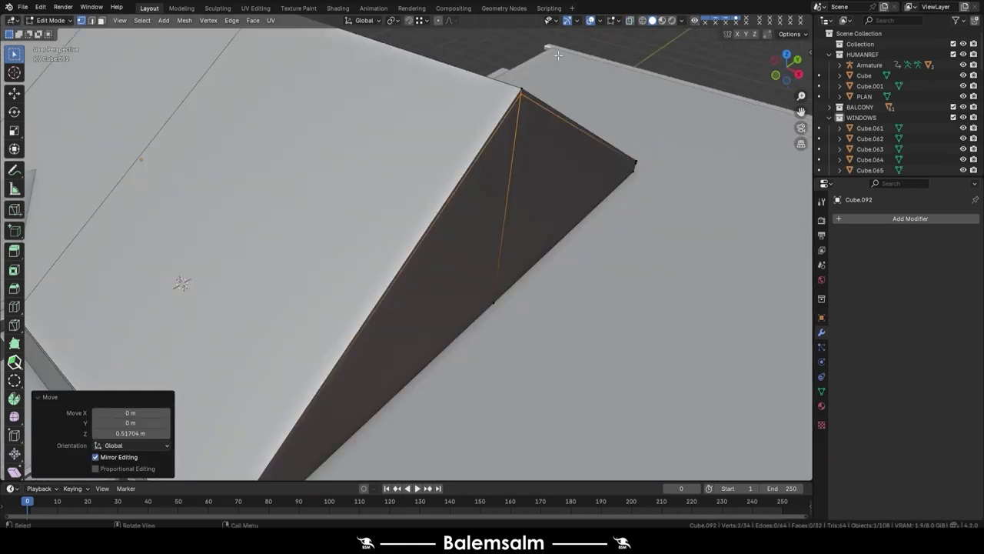
pyautogui.press('Tab')
pyautogui.scroll(-5, 431, 301)
pyautogui.moveTo(430, 301)
pyautogui.mouseDown(button='middle')
pyautogui.moveTo(411, 208)
pyautogui.moveTo(364, 220)
pyautogui.moveTo(451, 243)
pyautogui.moveTo(477, 307)
pyautogui.mouseUp(button='middle')
pyautogui.scroll(2, 411, 209)
# With X-ray on, box-select and delete the roof's right-half vertices
pyautogui.press('Tab')
pyautogui.hotkey('alt', 'z')
pyautogui.moveTo(565, 108); pyautogui.dragTo(491, 384)
pyautogui.press('x')
pyautogui.click(556, 222)
pyautogui.hotkey('alt', 'z')
# Add a Mirror modifier to the roof, mirroring on Y instead of X
pyautogui.press('Tab')
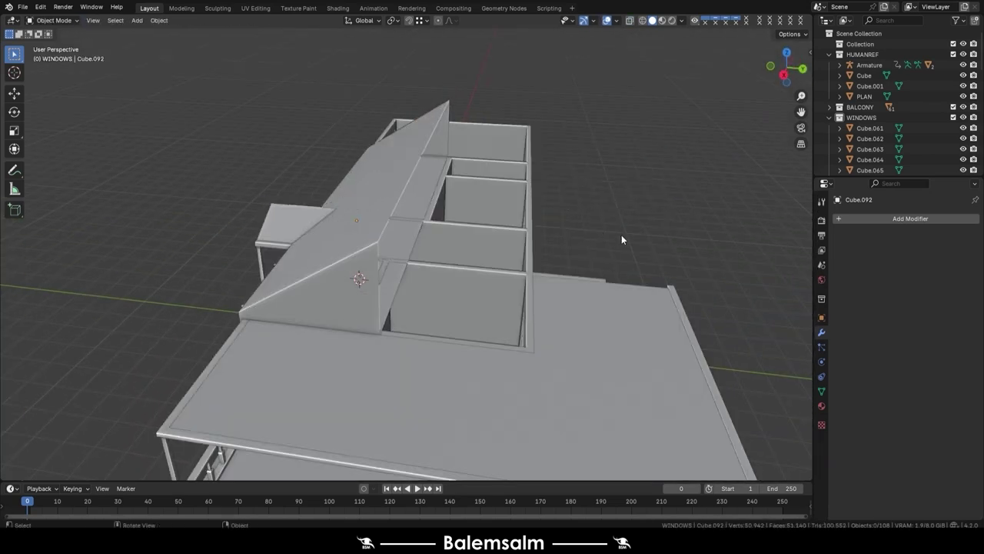
pyautogui.click(929, 218)
pyautogui.click(806, 290)
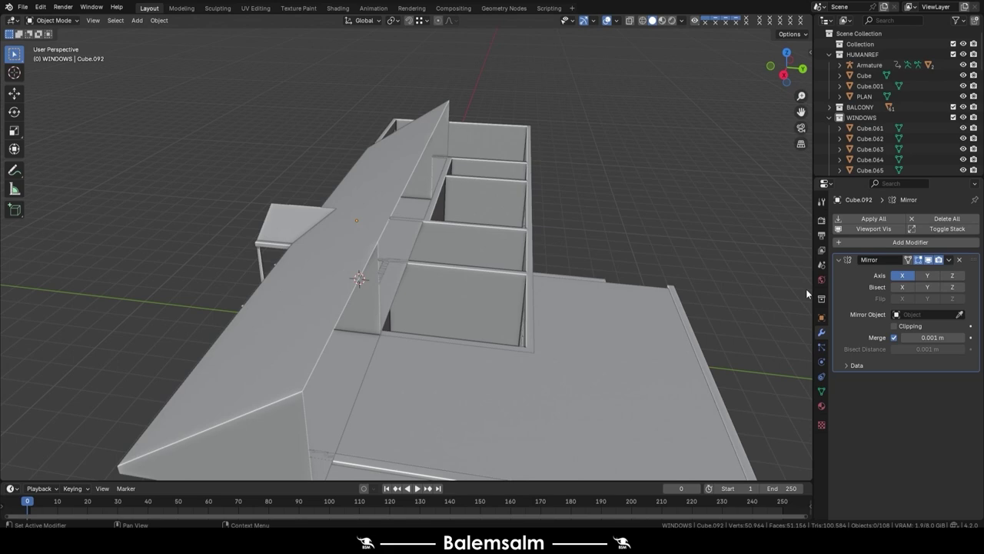
pyautogui.click(927, 275)
pyautogui.click(901, 275)
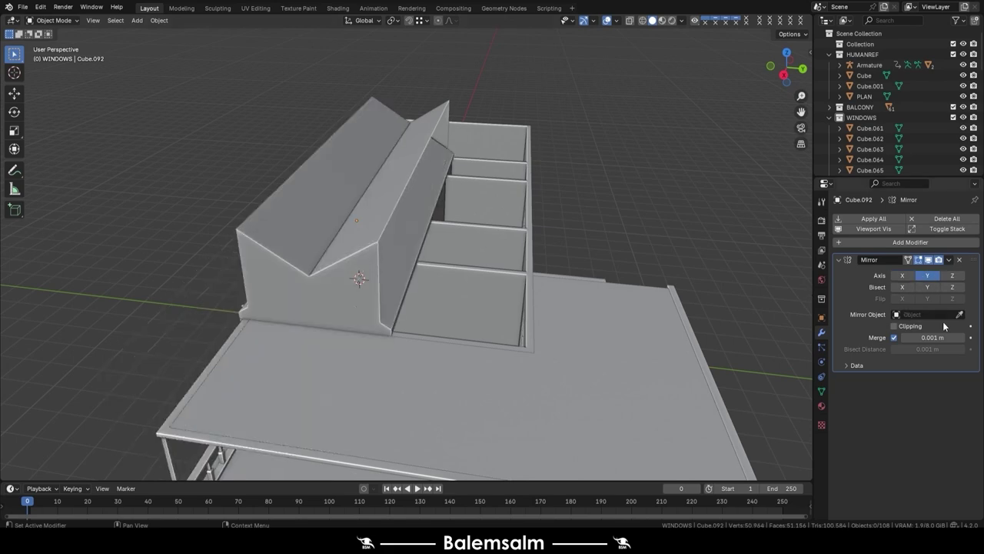
# Set the roof's origin to geometry and snap the 3D cursor to the walls' centre
pyautogui.click(427, 236)
pyautogui.rightClick(382, 226)
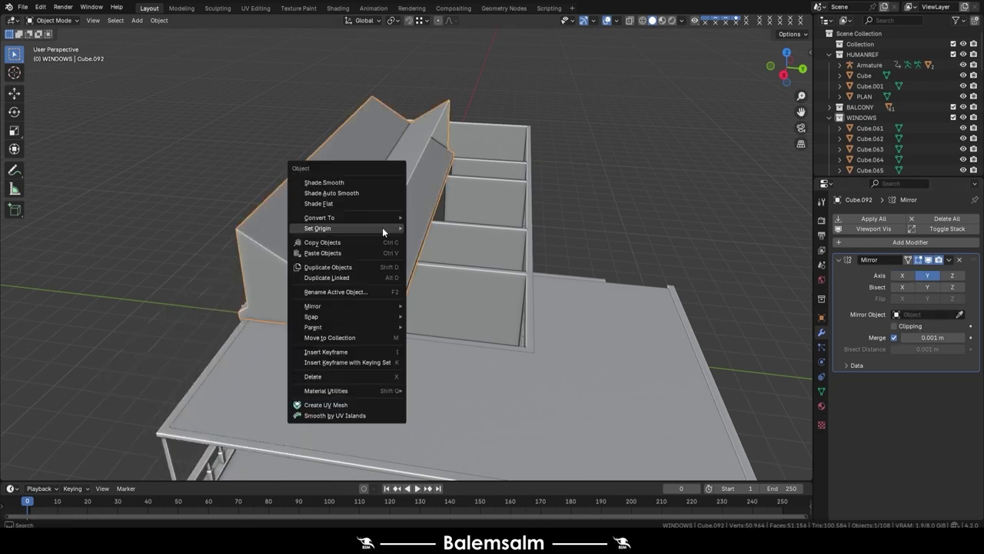
pyautogui.click(436, 239)
pyautogui.click(547, 245)
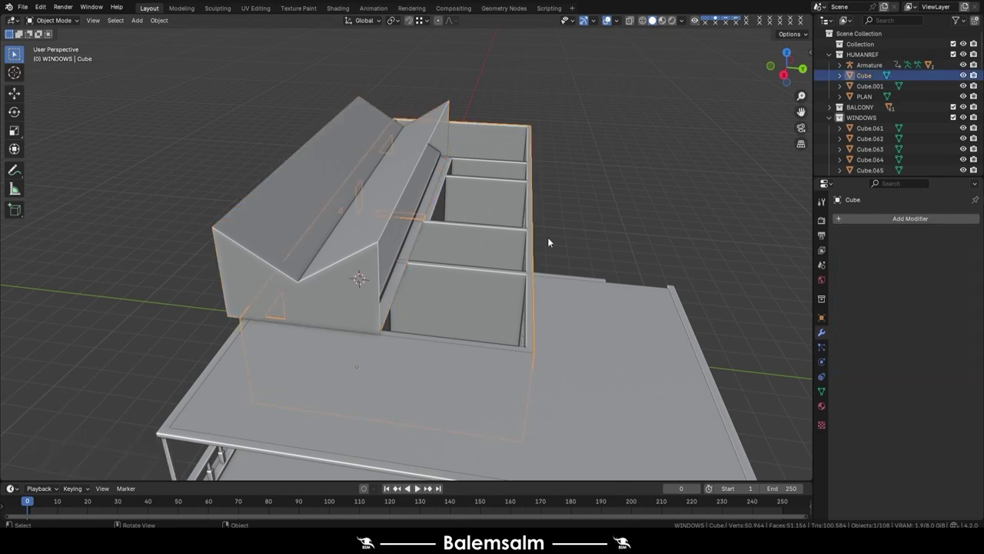
pyautogui.moveTo(547, 241)
pyautogui.mouseDown(button='middle')
pyautogui.moveTo(442, 241)
pyautogui.moveTo(372, 263)
pyautogui.mouseUp(button='middle')
pyautogui.hotkey('shift', 's')
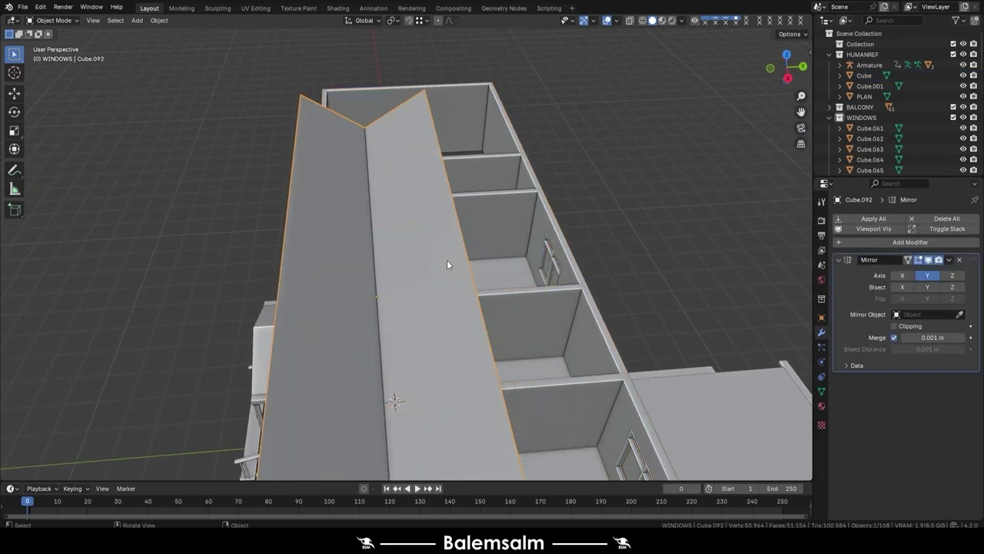
pyautogui.press('KP_7')
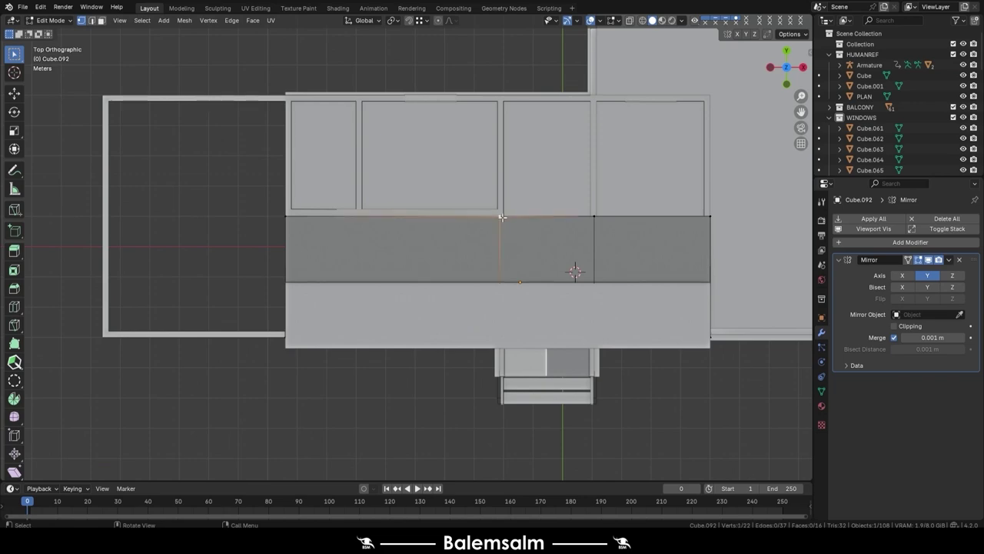
pyautogui.hotkey('shift', 's')
pyautogui.click(581, 279)
# Add a plain axes Empty at the cursor and set it as the roof's Mirror Object
pyautogui.press('Tab')
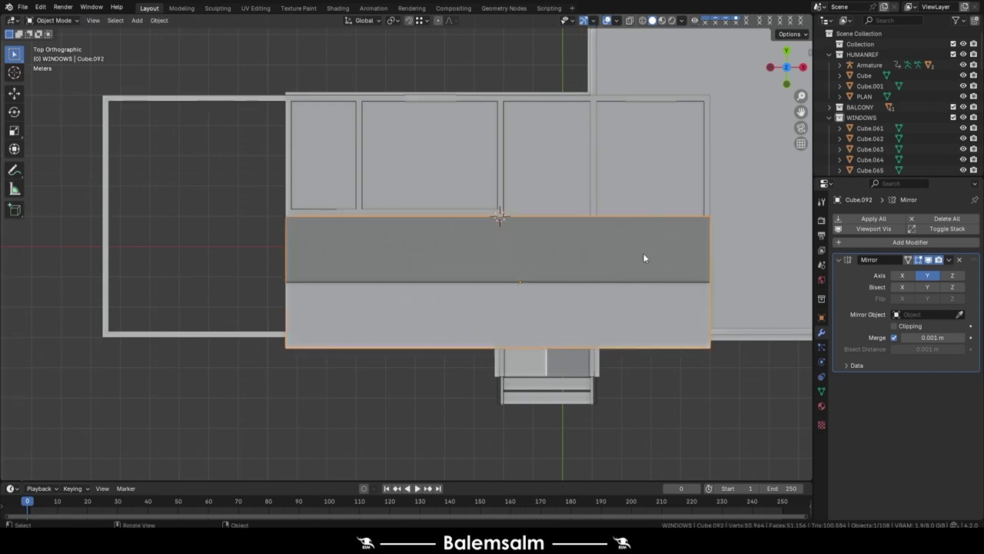
pyautogui.moveTo(642, 252)
pyautogui.mouseDown(button='middle')
pyautogui.moveTo(614, 156)
pyautogui.moveTo(472, 234)
pyautogui.mouseUp(button='middle')
pyautogui.hotkey('shift', 'a')
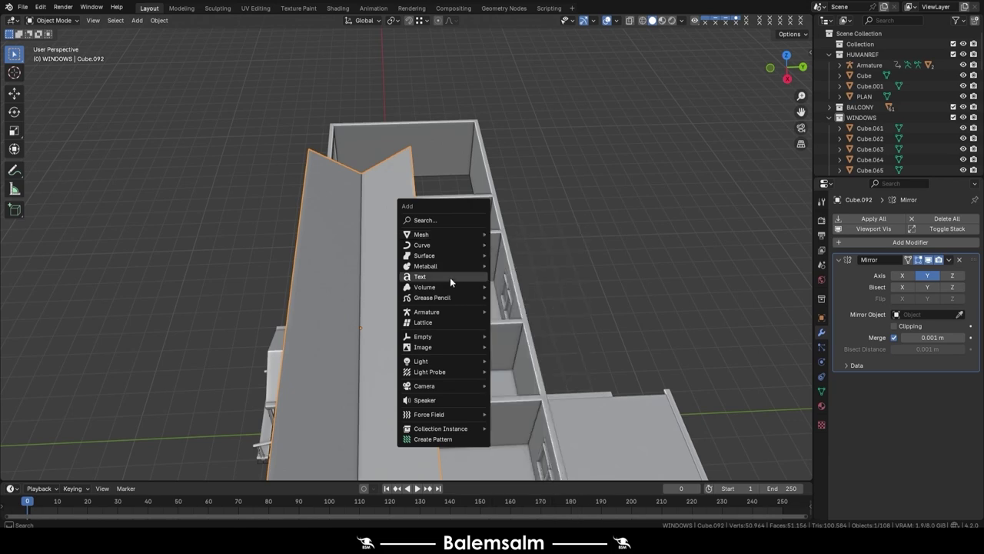
pyautogui.moveTo(442, 336)
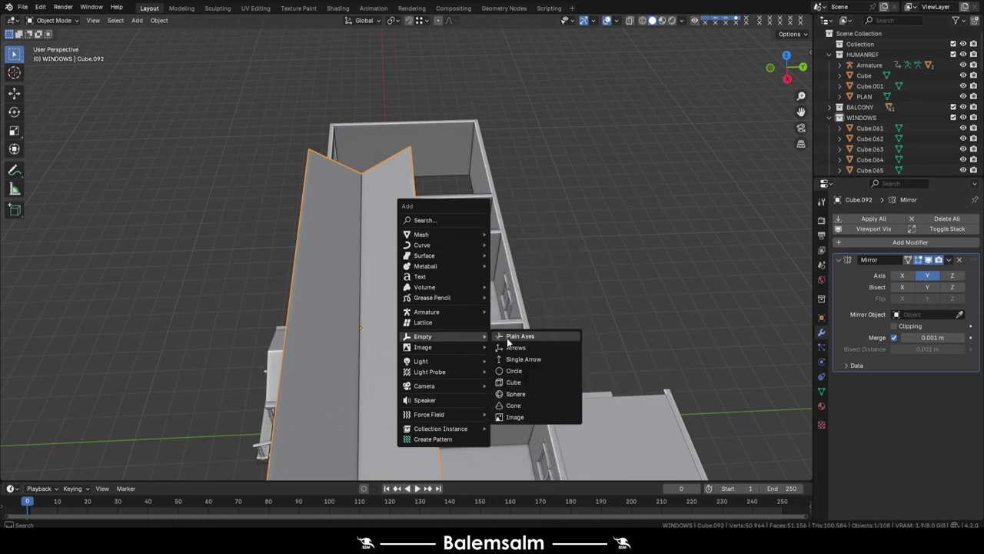
pyautogui.click(508, 337)
pyautogui.click(438, 330)
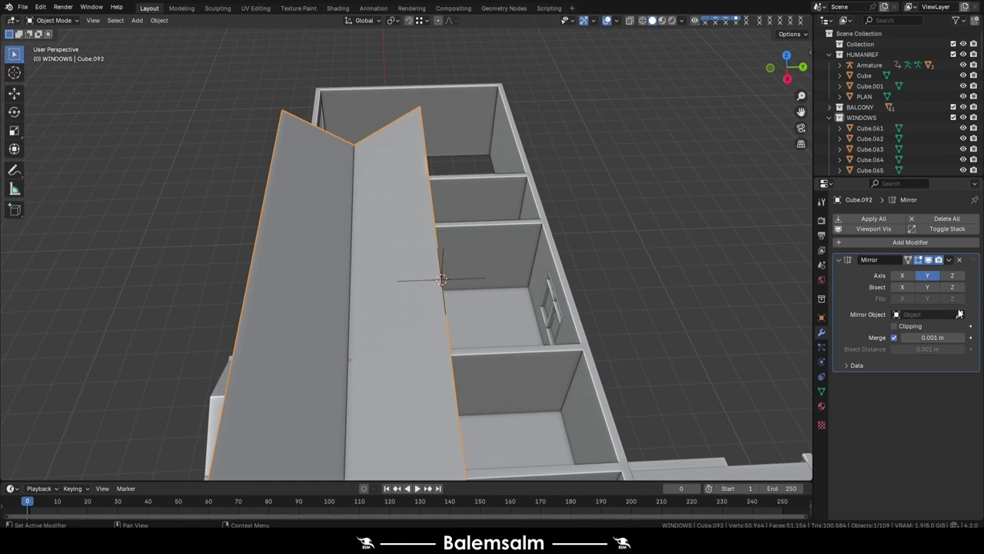
pyautogui.click(461, 275)
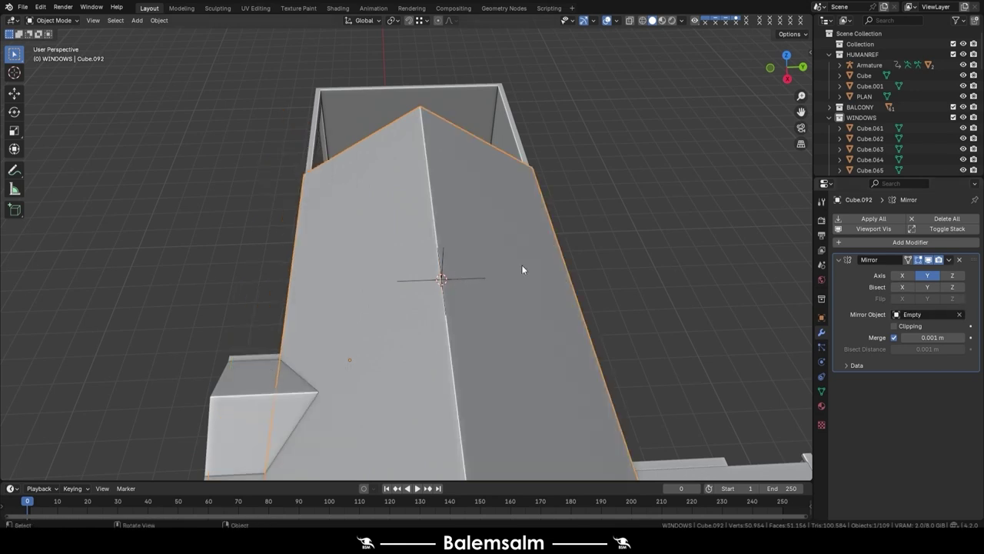
# Slide the roof half along Y so both mirrored halves meet at the ridge
pyautogui.keyDown('shift'); pyautogui.moveTo(429, 315); pyautogui.dragTo(411, 210, button='middle'); pyautogui.keyUp('shift')
pyautogui.press('Tab')
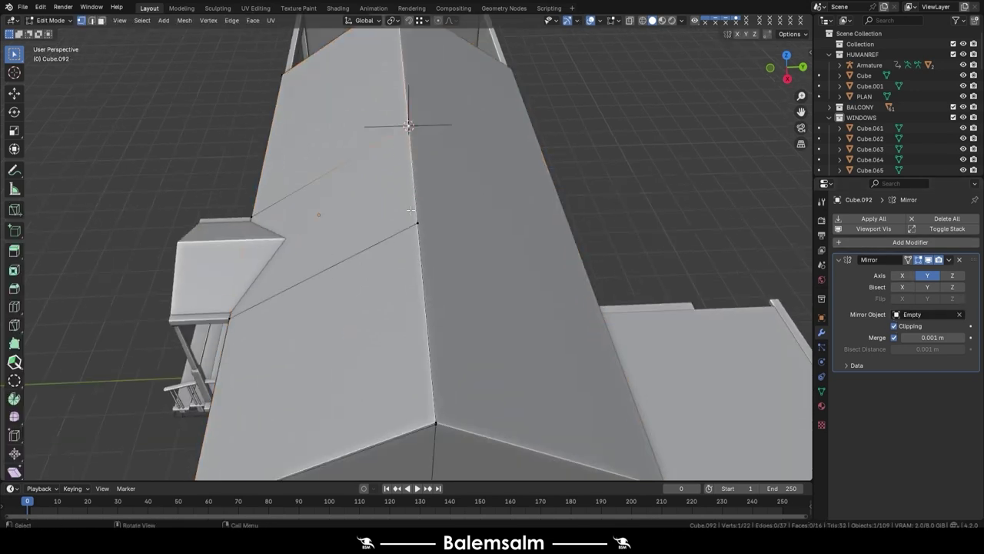
pyautogui.press('g')
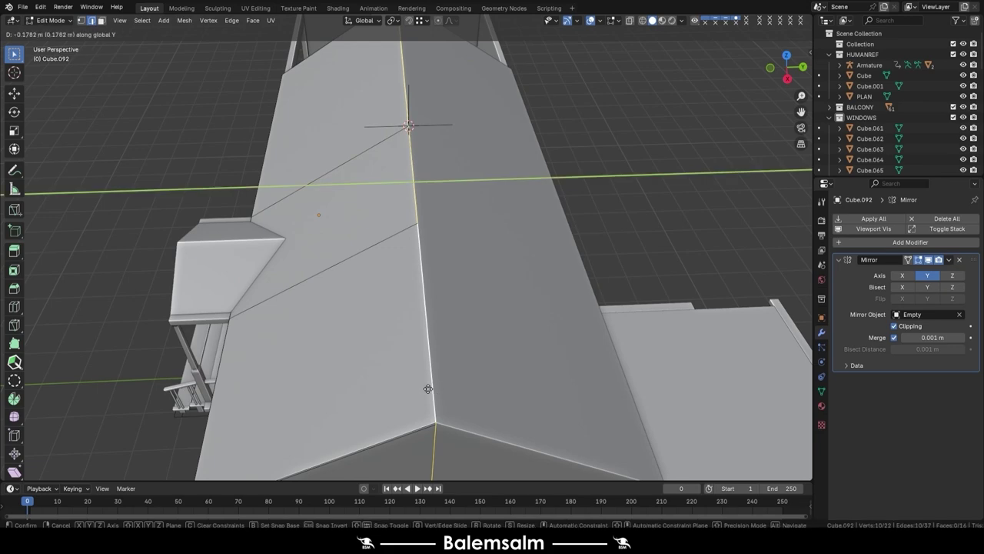
pyautogui.click(534, 392)
# Extrude the lower eave edge and push it outward about 0.08 m as a trim lip
pyautogui.moveTo(632, 158)
pyautogui.mouseDown(button='middle')
pyautogui.moveTo(375, 243)
pyautogui.moveTo(442, 258)
pyautogui.mouseUp(button='middle')
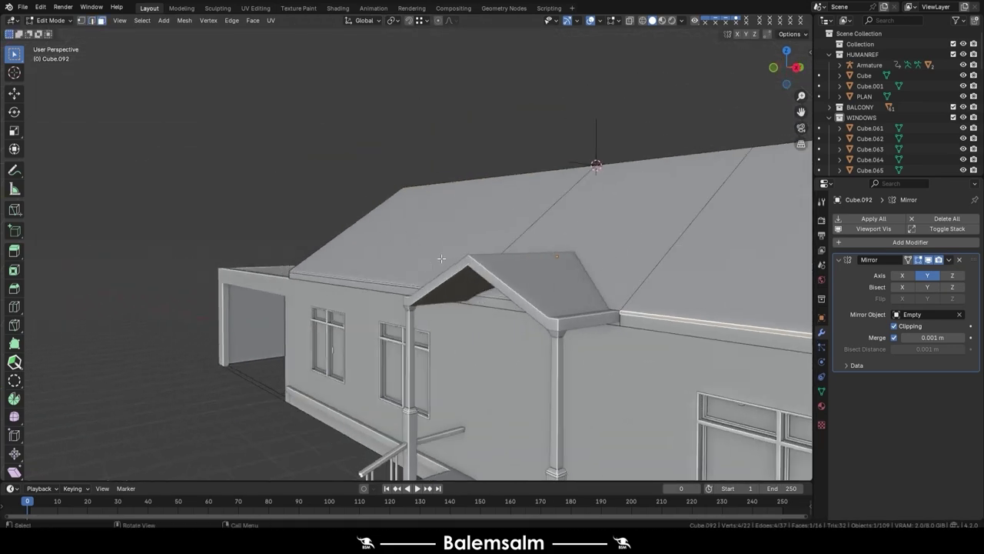
pyautogui.moveTo(517, 251)
pyautogui.mouseDown(button='middle')
pyautogui.moveTo(362, 254)
pyautogui.moveTo(554, 236)
pyautogui.moveTo(305, 297)
pyautogui.mouseUp(button='middle')
pyautogui.press('`')
pyautogui.click(410, 246)
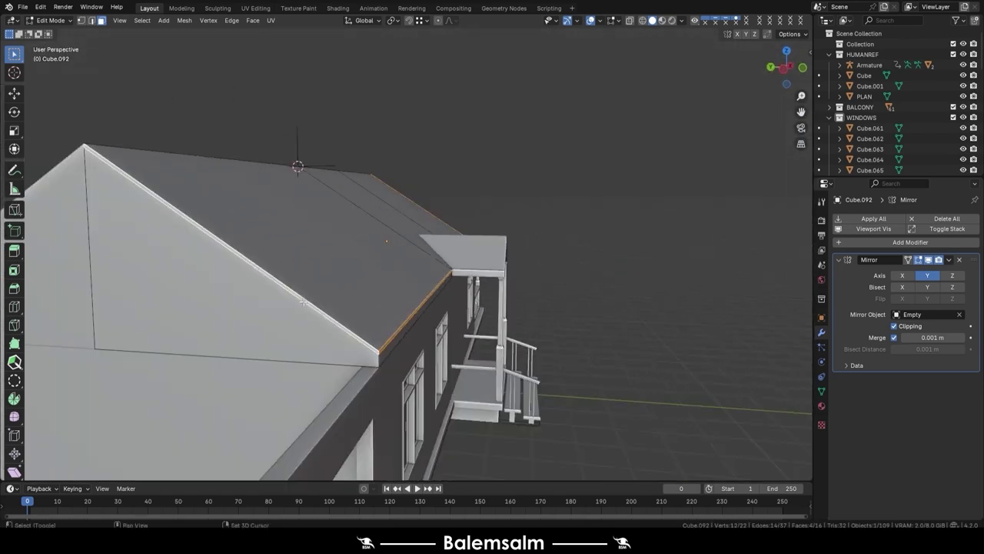
pyautogui.press('e')
pyautogui.rightClick(413, 297)
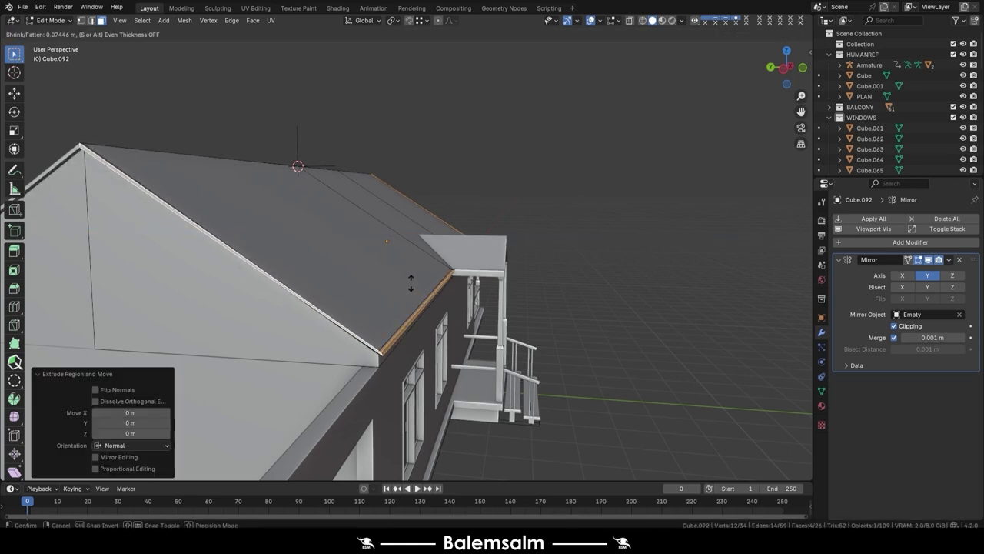
pyautogui.click(411, 284)
pyautogui.moveTo(312, 326); pyautogui.dragTo(345, 346, button='middle')
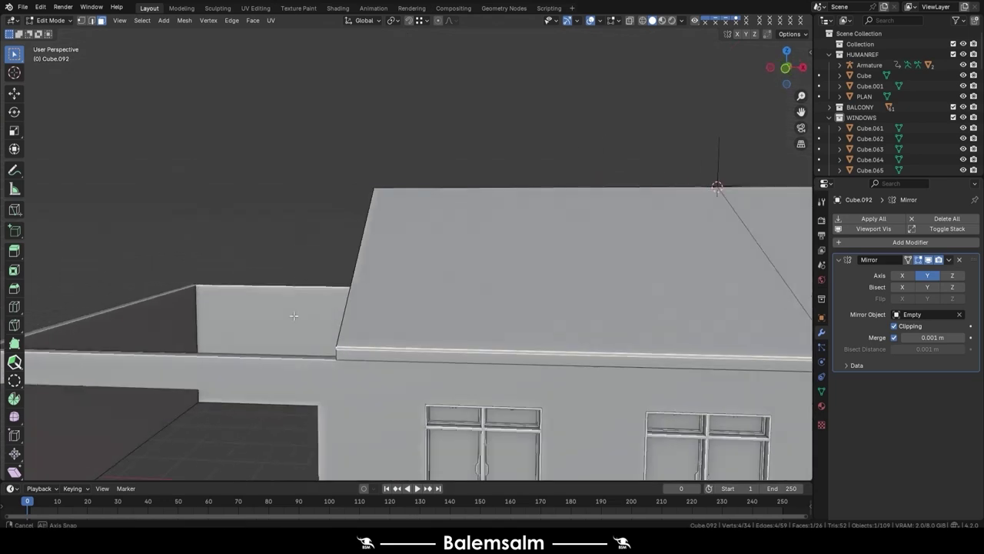
# Extrude the porch gable edge outward into a thin trim strip
pyautogui.moveTo(371, 347); pyautogui.dragTo(383, 375, button='middle')
pyautogui.scroll(3, 384, 375)
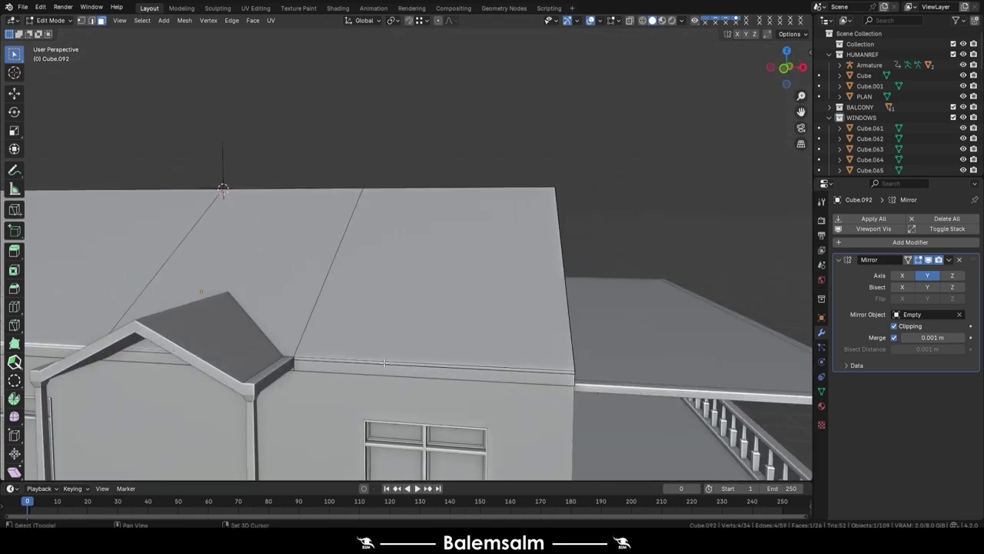
pyautogui.keyDown('alt'); pyautogui.moveTo(383, 362); pyautogui.dragTo(411, 341, button='middle'); pyautogui.keyUp('alt')
pyautogui.scroll(2, 489, 308)
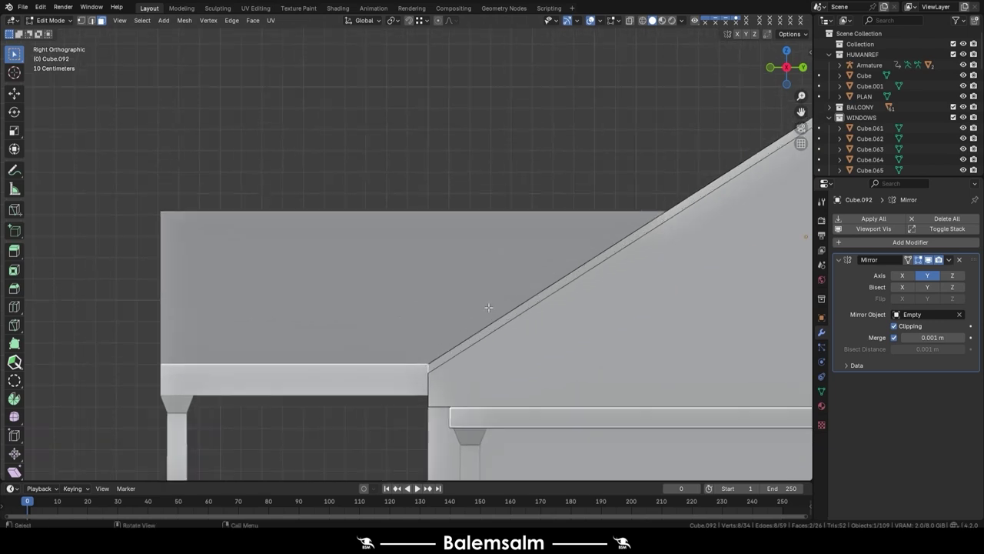
pyautogui.press('g')
pyautogui.press('z')
pyautogui.press('z')
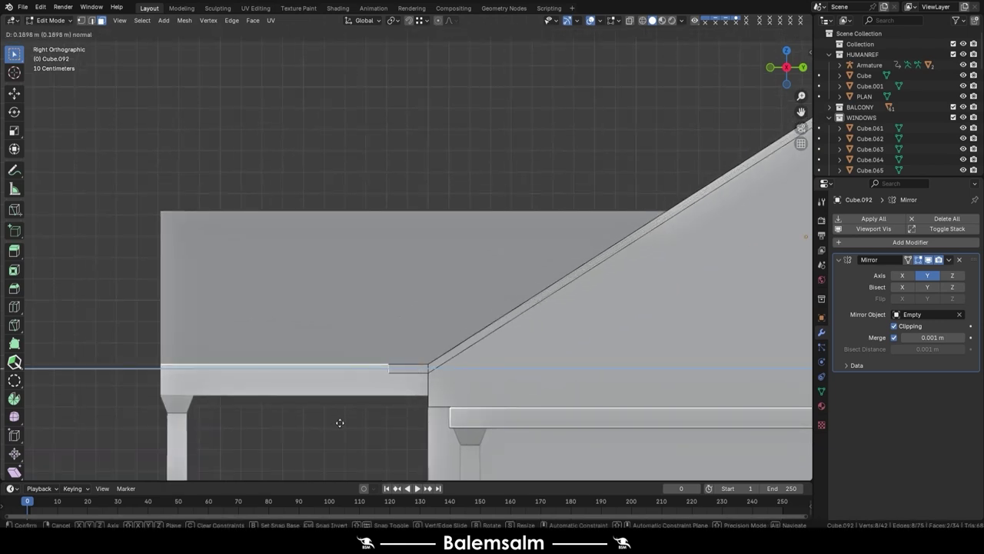
pyautogui.click(340, 422)
# Lower the new trim strip about 0.1 m and nudge it along Y
pyautogui.press('g')
pyautogui.click(193, 396)
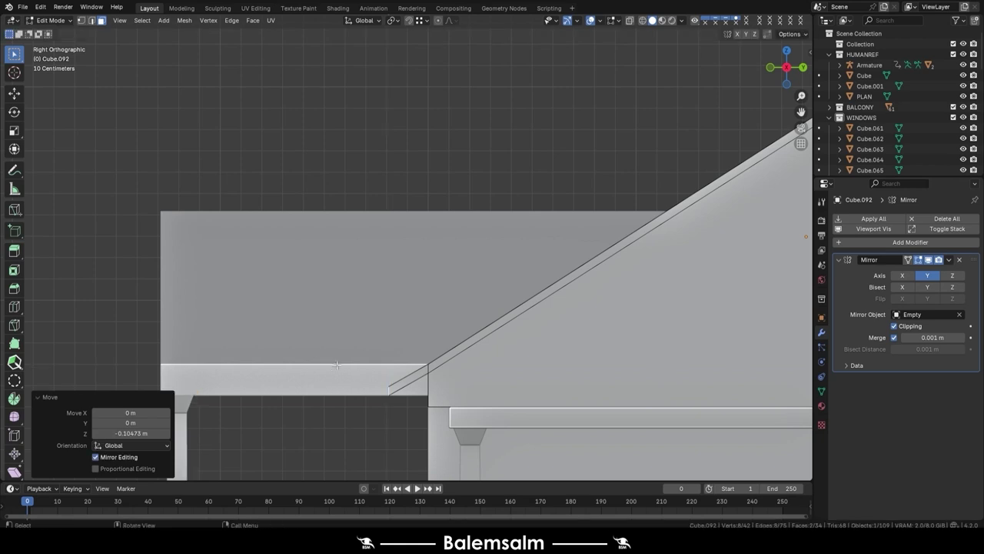
pyautogui.scroll(1, 389, 361)
pyautogui.scroll(2, 388, 361)
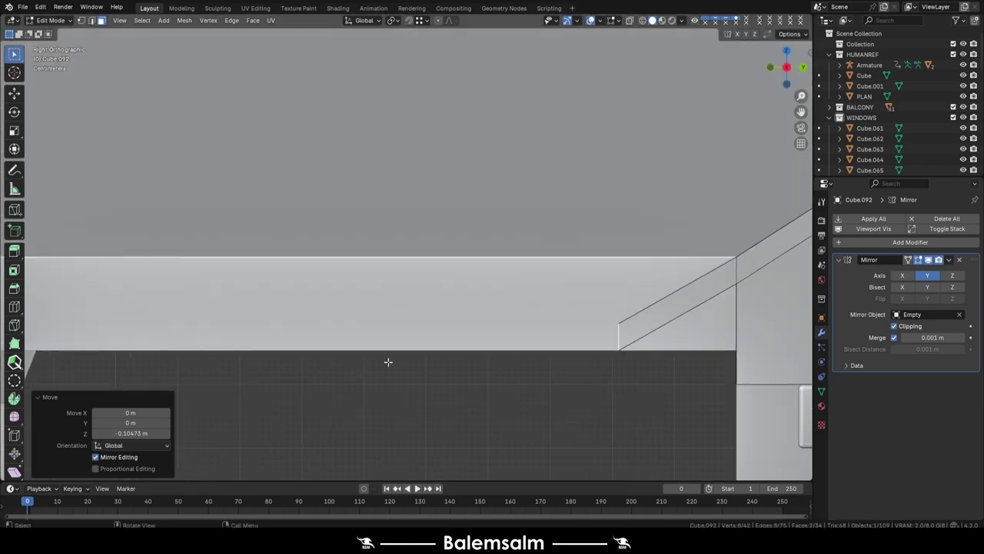
pyautogui.press('g')
pyautogui.press('y')
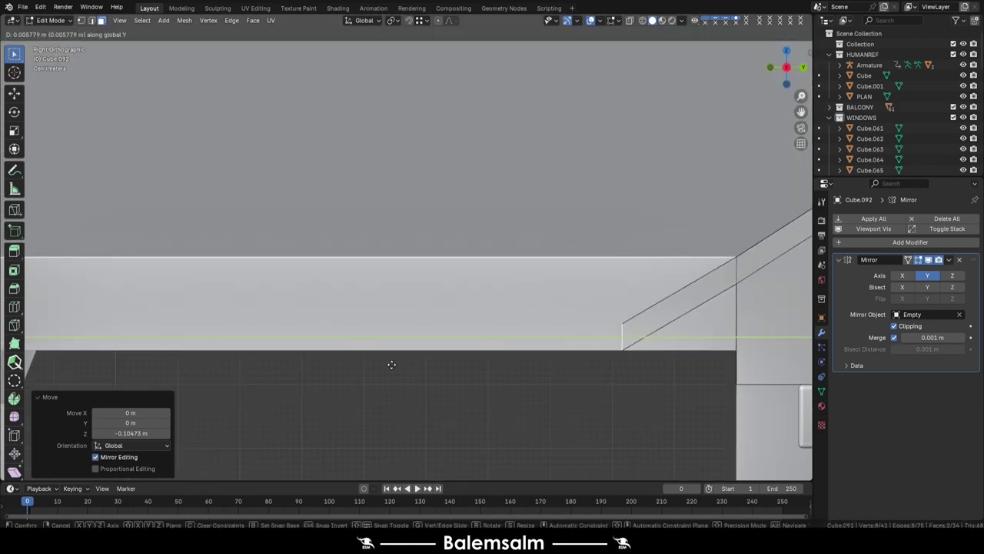
pyautogui.click(391, 365)
pyautogui.scroll(-5, 393, 362)
# In a side orthographic view, move the roof edge along the Y axis
pyautogui.moveTo(393, 362); pyautogui.dragTo(693, 304, button='middle')
pyautogui.press('`')
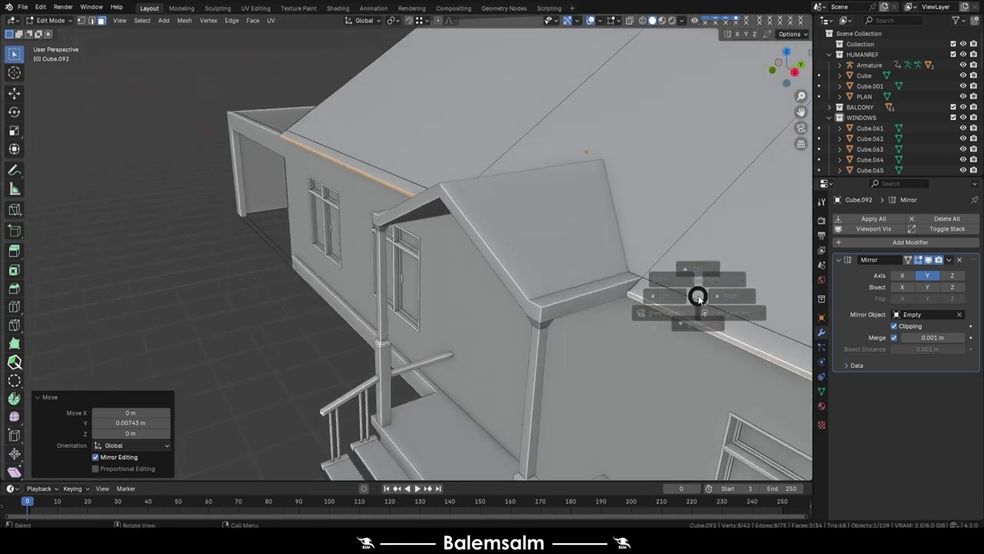
pyautogui.click(707, 287)
pyautogui.scroll(2, 706, 286)
pyautogui.scroll(3, 651, 279)
pyautogui.scroll(2, 523, 334)
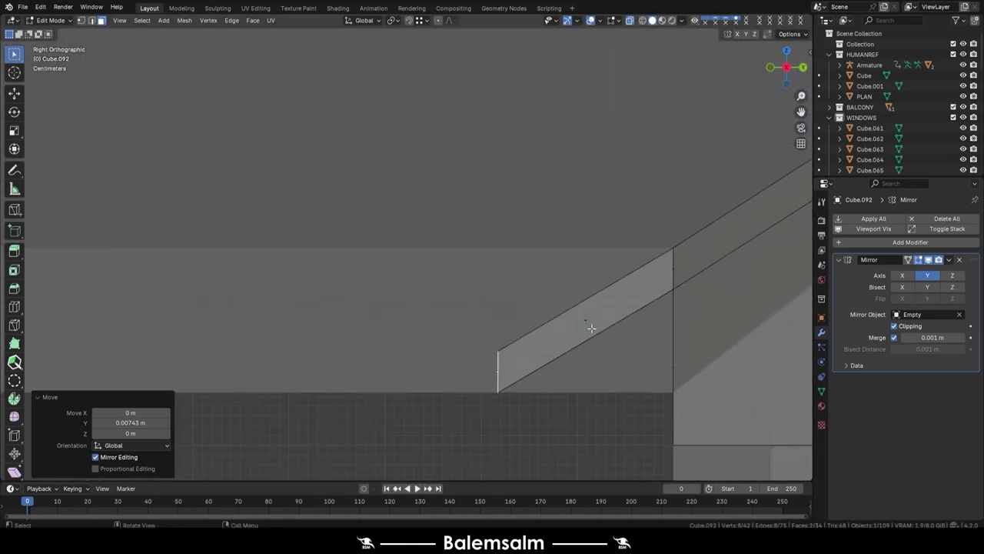
pyautogui.press('g')
pyautogui.press('y')
pyautogui.click(588, 329)
pyautogui.scroll(-3, 655, 281)
# Clear the edge selection and extrude another gable trim strip outward
pyautogui.moveTo(654, 281); pyautogui.dragTo(631, 291, button='middle')
pyautogui.scroll(-3, 631, 291)
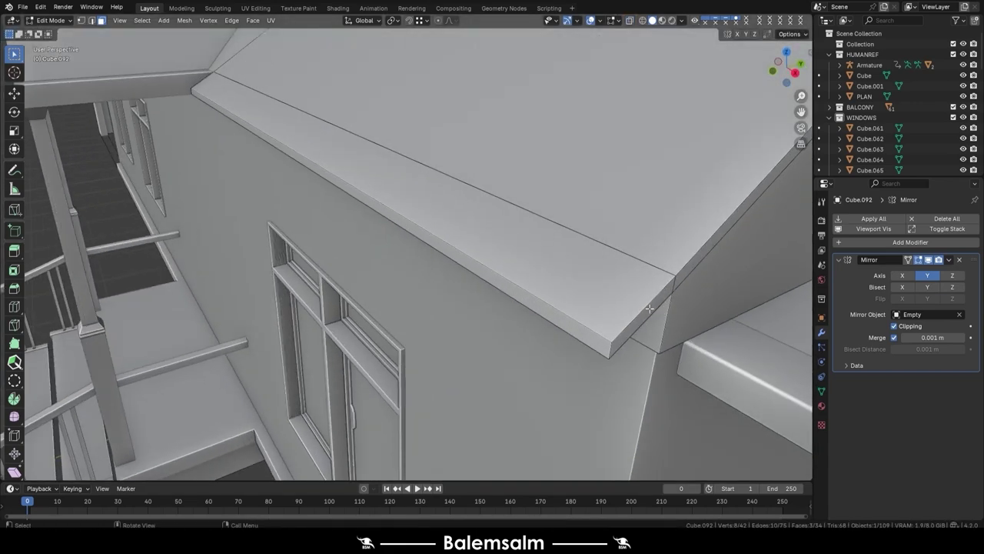
pyautogui.scroll(-2, 564, 248)
pyautogui.moveTo(564, 249); pyautogui.dragTo(496, 313, button='middle')
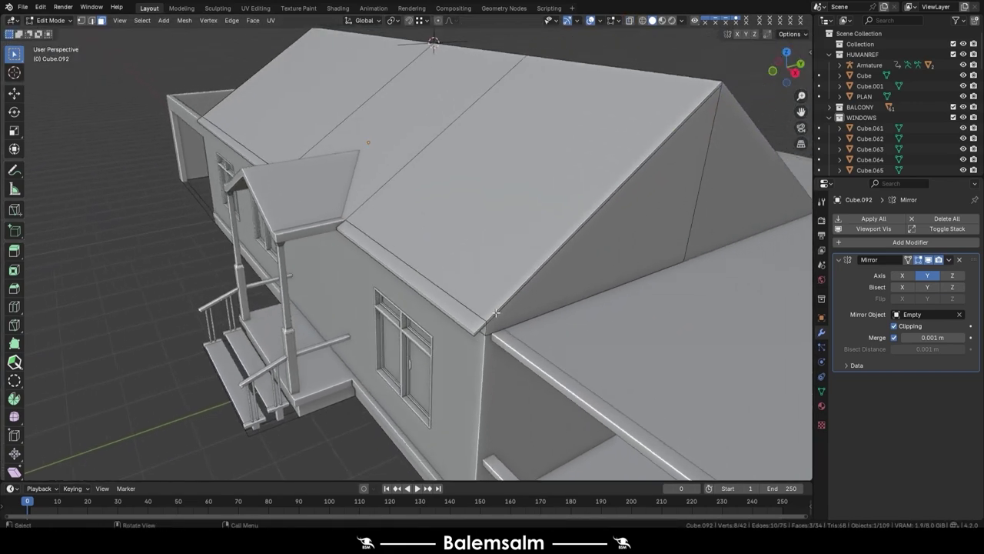
pyautogui.scroll(2, 499, 325)
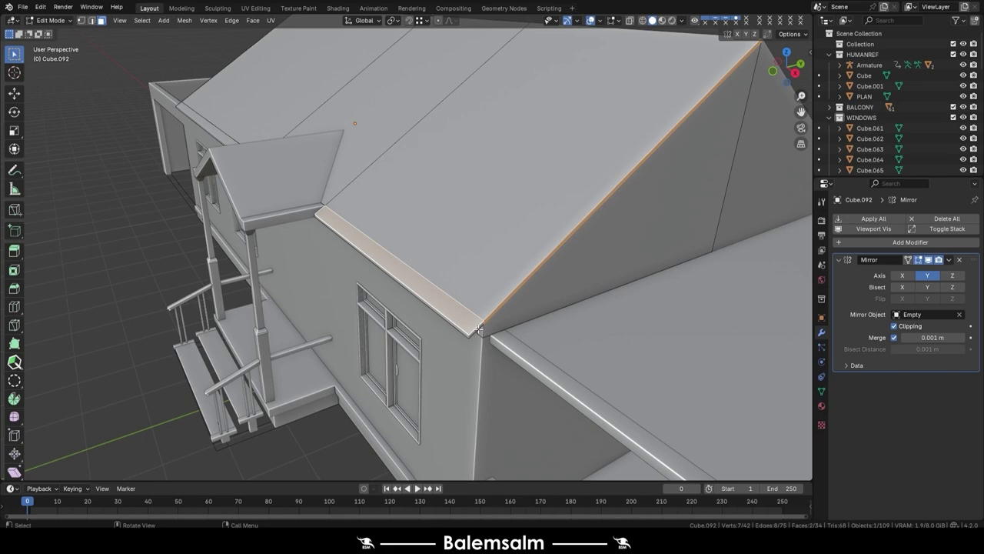
pyautogui.hotkey('alt', 'a')
pyautogui.hotkey('ctrl', 'shift', 'z')
pyautogui.press('e')
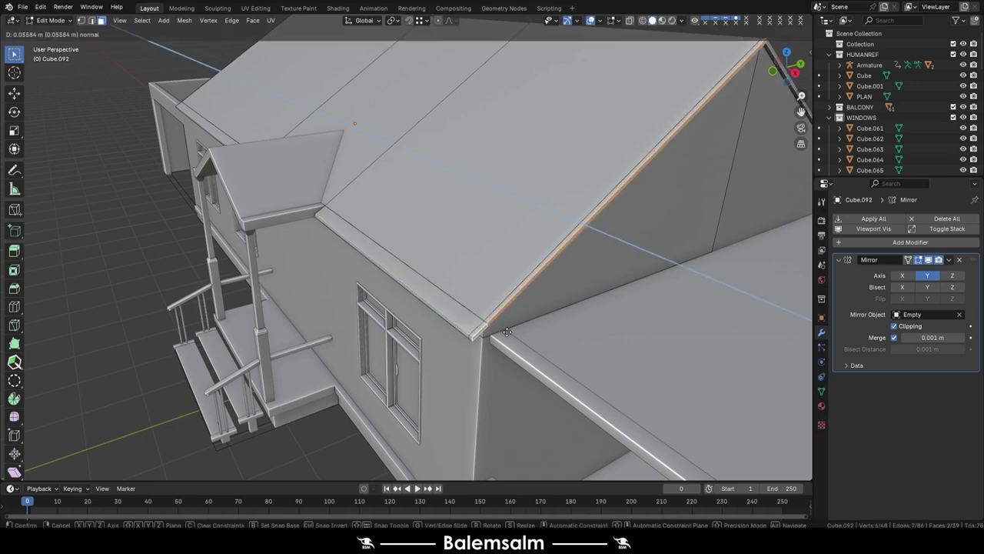
pyautogui.click(507, 332)
# Push the short roof-corner edge out along its normal
pyautogui.moveTo(507, 332)
pyautogui.mouseDown(button='middle')
pyautogui.moveTo(555, 296)
pyautogui.moveTo(394, 376)
pyautogui.mouseUp(button='middle')
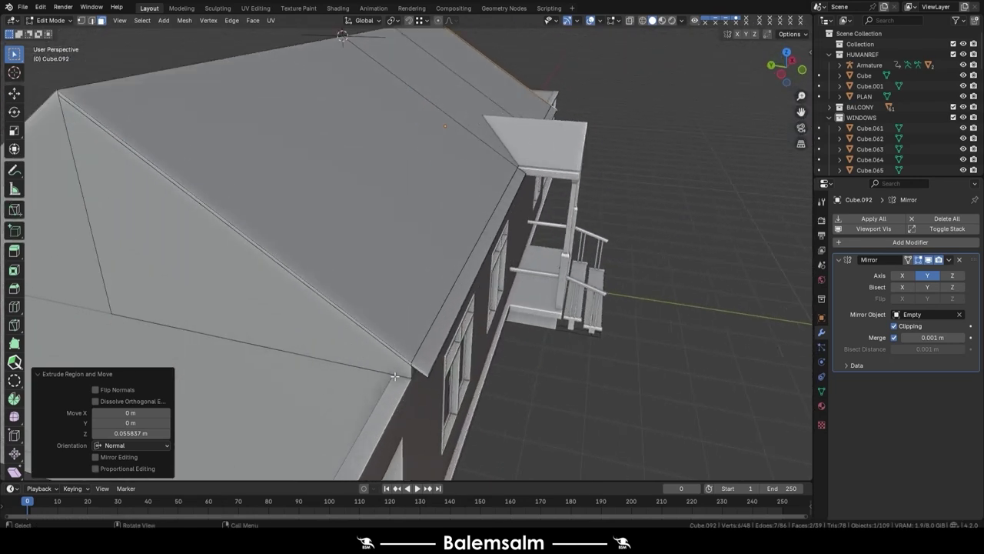
pyautogui.click(411, 366)
pyautogui.press('g')
pyautogui.press('z')
pyautogui.press('z')
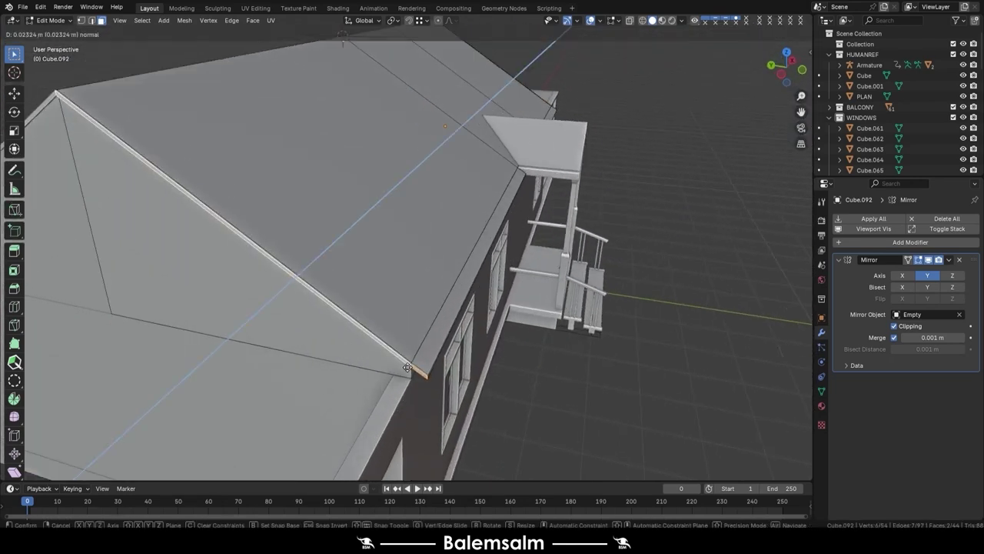
pyautogui.click(407, 367)
pyautogui.press('Tab')
# View the house in Right Orthographic and return to roof Edit Mode
pyautogui.moveTo(592, 361); pyautogui.dragTo(390, 269, button='middle')
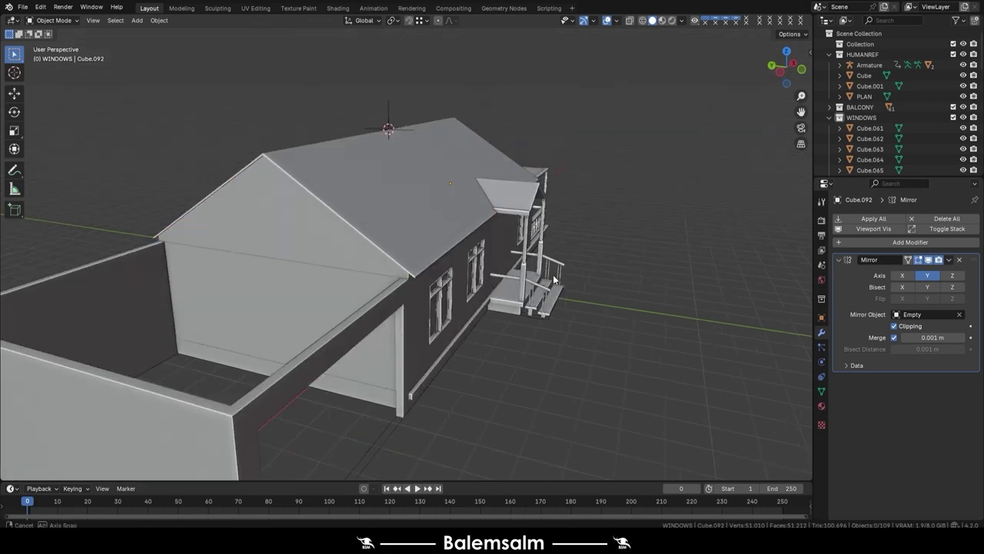
pyautogui.press('`')
pyautogui.click(472, 268)
pyautogui.press('Tab')
pyautogui.scroll(4, 379, 321)
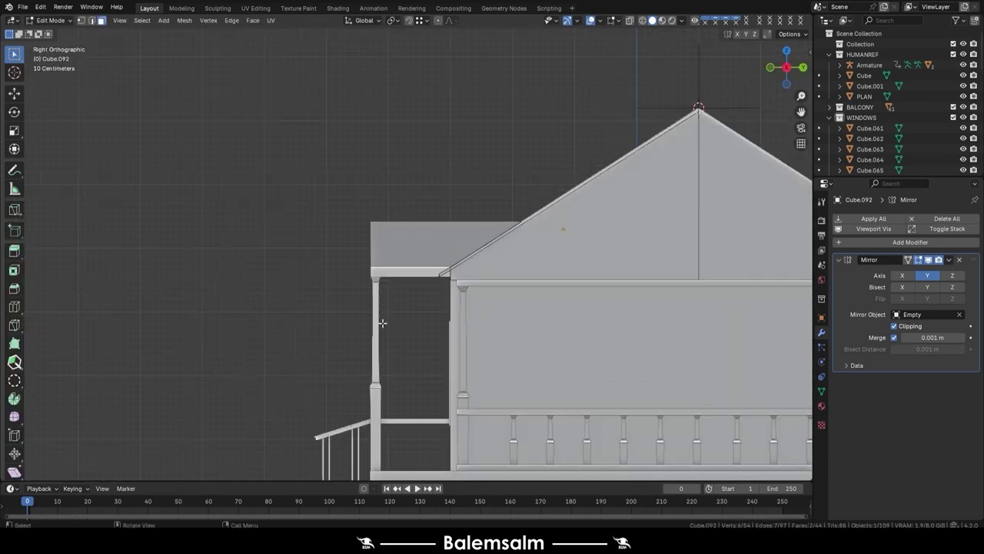
pyautogui.scroll(3, 496, 196)
# With X-ray on, shift the small roof end piece along Y
pyautogui.hotkey('alt', 'z')
pyautogui.click(533, 231)
pyautogui.click(454, 282)
pyautogui.scroll(2, 406, 323)
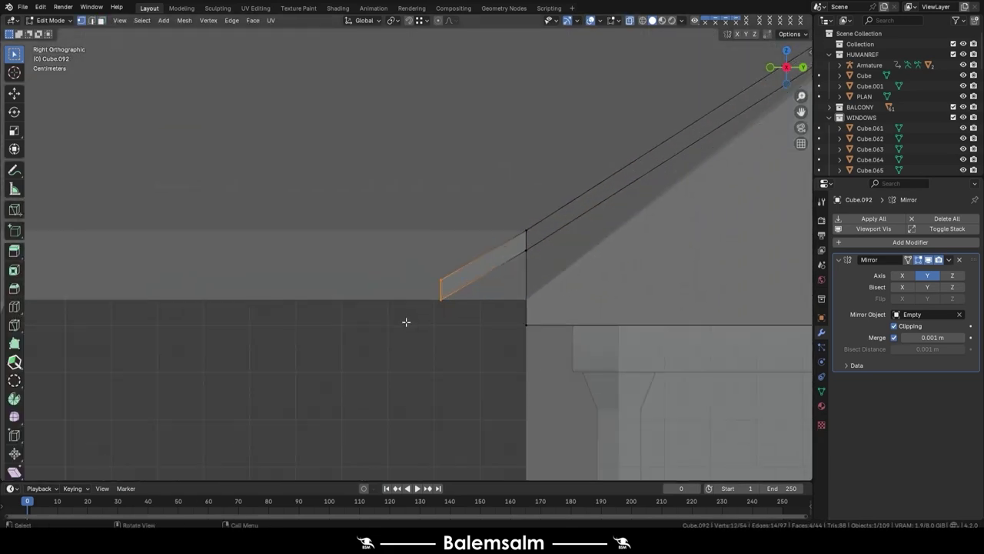
pyautogui.press('g')
pyautogui.press('y')
pyautogui.click(412, 324)
pyautogui.moveTo(411, 325)
pyautogui.mouseDown(button='middle')
pyautogui.moveTo(482, 264)
pyautogui.moveTo(444, 329)
pyautogui.moveTo(487, 337)
pyautogui.moveTo(555, 276)
pyautogui.moveTo(482, 270)
pyautogui.moveTo(484, 285)
pyautogui.moveTo(388, 299)
pyautogui.mouseUp(button='middle')
pyautogui.press('Tab')
# Apply Shade Auto Smooth to the roof object
pyautogui.click(388, 299)
pyautogui.rightClick(388, 299)
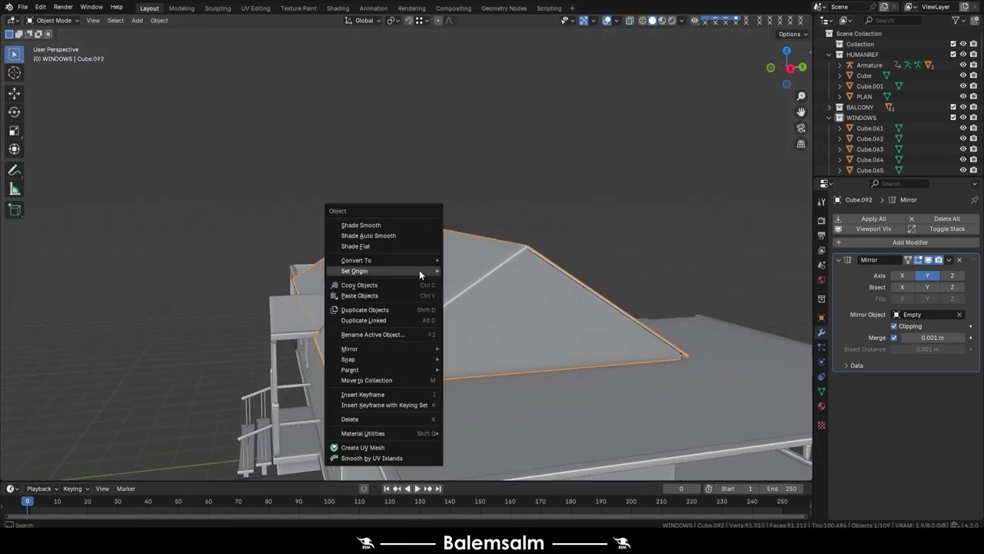
pyautogui.click(421, 243)
pyautogui.scroll(3, 427, 240)
pyautogui.moveTo(433, 325)
pyautogui.mouseDown(button='middle')
pyautogui.moveTo(438, 362)
pyautogui.moveTo(371, 389)
pyautogui.moveTo(297, 312)
pyautogui.moveTo(360, 330)
pyautogui.mouseUp(button='middle')
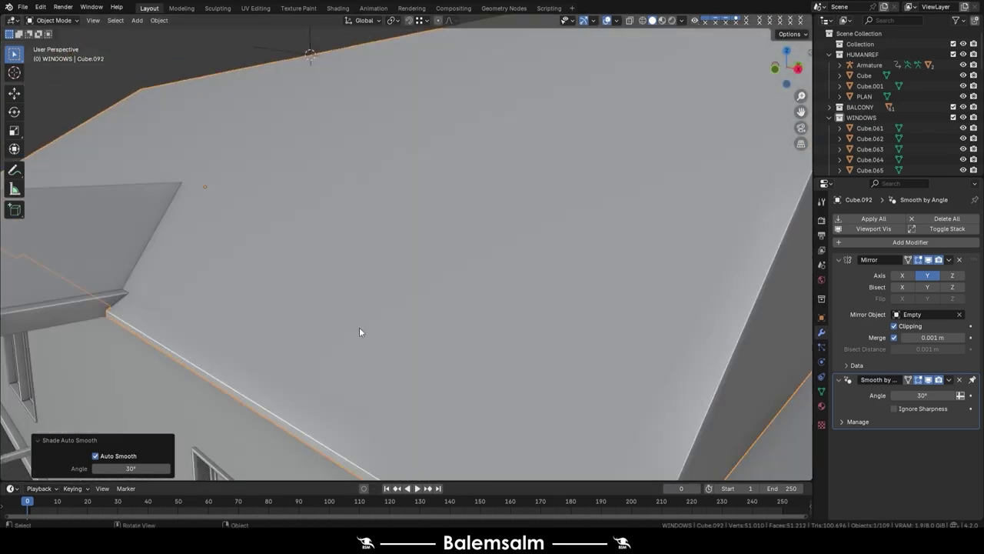
pyautogui.scroll(-5, 361, 330)
pyautogui.moveTo(402, 281)
pyautogui.mouseDown(button='middle')
pyautogui.moveTo(287, 283)
pyautogui.moveTo(323, 244)
pyautogui.moveTo(384, 281)
pyautogui.moveTo(372, 305)
pyautogui.mouseUp(button='middle')
# Save the file as 2024.08.16.Buildingv3.blend
pyautogui.hotkey('ctrl', 's')
pyautogui.click(332, 267)
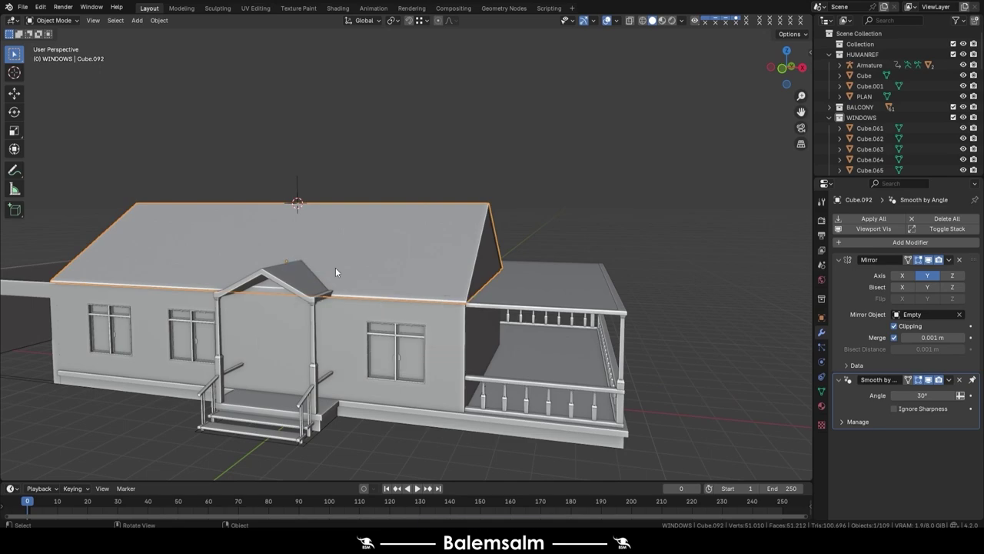
pyautogui.moveTo(336, 267)
pyautogui.mouseDown(button='middle')
pyautogui.moveTo(270, 255)
pyautogui.moveTo(215, 266)
pyautogui.moveTo(192, 309)
pyautogui.moveTo(382, 216)
pyautogui.moveTo(345, 227)
pyautogui.moveTo(293, 182)
pyautogui.moveTo(309, 167)
pyautogui.moveTo(345, 220)
pyautogui.mouseUp(button='middle')
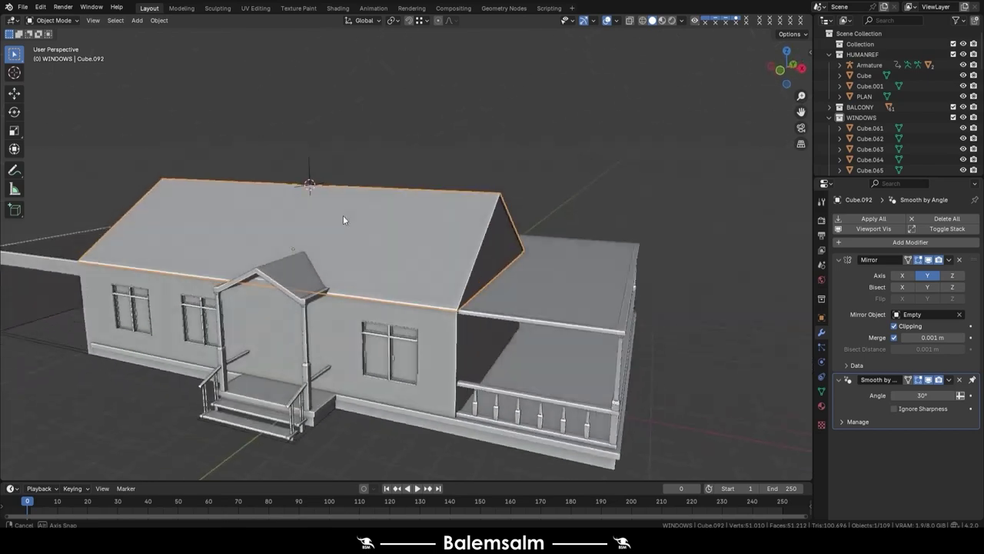
pyautogui.scroll(4, 330, 231)
pyautogui.moveTo(458, 248)
pyautogui.mouseDown(button='middle')
pyautogui.moveTo(401, 238)
pyautogui.moveTo(344, 246)
pyautogui.moveTo(417, 237)
pyautogui.mouseUp(button='middle')
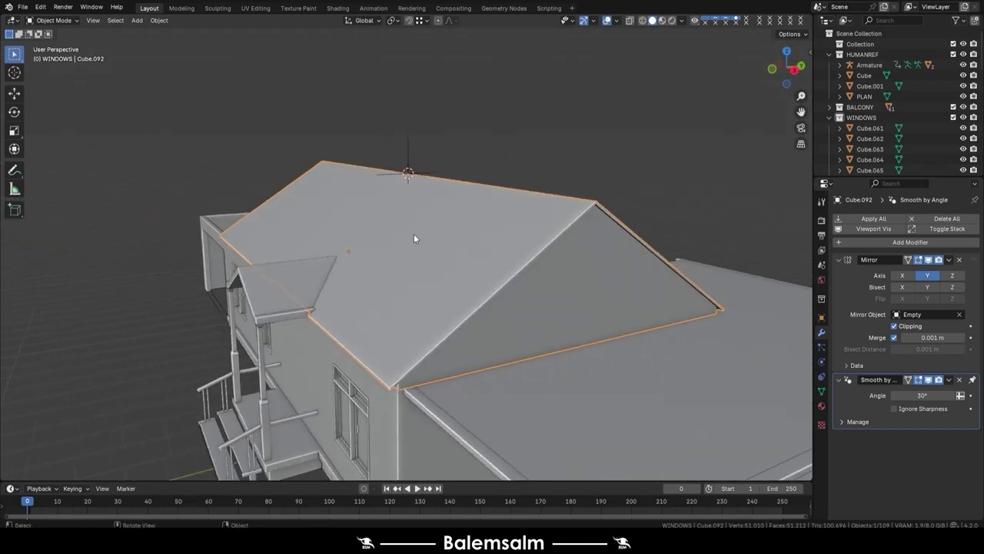
# Select all of the roof's faces in Edit Mode, then return to Object Mode
pyautogui.press('Tab')
pyautogui.press('a')
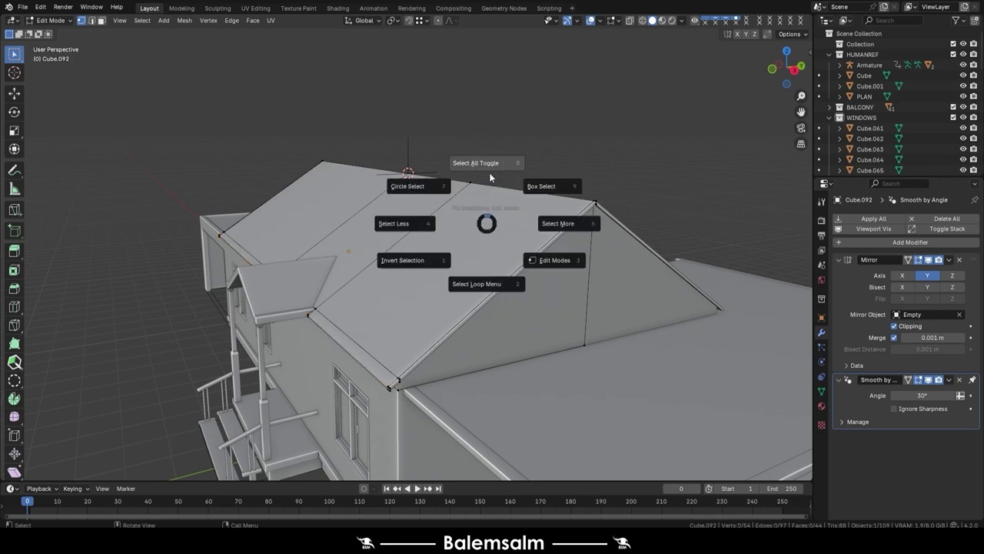
pyautogui.click(488, 169)
pyautogui.press('Tab')
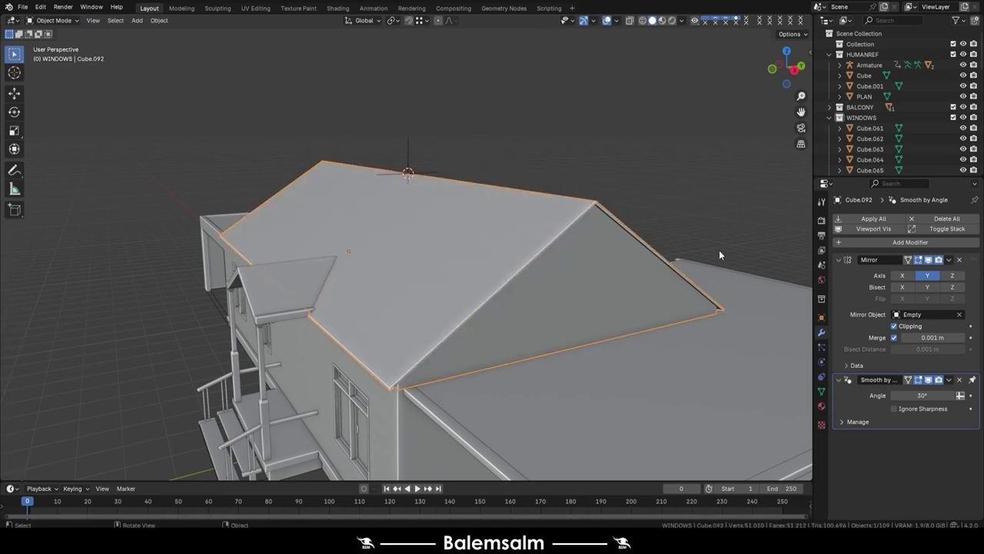
# Apply all of the roof's modifiers with Apply All
pyautogui.click(873, 219)
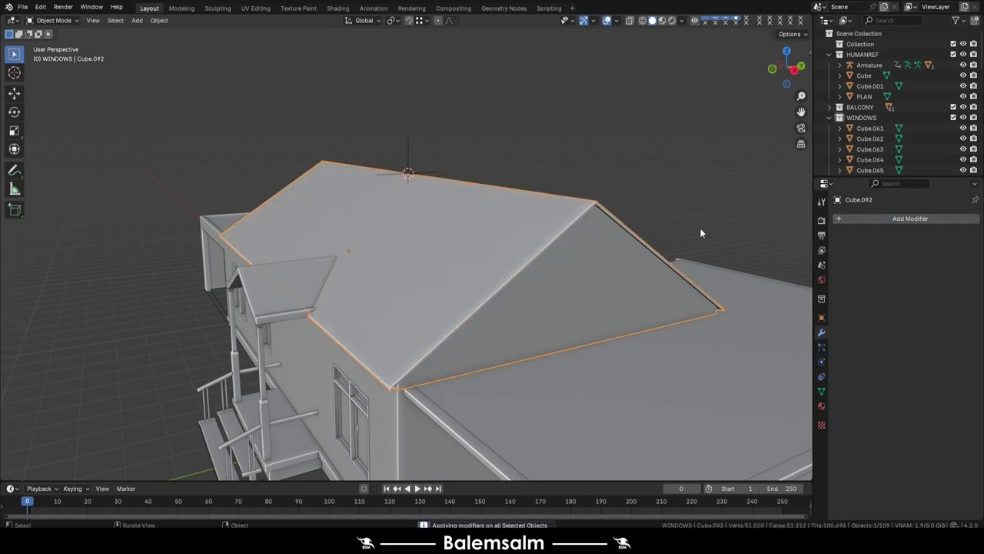
pyautogui.moveTo(700, 228)
pyautogui.mouseDown(button='middle')
pyautogui.moveTo(566, 238)
pyautogui.moveTo(454, 273)
pyautogui.moveTo(562, 329)
pyautogui.mouseUp(button='middle')
pyautogui.scroll(3, 561, 335)
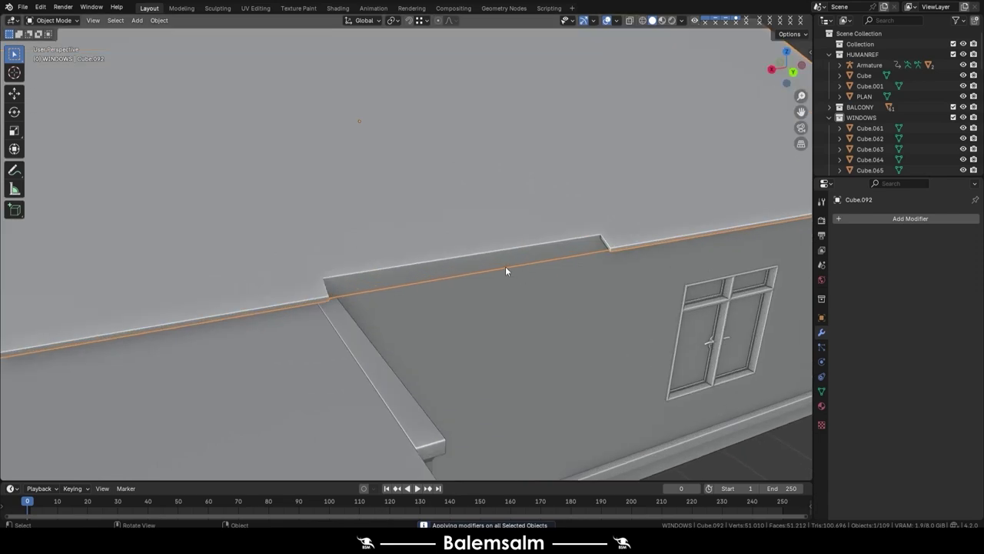
pyautogui.scroll(2, 468, 290)
# Delete the stray face inside the roof trim gap
pyautogui.press('Tab')
pyautogui.moveTo(468, 290); pyautogui.dragTo(638, 241, button='middle')
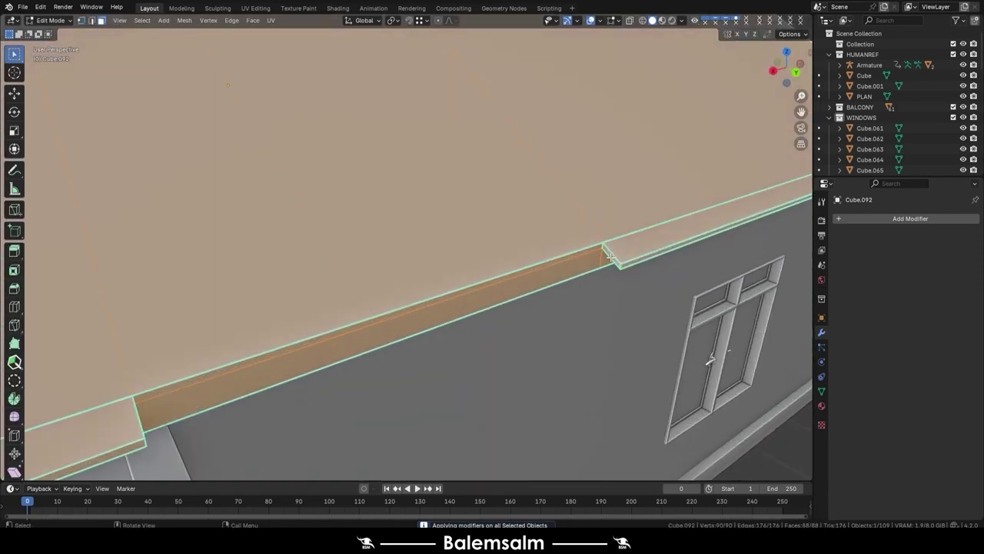
pyautogui.hotkey('alt', 'a')
pyautogui.moveTo(539, 270); pyautogui.dragTo(460, 264, button='middle')
pyautogui.click(460, 282)
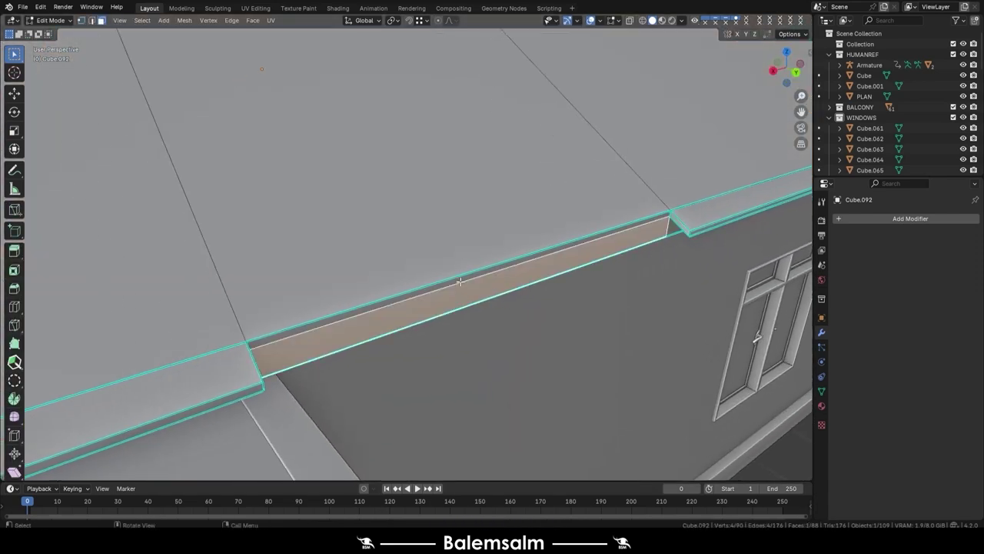
pyautogui.press('x')
pyautogui.click(517, 252)
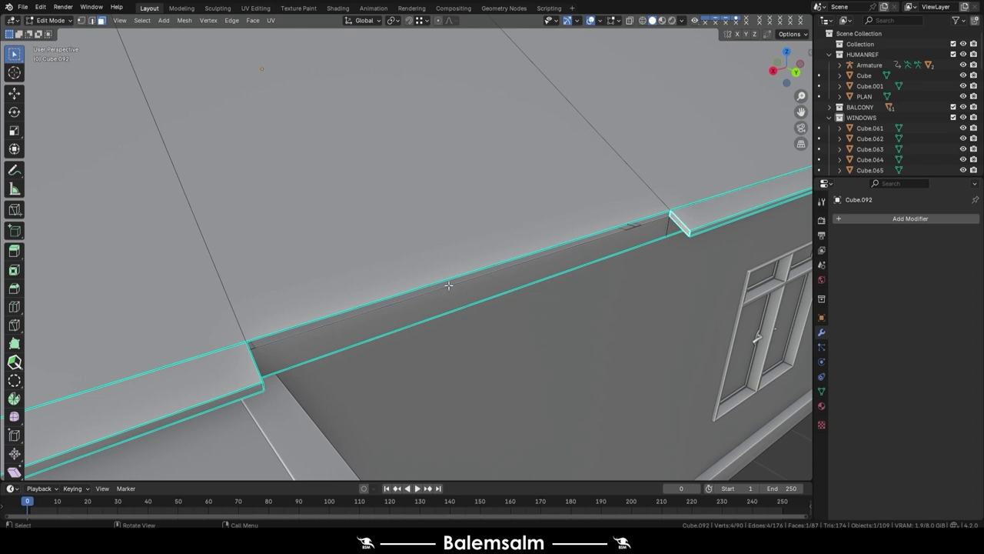
# Bridge the open trim gap with a new face and select the whole roof mesh
pyautogui.moveTo(448, 285); pyautogui.dragTo(236, 351, button='middle')
pyautogui.rightClick(440, 313)
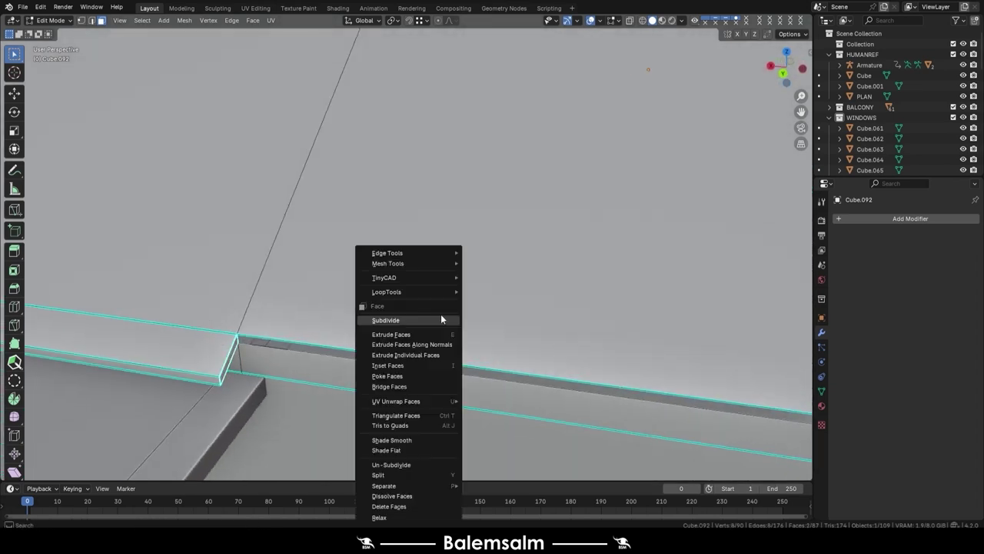
pyautogui.click(440, 319)
pyautogui.press('KP_Decimal')
pyautogui.press('a')
pyautogui.click(381, 297)
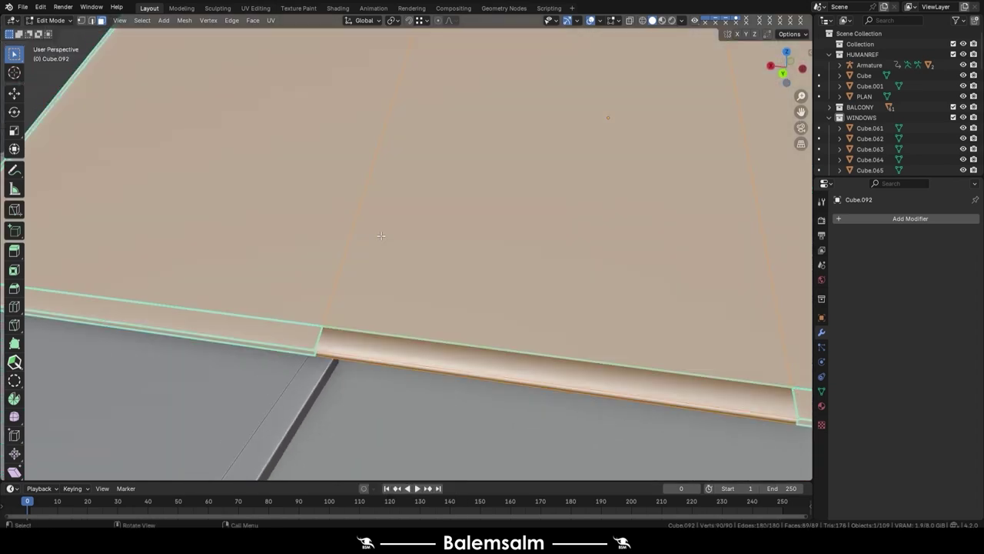
pyautogui.rightClick(380, 233)
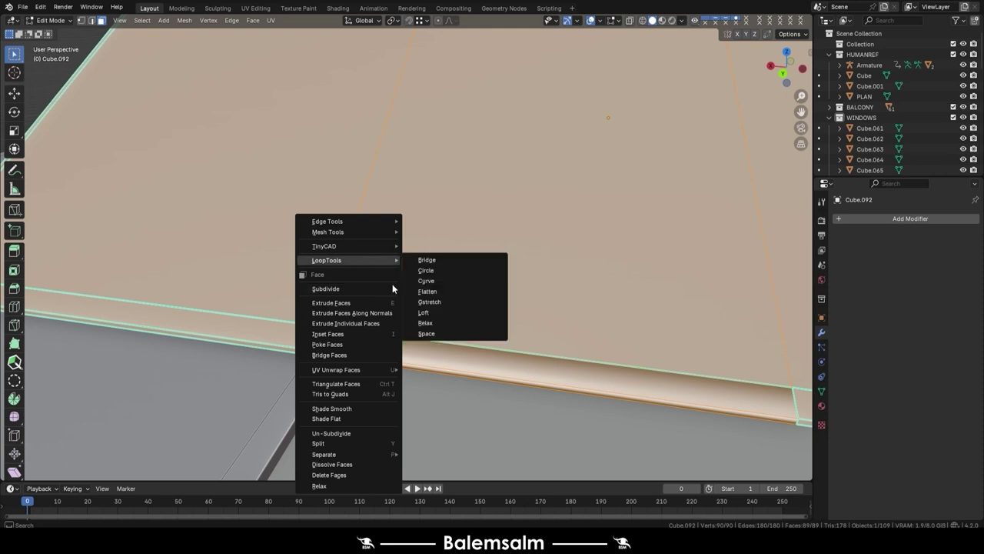
pyautogui.press('Tab')
# Re-apply Shade Auto Smooth and remove the roof's extra smoothing modifier
pyautogui.rightClick(498, 259)
pyautogui.click(498, 259)
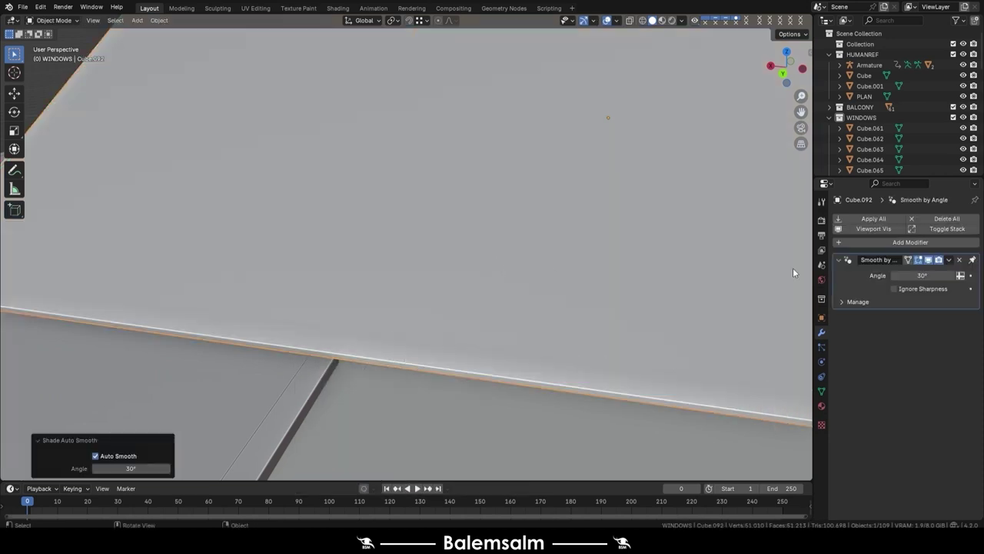
pyautogui.click(959, 261)
pyautogui.press('Tab')
pyautogui.press('Tab')
pyautogui.rightClick(540, 250)
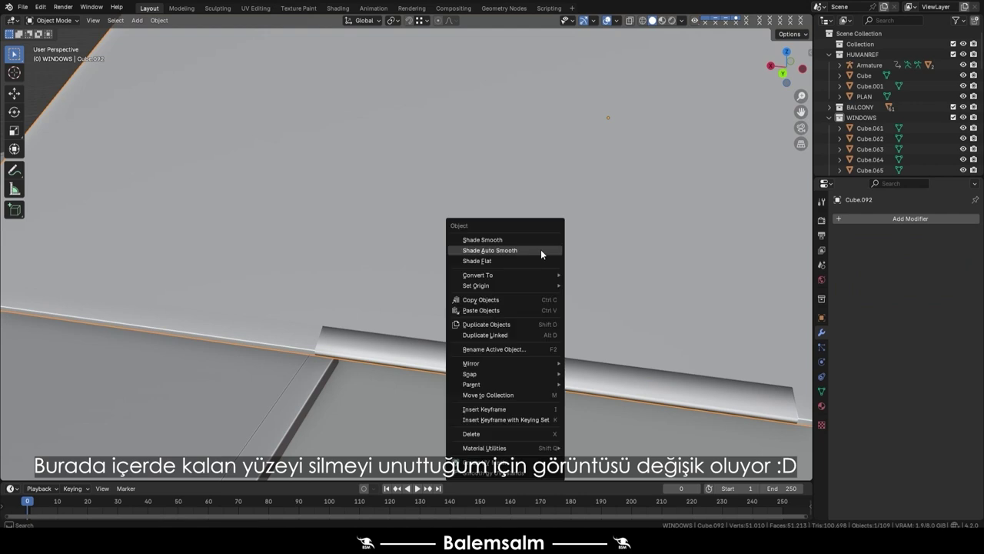
pyautogui.click(540, 249)
pyautogui.hotkey('ctrl', 'z')
pyautogui.press('Tab')
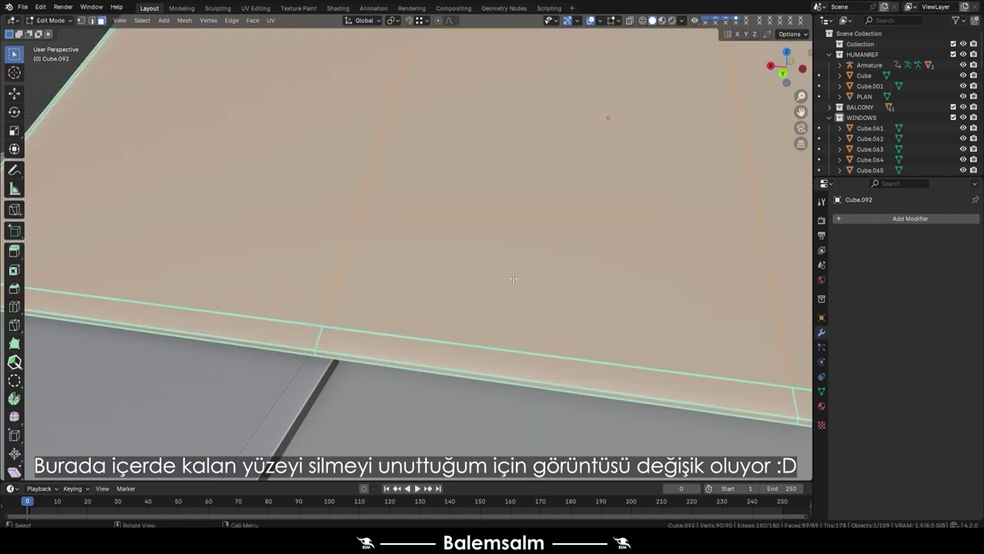
# In edge select mode, clear the sharp marks from the roof edges
pyautogui.press('2')
pyautogui.rightClick(514, 281)
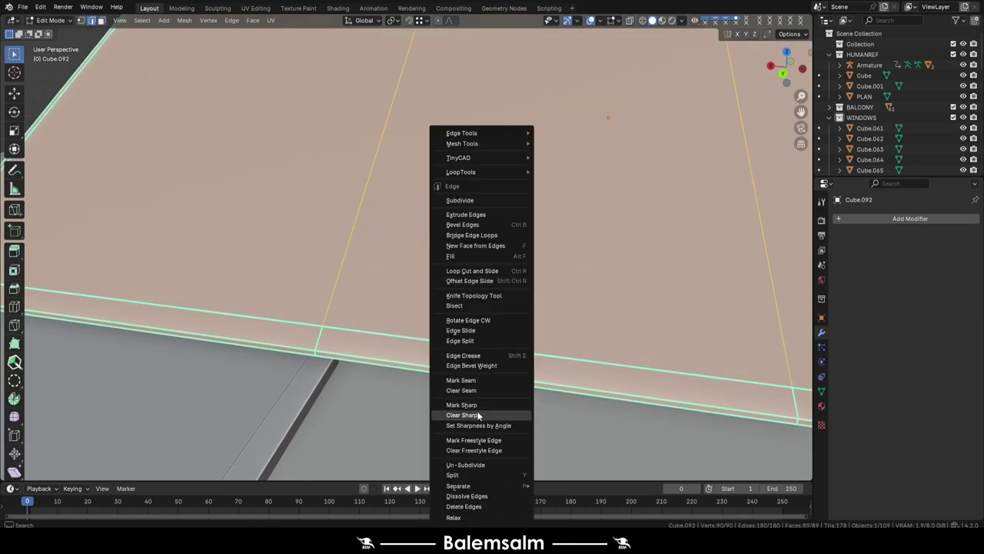
pyautogui.click(492, 379)
pyautogui.press('Tab')
pyautogui.scroll(-2, 434, 314)
# Clear sharp marks from the roof trim edges via the Ctrl+E edge menu
pyautogui.moveTo(434, 314); pyautogui.dragTo(514, 322, button='middle')
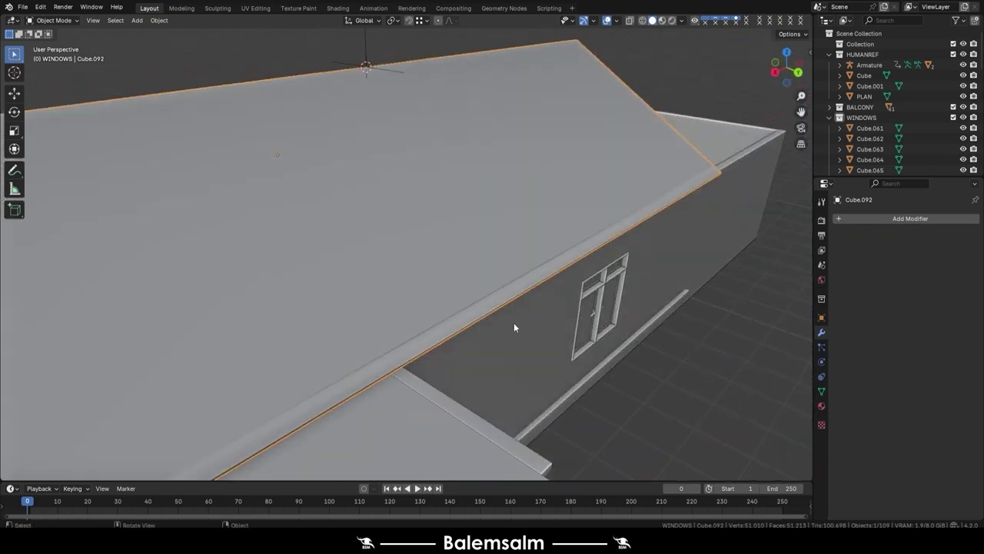
pyautogui.press('Tab')
pyautogui.press('Tab')
pyautogui.press('Tab')
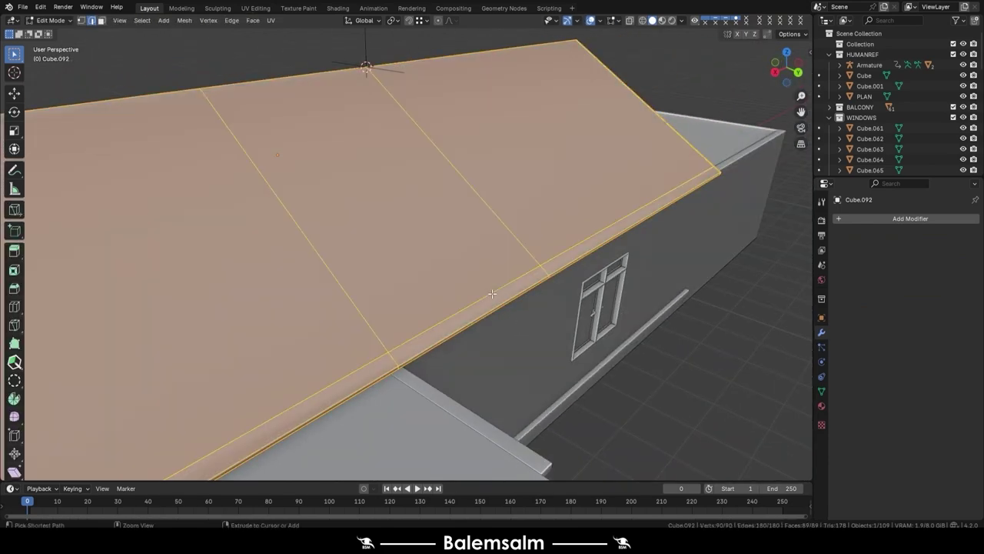
pyautogui.press('Tab')
pyautogui.press('Tab')
pyautogui.hotkey('alt', 'a')
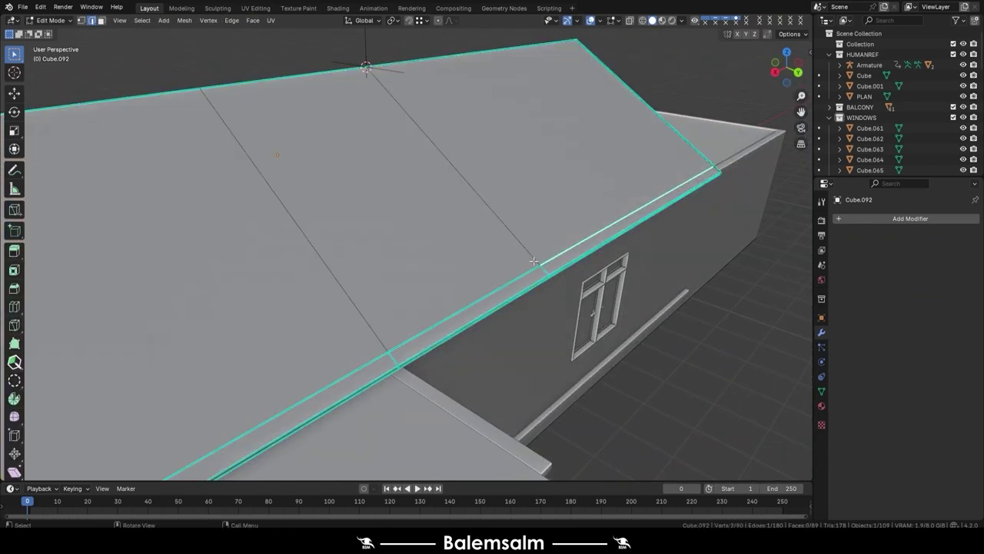
pyautogui.hotkey('ctrl', 'e')
pyautogui.click(430, 291)
pyautogui.press('Tab')
pyautogui.scroll(-5, 432, 299)
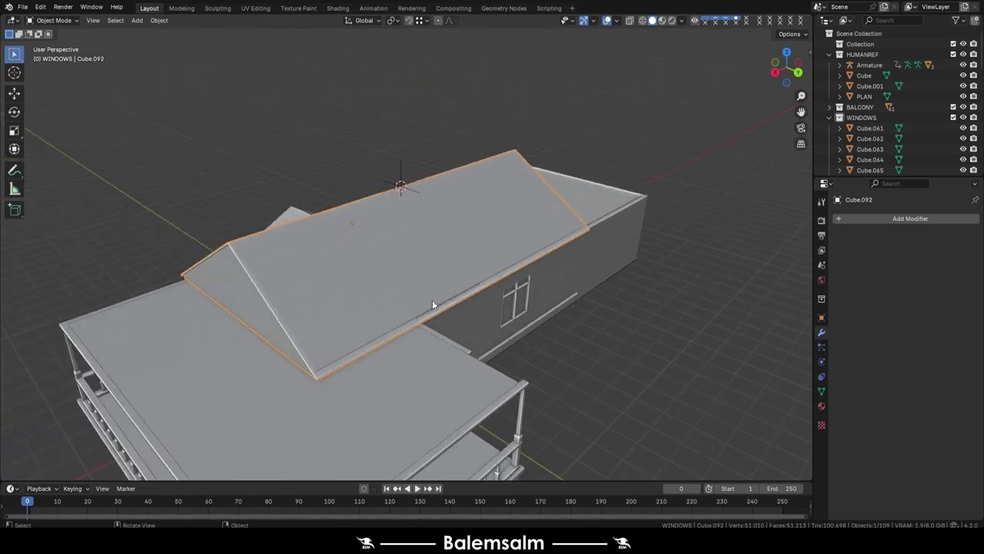
pyautogui.moveTo(432, 300); pyautogui.dragTo(365, 318, button='middle')
# Clear sharp marks from the eave edges as well
pyautogui.press('Tab')
pyautogui.scroll(2, 421, 298)
pyautogui.hotkey('ctrl', 'e')
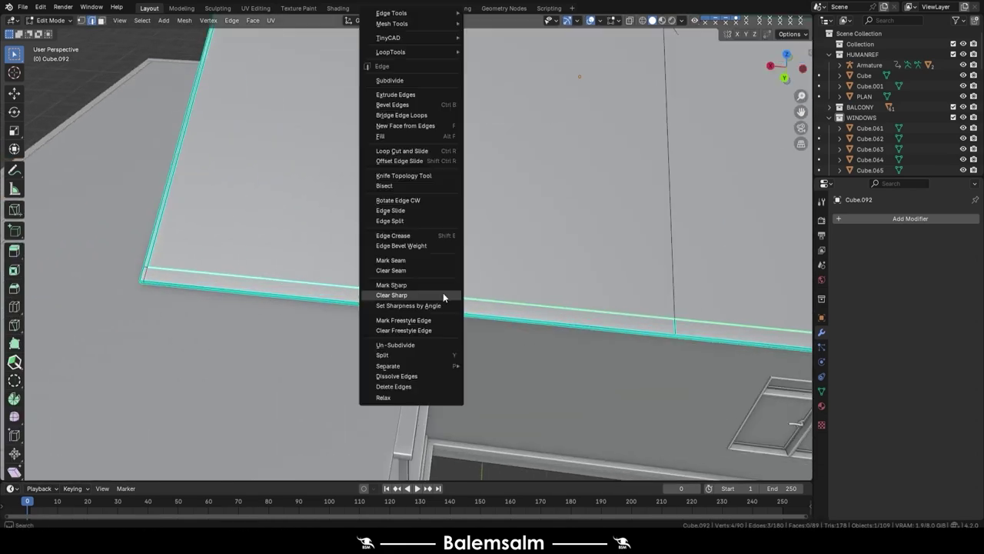
pyautogui.click(440, 296)
pyautogui.press('Tab')
pyautogui.scroll(-4, 500, 284)
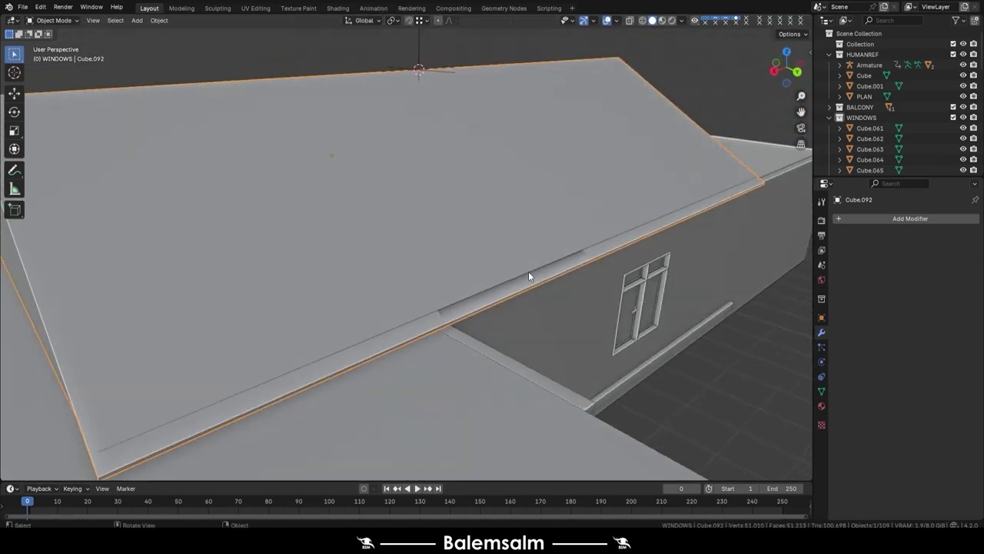
pyautogui.press('Tab')
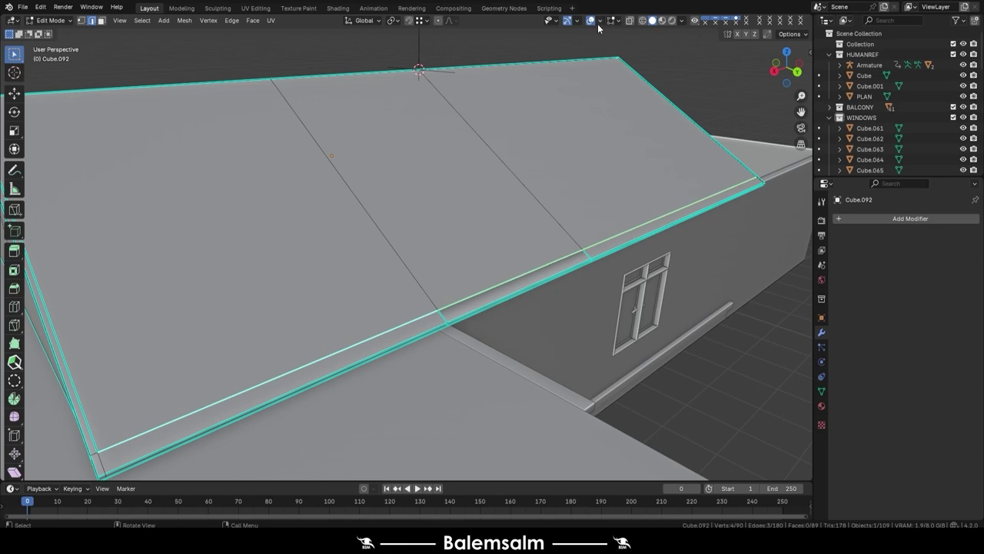
# Turn on the Face Orientation overlay to check roof normals, then turn it off
pyautogui.click(598, 23)
pyautogui.click(544, 228)
pyautogui.press('Tab')
pyautogui.scroll(-3, 445, 253)
pyautogui.moveTo(444, 253)
pyautogui.mouseDown(button='middle')
pyautogui.moveTo(393, 273)
pyautogui.moveTo(530, 262)
pyautogui.moveTo(434, 280)
pyautogui.mouseUp(button='middle')
pyautogui.press('Tab')
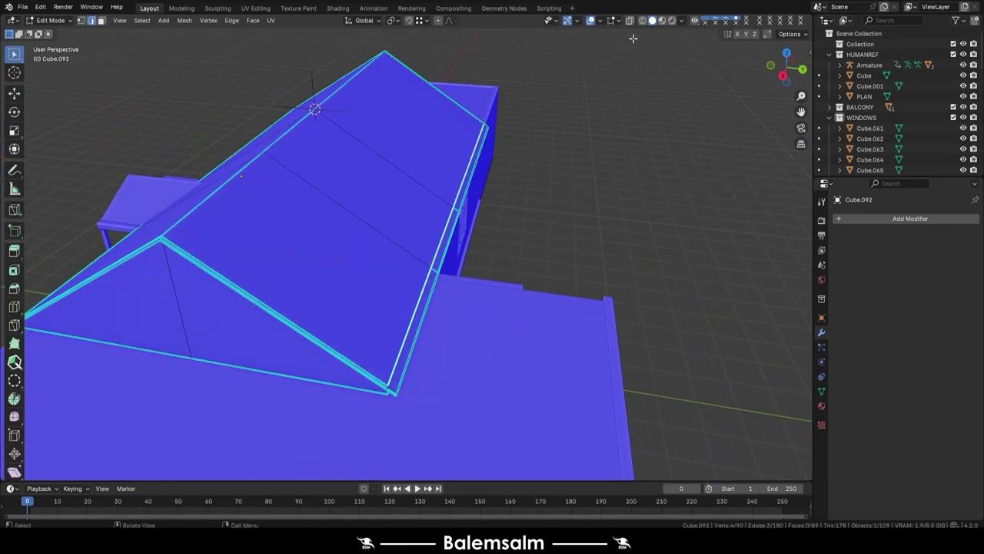
pyautogui.click(601, 22)
pyautogui.click(542, 223)
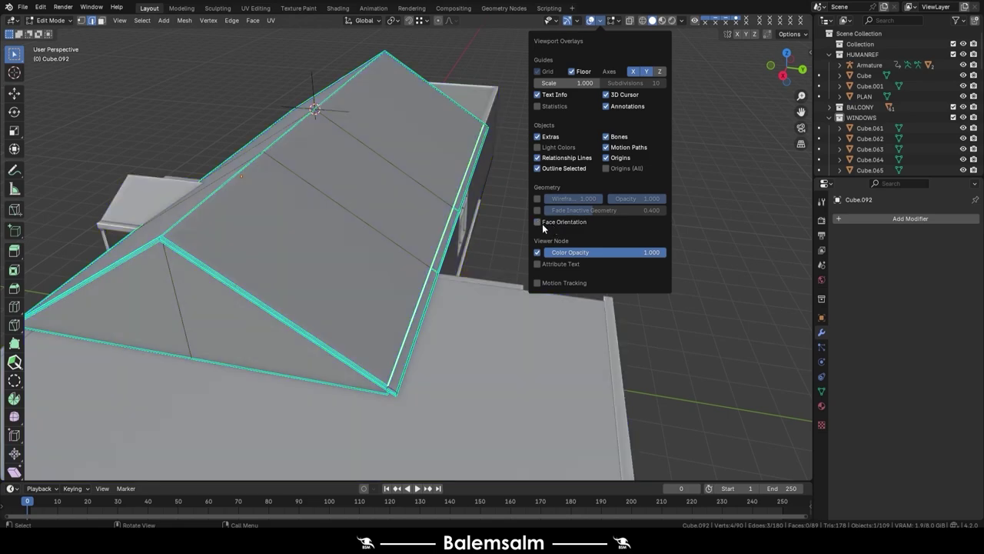
pyautogui.press('Tab')
# Save 2024.08.16.Buildingv3.blend again
pyautogui.moveTo(469, 217)
pyautogui.mouseDown(button='middle')
pyautogui.moveTo(486, 206)
pyautogui.moveTo(472, 187)
pyautogui.moveTo(343, 207)
pyautogui.moveTo(267, 172)
pyautogui.moveTo(270, 201)
pyautogui.moveTo(530, 274)
pyautogui.moveTo(591, 259)
pyautogui.mouseUp(button='middle')
pyautogui.hotkey('ctrl', 's')
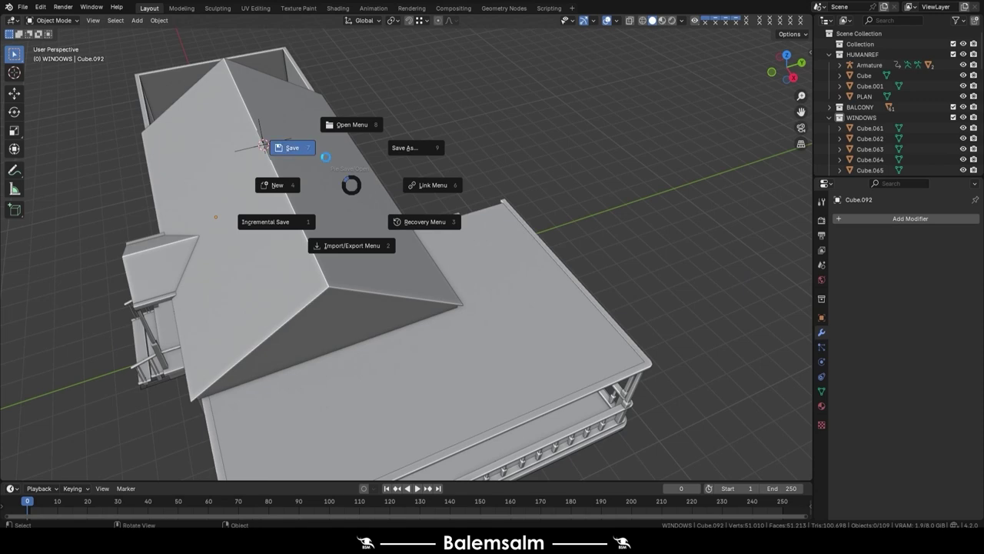
pyautogui.click(292, 148)
pyautogui.moveTo(305, 213)
pyautogui.mouseDown(button='middle')
pyautogui.moveTo(352, 162)
pyautogui.moveTo(410, 229)
pyautogui.moveTo(320, 259)
pyautogui.mouseUp(button='middle')
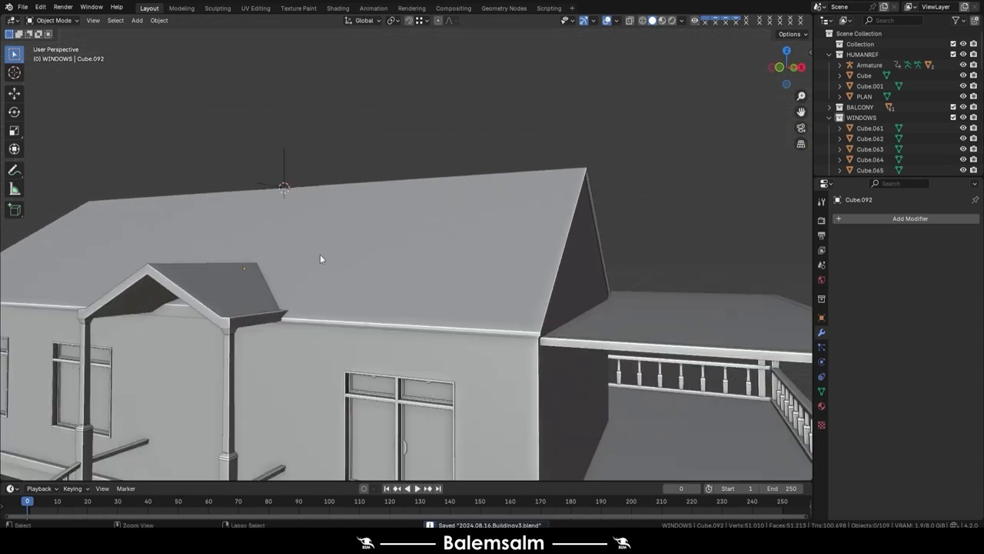
pyautogui.hotkey('ctrl', 's')
pyautogui.click(279, 224)
pyautogui.moveTo(279, 224)
pyautogui.mouseDown(button='middle')
pyautogui.moveTo(213, 262)
pyautogui.moveTo(394, 231)
pyautogui.moveTo(391, 266)
pyautogui.mouseUp(button='middle')
# Add an edge loop along the porch roof's fascia in Edit Mode
pyautogui.click(391, 266)
pyautogui.press('Tab')
pyautogui.hotkey('ctrl', 'r')
pyautogui.click(401, 328)
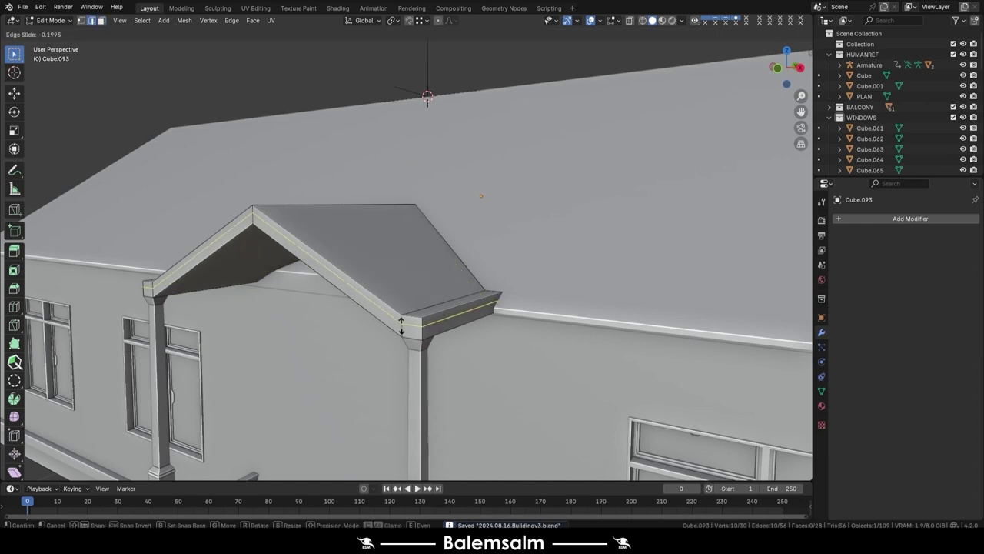
pyautogui.click(401, 321)
# Extrude the porch gable edge chain to form a gable trim strip
pyautogui.click(406, 316)
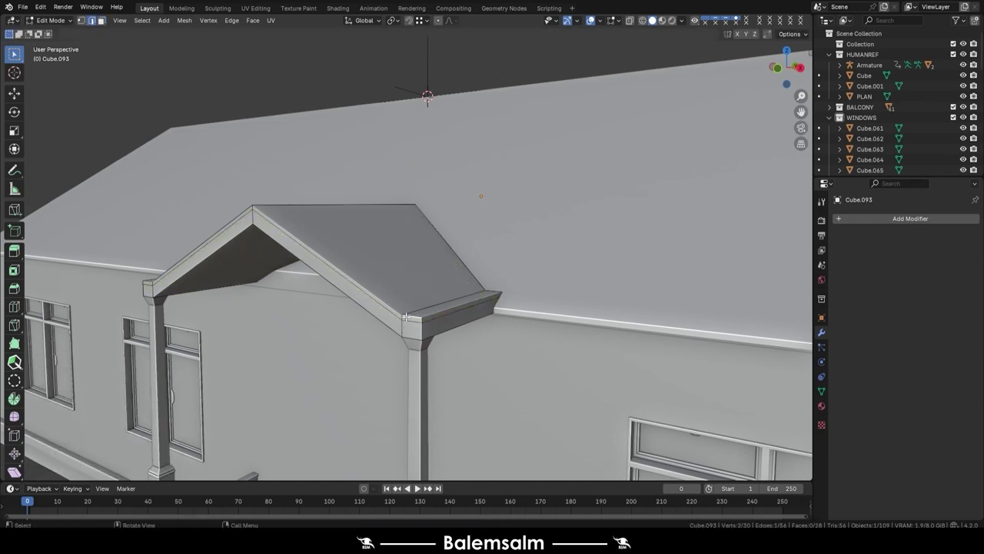
pyautogui.keyDown('ctrl'); pyautogui.click(149, 285); pyautogui.keyUp('ctrl')
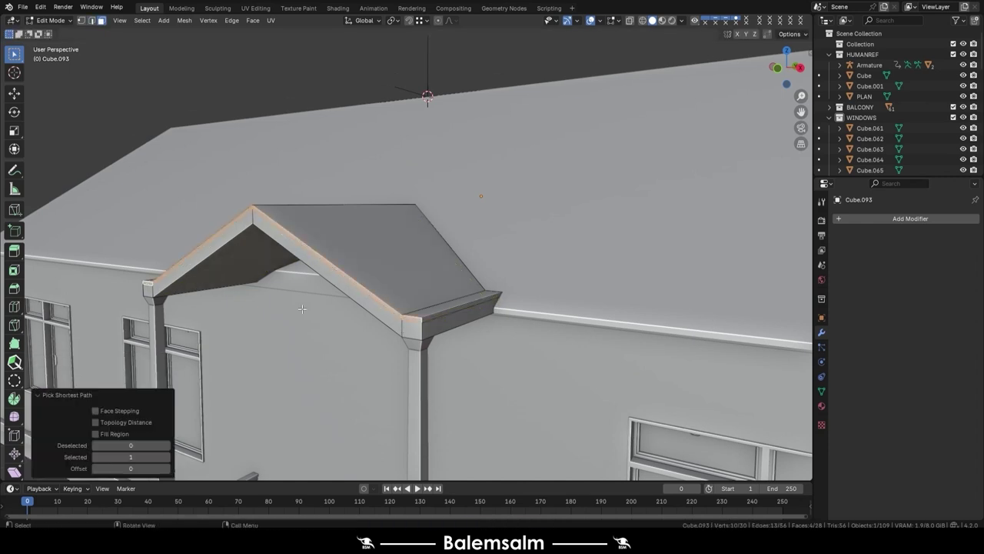
pyautogui.press('e')
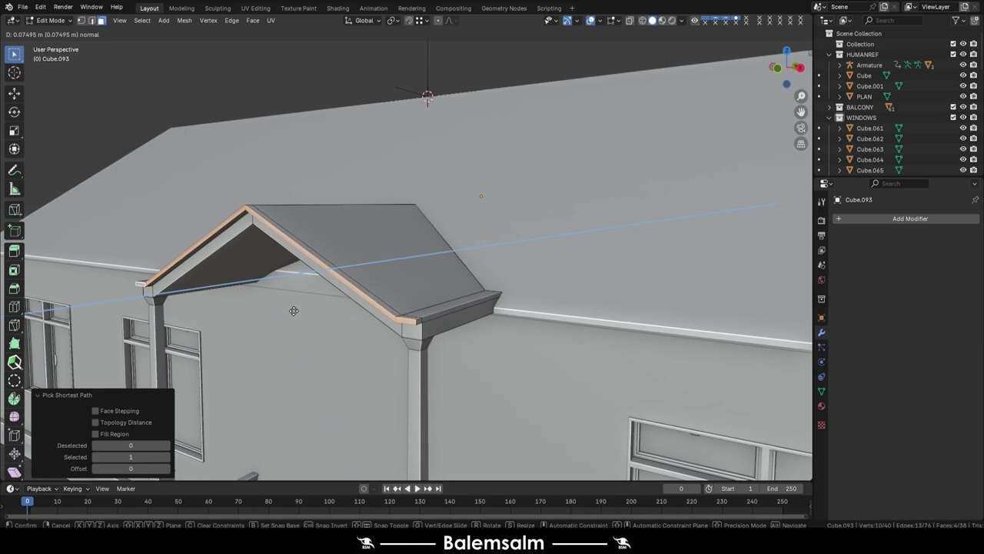
pyautogui.click(294, 310)
# Extrude the porch fascia faces and thicken them along their normals with Alt+S
pyautogui.moveTo(389, 279); pyautogui.dragTo(394, 355, button='middle')
pyautogui.click(394, 355)
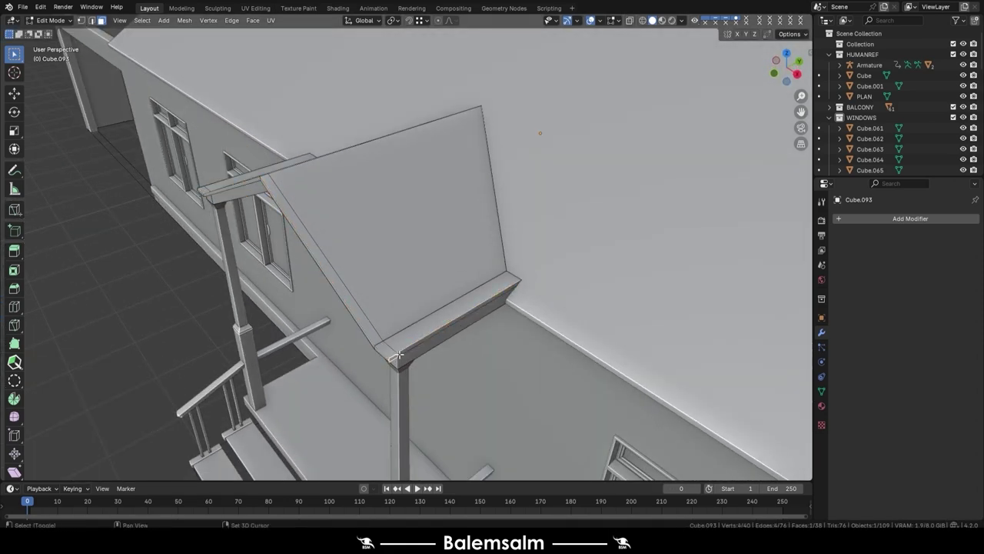
pyautogui.scroll(-5, 261, 264)
pyautogui.moveTo(262, 264); pyautogui.dragTo(405, 272, button='middle')
pyautogui.scroll(6, 406, 272)
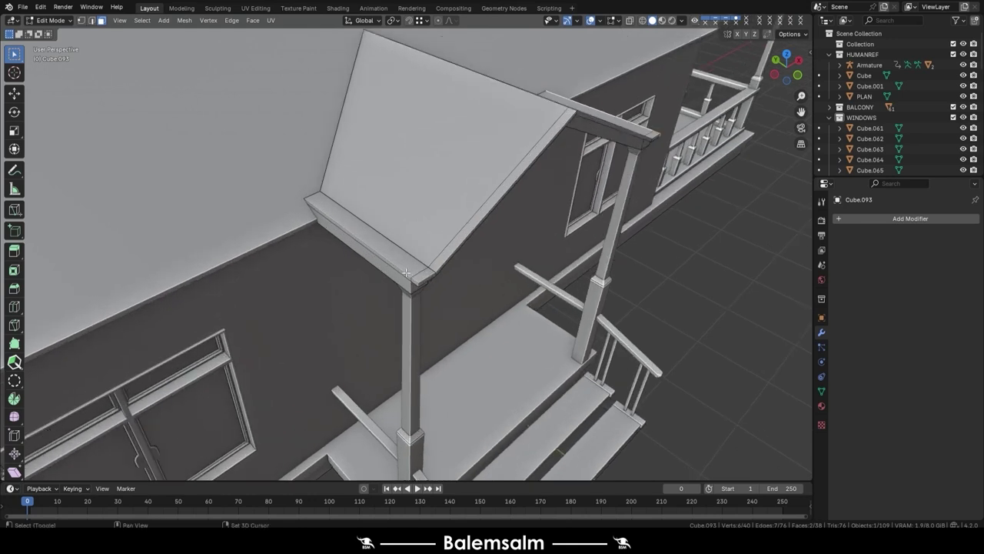
pyautogui.keyDown('shift'); pyautogui.click(405, 272); pyautogui.keyUp('shift')
pyautogui.keyDown('shift'); pyautogui.click(404, 274); pyautogui.keyUp('shift')
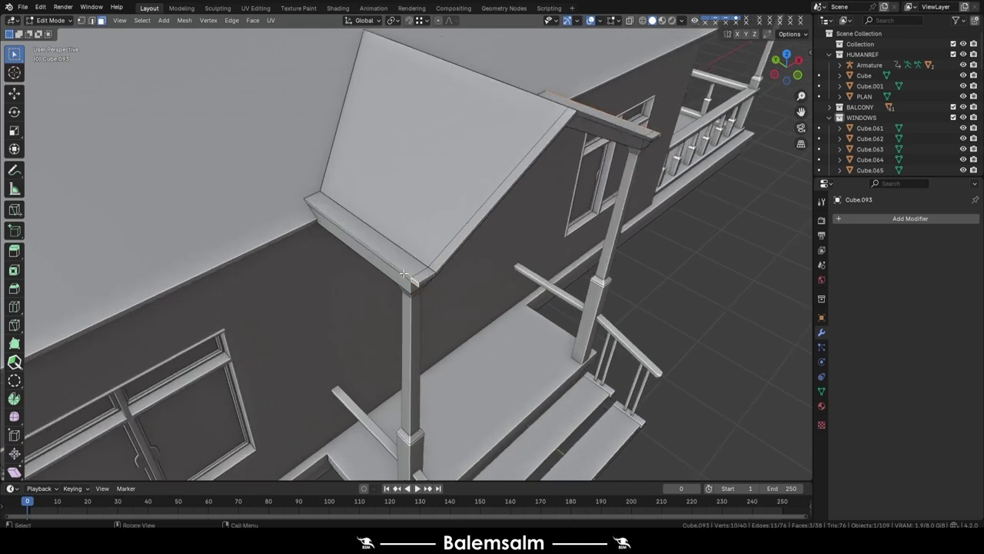
pyautogui.press('e')
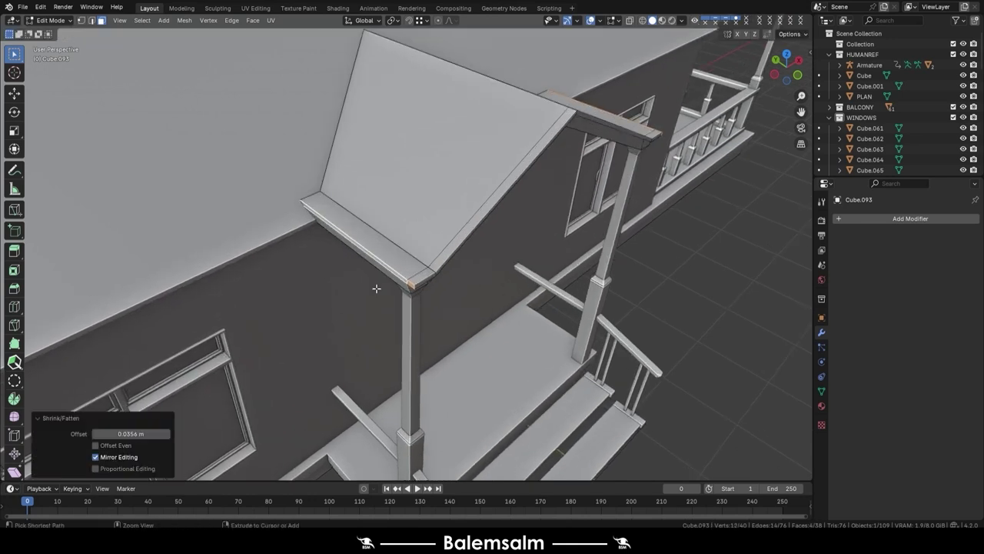
pyautogui.hotkey('alt', 's')
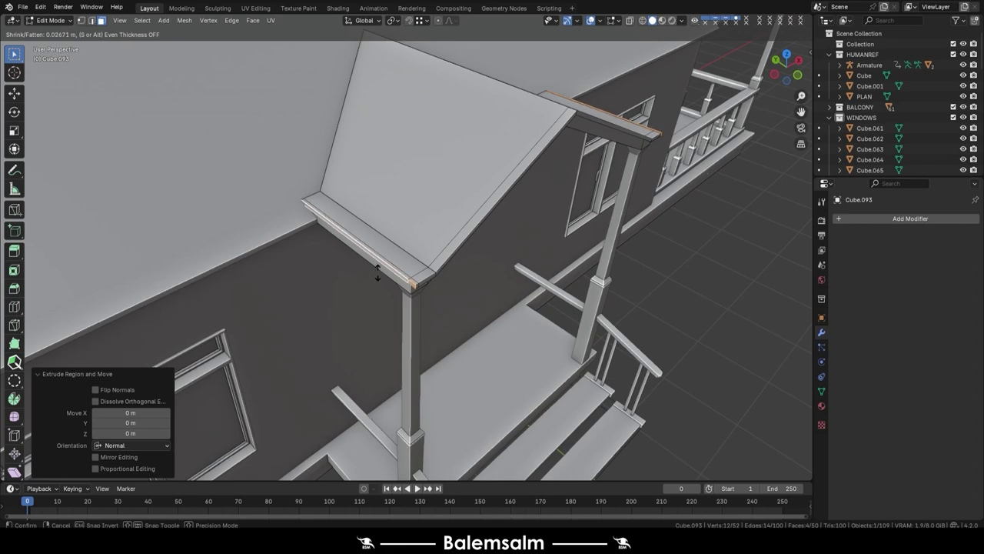
pyautogui.click(378, 261)
# Return to Object Mode and save 2024.08.16.Buildingv3.blend
pyautogui.press('Tab')
pyautogui.moveTo(659, 316)
pyautogui.mouseDown(button='middle')
pyautogui.moveTo(603, 302)
pyautogui.moveTo(523, 218)
pyautogui.moveTo(472, 222)
pyautogui.moveTo(456, 213)
pyautogui.moveTo(398, 288)
pyautogui.moveTo(461, 299)
pyautogui.mouseUp(button='middle')
pyautogui.hotkey('ctrl', 's')
pyautogui.click(436, 260)
pyautogui.moveTo(436, 261)
pyautogui.mouseDown(button='middle')
pyautogui.moveTo(446, 300)
pyautogui.moveTo(452, 279)
pyautogui.moveTo(515, 306)
pyautogui.moveTo(482, 350)
pyautogui.moveTo(315, 325)
pyautogui.moveTo(258, 285)
pyautogui.moveTo(305, 282)
pyautogui.moveTo(361, 304)
pyautogui.moveTo(490, 297)
pyautogui.moveTo(556, 319)
pyautogui.moveTo(472, 308)
pyautogui.moveTo(569, 319)
pyautogui.moveTo(562, 341)
pyautogui.moveTo(433, 287)
pyautogui.moveTo(594, 333)
pyautogui.moveTo(384, 305)
pyautogui.moveTo(344, 289)
pyautogui.moveTo(341, 302)
pyautogui.moveTo(330, 284)
pyautogui.moveTo(342, 295)
pyautogui.moveTo(402, 295)
pyautogui.mouseUp(button='middle')
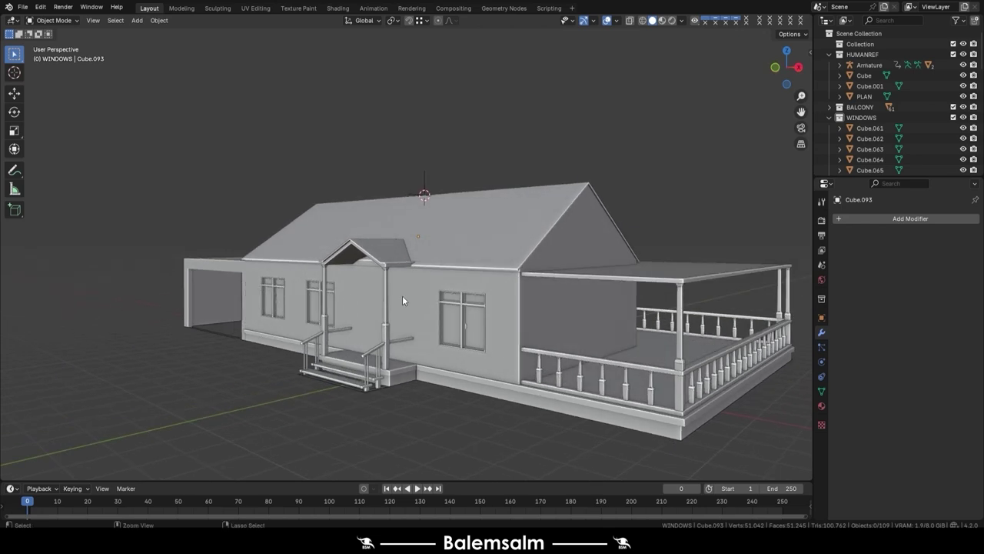
pyautogui.hotkey('ctrl', 's')
pyautogui.click(368, 265)
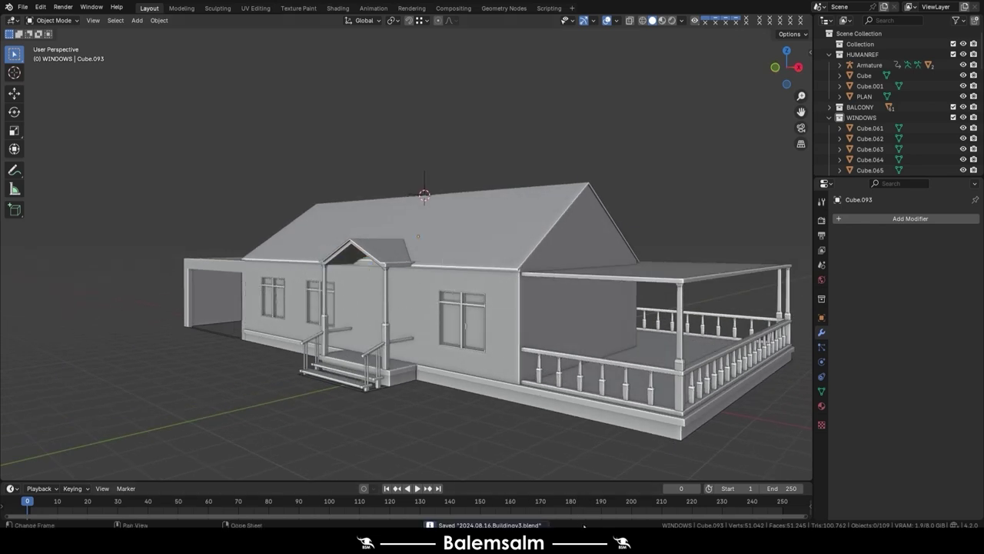